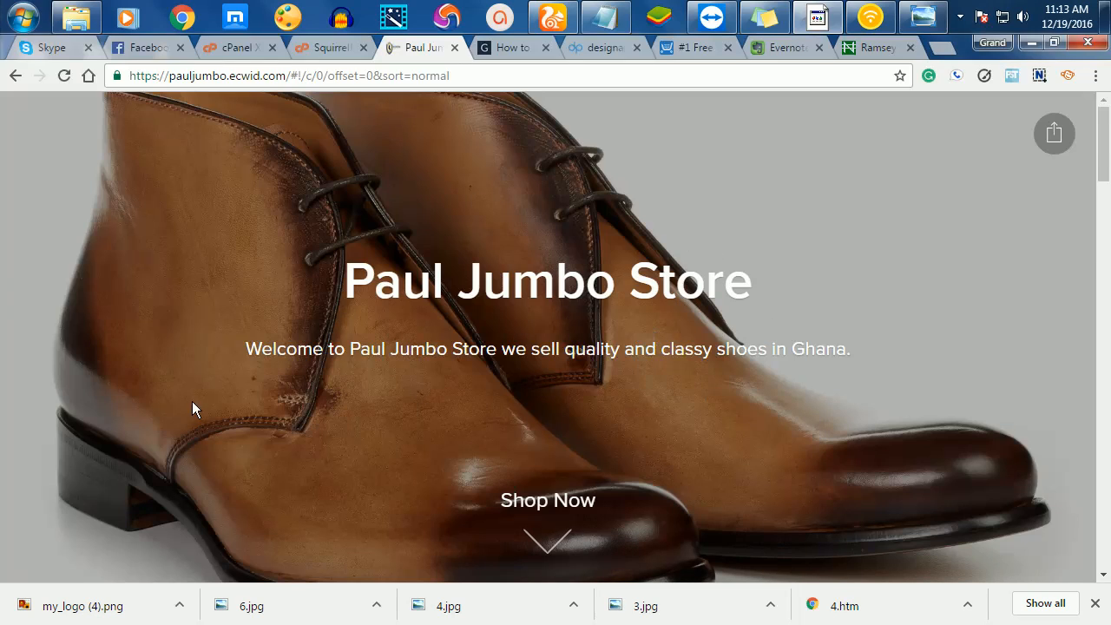
- Scroll past the shoe product grid to the Location section and select its Accra address line
scroll(532, 241, "down", 5)
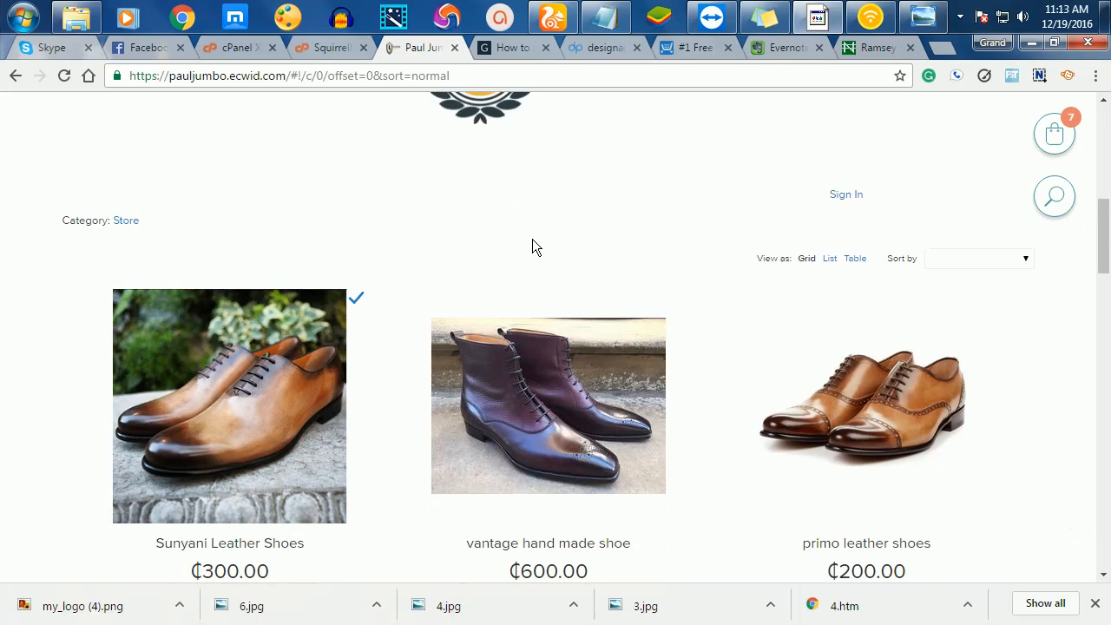
scroll(532, 247, "down", 2)
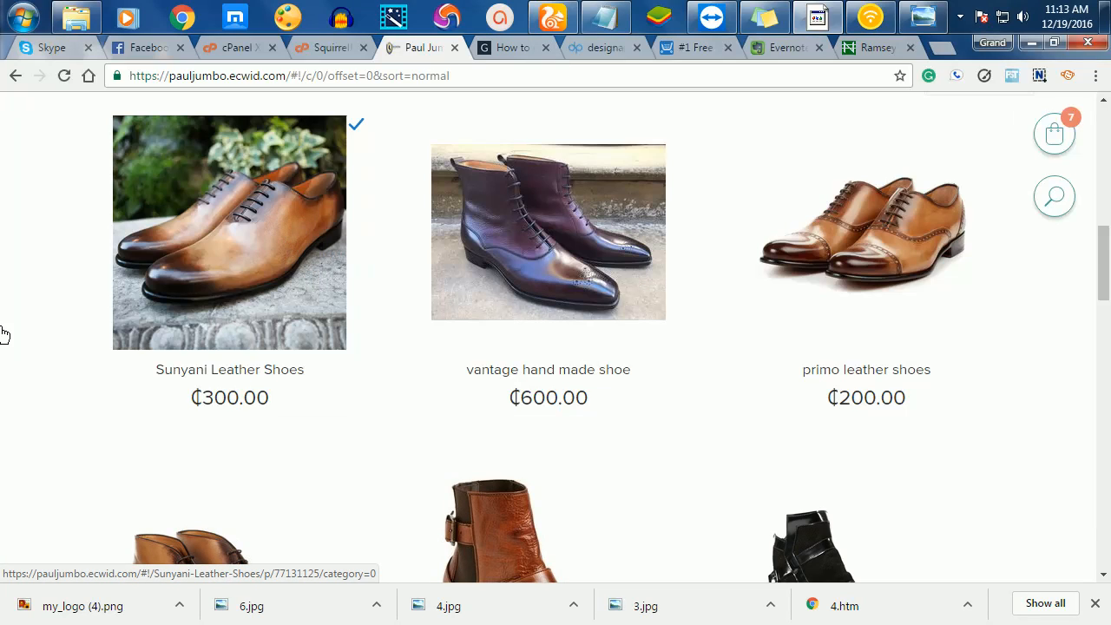
scroll(699, 243, "down", 4)
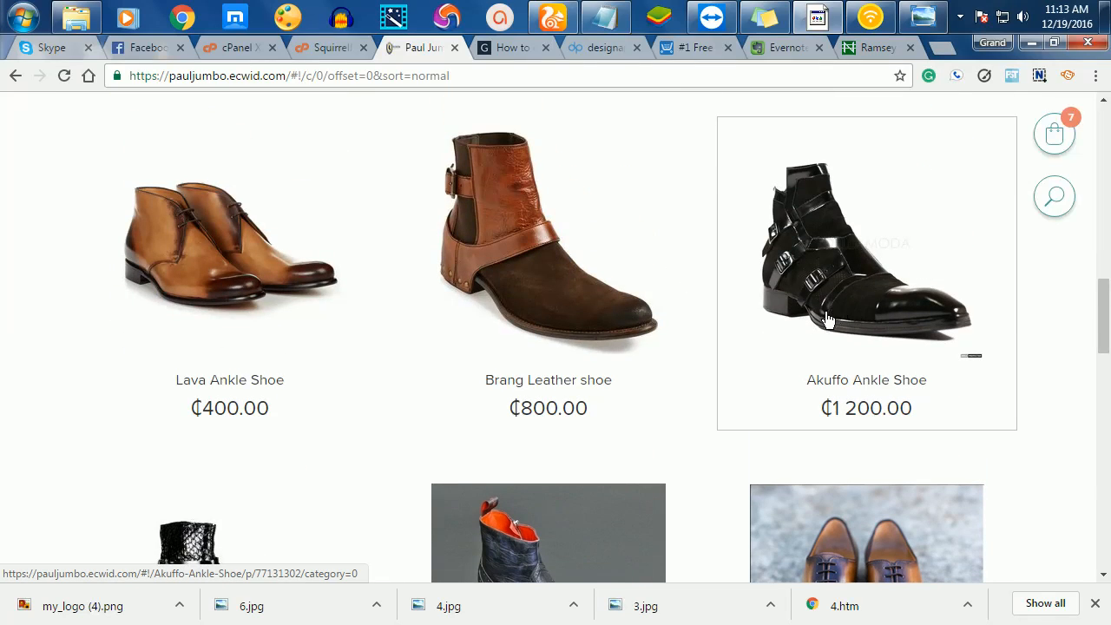
scroll(827, 320, "down", 4)
scroll(186, 298, "down", 3)
scroll(221, 269, "up", 12)
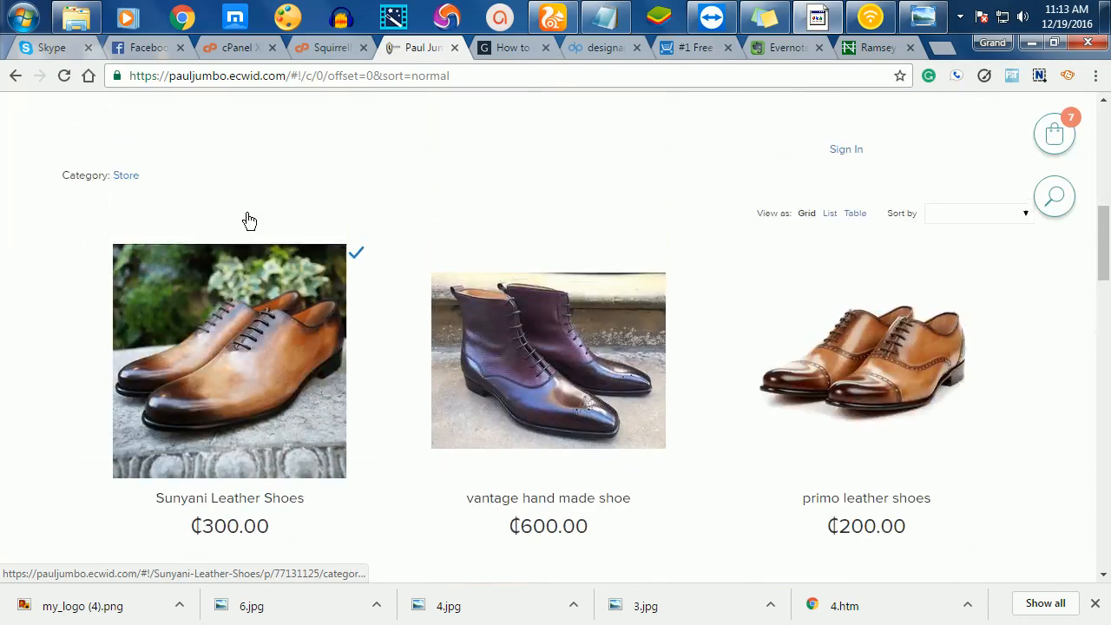
scroll(249, 220, "up", 1)
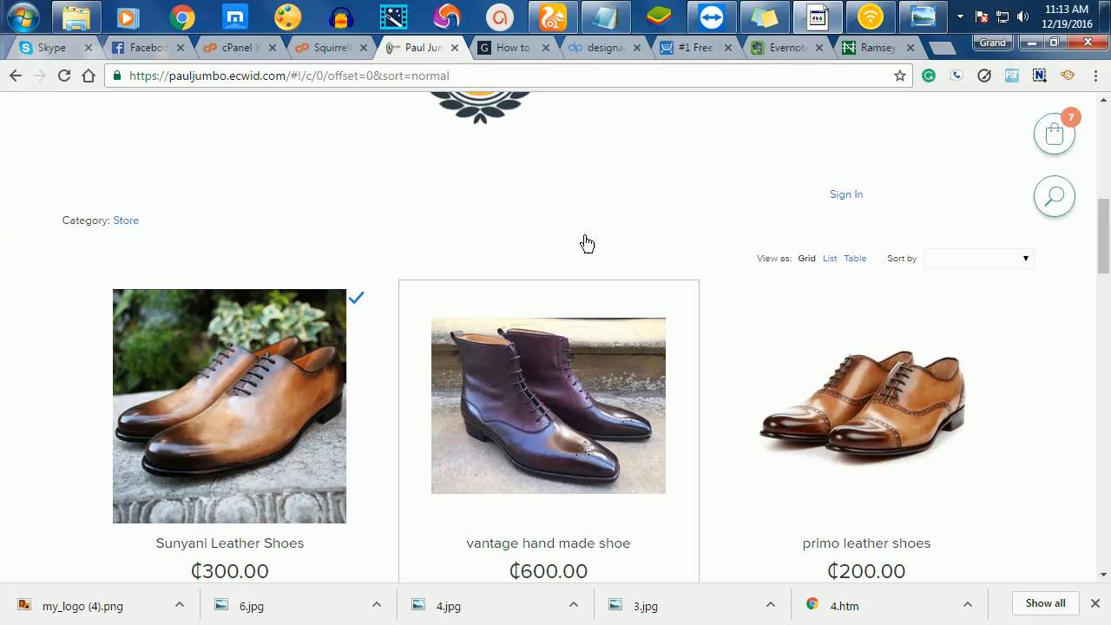
scroll(625, 290, "down", 5)
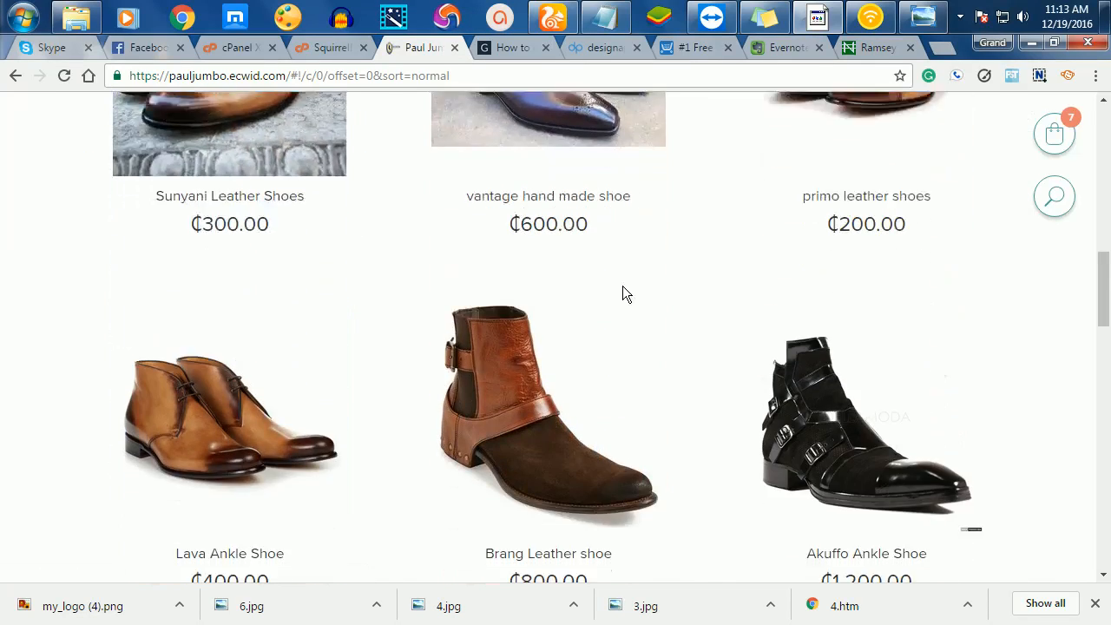
scroll(625, 290, "down", 10)
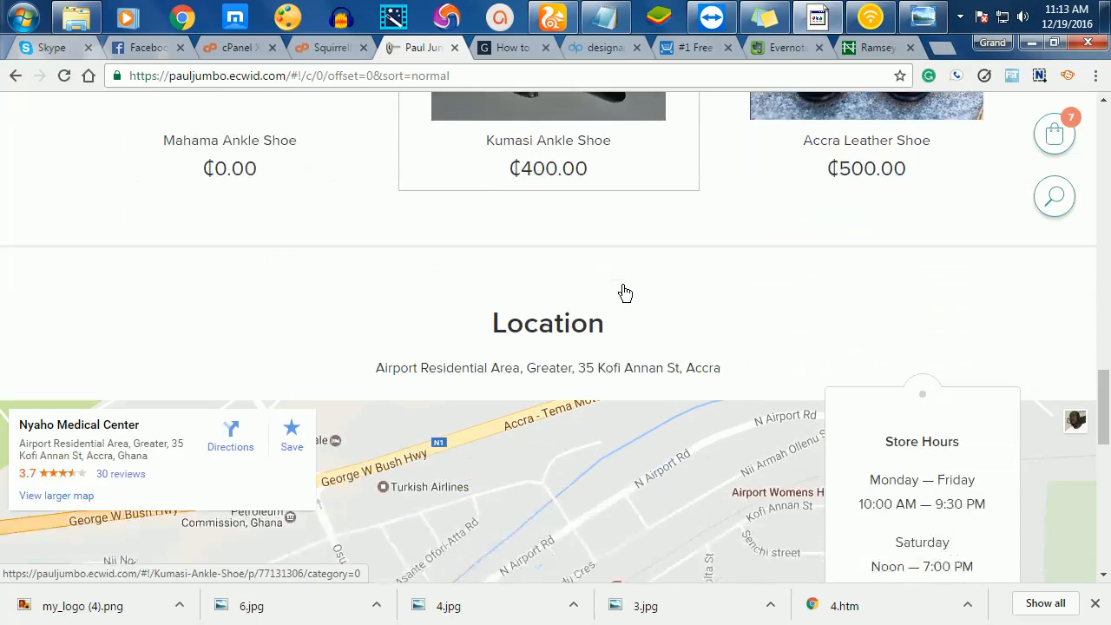
left_click_drag(730, 190, 375, 189)
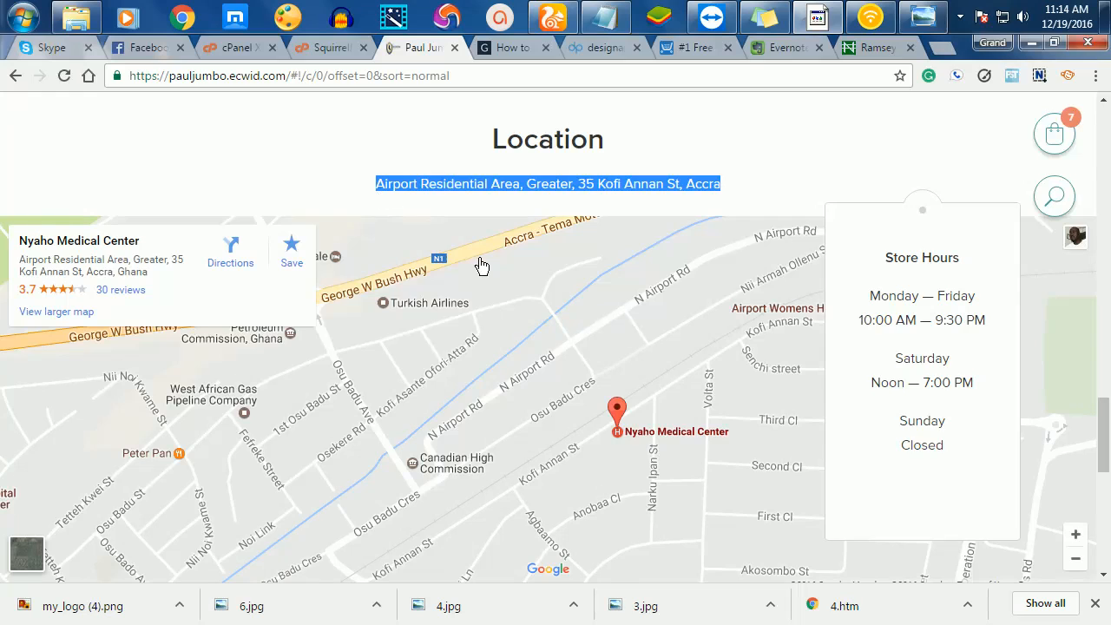
- Review the contact and footer sections of the storefront, then switch to the designapp.io tab
scroll(496, 293, "down", 5)
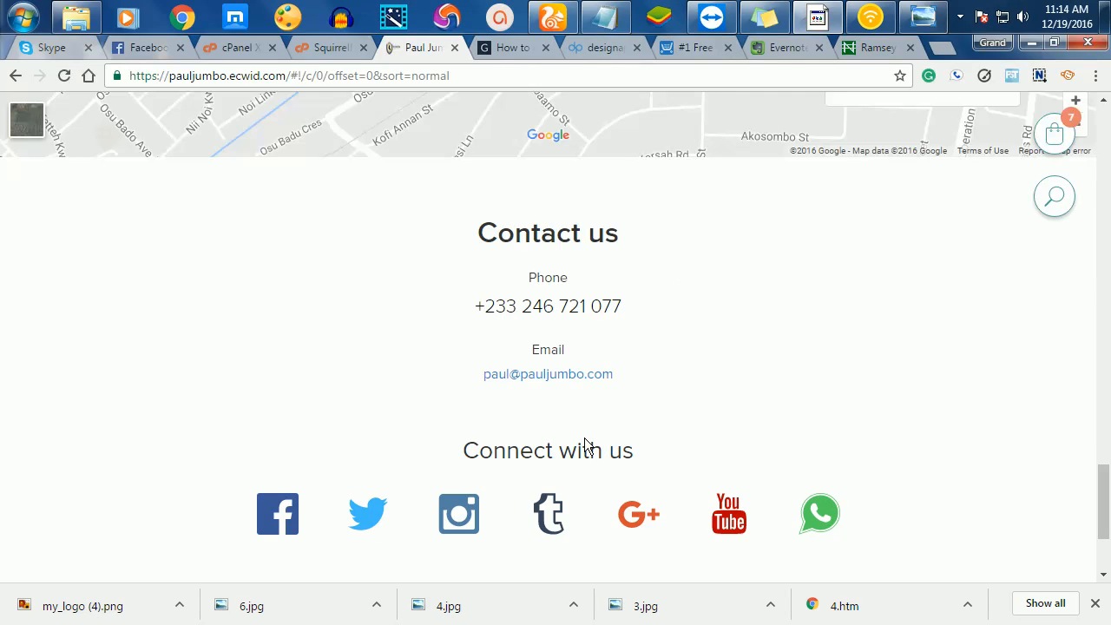
scroll(668, 338, "down", 2)
scroll(608, 347, "down", 1)
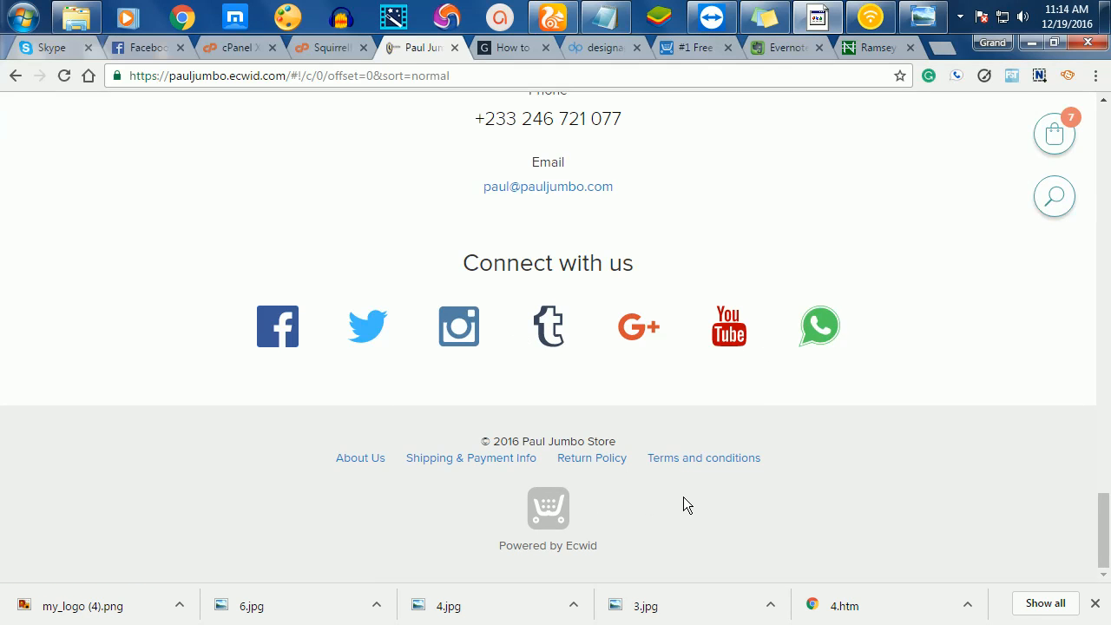
scroll(684, 500, "up", 2)
scroll(684, 503, "down", 3)
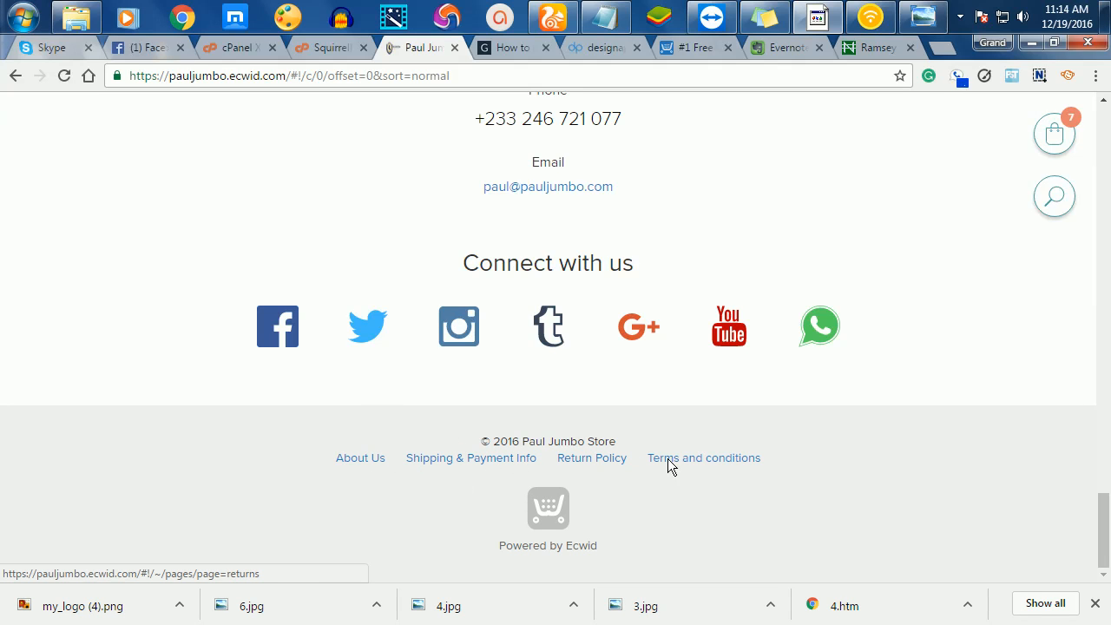
scroll(801, 379, "up", 5)
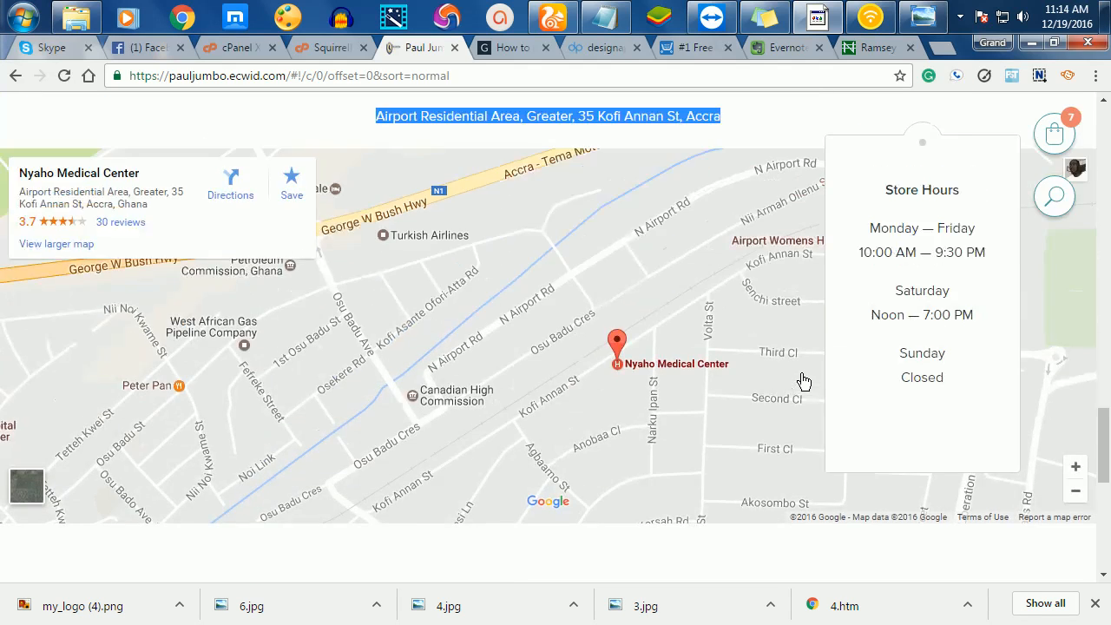
scroll(803, 380, "up", 15)
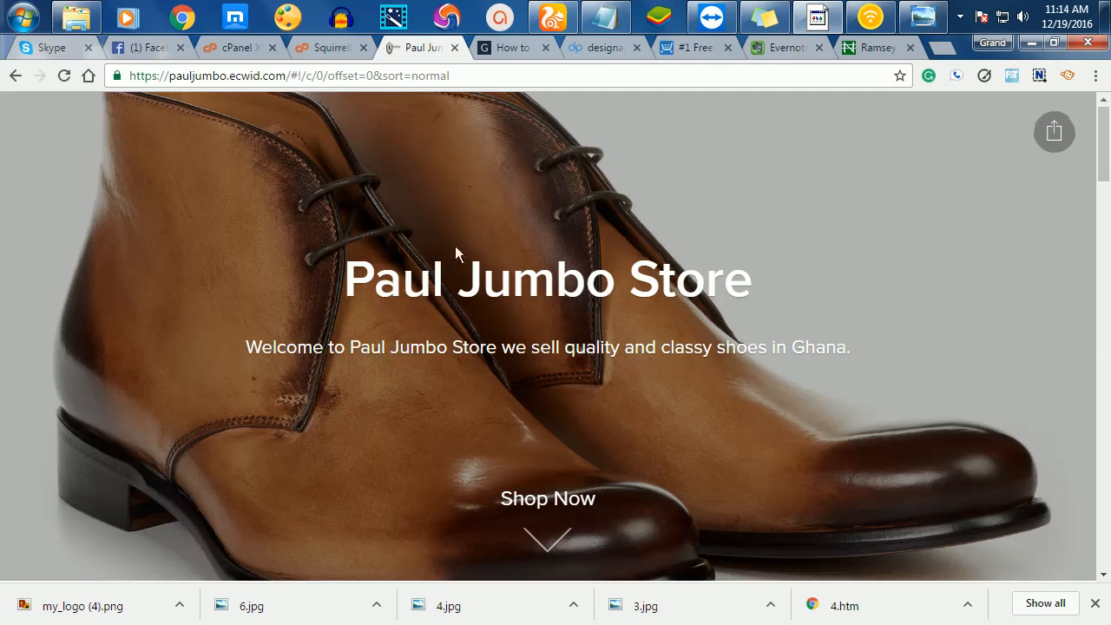
scroll(455, 246, "down", 4)
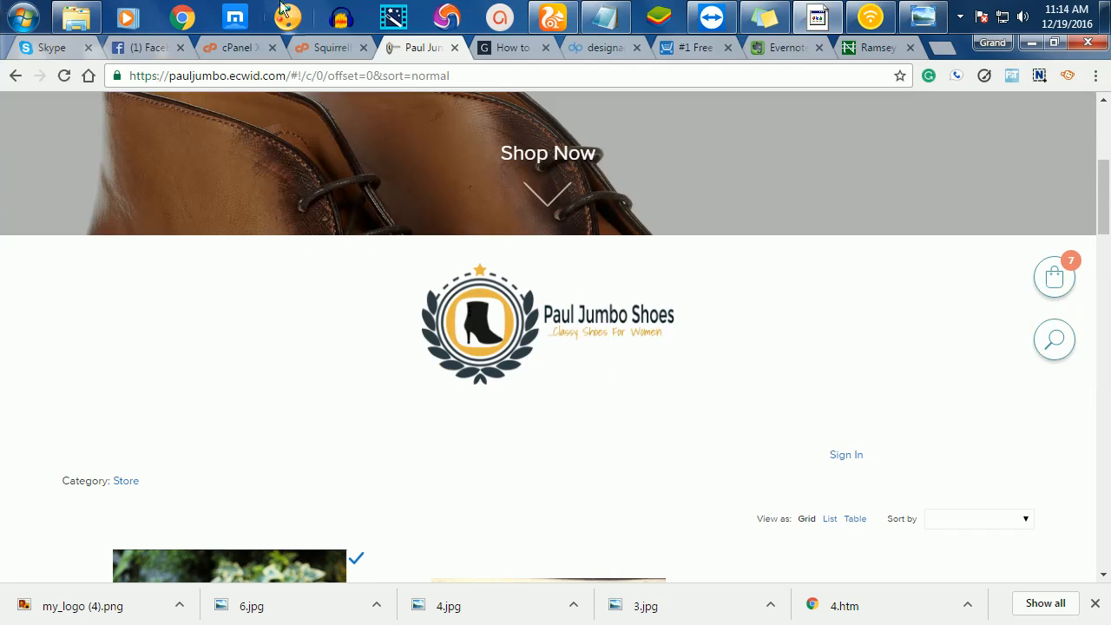
scroll(526, 442, "down", 3)
scroll(526, 442, "up", 3)
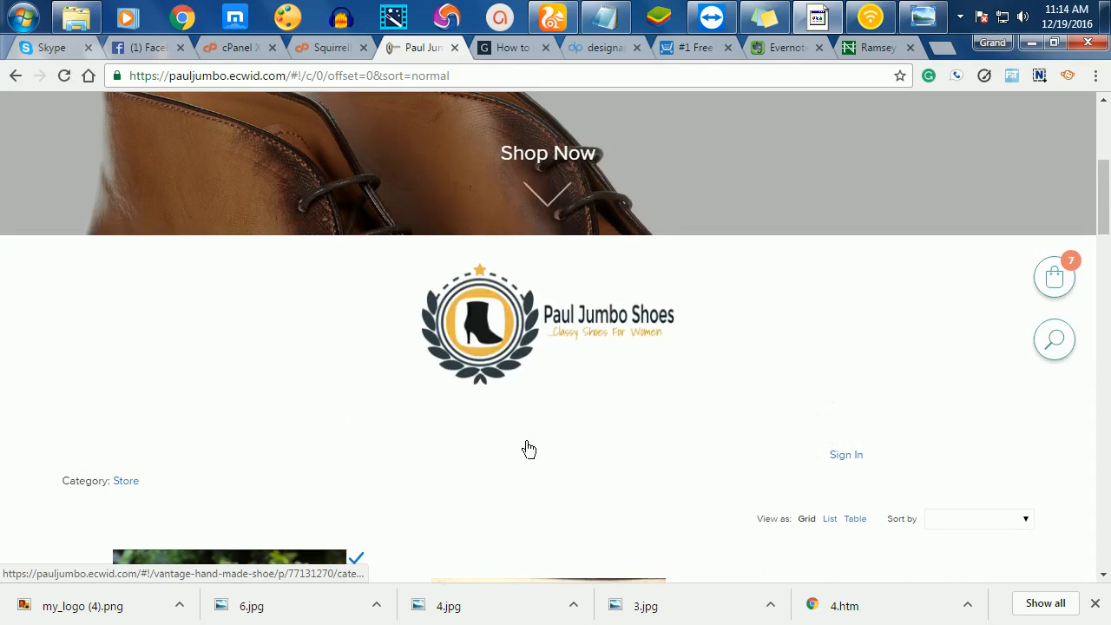
left_click(573, 48)
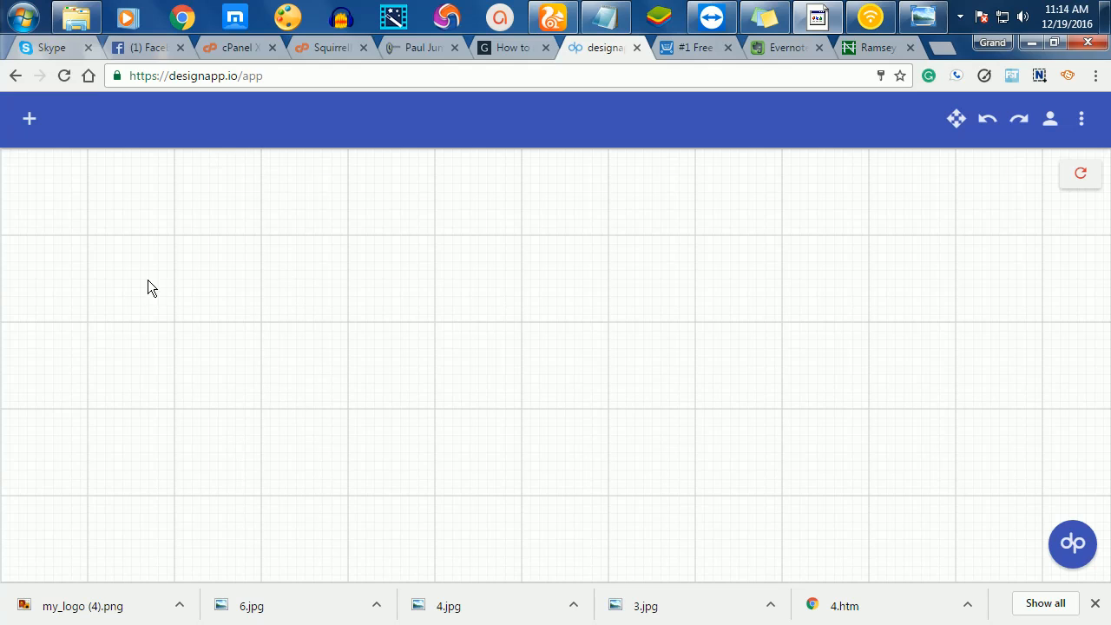
- Open the Elements side panel with the + button beside the blank canvas
left_click(31, 117)
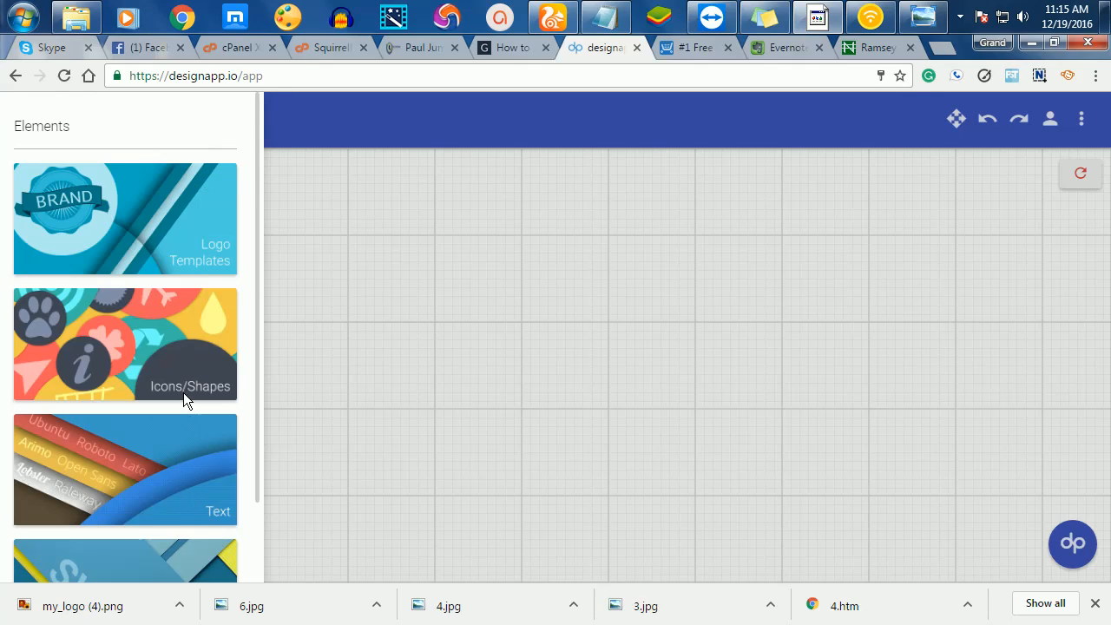
- Open the Icons/Shapes collection and browse its icon groups
left_click(185, 370)
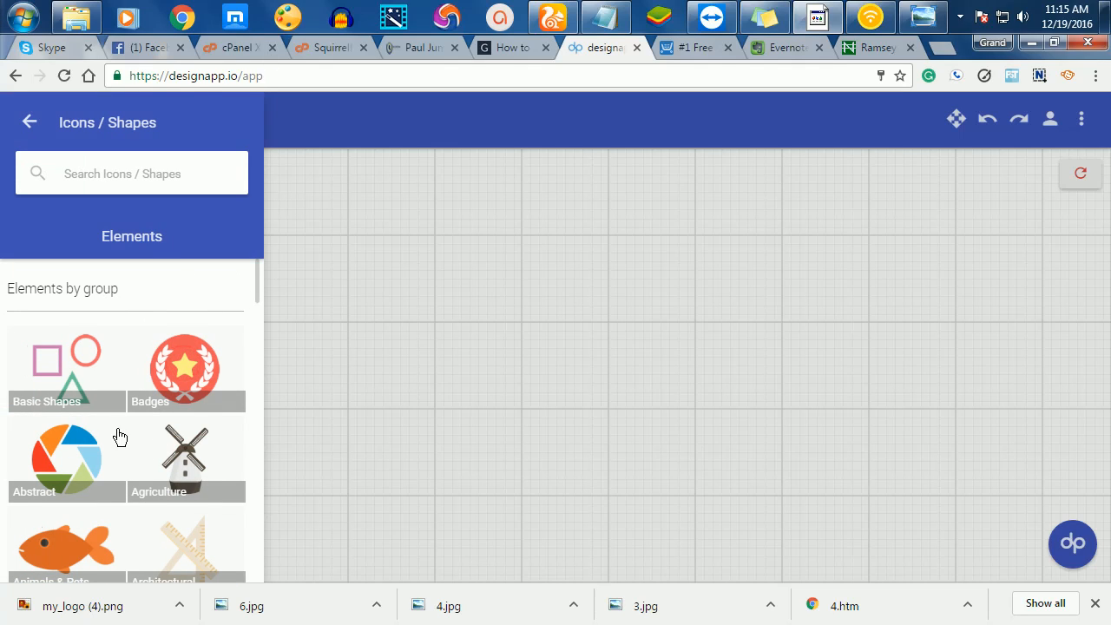
scroll(119, 436, "down", 8)
scroll(172, 403, "down", 3)
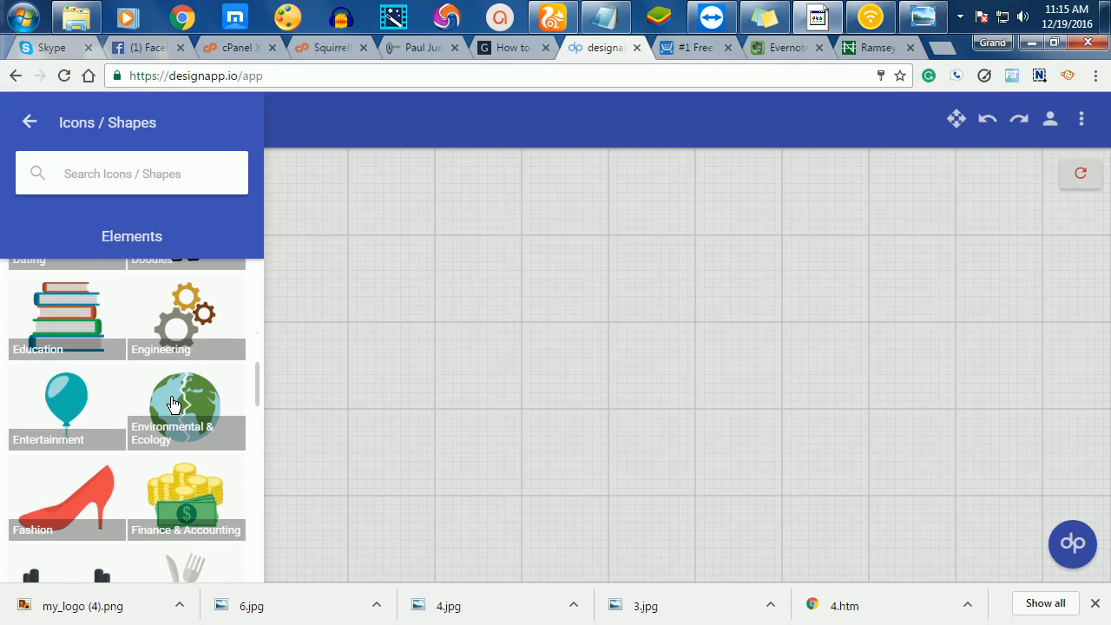
scroll(172, 403, "up", 7)
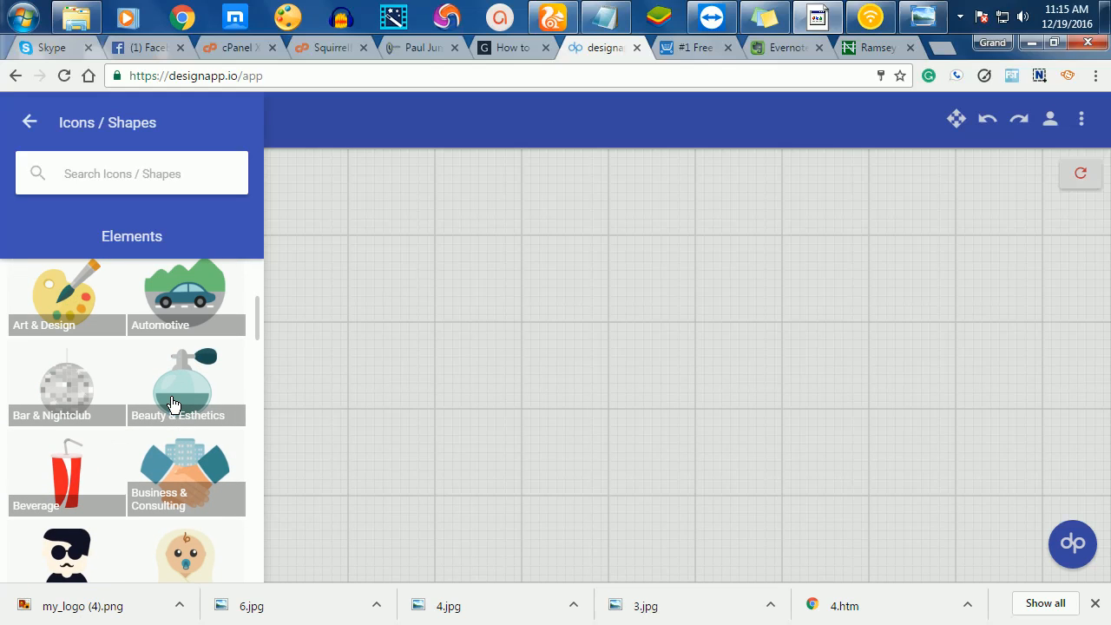
scroll(171, 403, "up", 5)
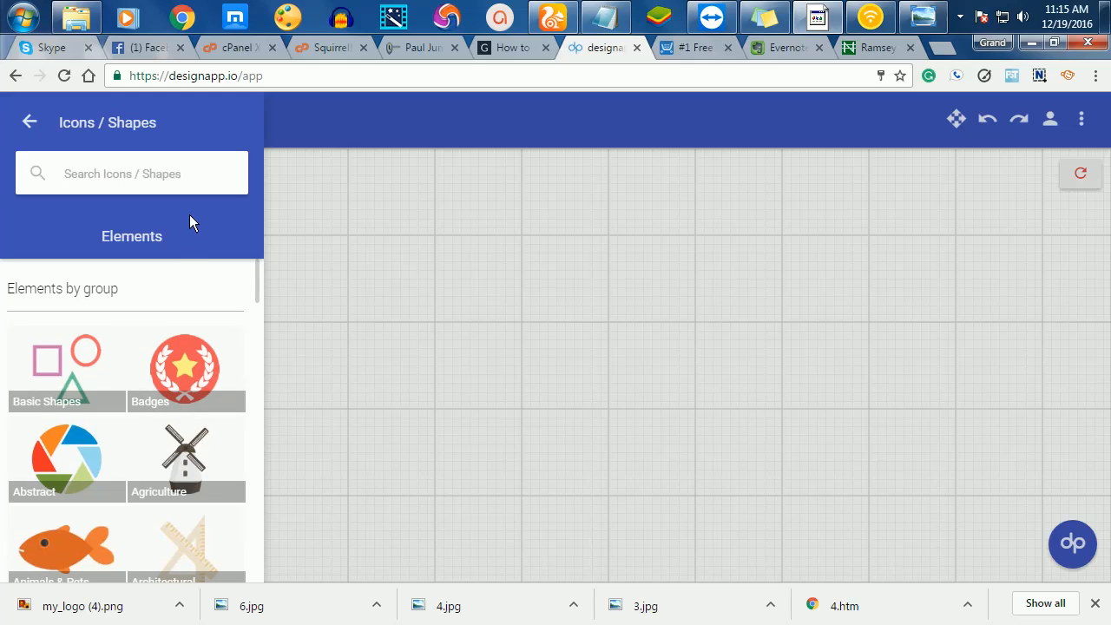
- Add the gold laurel wreath badge from the Badges group to the canvas
left_click(179, 365)
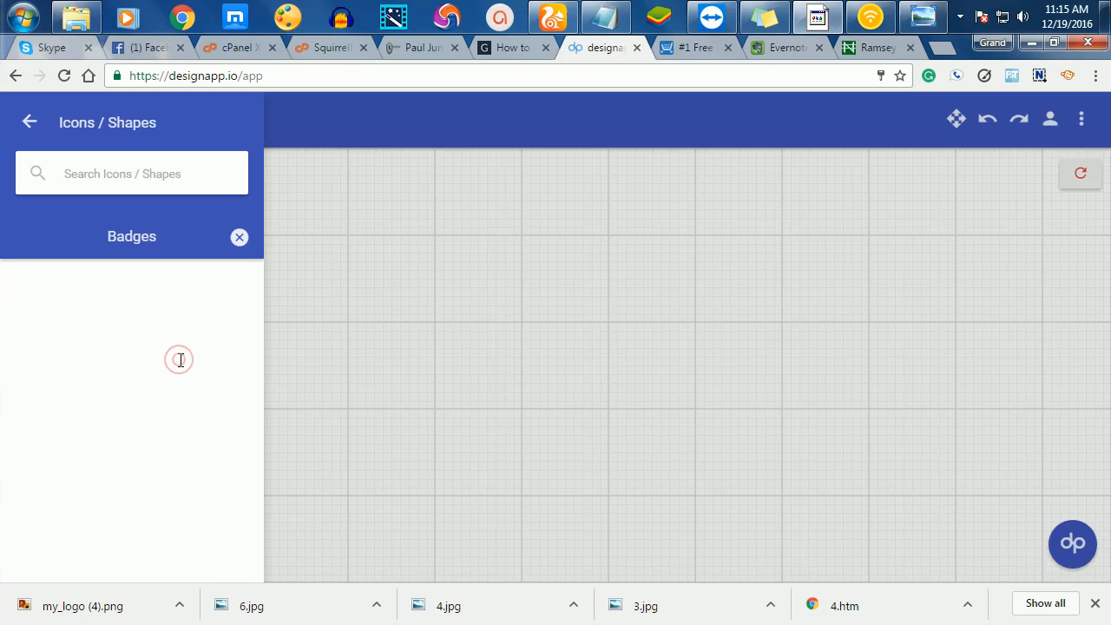
scroll(222, 360, "down", 2)
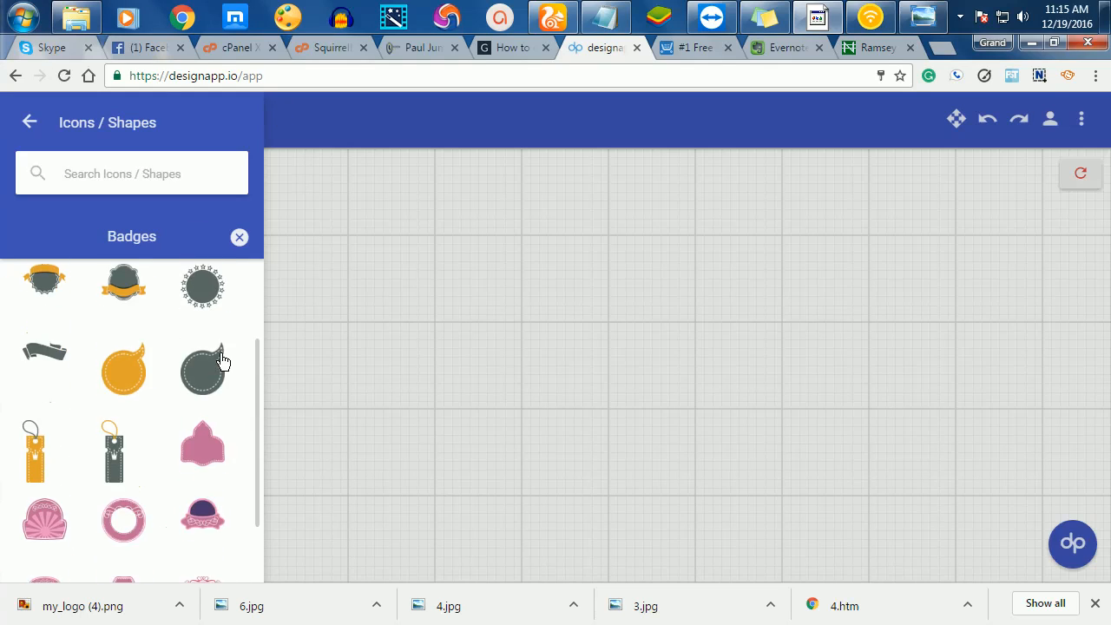
scroll(222, 360, "down", 2)
scroll(222, 360, "down", 3)
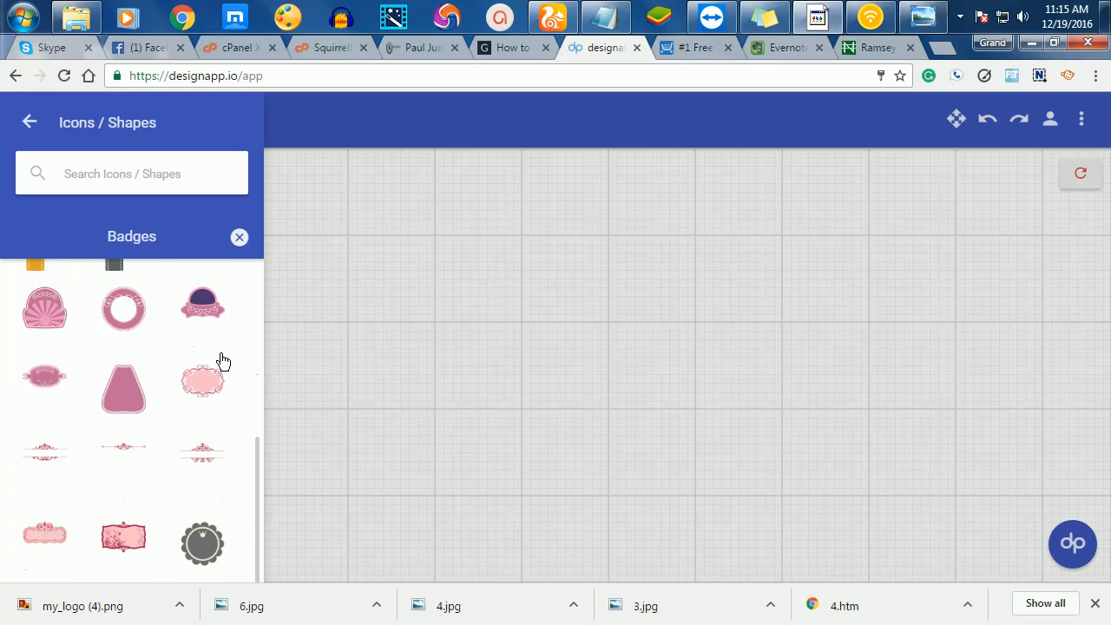
scroll(222, 360, "down", 8)
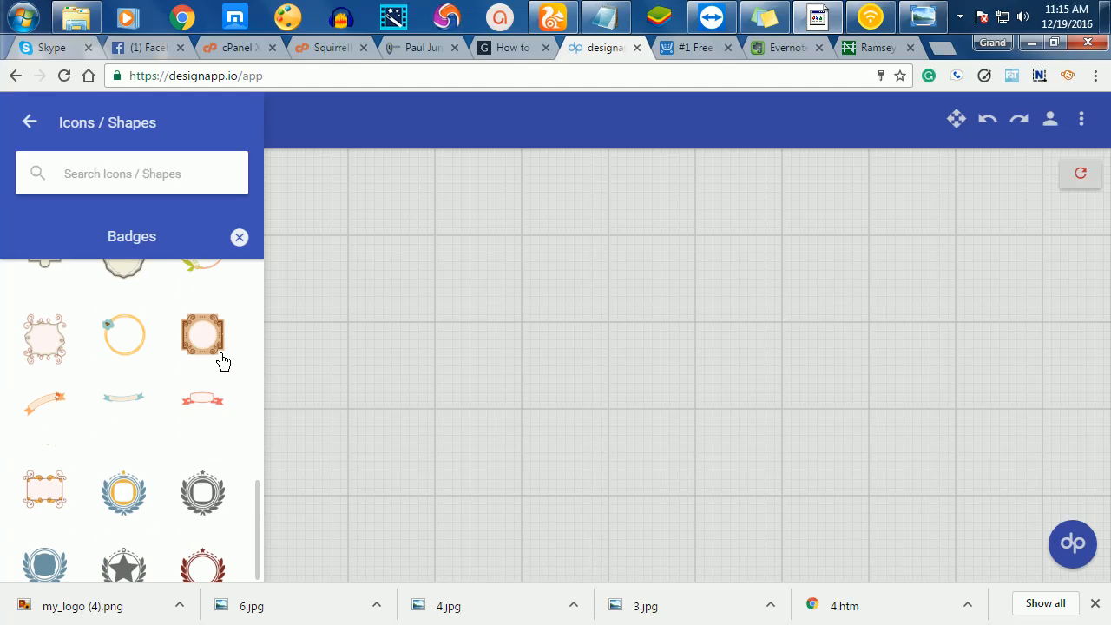
scroll(220, 355, "down", 1)
scroll(221, 353, "up", 1)
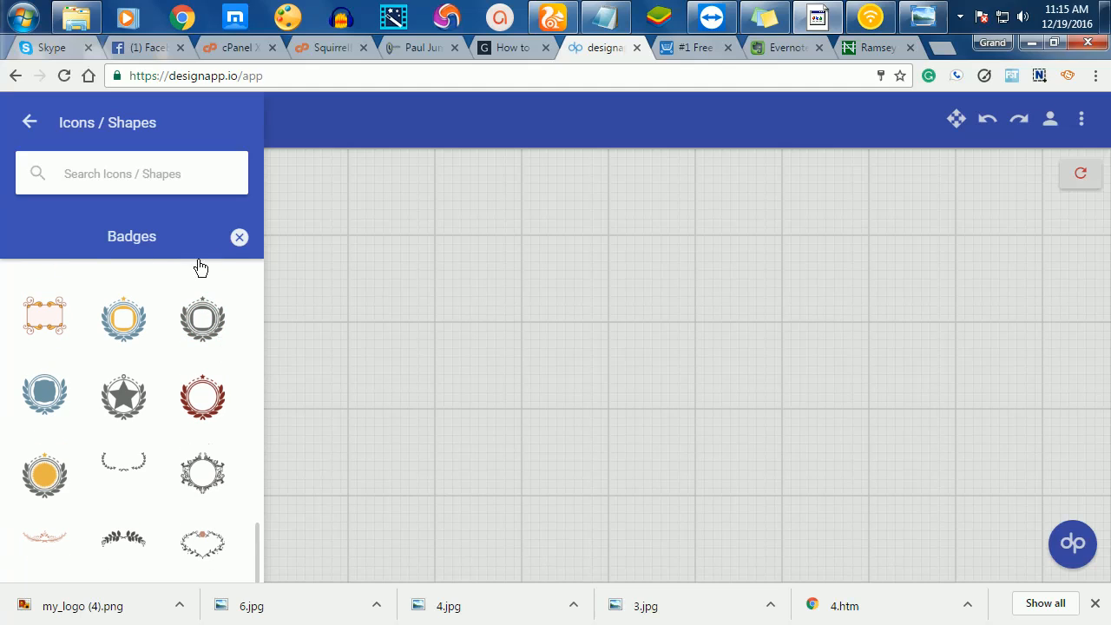
left_click(122, 322)
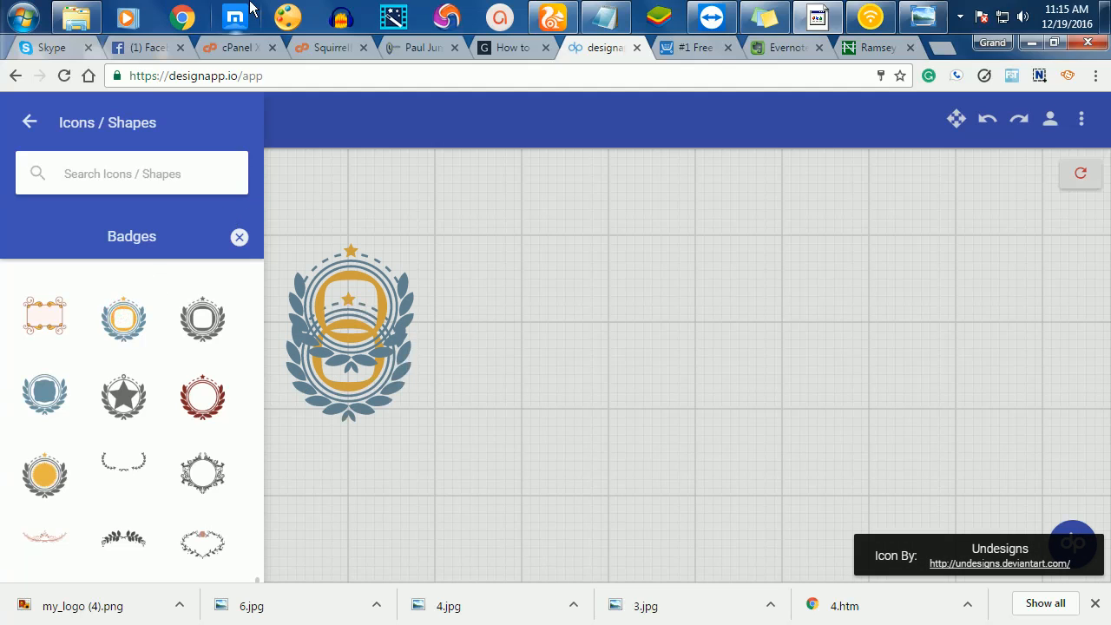
- Separate the duplicated laurel badge and delete the extra copy
left_click(437, 310)
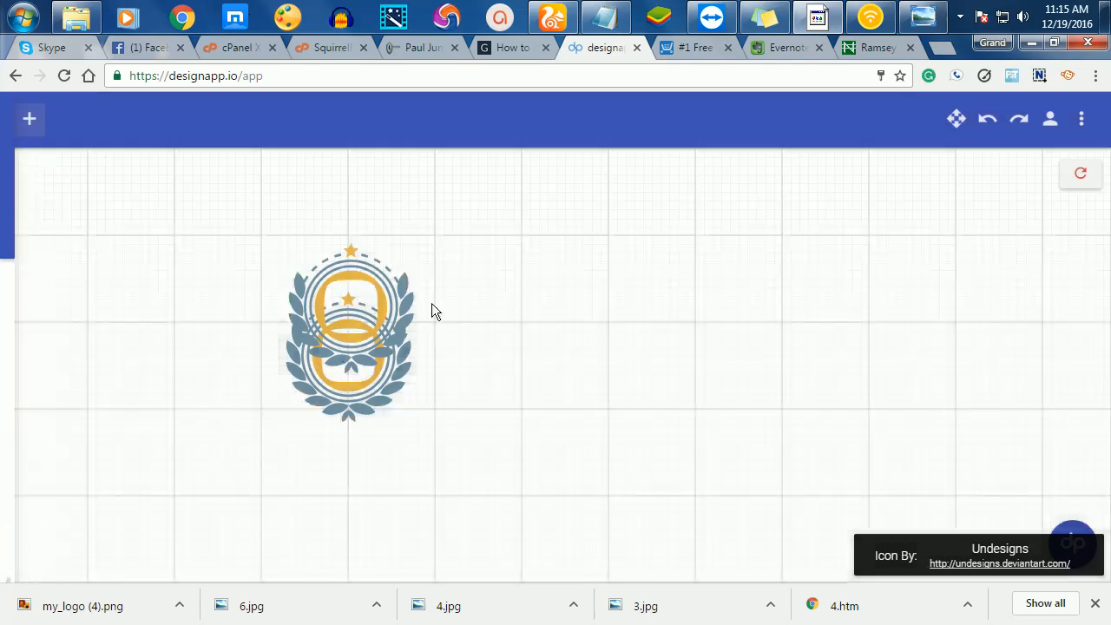
left_click(403, 306)
left_click_drag(404, 305, 510, 292)
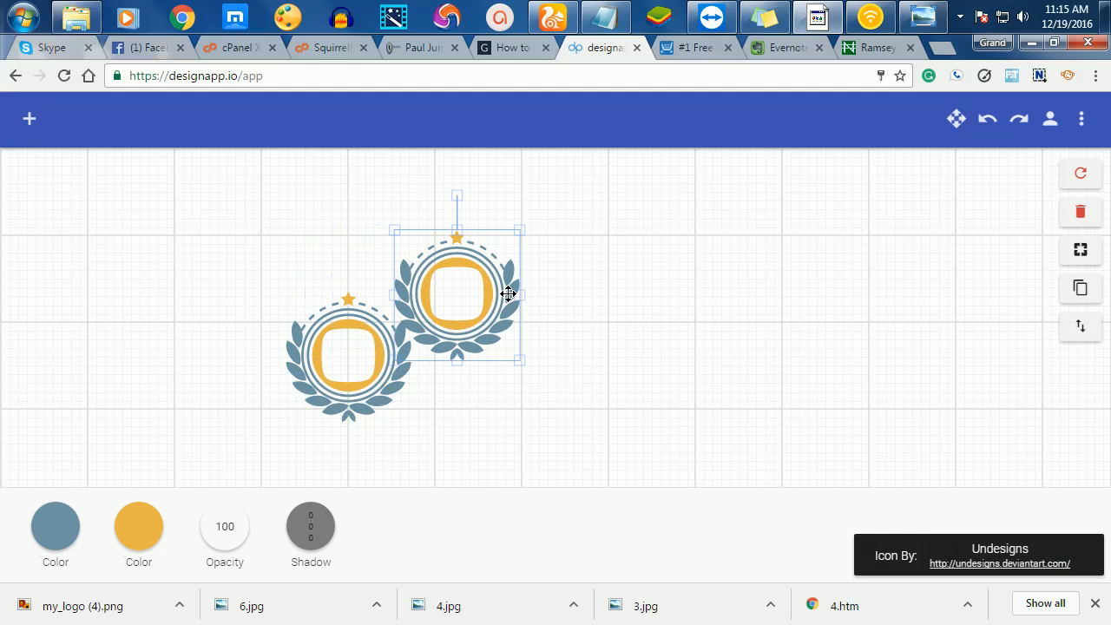
left_click(1081, 212)
- Enlarge the remaining laurel badge and shift it down and to the left
left_click(384, 332)
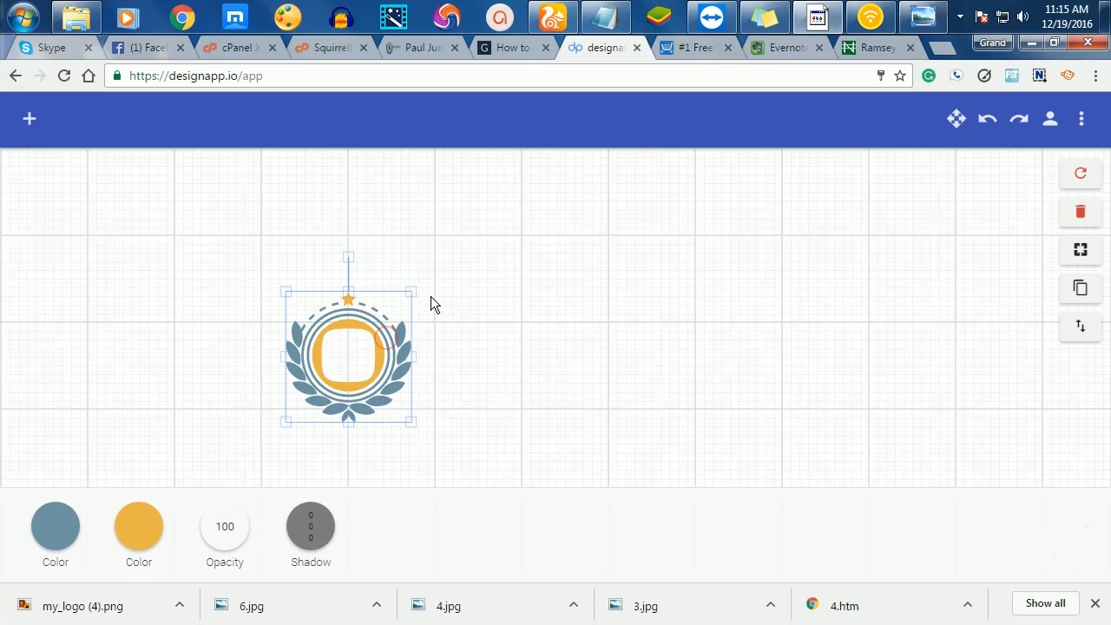
left_click_drag(415, 293, 568, 208)
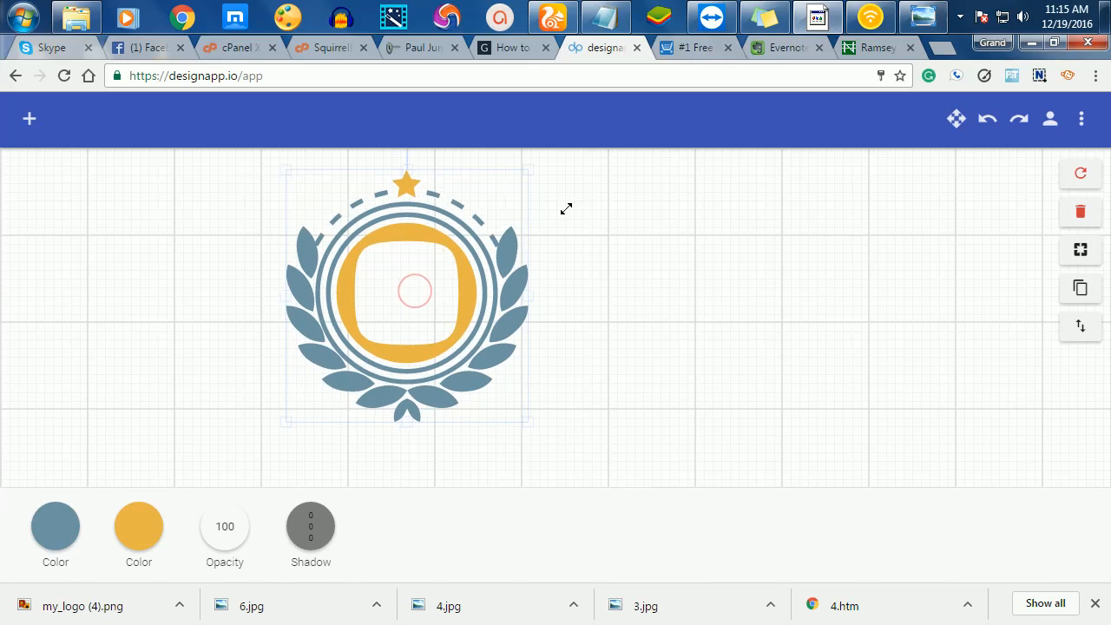
left_click_drag(471, 268, 444, 299)
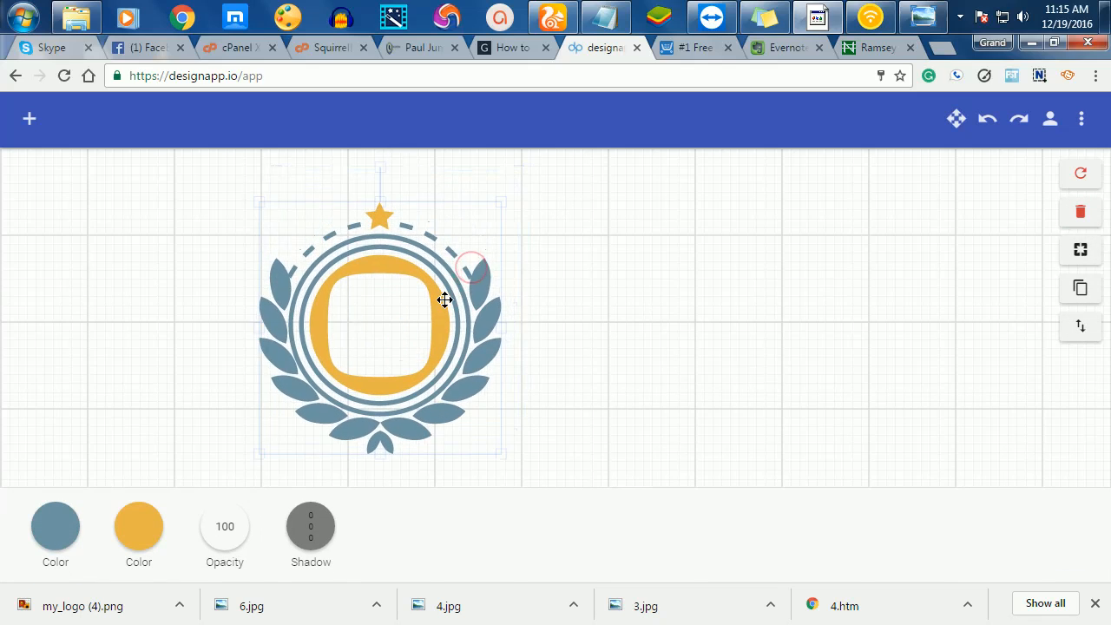
left_click_drag(501, 203, 555, 216)
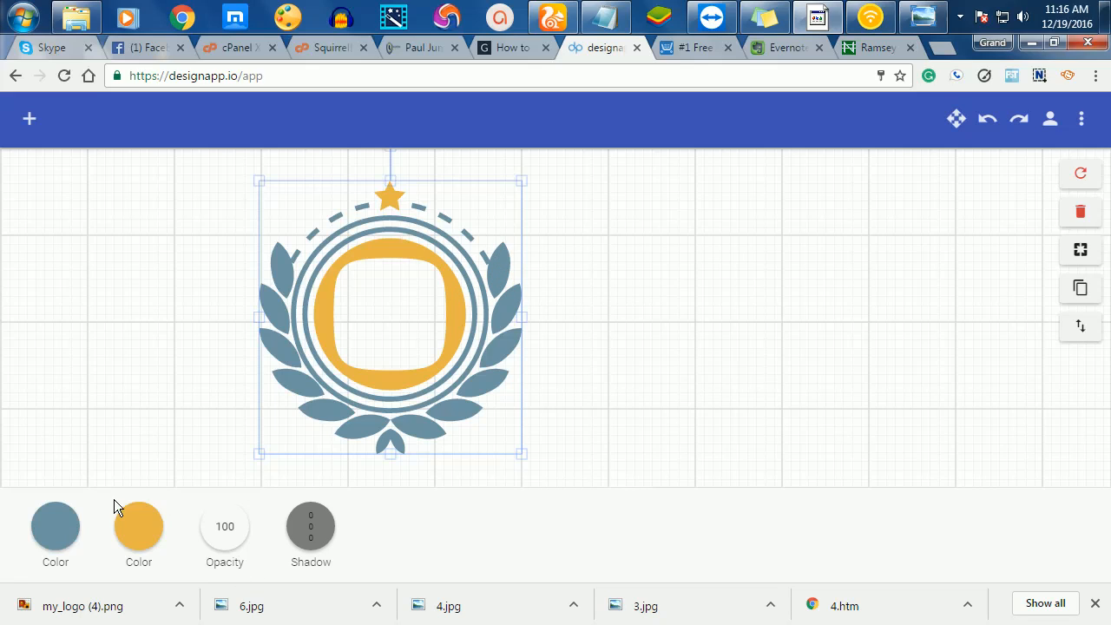
- Make the badge's blue-grey laurels and rings near-black
left_click(81, 522)
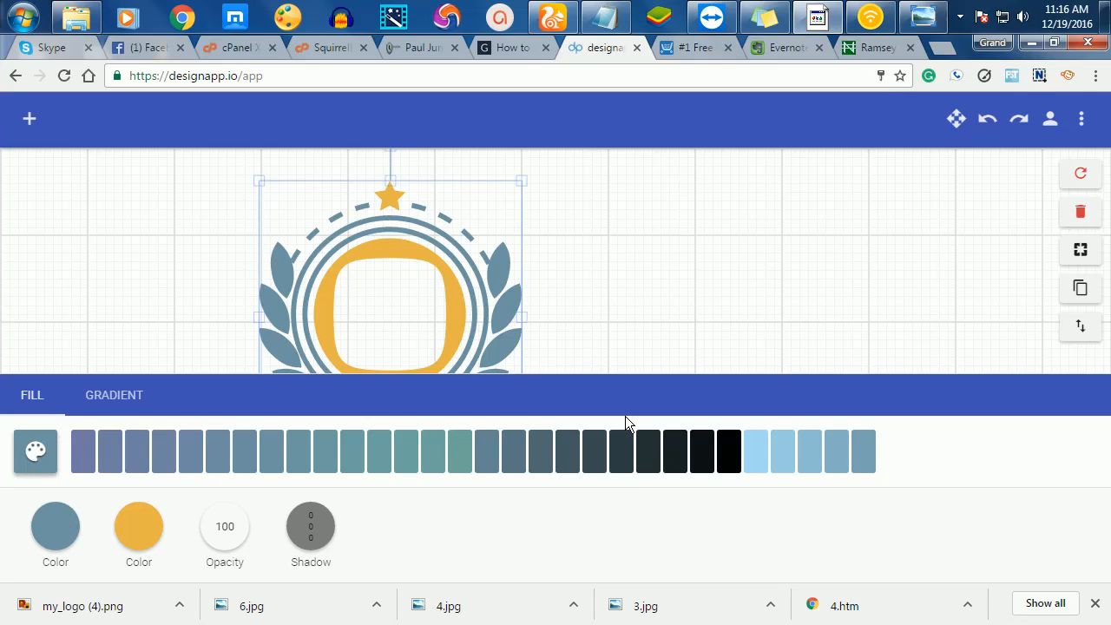
left_click(648, 451)
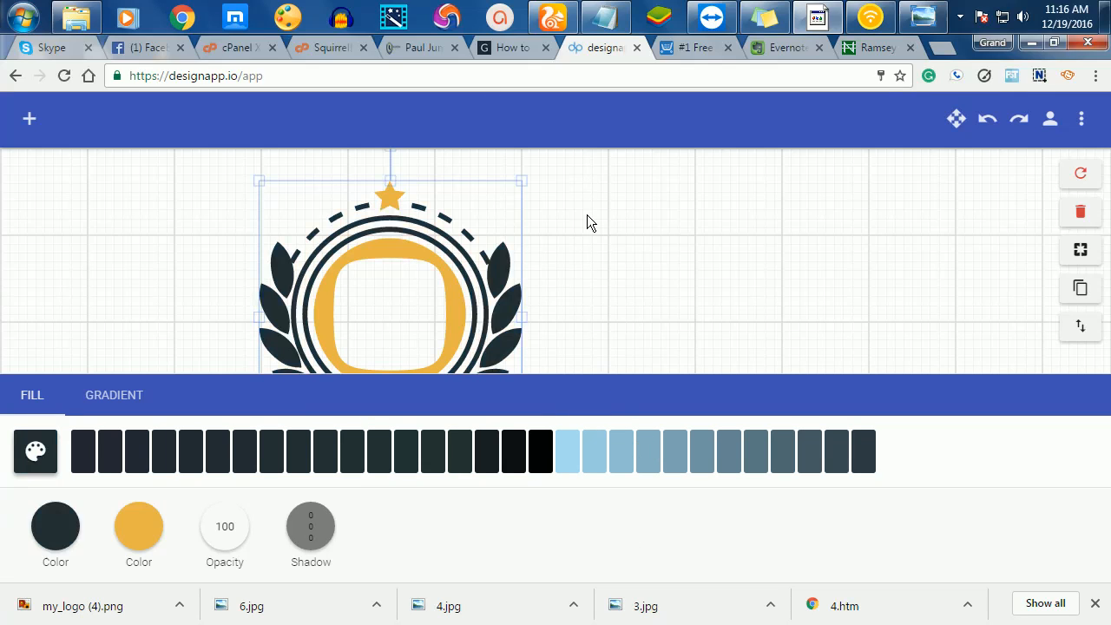
left_click(587, 214)
- Turn the badge's yellow inner ring and star brown
left_click(437, 264)
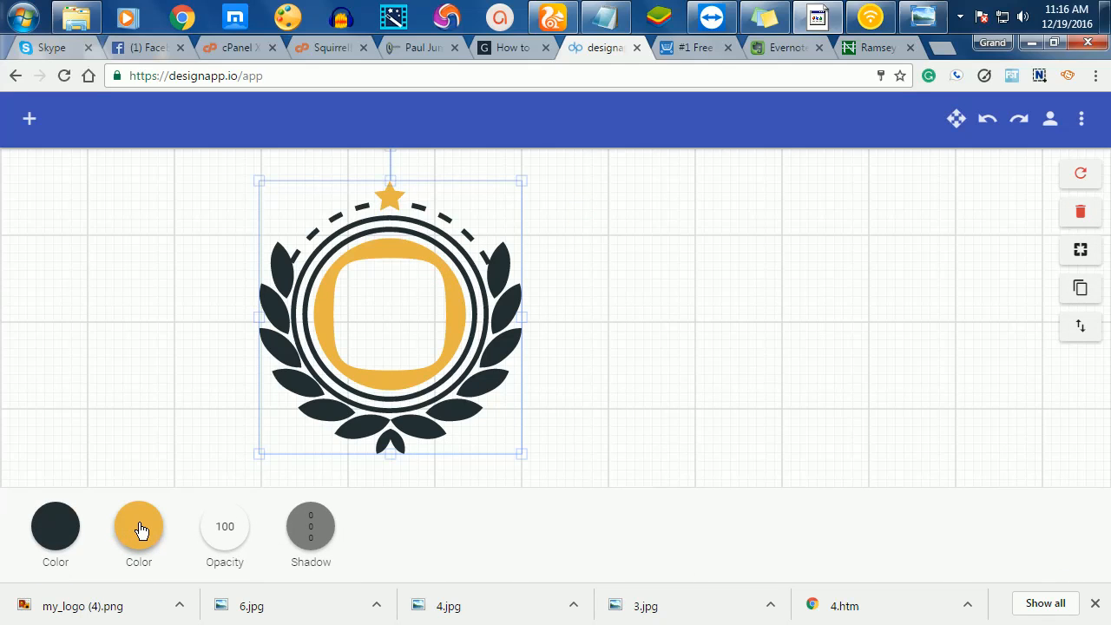
left_click(140, 529)
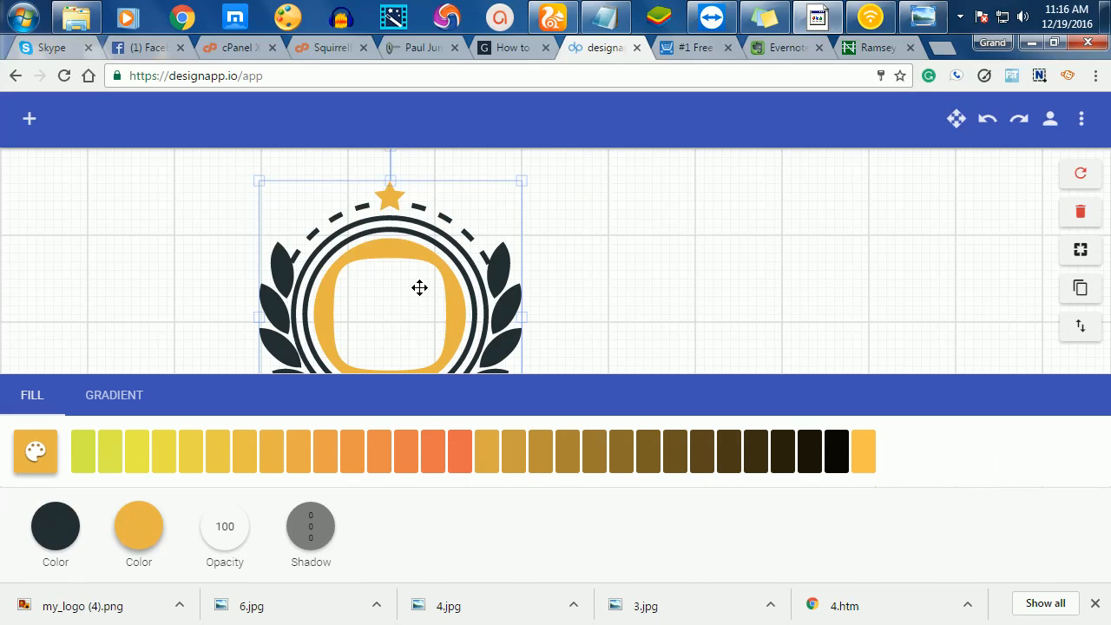
left_click(458, 467)
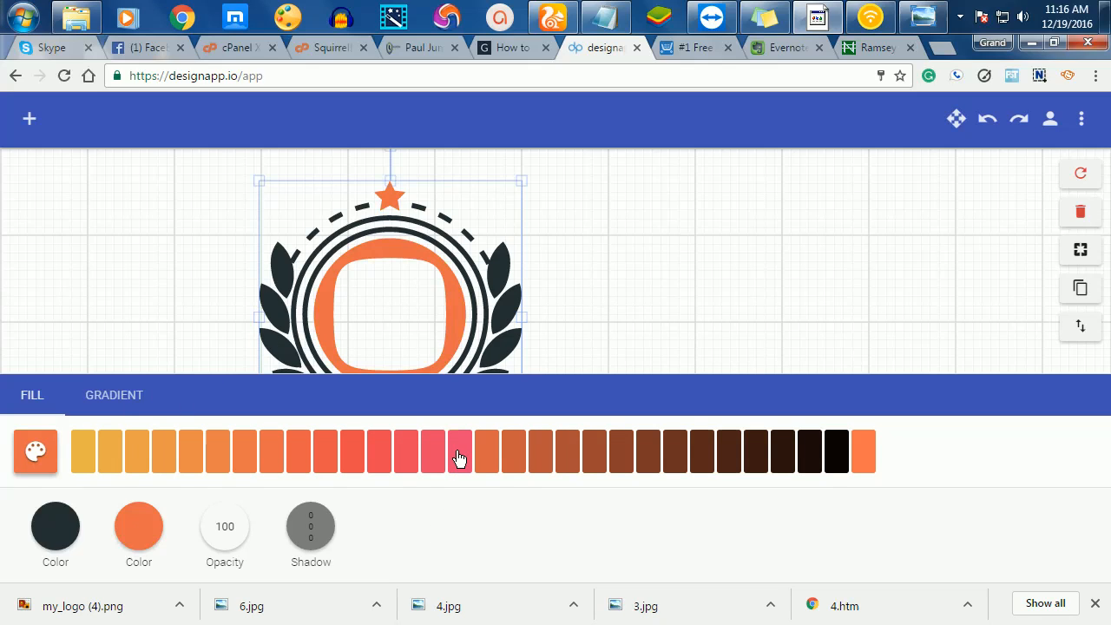
left_click(648, 466)
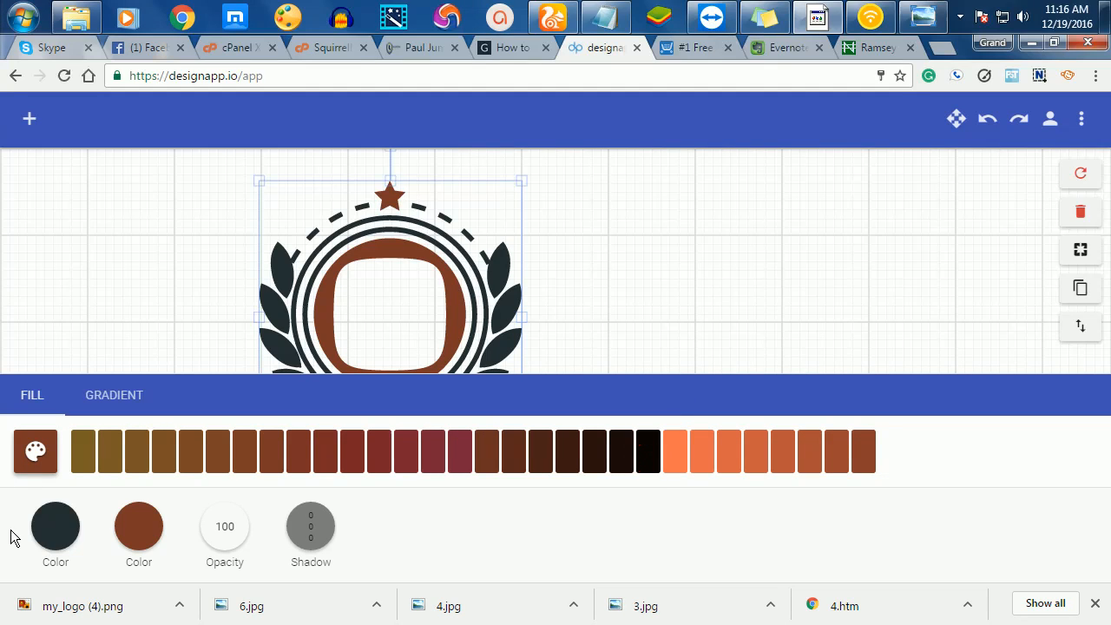
left_click(659, 229)
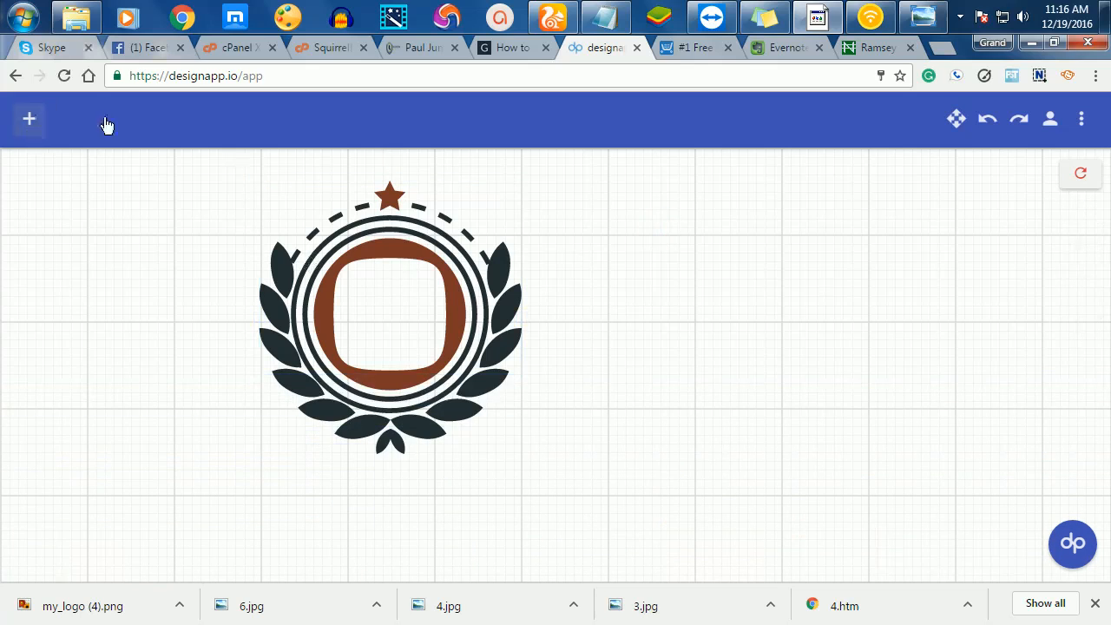
left_click(29, 119)
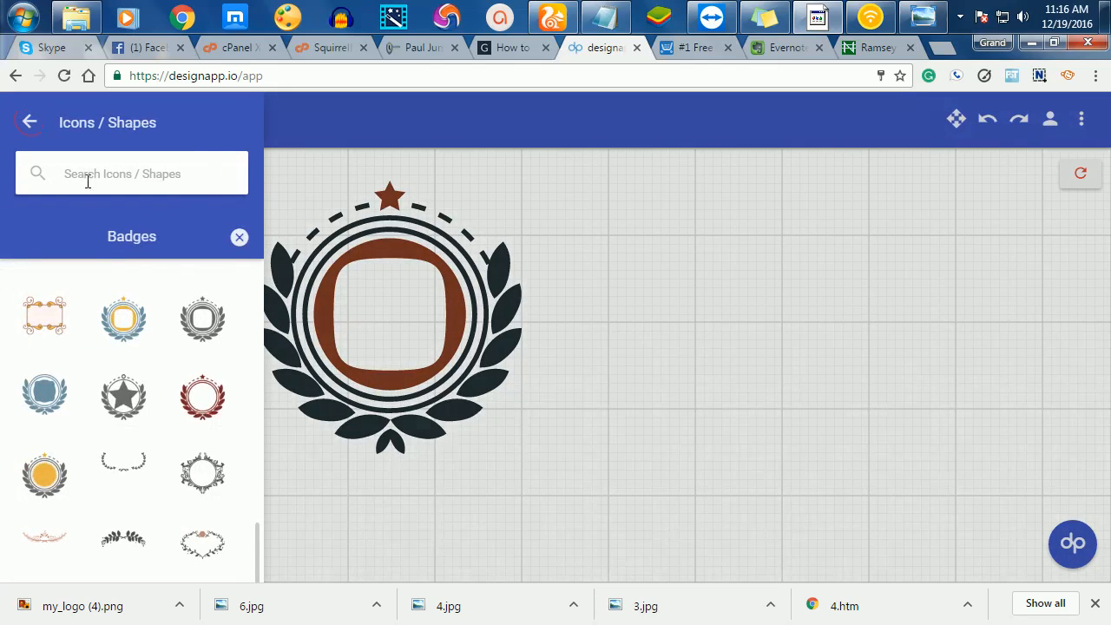
- Search the icon library for 'shoe' and add shoe icons over the badge
left_click(84, 171)
left_click(85, 171)
type("sh")
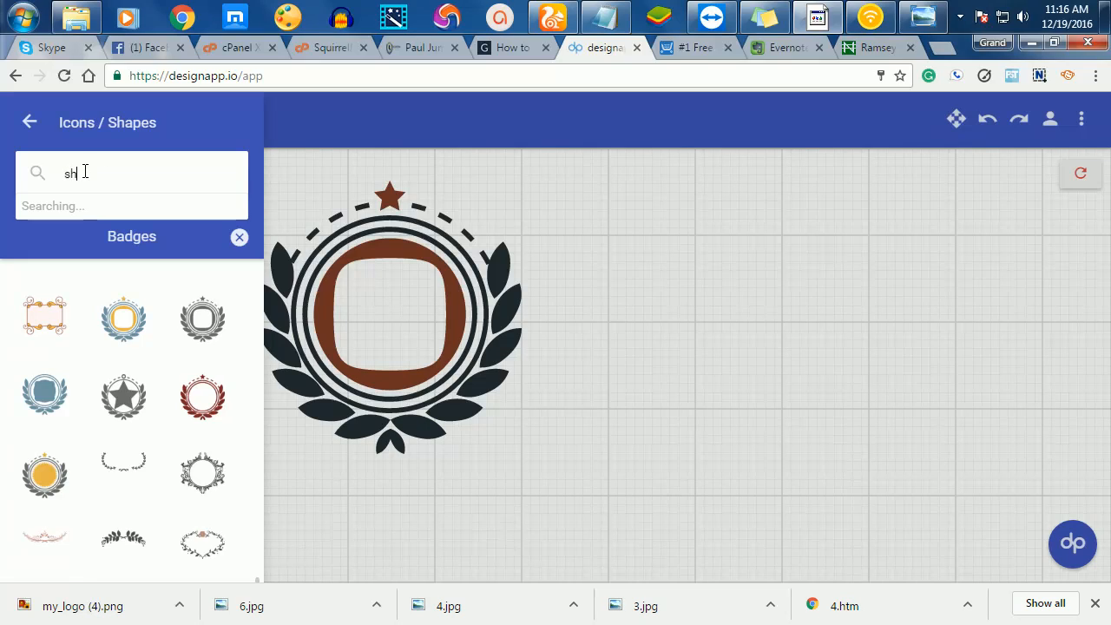
type("oe")
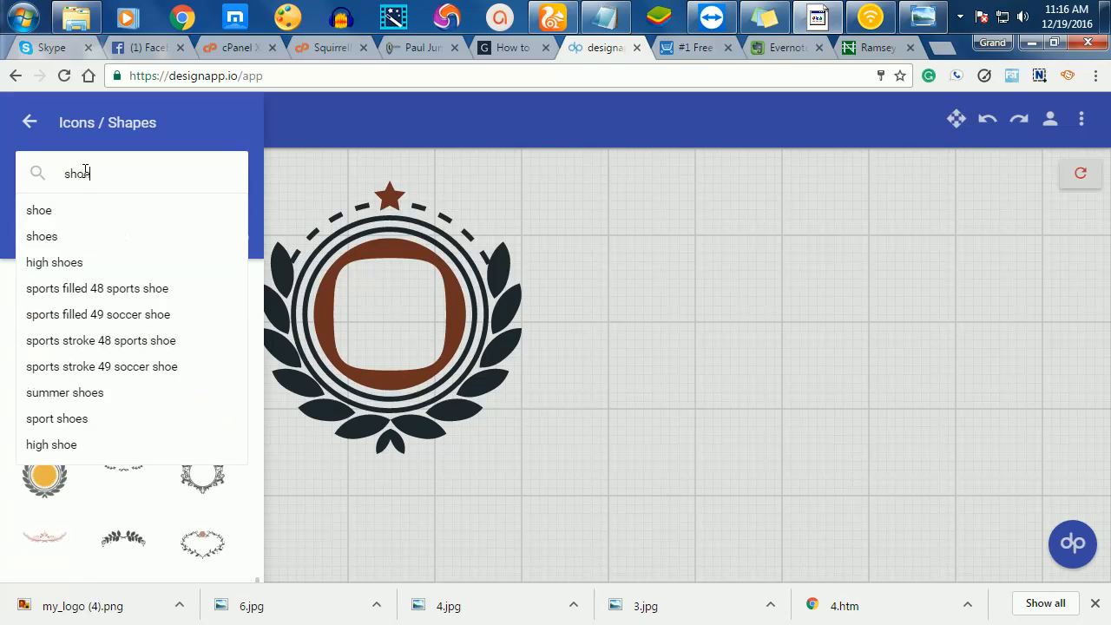
key("Return")
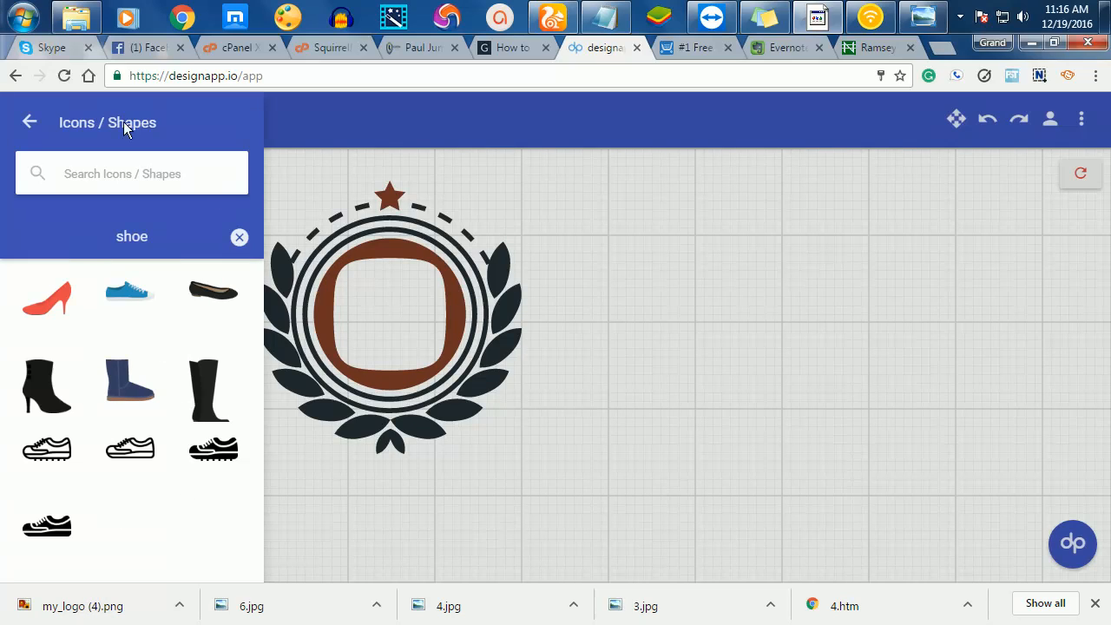
left_click(54, 431)
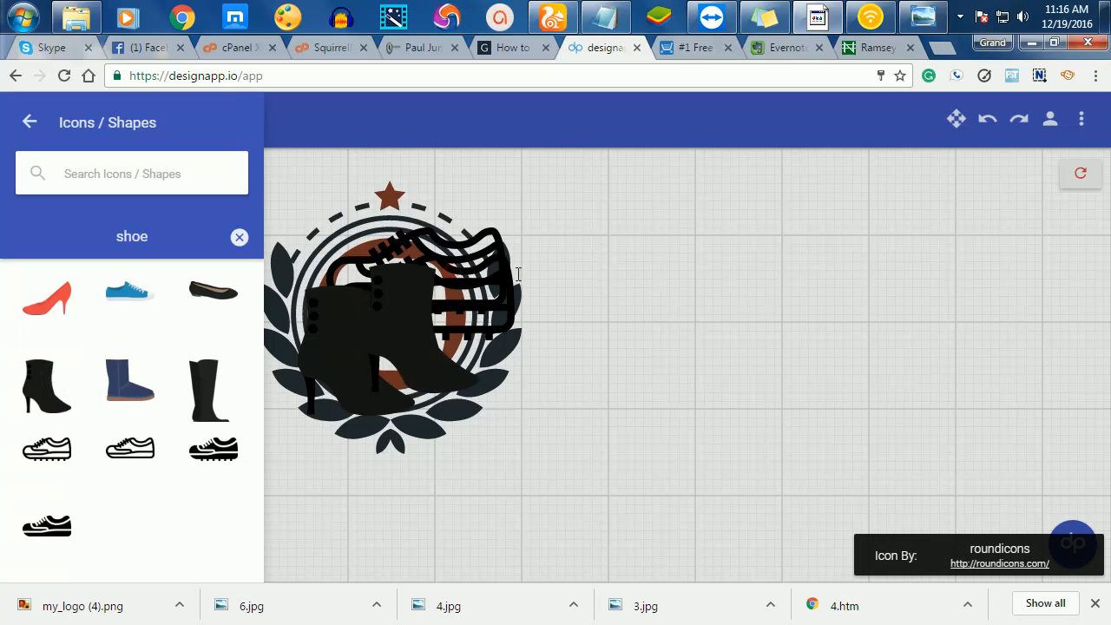
left_click(460, 274)
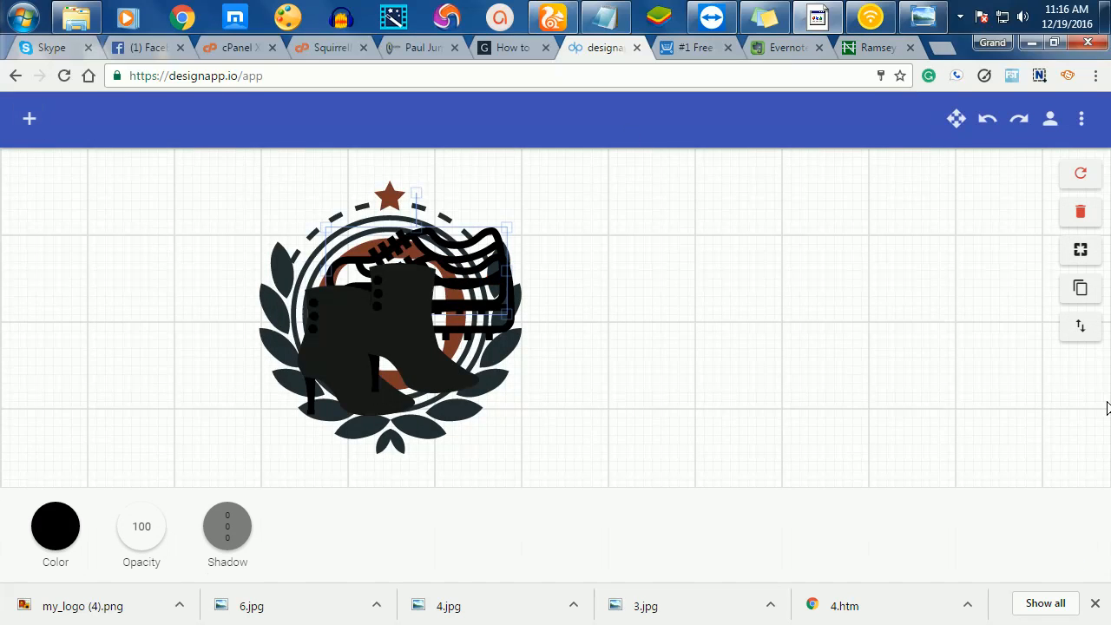
- Delete the sneaker outlines and extra boots, restoring the accidentally deleted badge
left_click(1081, 216)
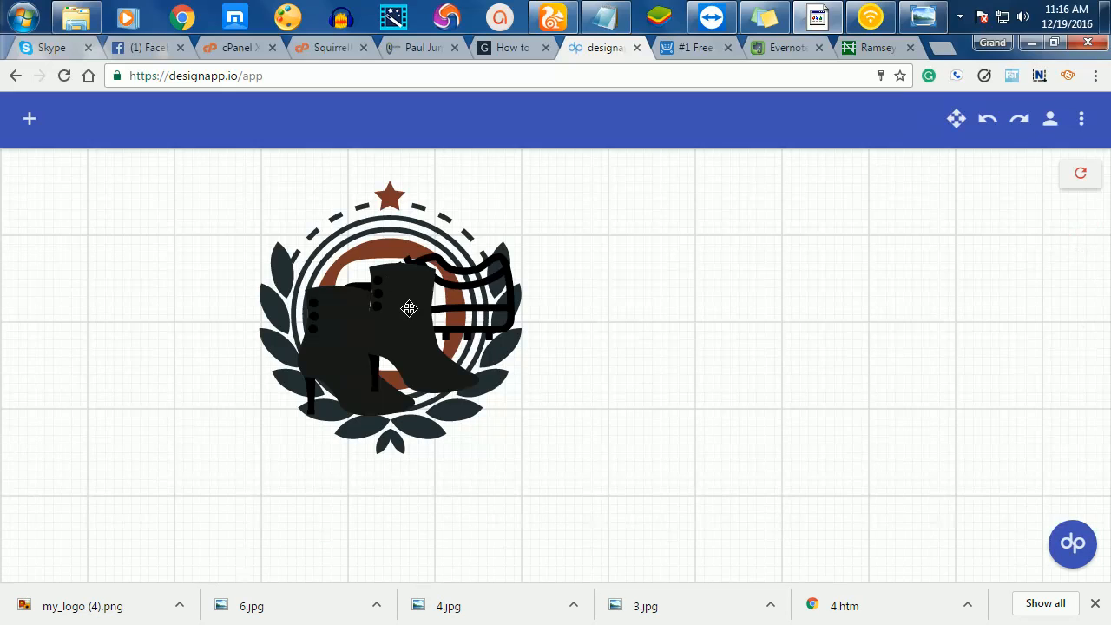
left_click(478, 303)
left_click(1081, 213)
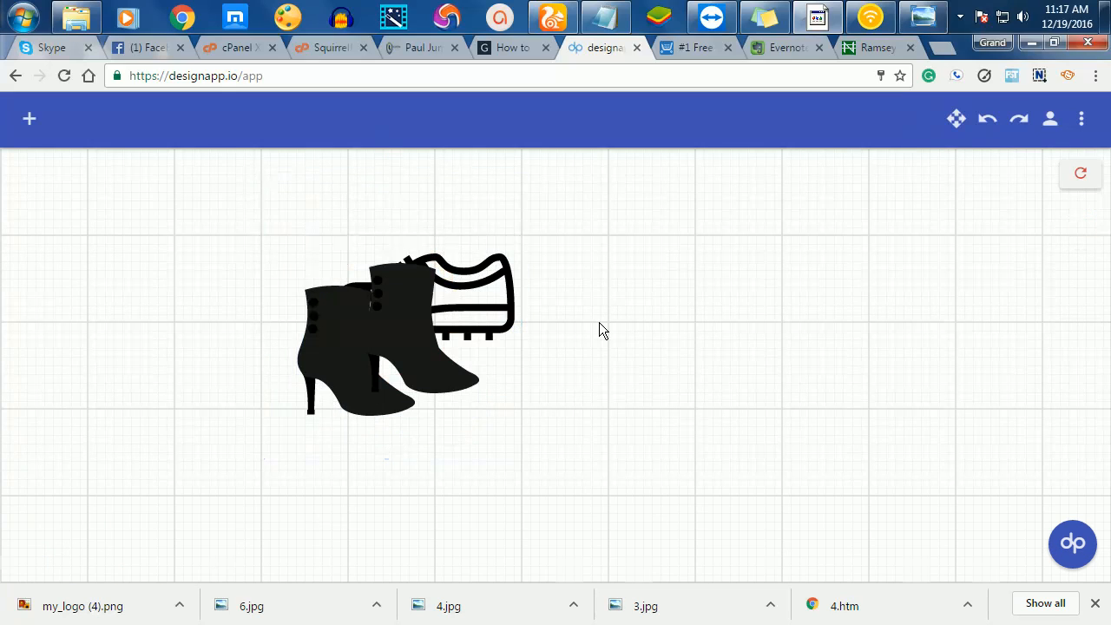
left_click(990, 119)
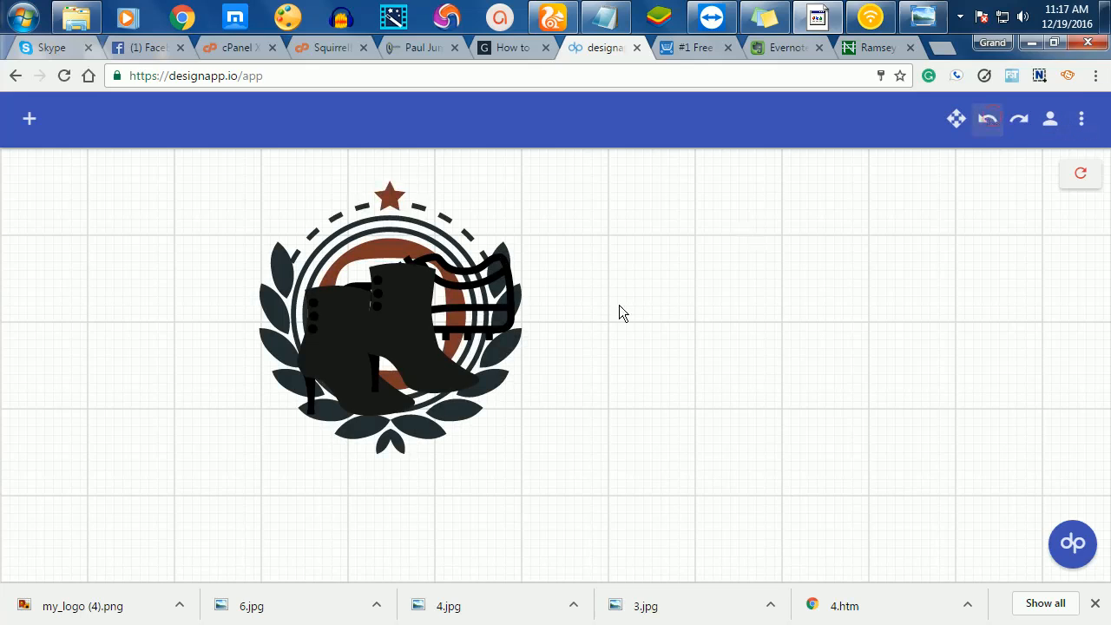
left_click(427, 304)
left_click(1080, 210)
left_click(507, 282)
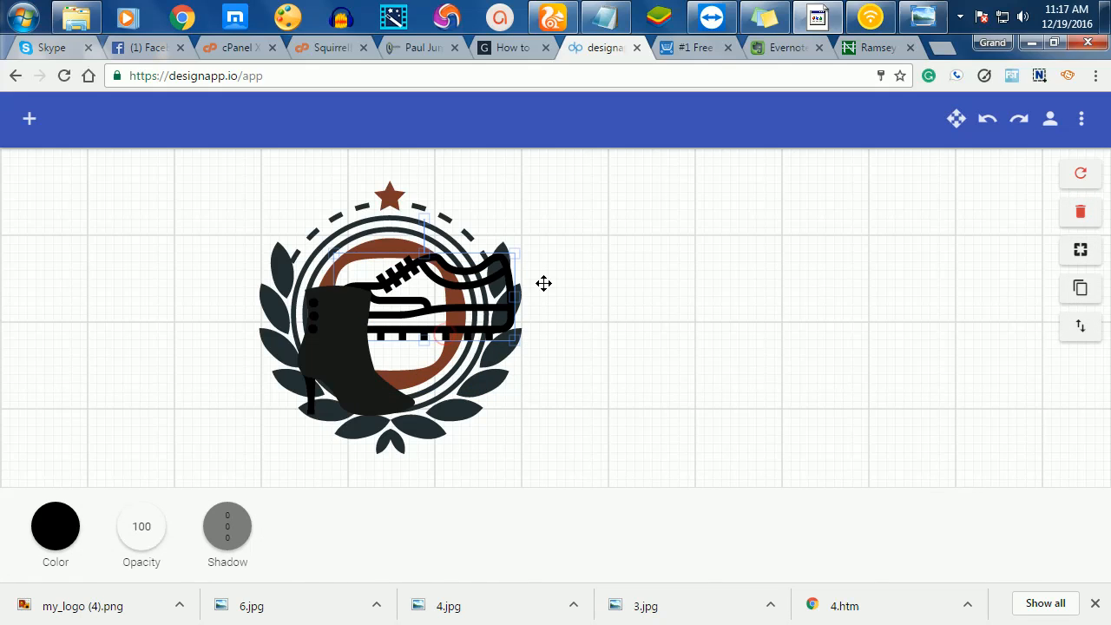
left_click(1080, 210)
- Shrink the black ankle boot and centre it inside the badge's ring
left_click_drag(383, 317, 437, 279)
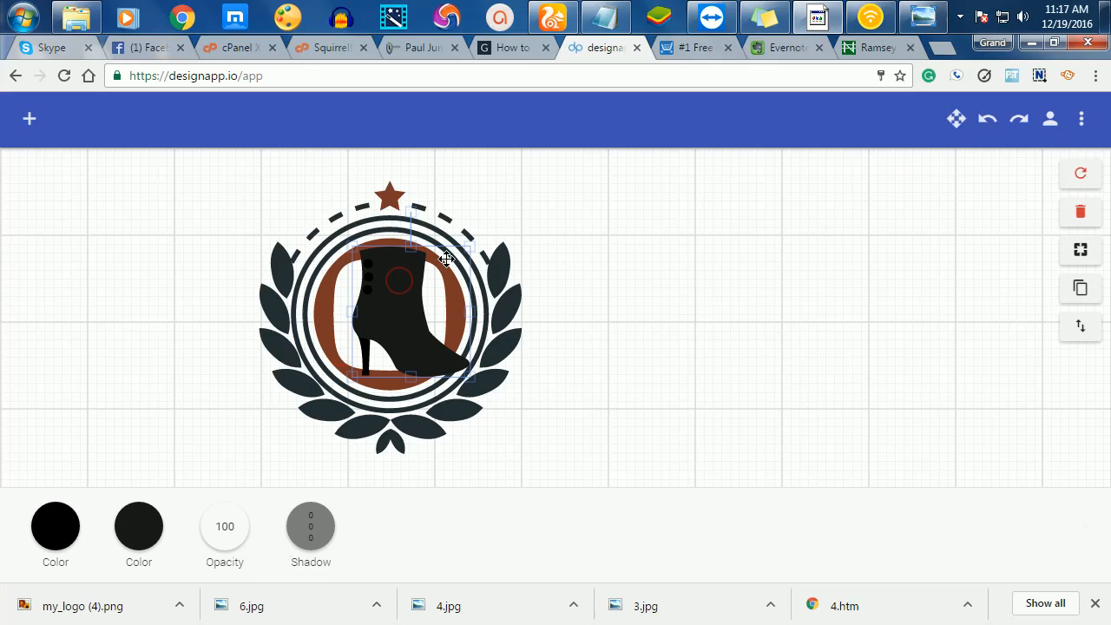
left_click_drag(473, 250, 388, 286)
left_click(611, 319)
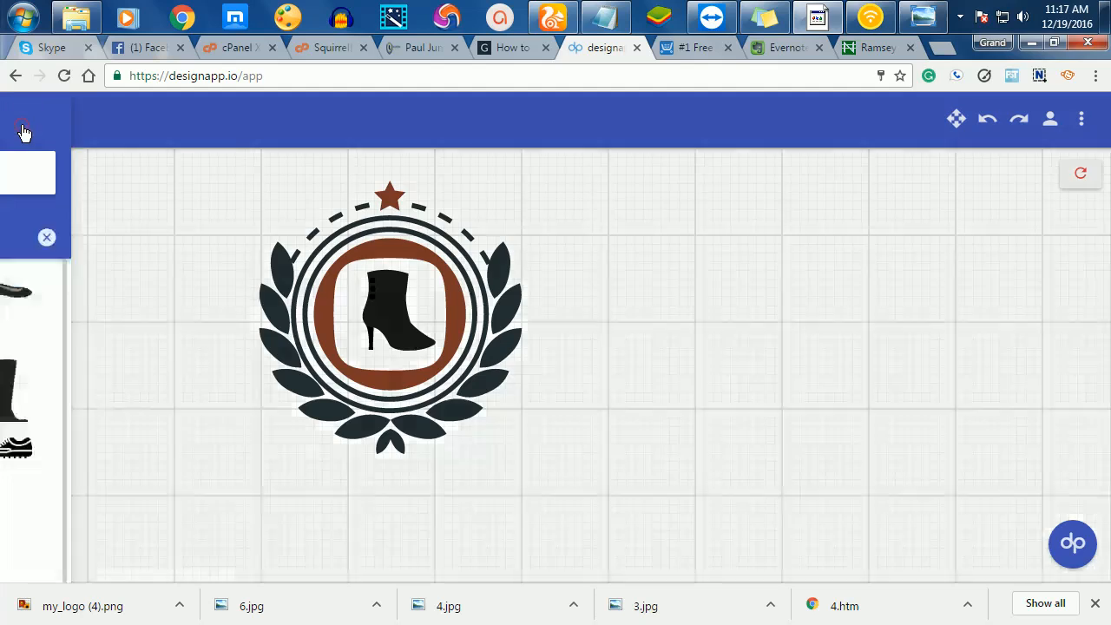
left_click(27, 126)
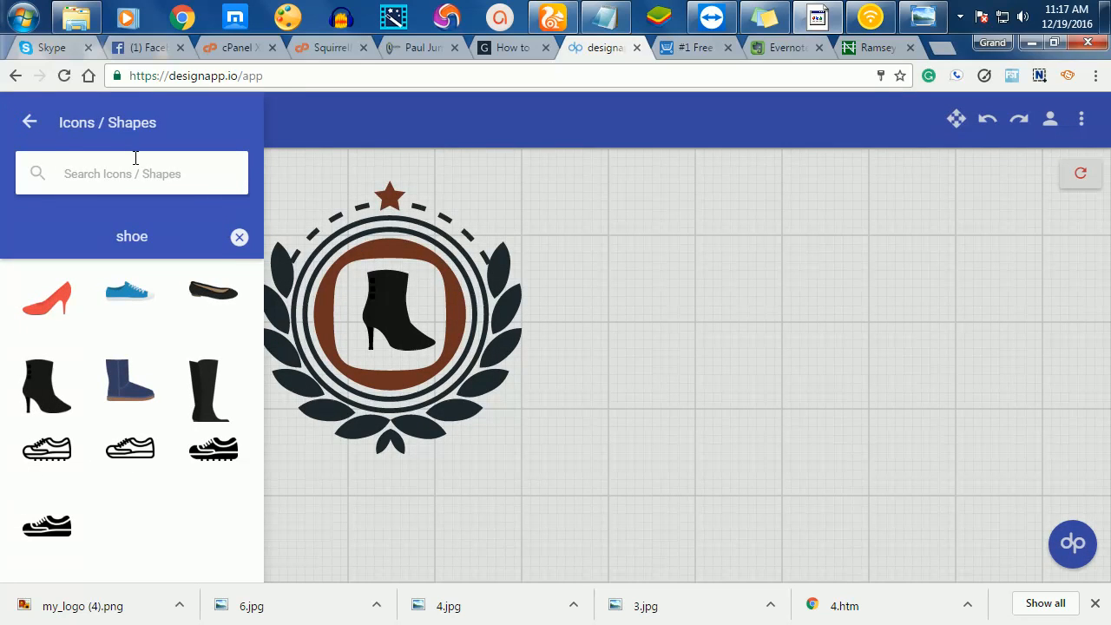
- Add 'Paul Jumbo Store' as text in the Source Sans Pro font
left_click(25, 123)
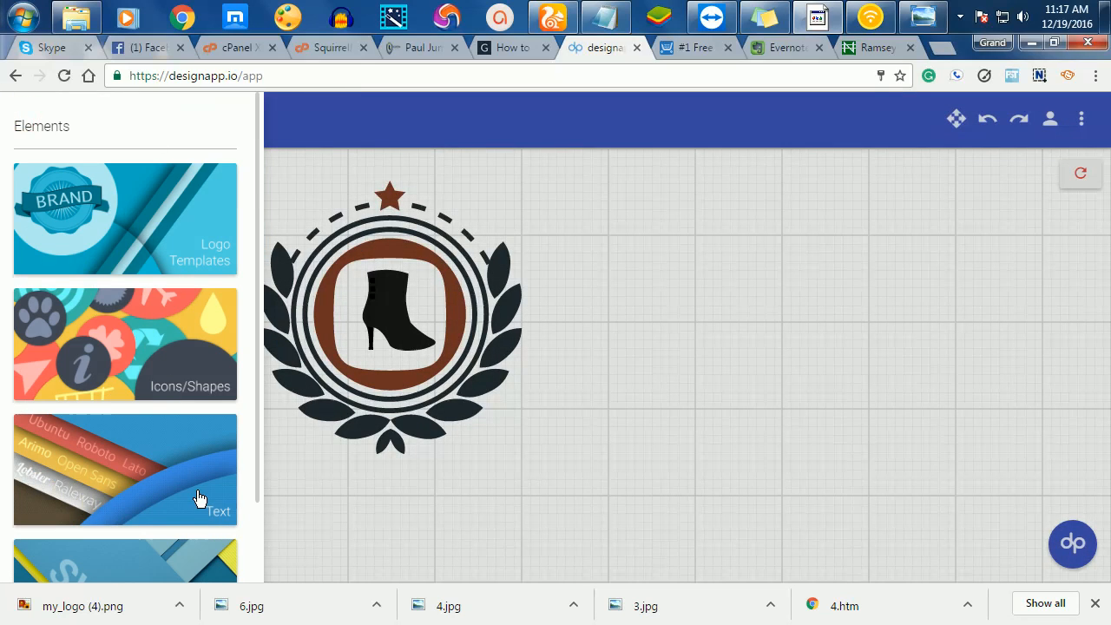
left_click(196, 493)
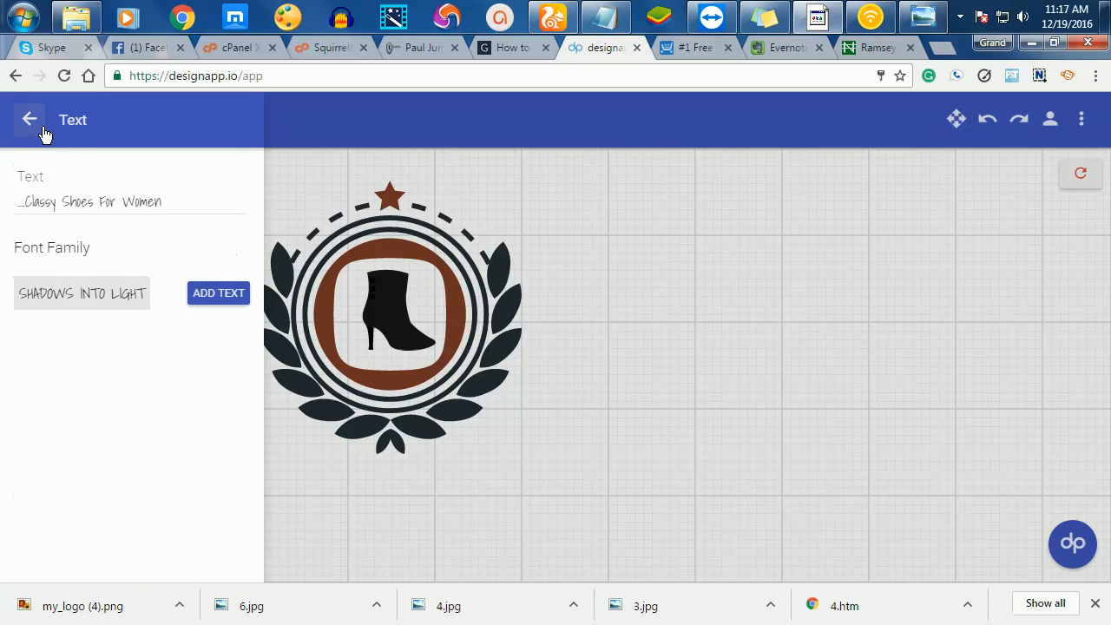
left_click(107, 202)
left_click(171, 202)
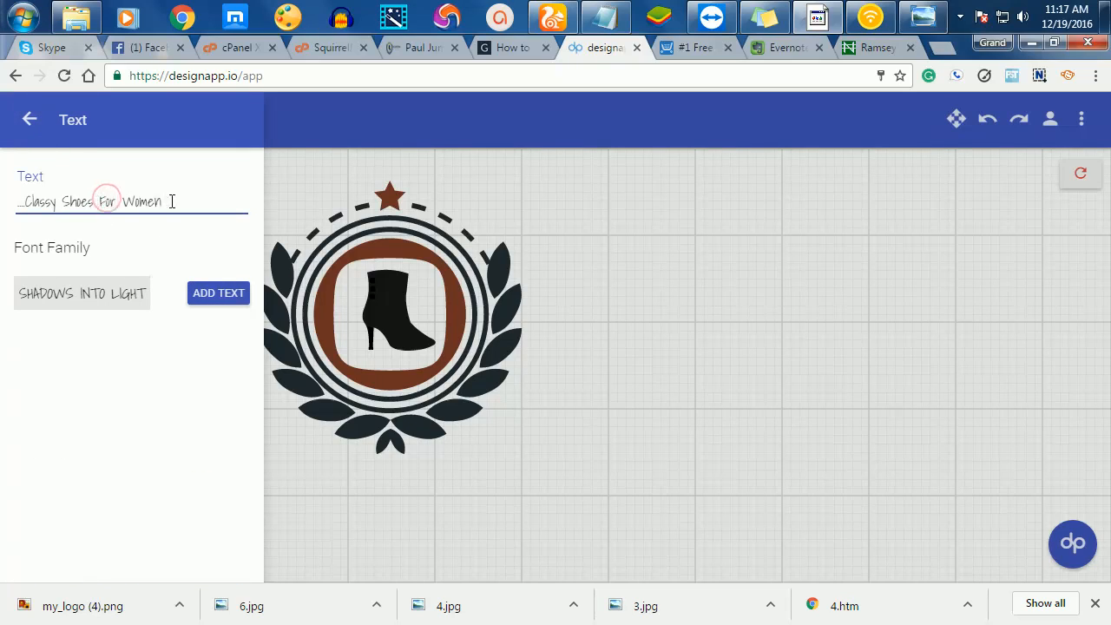
left_click_drag(172, 201, 2, 187)
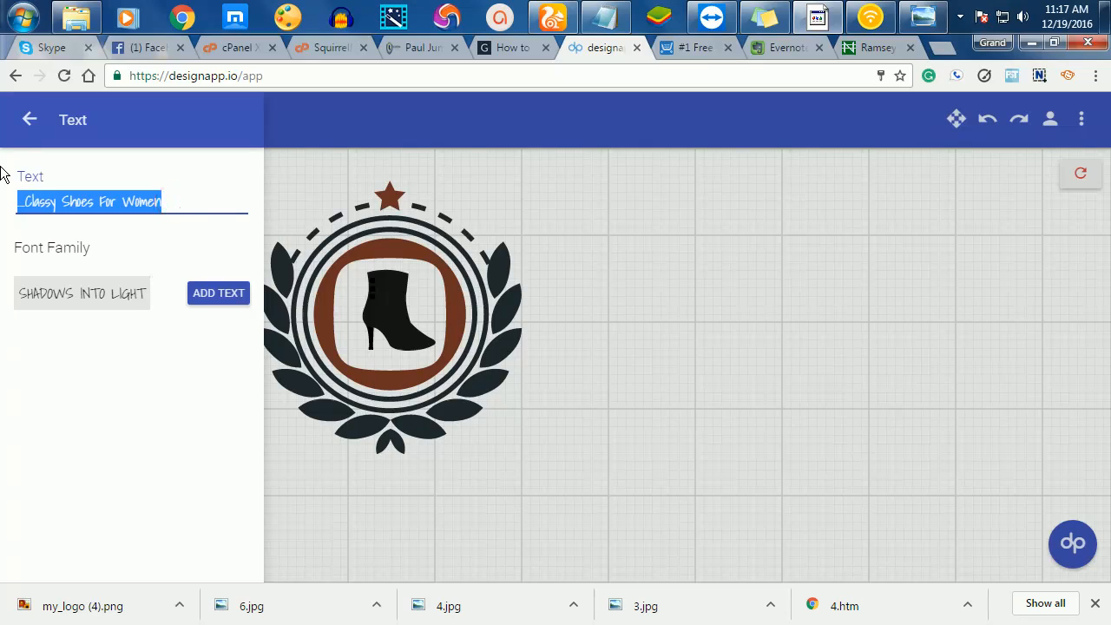
type("Paul")
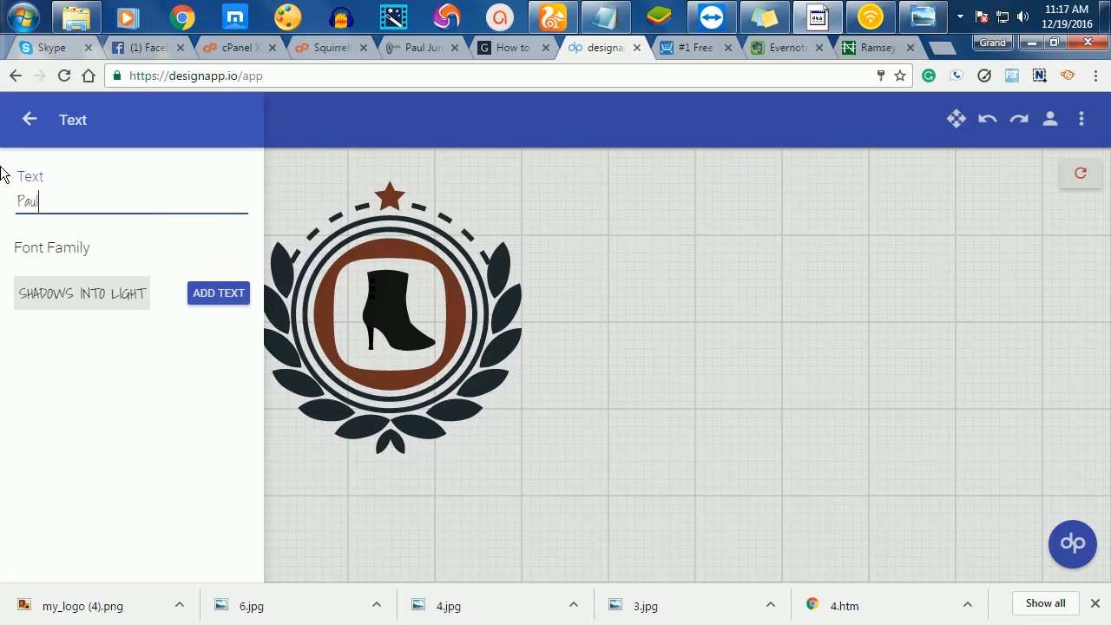
type(" Jumbo Store")
left_click(50, 298)
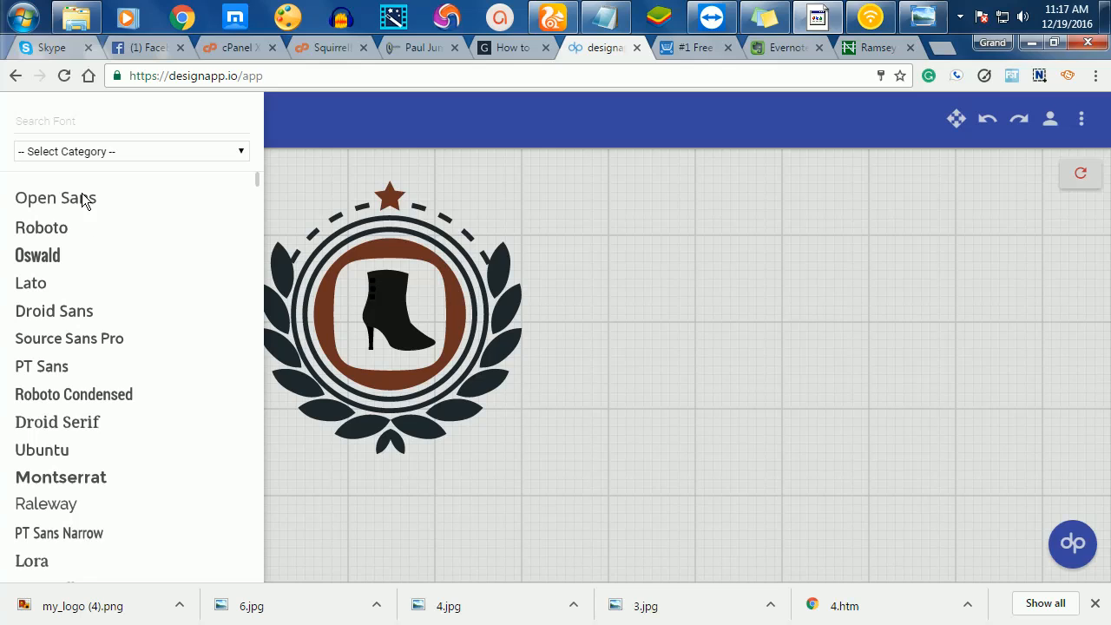
left_click(87, 339)
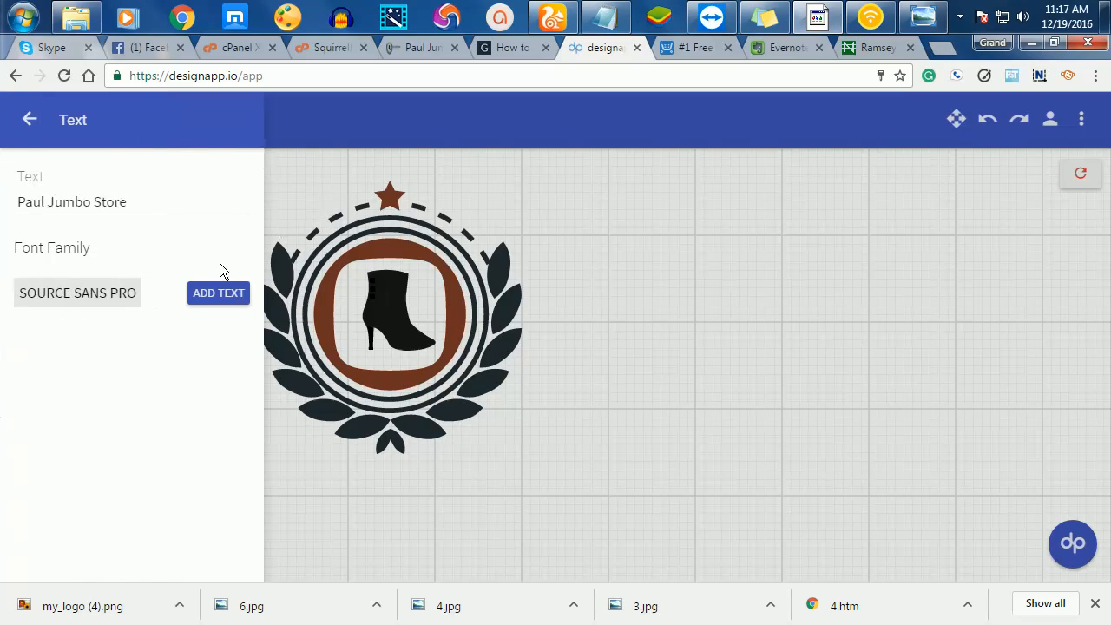
left_click(223, 299)
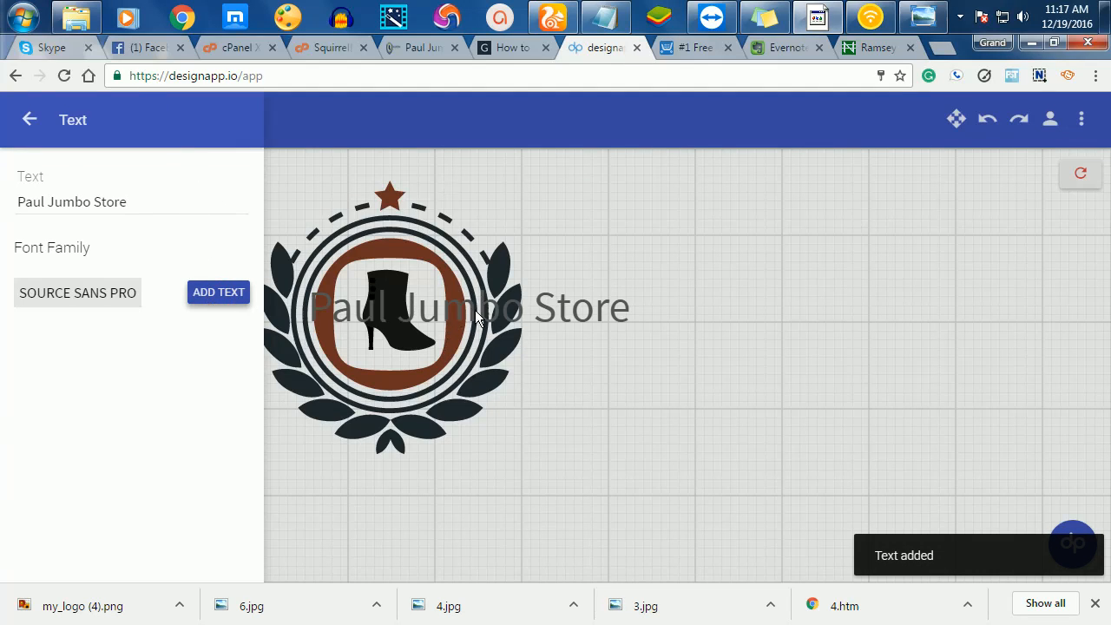
- Move the store name to the right of the badge and colour it black
left_click(559, 311)
left_click_drag(558, 314, 783, 304)
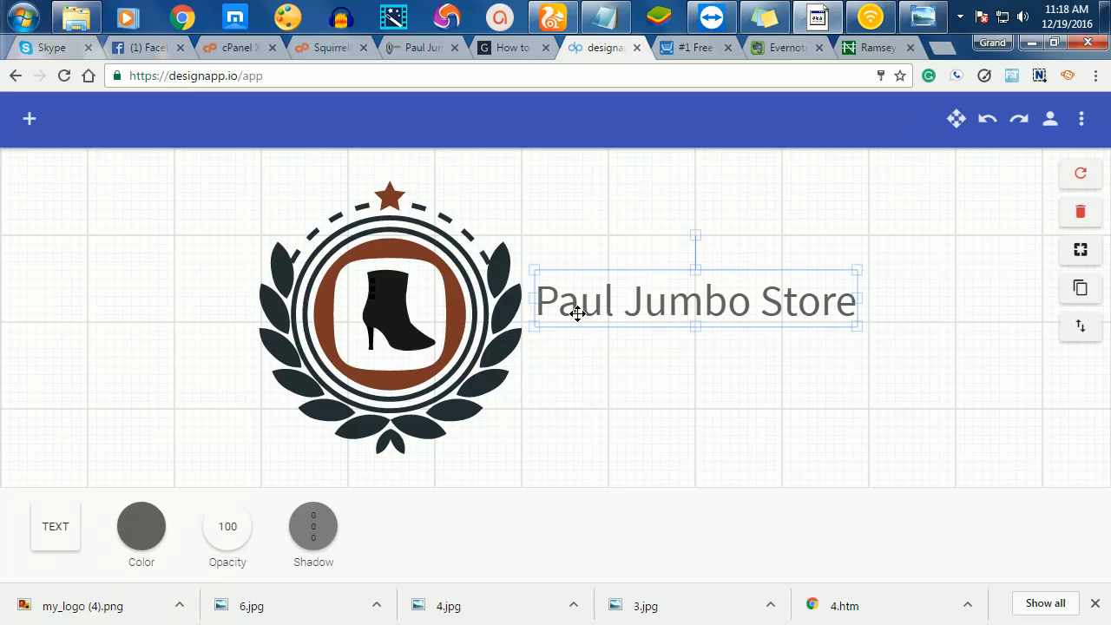
left_click(143, 525)
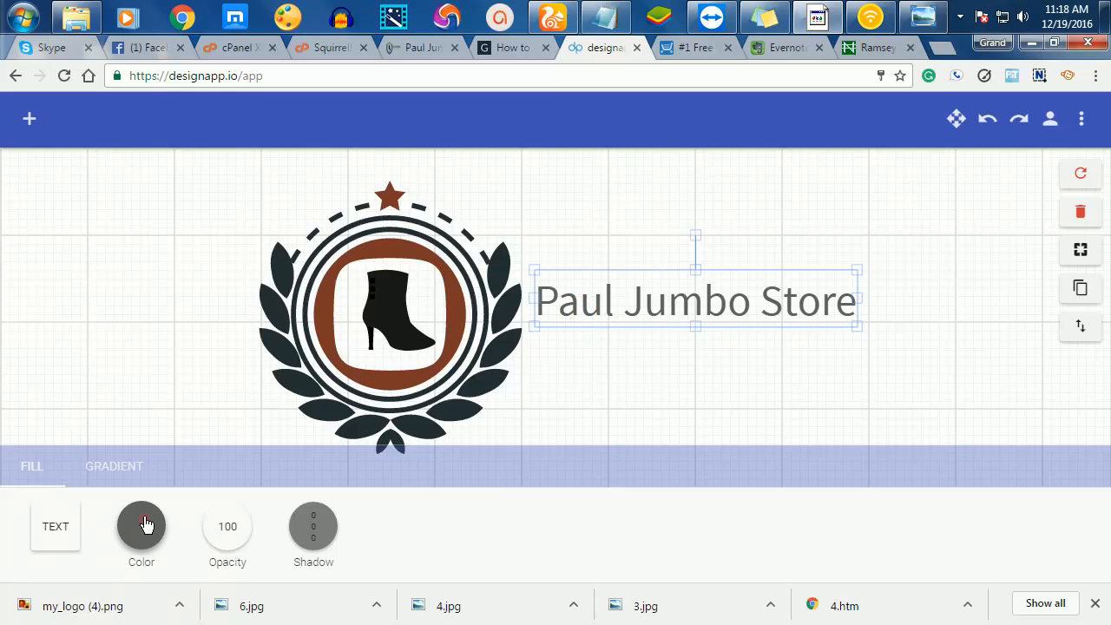
left_click(243, 452)
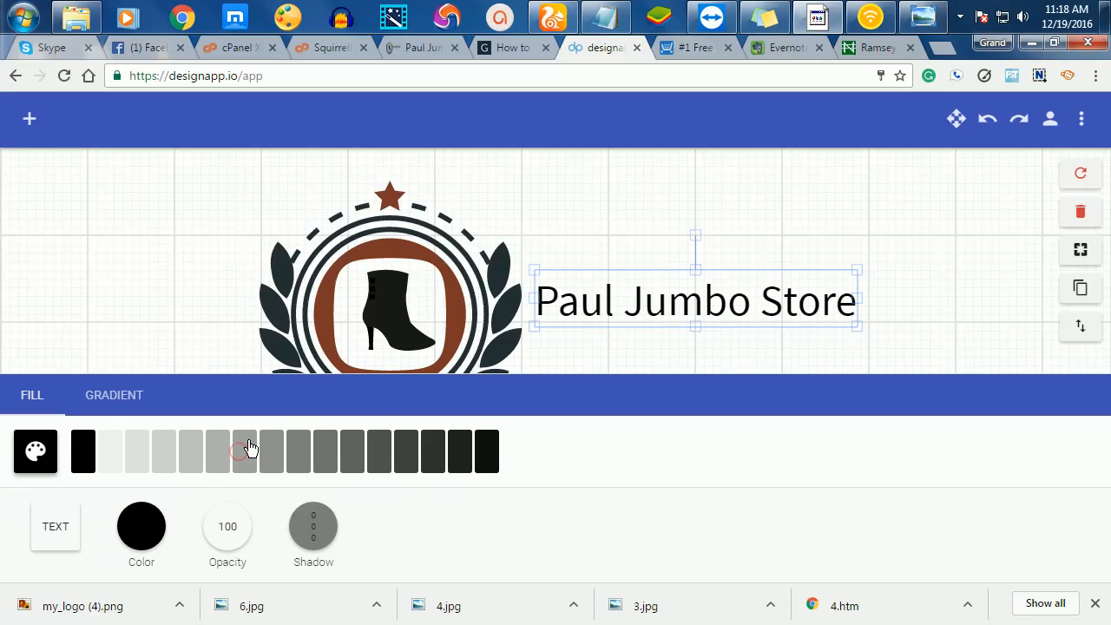
left_click(642, 358)
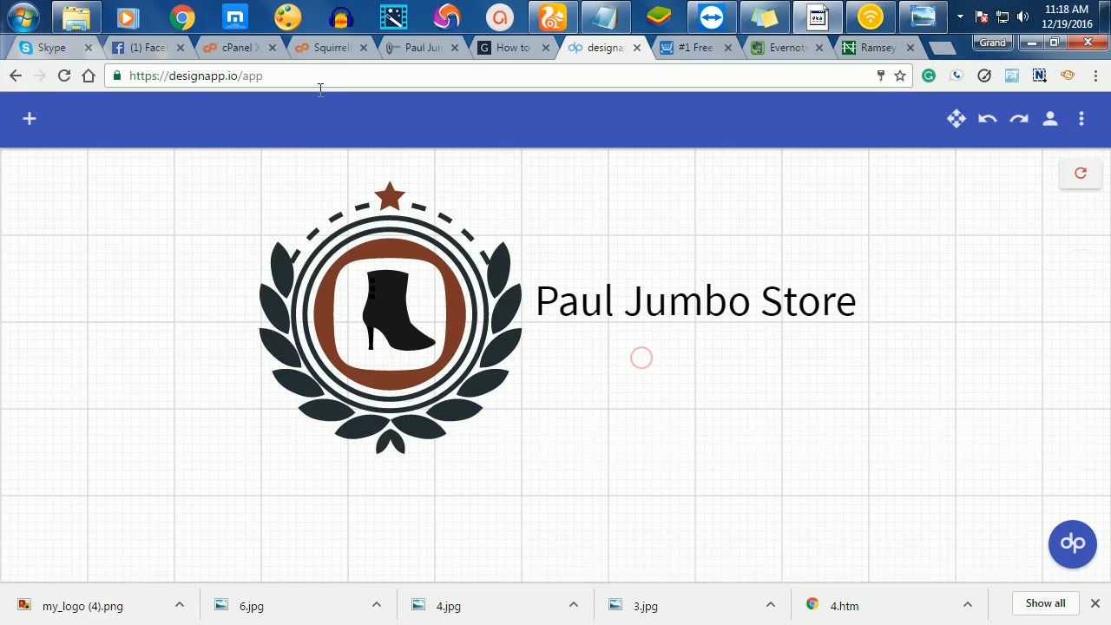
left_click(35, 118)
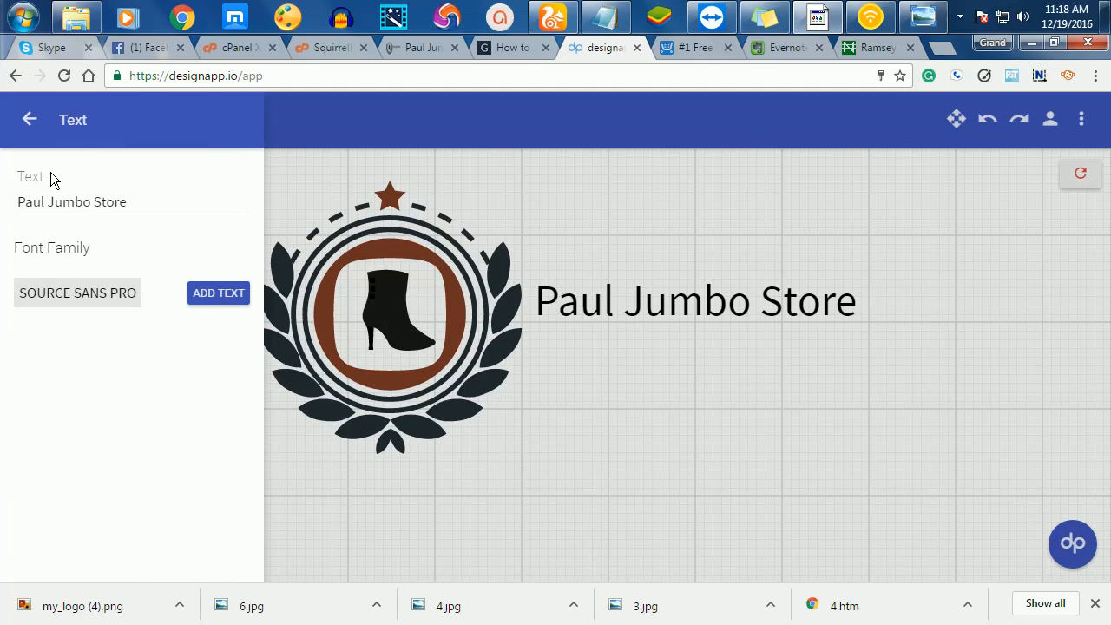
- Replace the text field content with '...Get Classy Shoes In Ghana'
left_click(132, 203)
triple_click(137, 201)
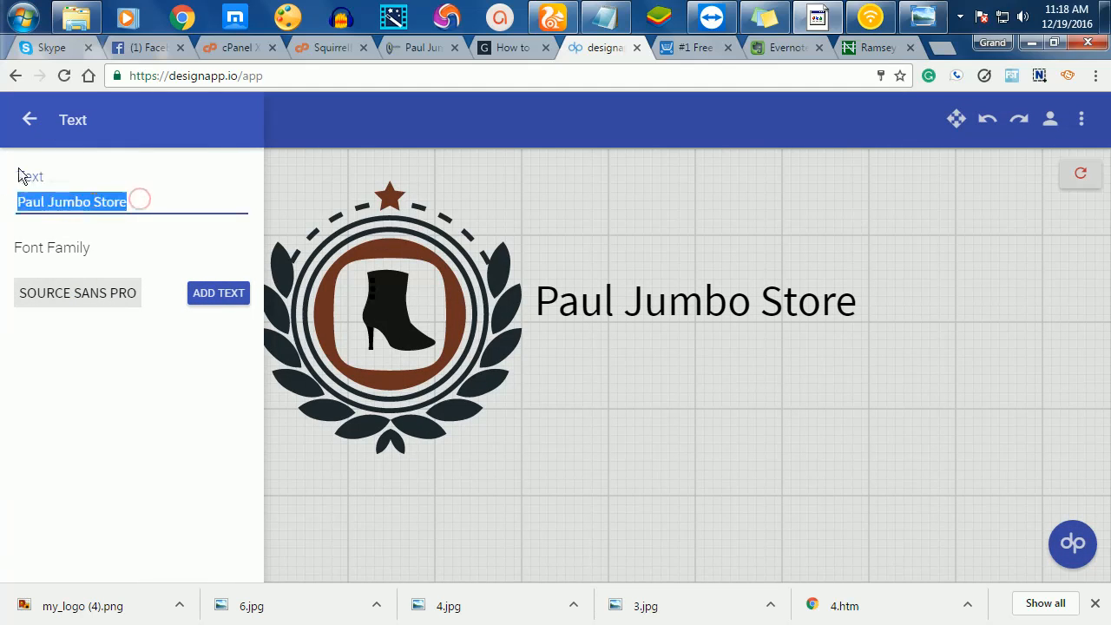
type("...Get")
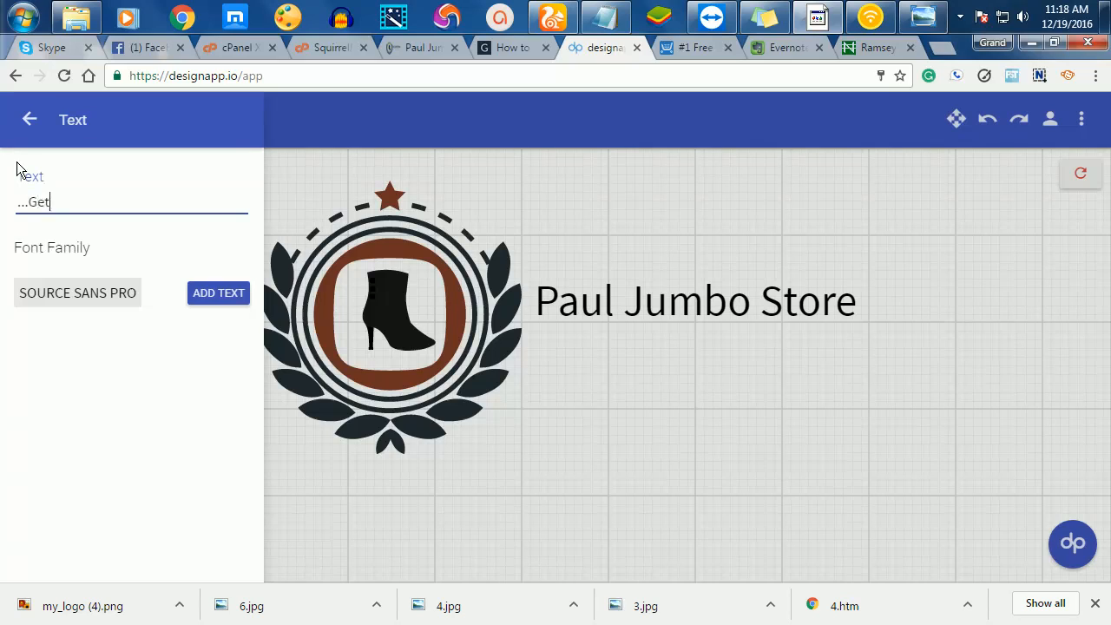
type("lassy Shoes In Ghana")
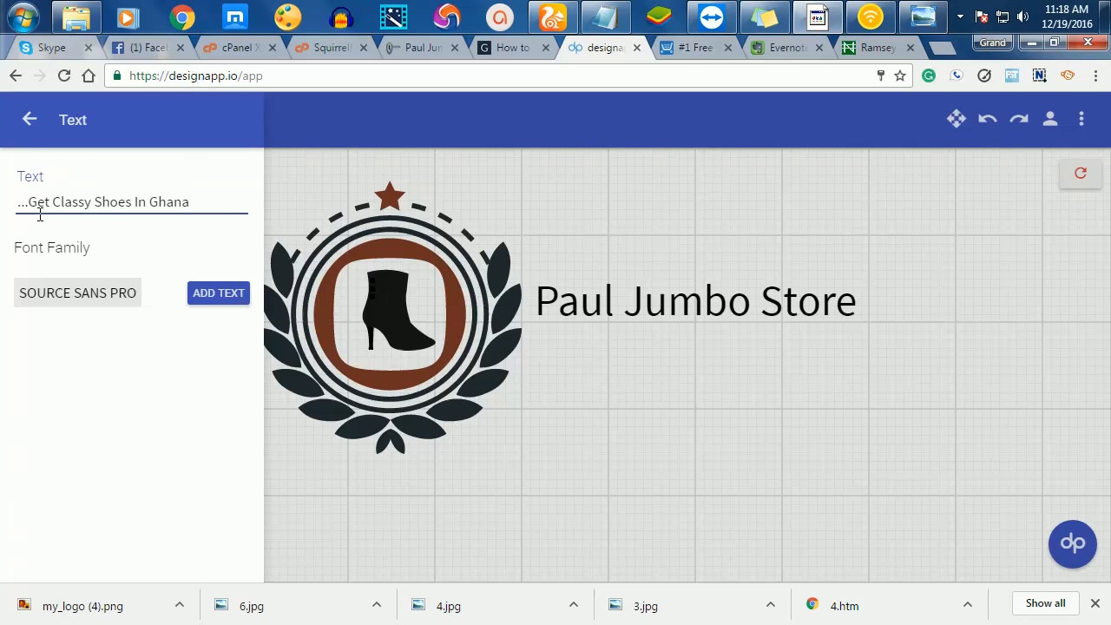
- Set the tagline font to Indie Flower and add it to the canvas
left_click(80, 300)
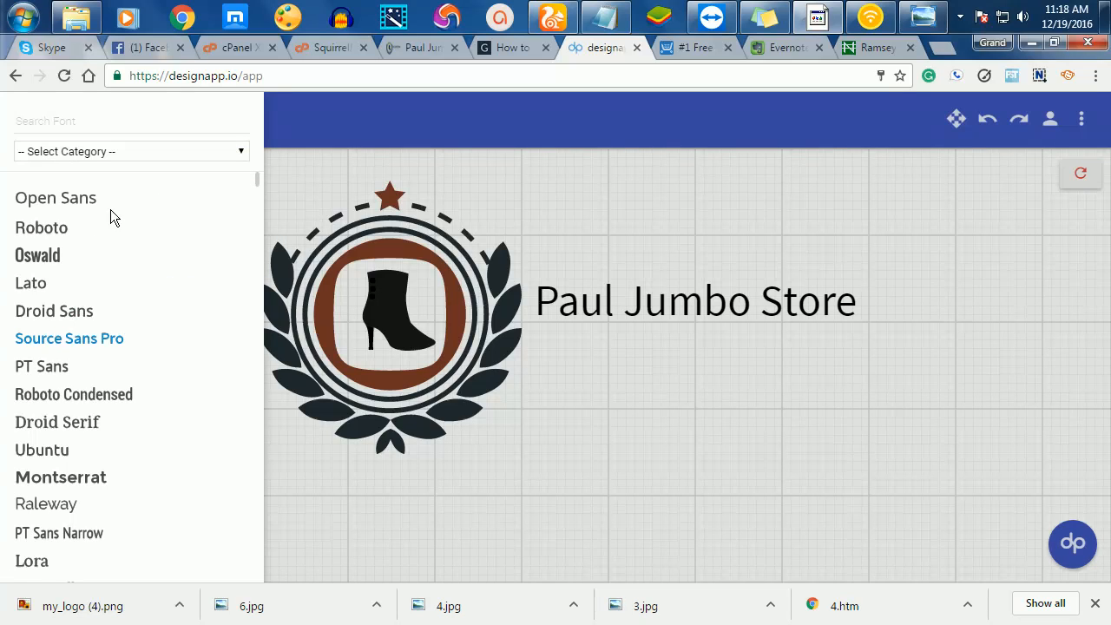
scroll(118, 317, "down", 5)
scroll(131, 311, "down", 1)
scroll(131, 304, "down", 4)
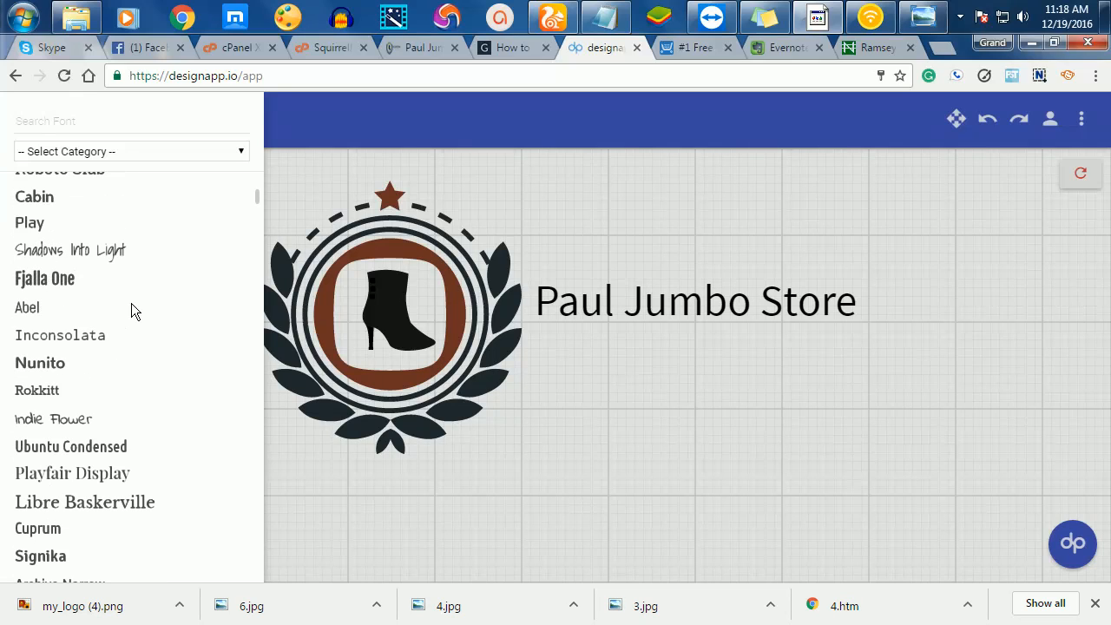
scroll(131, 303, "down", 2)
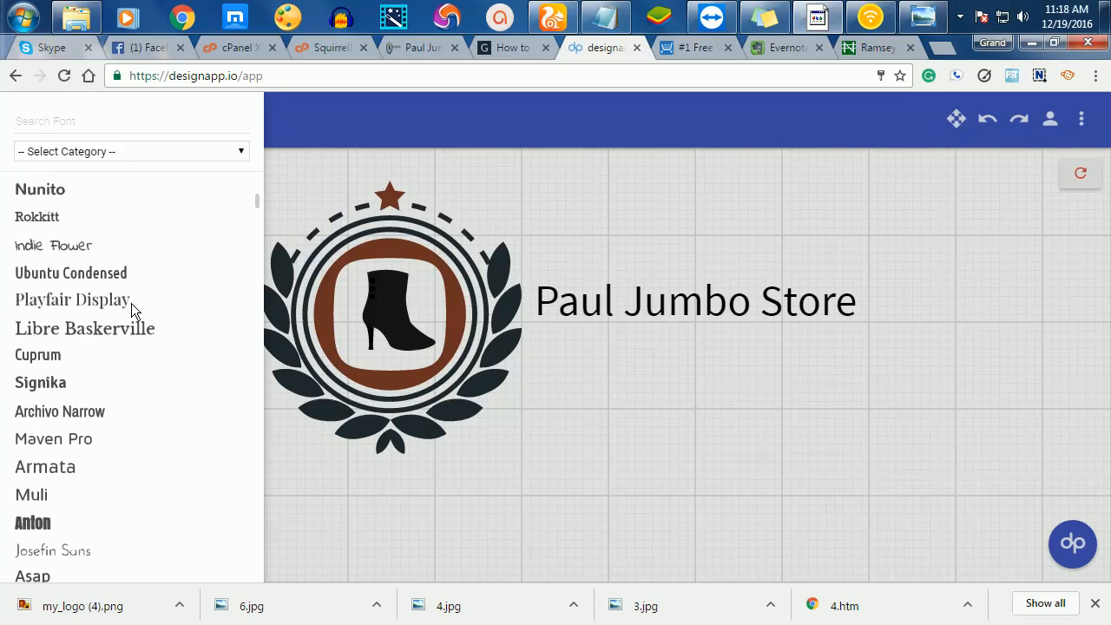
left_click(65, 243)
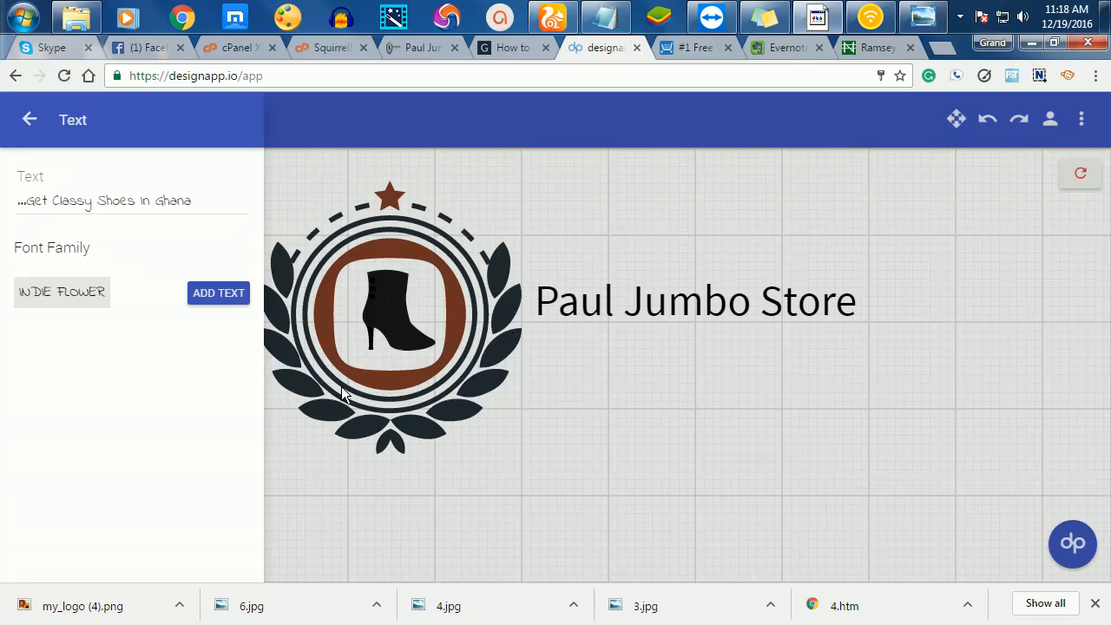
left_click(231, 294)
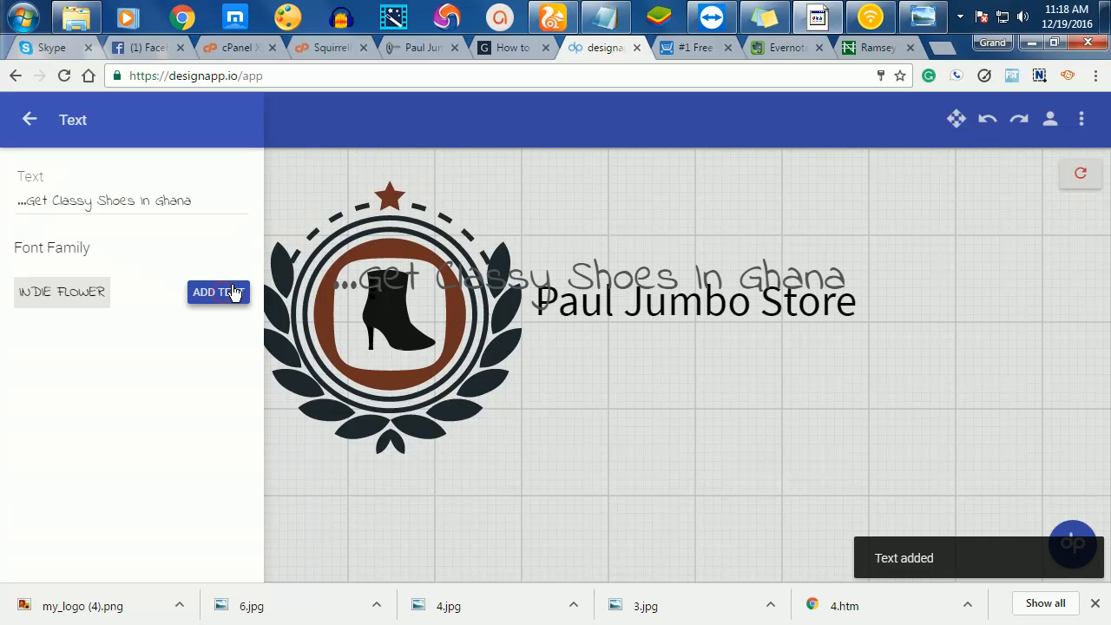
left_click(592, 263)
- Move the tagline under Paul Jumbo Store and narrow it to match the name's width
left_click_drag(603, 271, 716, 352)
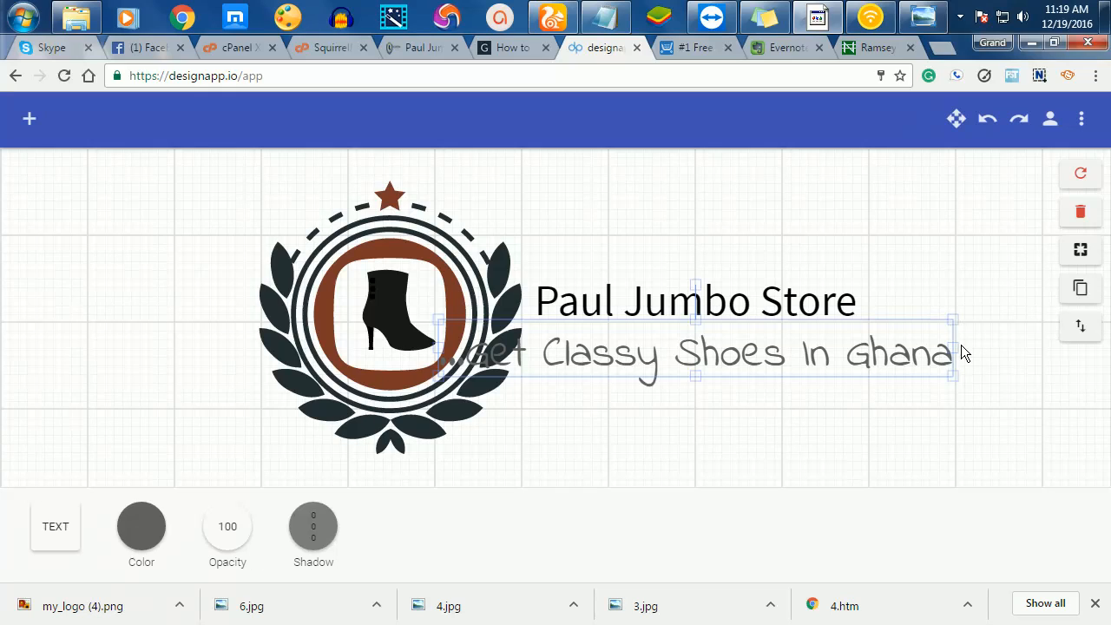
left_click_drag(950, 347, 743, 343)
left_click_drag(620, 364, 716, 353)
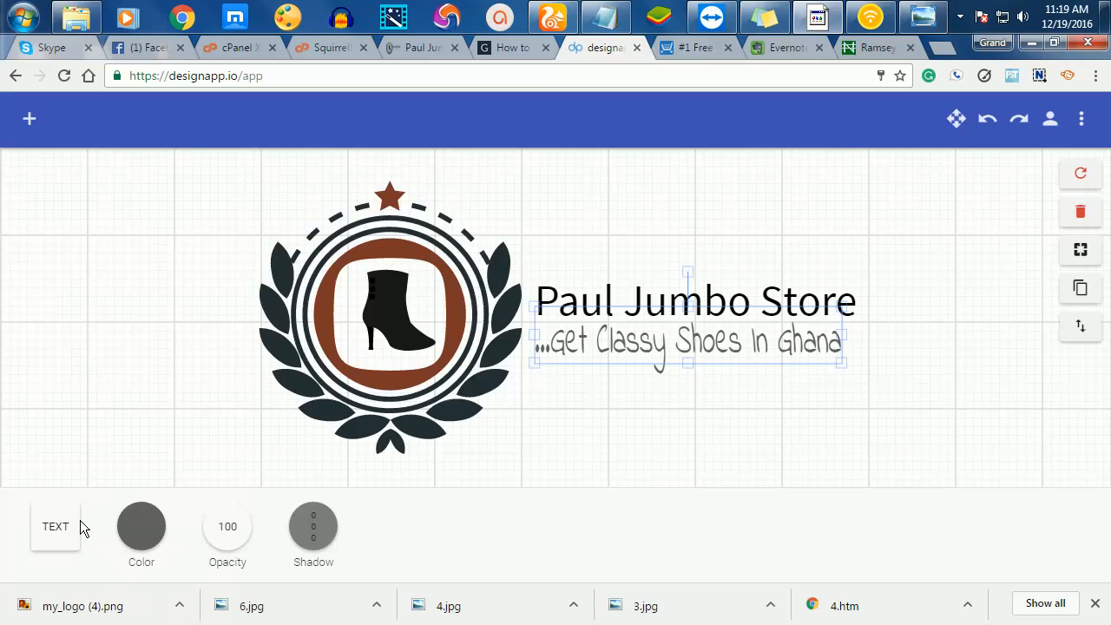
- Colour the tagline dark red-brown #591818 using the custom palette picker
left_click(144, 536)
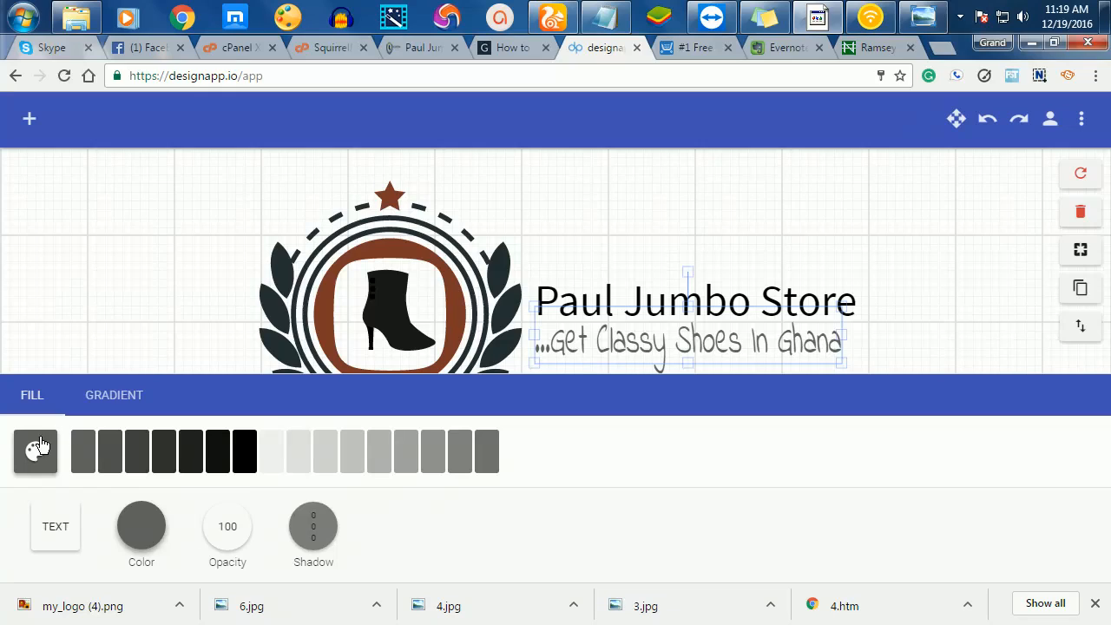
left_click(35, 448)
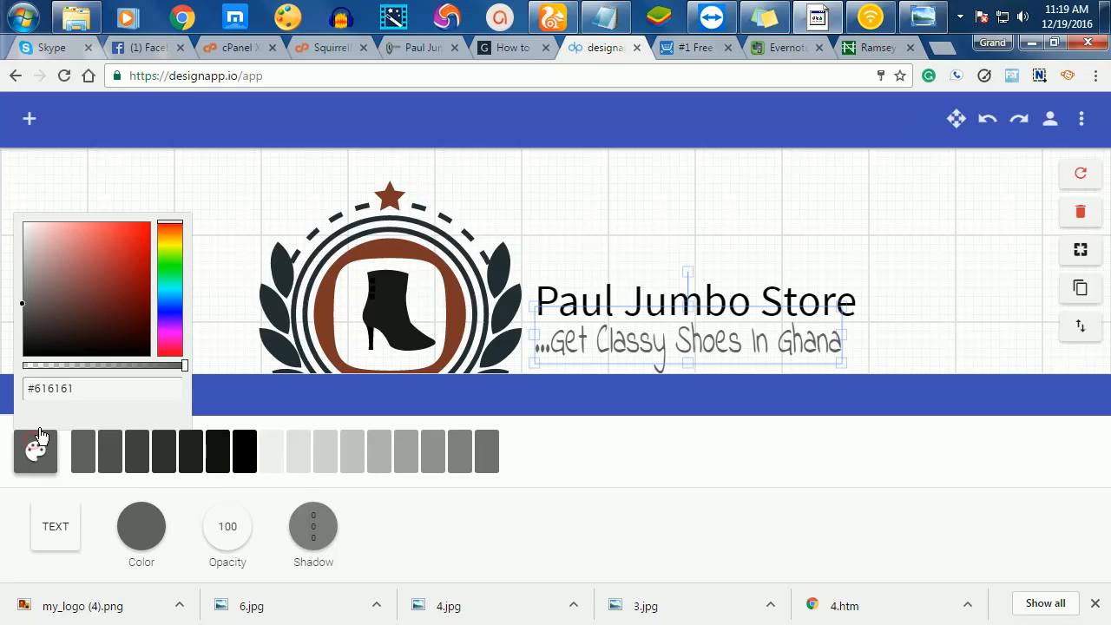
left_click(114, 307)
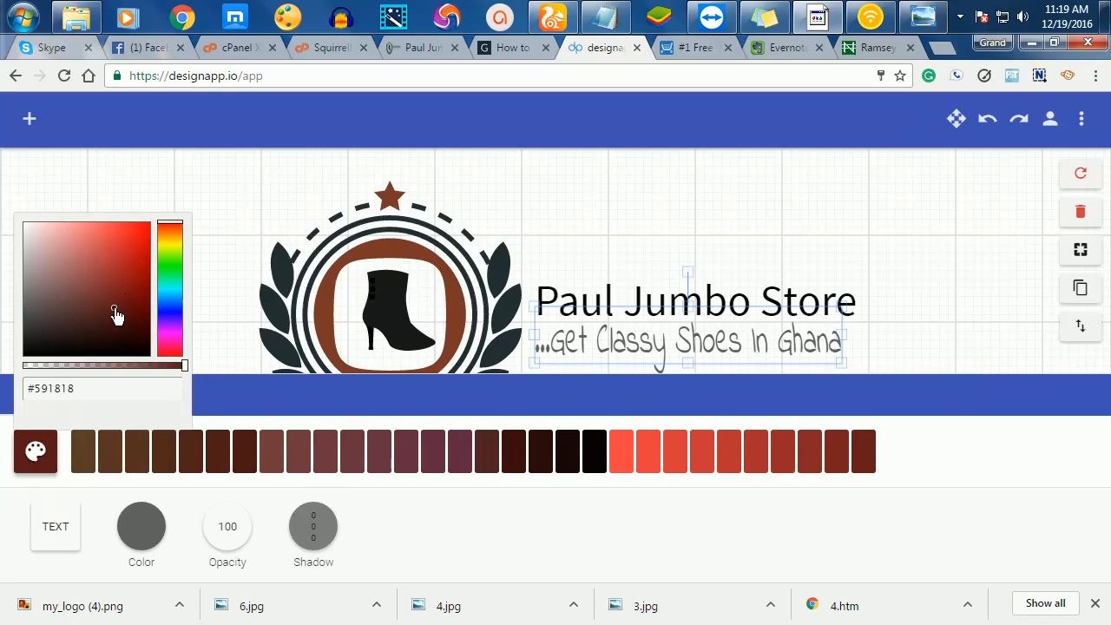
left_click(514, 451)
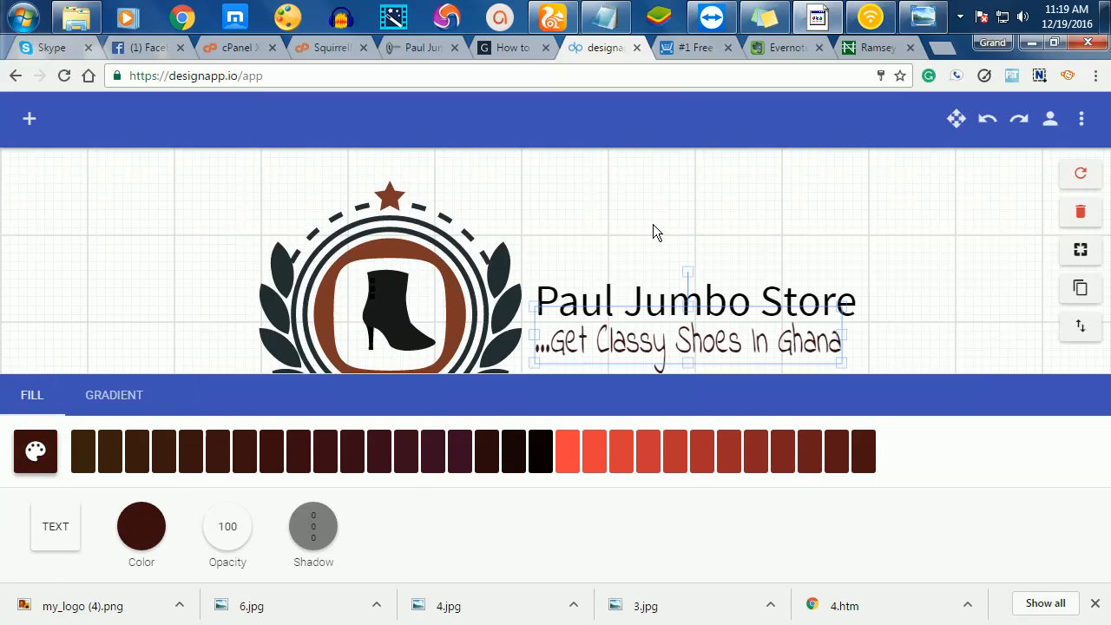
left_click(709, 230)
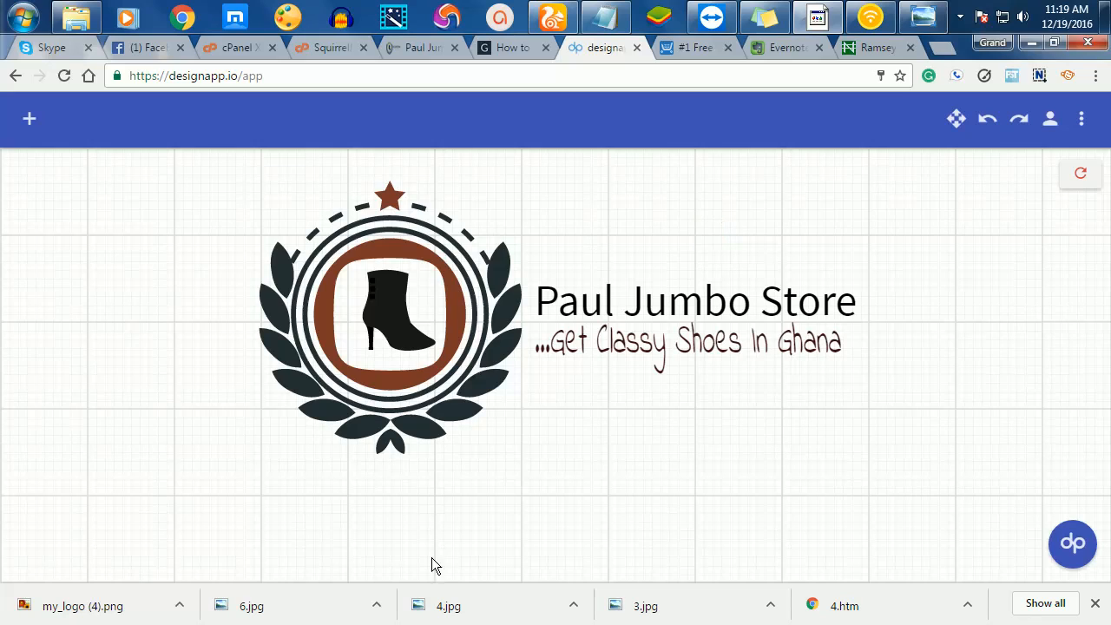
left_click(622, 489)
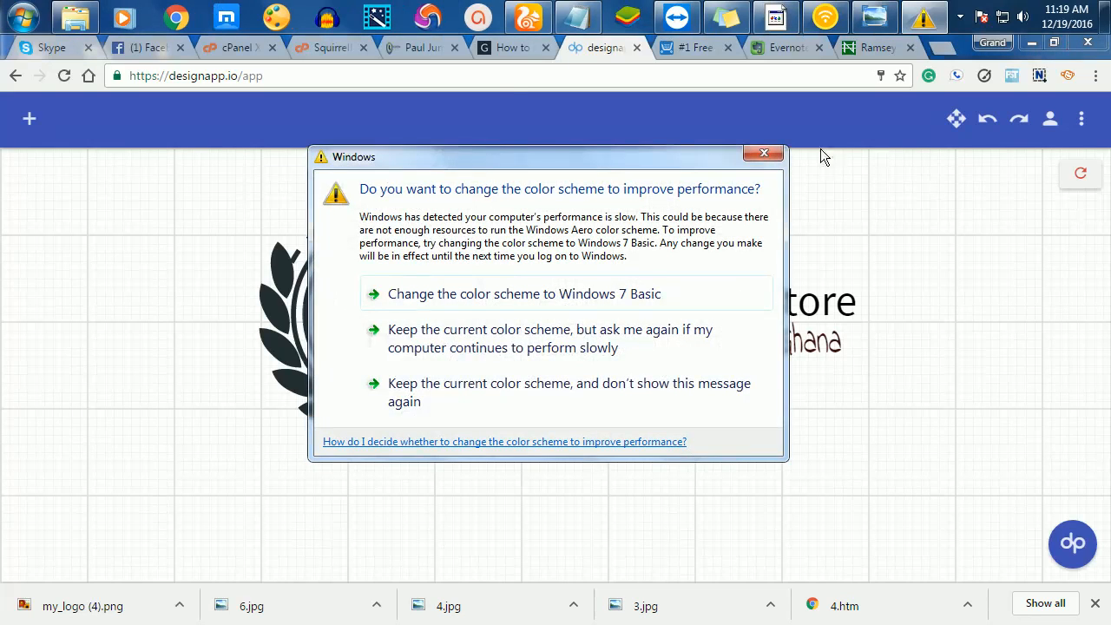
- Save the finished logo and download it in large size as my_logo (5).png
left_click(763, 152)
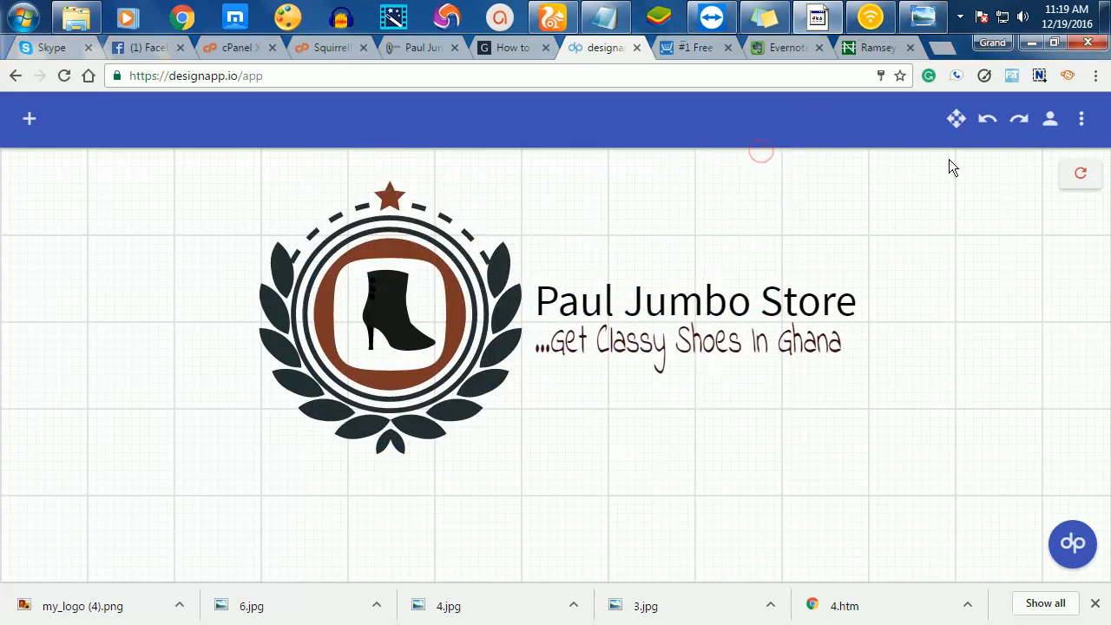
left_click(1086, 123)
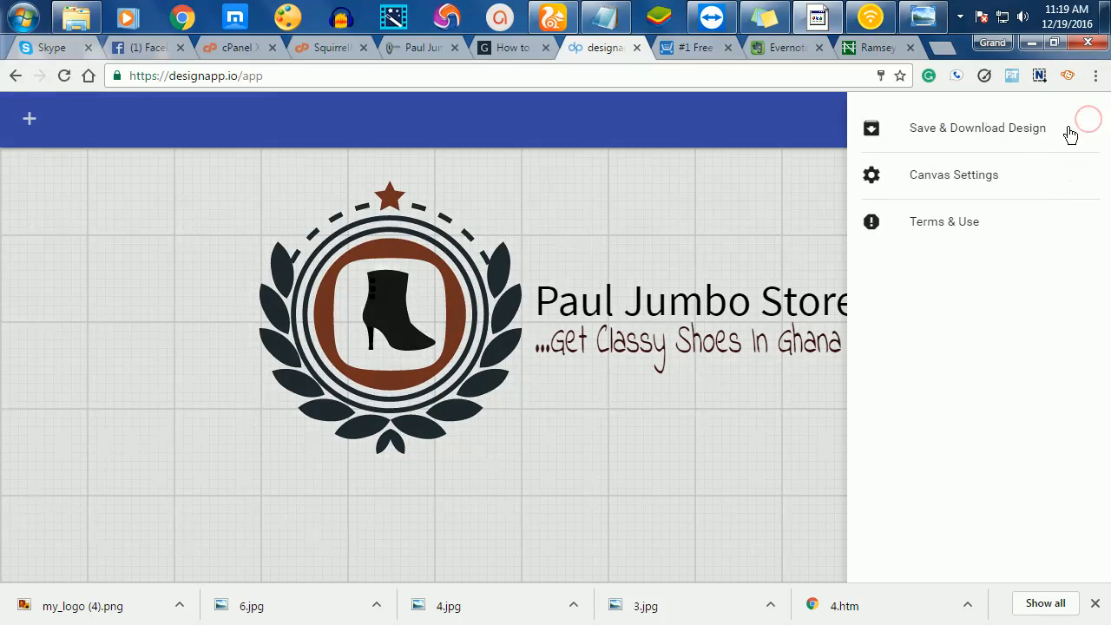
left_click(966, 141)
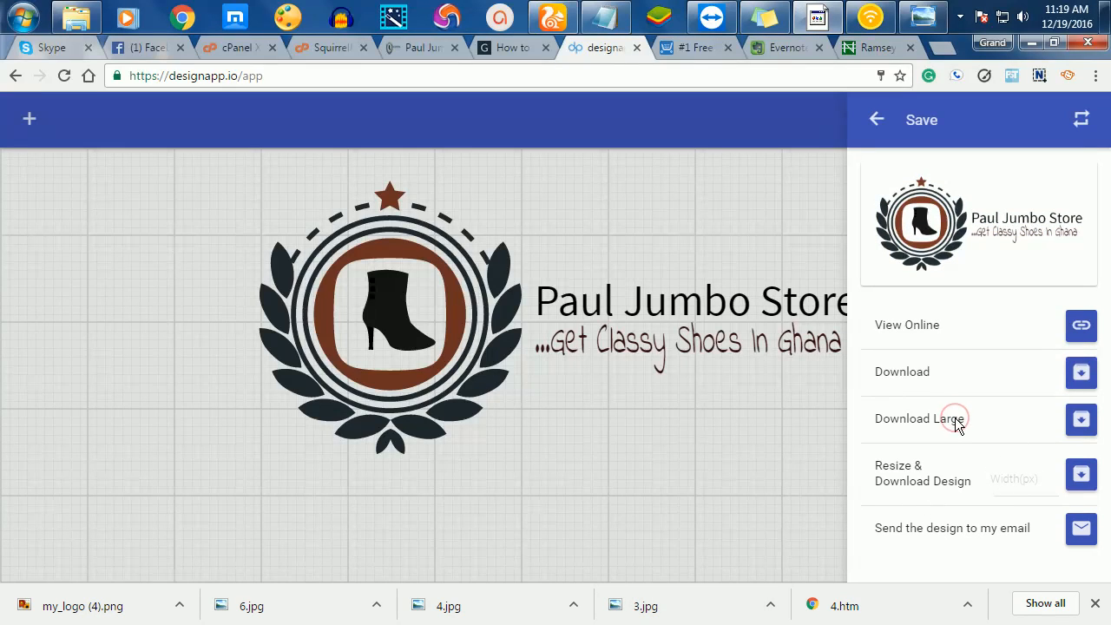
left_click(1080, 420)
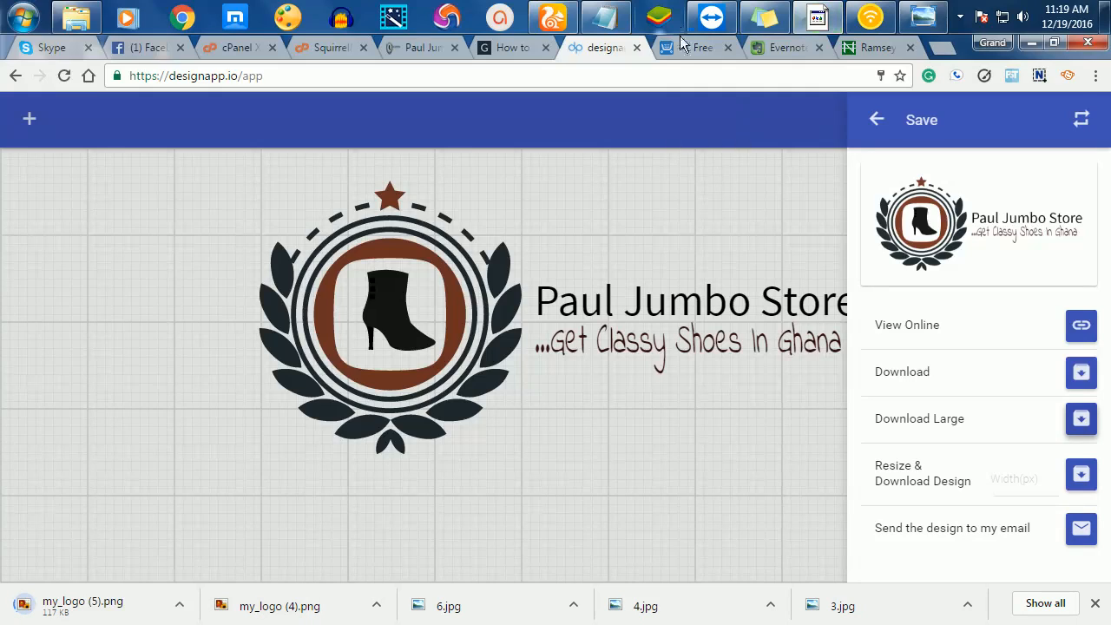
left_click(707, 49)
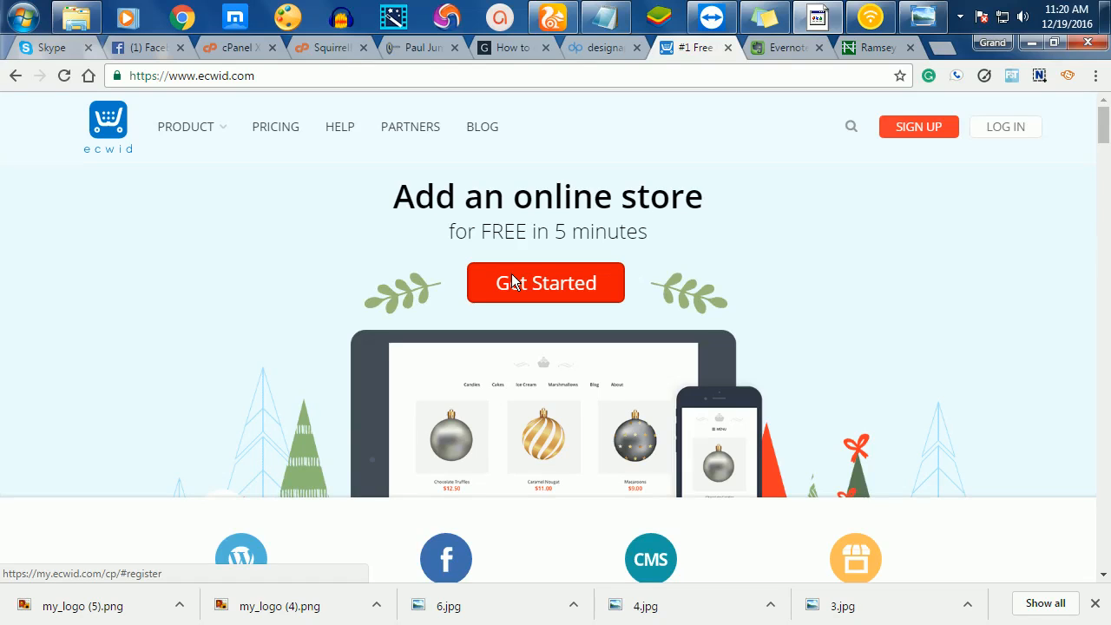
- Scroll through the ecwid.com home page's selling options: WordPress, Facebook, CMS site builder, offline store
scroll(764, 237, "down", 4)
scroll(763, 240, "up", 2)
scroll(766, 260, "down", 5)
scroll(768, 303, "down", 10)
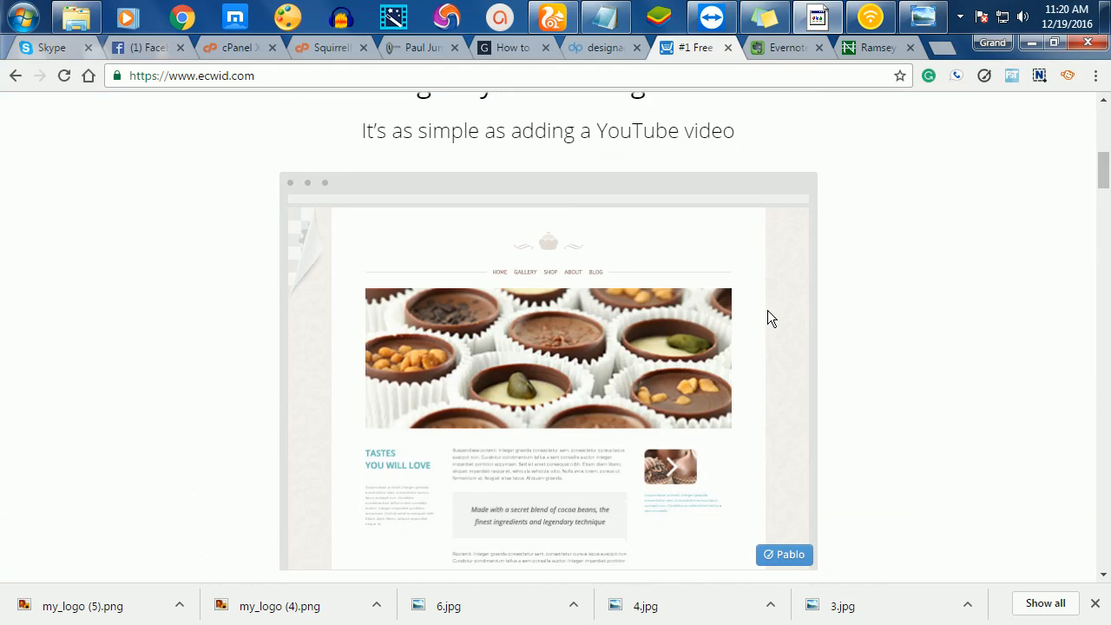
scroll(768, 317, "down", 2)
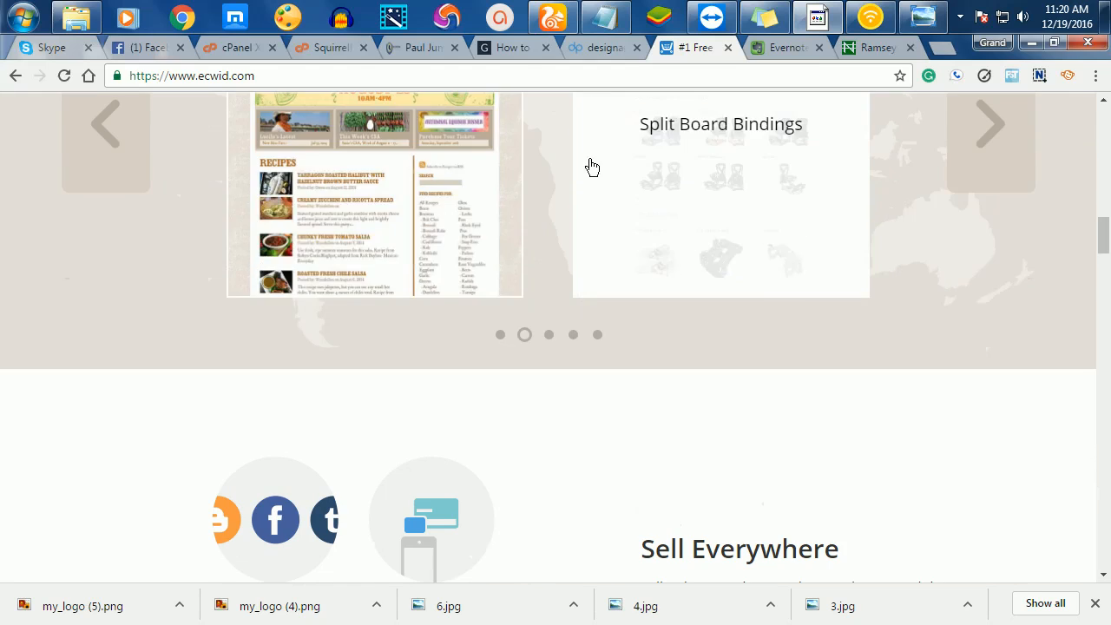
scroll(777, 196, "down", 10)
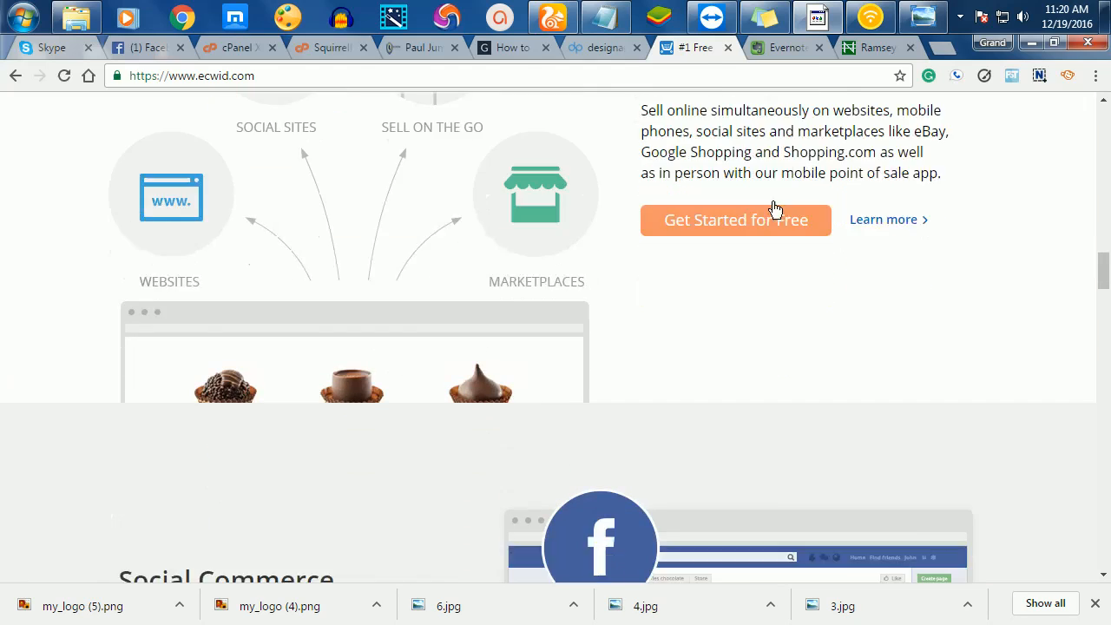
scroll(788, 237, "down", 9)
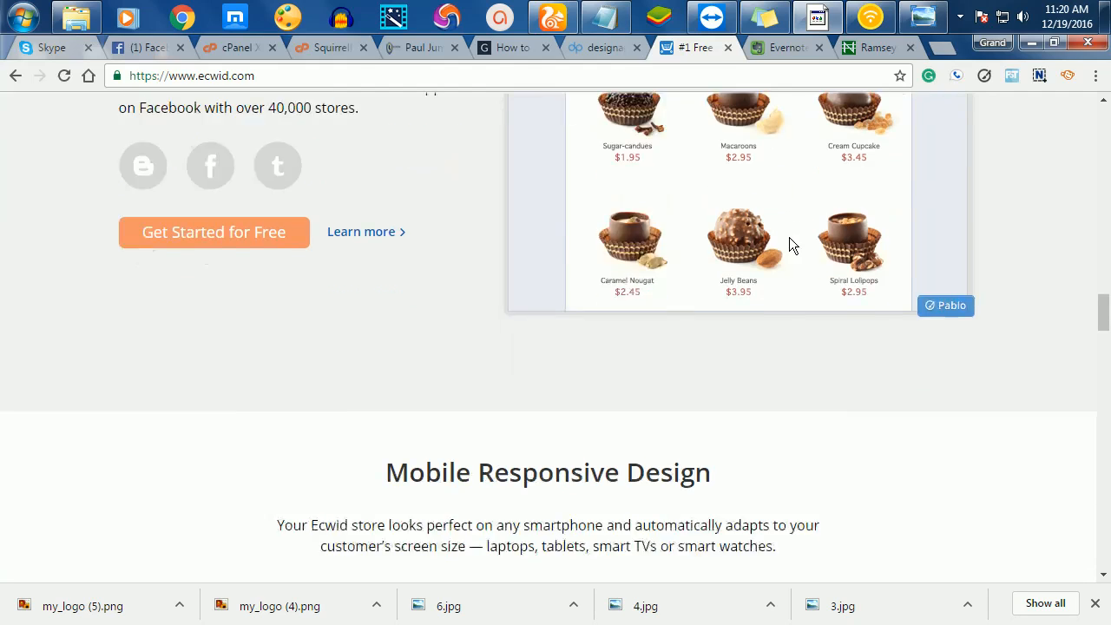
scroll(788, 238, "up", 5)
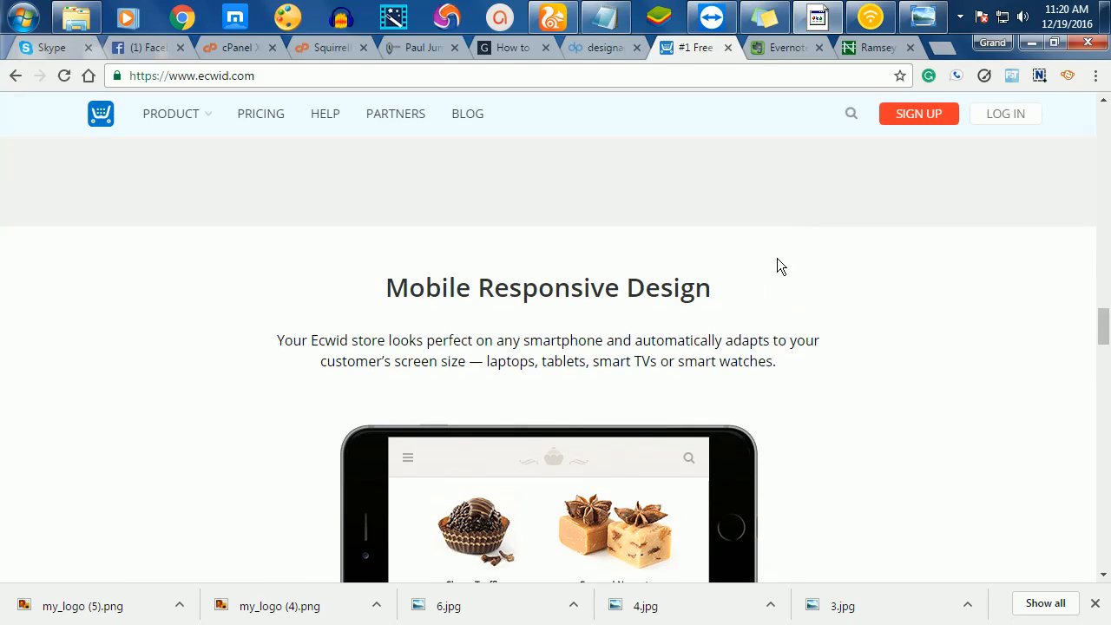
scroll(775, 265, "down", 4)
scroll(633, 224, "down", 10)
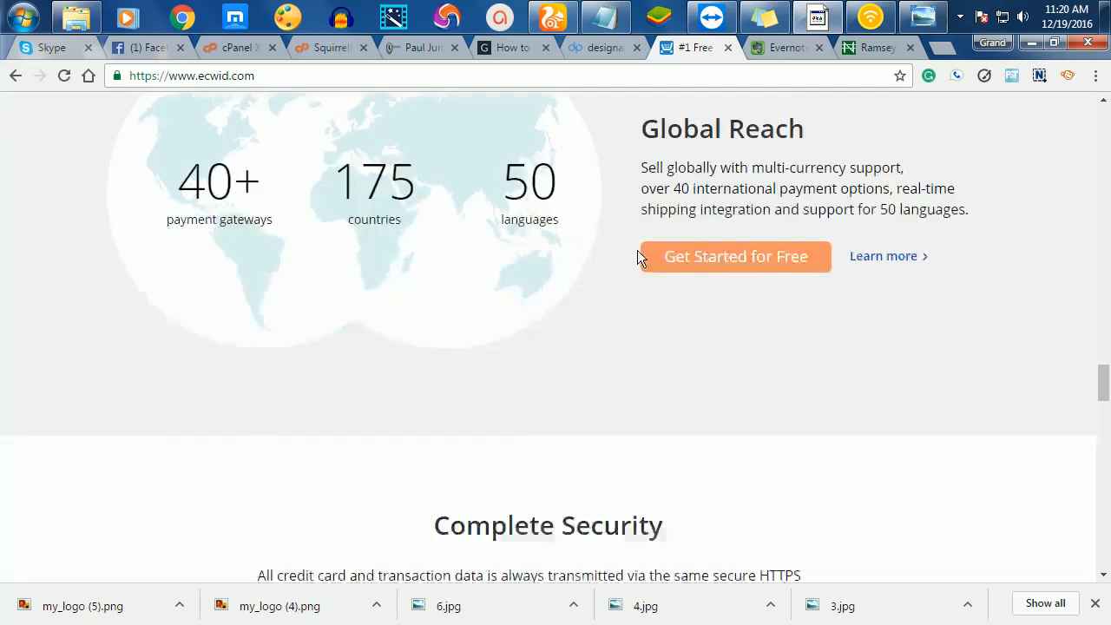
scroll(639, 252, "down", 8)
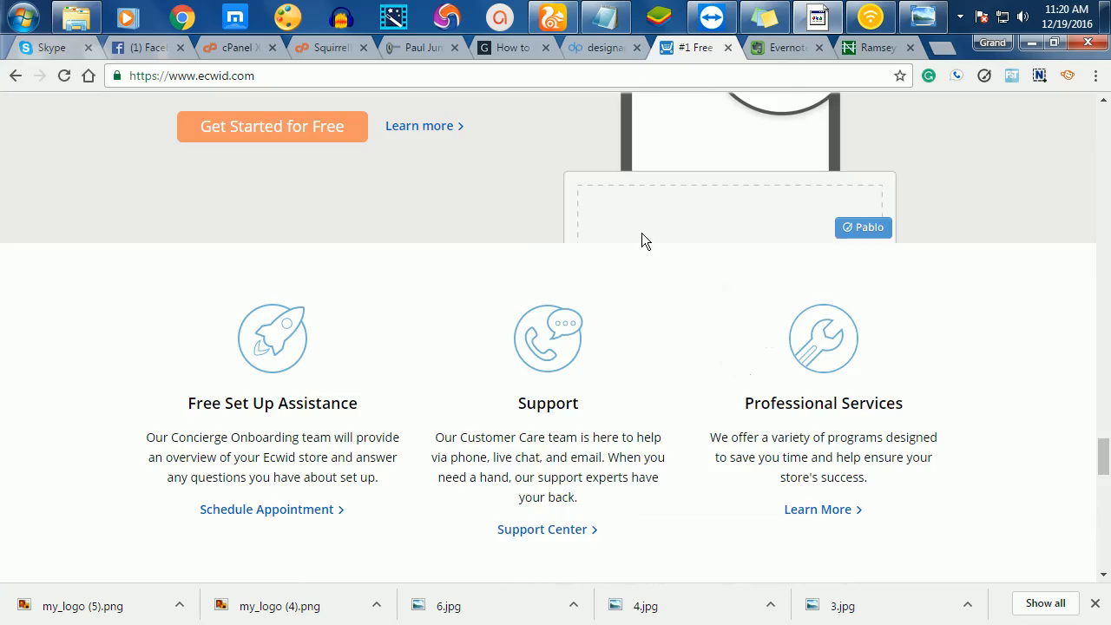
scroll(642, 225, "up", 6)
scroll(663, 187, "up", 10)
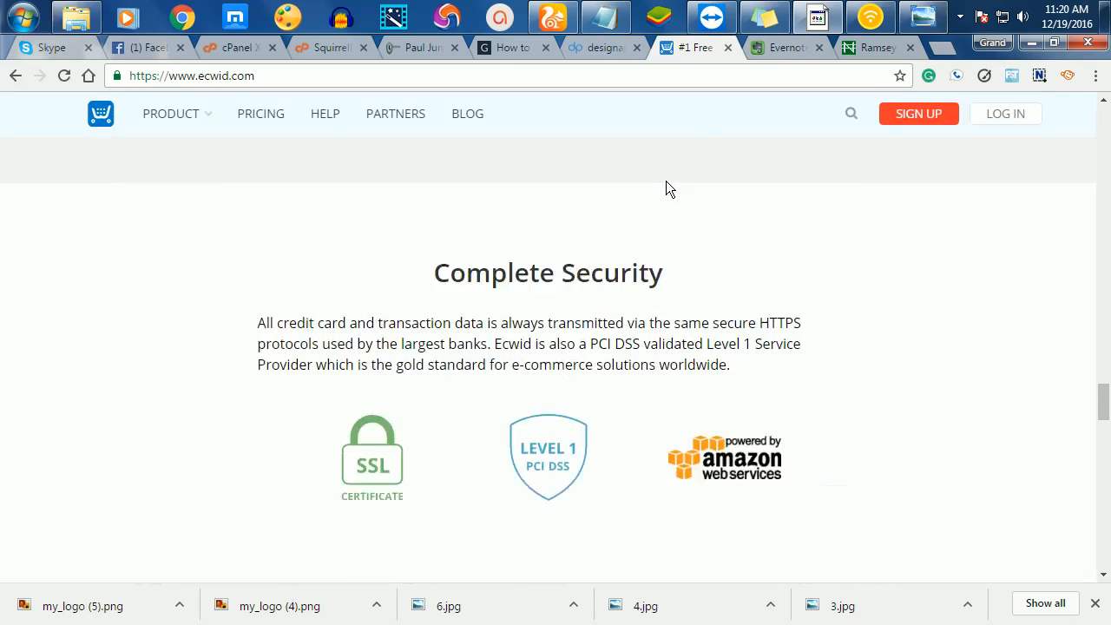
scroll(670, 168, "up", 5)
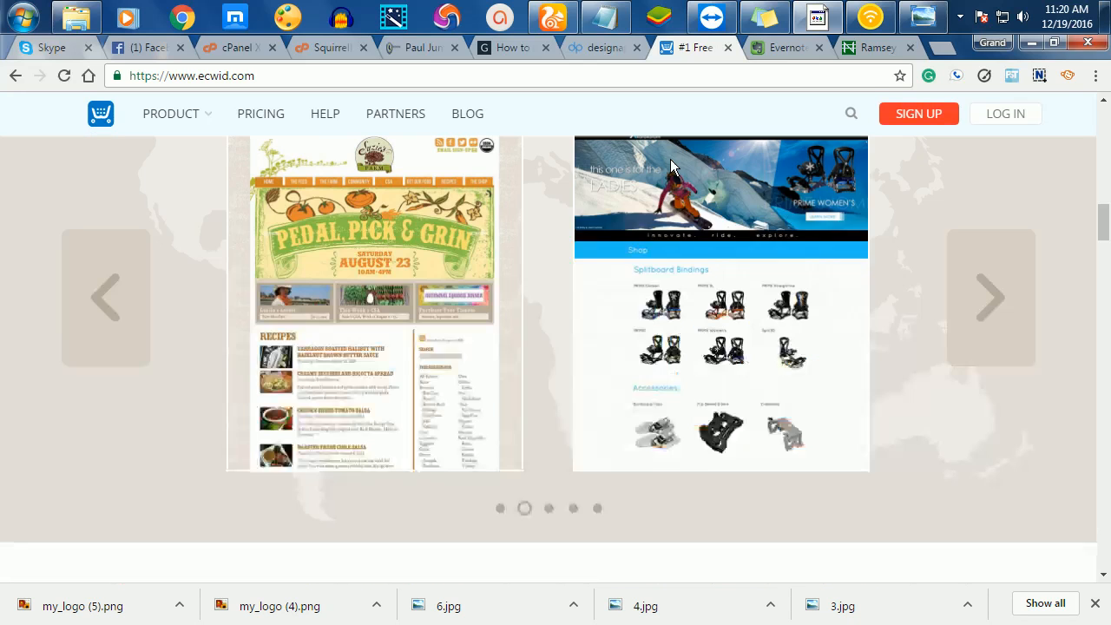
scroll(829, 236, "up", 5)
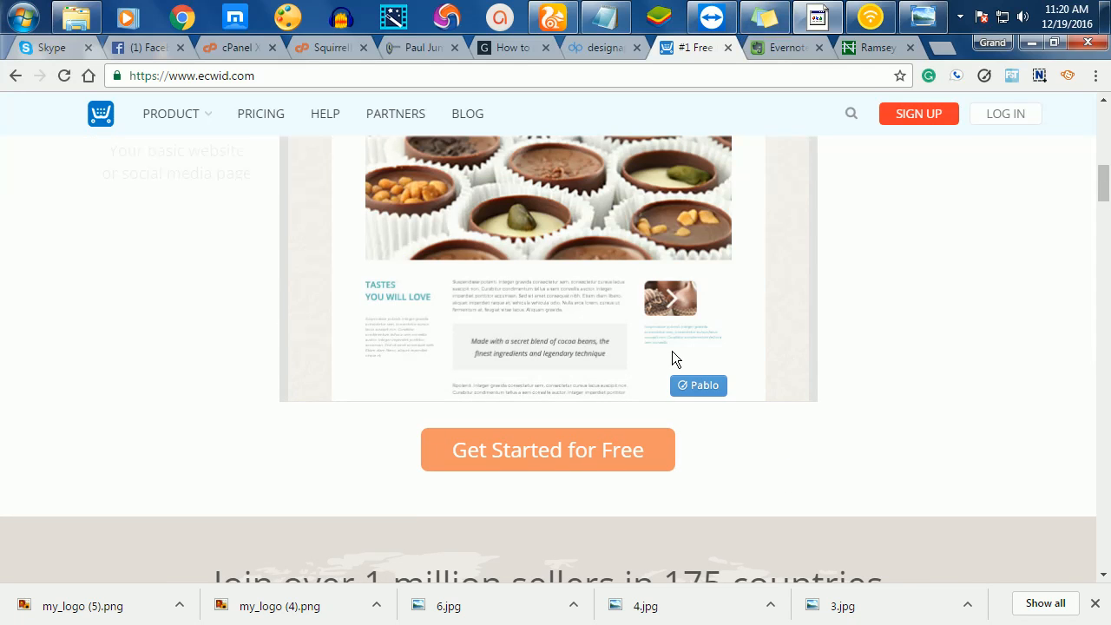
scroll(675, 347, "down", 5)
scroll(642, 312, "up", 1)
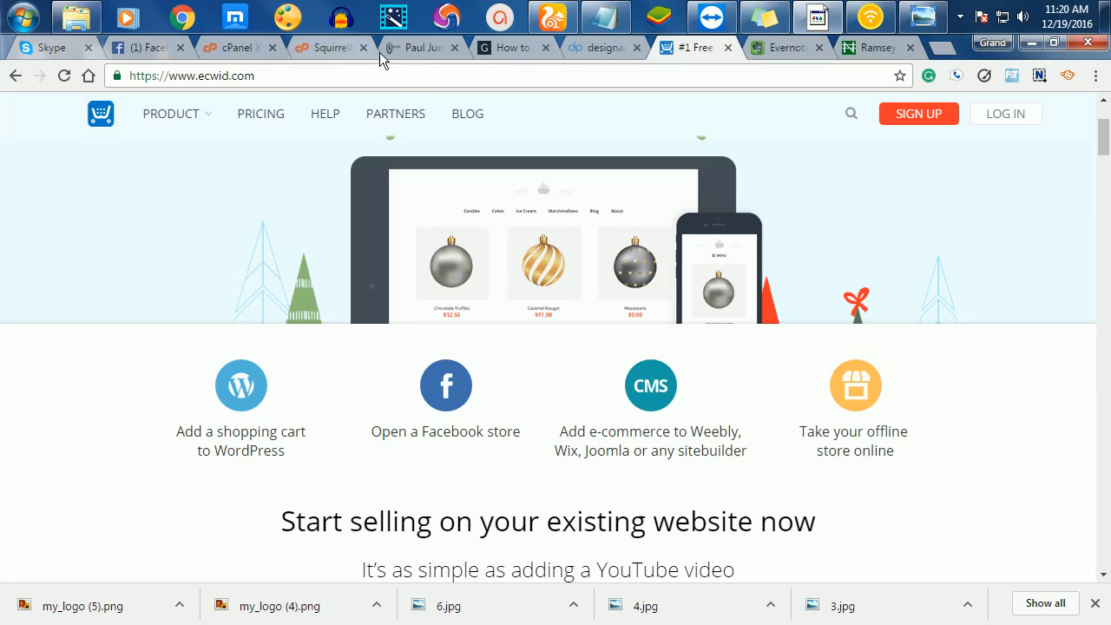
- Log out of the current Ecwid account and sign back in with Facebook
left_click(933, 120)
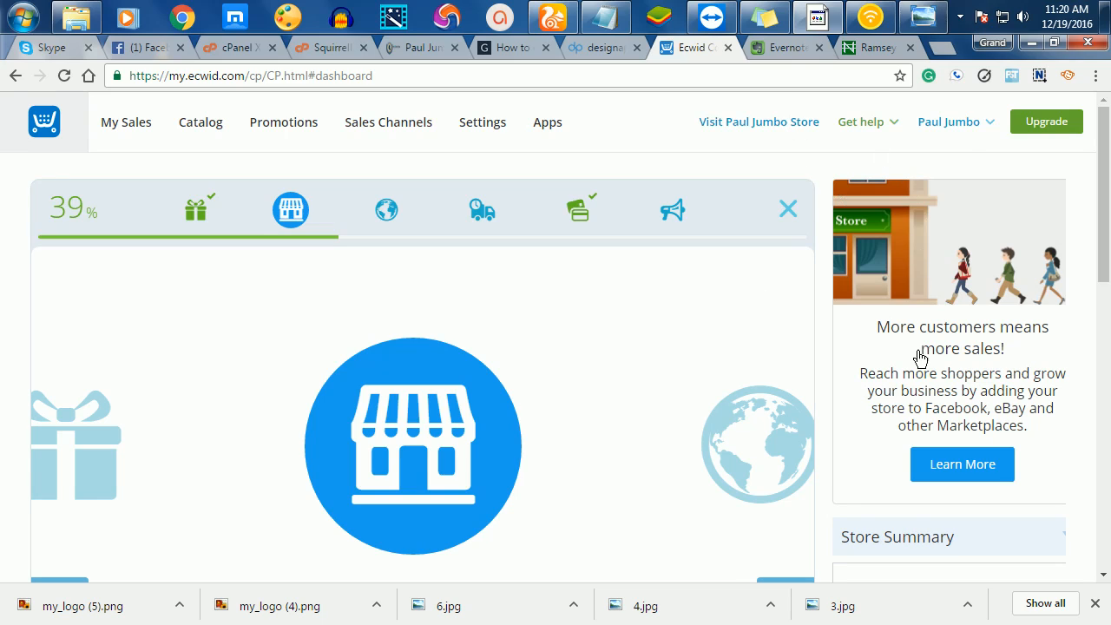
left_click(990, 125)
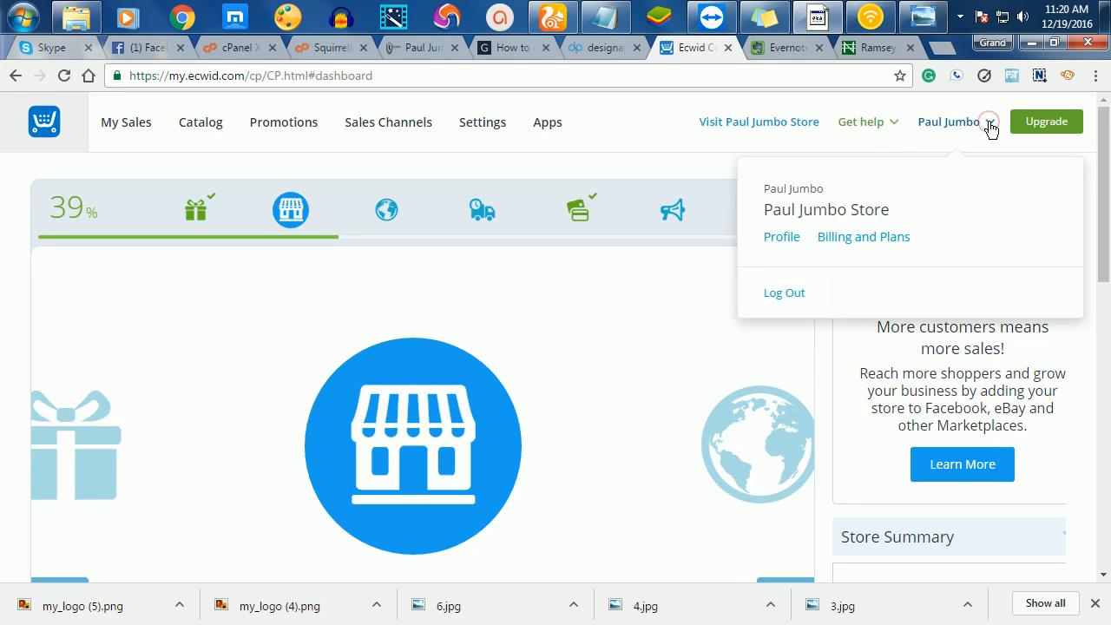
left_click(776, 295)
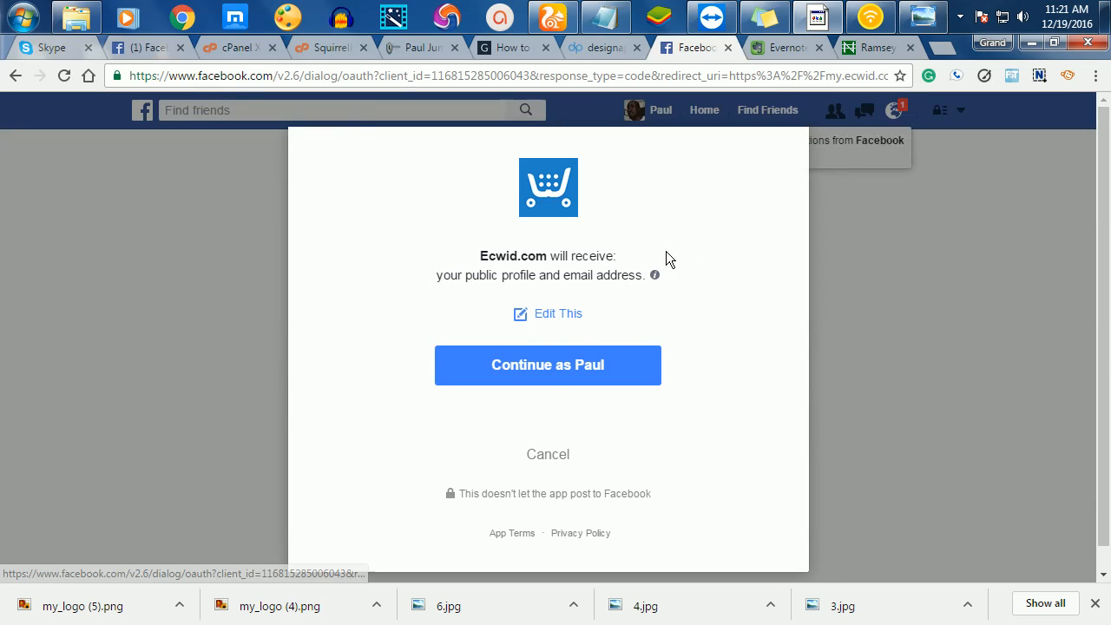
left_click(545, 371)
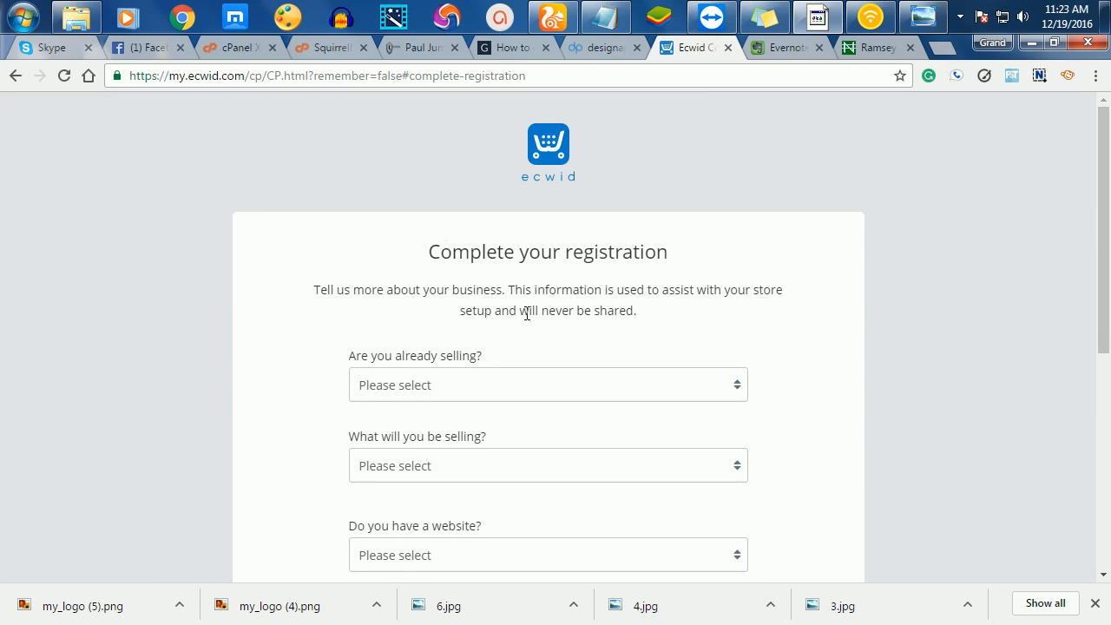
- Answer 'I'm just getting started' and choose Apparel/Shoes/Accessories as the product category
scroll(558, 282, "down", 3)
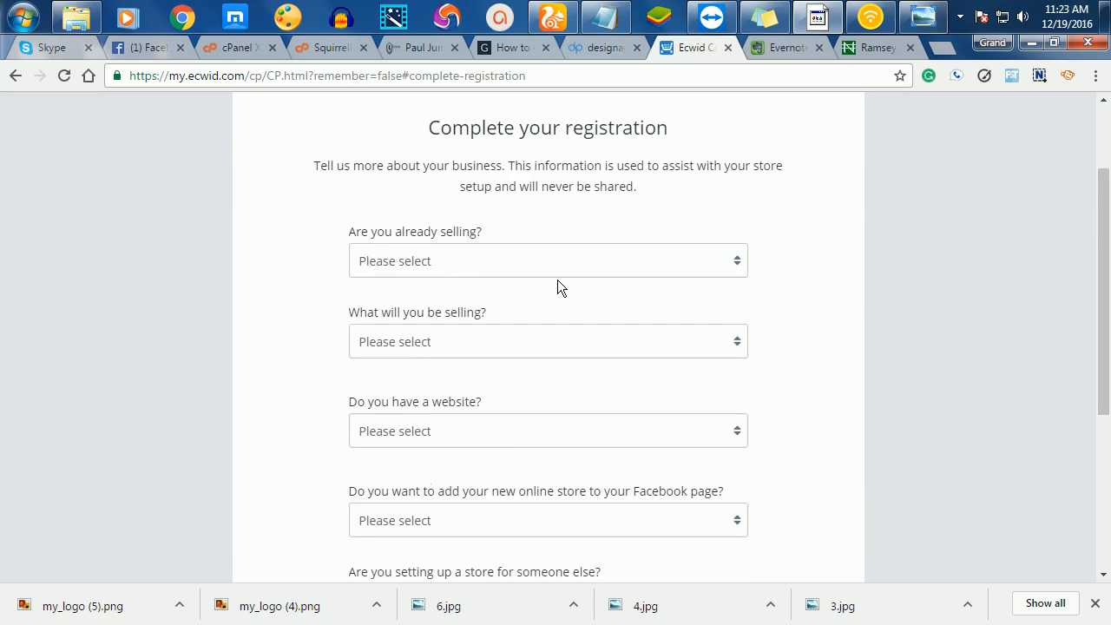
scroll(558, 282, "up", 2)
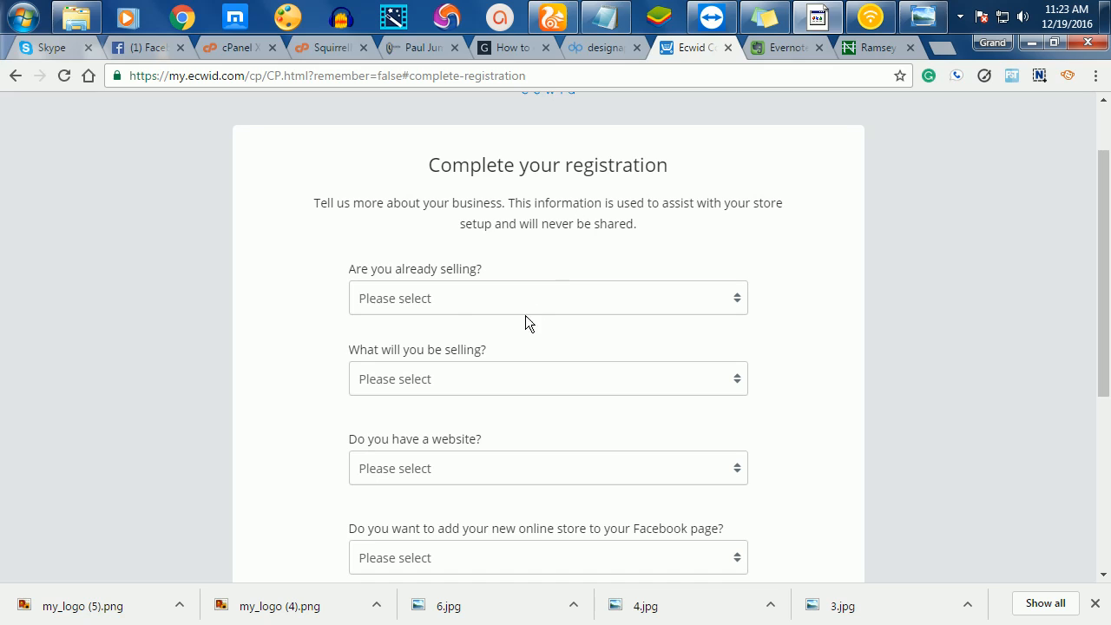
left_click(431, 298)
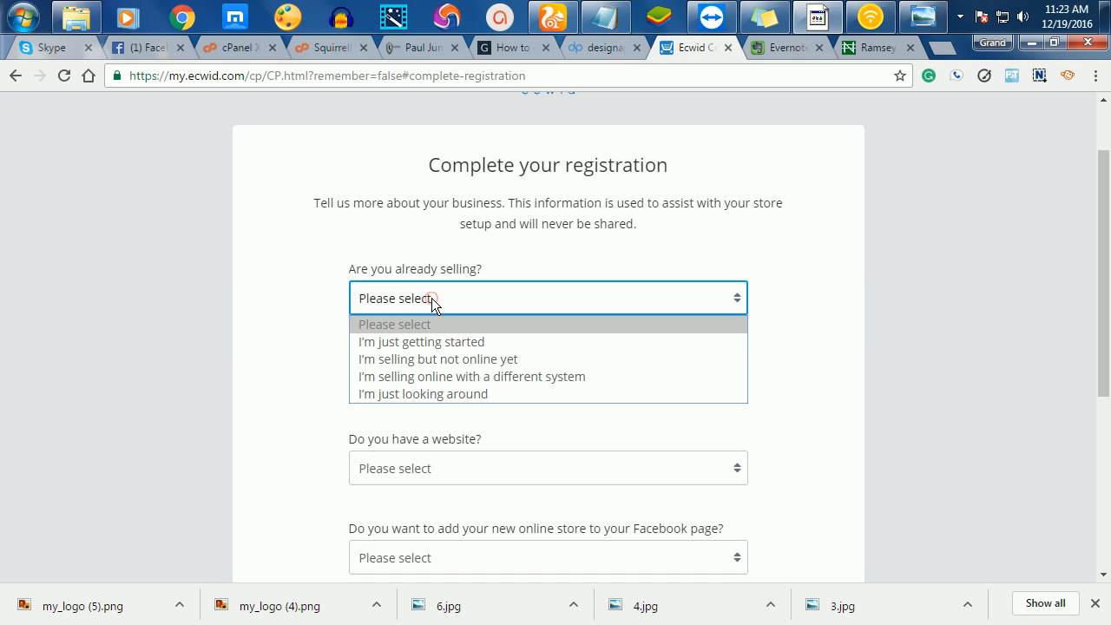
left_click(451, 342)
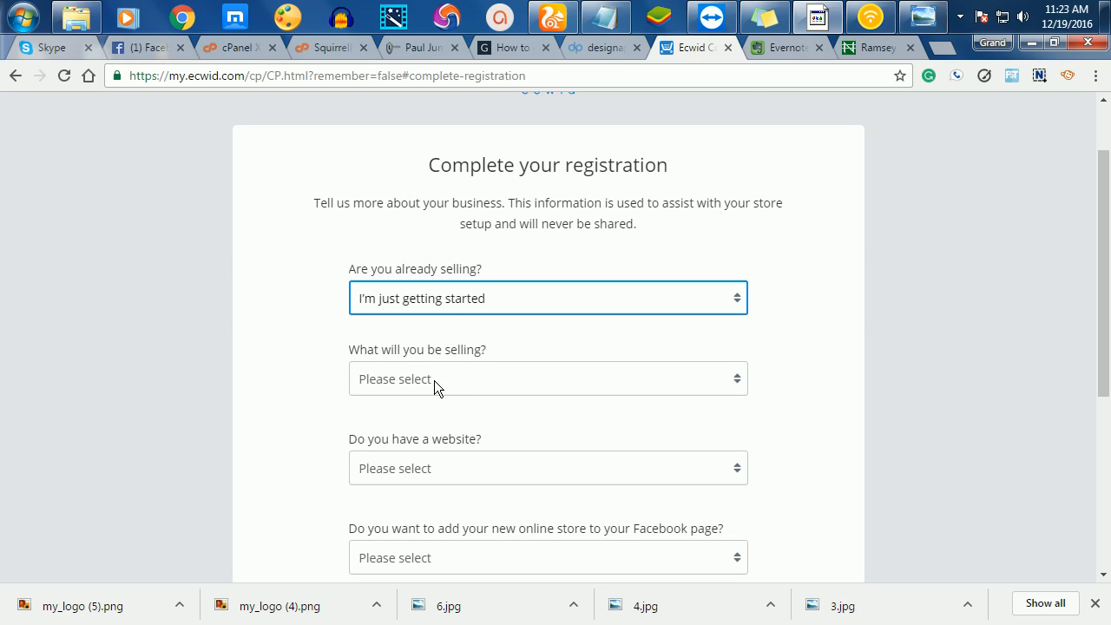
left_click(438, 380)
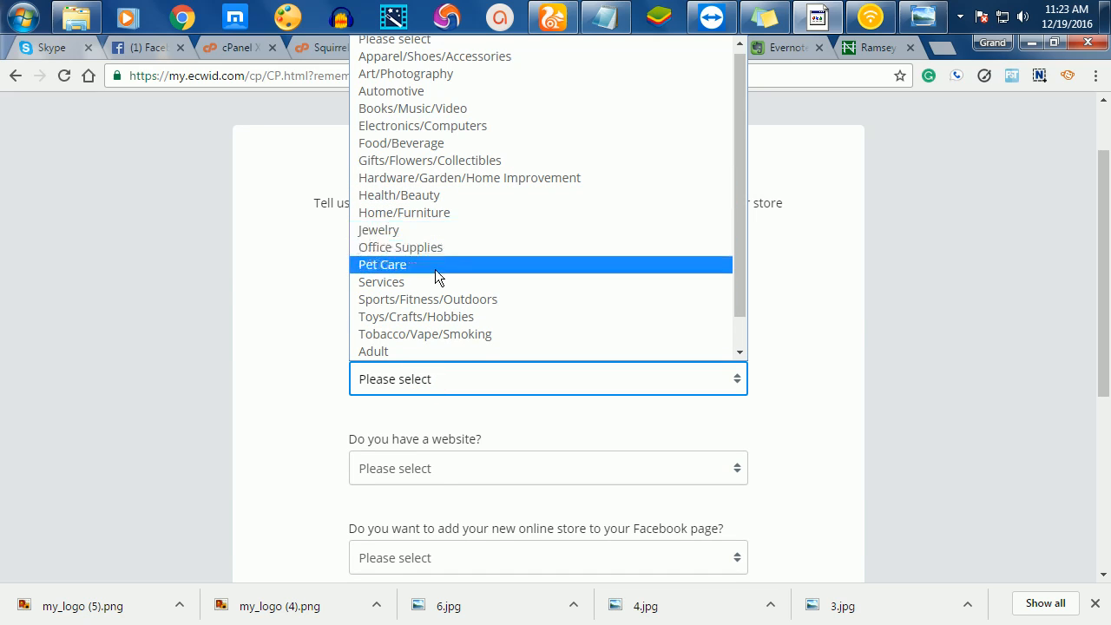
scroll(475, 340, "down", 1)
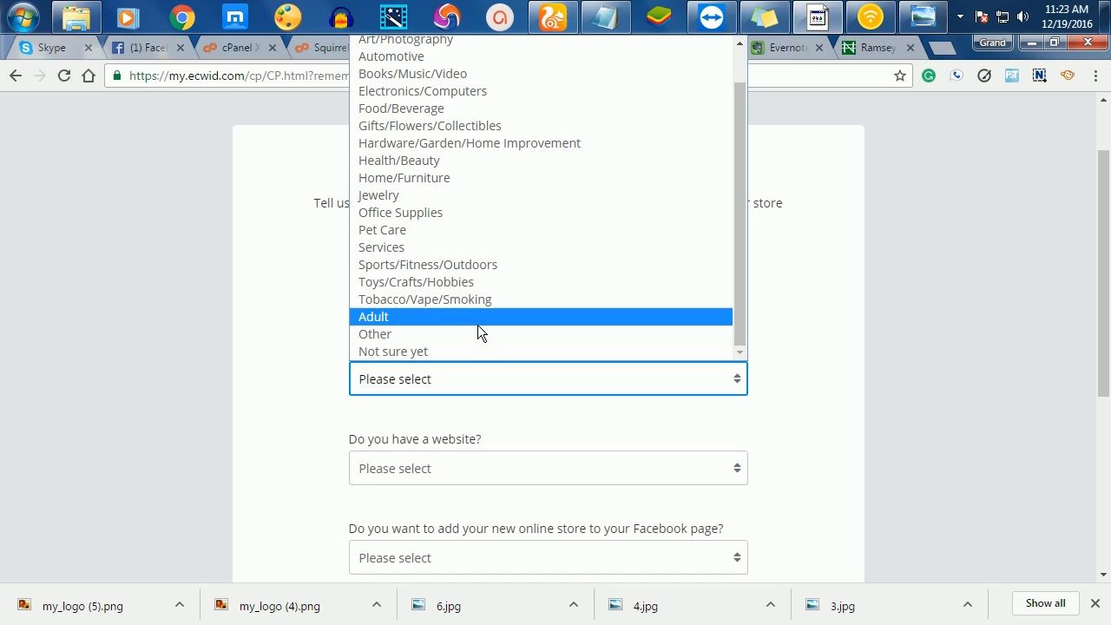
scroll(478, 330, "up", 1)
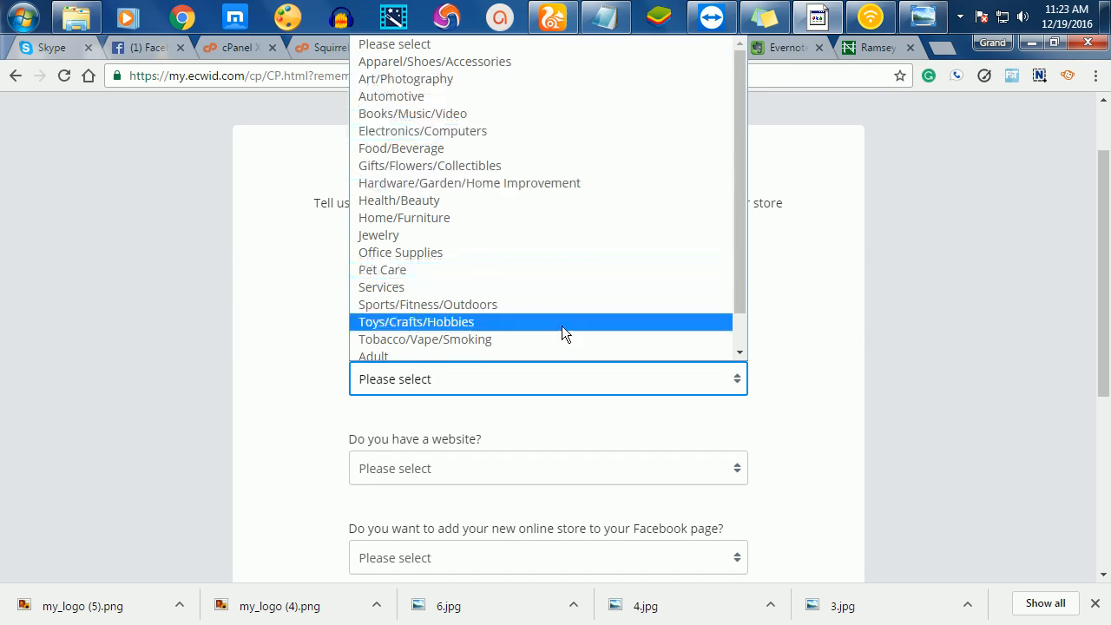
left_click(477, 61)
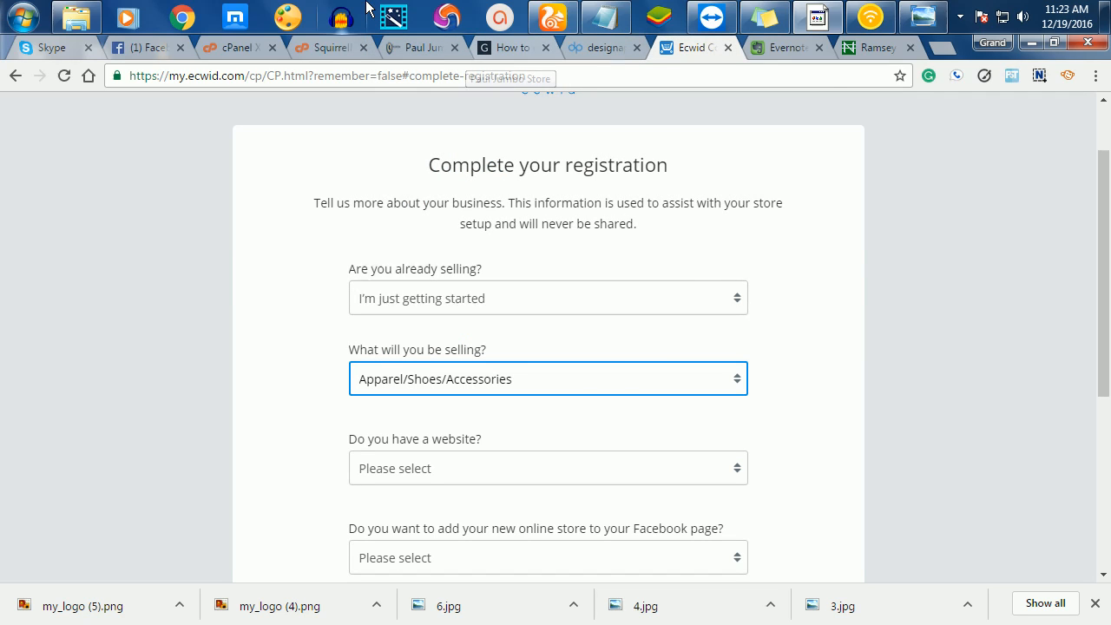
- Answer No for website, Facebook store and client store, then complete registration
left_click(444, 476)
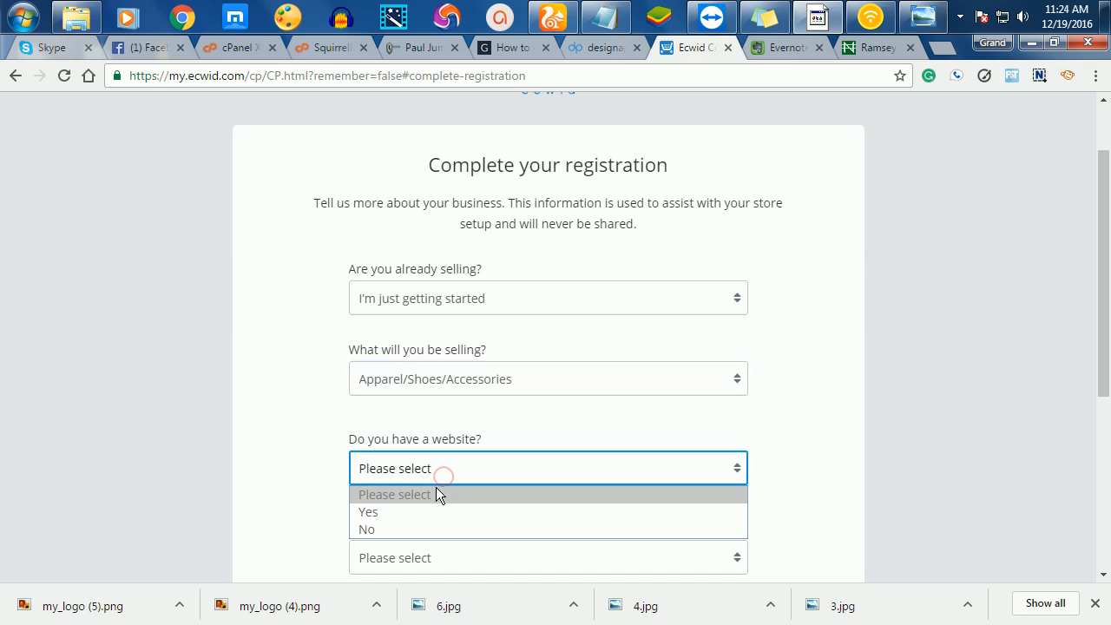
left_click(388, 529)
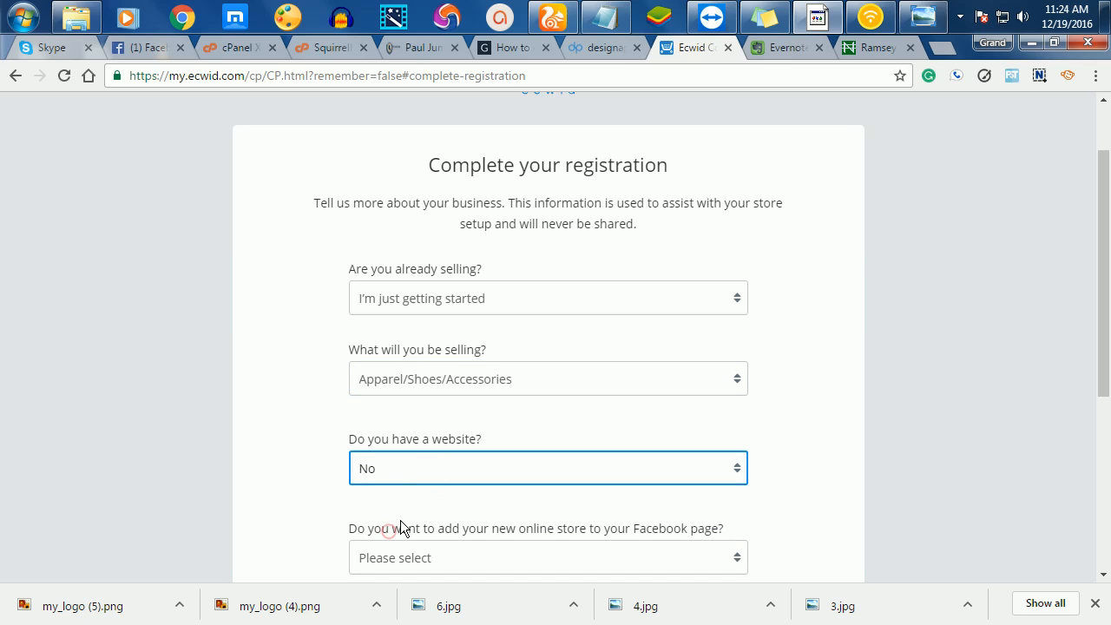
scroll(508, 505, "down", 2)
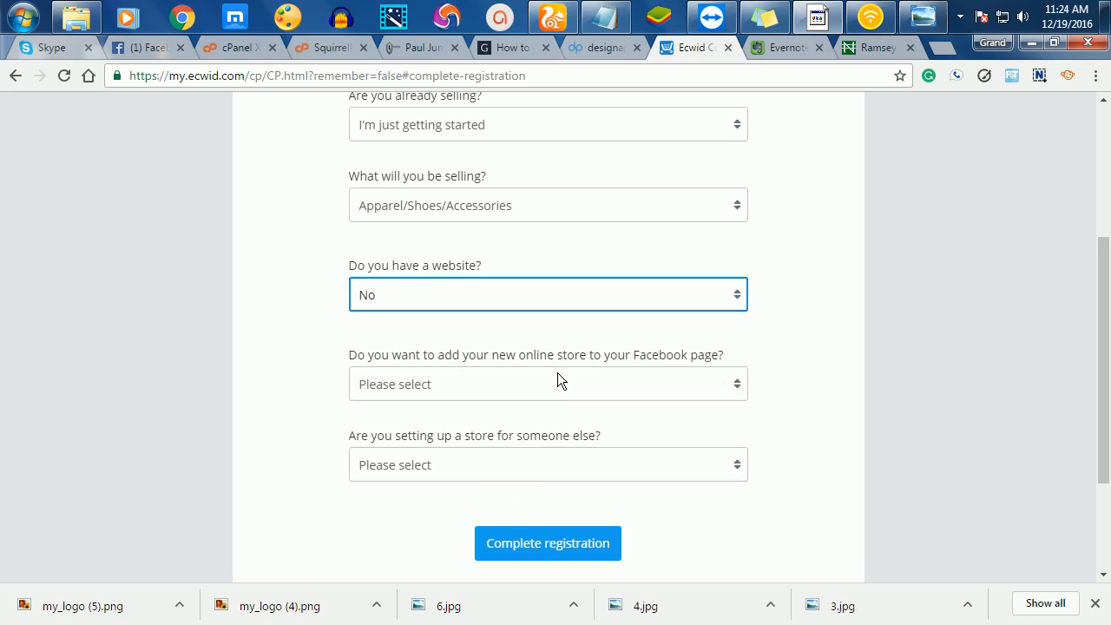
left_click(557, 380)
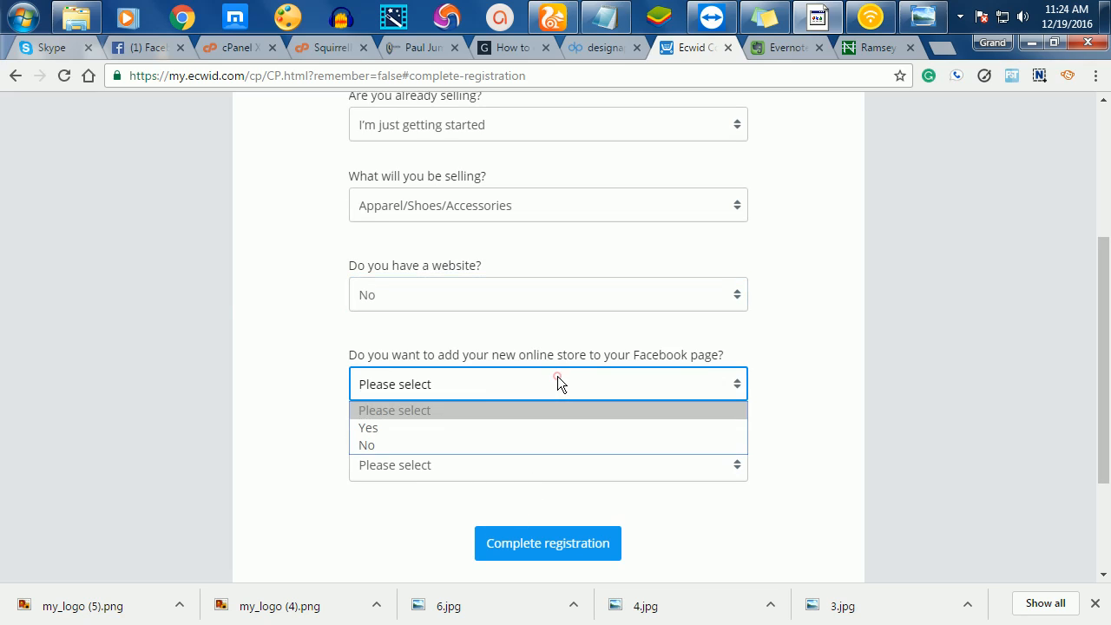
left_click(381, 444)
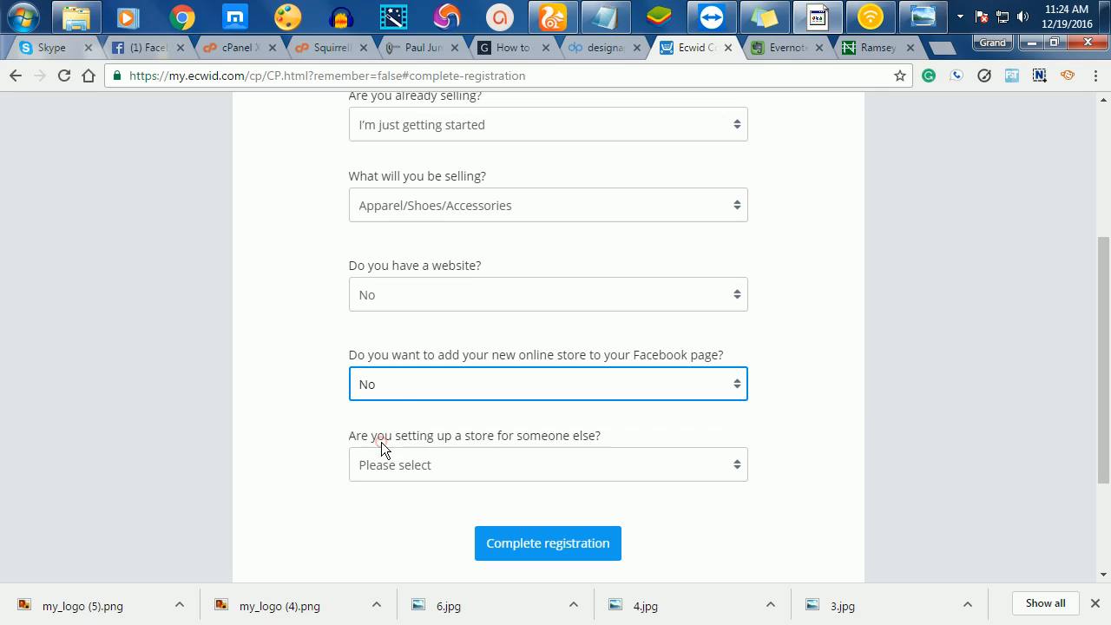
left_click(442, 469)
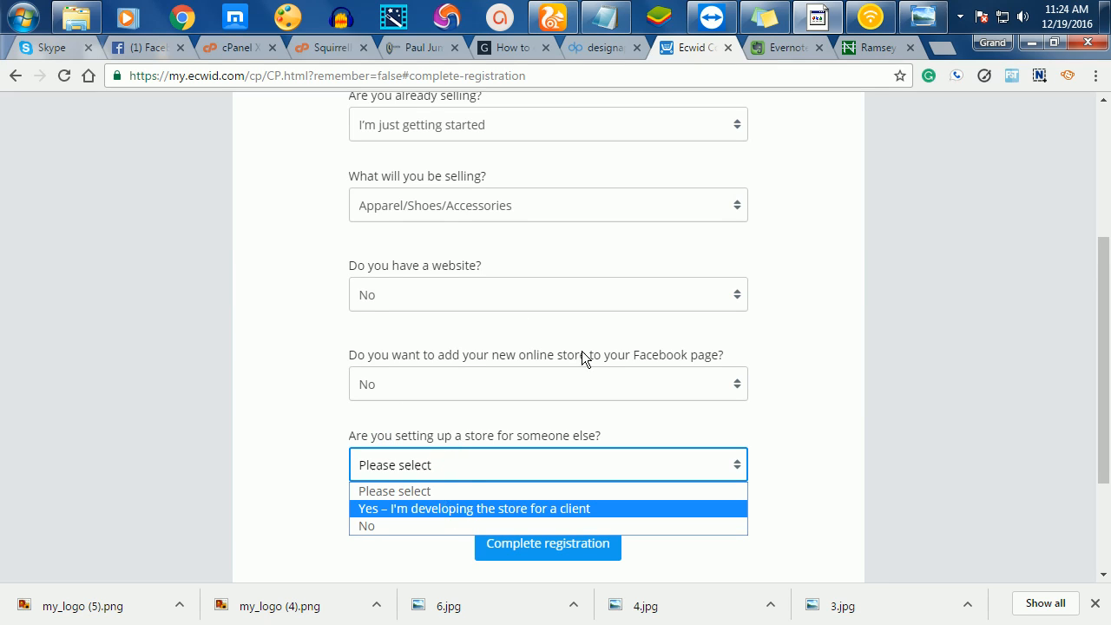
left_click(392, 524)
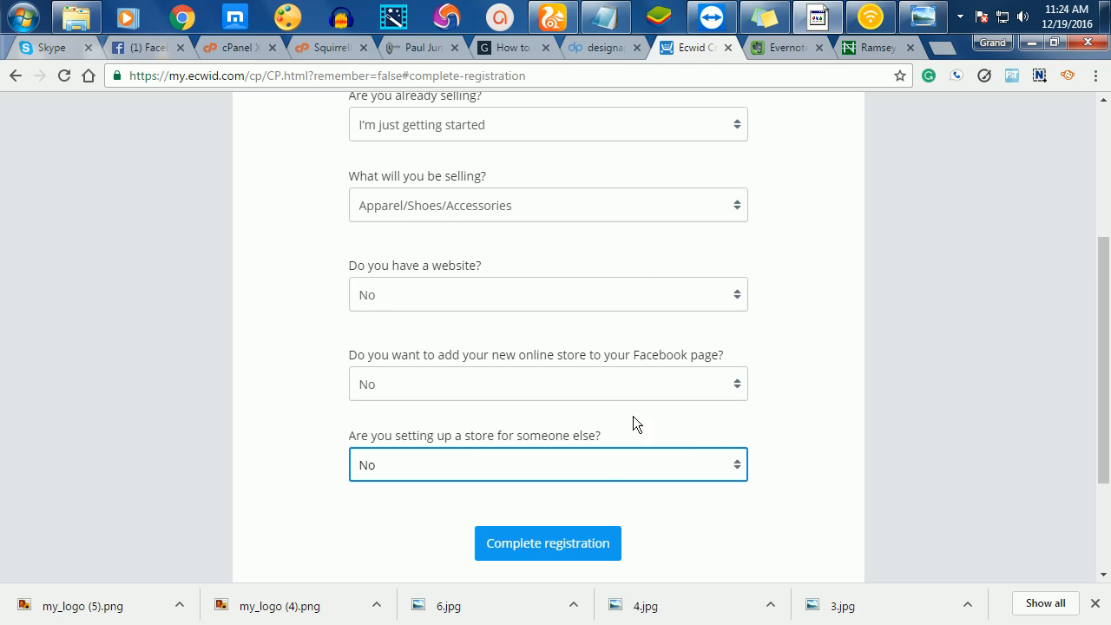
scroll(680, 477, "down", 2)
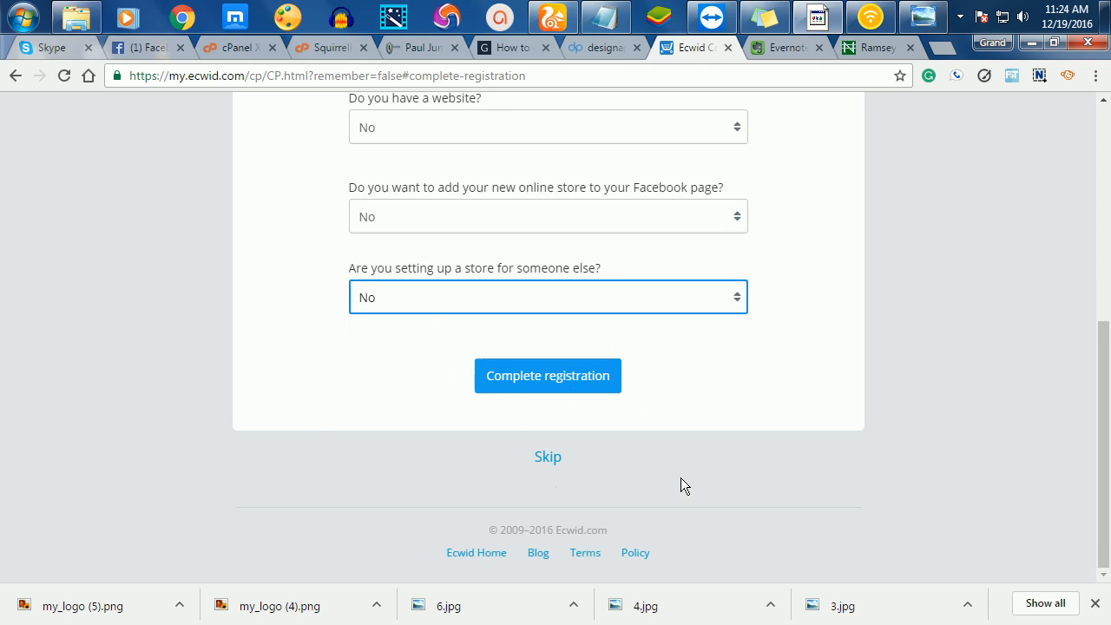
left_click(535, 390)
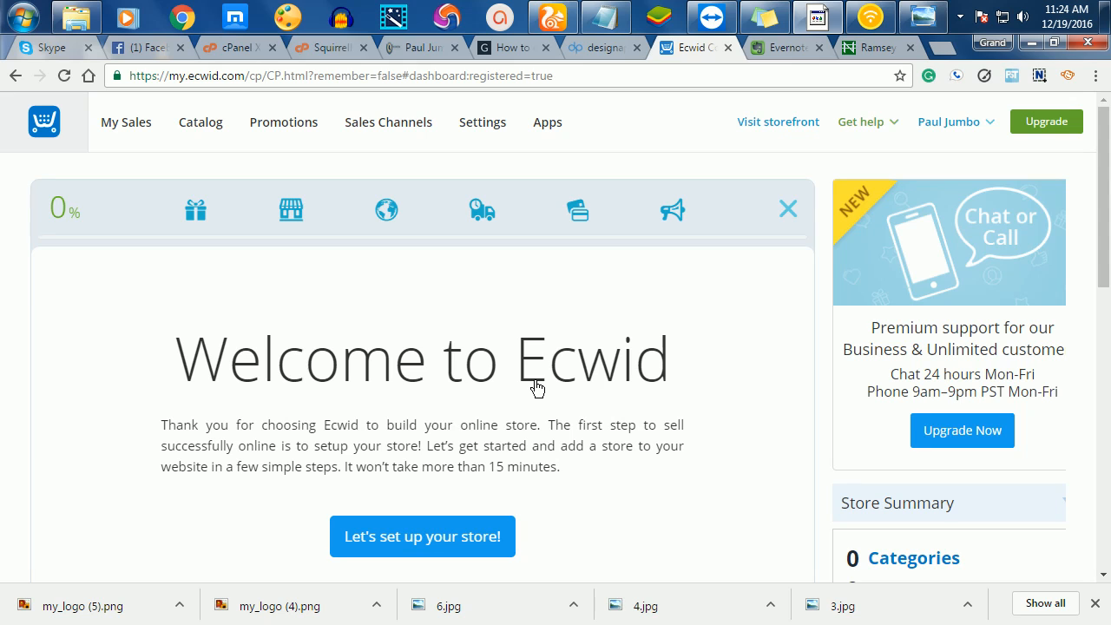
scroll(476, 343, "down", 5)
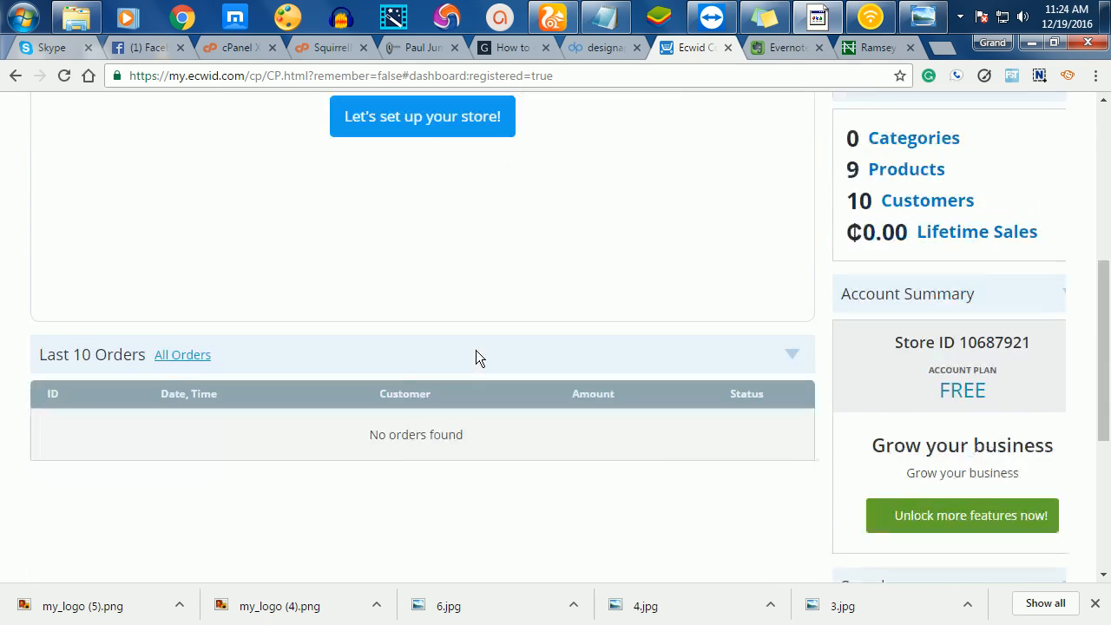
scroll(475, 350, "up", 5)
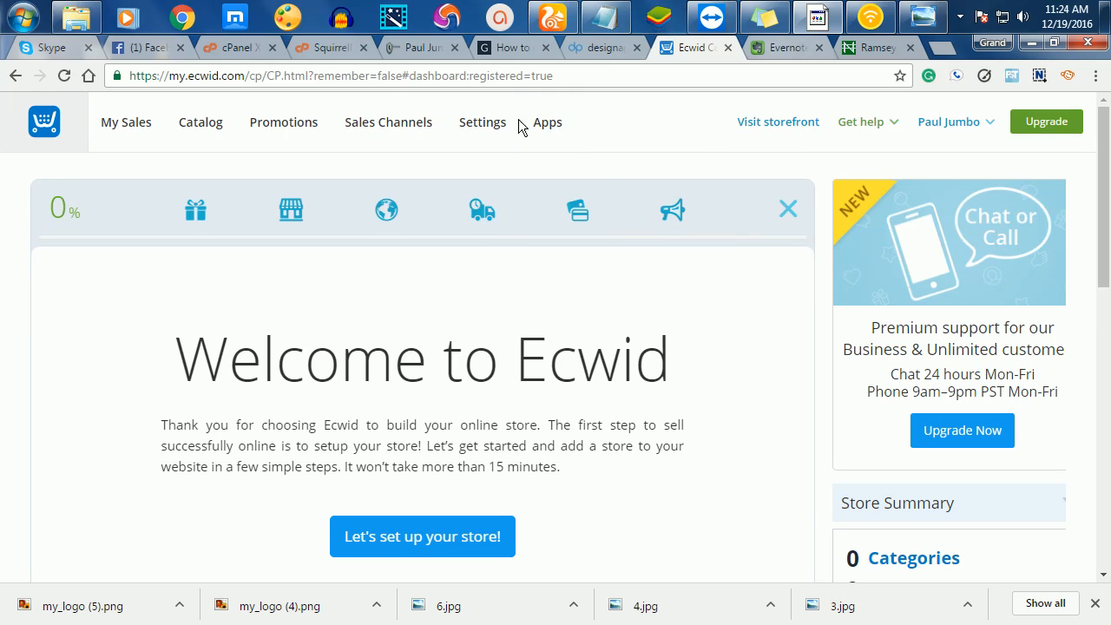
left_click(785, 122)
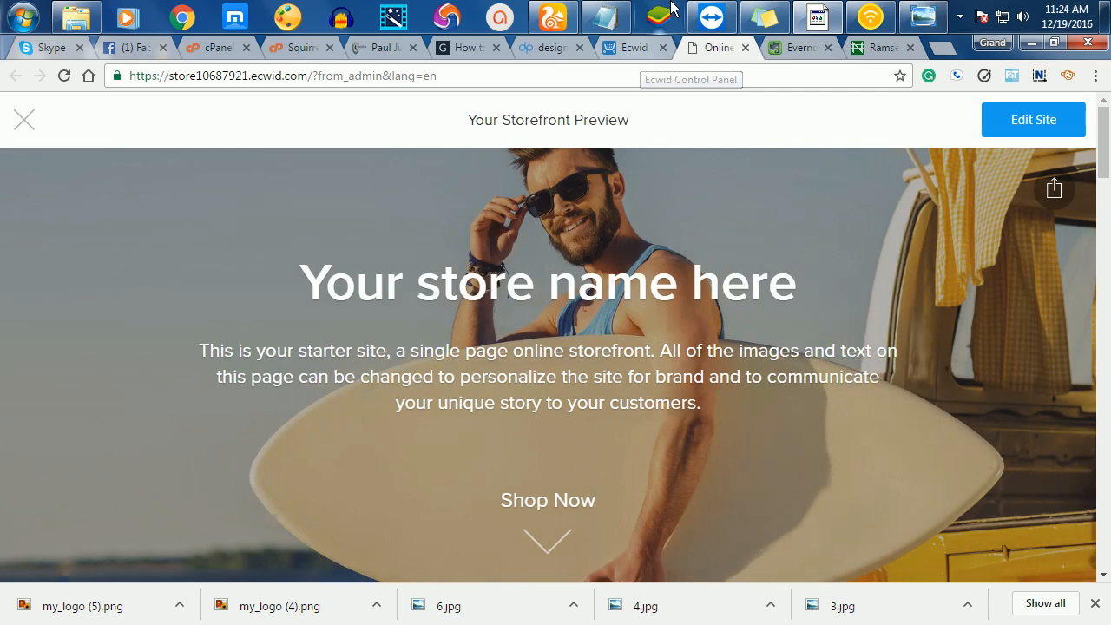
scroll(1046, 486, "down", 5)
scroll(1033, 503, "down", 2)
scroll(1033, 503, "up", 4)
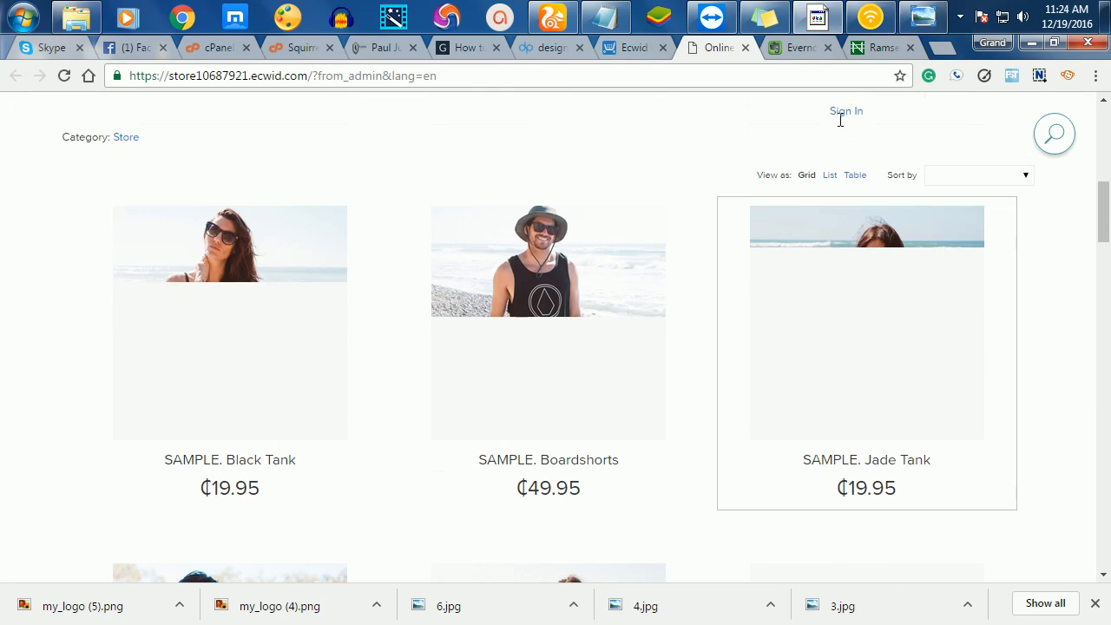
scroll(689, 307, "up", 1)
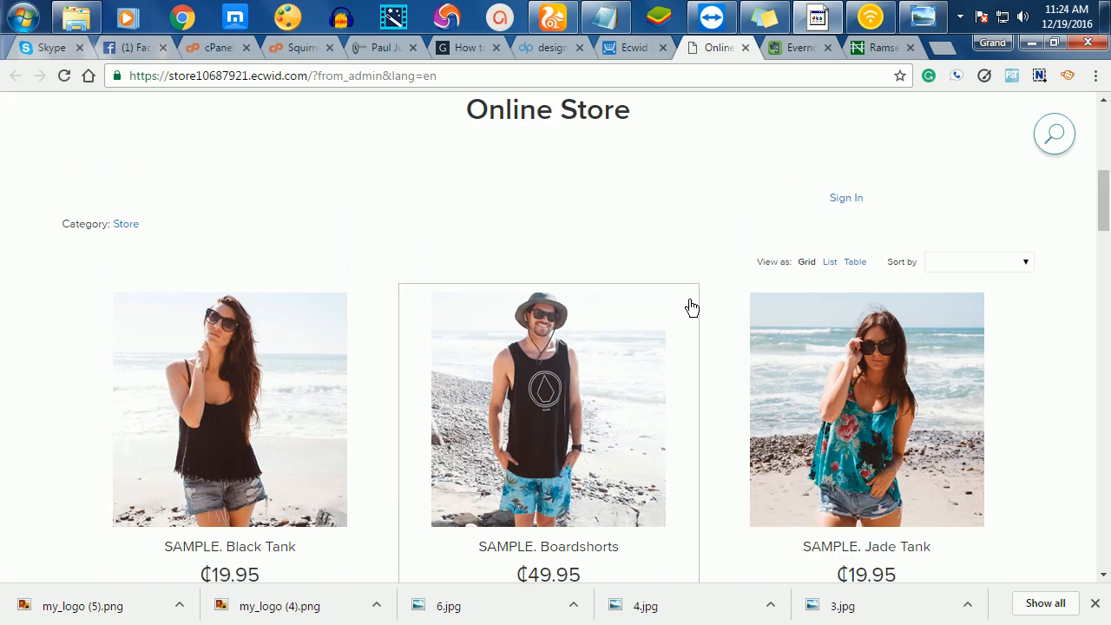
scroll(607, 381, "down", 3)
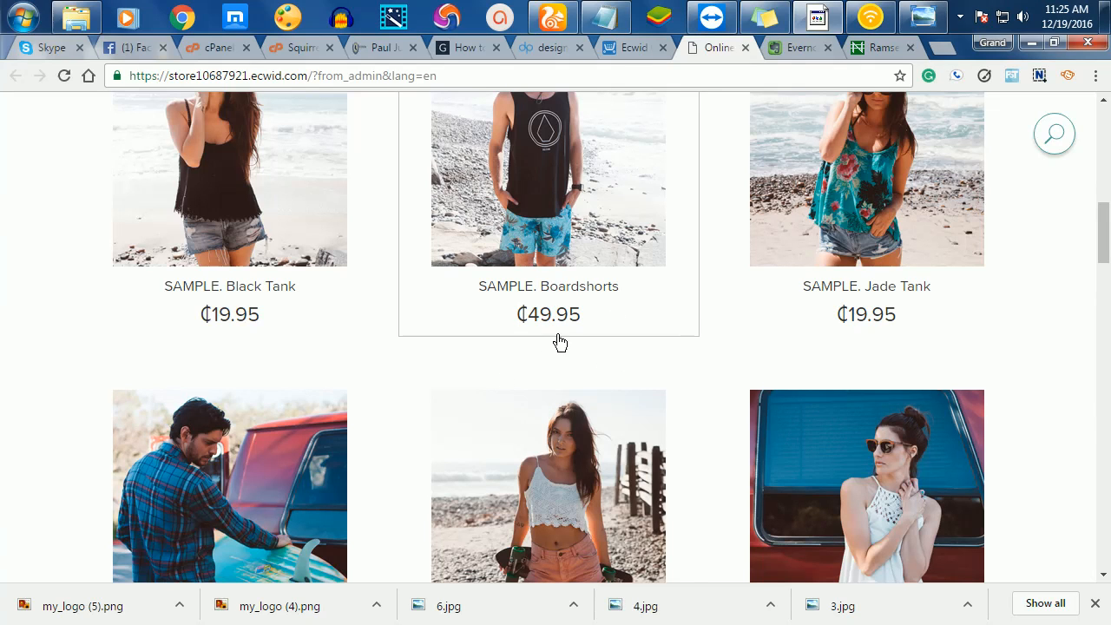
scroll(569, 380, "up", 1)
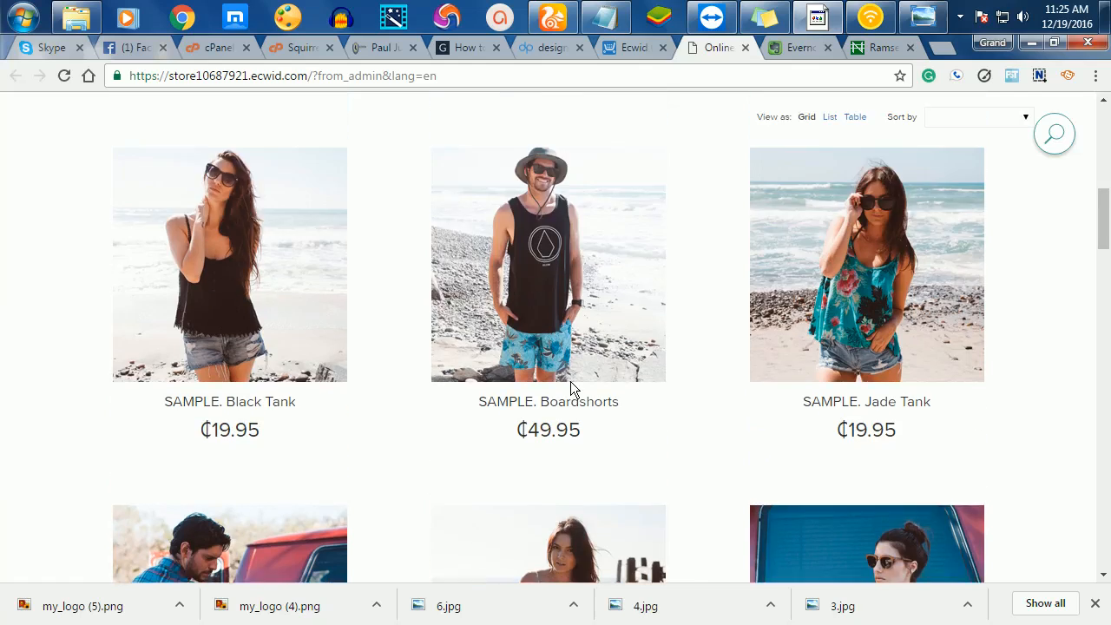
scroll(571, 383, "up", 5)
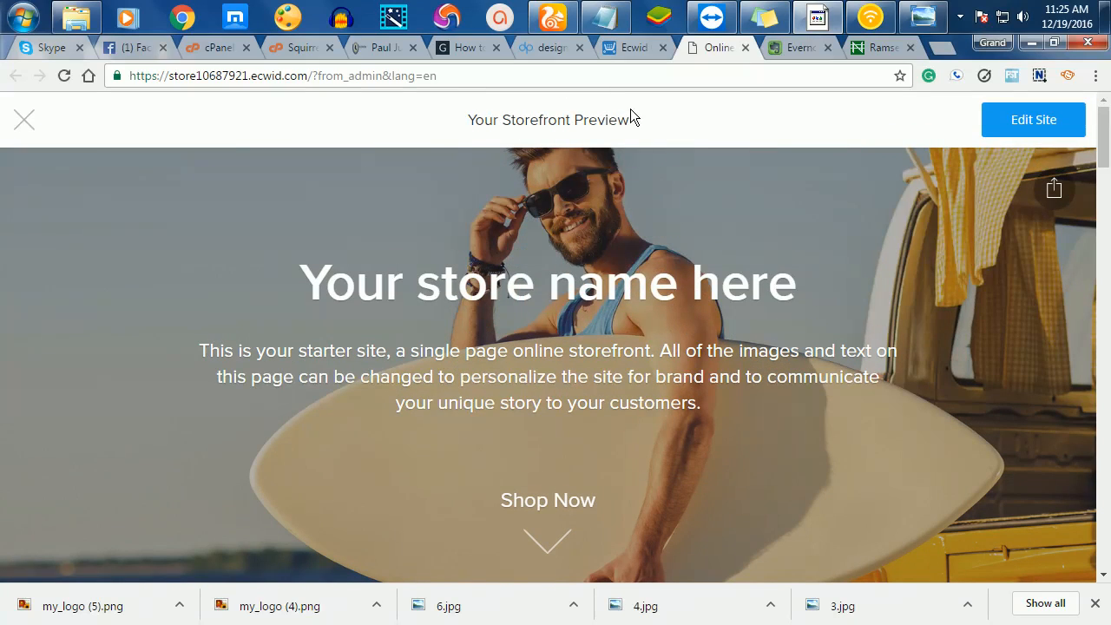
- Return to the Ecwid admin dashboard and open the general store settings
left_click(607, 52)
scroll(649, 558, "down", 1)
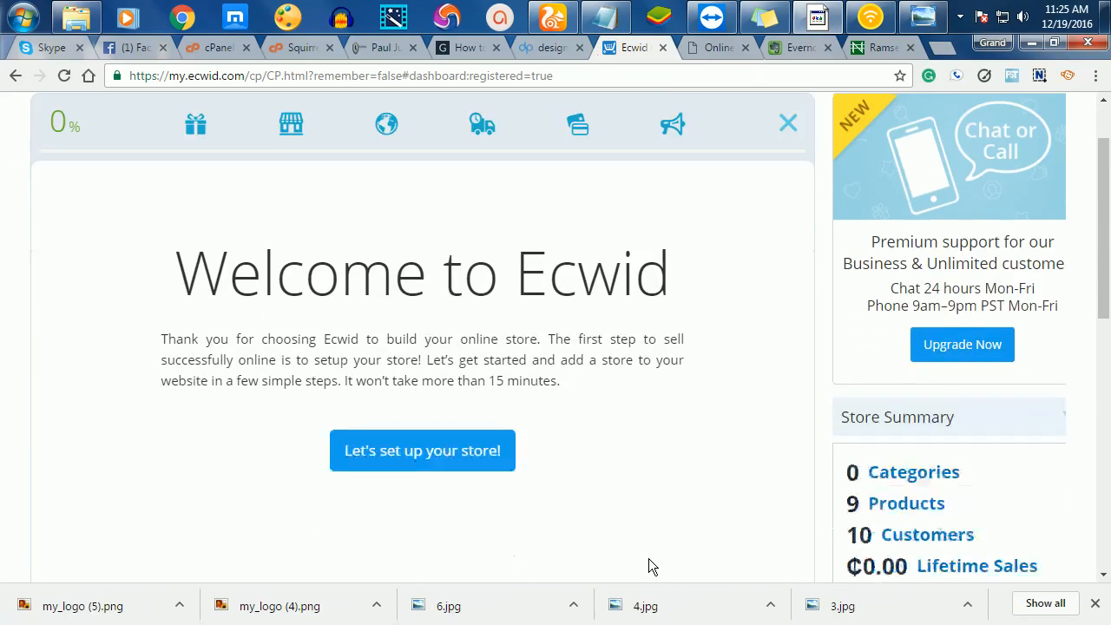
scroll(648, 558, "up", 2)
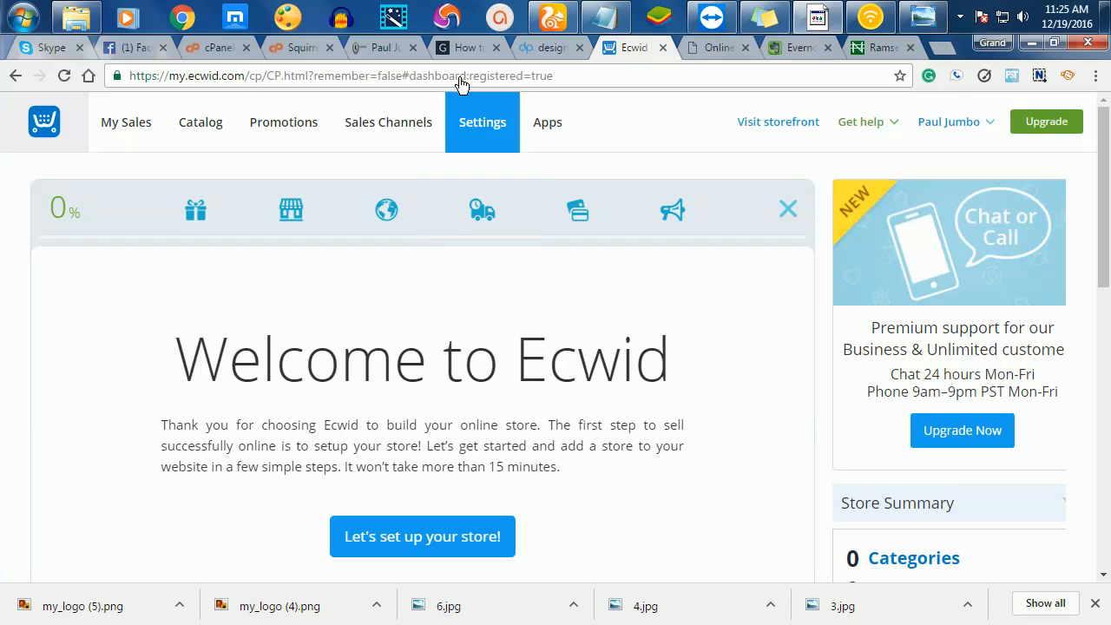
left_click(482, 125)
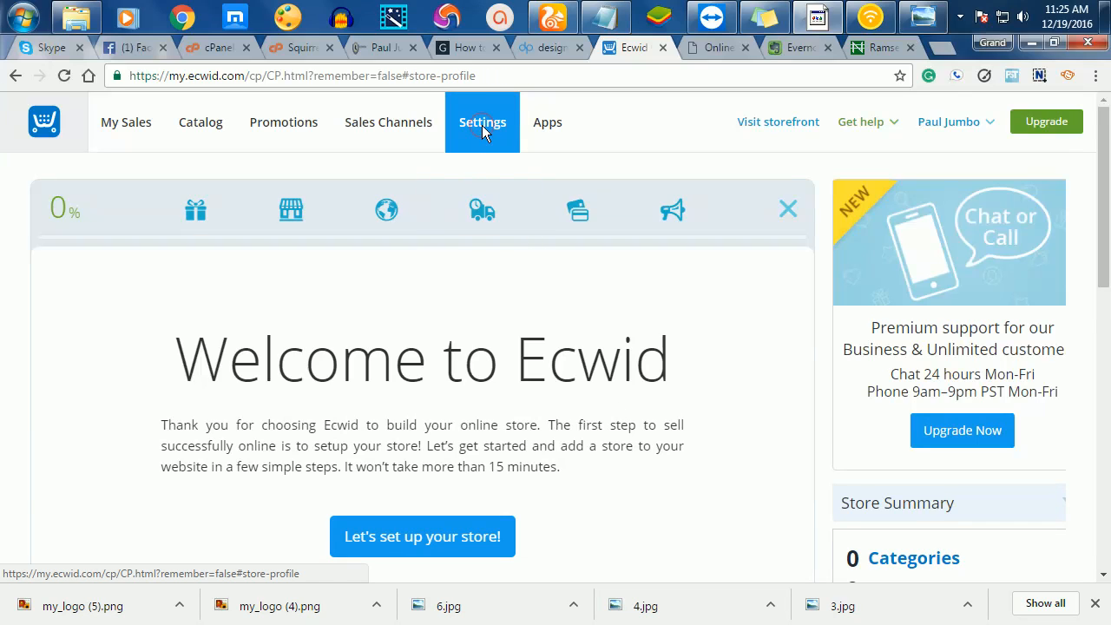
scroll(476, 228, "down", 2)
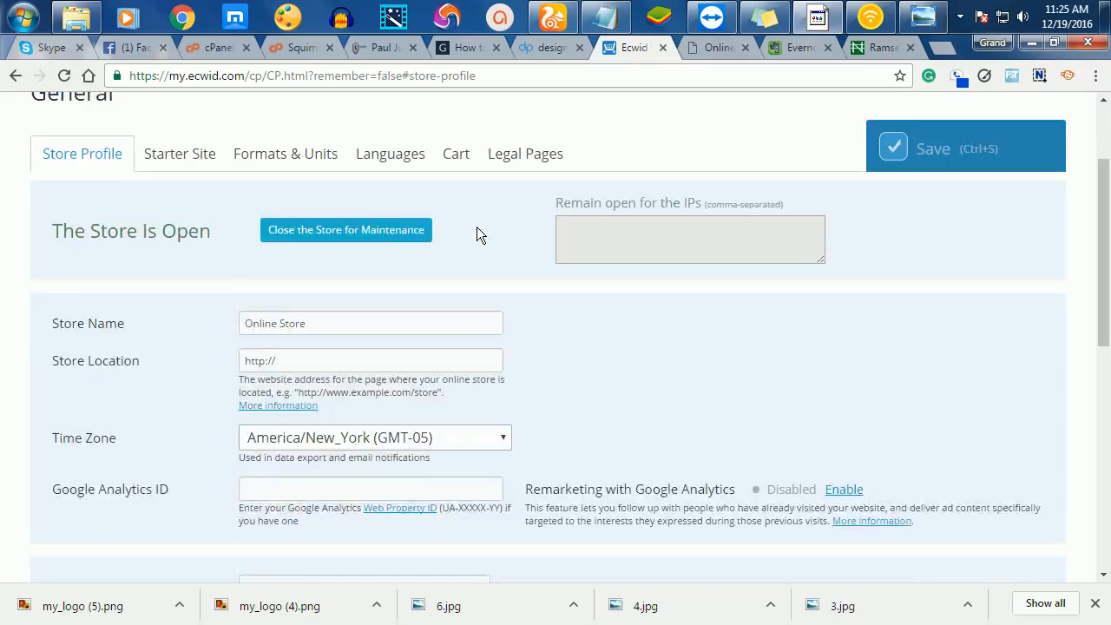
scroll(477, 235, "down", 2)
scroll(476, 235, "up", 1)
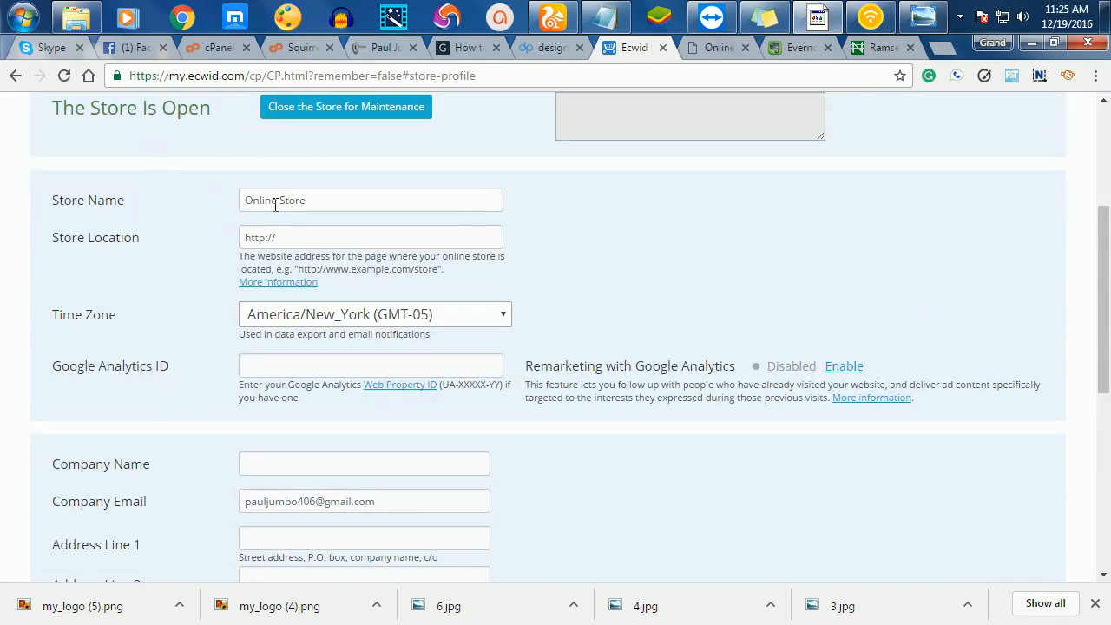
- Replace the Online Store name with 'paul jumbo shoe store'
left_click_drag(332, 197, 210, 196)
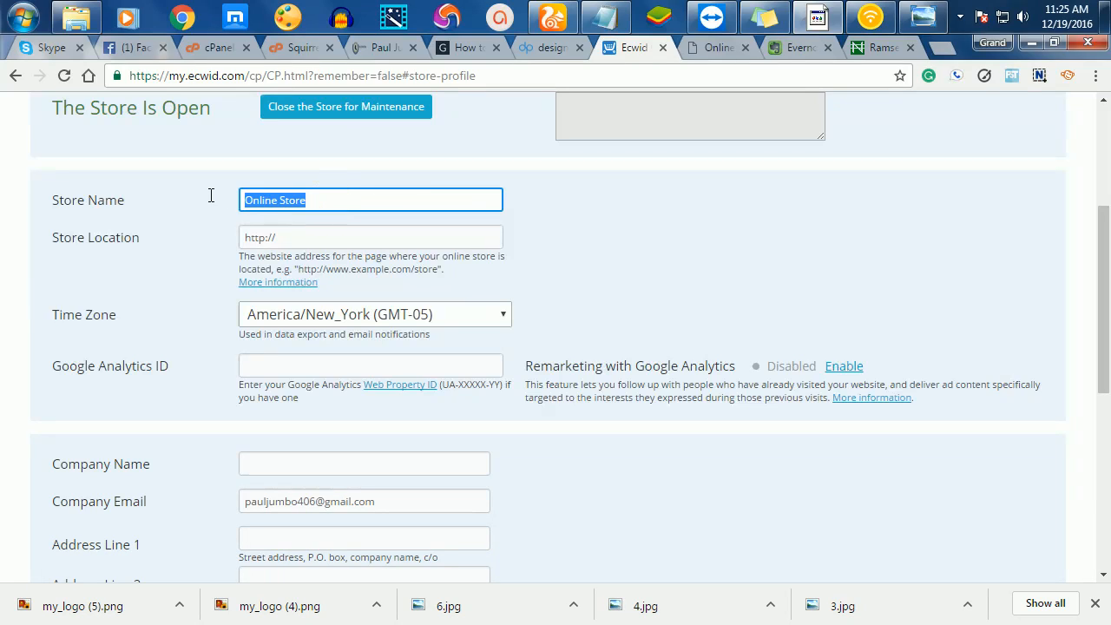
type("paul")
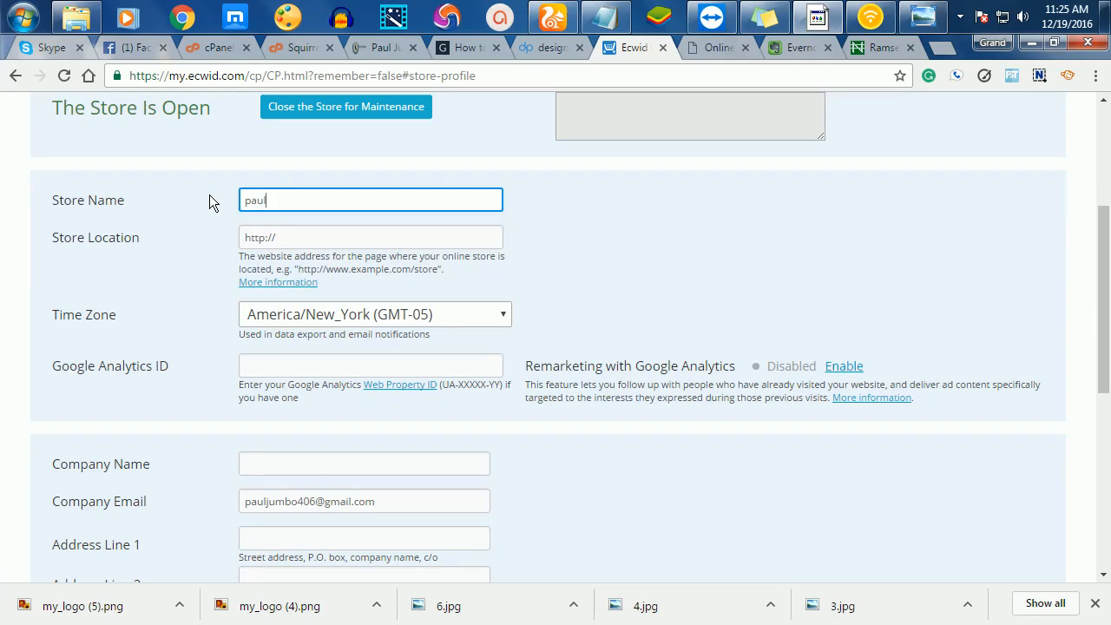
type(" jumbo shoe store")
left_click(313, 229)
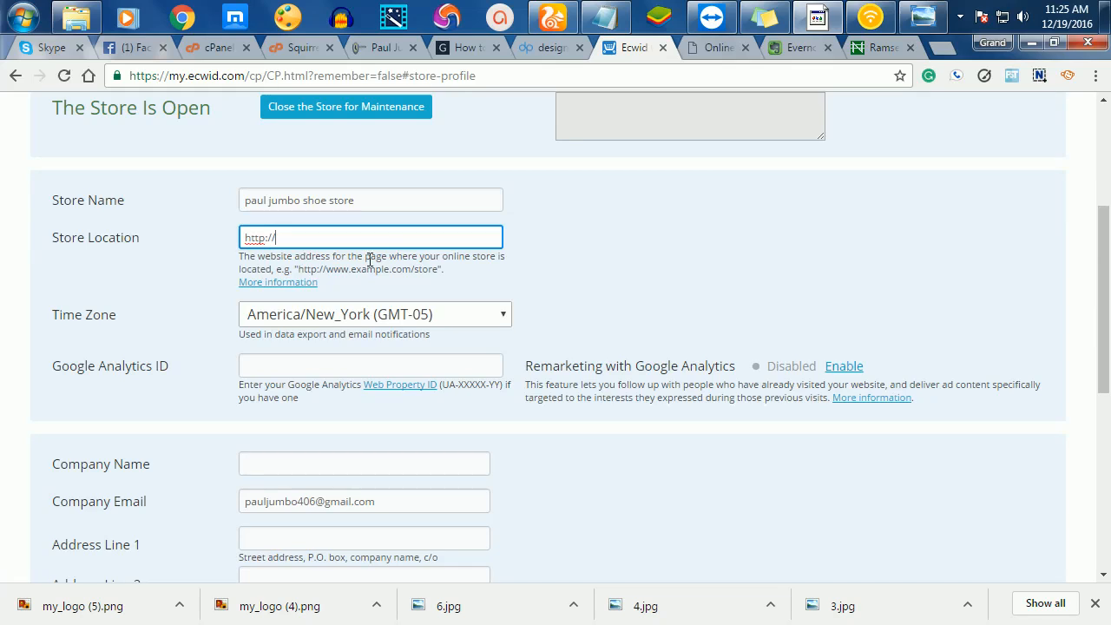
scroll(395, 236, "down", 2)
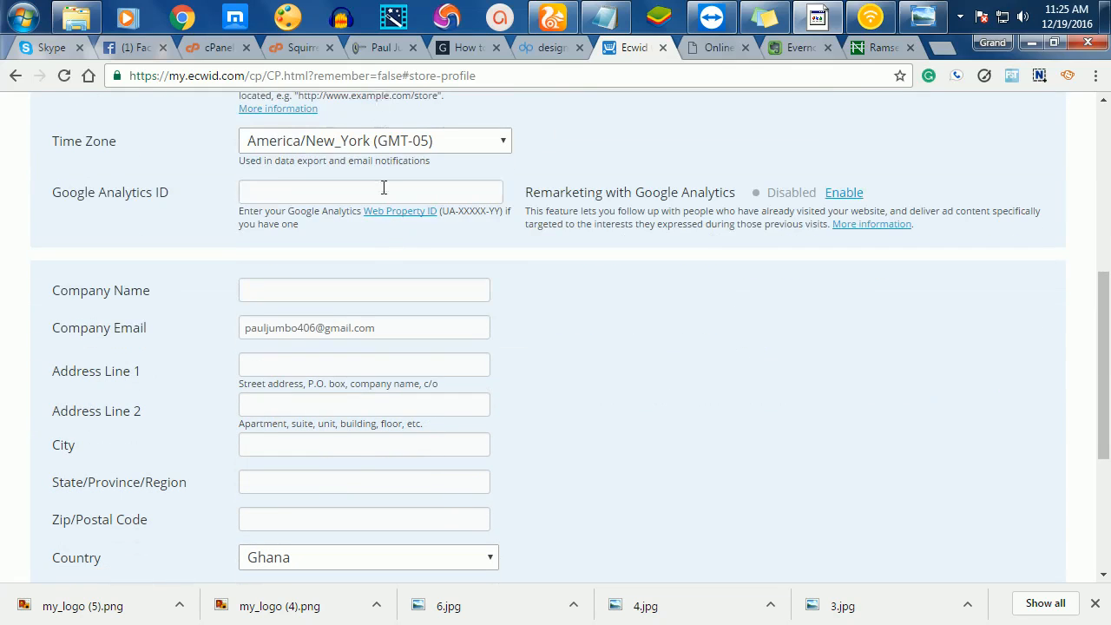
scroll(392, 227, "down", 4)
scroll(391, 227, "up", 1)
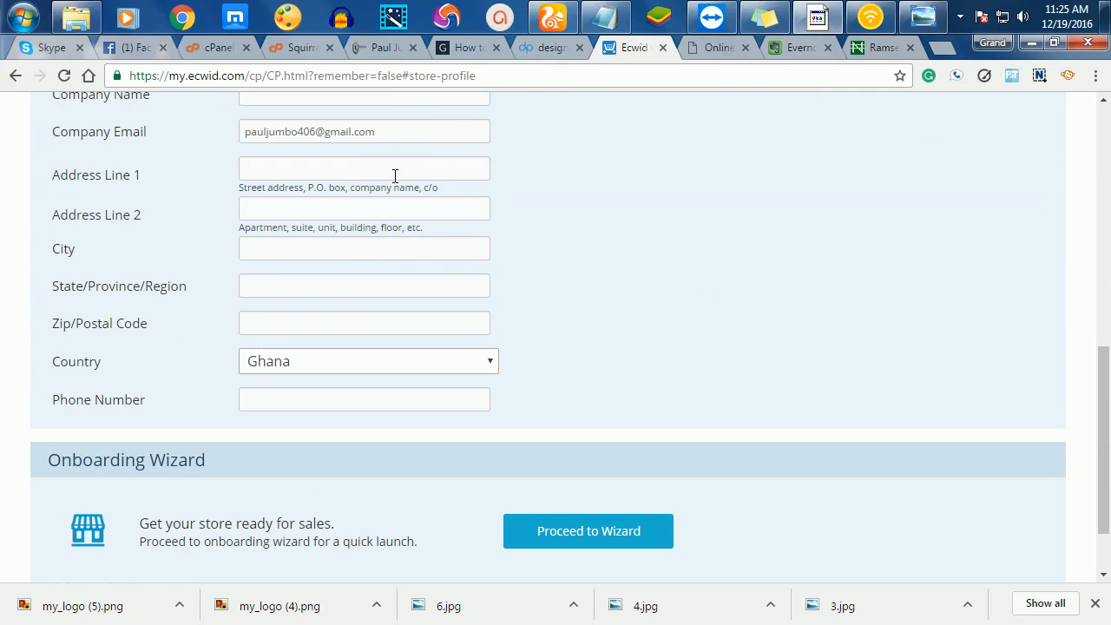
scroll(342, 334, "down", 1)
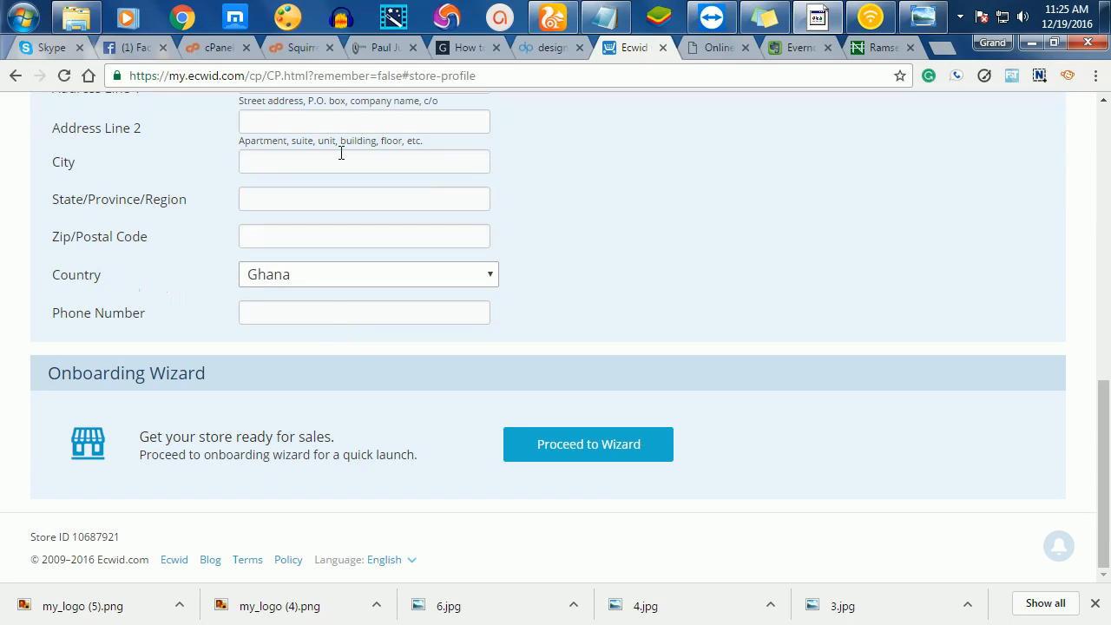
scroll(356, 347, "up", 10)
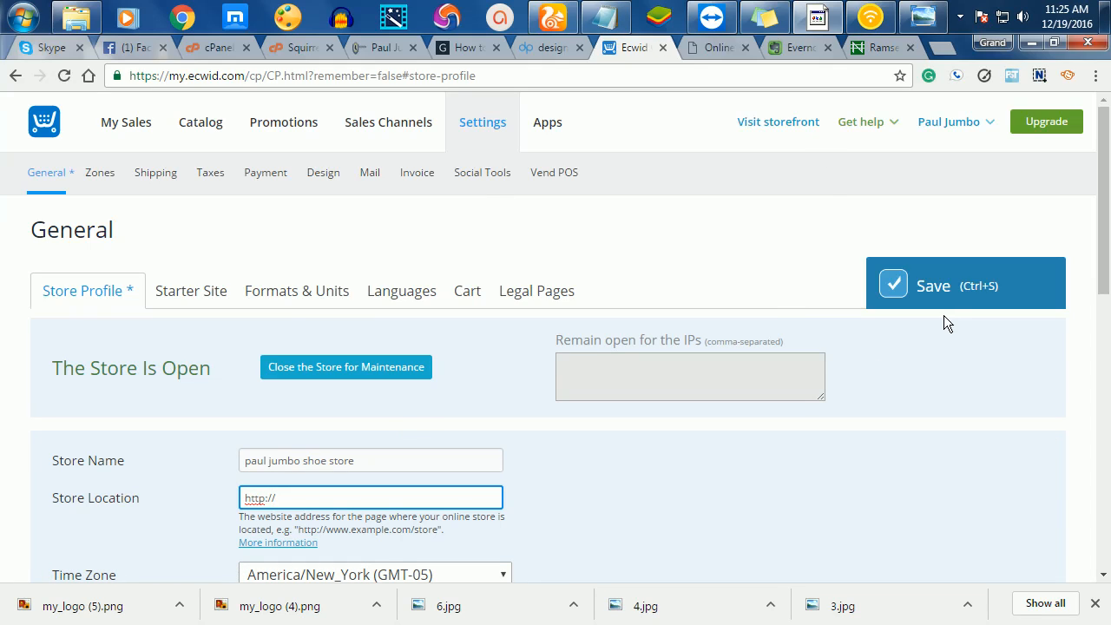
- Save the new store name and open the Starter Site settings
left_click(881, 286)
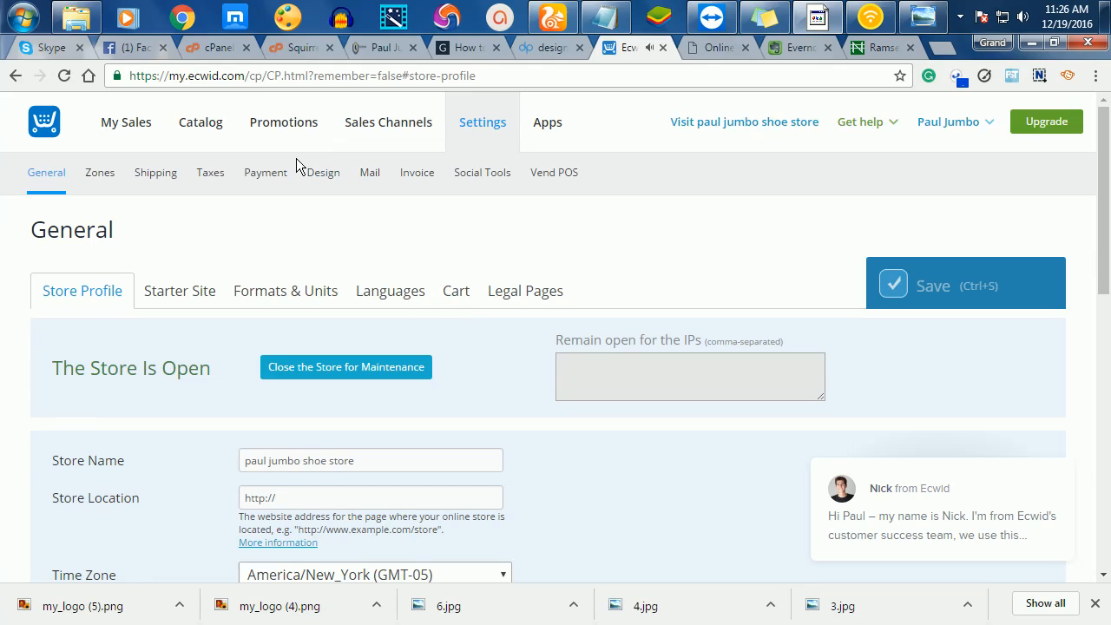
left_click(179, 292)
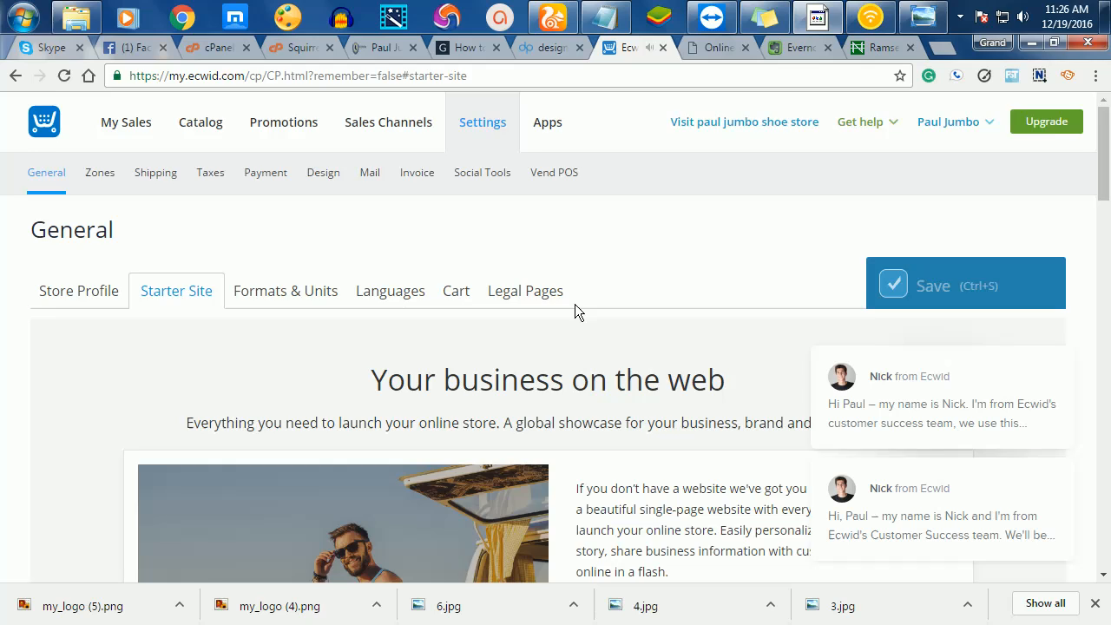
scroll(574, 304, "down", 1)
scroll(574, 299, "down", 1)
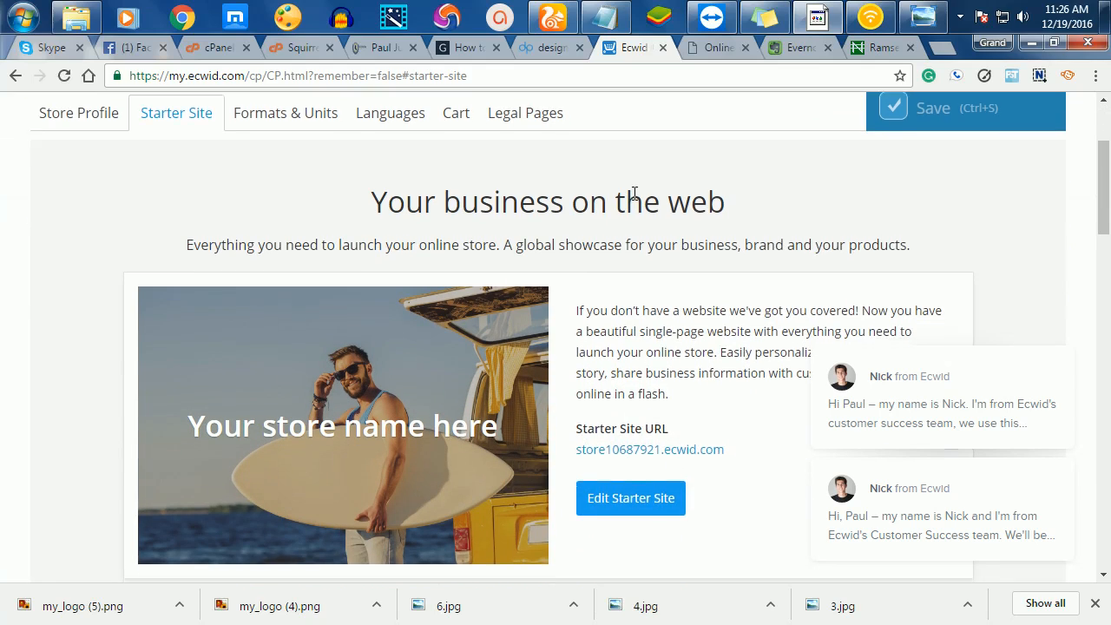
scroll(633, 194, "down", 1)
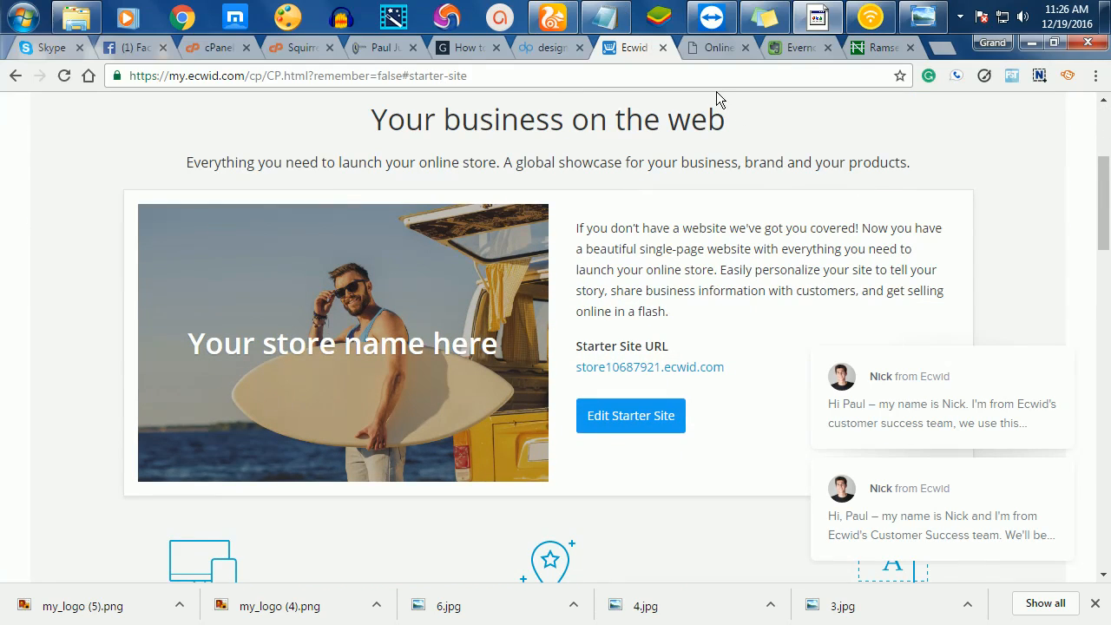
- Check the storefront preview and live store tabs, then return to Starter Site settings
left_click(713, 47)
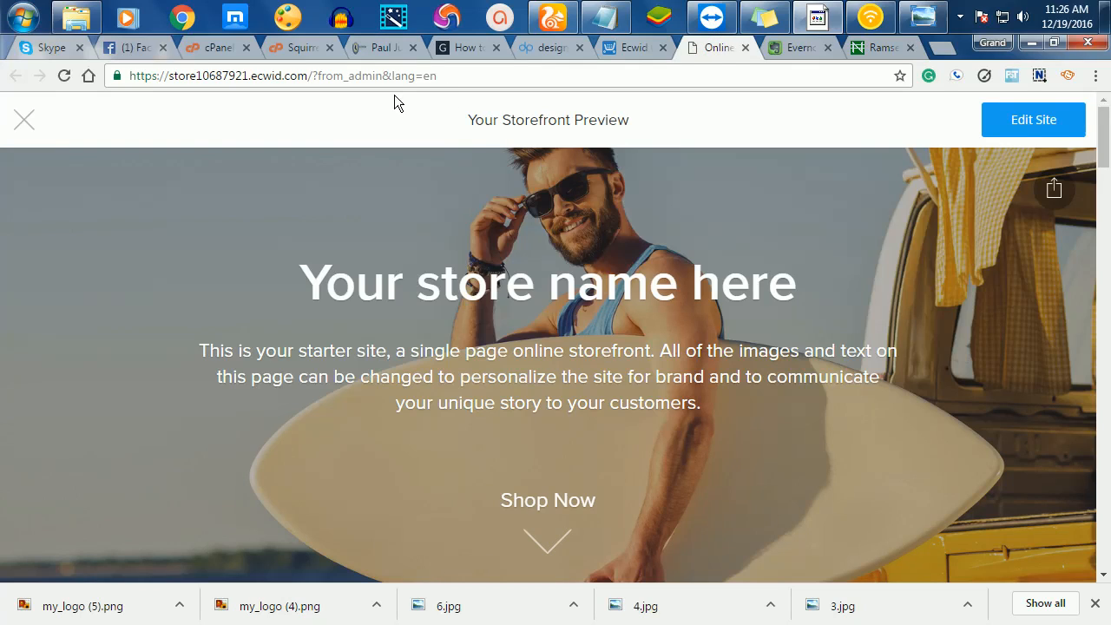
left_click(397, 51)
scroll(565, 307, "up", 4)
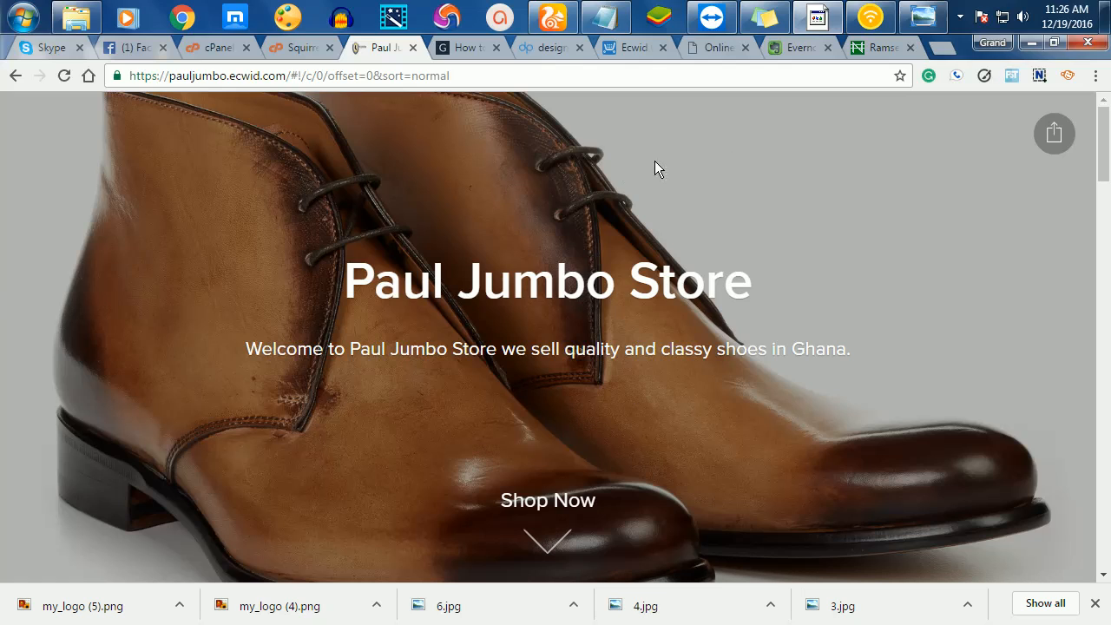
left_click(625, 54)
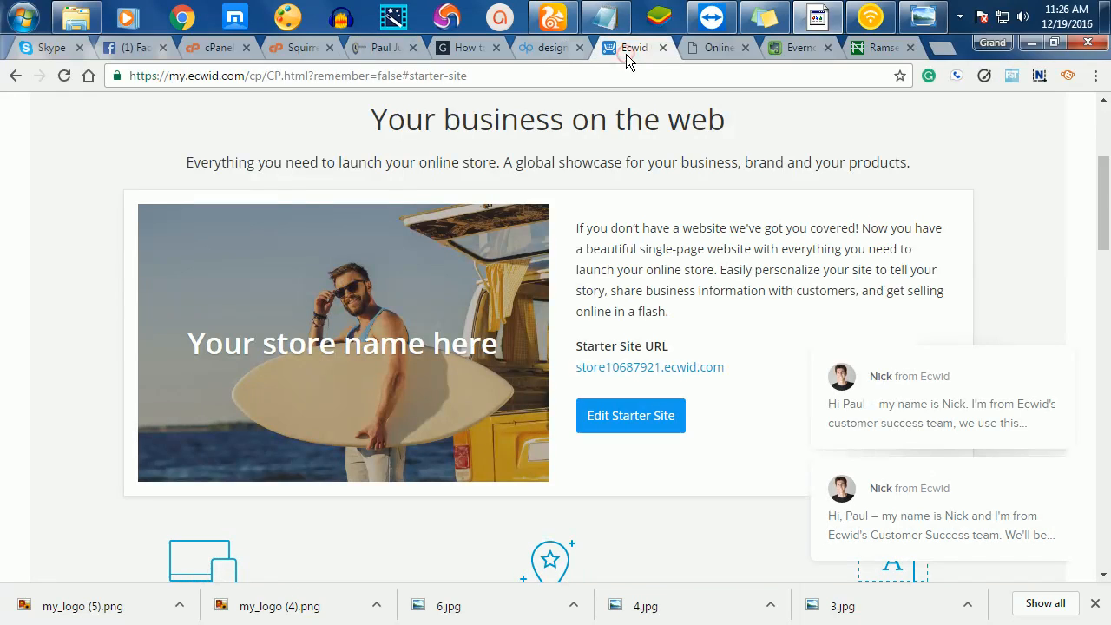
- Open the starter site from its URL, then launch Edit Starter Site in the editor tab
left_click(657, 371)
mouse_move(549, 19)
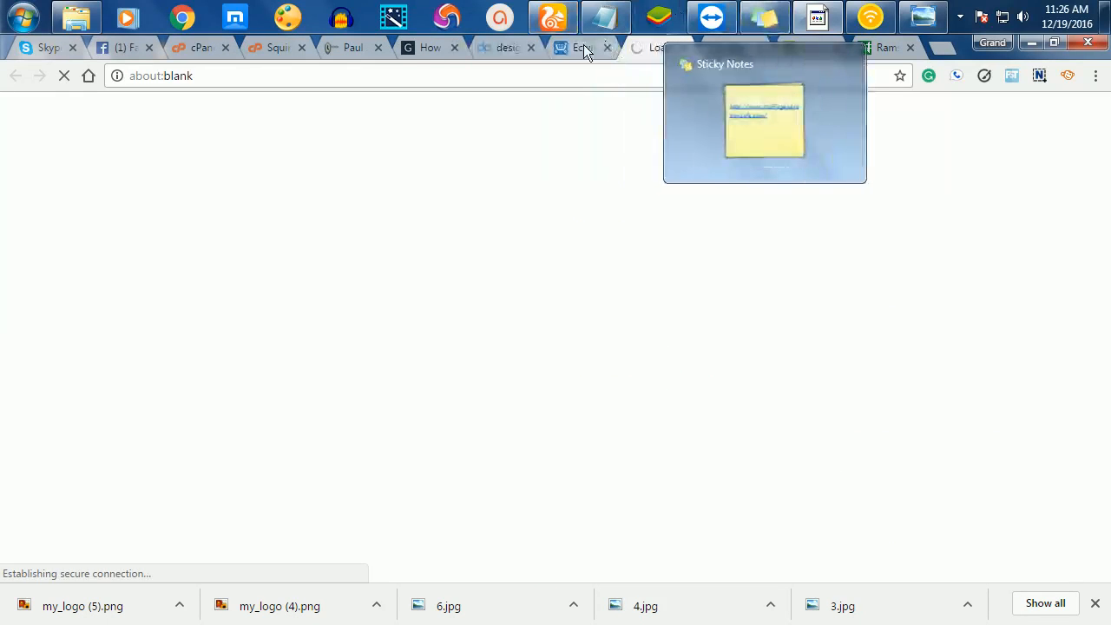
left_click(583, 48)
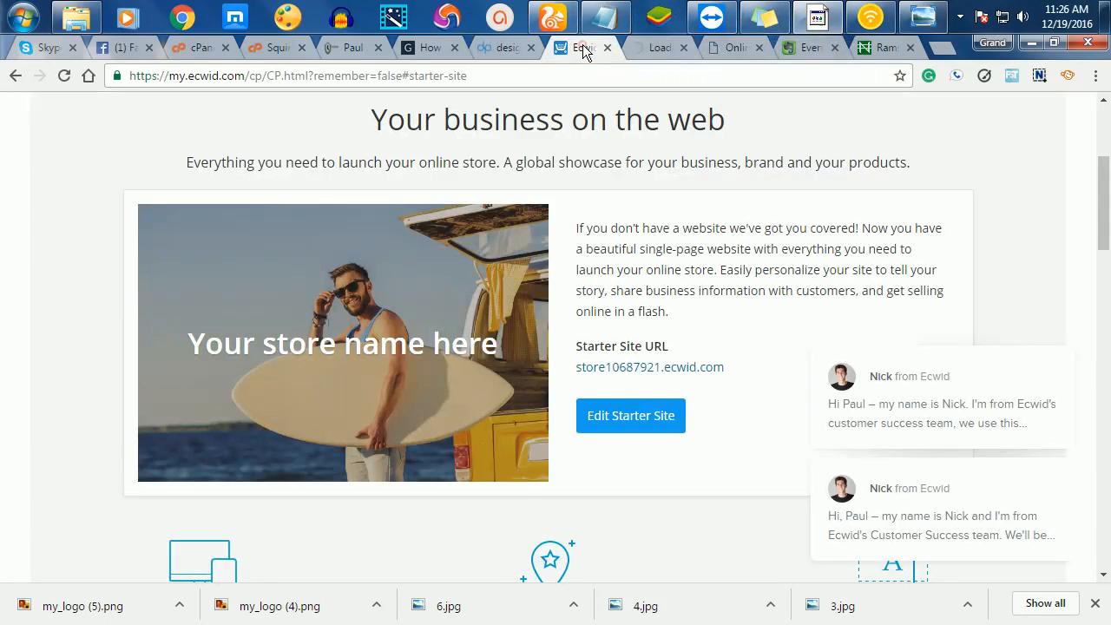
left_click(622, 417)
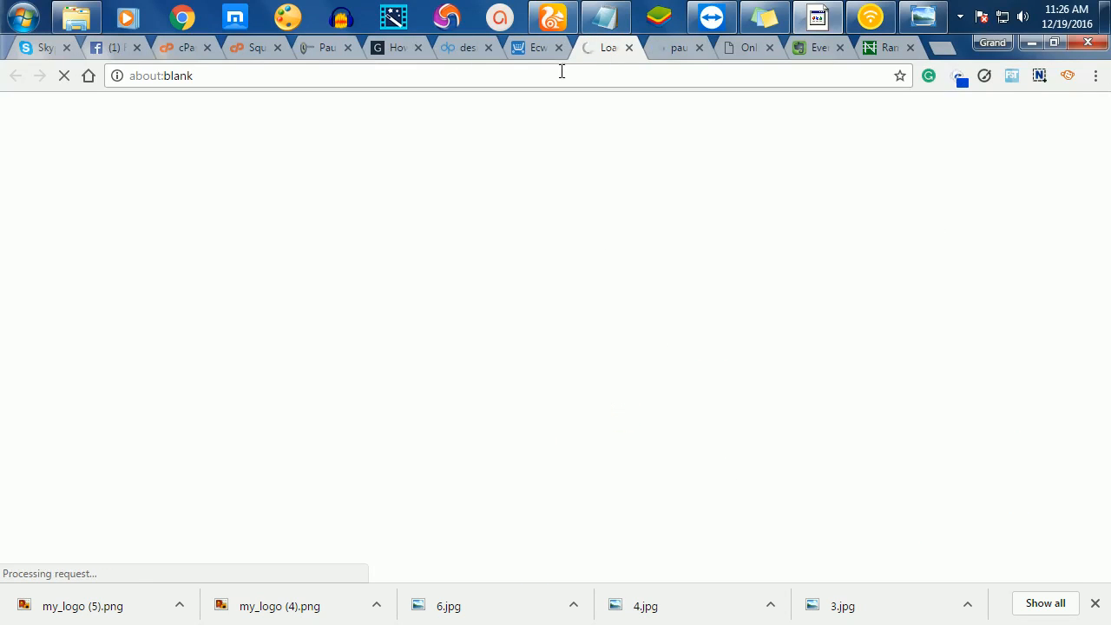
left_click(674, 55)
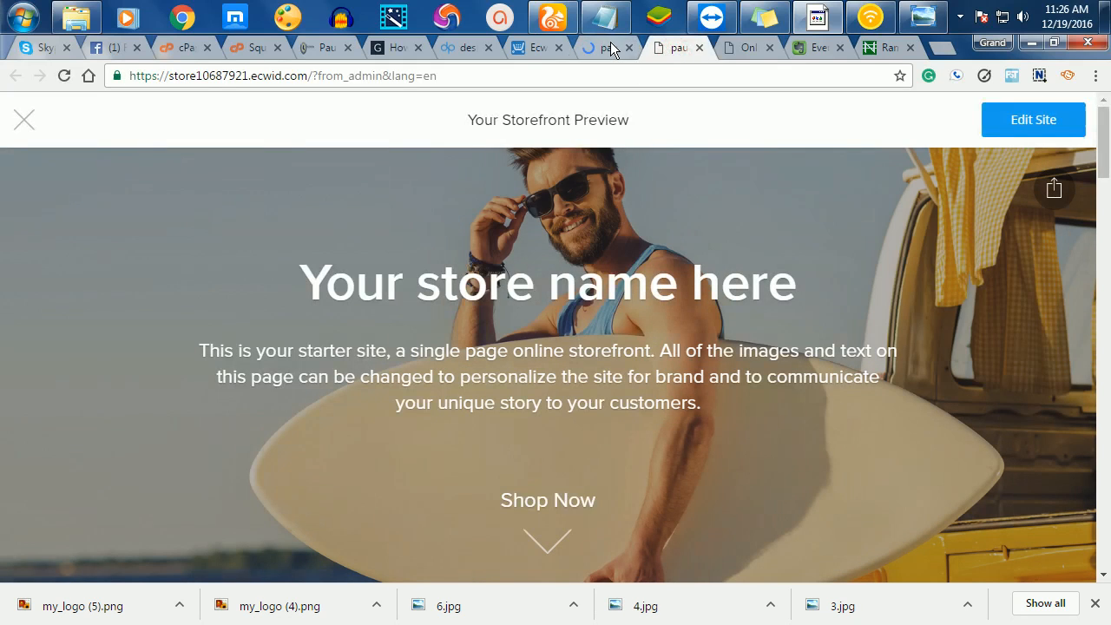
left_click(611, 48)
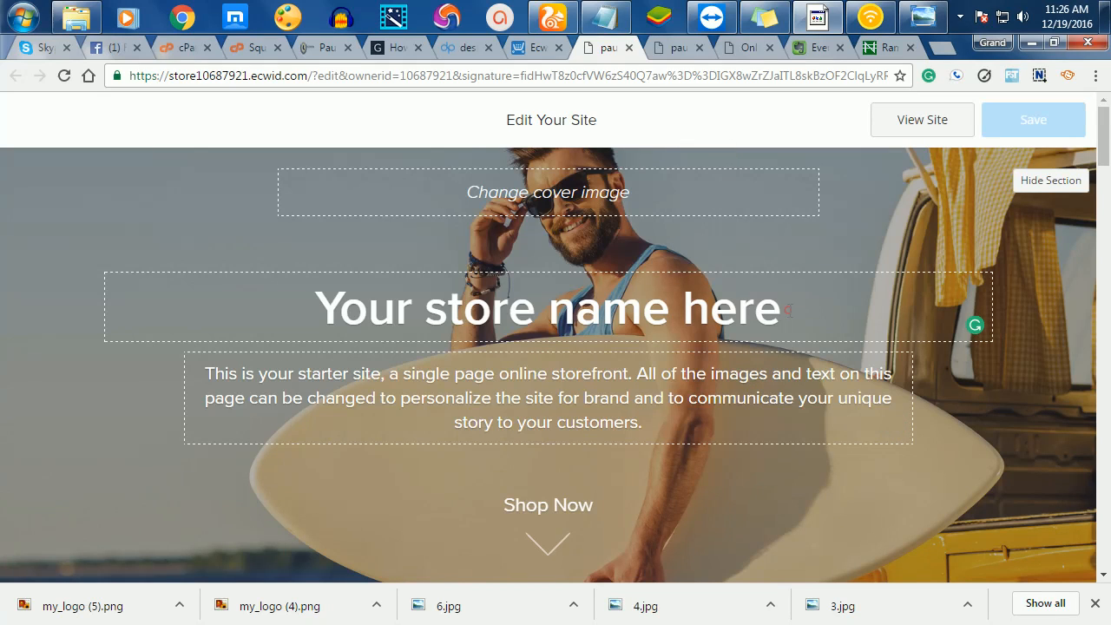
- Replace the 'Your store name here' heading with 'Paul Jumbo Shoe Store'
left_click_drag(785, 309, 328, 293)
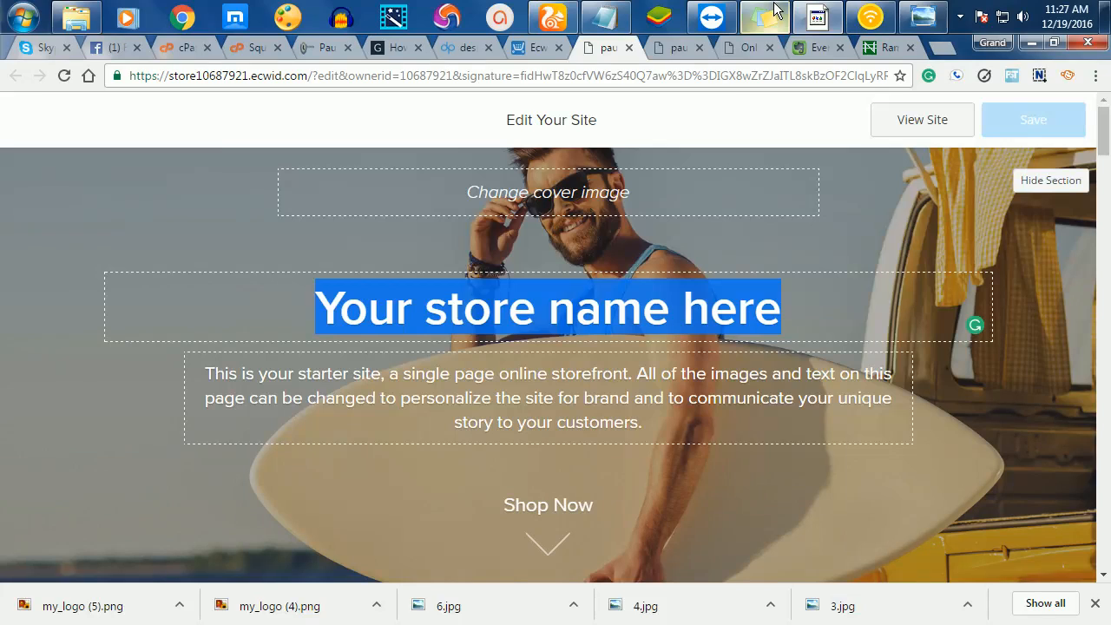
left_click(751, 313)
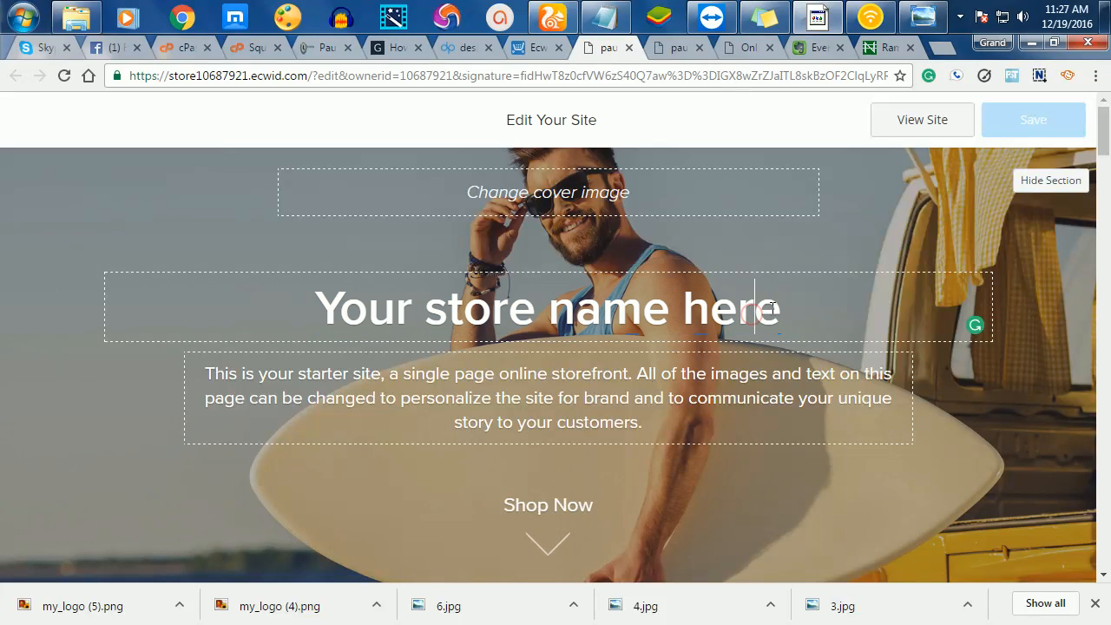
left_click_drag(769, 308, 291, 314)
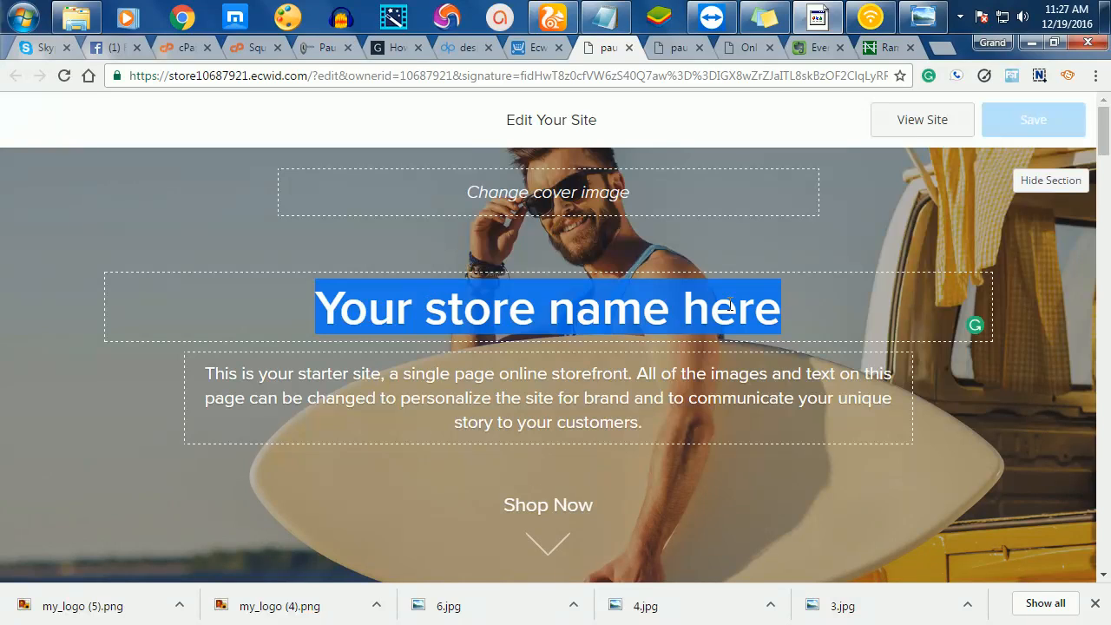
type("Pau")
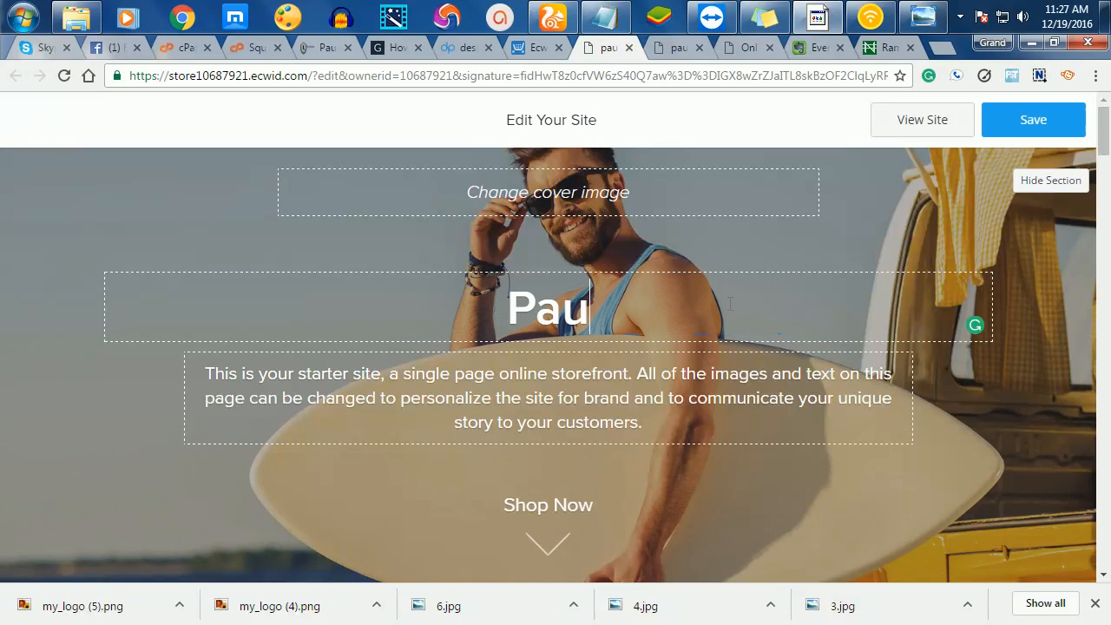
type("l J")
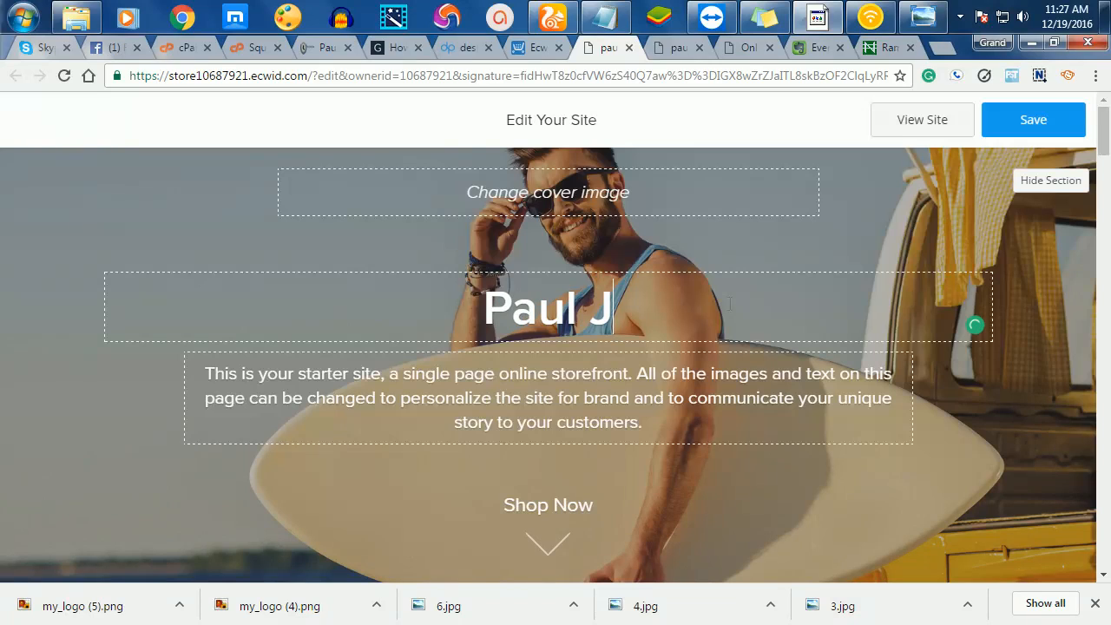
type("umbo ")
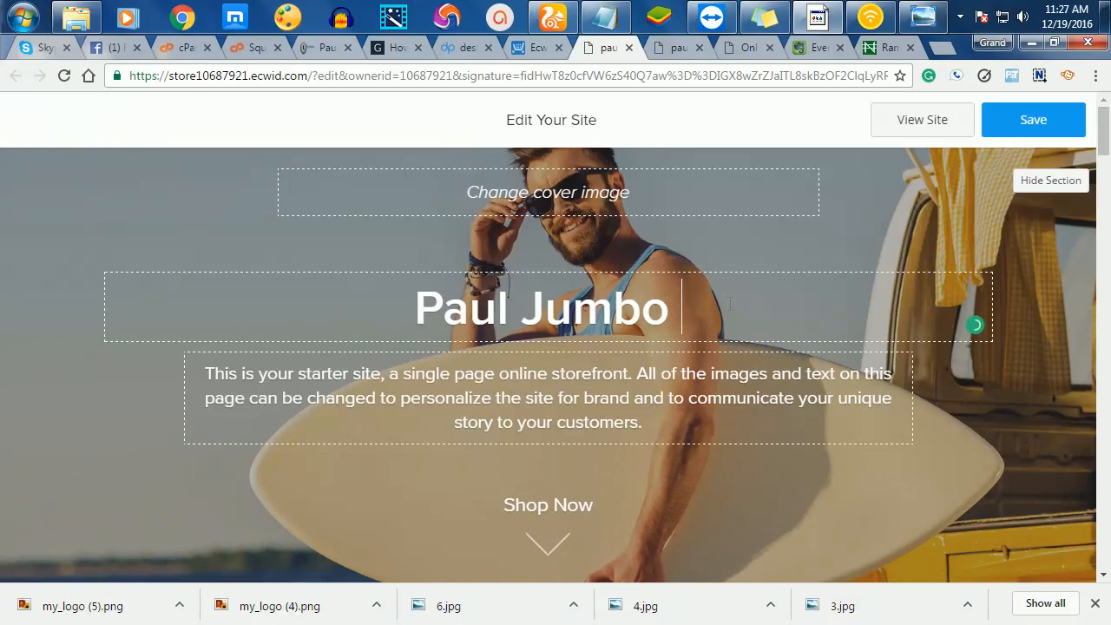
type("Shoe ")
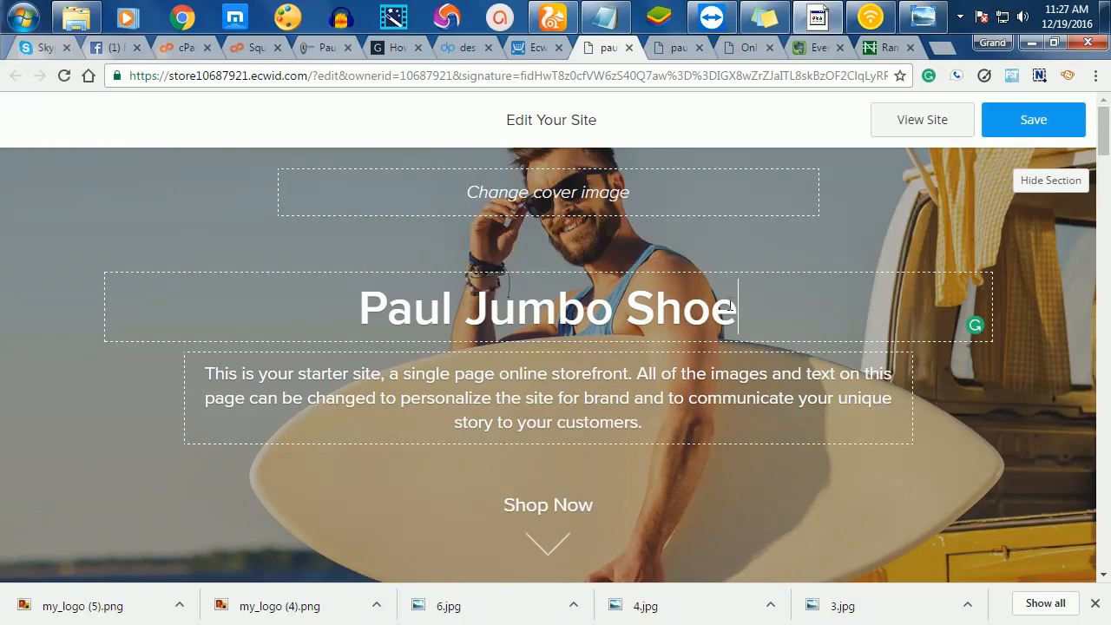
type("Store")
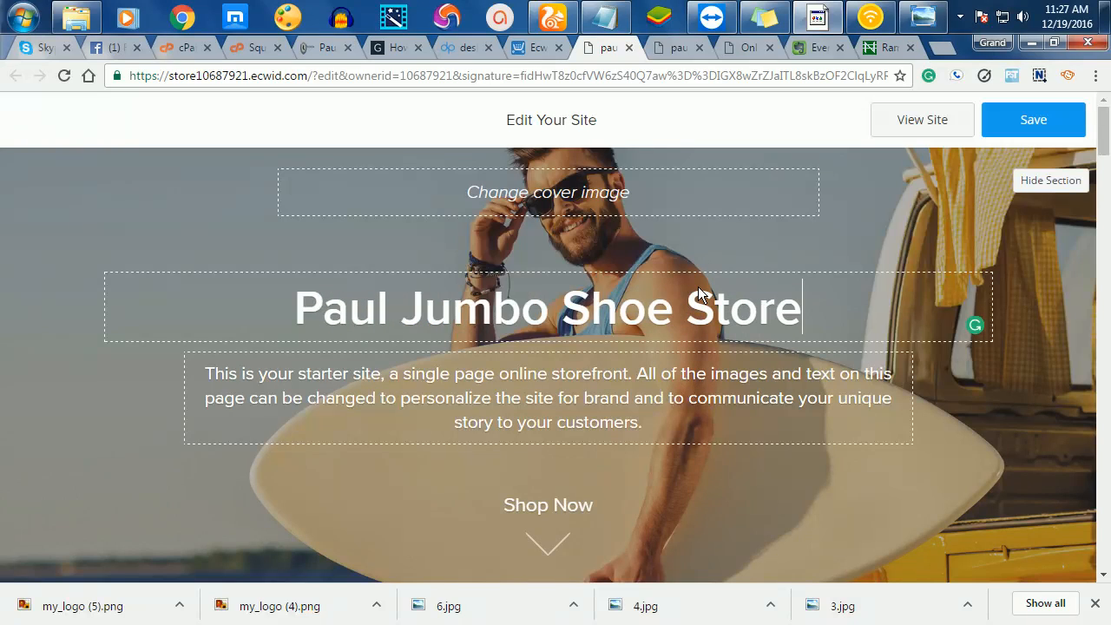
- Change the description to 'Welcome to the number one women shoe store in Ghana' and save
left_click_drag(646, 424, 209, 298)
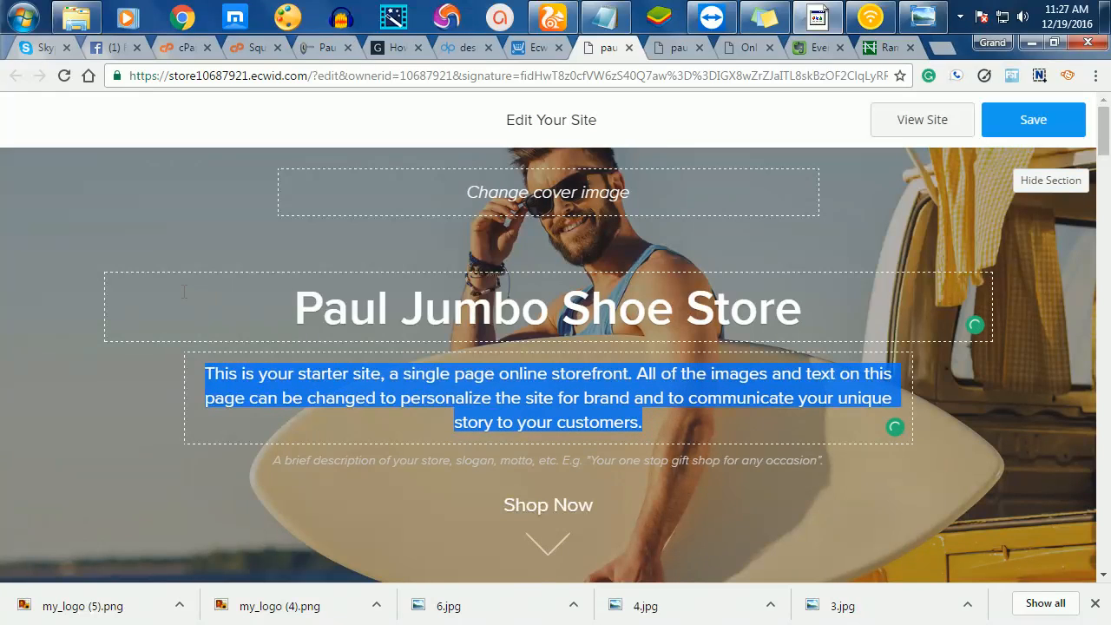
left_click_drag(639, 424, 78, 335)
type("Welcome to the number on")
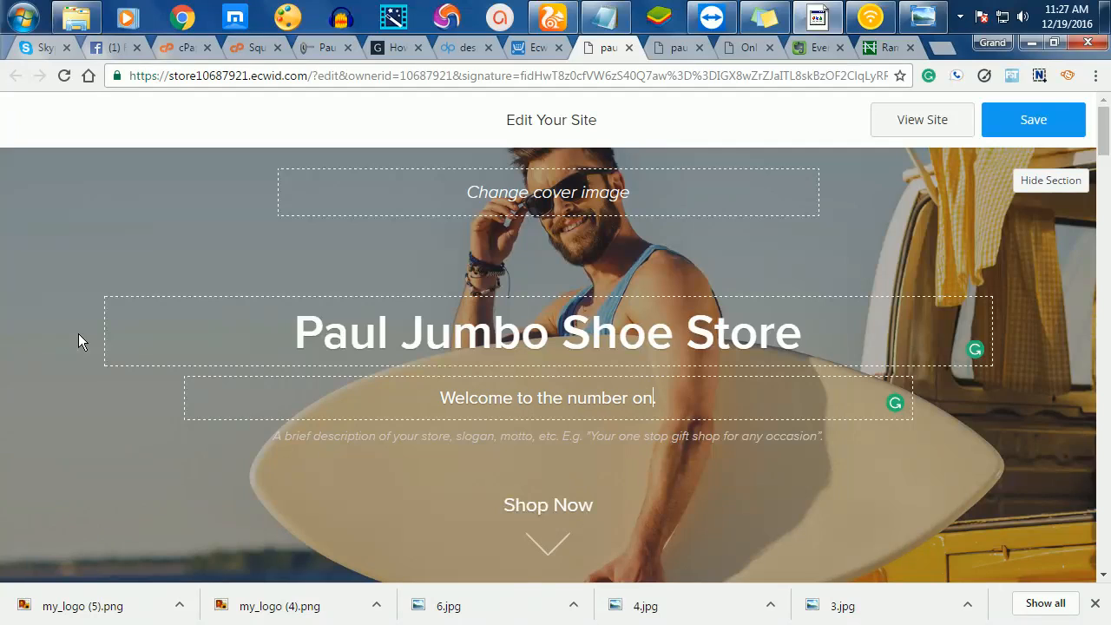
type("e women")
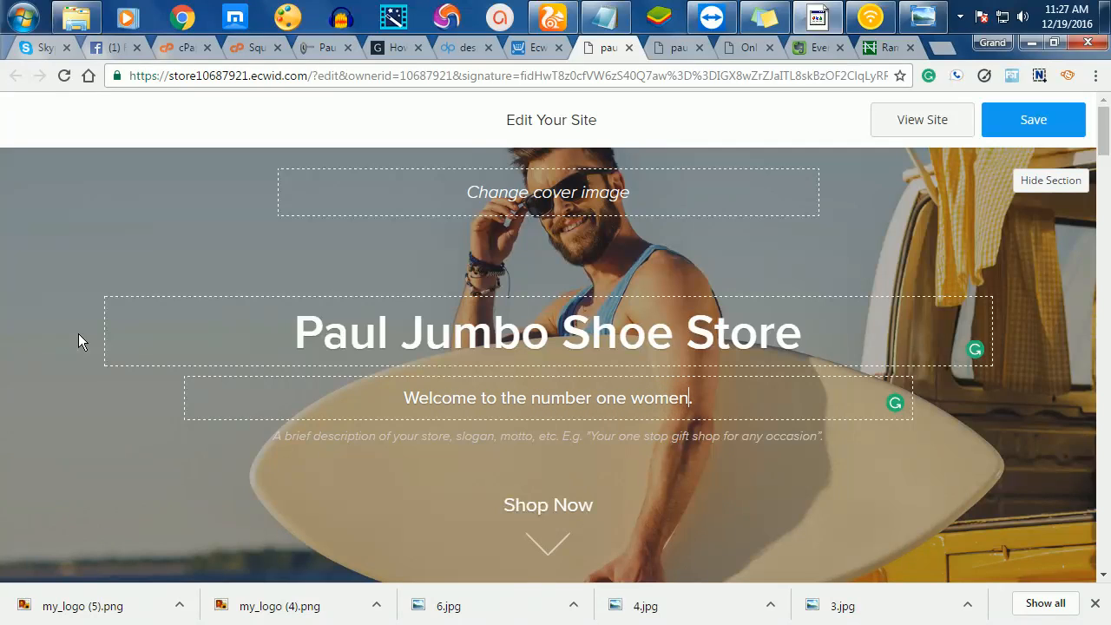
type(" sho")
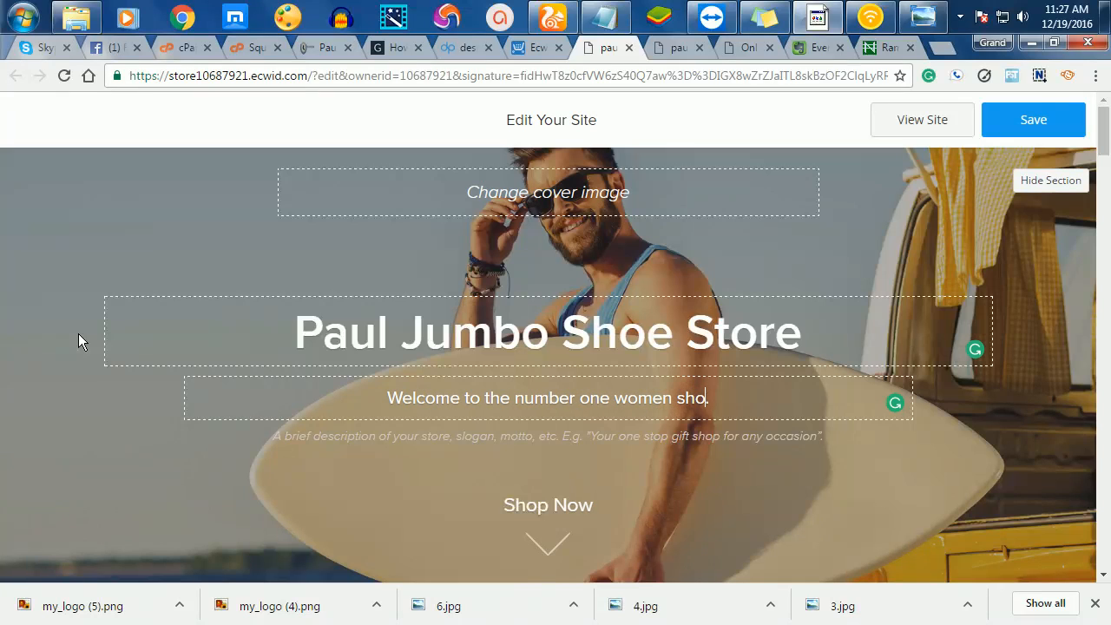
type("e store i")
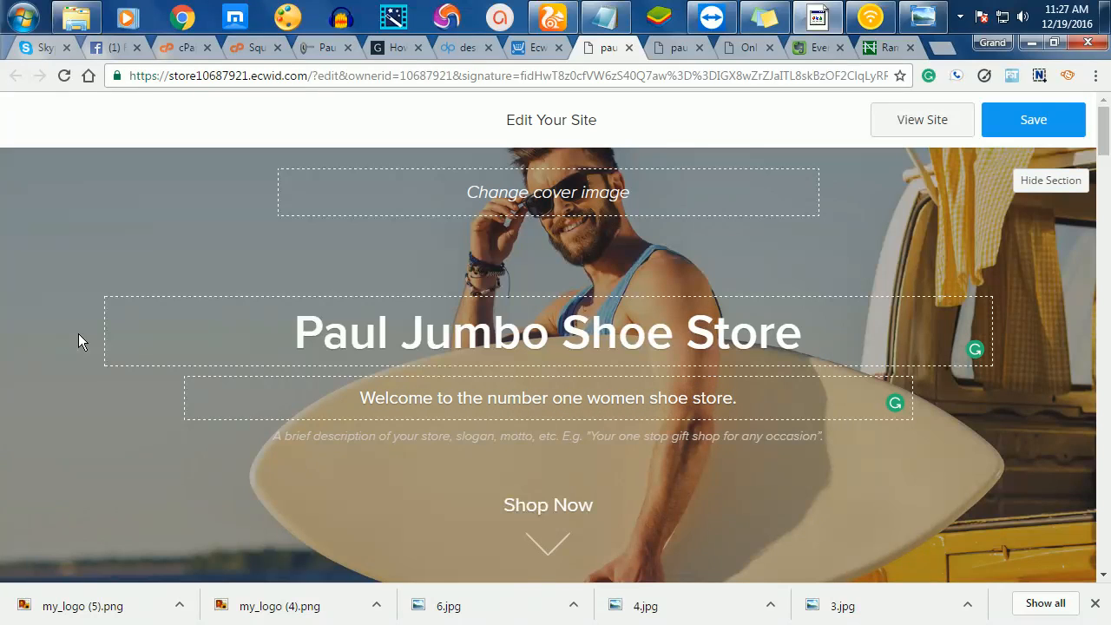
type("n Ghana")
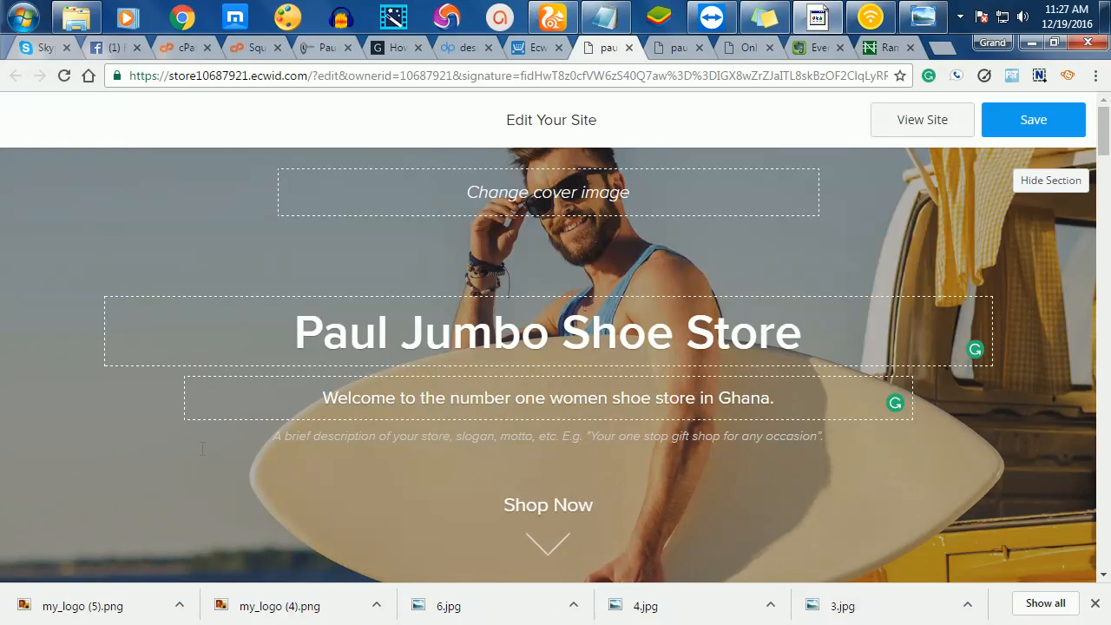
left_click(1044, 124)
- Set the cover image to photo 2 from G:\pauljumbo\shoes\woman shoes\4
left_click(558, 202)
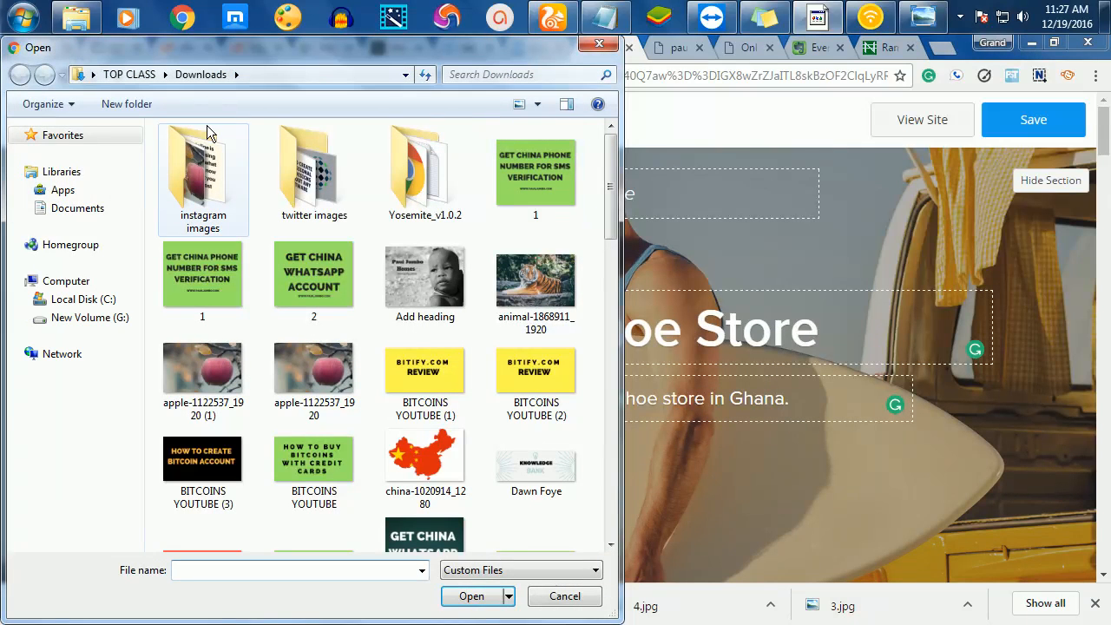
left_click(92, 319)
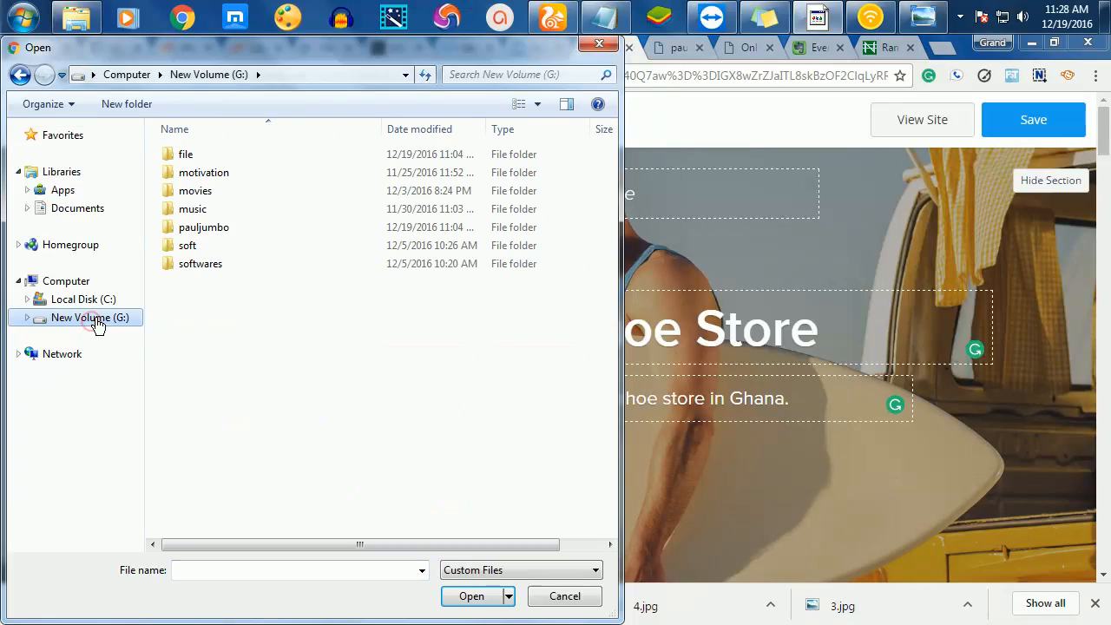
double_click(208, 231)
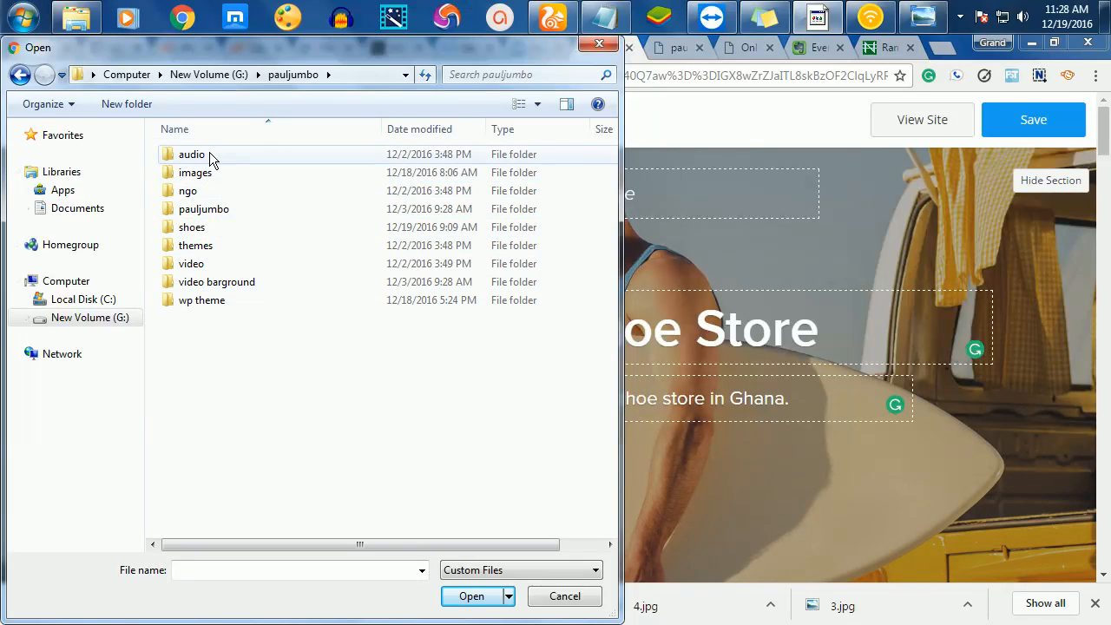
double_click(188, 229)
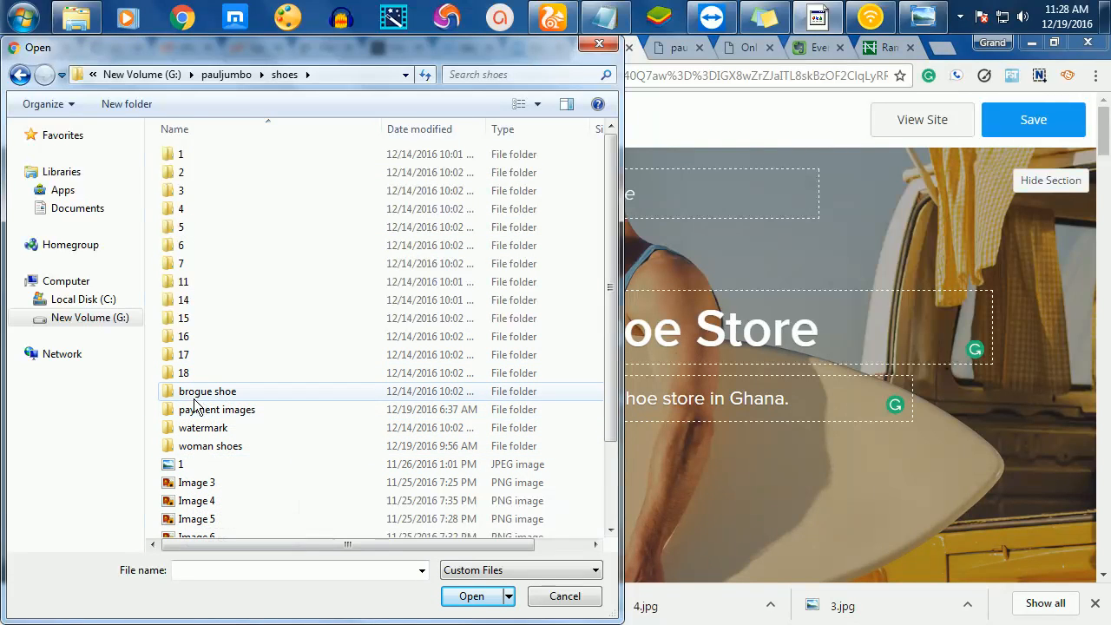
left_click(203, 448)
double_click(202, 448)
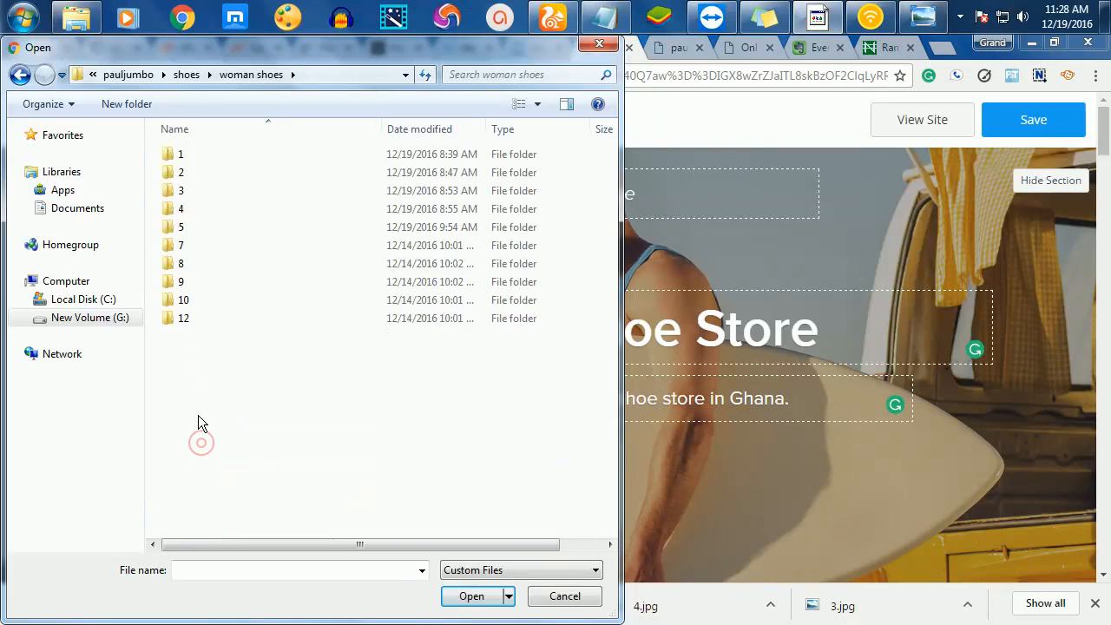
left_click(186, 210)
double_click(185, 209)
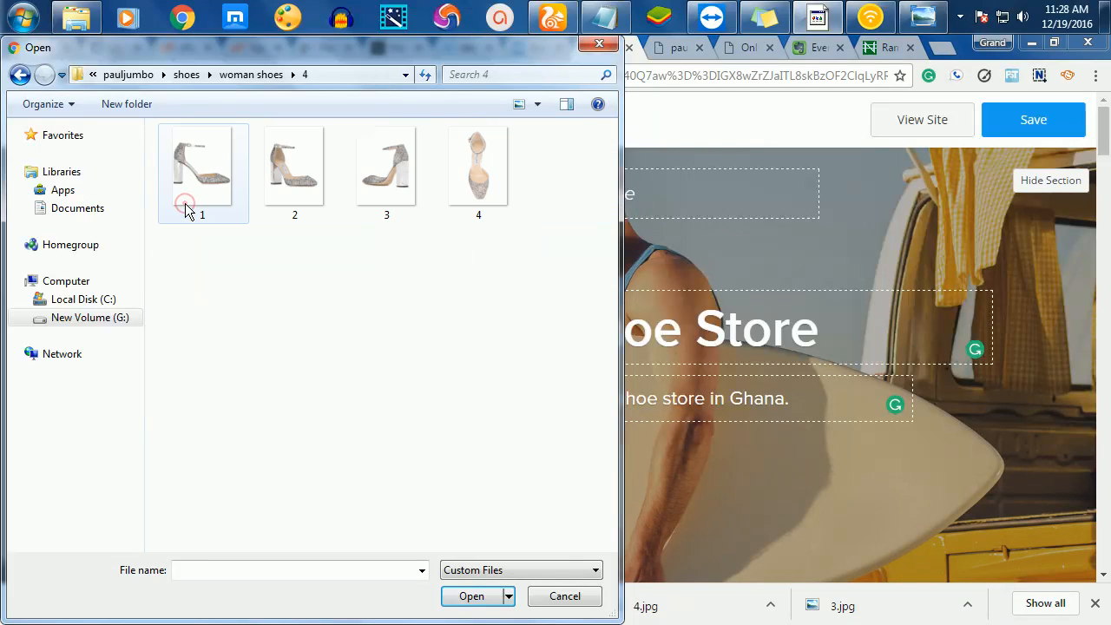
left_click(289, 176)
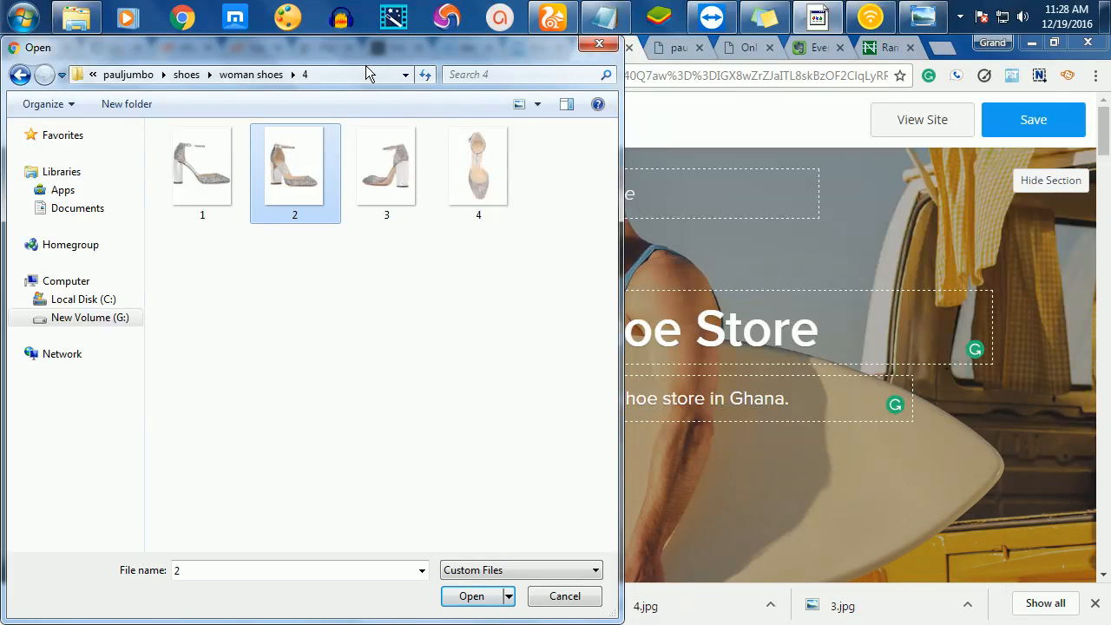
left_click_drag(364, 52, 562, 52)
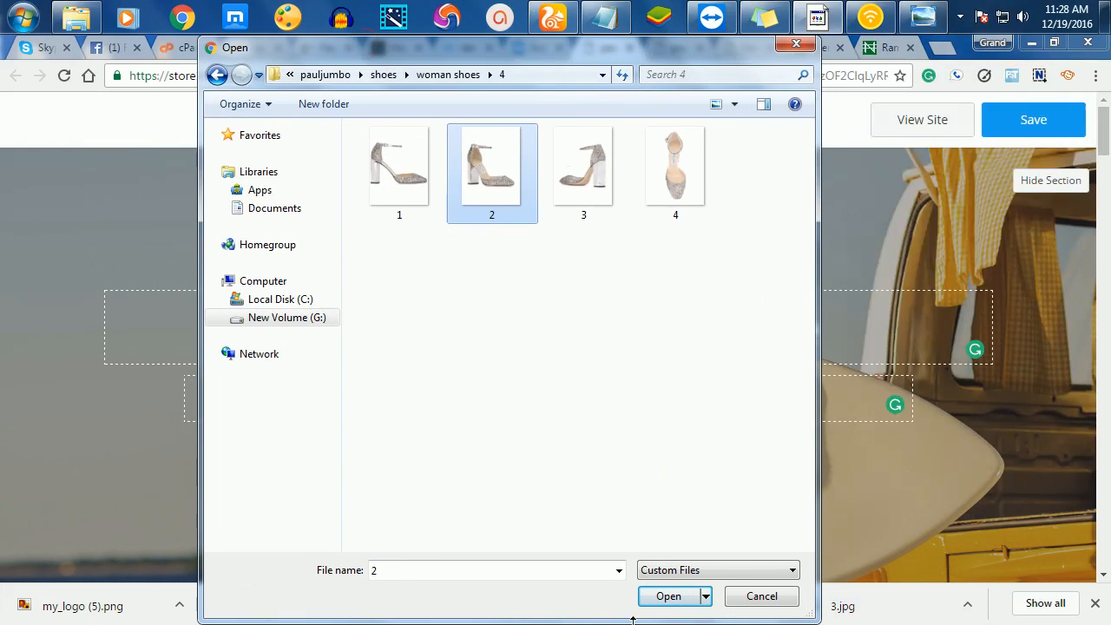
left_click(668, 597)
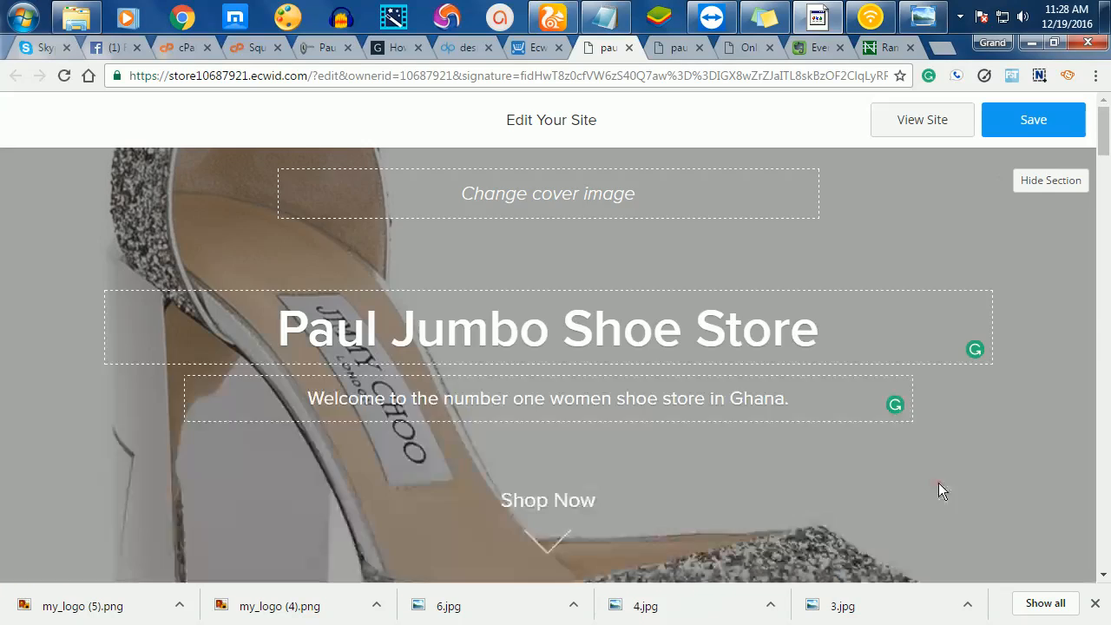
- Make a few drag adjustments in the Starter Site editor around the new cover image
left_click_drag(938, 482, 954, 318)
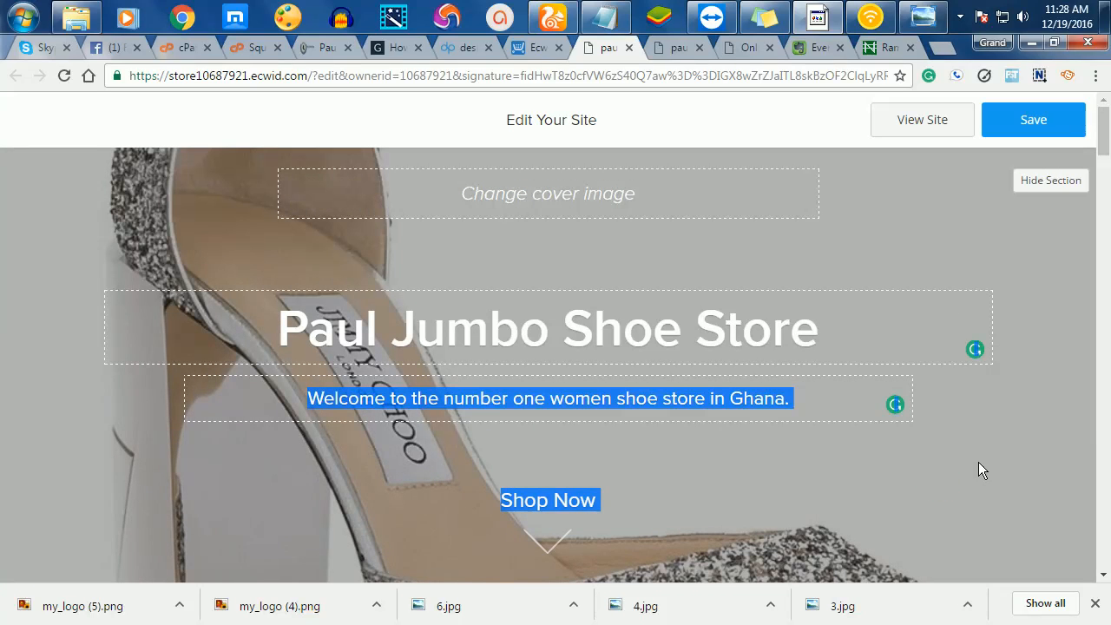
left_click_drag(1016, 440, 1048, 233)
left_click_drag(29, 200, 28, 123)
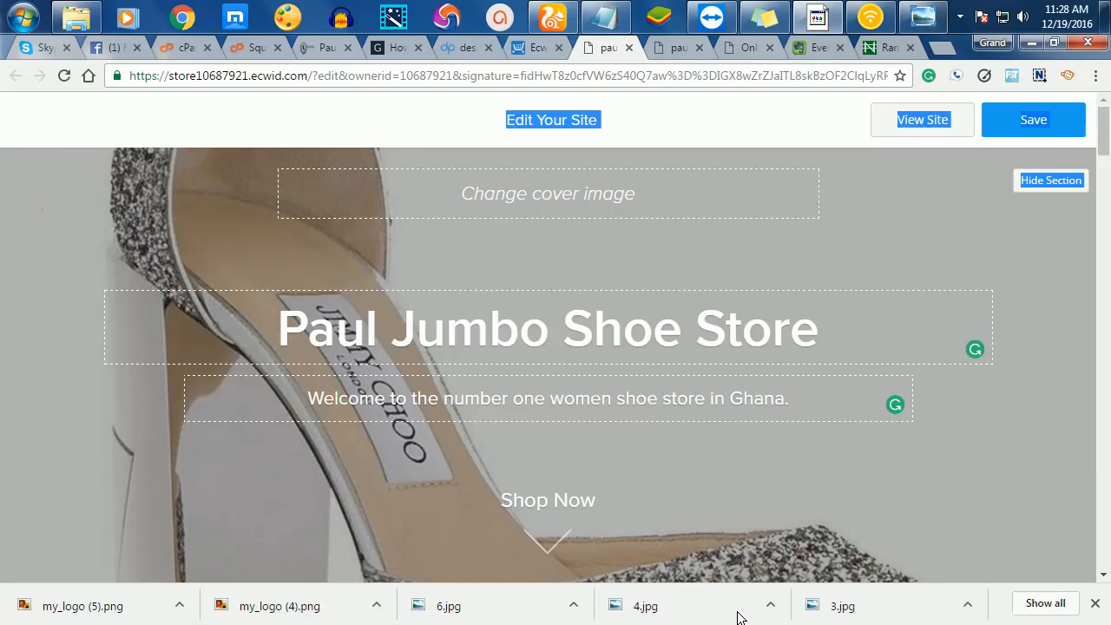
left_click_drag(927, 507, 954, 335)
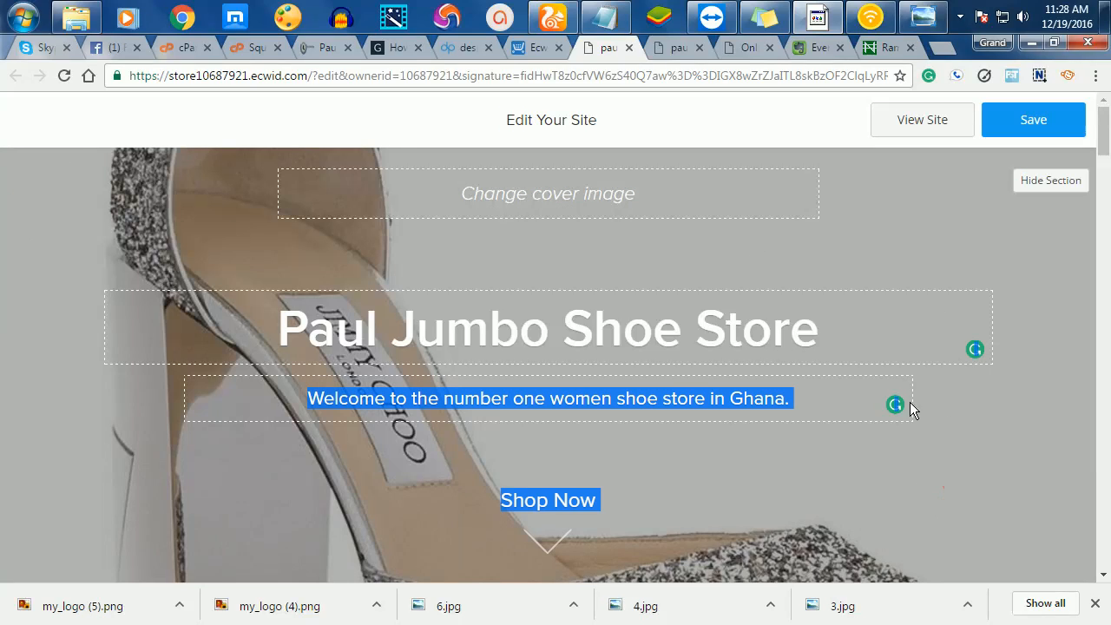
- Replace the cover with glitter heel photo 1 from folder 4 and save the site
left_click(549, 206)
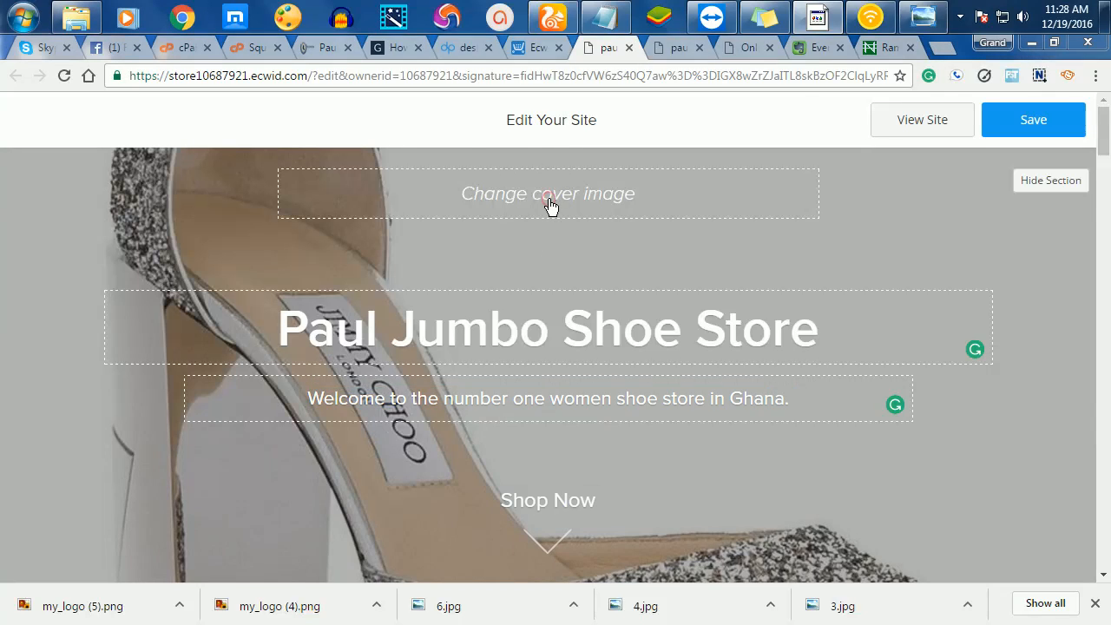
left_click(395, 169)
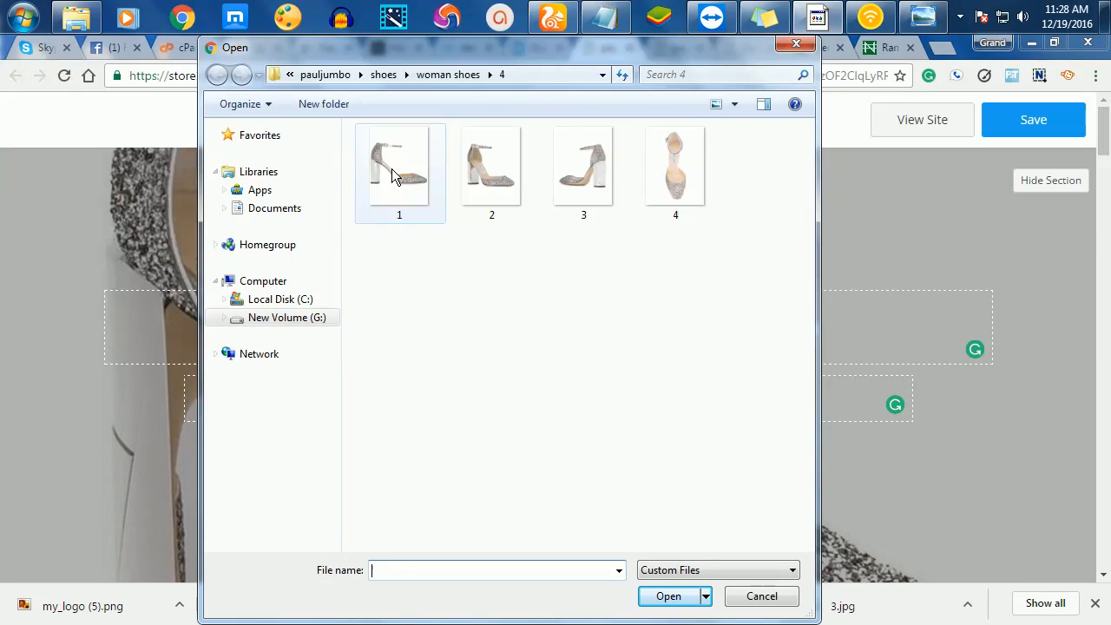
left_click(665, 598)
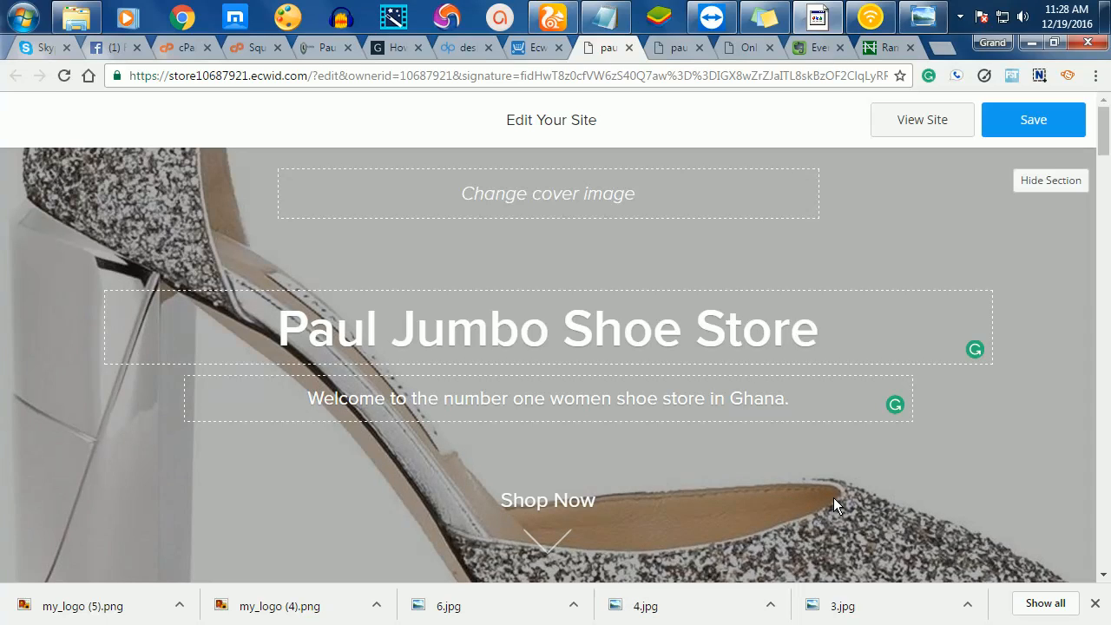
scroll(832, 498, "down", 3)
scroll(833, 497, "up", 3)
left_click(1028, 118)
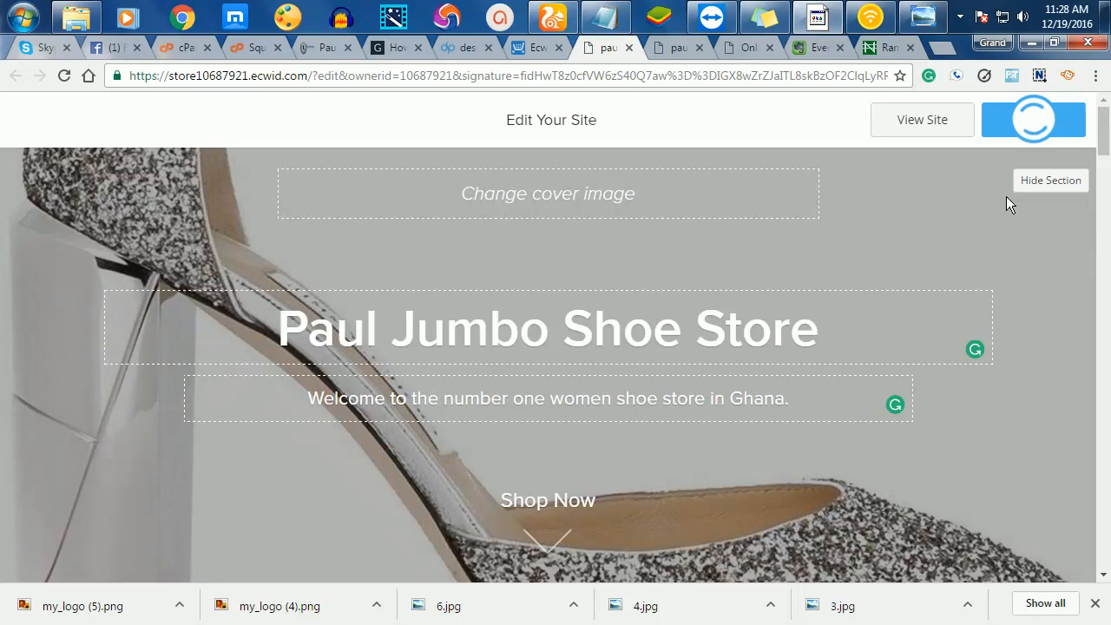
left_click(913, 127)
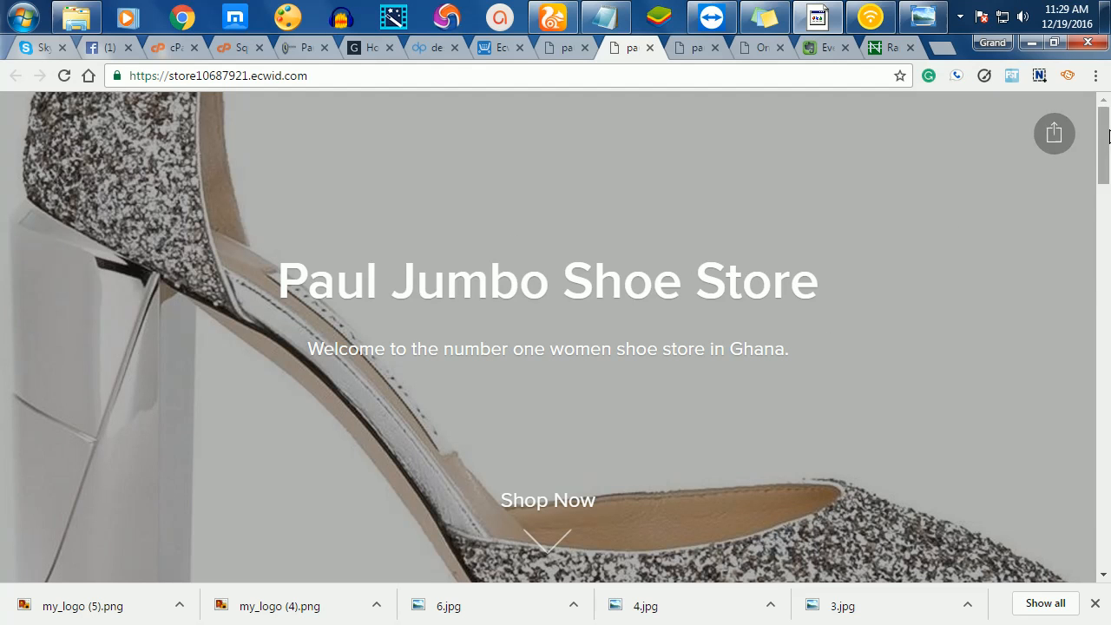
left_click_drag(1107, 184, 1104, 226)
left_click_drag(1106, 44, 1100, 7)
left_click_drag(1094, 94, 1077, 15)
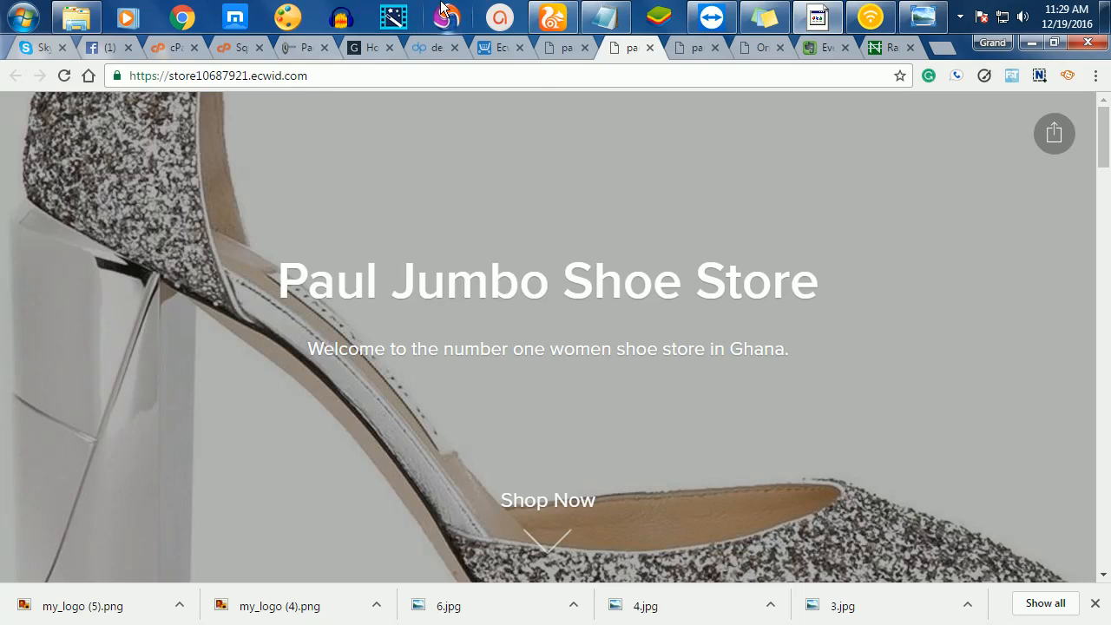
left_click(505, 48)
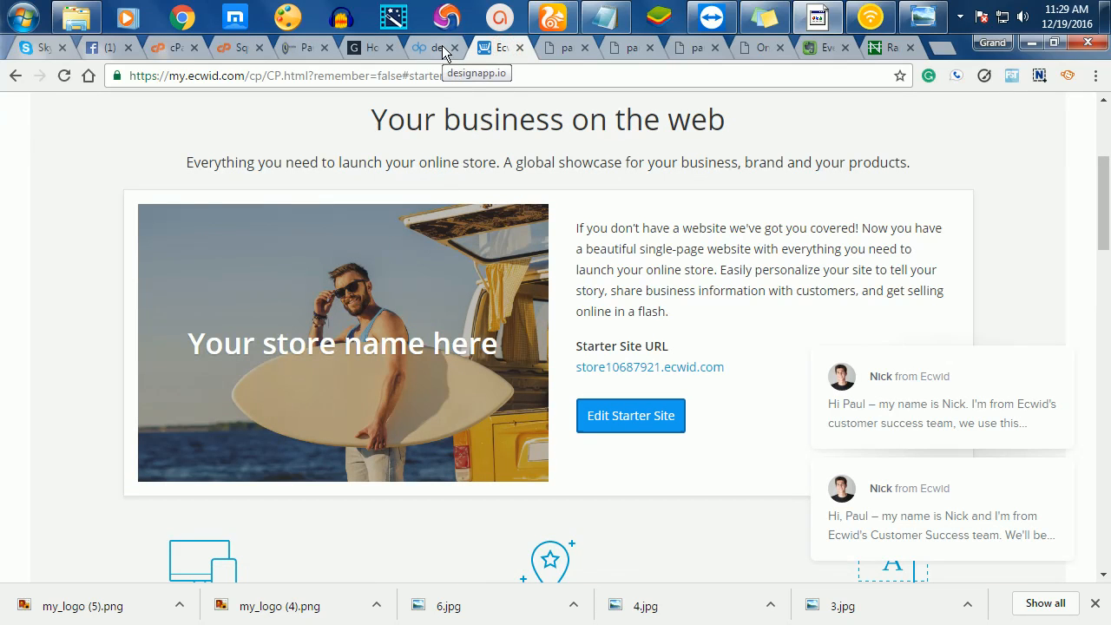
left_click(554, 48)
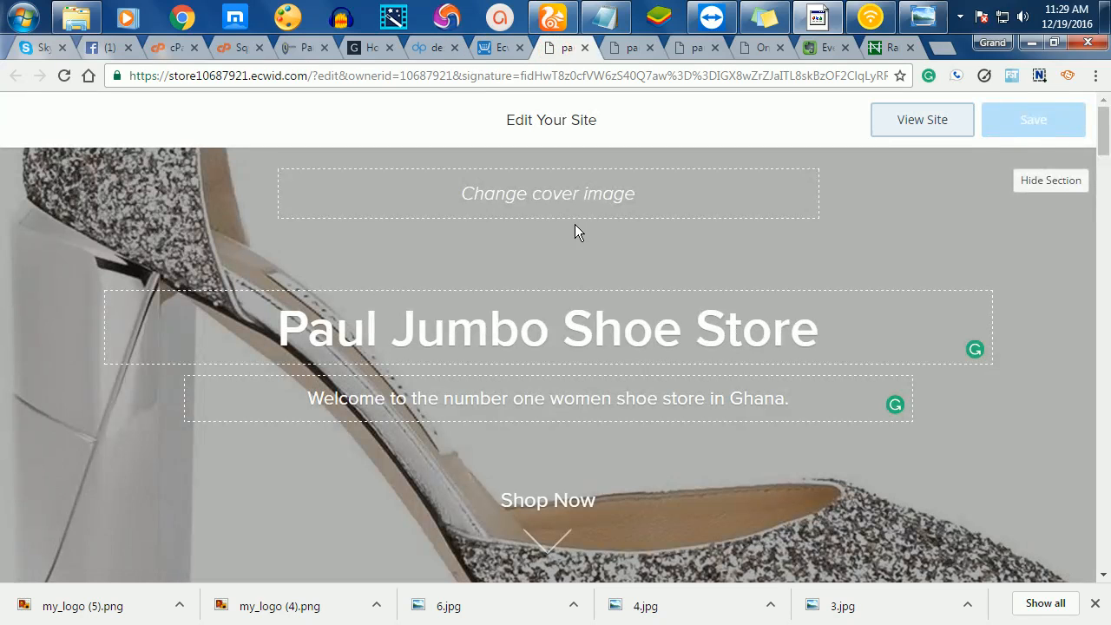
- Browse woman shoes folders 5, 7 and 2 for a new cover photo
left_click(562, 198)
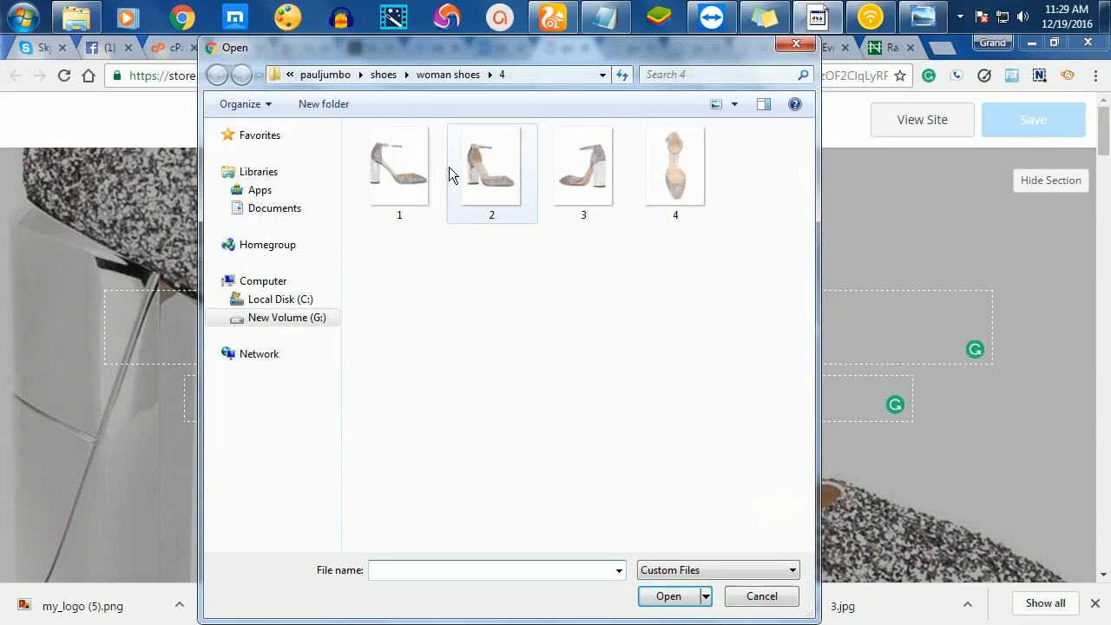
left_click(458, 74)
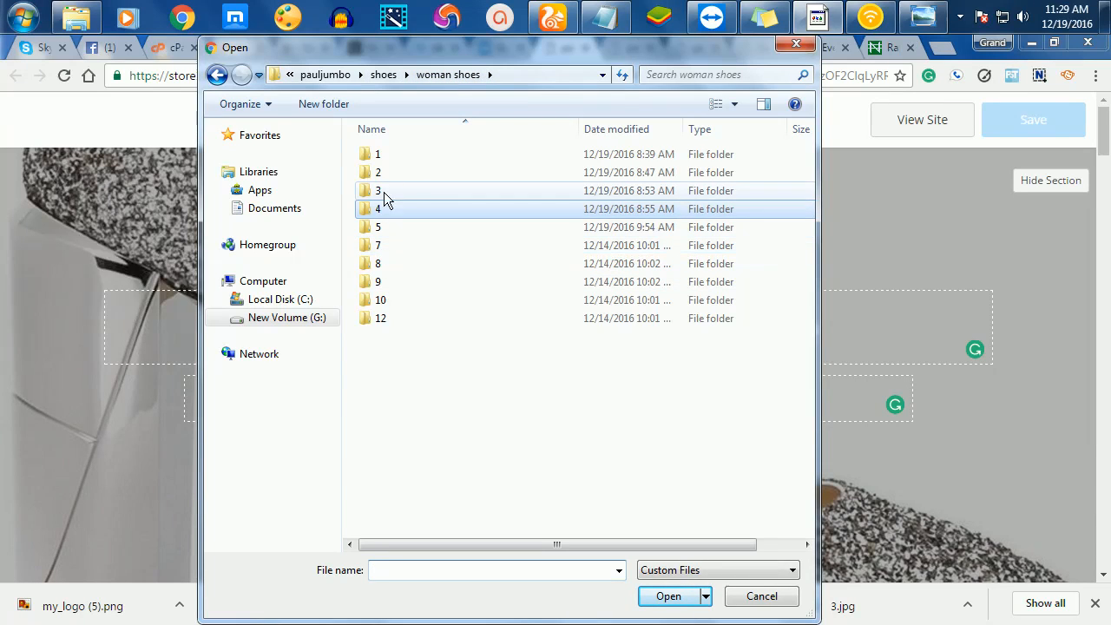
double_click(379, 226)
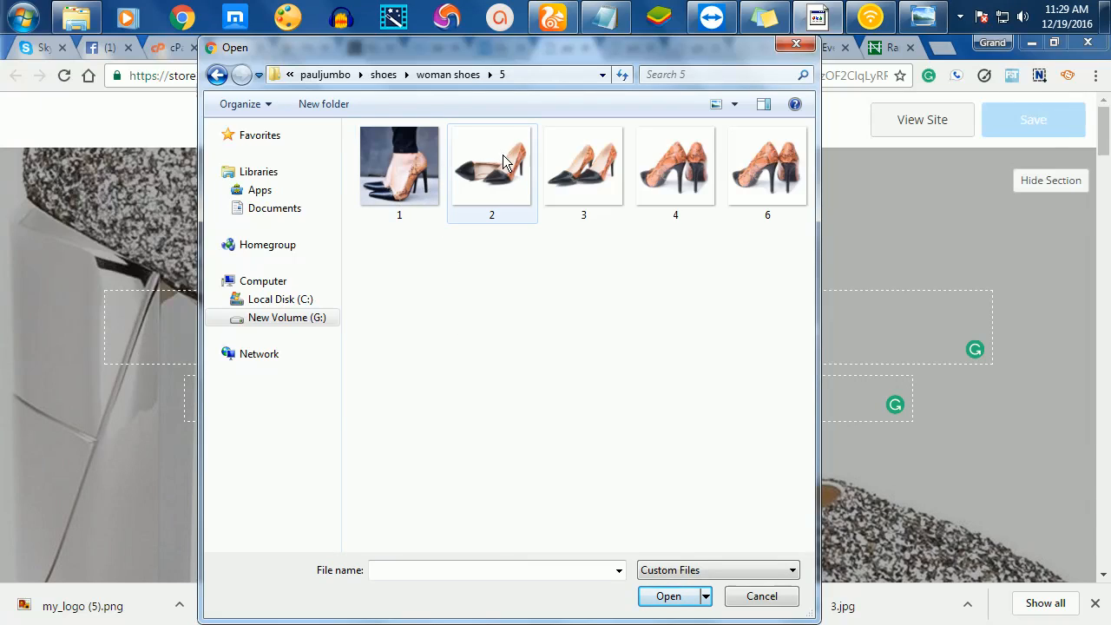
left_click(217, 75)
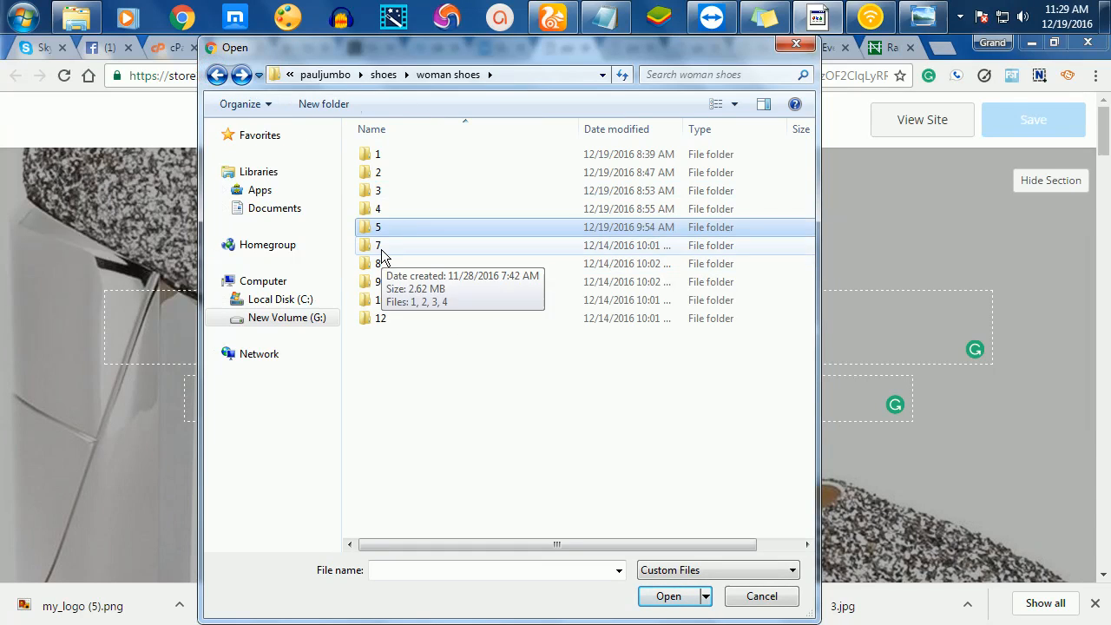
double_click(381, 248)
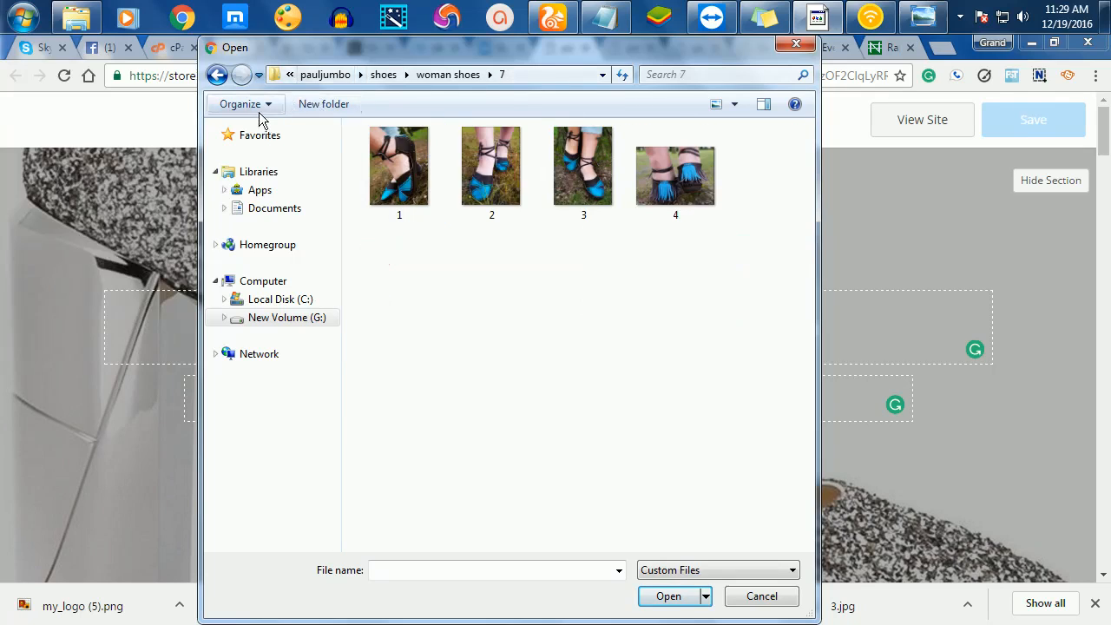
left_click(218, 74)
double_click(374, 173)
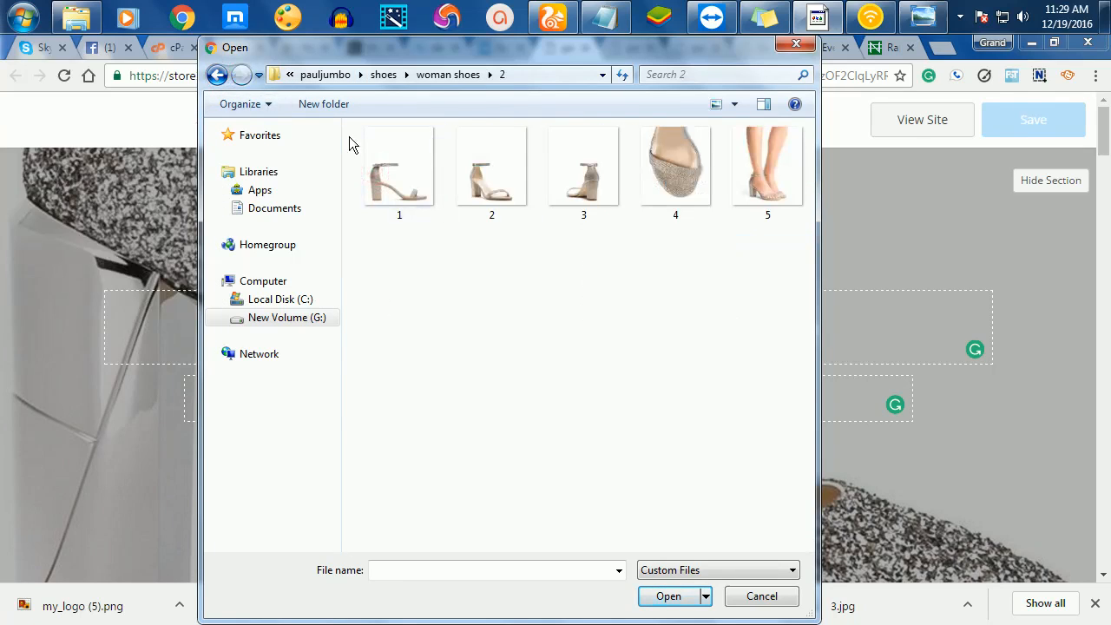
left_click(217, 75)
- Set black patent heel photo 1 from folder 1 as the cover, then reopen the cover picker
left_click(392, 153)
double_click(392, 153)
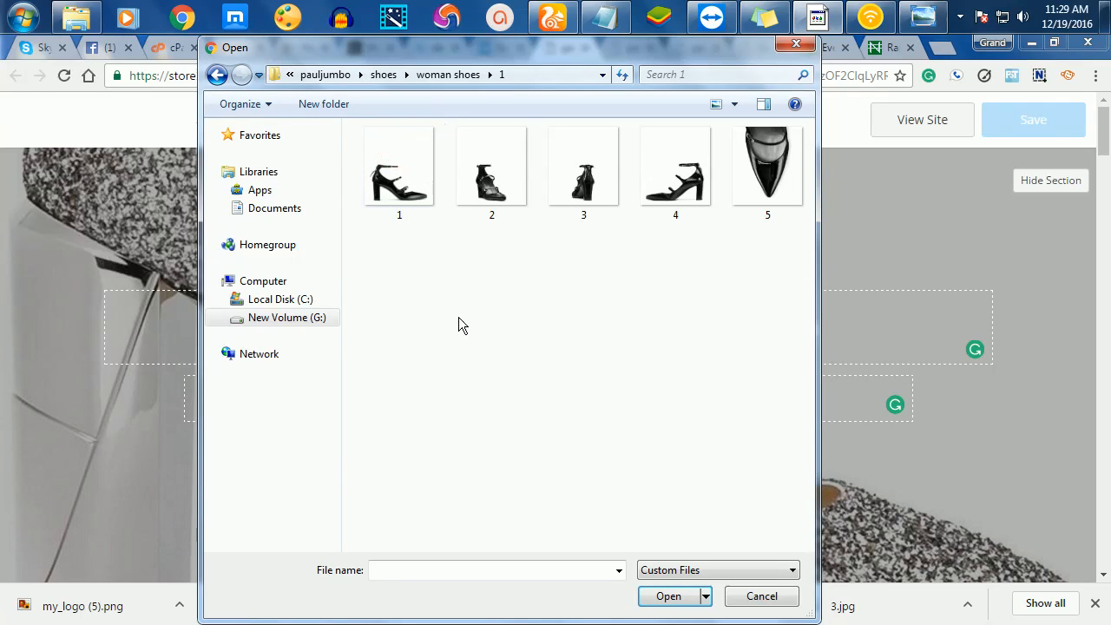
left_click(378, 193)
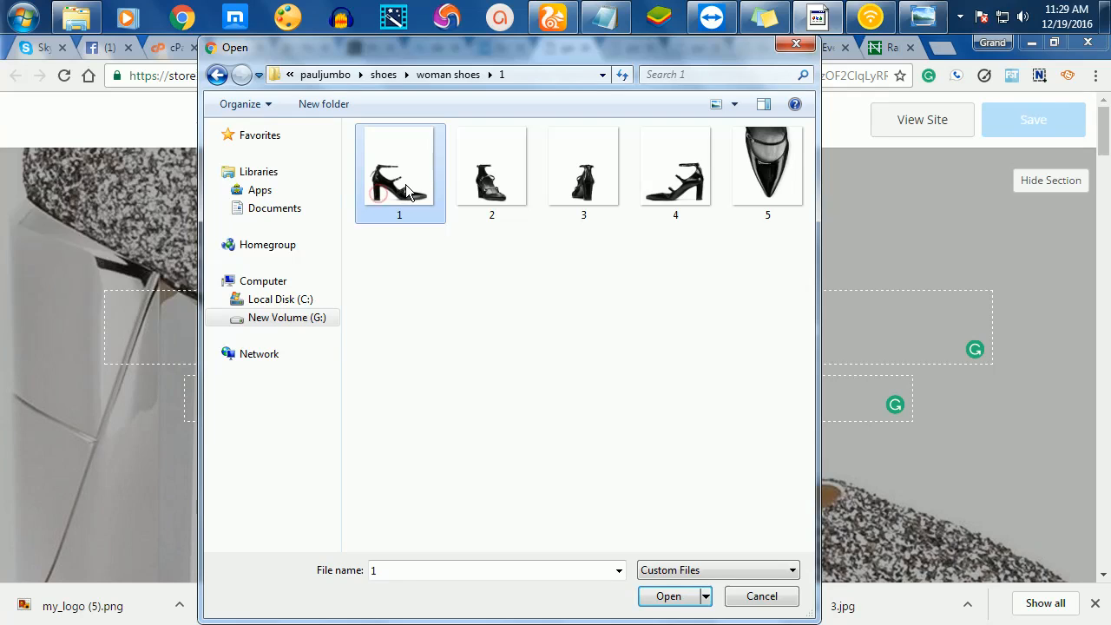
left_click(666, 597)
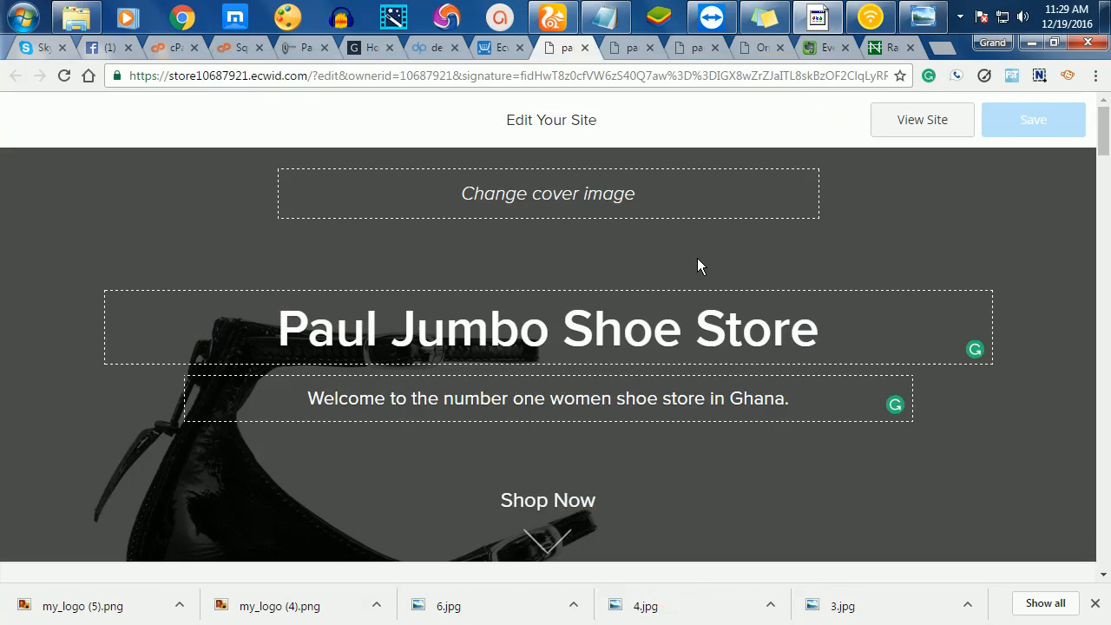
left_click_drag(615, 523, 685, 303)
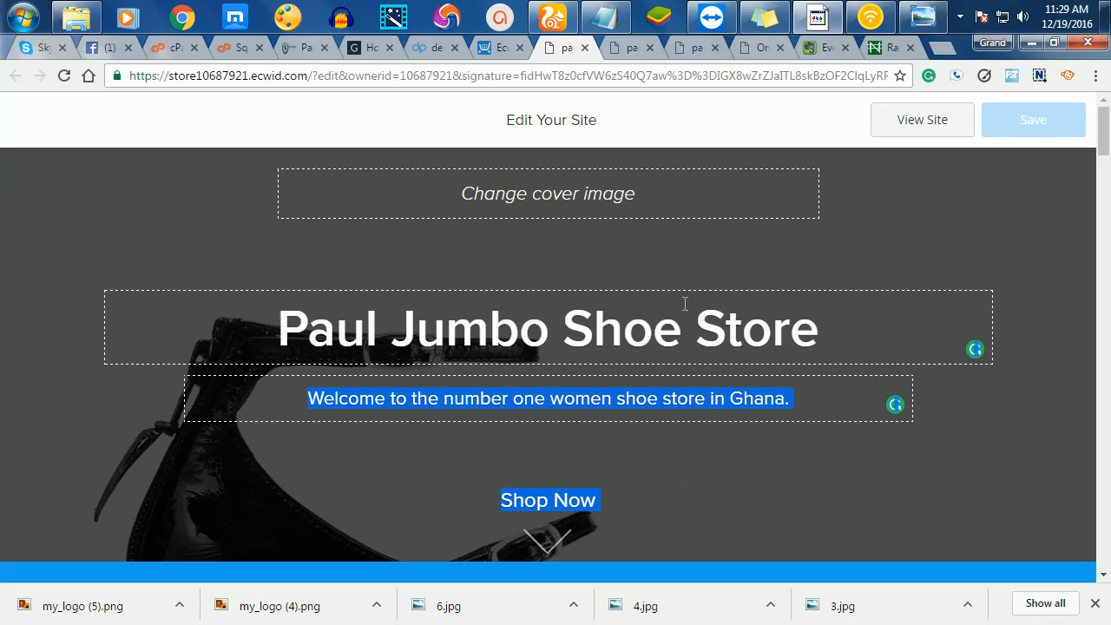
left_click(545, 195)
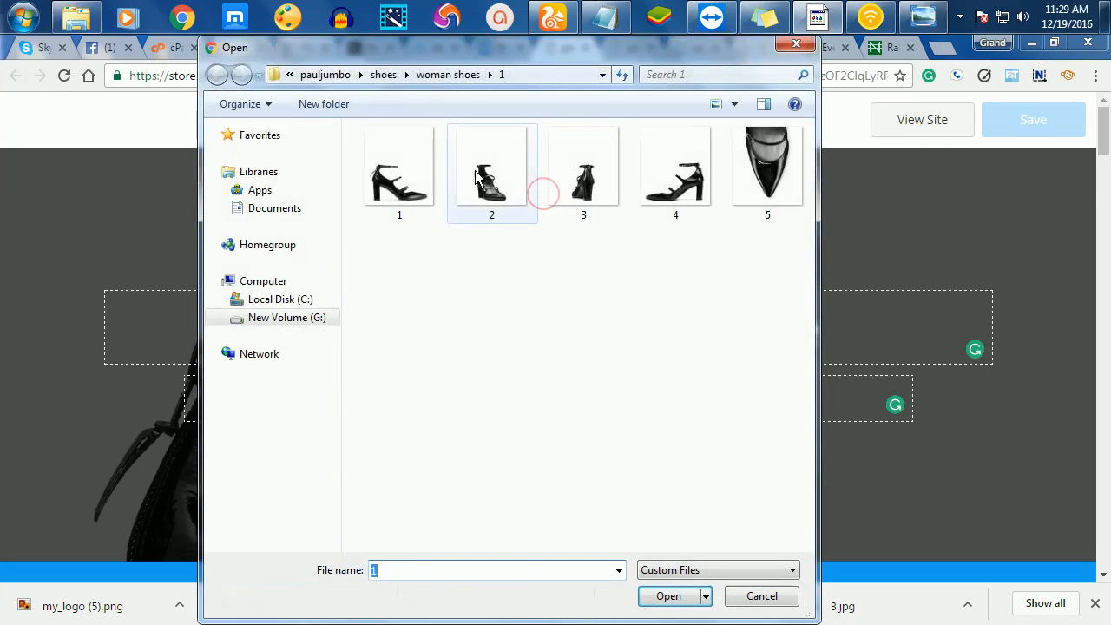
- Navigate the cover picker to woman shoes folder 4 with the glittery heels
left_click(385, 76)
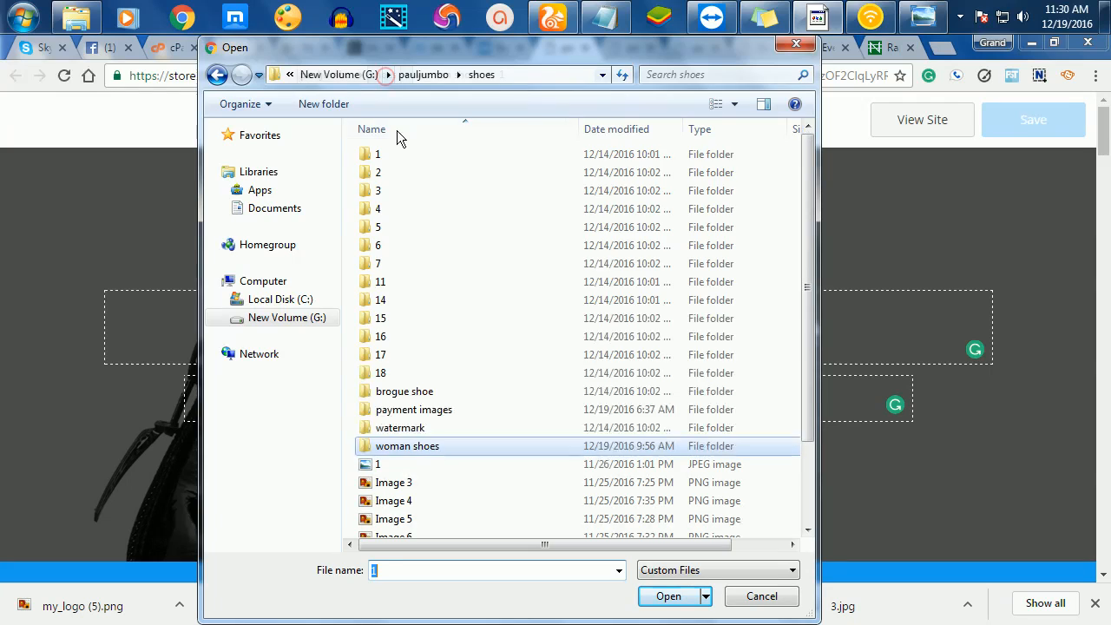
left_click(386, 210)
double_click(386, 210)
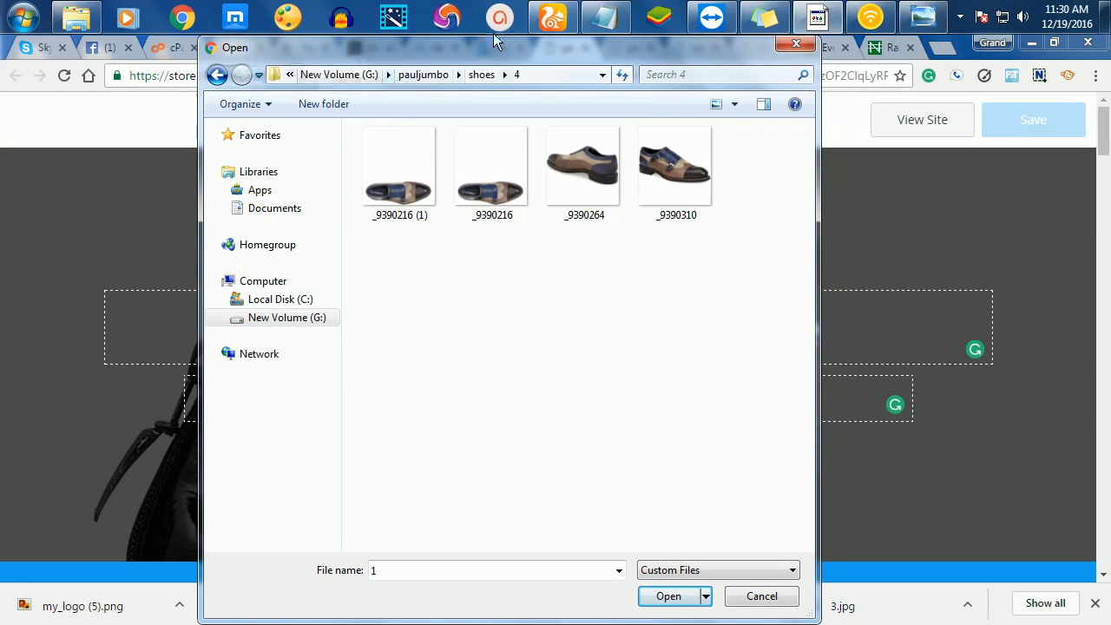
left_click(483, 77)
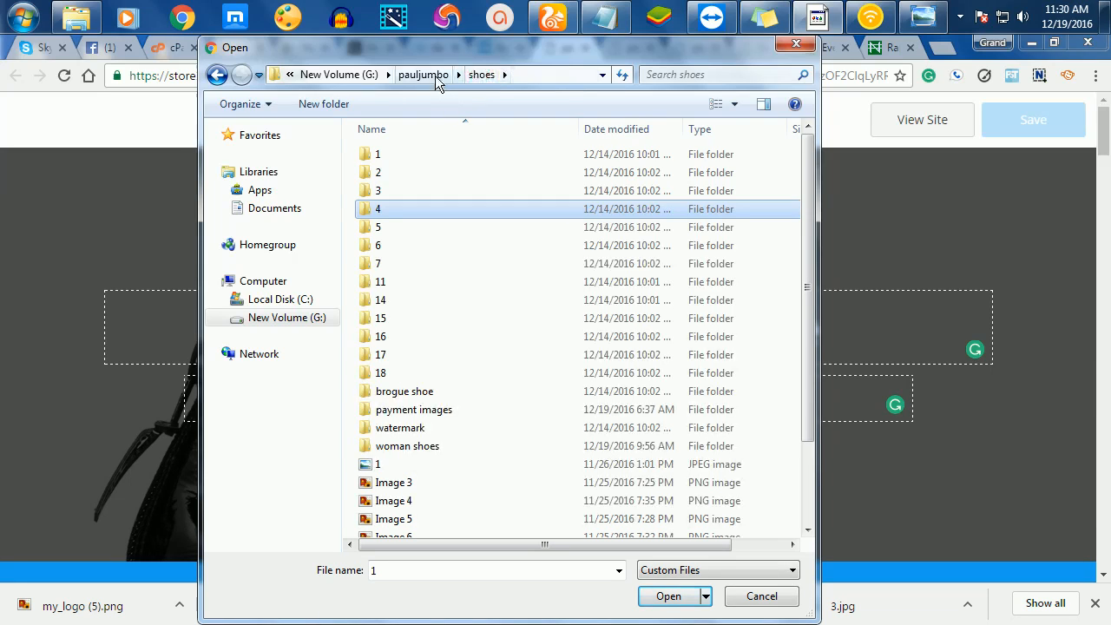
left_click(395, 447)
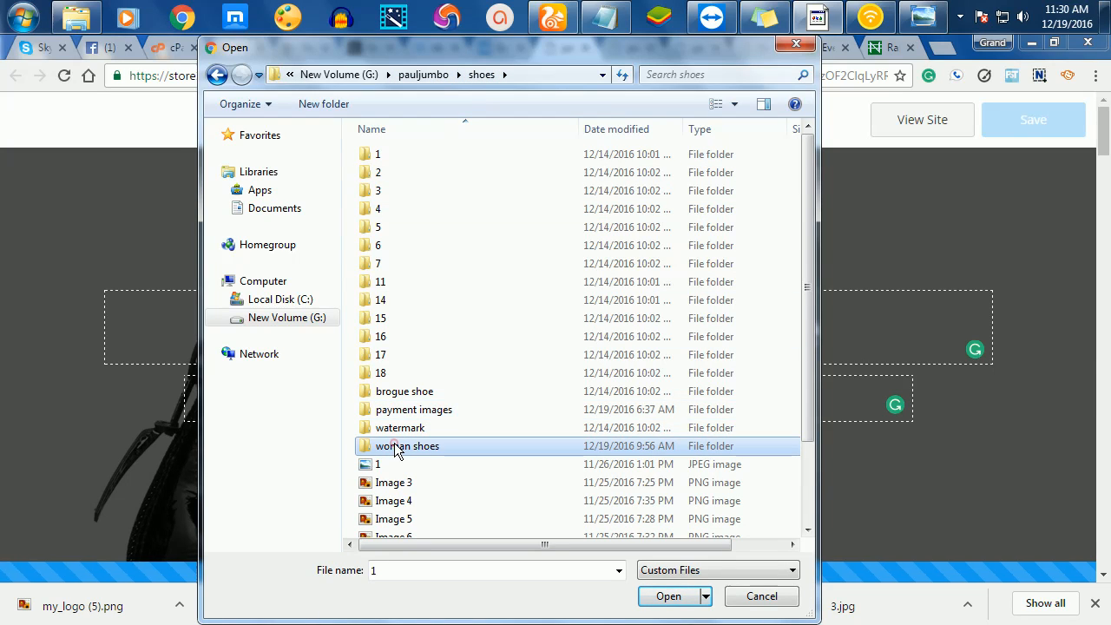
double_click(395, 447)
left_click(393, 211)
double_click(394, 211)
- Upload glitter heel photo 1 as the cover image
left_click(487, 184)
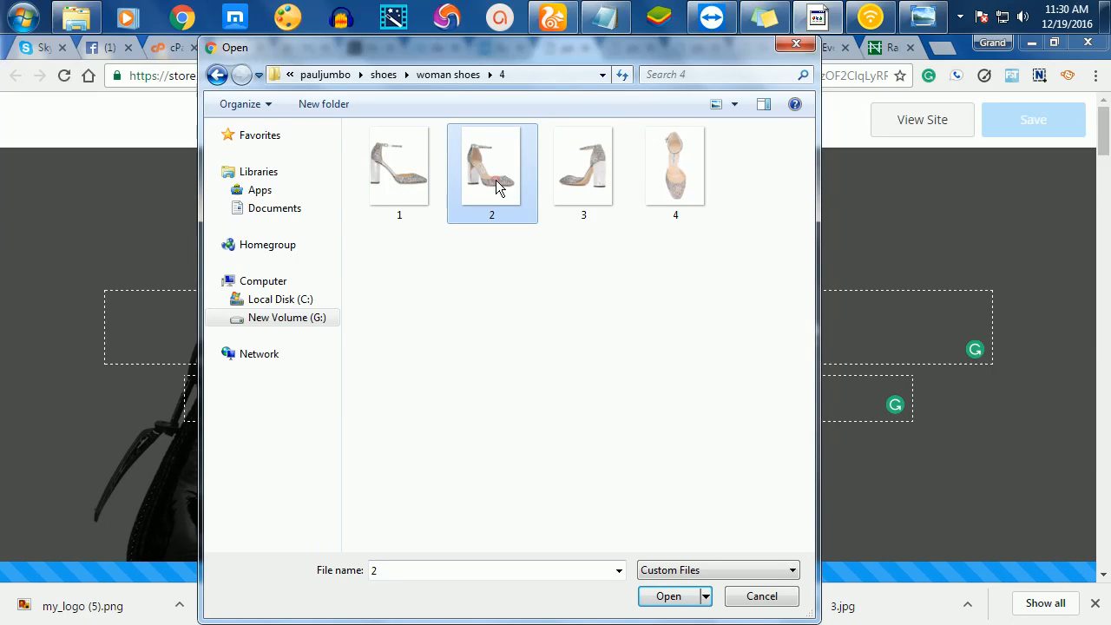
left_click(400, 165)
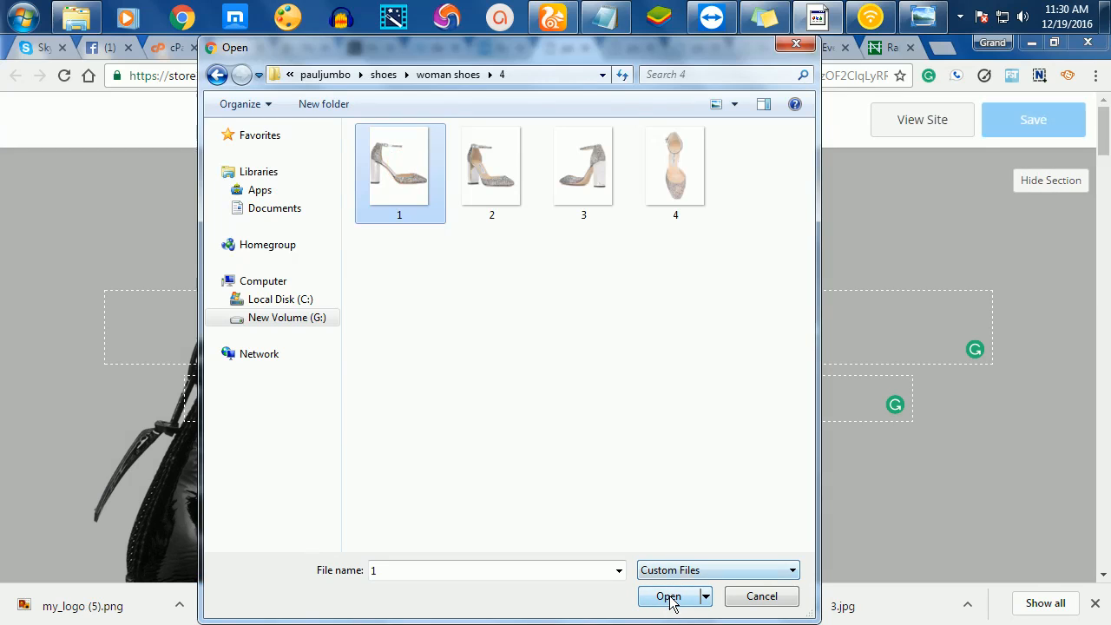
left_click(667, 596)
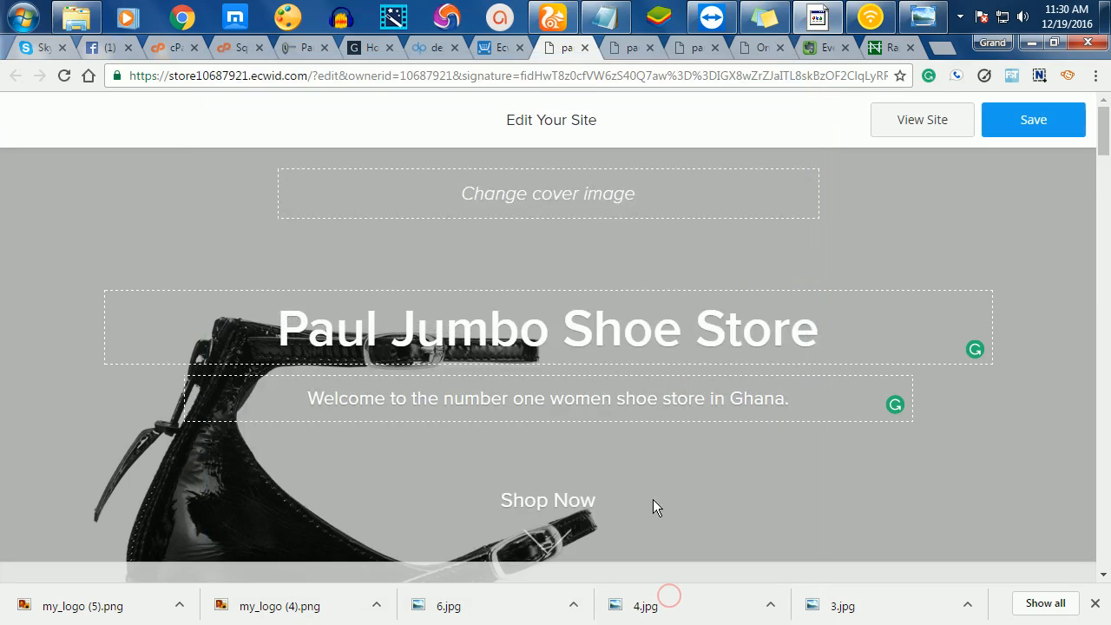
scroll(801, 415, "down", 1)
scroll(742, 351, "up", 1)
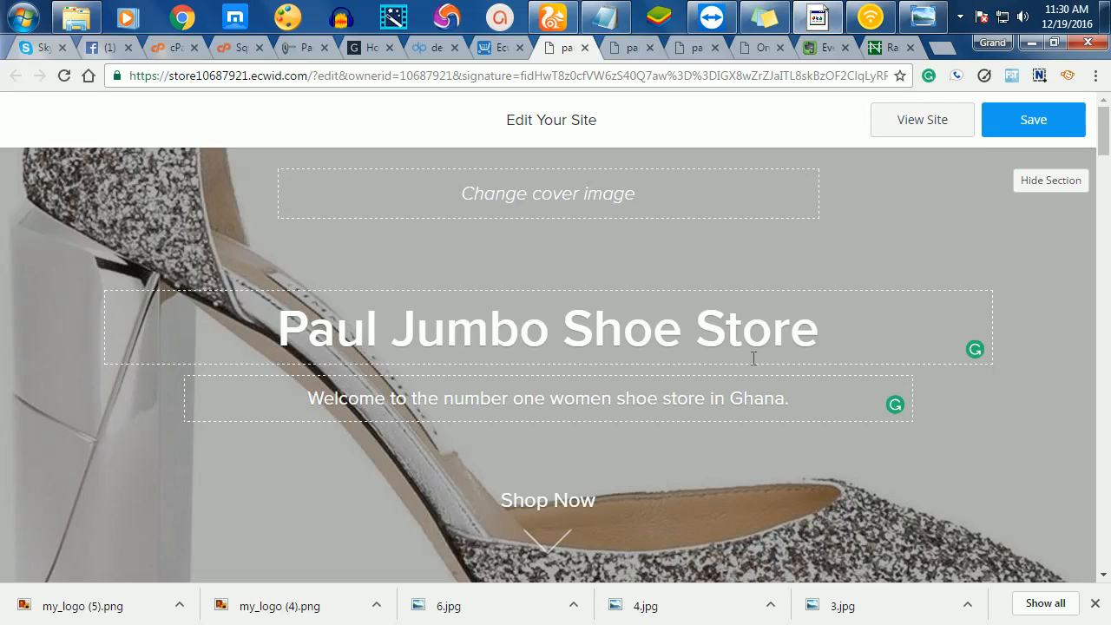
scroll(751, 374, "down", 2)
scroll(808, 238, "up", 1)
- Save the site, then add my_logo (5) from Downloads as the store logo
left_click(1031, 121)
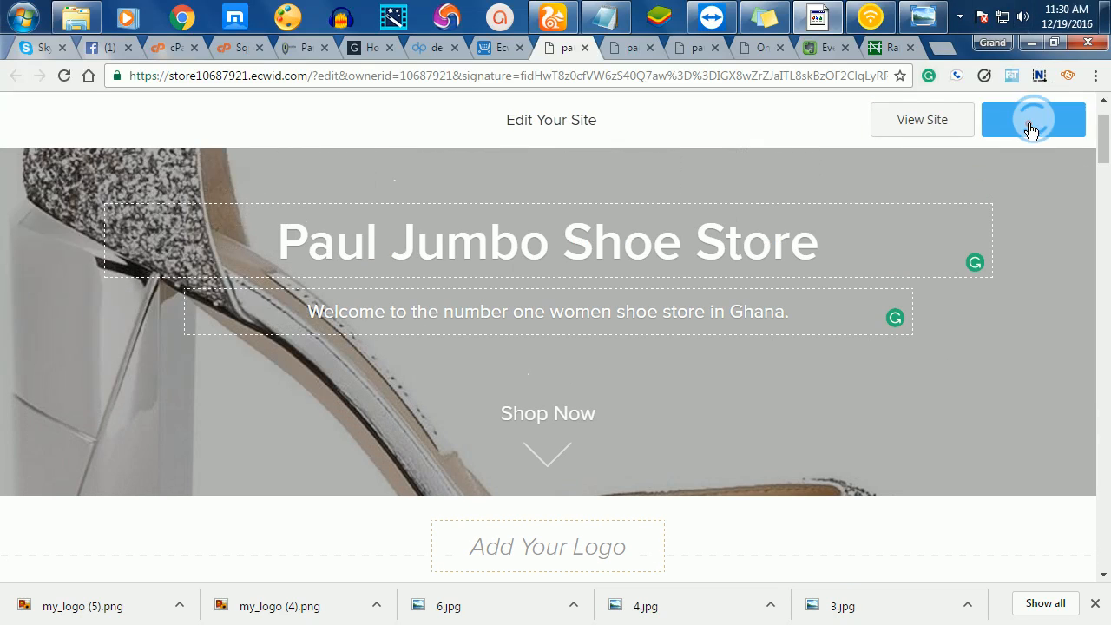
scroll(852, 368, "down", 2)
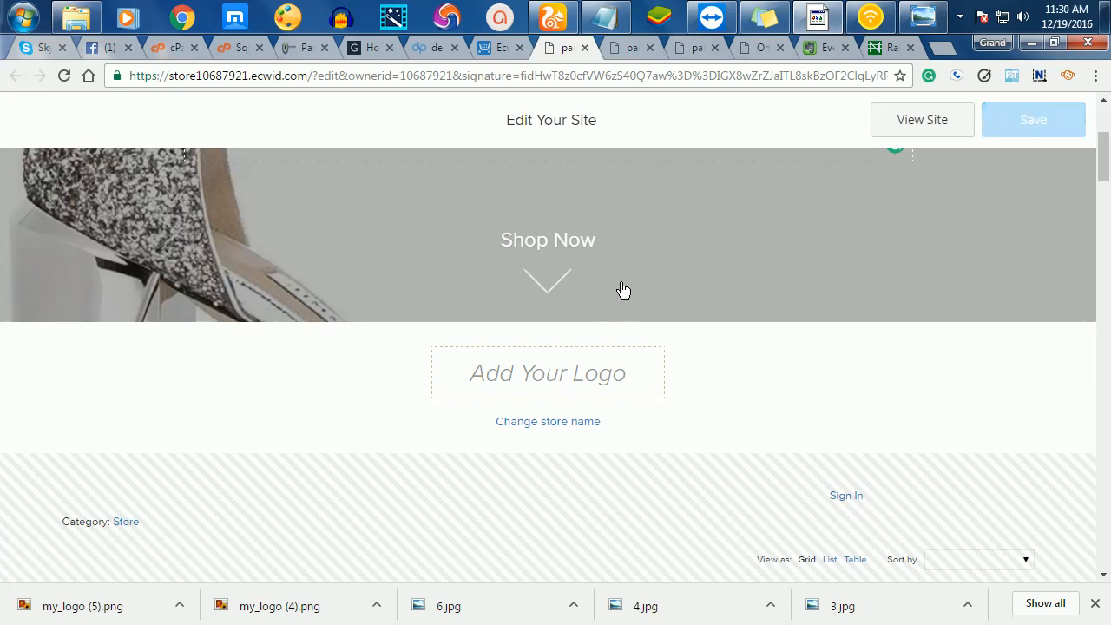
left_click(559, 382)
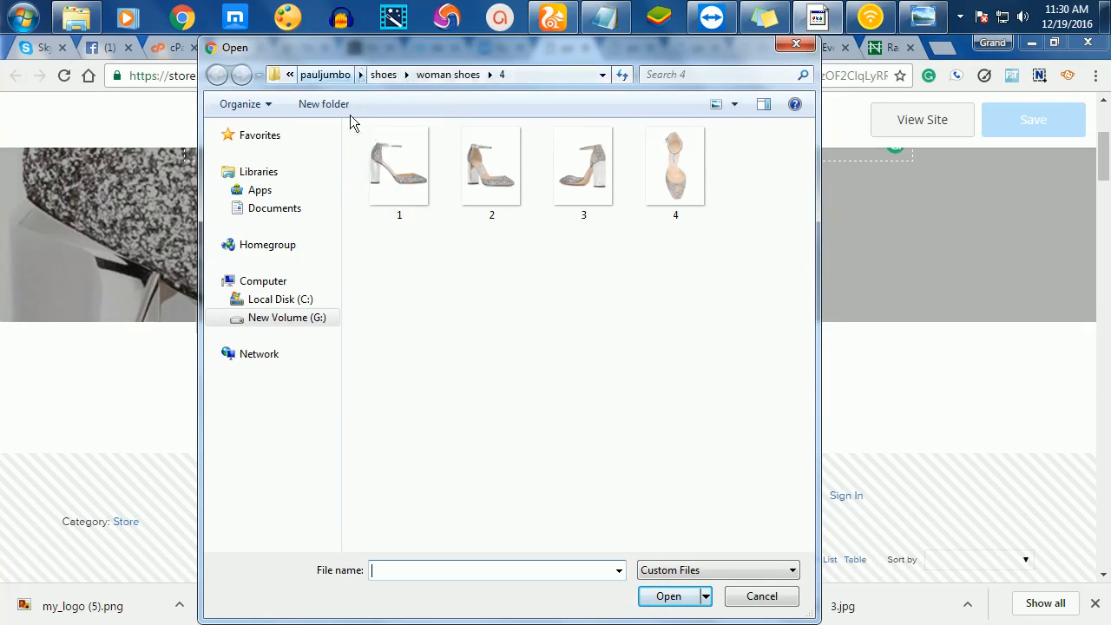
left_click(289, 75)
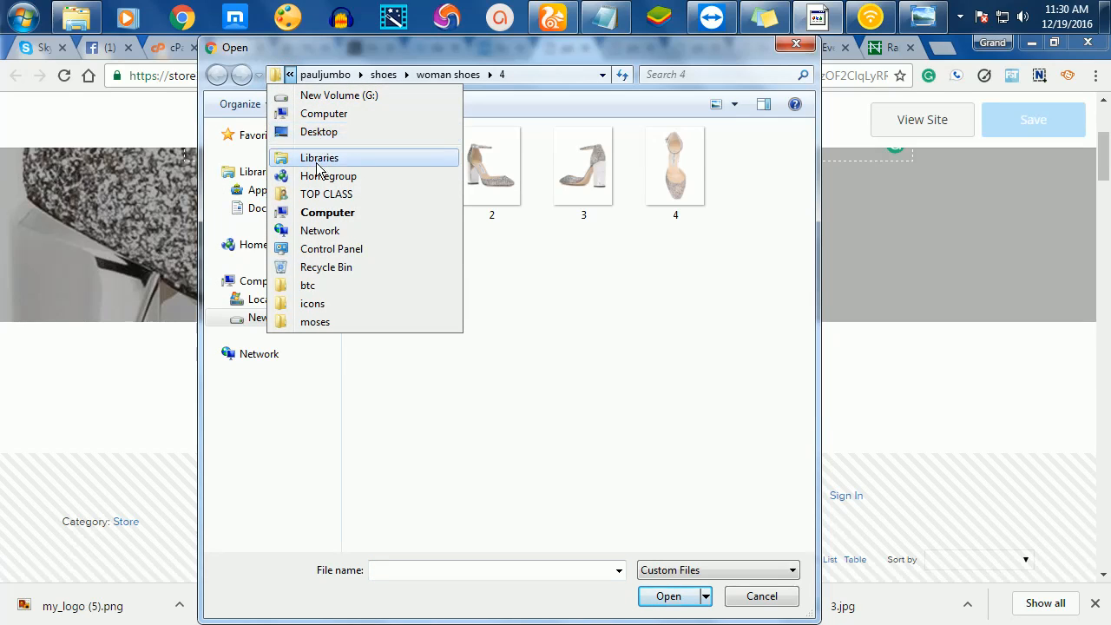
left_click(323, 193)
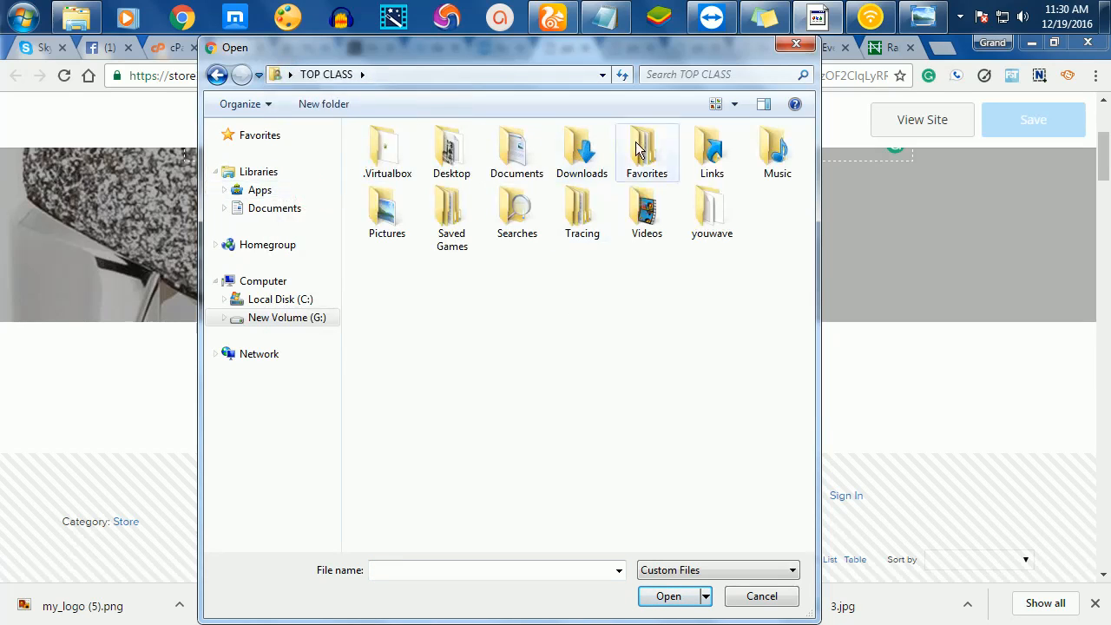
double_click(592, 168)
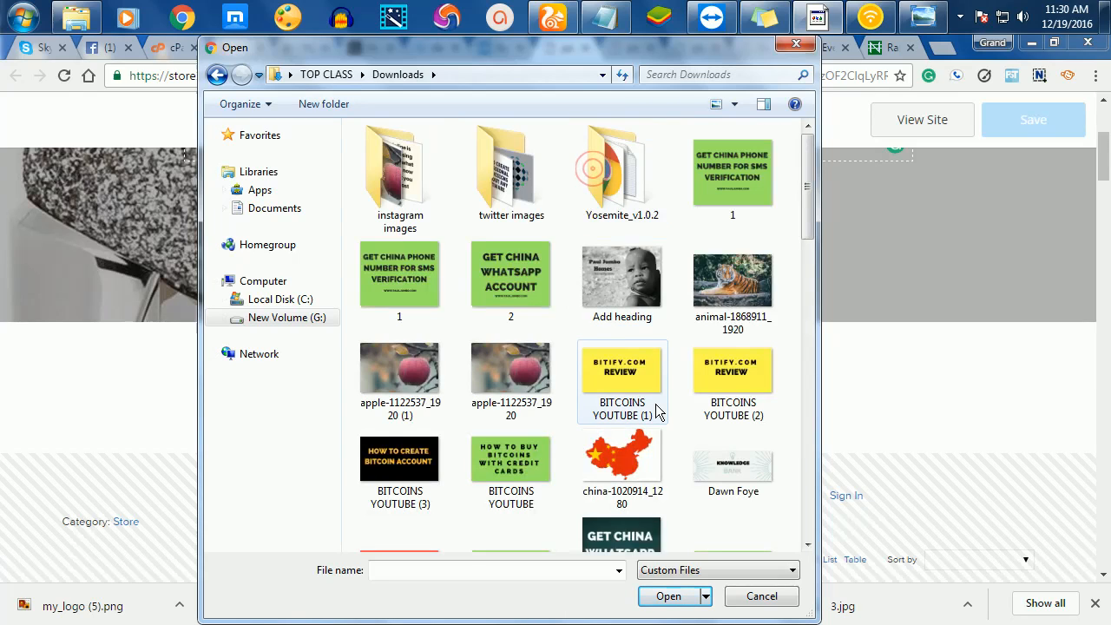
scroll(657, 413, "down", 10)
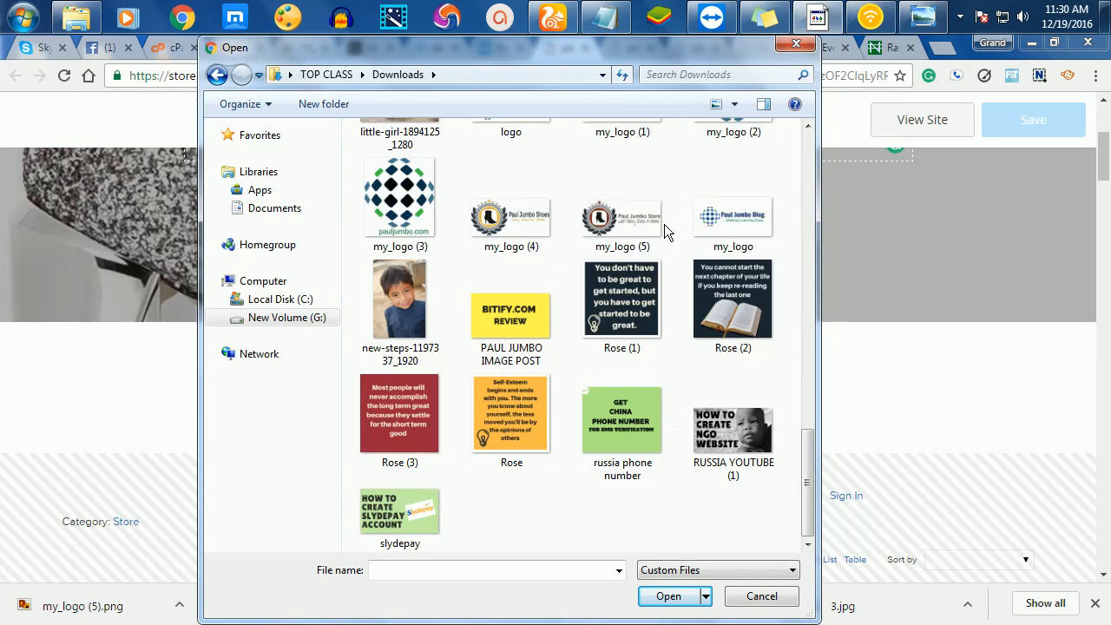
double_click(604, 227)
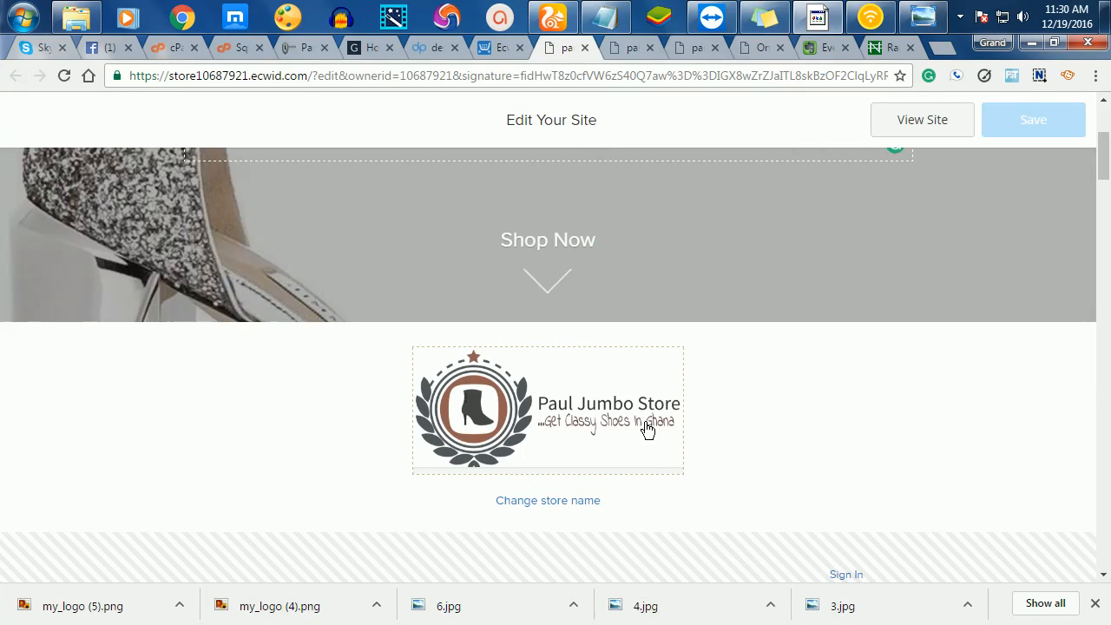
scroll(642, 373, "down", 1)
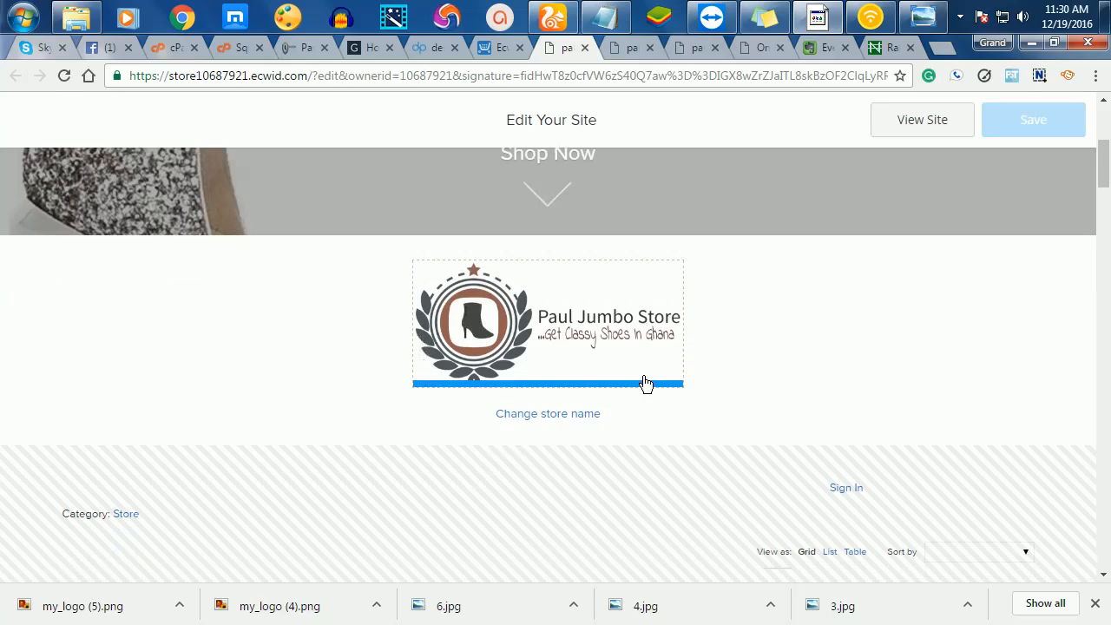
left_click(554, 415)
left_click(638, 448)
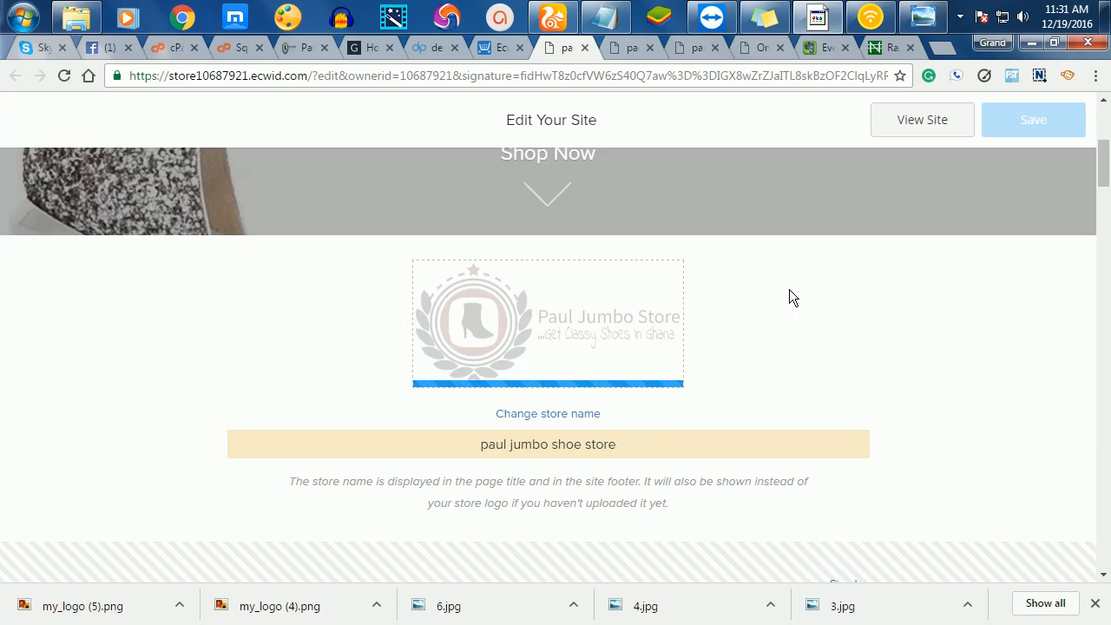
scroll(907, 442, "down", 3)
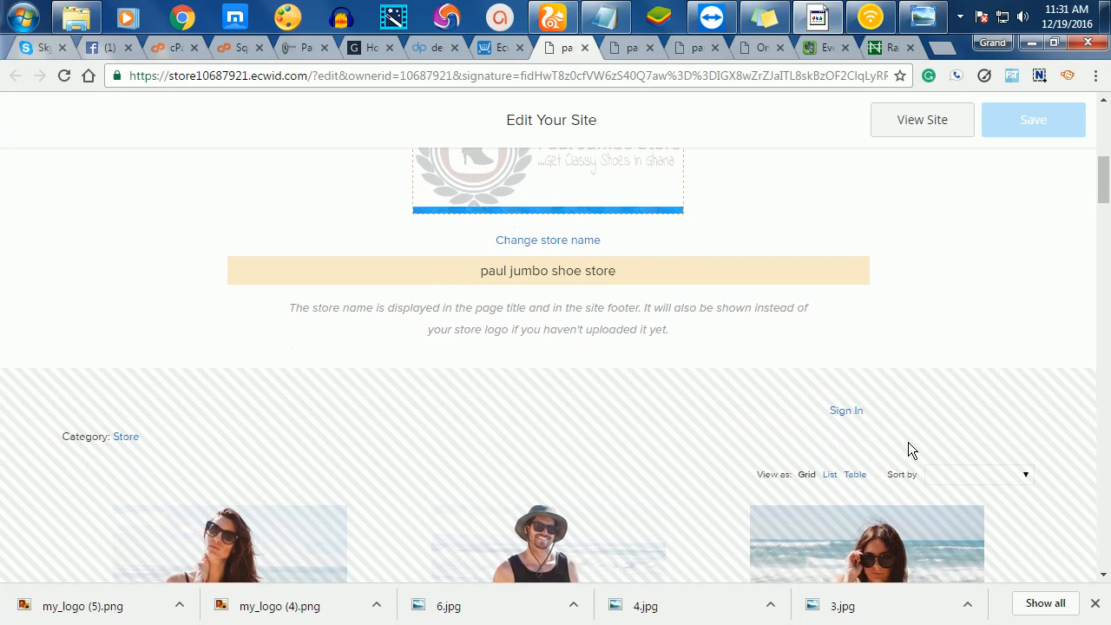
scroll(908, 442, "down", 4)
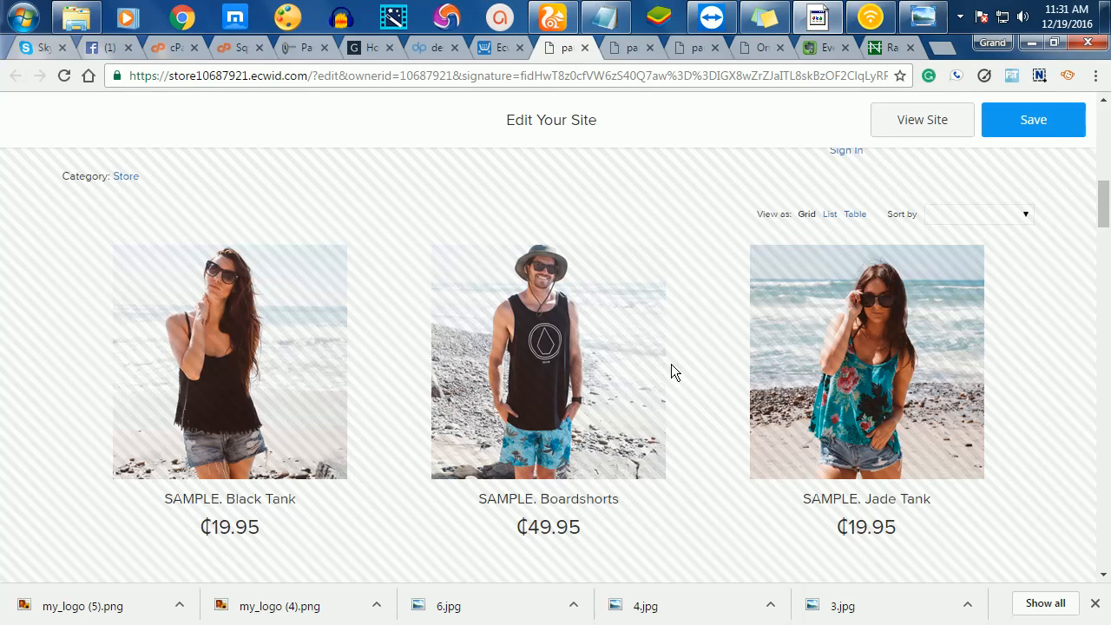
scroll(722, 366, "down", 10)
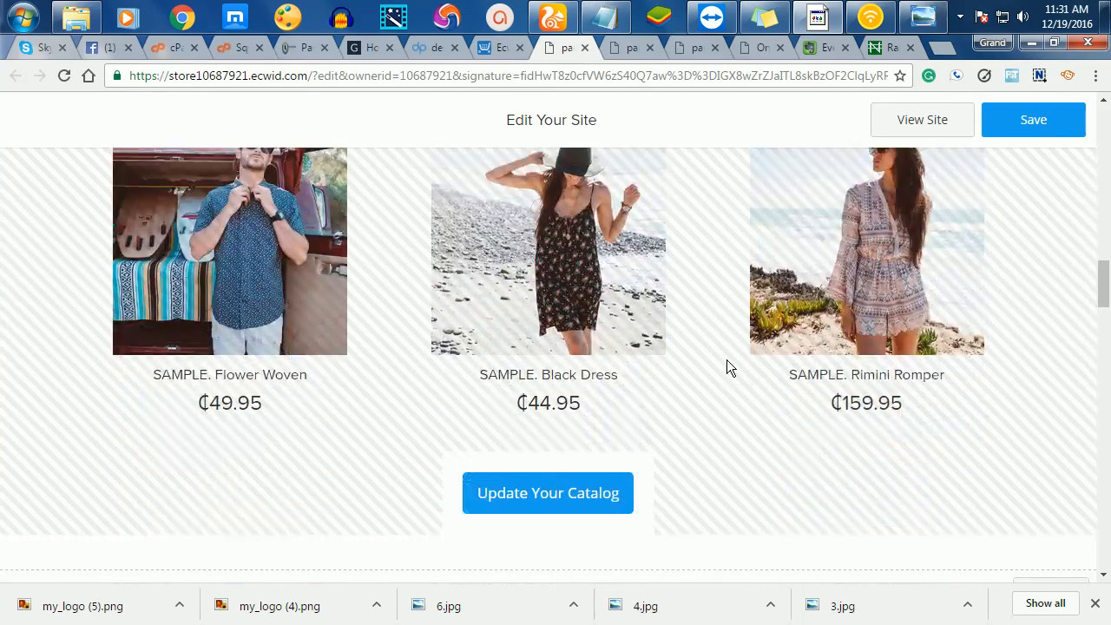
scroll(741, 368, "down", 4)
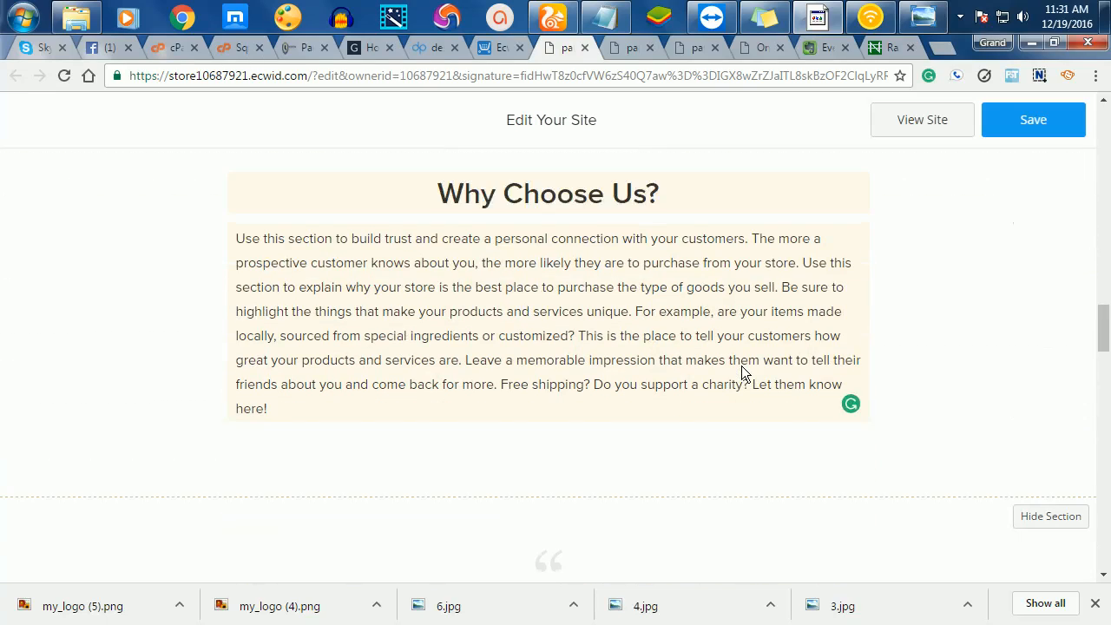
scroll(729, 234, "up", 1)
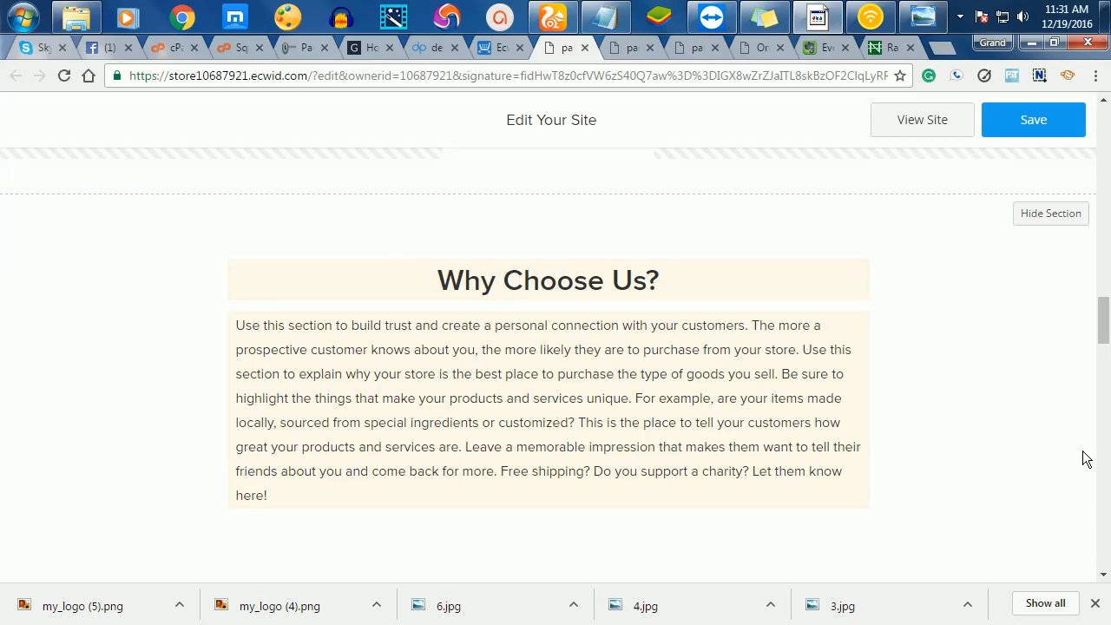
- Hide the Why Choose Us, testimonial and About Us sections in turn
left_click(1033, 217)
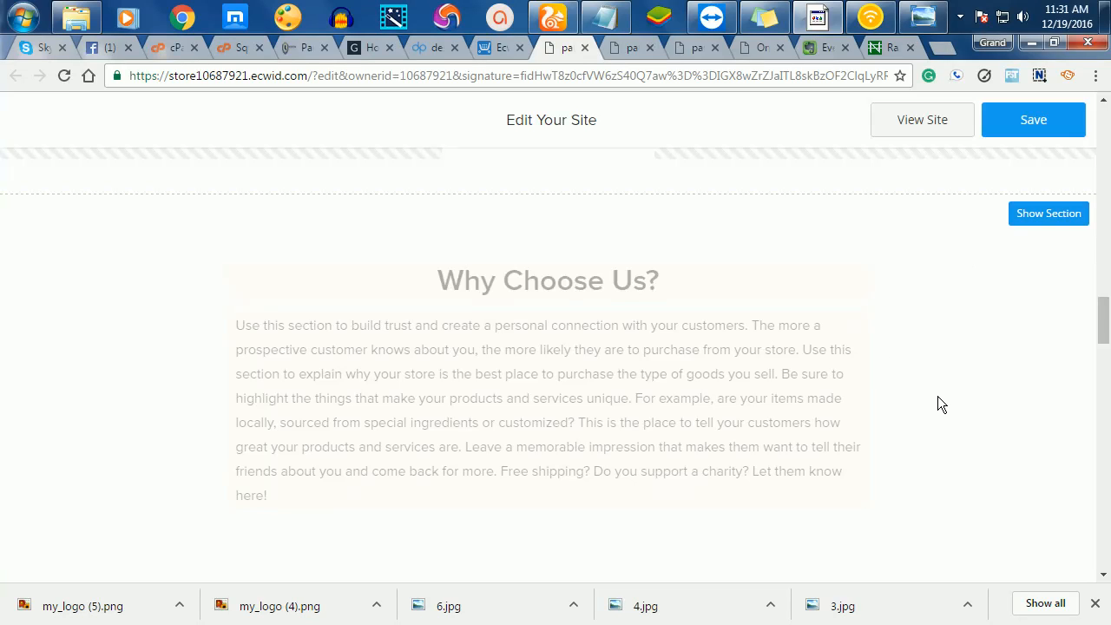
scroll(937, 404, "down", 5)
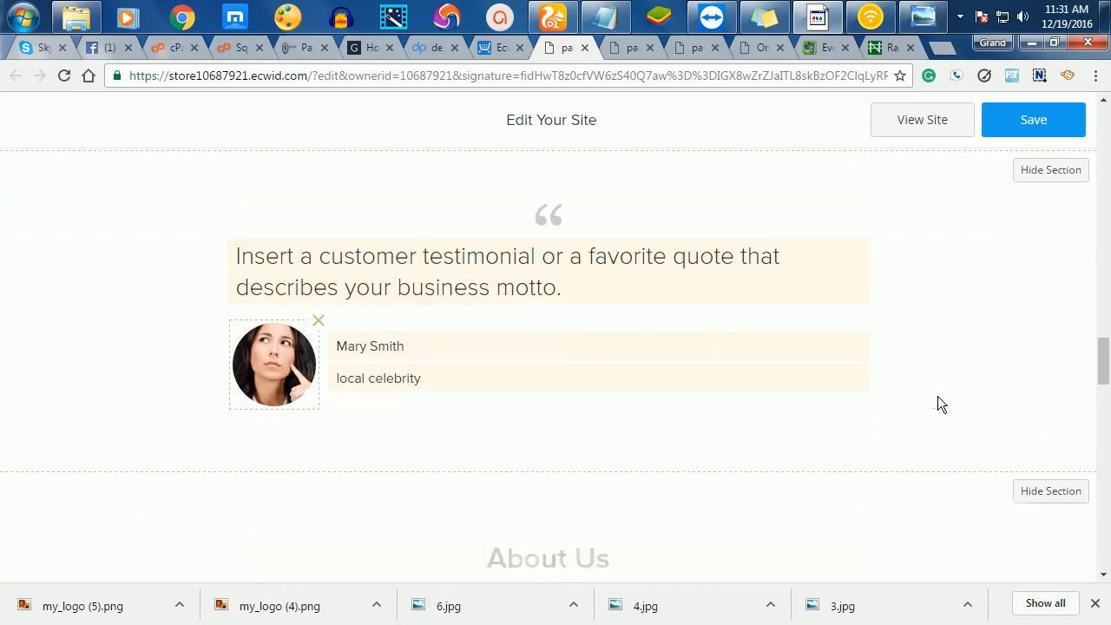
scroll(937, 396, "down", 2)
scroll(977, 272, "up", 3)
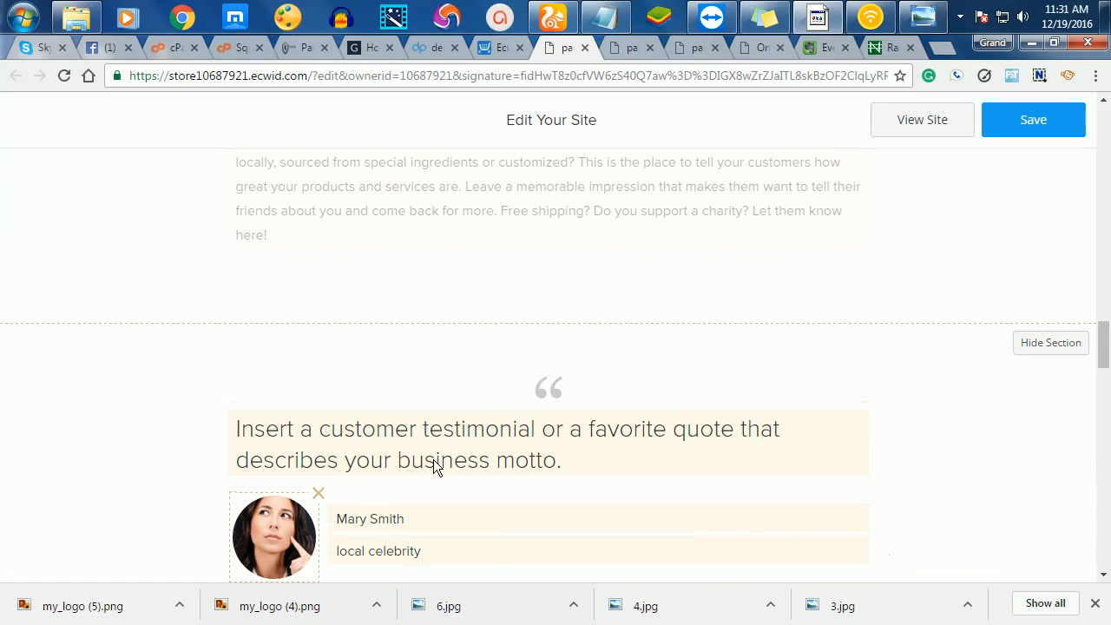
left_click(1050, 342)
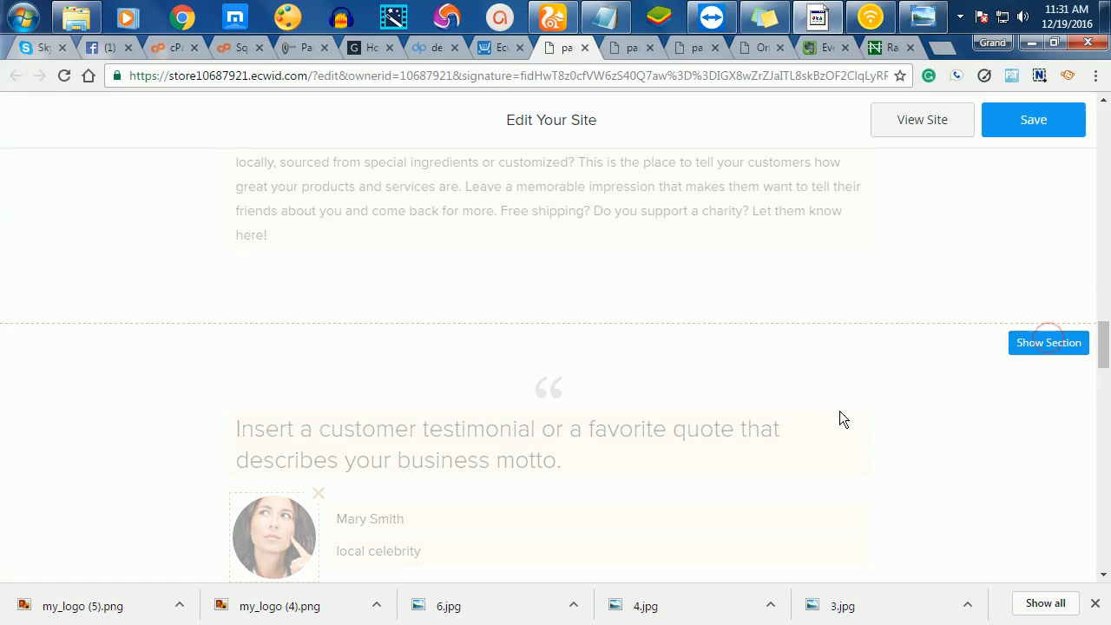
scroll(835, 413, "down", 4)
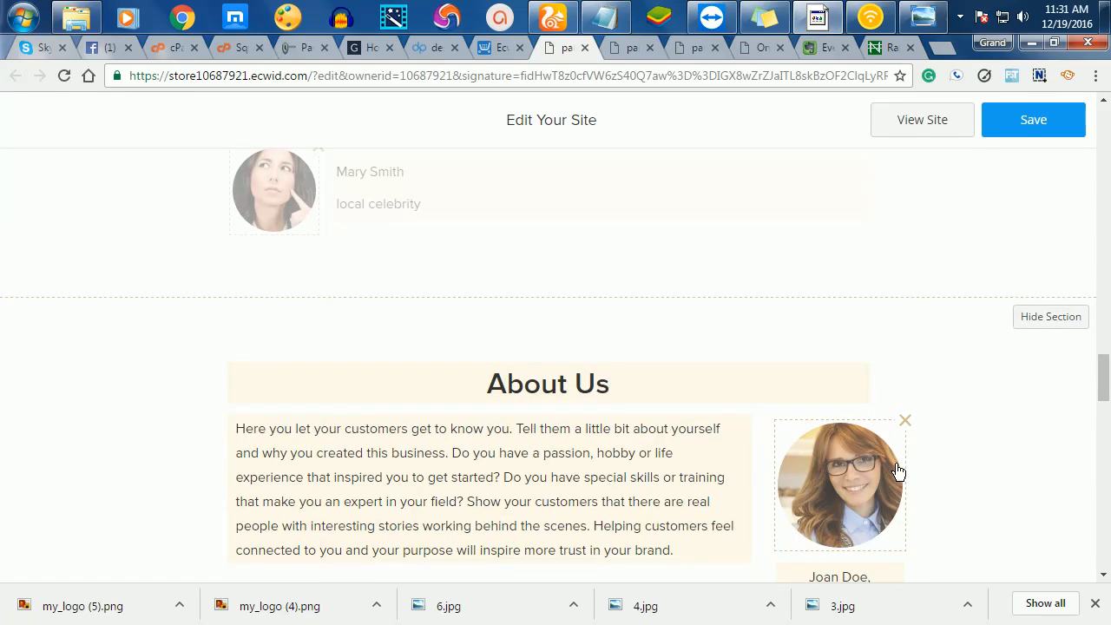
scroll(897, 468, "down", 2)
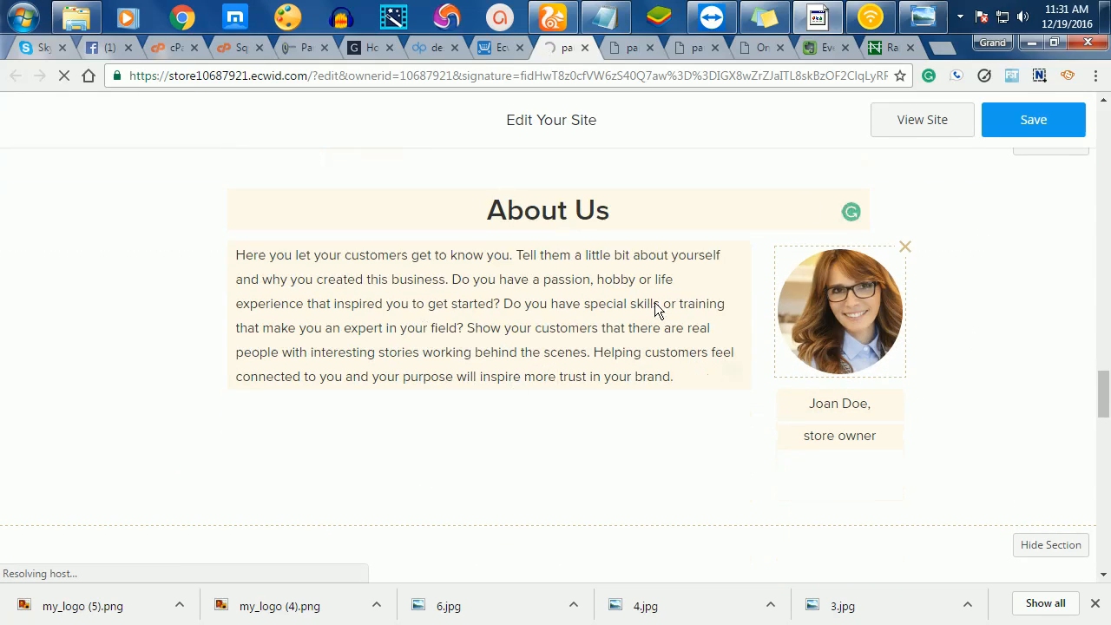
scroll(774, 466, "up", 1)
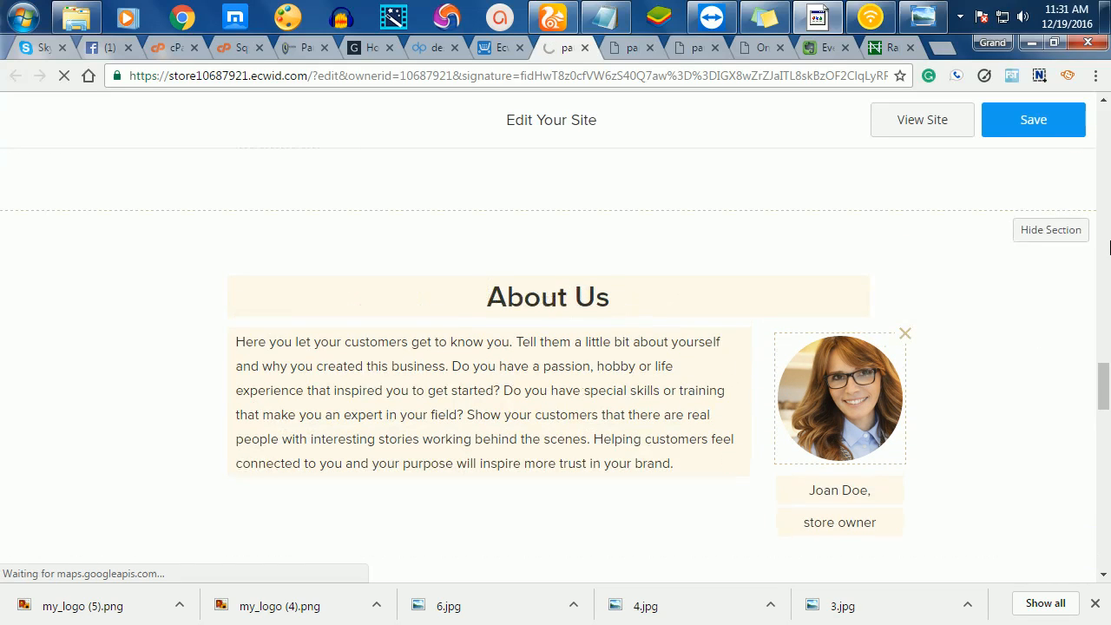
left_click(1047, 233)
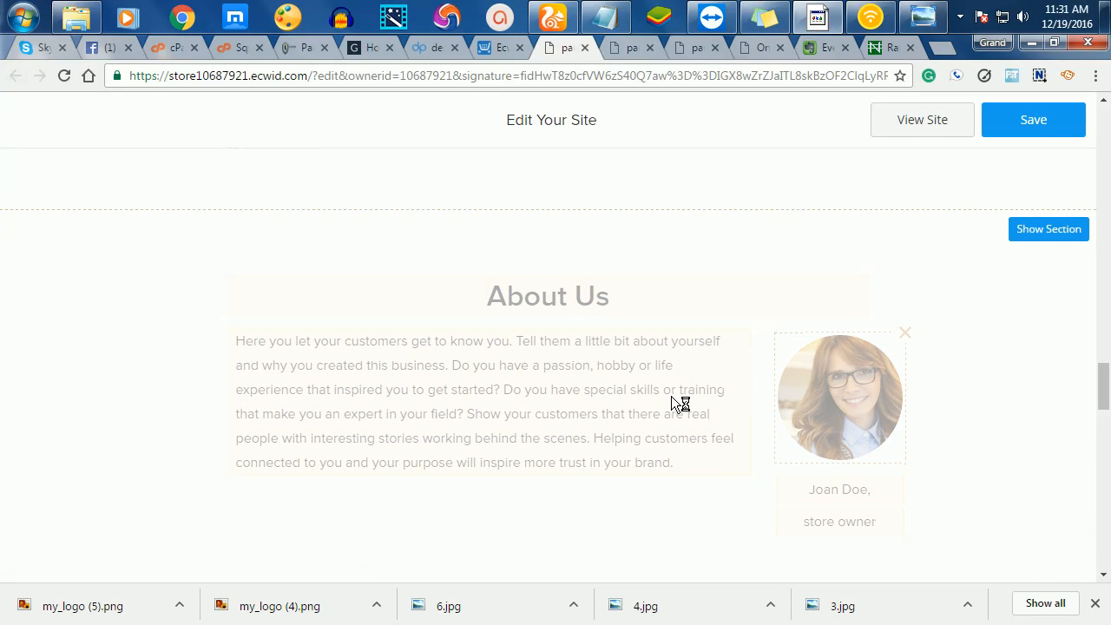
scroll(671, 396, "down", 2)
scroll(677, 404, "down", 2)
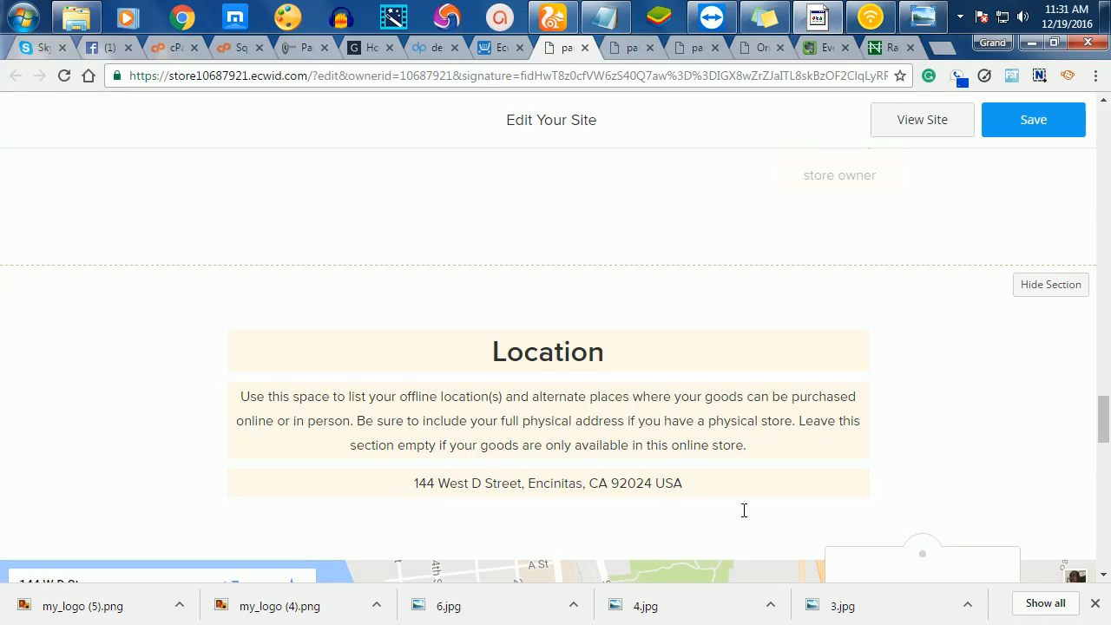
- Delete the Location placeholder paragraph, then go to the live store page
scroll(741, 511, "down", 1)
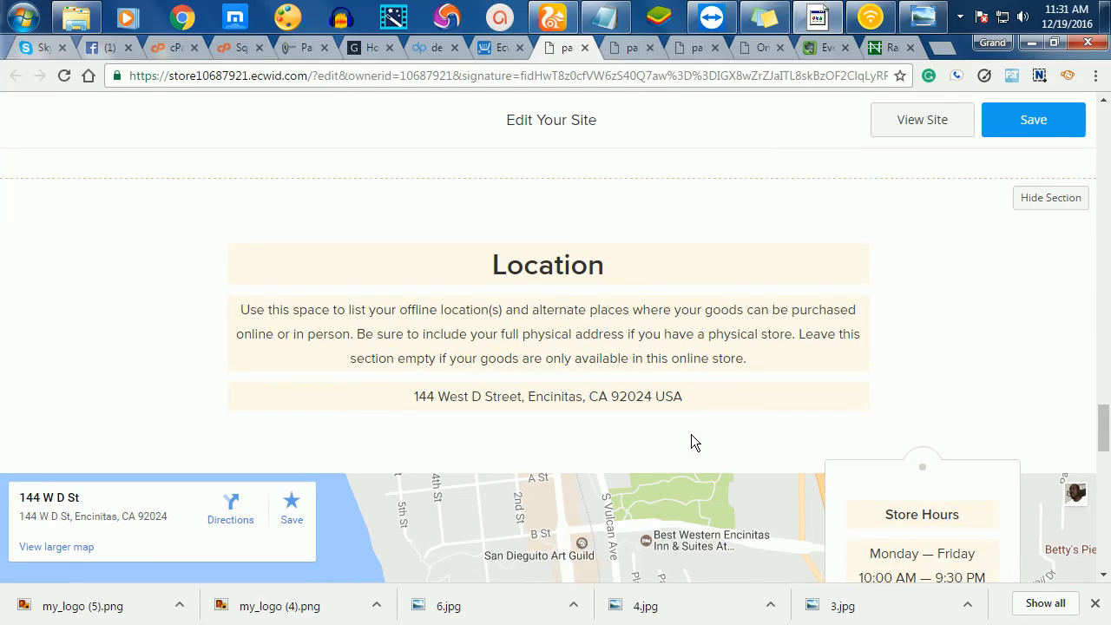
scroll(690, 434, "up", 1)
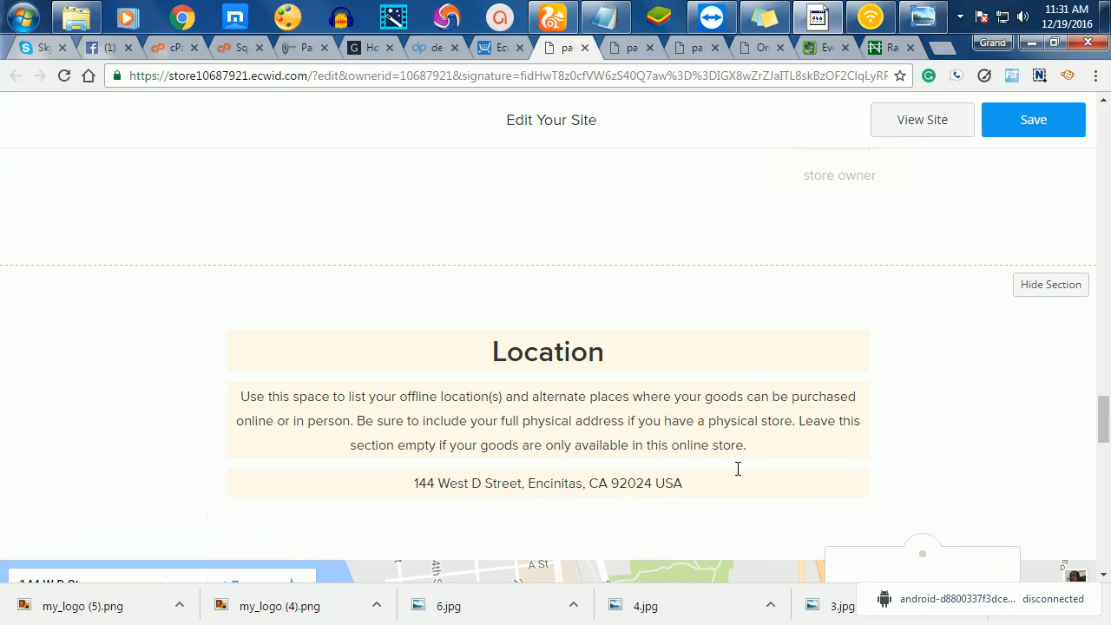
left_click_drag(751, 453, 235, 390)
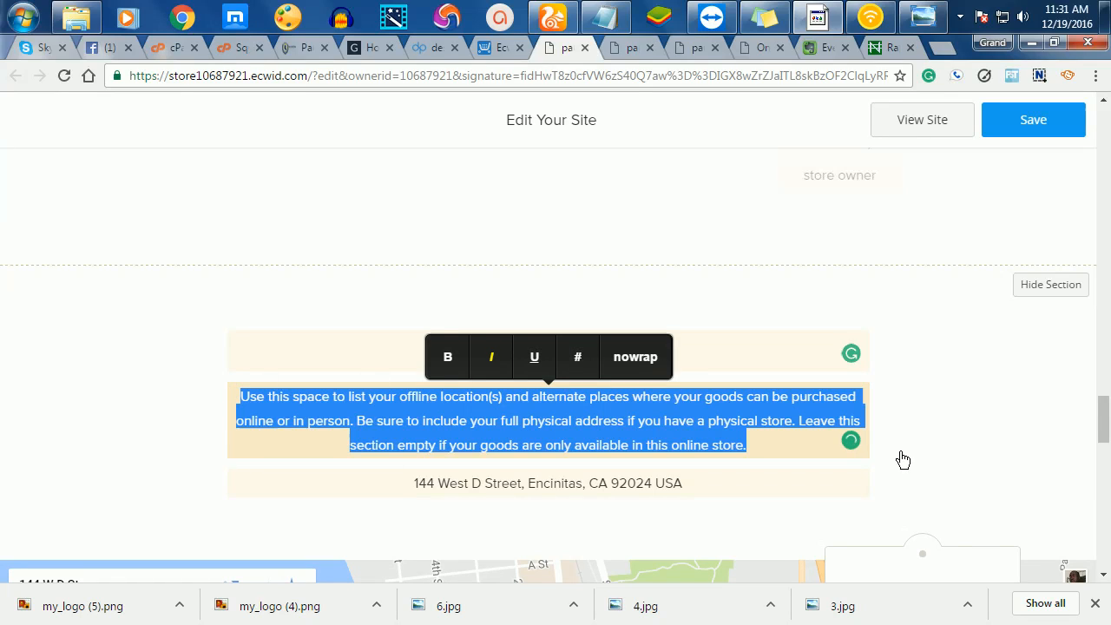
key("BackSpace")
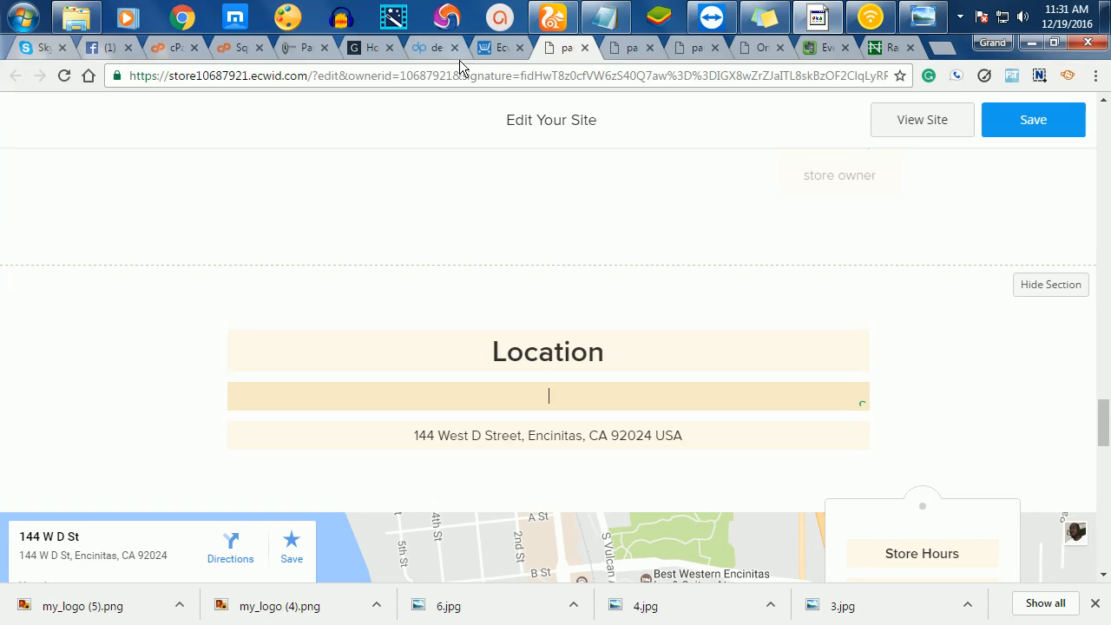
left_click(301, 49)
- Copy the Accra address line from the live store's Location section
scroll(499, 376, "down", 7)
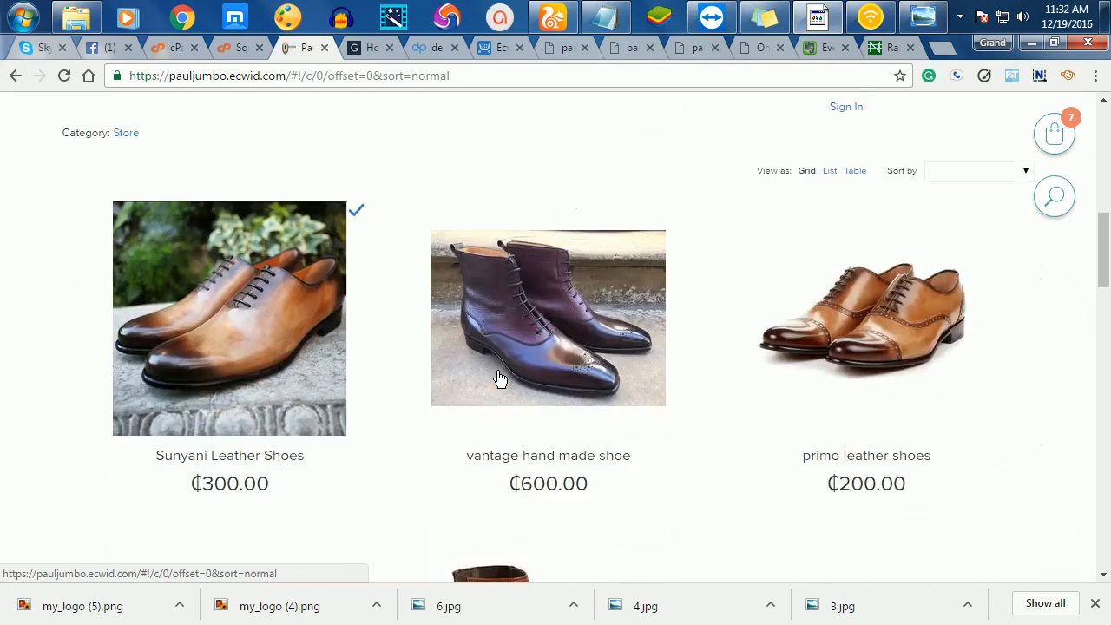
scroll(503, 385, "up", 1)
scroll(503, 385, "down", 12)
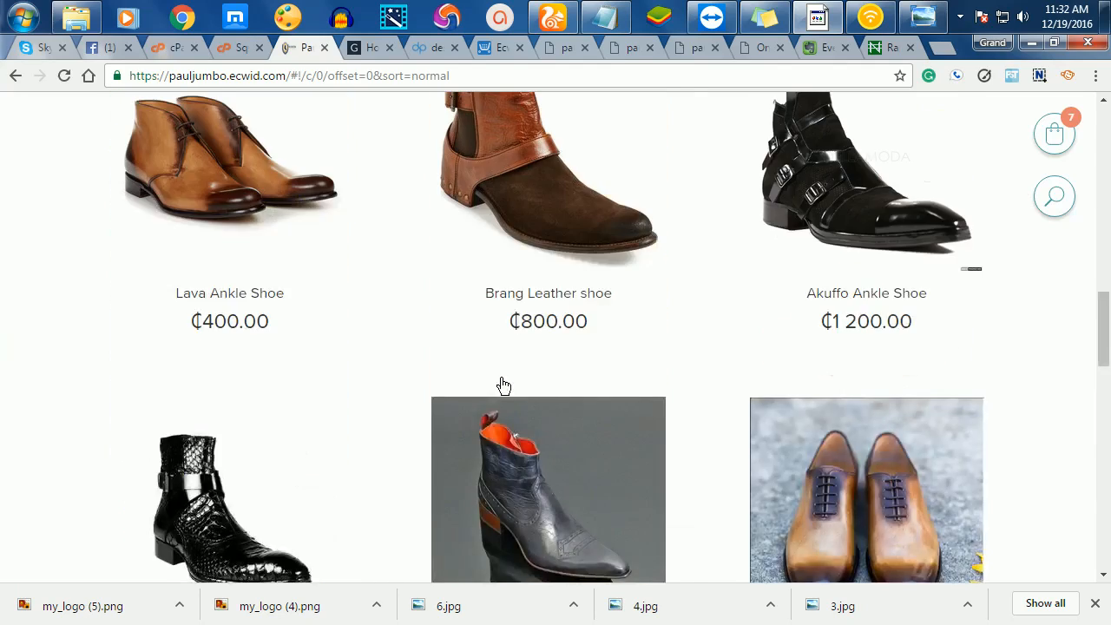
scroll(501, 381, "up", 3)
scroll(504, 379, "up", 4)
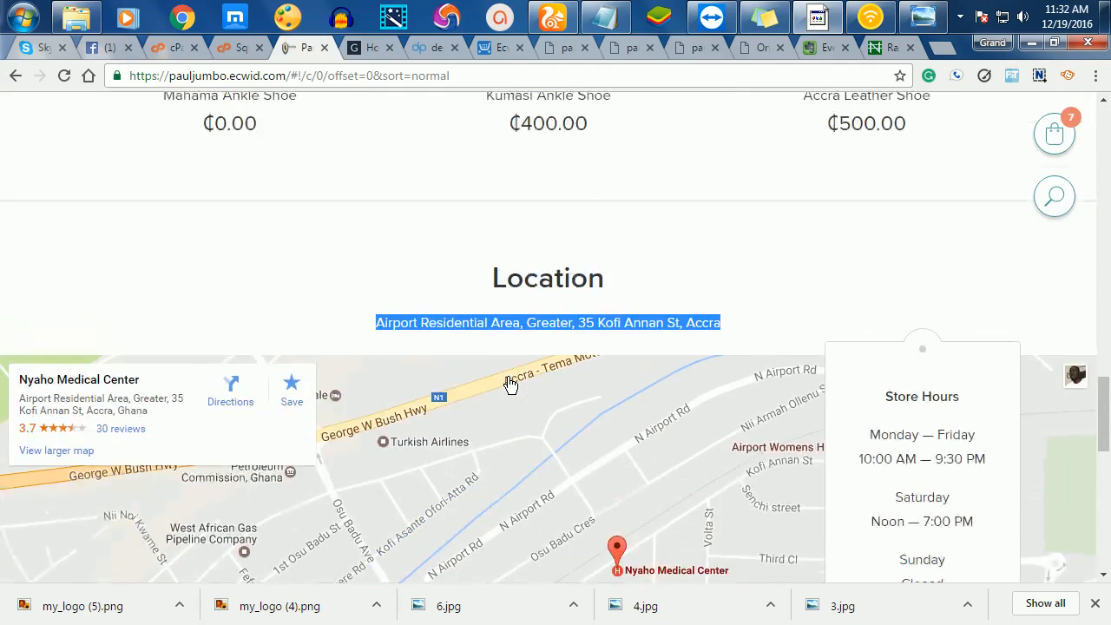
left_click(775, 367)
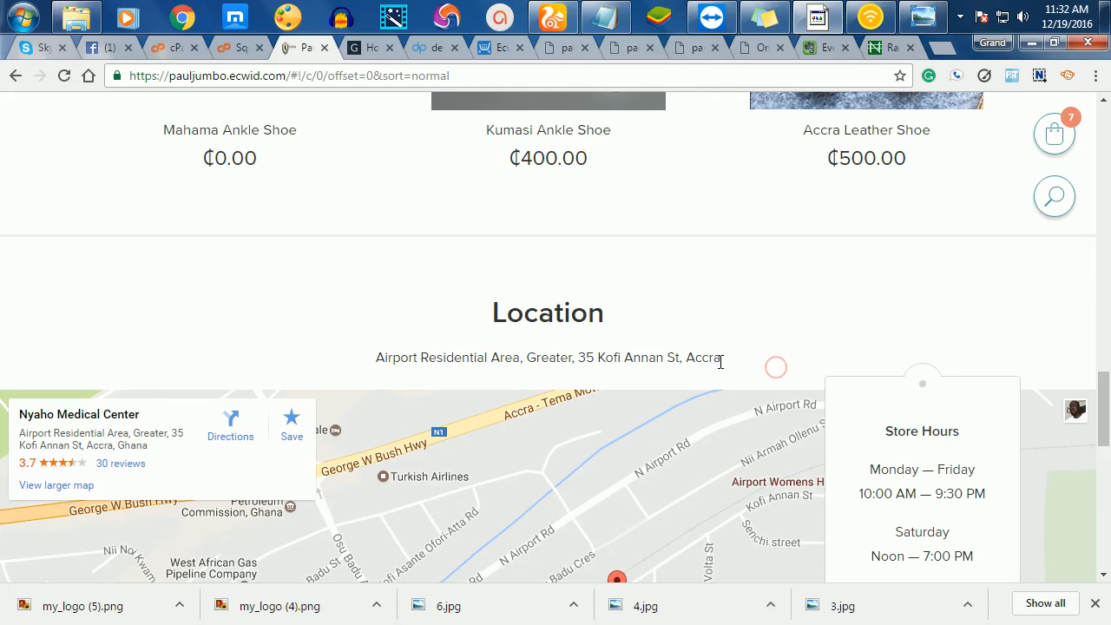
left_click_drag(721, 362, 380, 350)
key("ctrl+c")
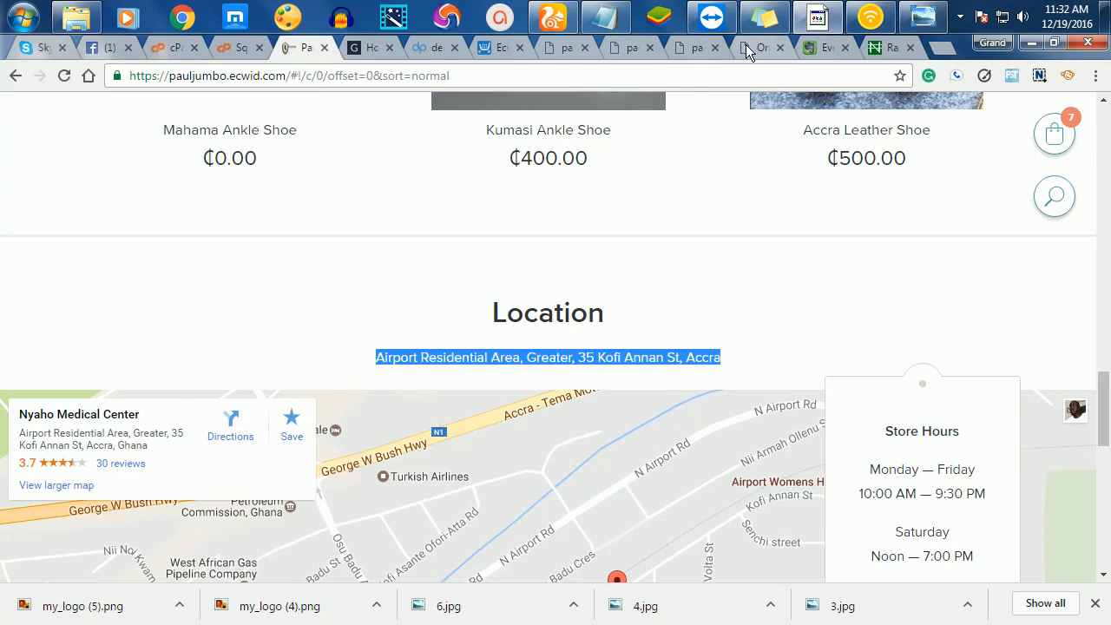
left_click(678, 49)
- Paste the copied Accra address over the Encinitas sample address in Location
left_click(619, 49)
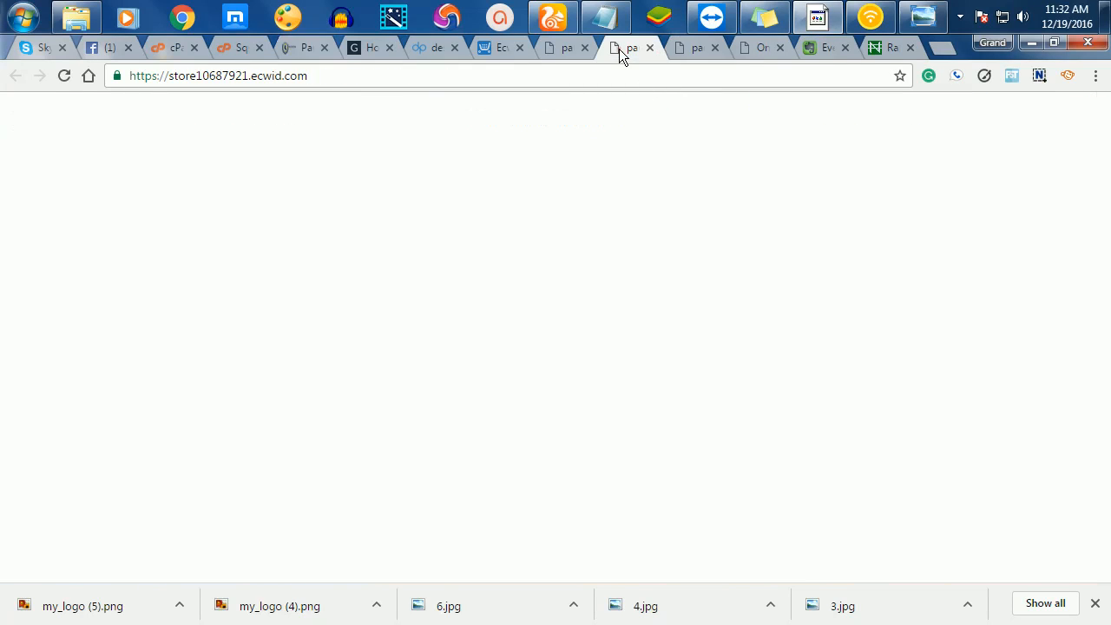
left_click(564, 49)
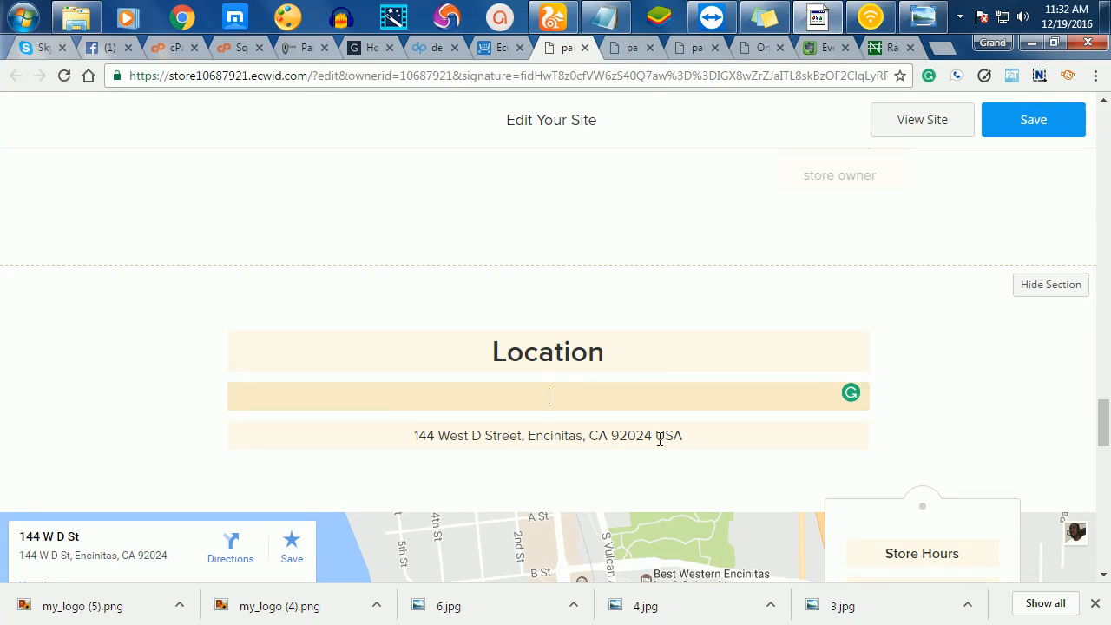
left_click(699, 436)
left_click_drag(697, 436, 377, 441)
key("ctrl+v")
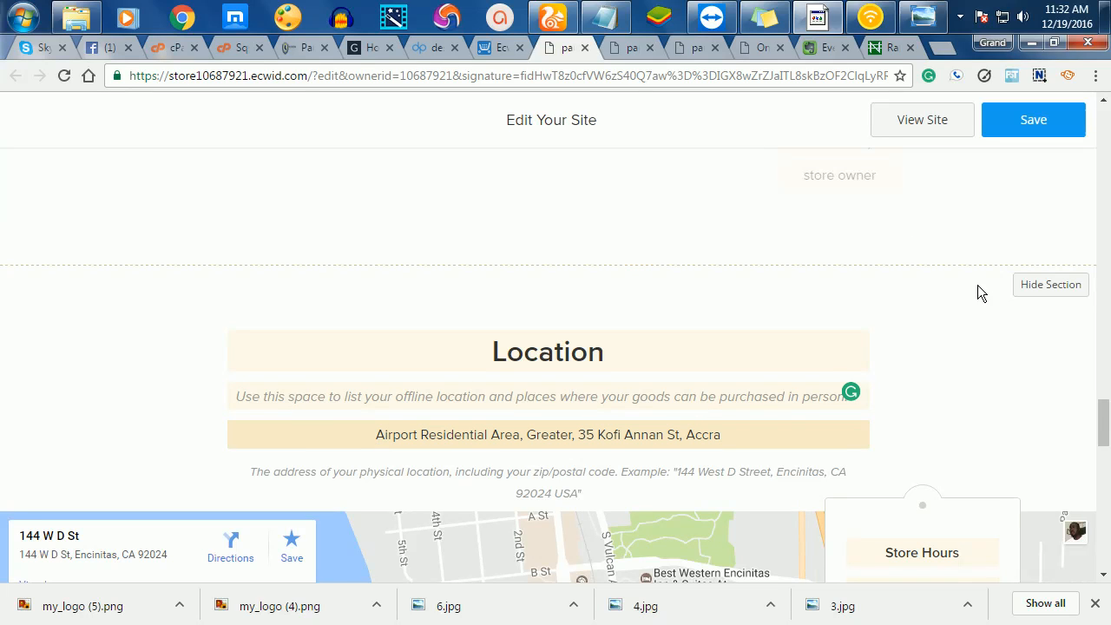
scroll(977, 404, "down", 4)
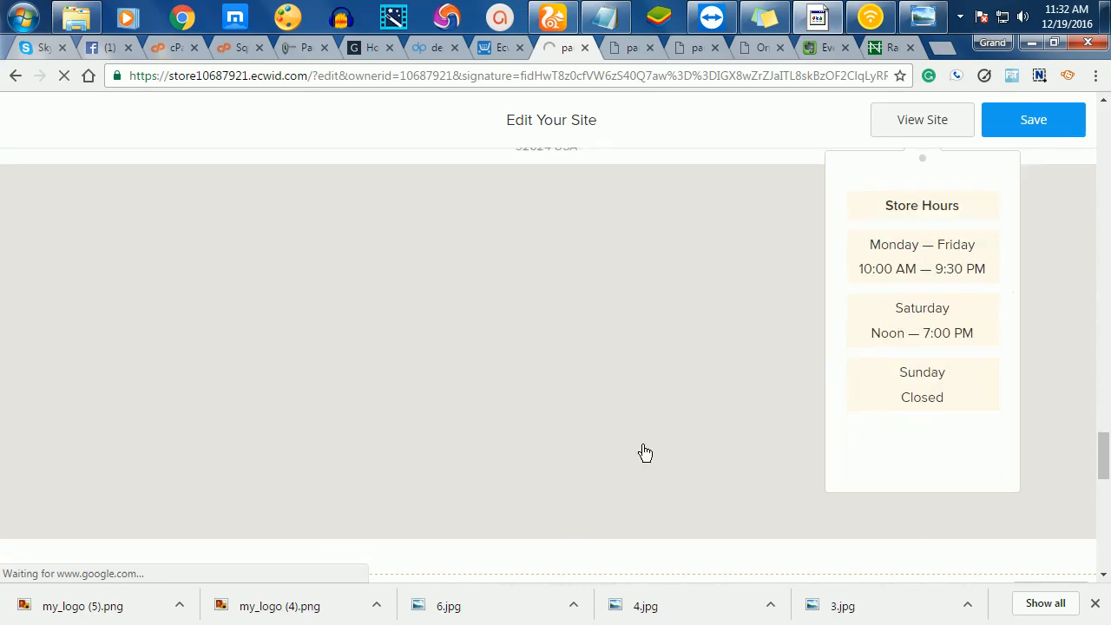
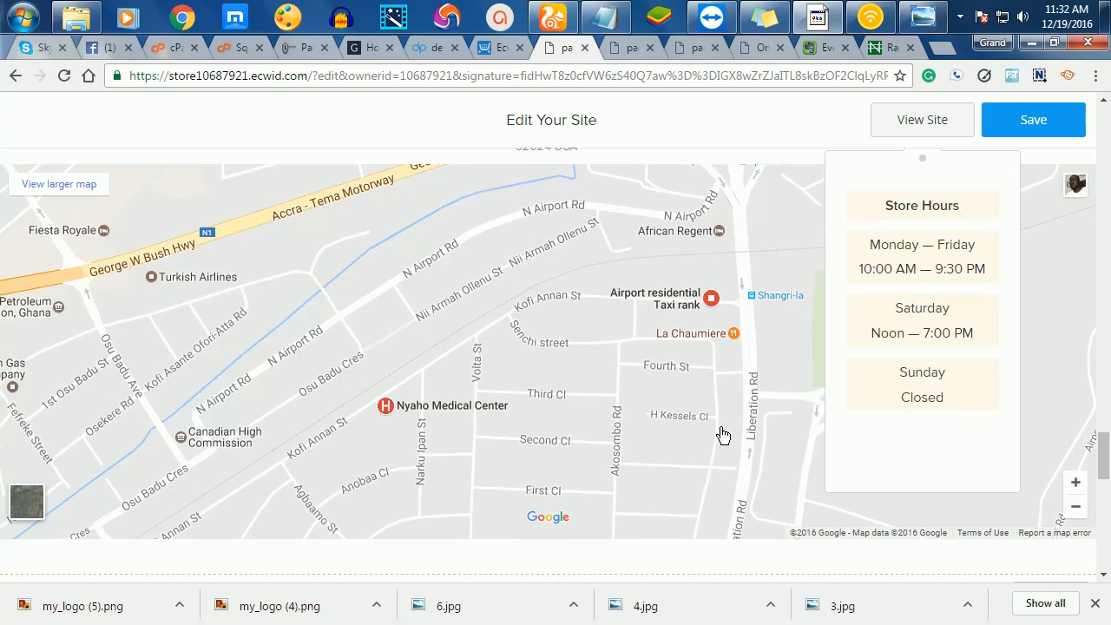
- Replace the sample phone number in Contact us with the store's phone number
scroll(740, 533, "down", 1)
scroll(740, 531, "down", 6)
scroll(744, 526, "up", 2)
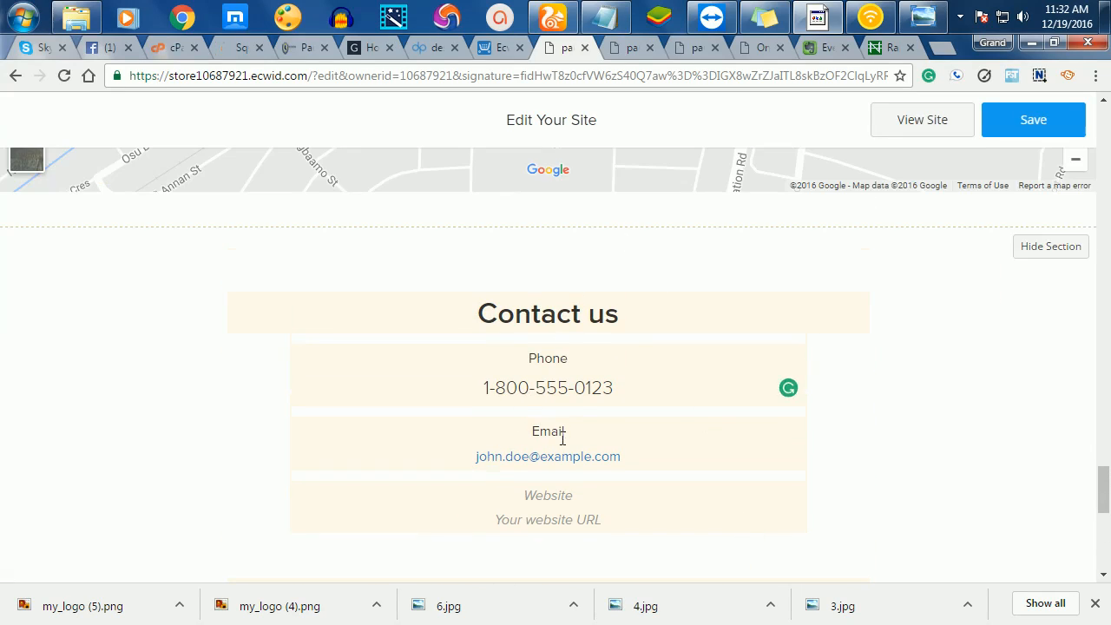
left_click_drag(616, 381, 482, 387)
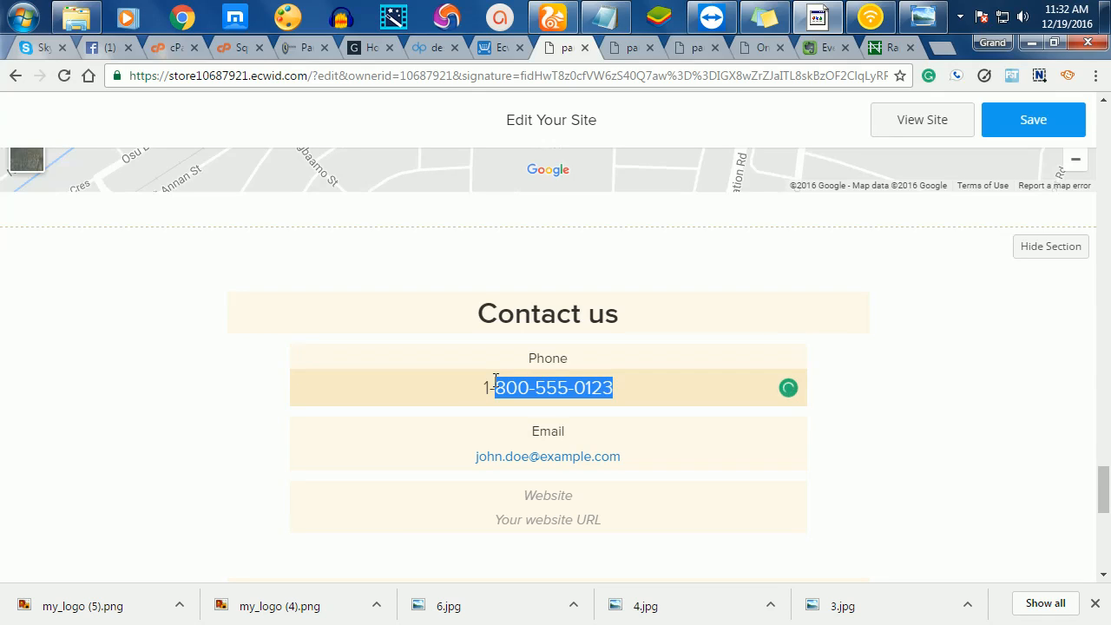
key("BackSpace")
key("BackSpace")
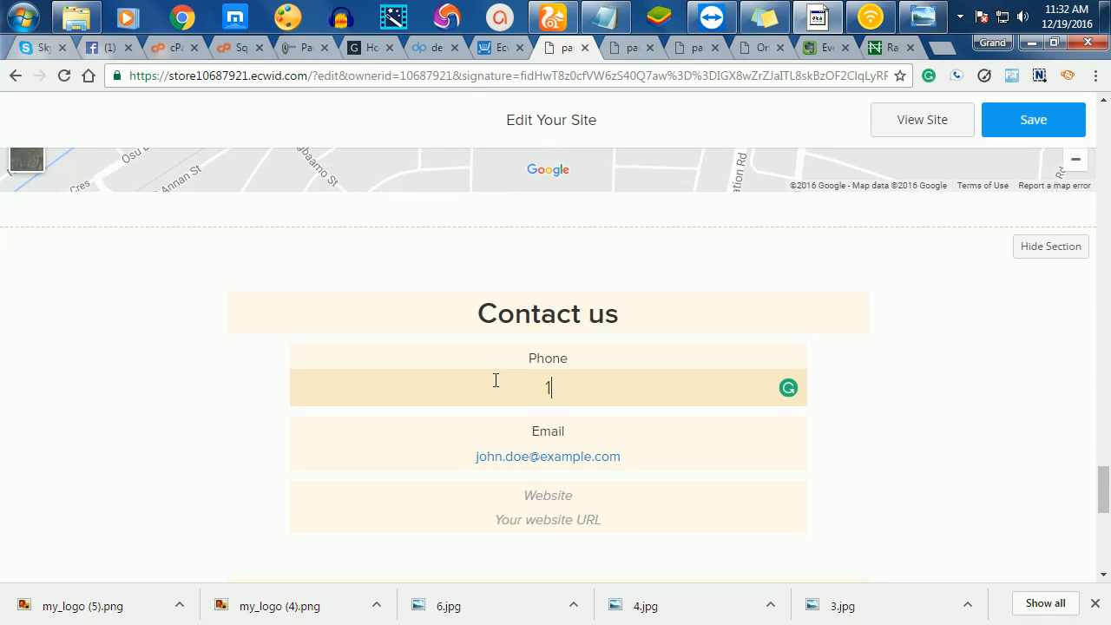
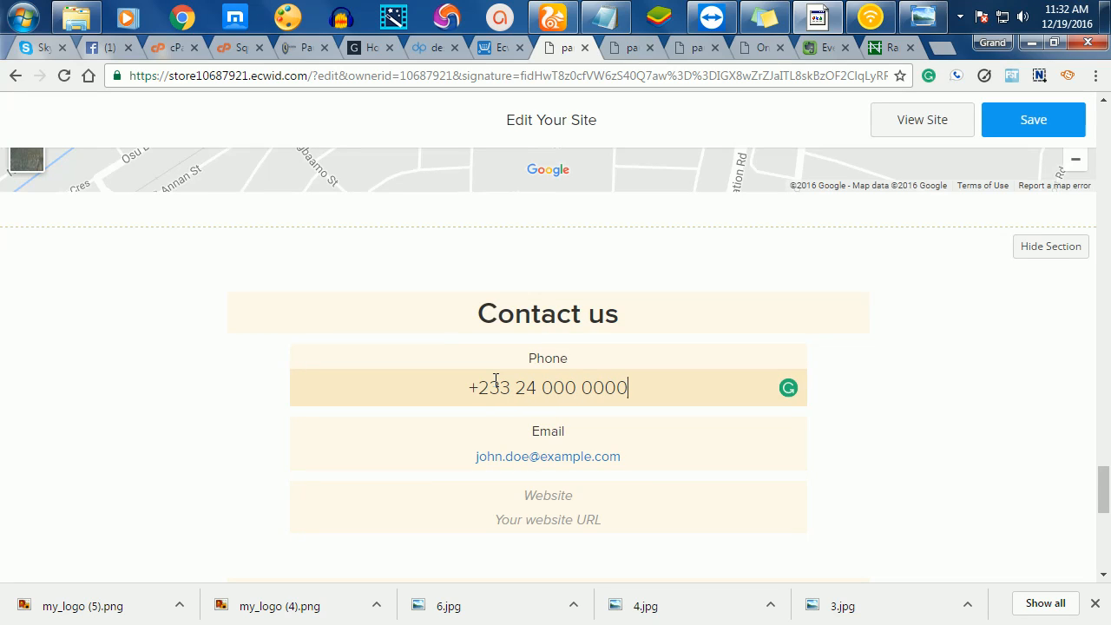
- Replace the sample email and website with the store's email address and website URL
left_click_drag(626, 468, 424, 455)
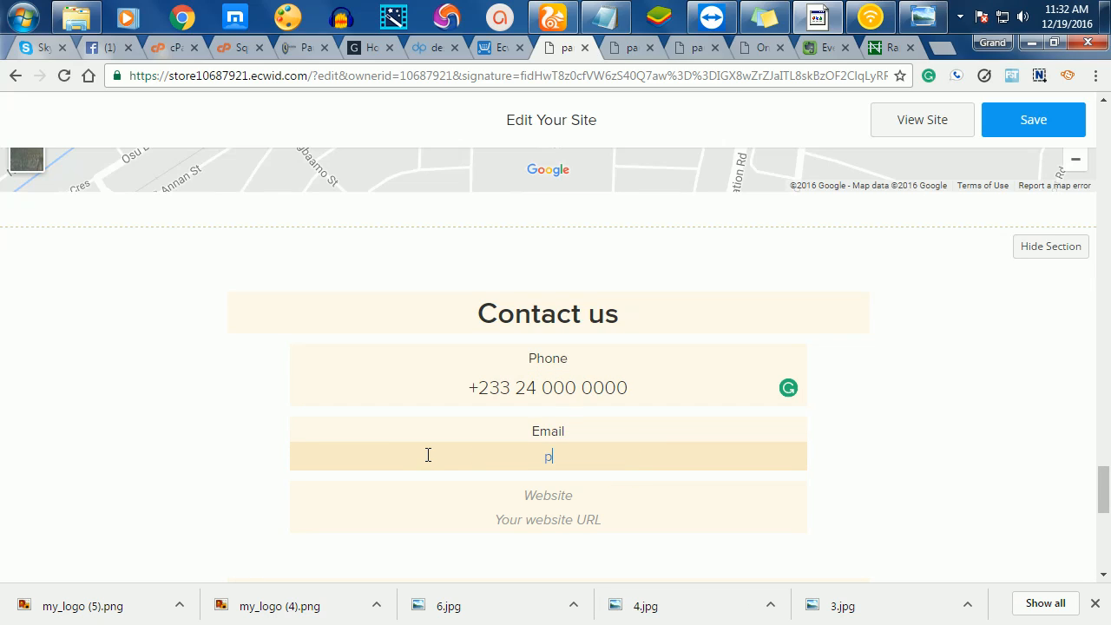
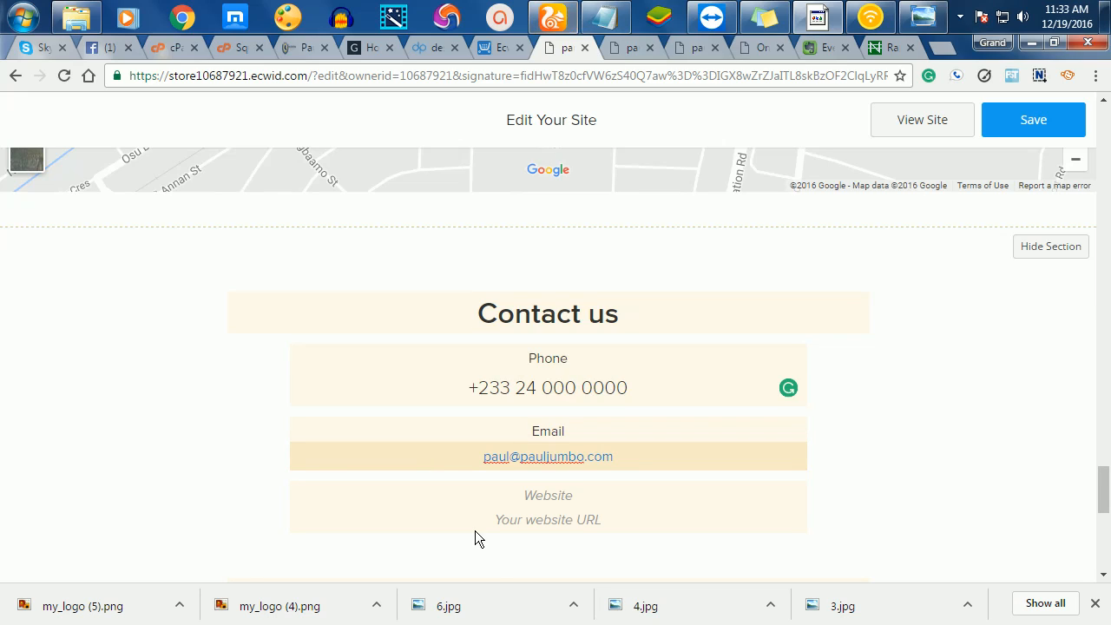
left_click(574, 496)
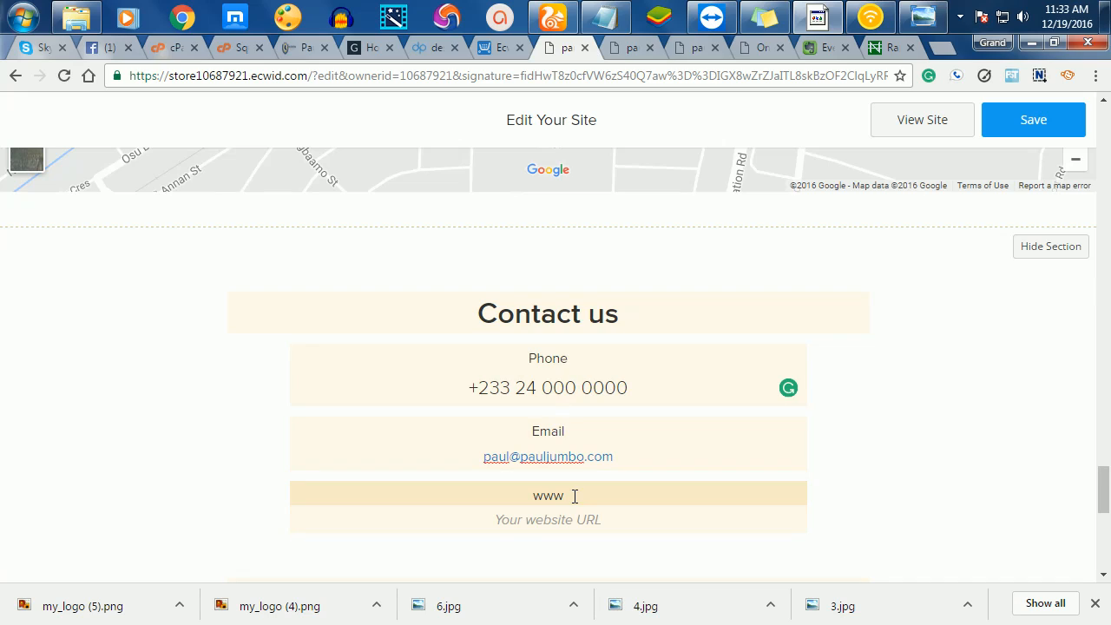
type("www.pauljumbo.com")
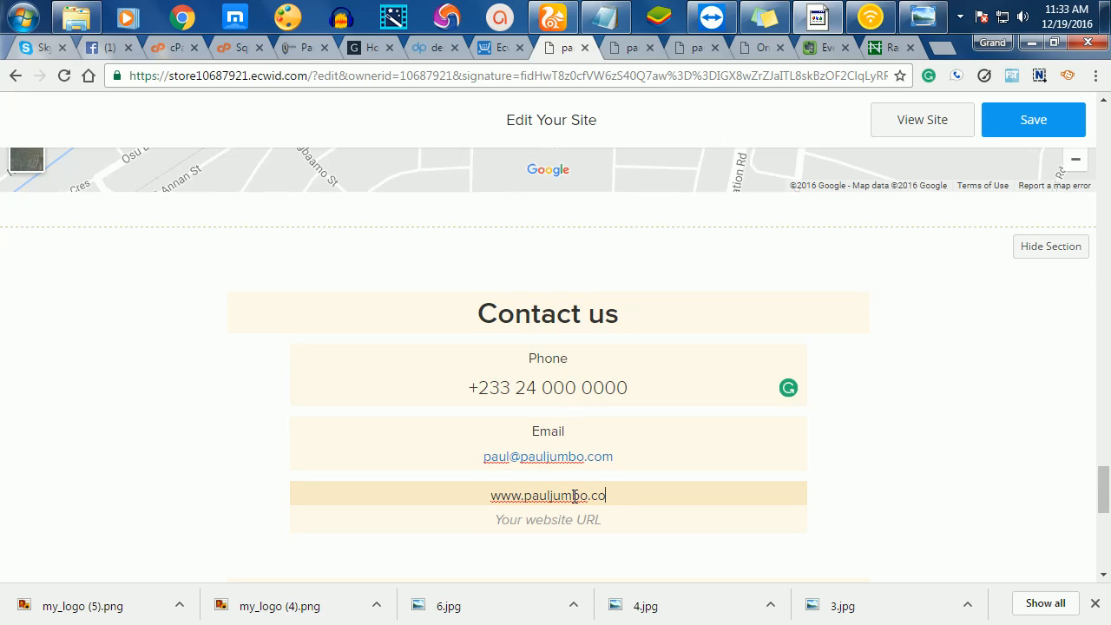
left_click(562, 519)
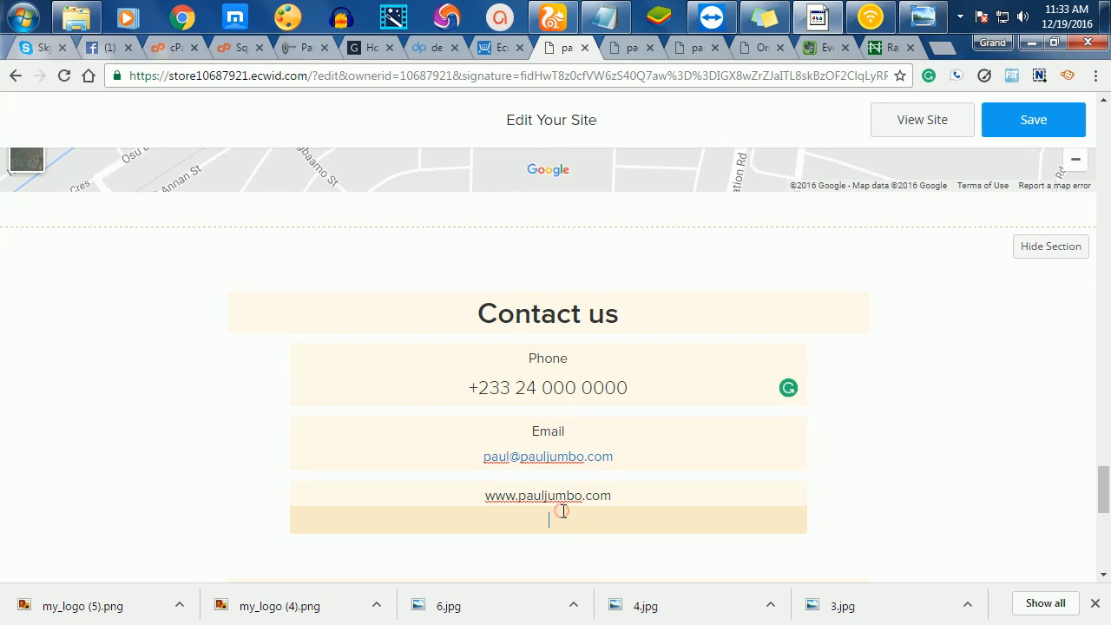
scroll(573, 520, "down", 4)
scroll(585, 486, "down", 2)
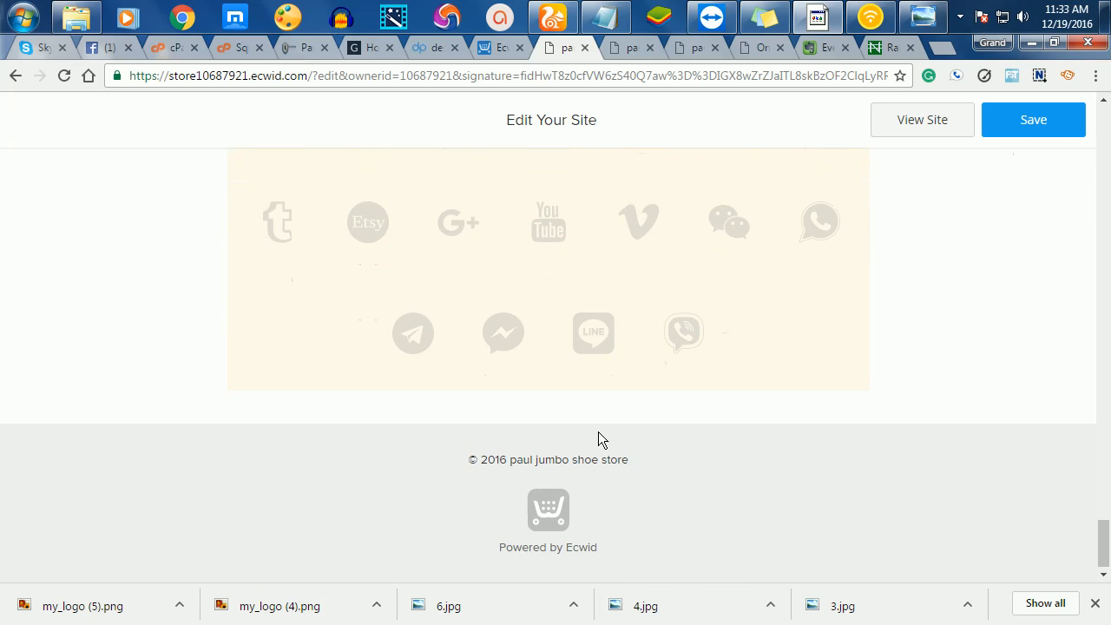
scroll(598, 434, "up", 3)
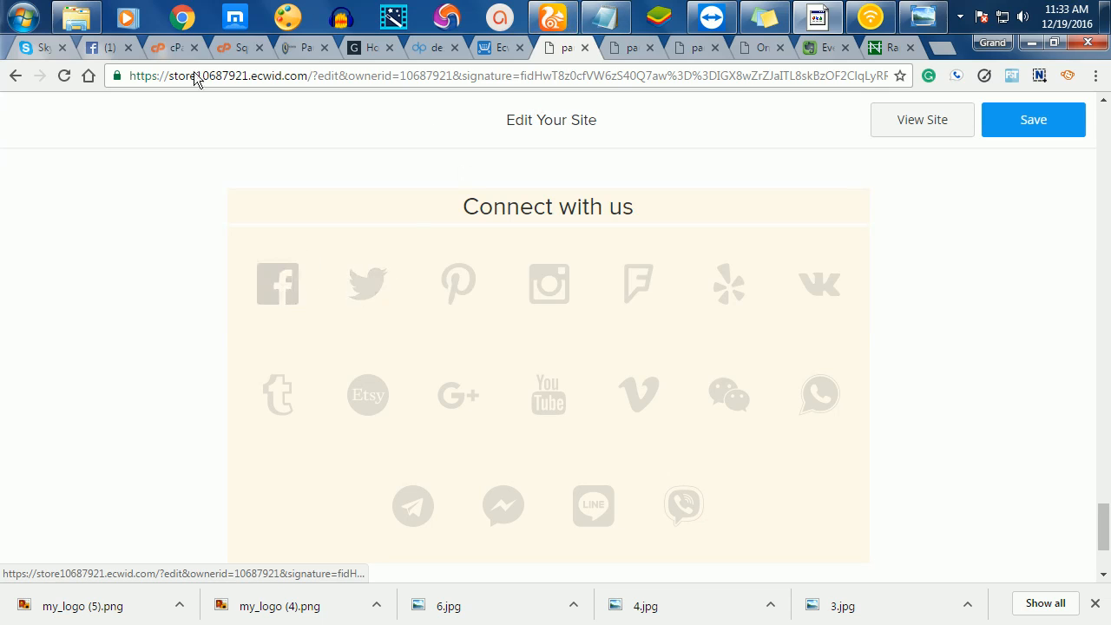
- Copy the Blogjumbo Facebook page's web address and return to the site editor
left_click(114, 50)
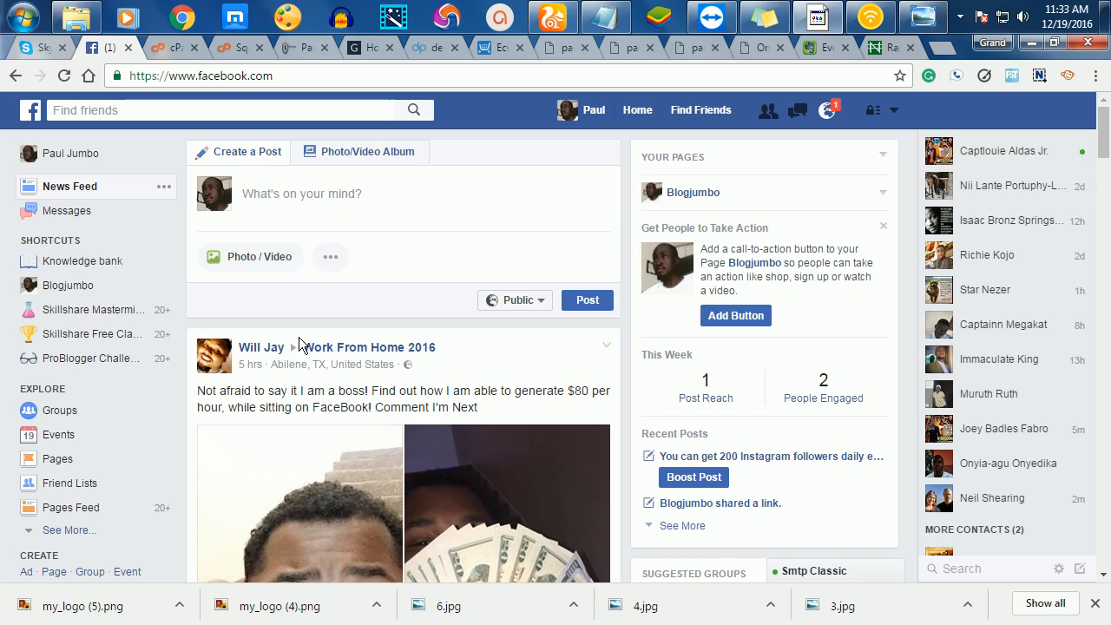
left_click(81, 286)
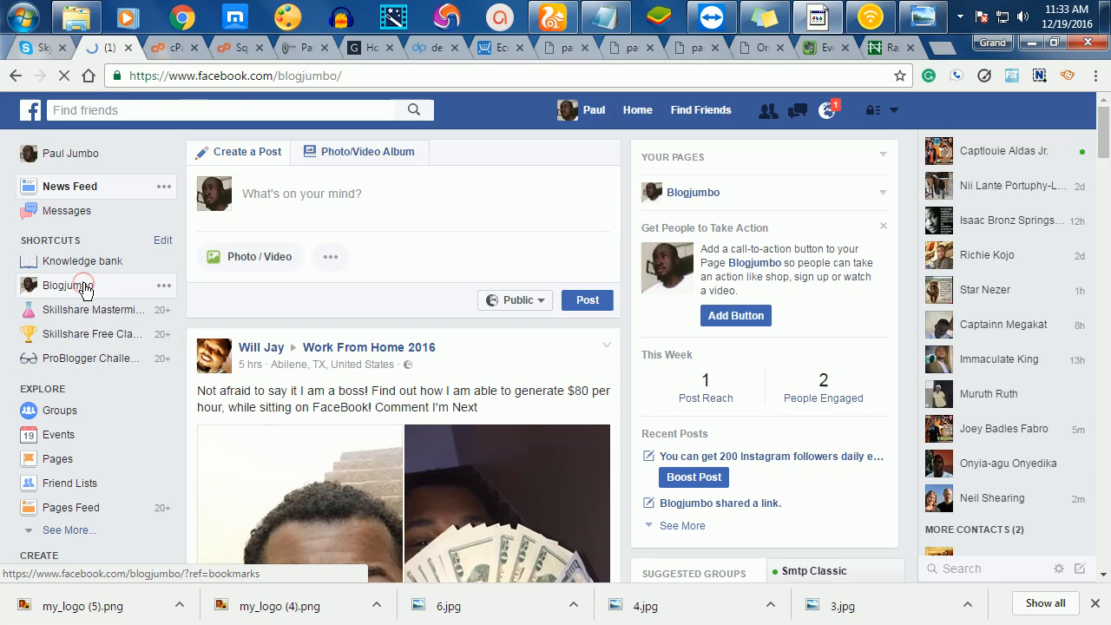
left_click(215, 76)
key("ctrl+c")
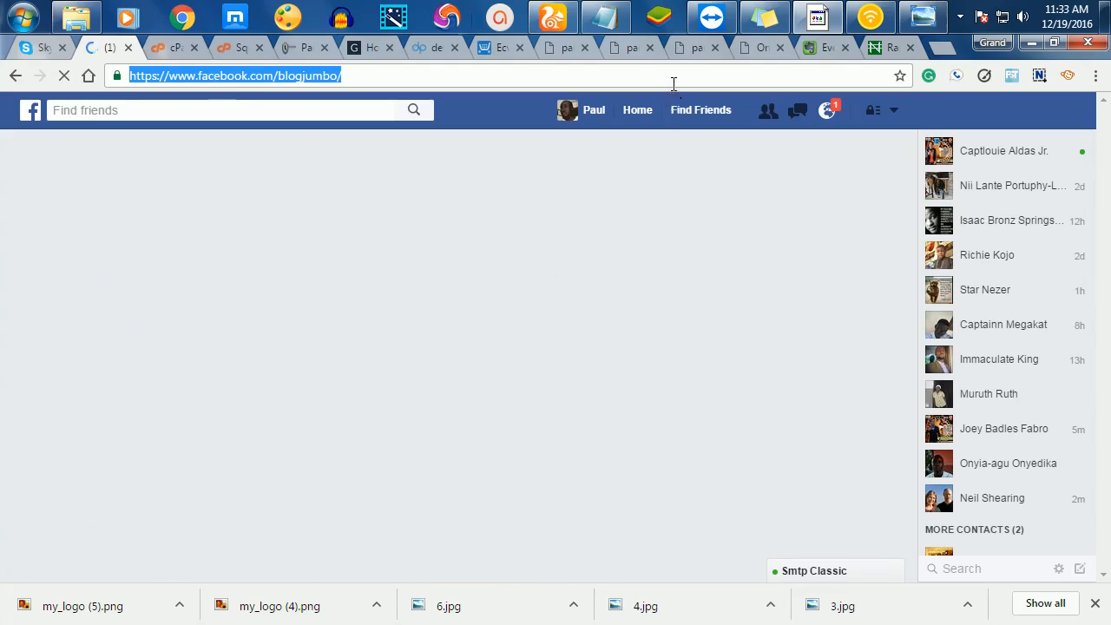
left_click(633, 53)
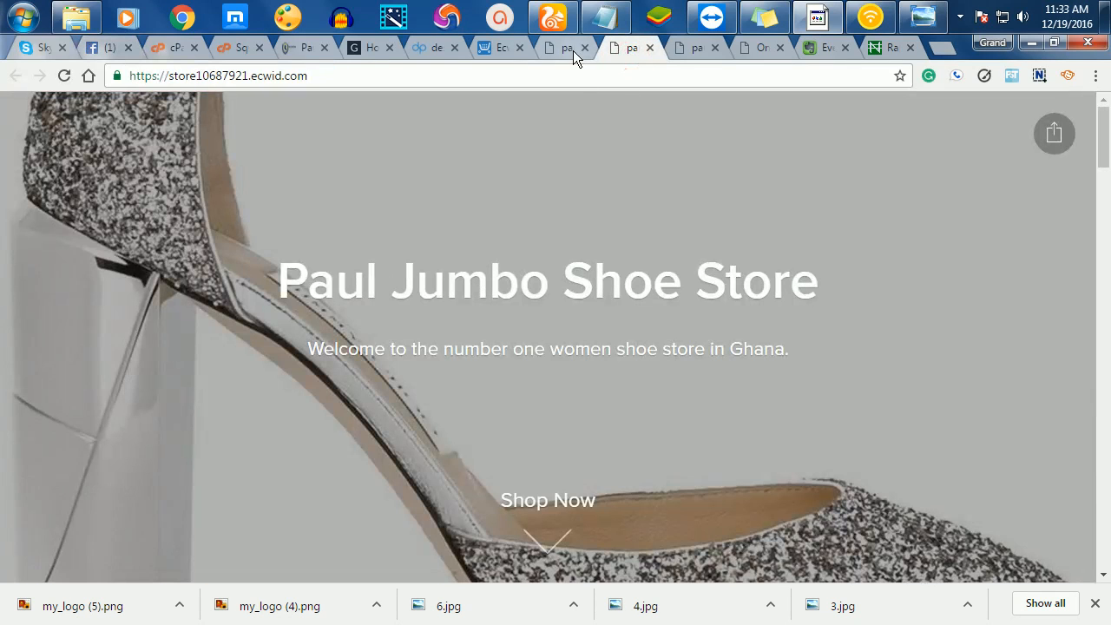
left_click(572, 49)
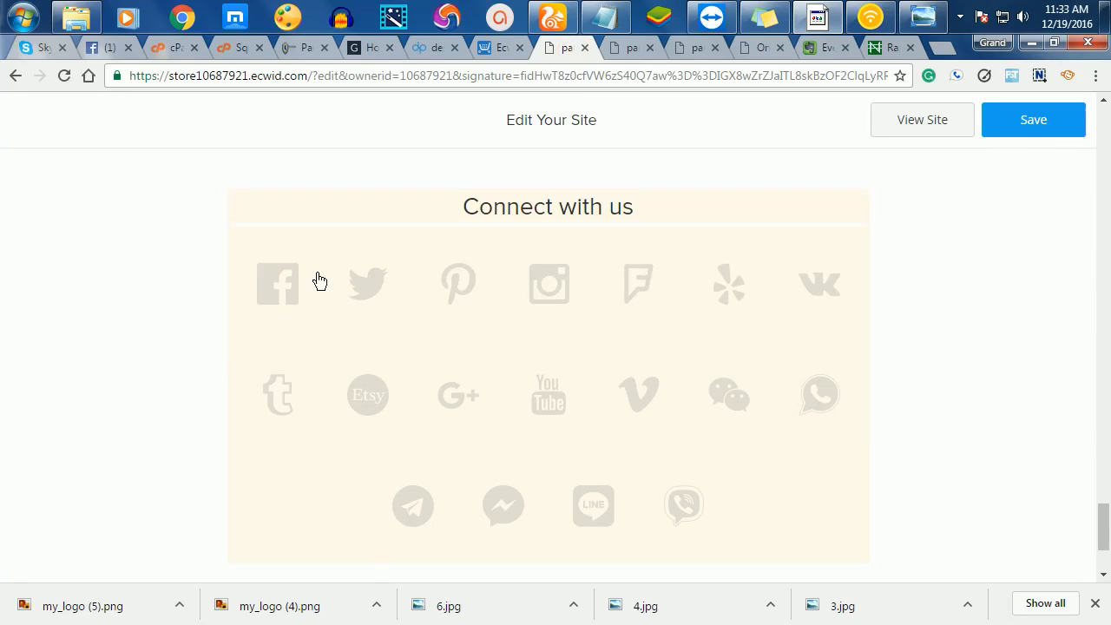
- Link the Connect with us Facebook icon to the pasted Blogjumbo page address
left_click(267, 291)
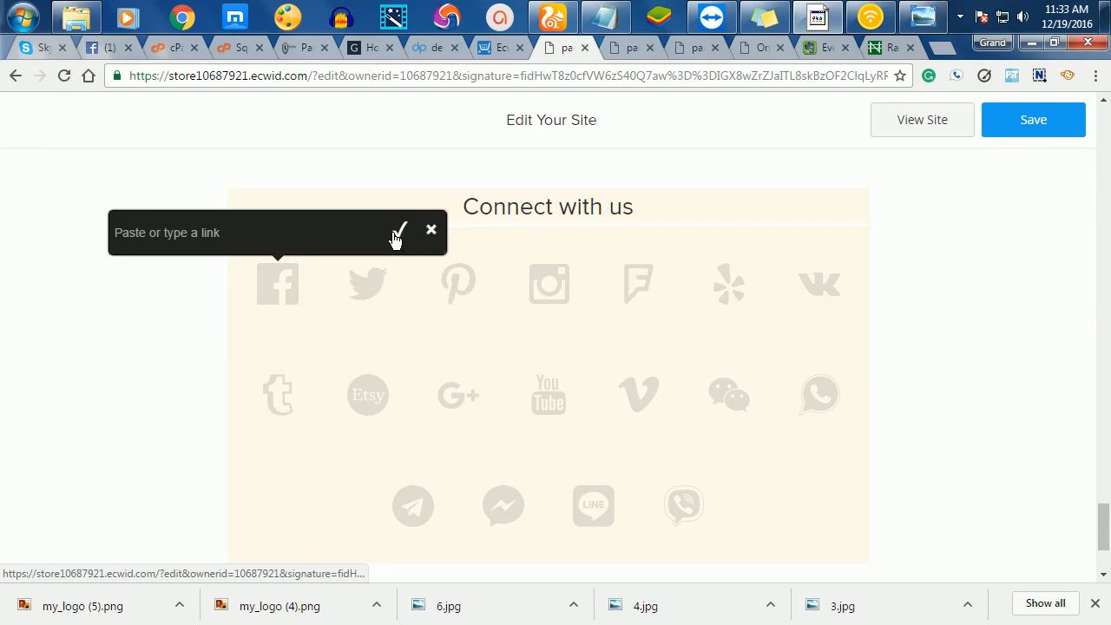
key("ctrl+v")
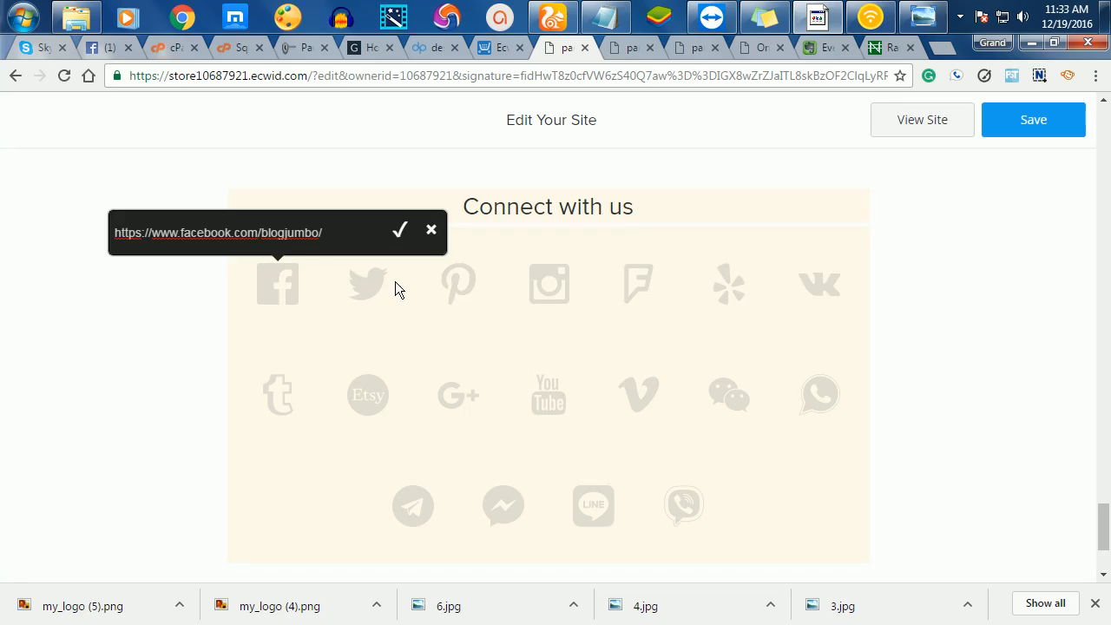
left_click(392, 234)
left_click(399, 231)
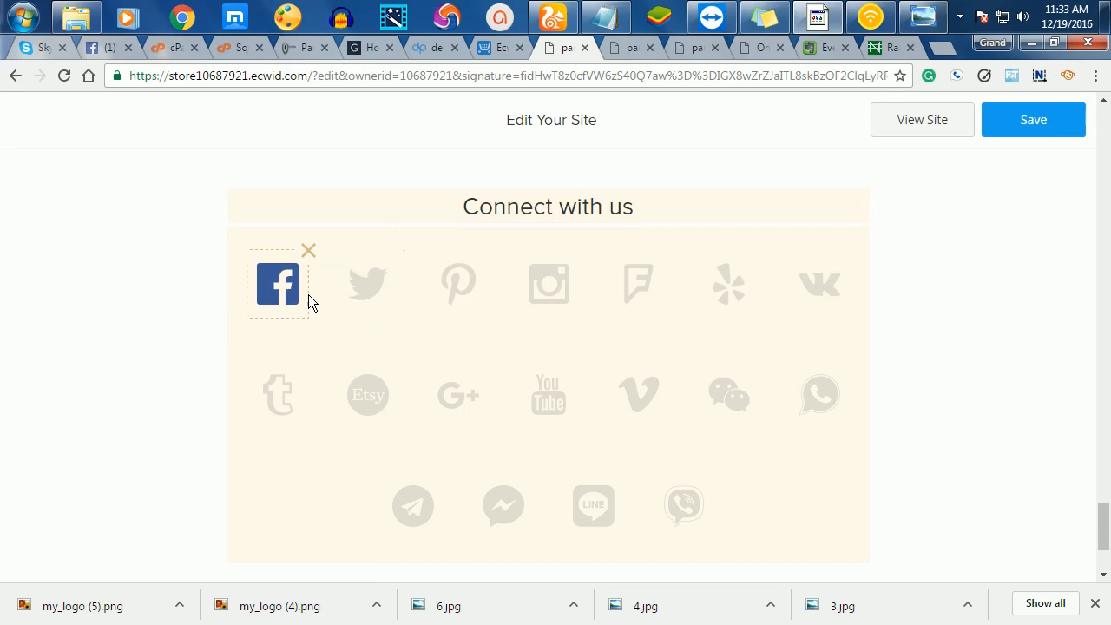
scroll(805, 558, "down", 2)
scroll(811, 510, "up", 3)
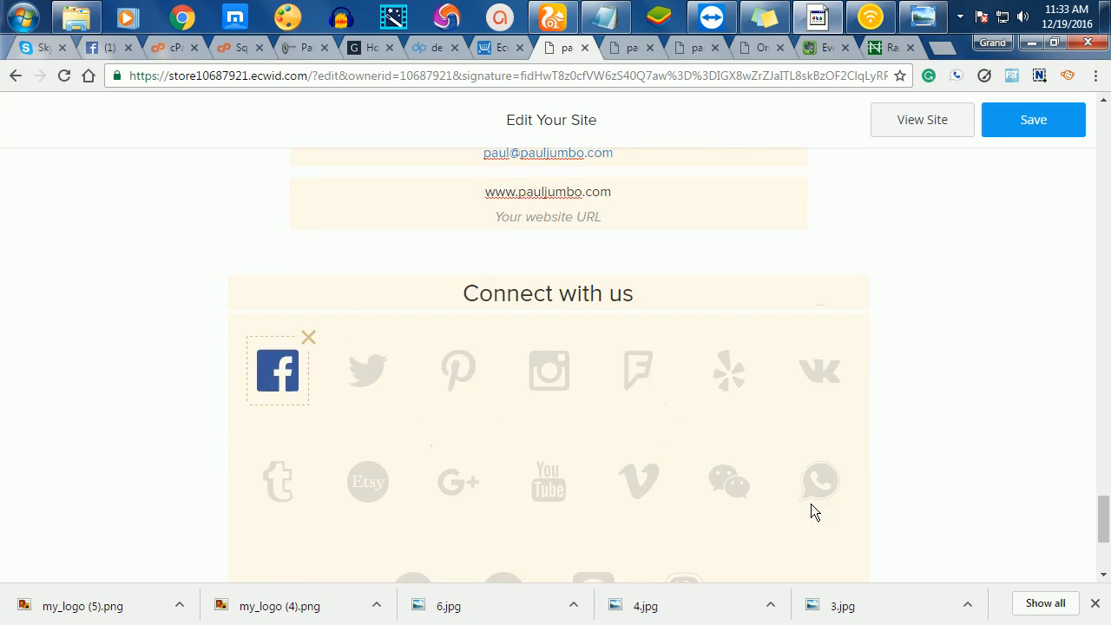
scroll(810, 503, "up", 1)
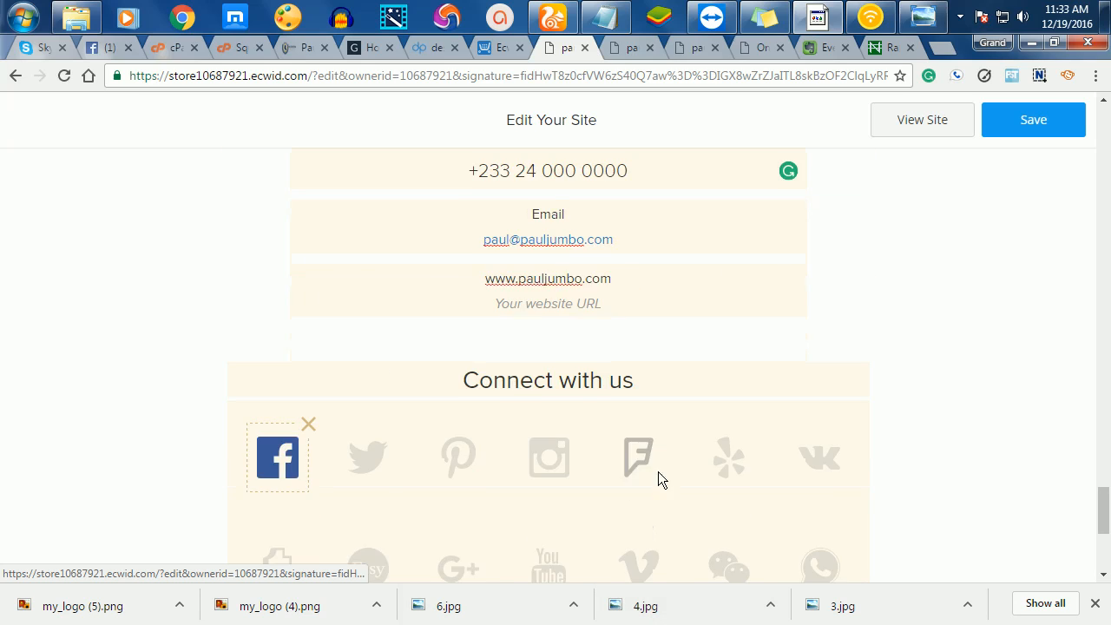
scroll(658, 478, "down", 1)
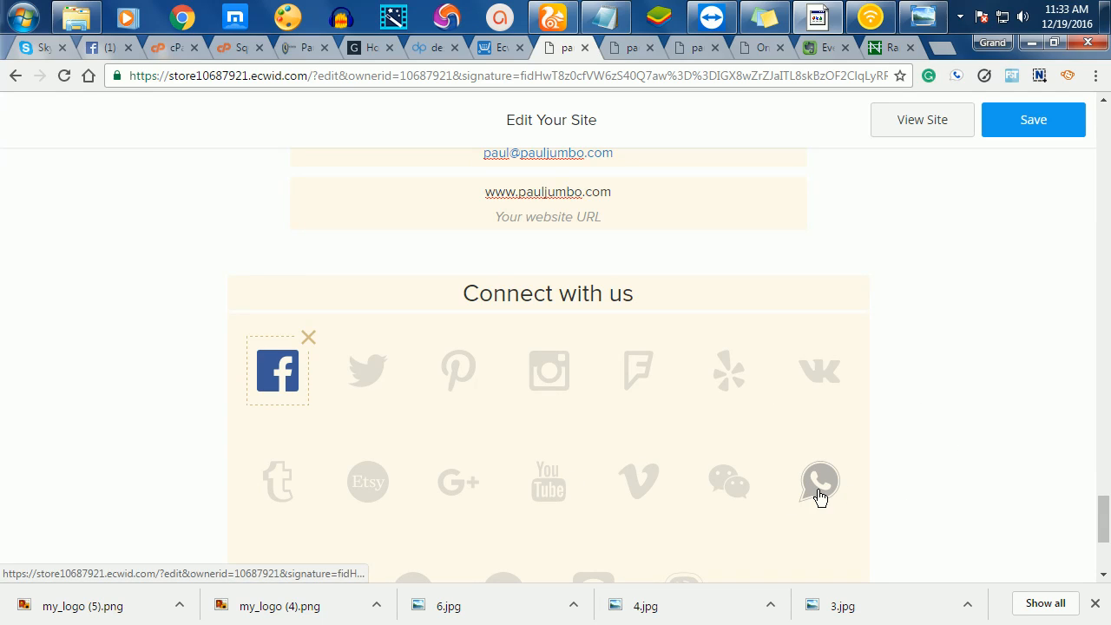
- Save the site changes and switch to the live store tab
left_click(1035, 122)
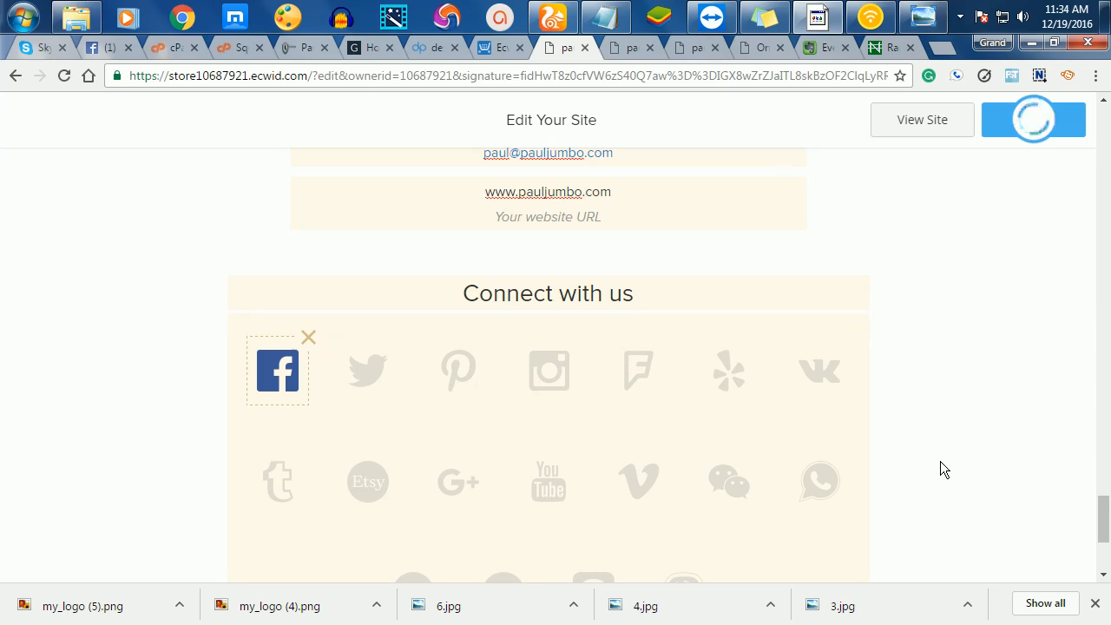
scroll(939, 469, "down", 1)
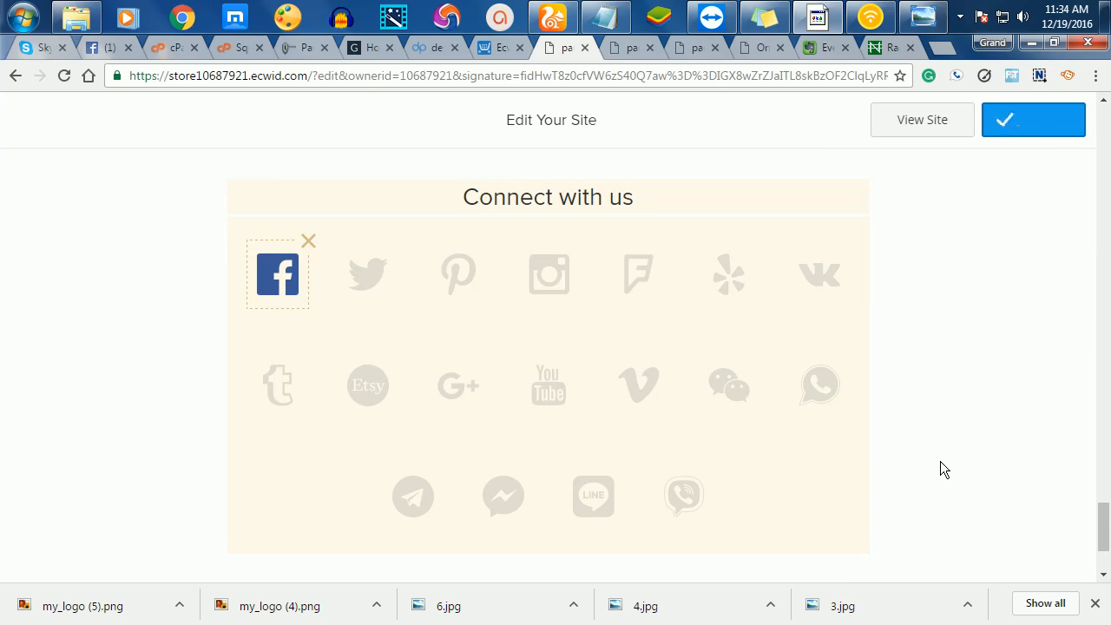
left_click(630, 49)
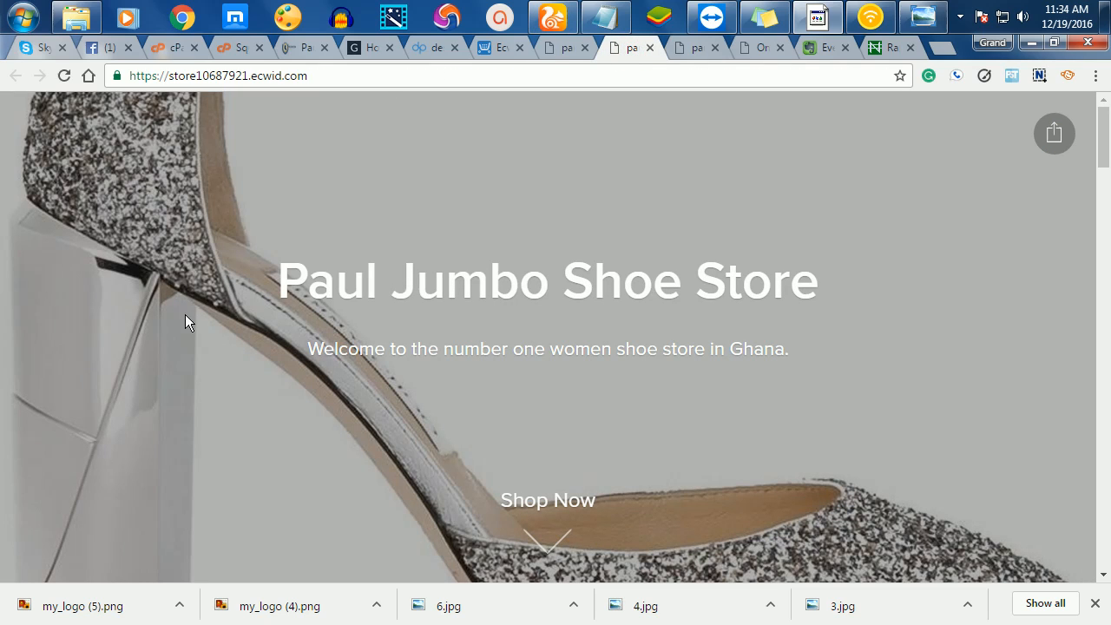
- Reload the live store and scroll to the footer to check the new Facebook icon
left_click(61, 84)
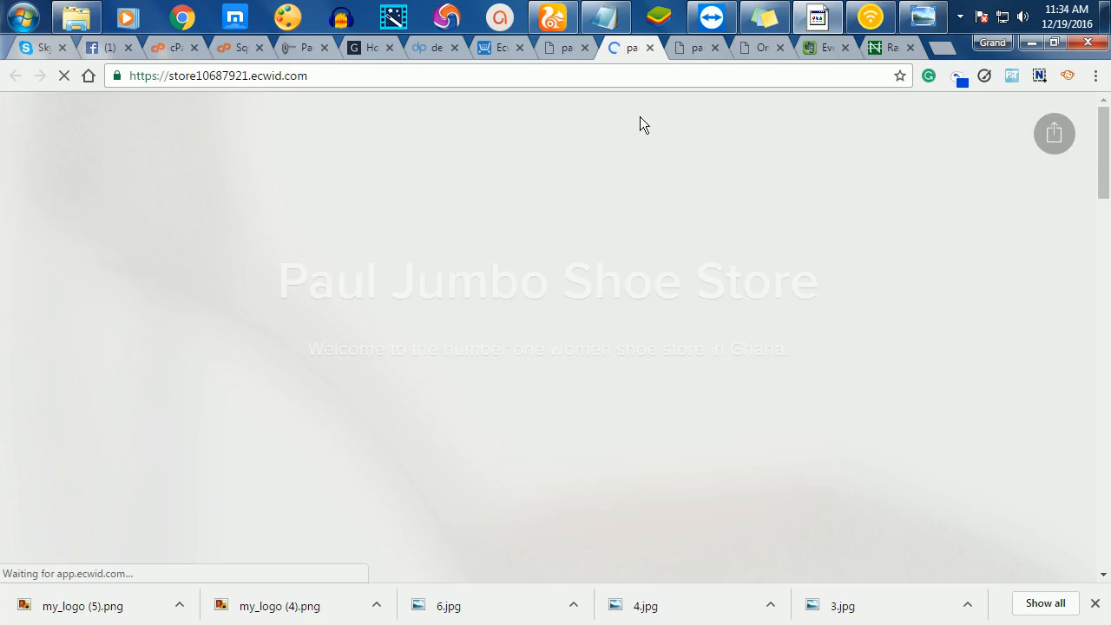
scroll(604, 308, "down", 2)
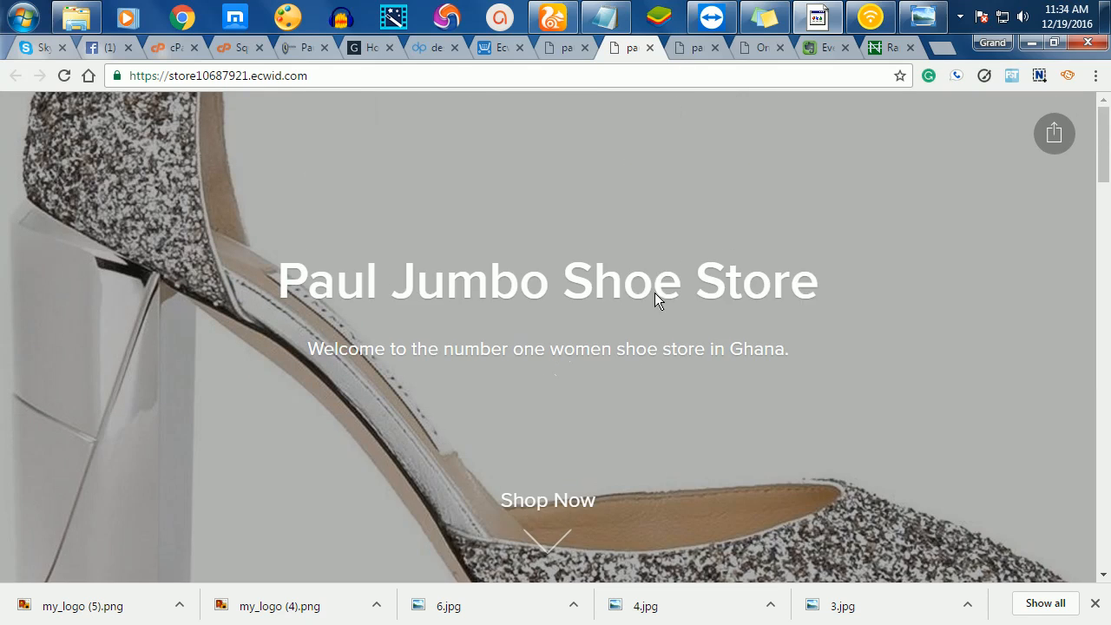
scroll(657, 335, "down", 6)
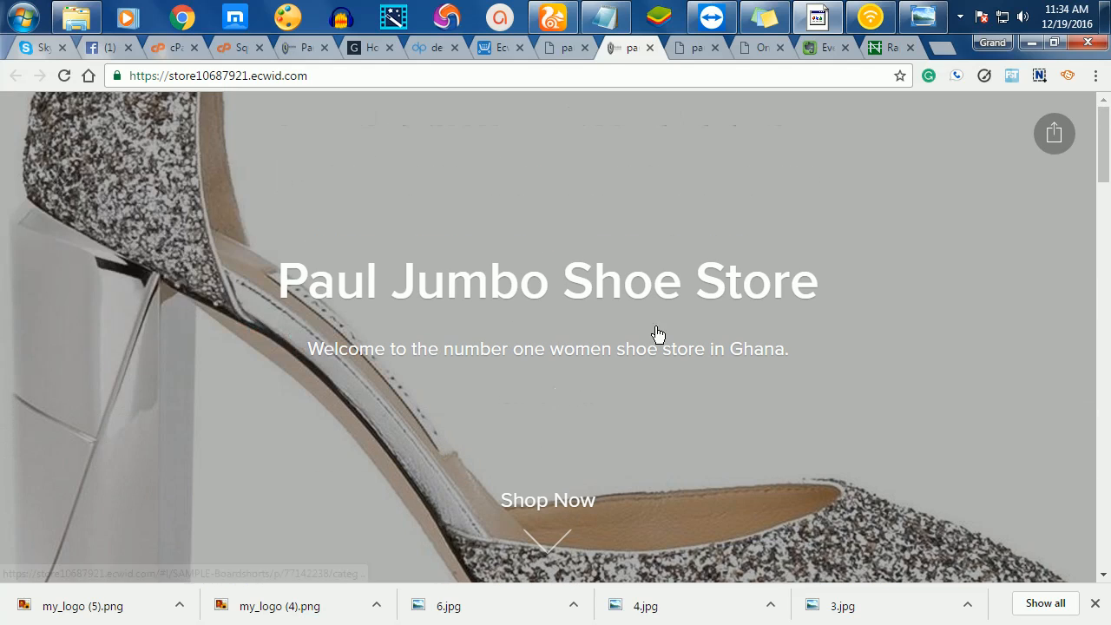
scroll(657, 335, "down", 8)
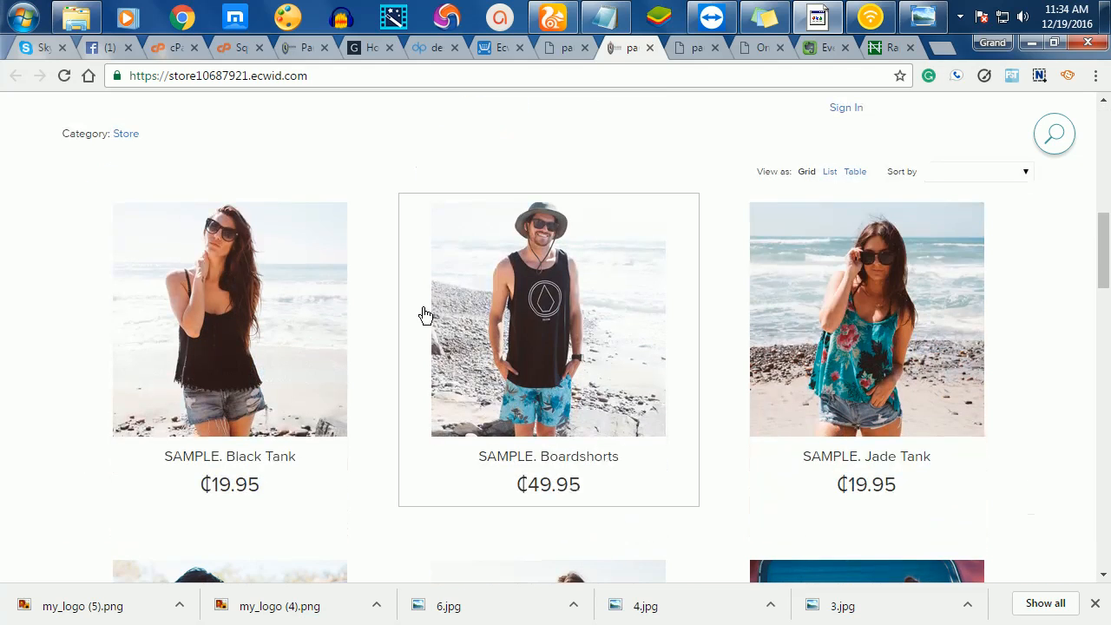
scroll(494, 292, "down", 8)
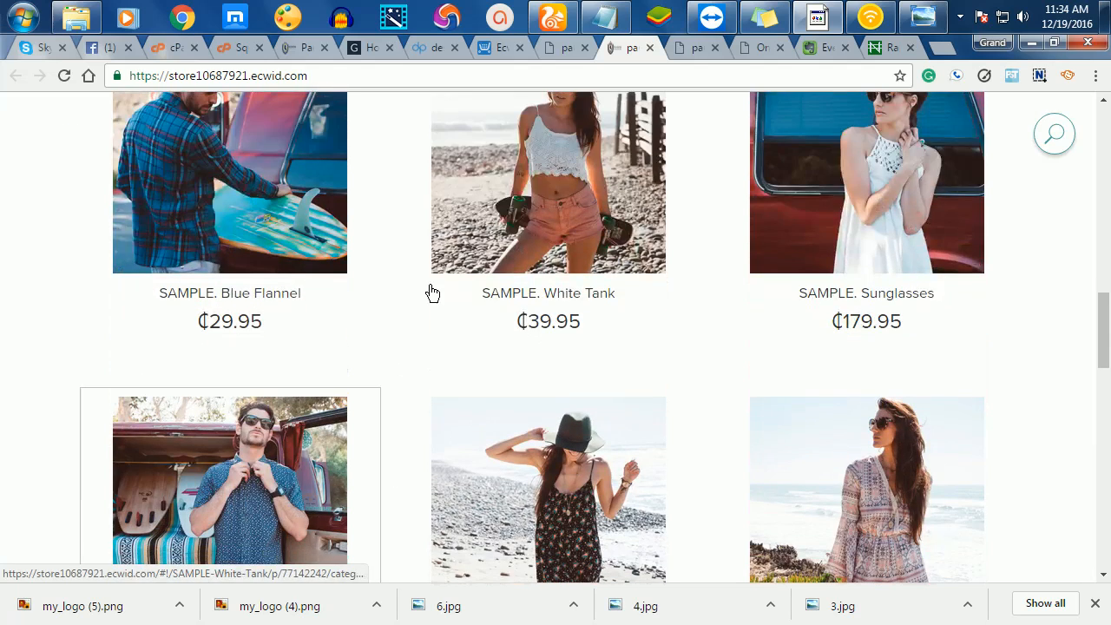
scroll(569, 439, "down", 7)
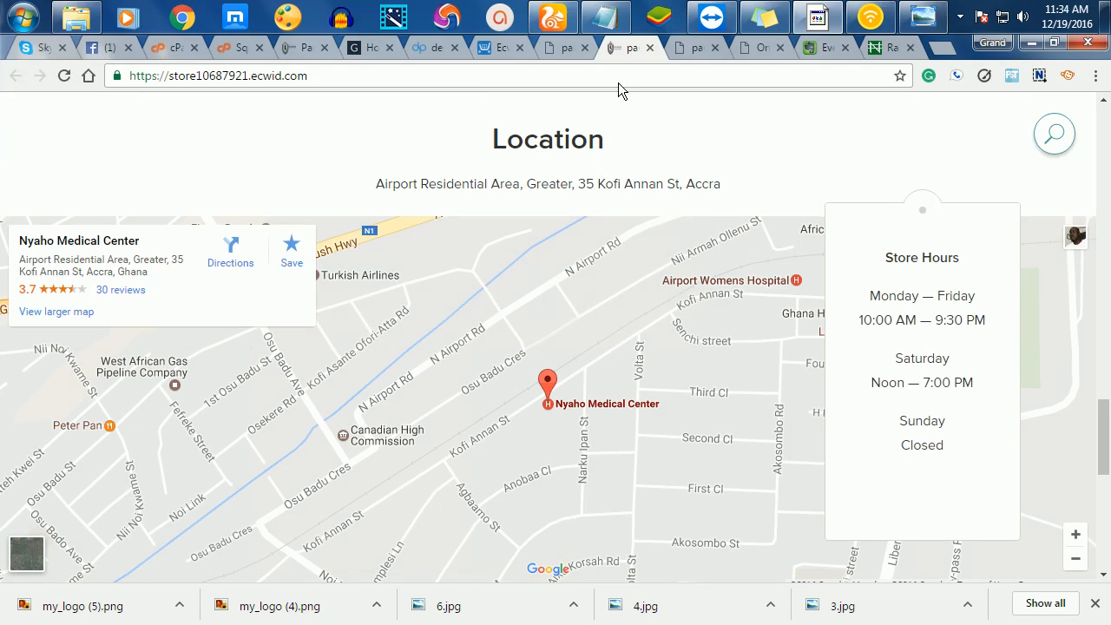
scroll(593, 208, "down", 7)
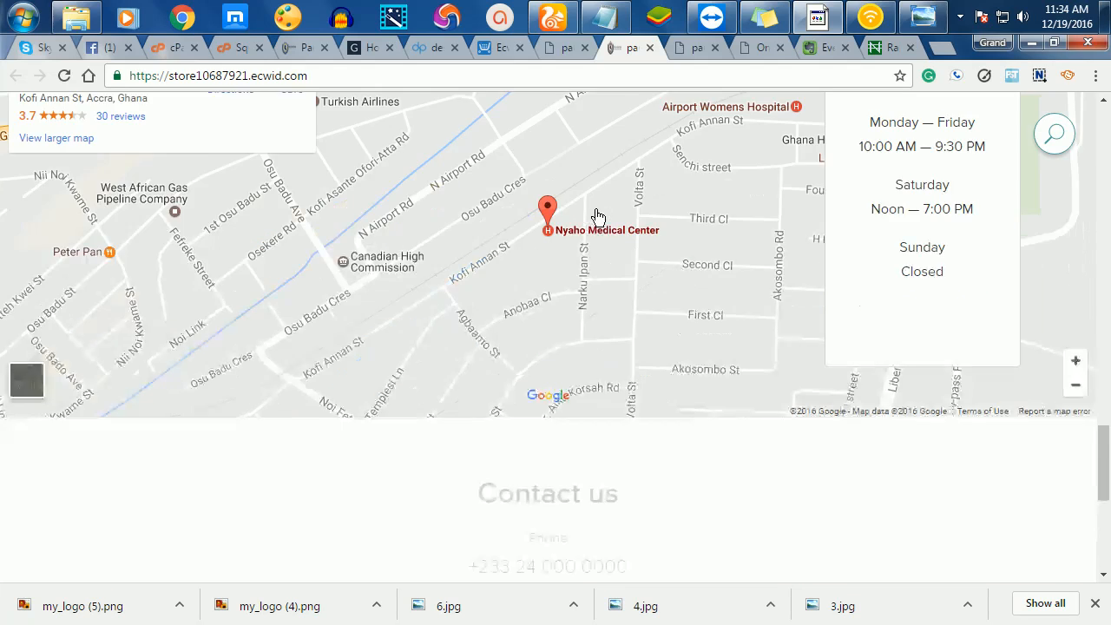
scroll(605, 217, "up", 2)
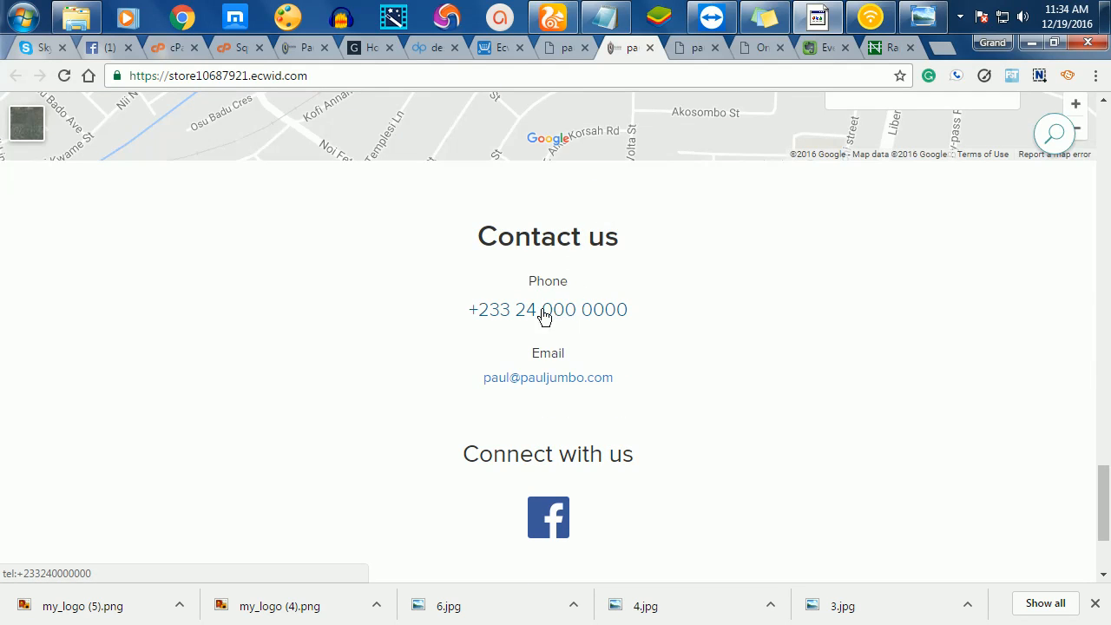
scroll(567, 454, "down", 2)
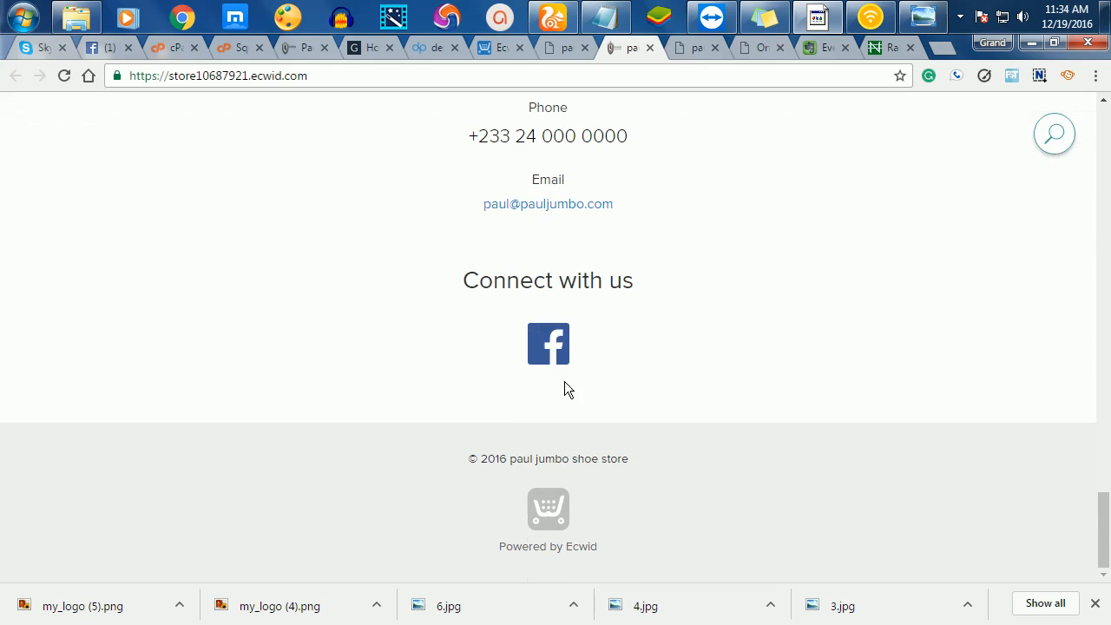
scroll(615, 345, "up", 2)
scroll(615, 349, "down", 2)
scroll(370, 272, "up", 15)
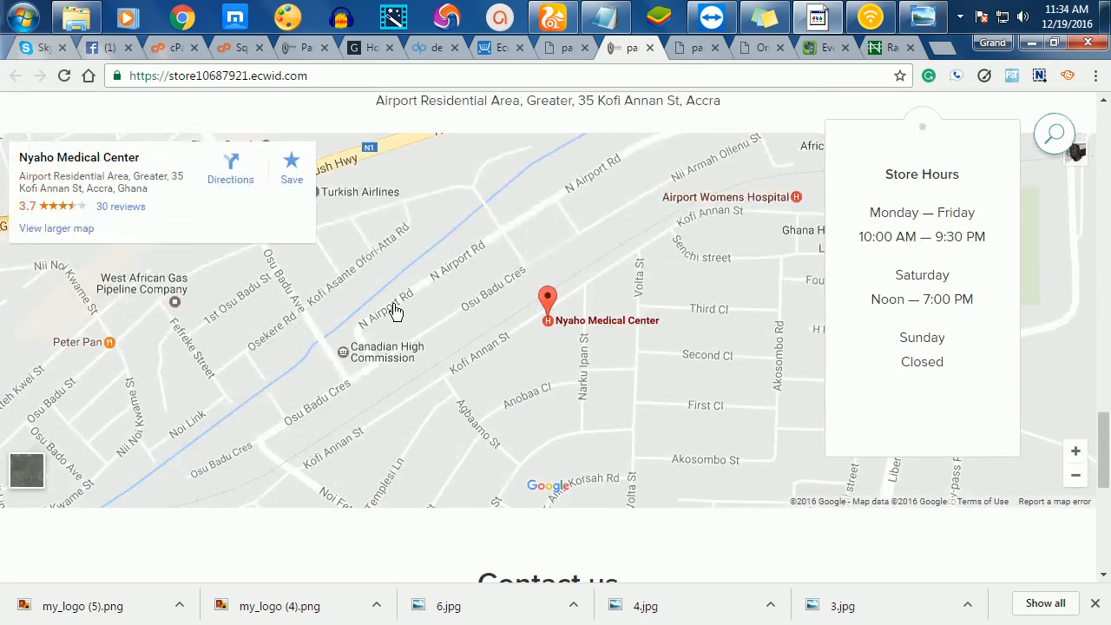
scroll(416, 311, "up", 10)
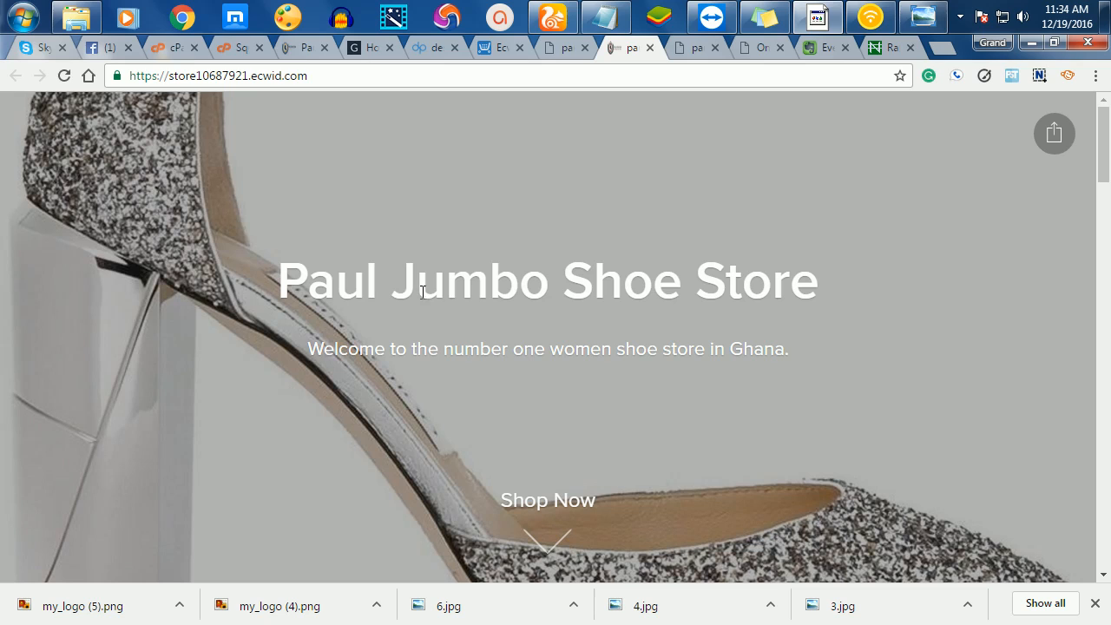
left_click(567, 53)
- Open the control panel's Starter Site page and launch Change URL for its address
scroll(590, 486, "up", 5)
scroll(596, 460, "up", 20)
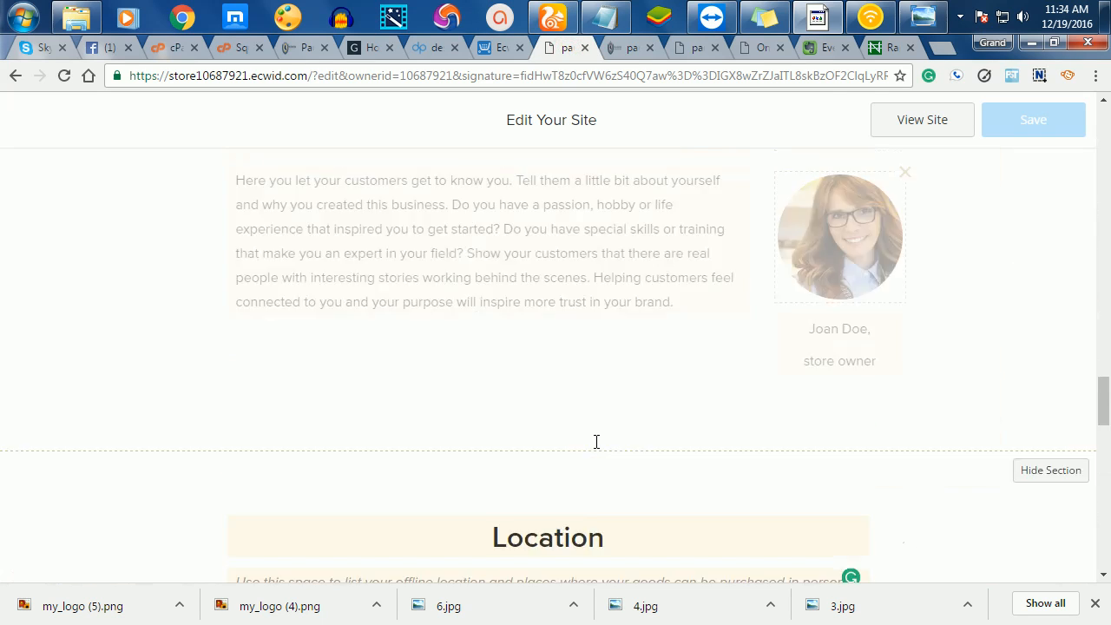
scroll(597, 438, "up", 2)
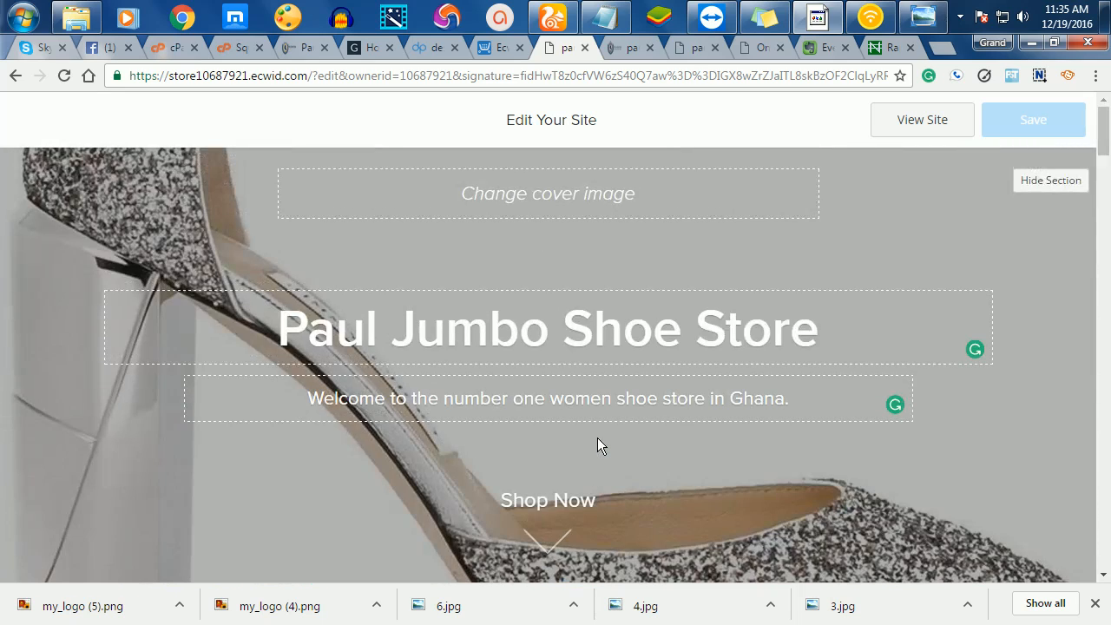
left_click(502, 46)
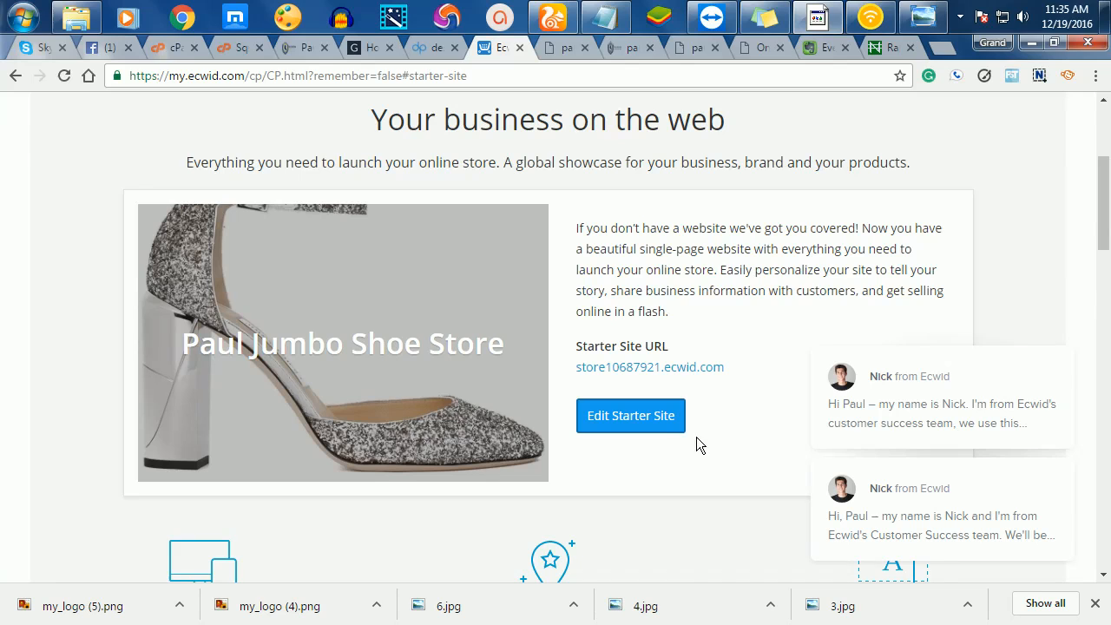
scroll(735, 415, "down", 1)
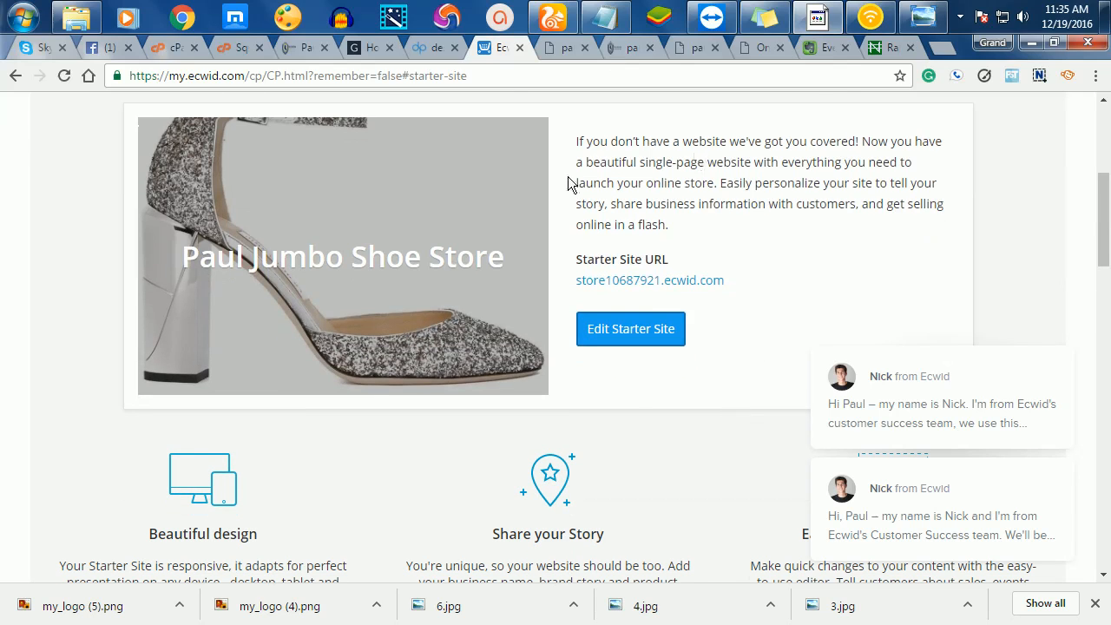
scroll(692, 286, "down", 5)
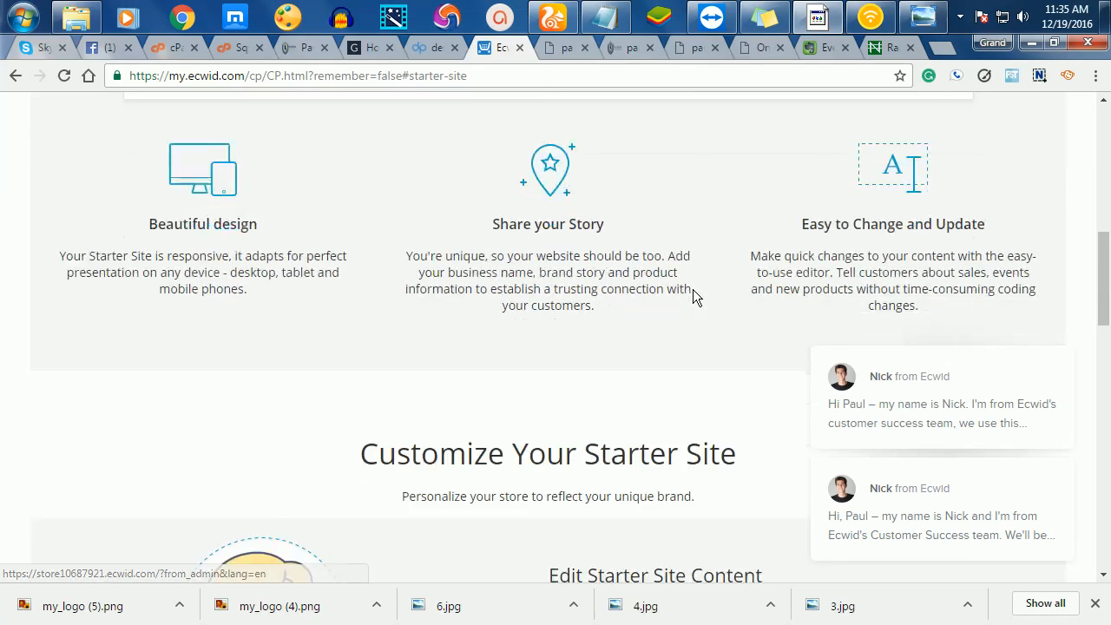
scroll(693, 295, "down", 3)
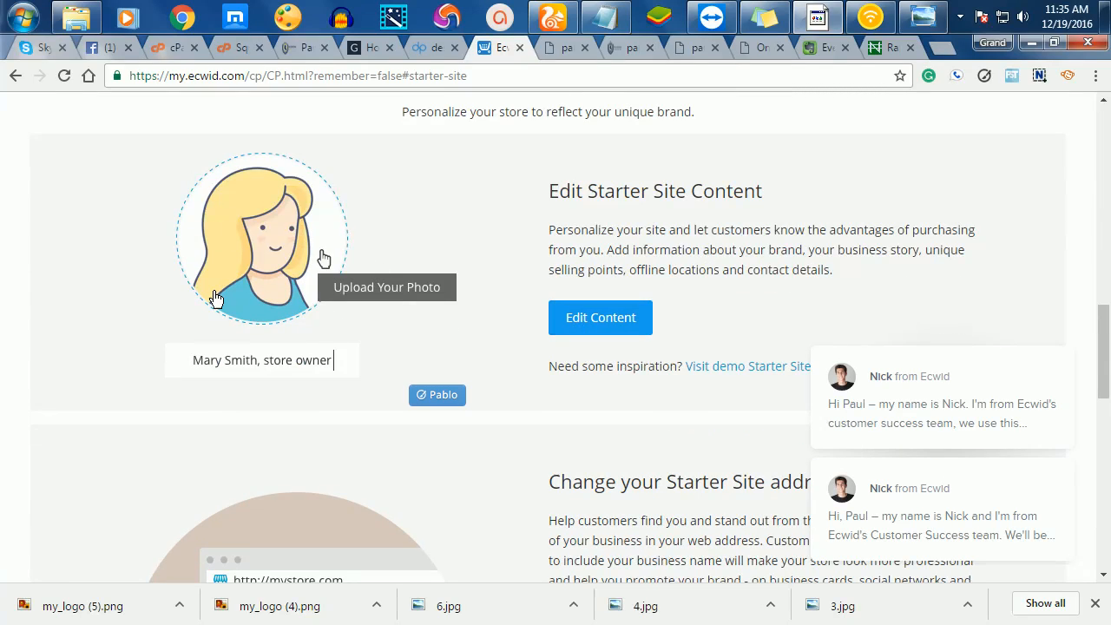
scroll(437, 367, "down", 4)
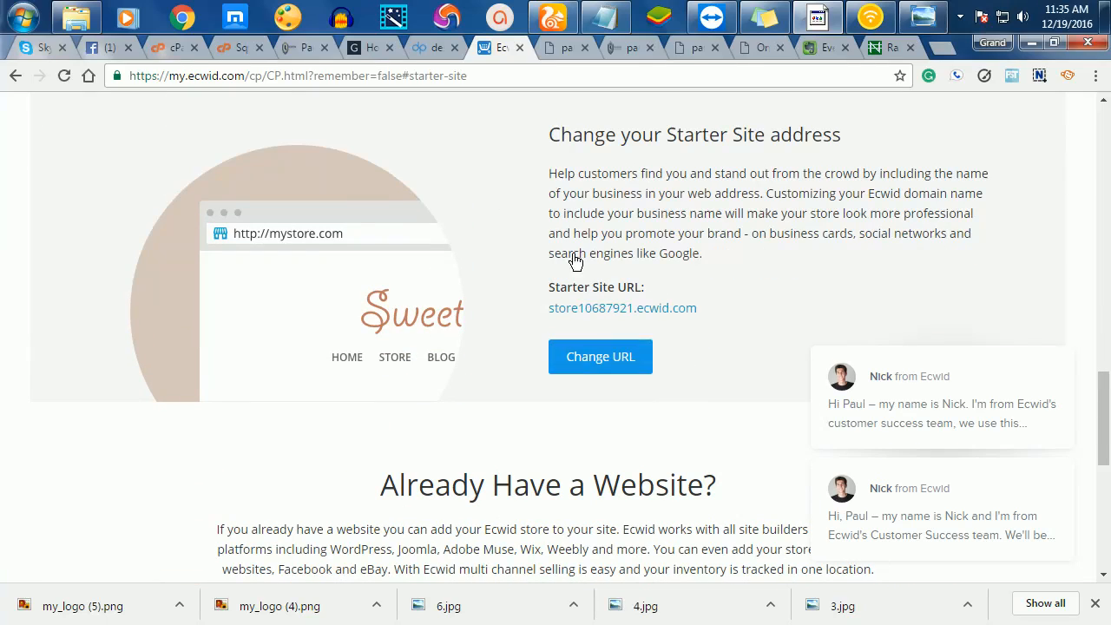
left_click(602, 362)
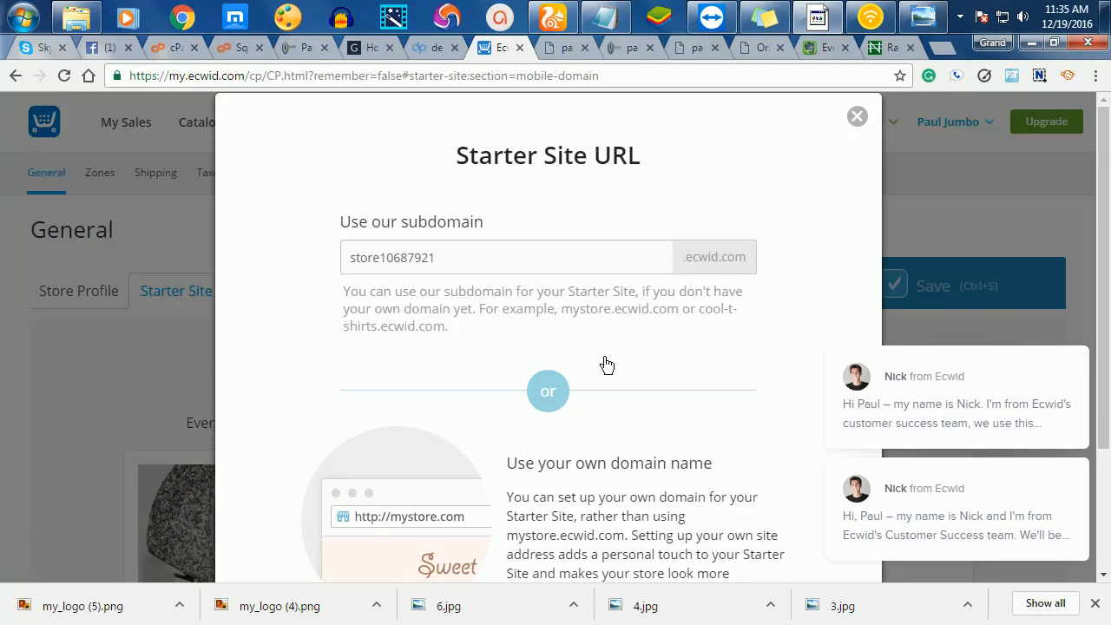
- Replace the numbered ecwid.com subdomain with 'pjstores' and save the Starter Site URL
left_click_drag(530, 264, 353, 270)
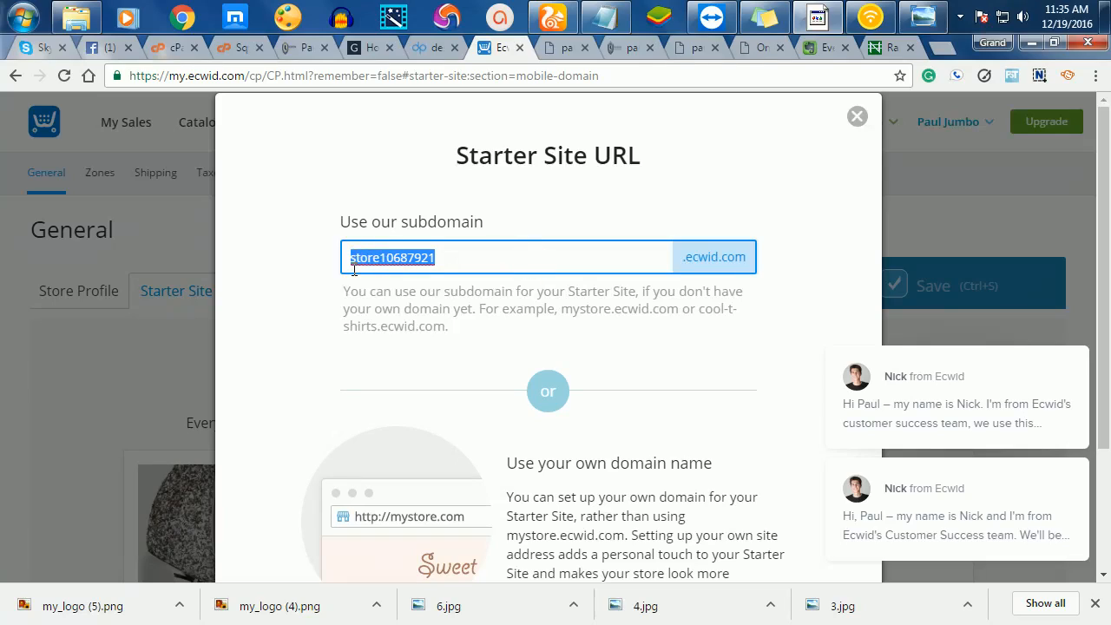
type("pastores")
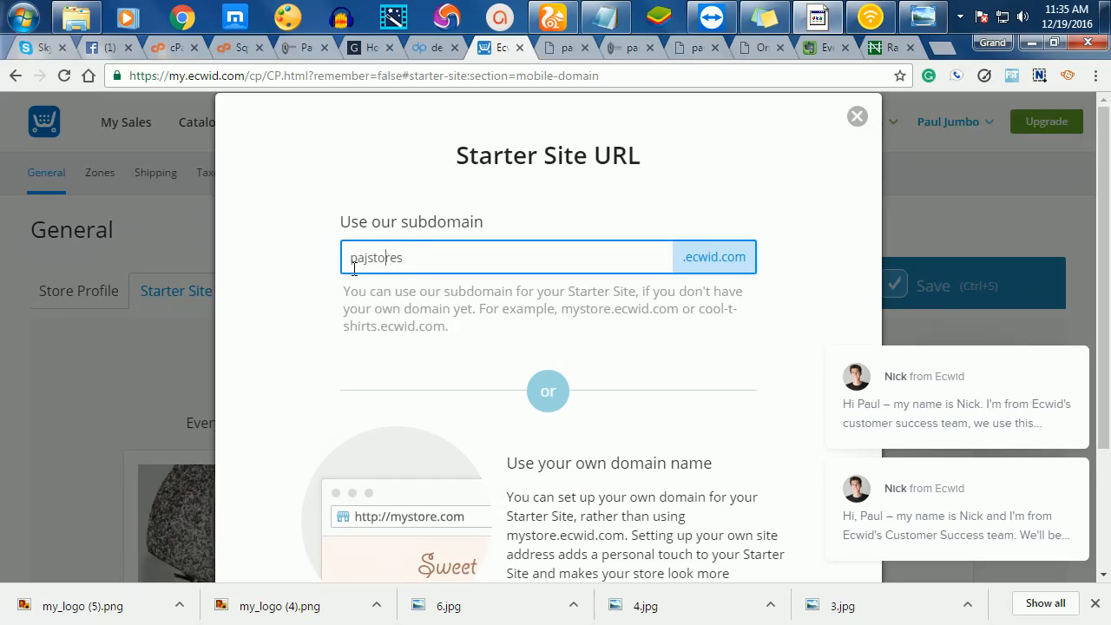
key("BackSpace")
scroll(636, 380, "down", 2)
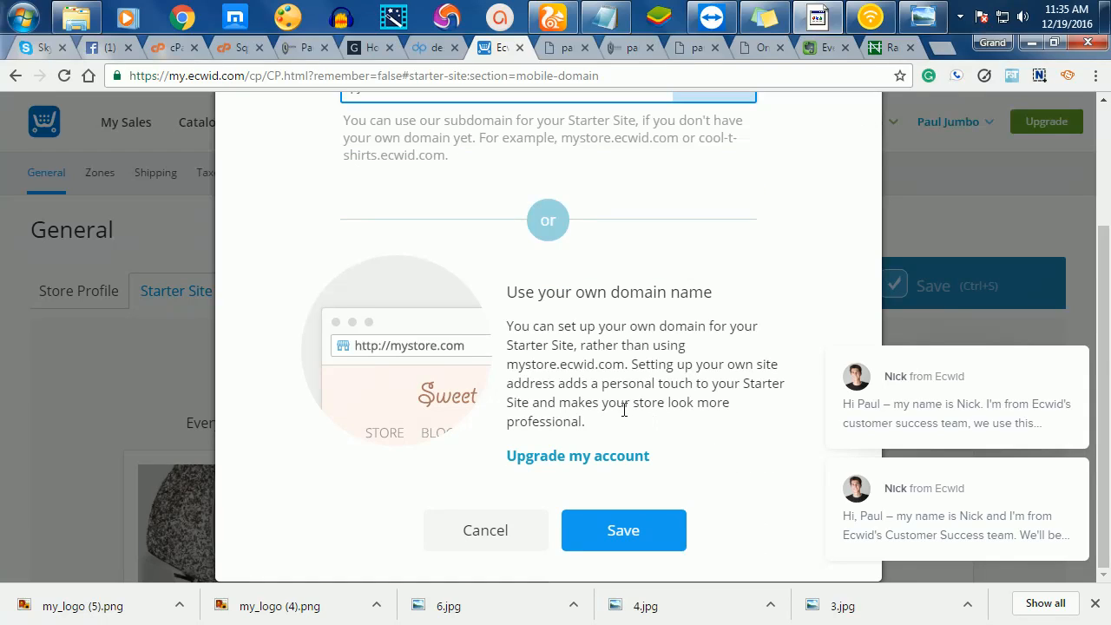
left_click(611, 521)
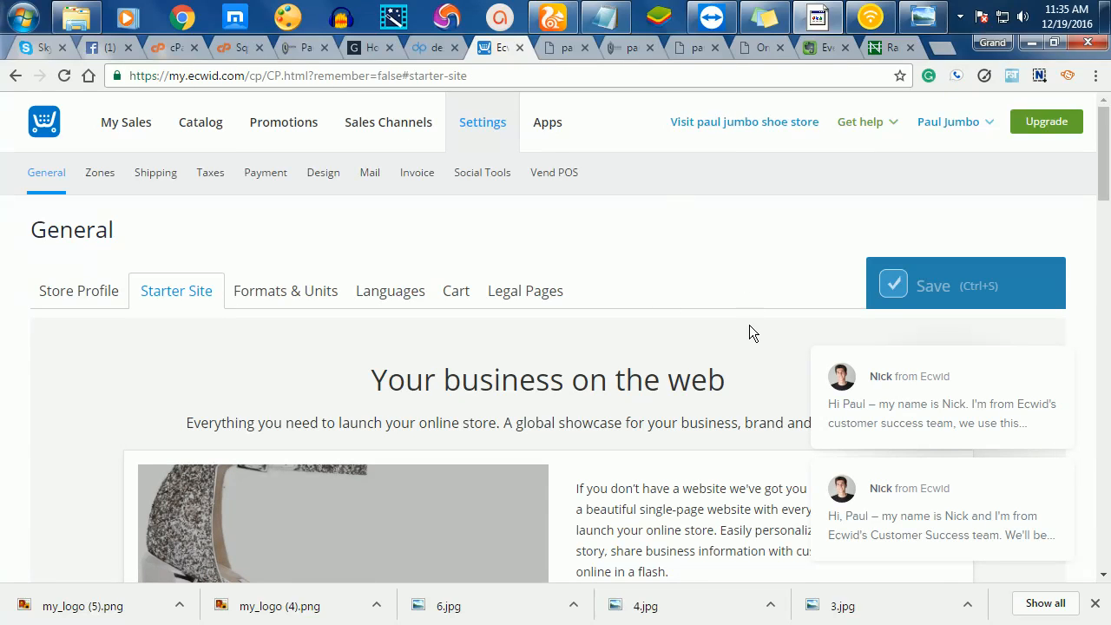
scroll(748, 329, "down", 6)
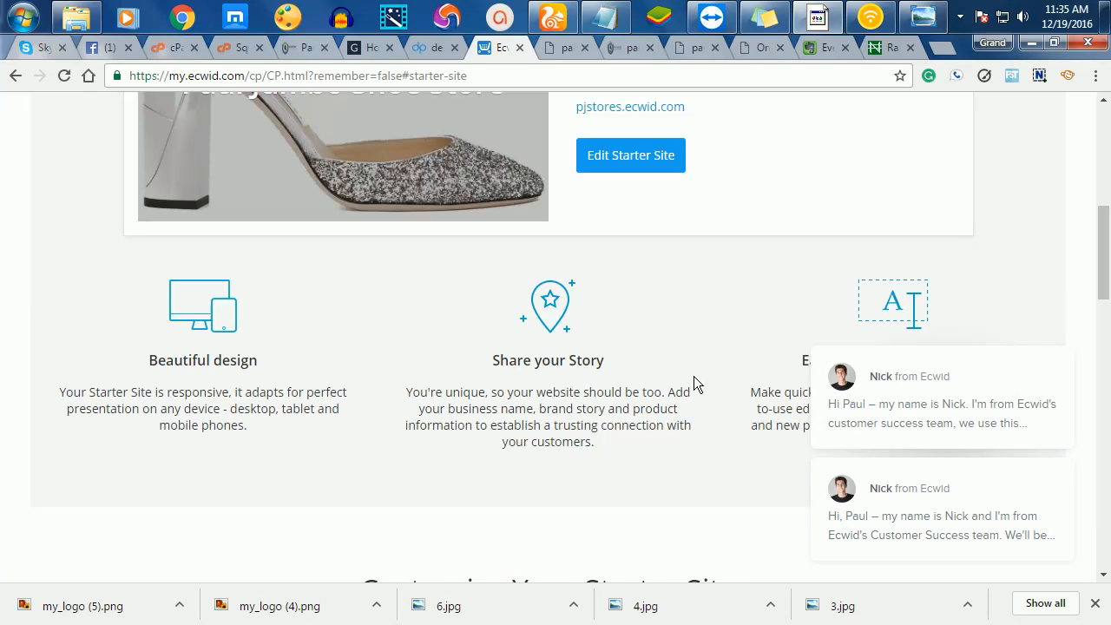
scroll(693, 383, "down", 7)
scroll(714, 382, "down", 10)
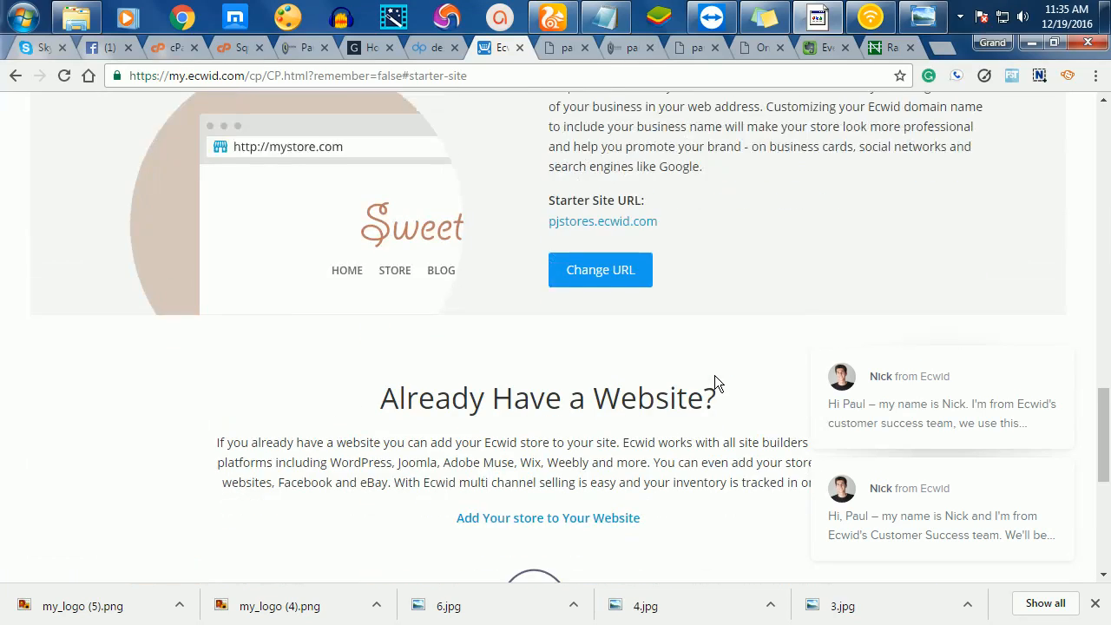
scroll(724, 385, "up", 15)
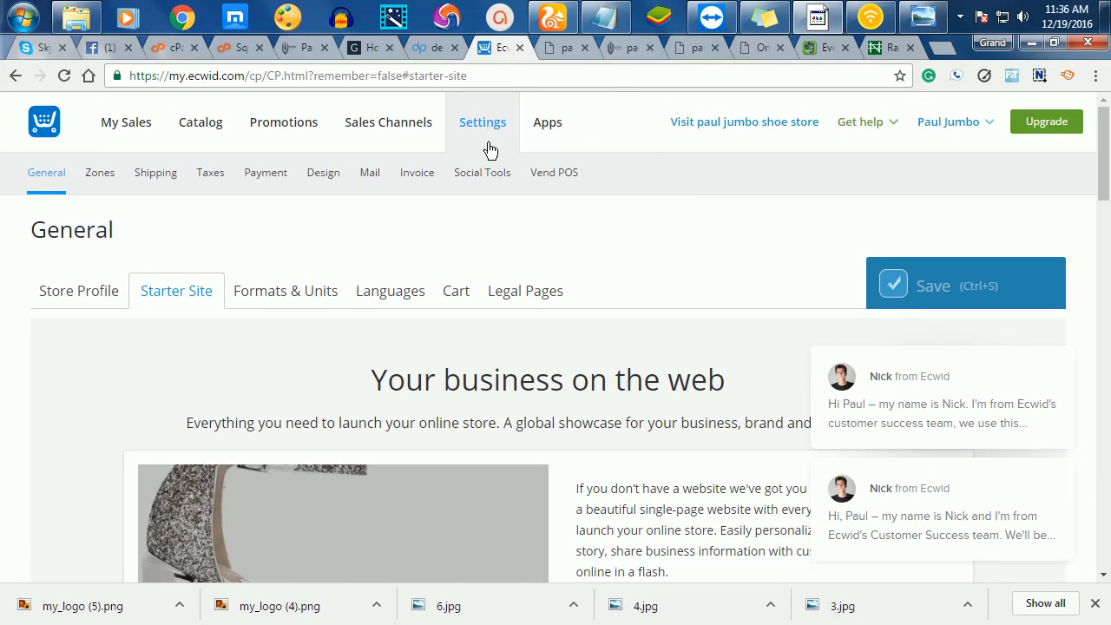
- Go through Zones and Shipping to the Payment settings and clear the covering chat pop-ups
left_click(104, 173)
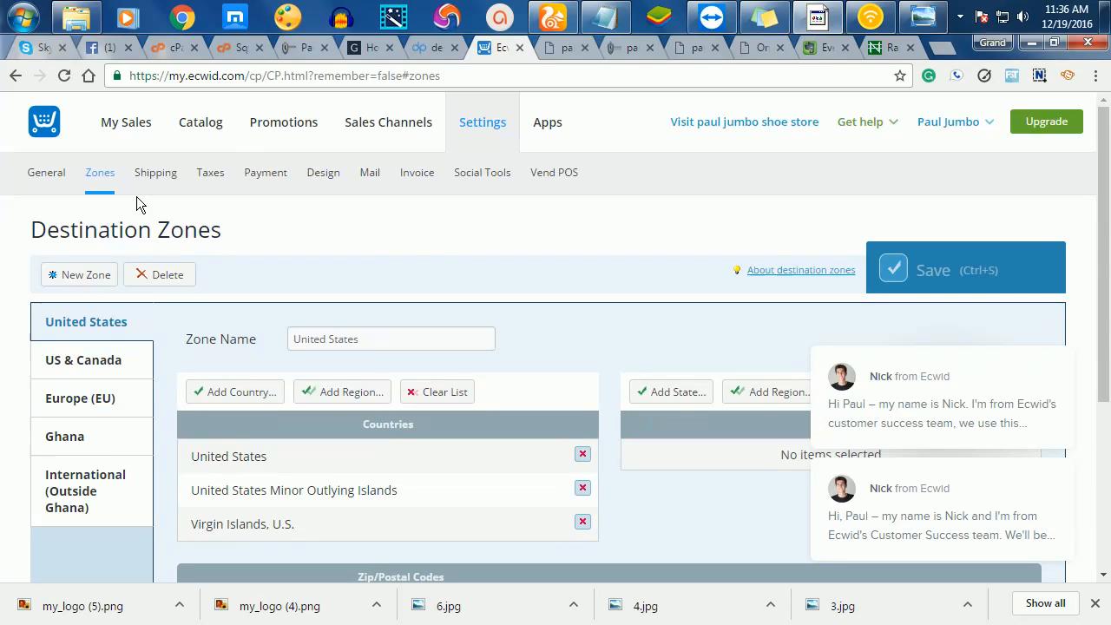
left_click(149, 173)
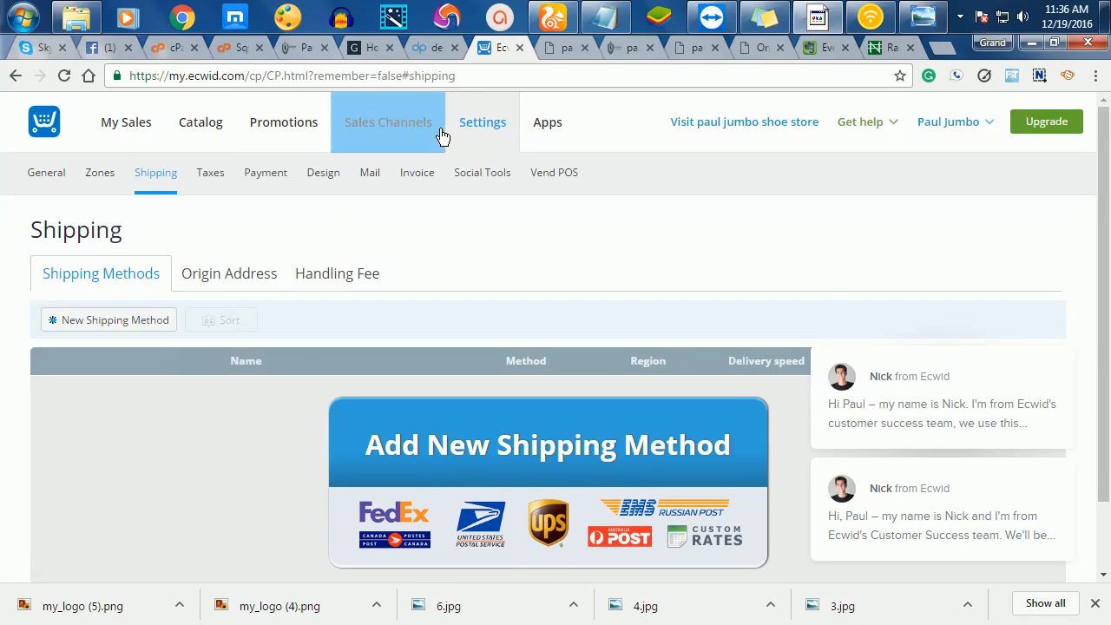
left_click(257, 176)
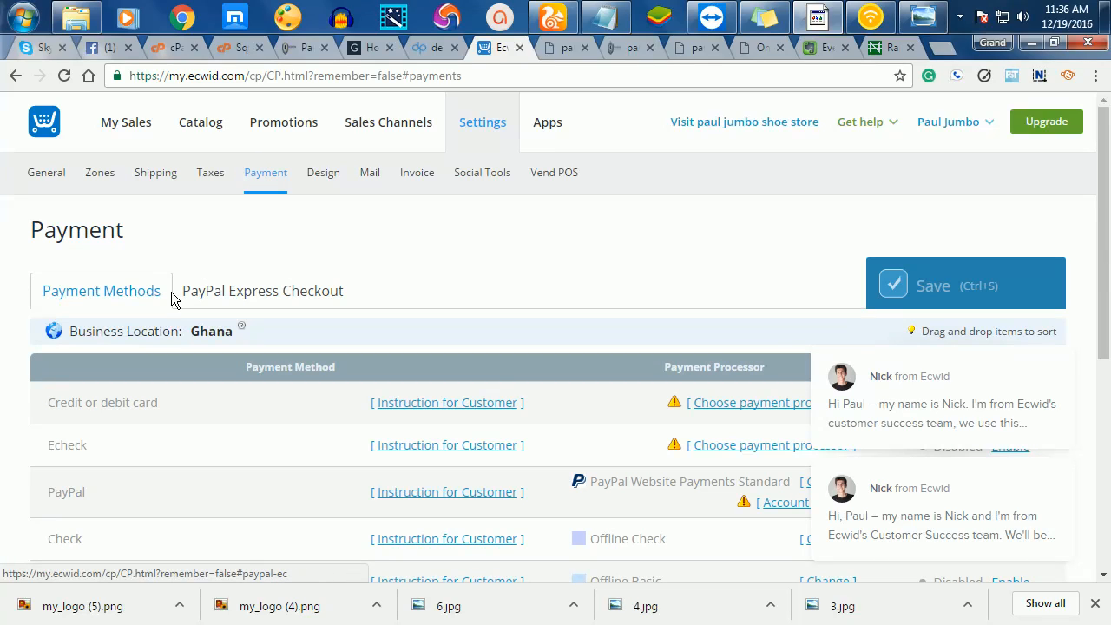
left_click_drag(1108, 196, 1100, 328)
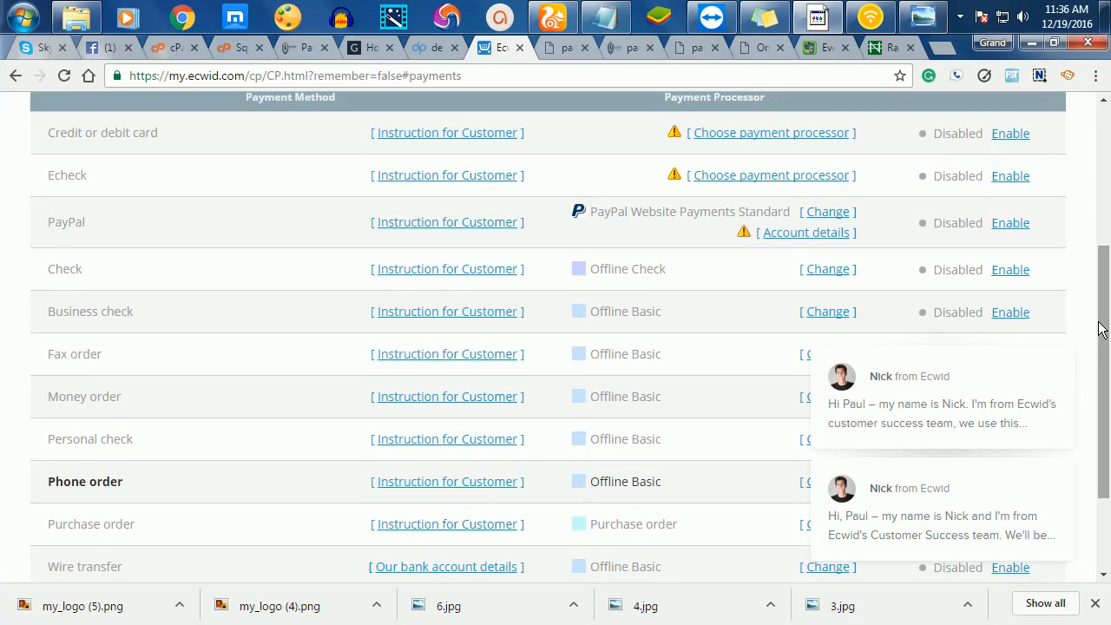
mouse_move(1019, 385)
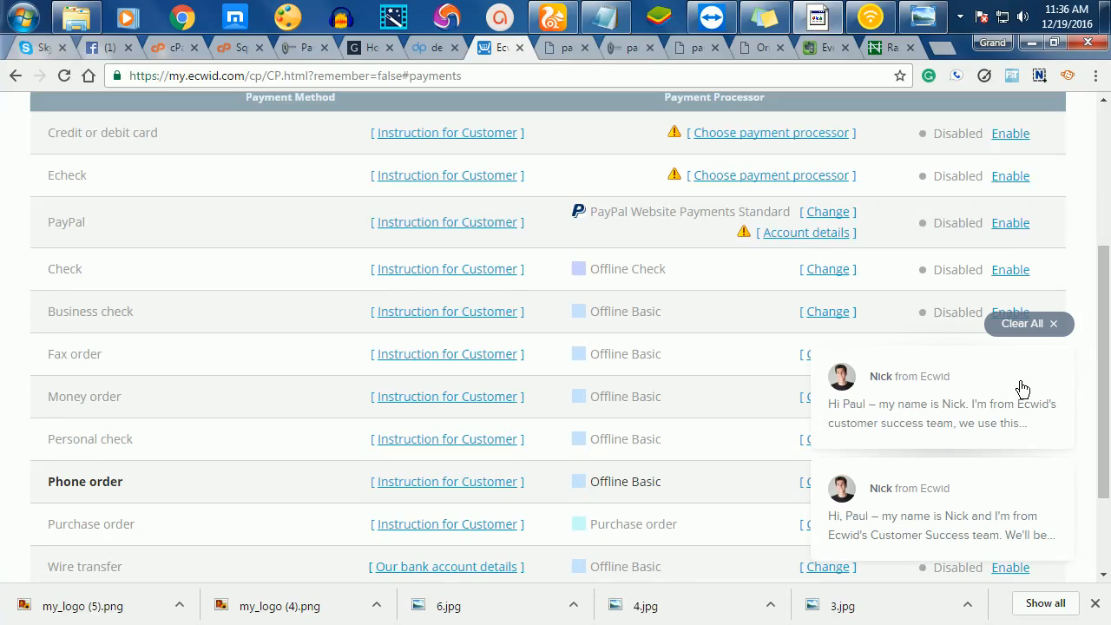
left_click(1053, 326)
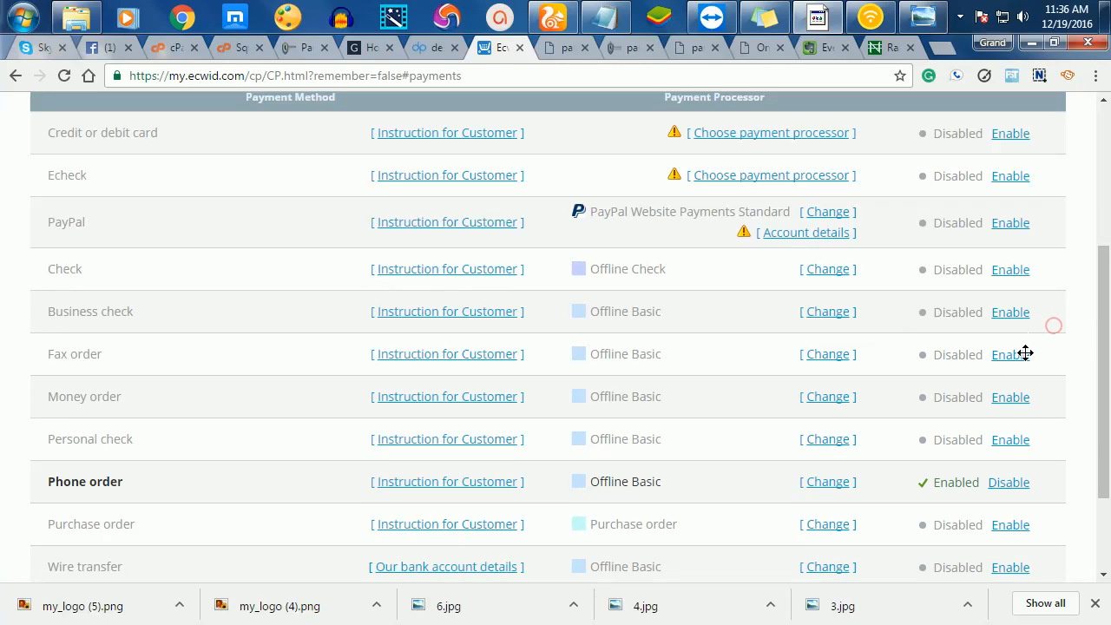
left_click(300, 48)
- Open the Brang Leather shoe product page and add it to the bag
scroll(625, 347, "up", 10)
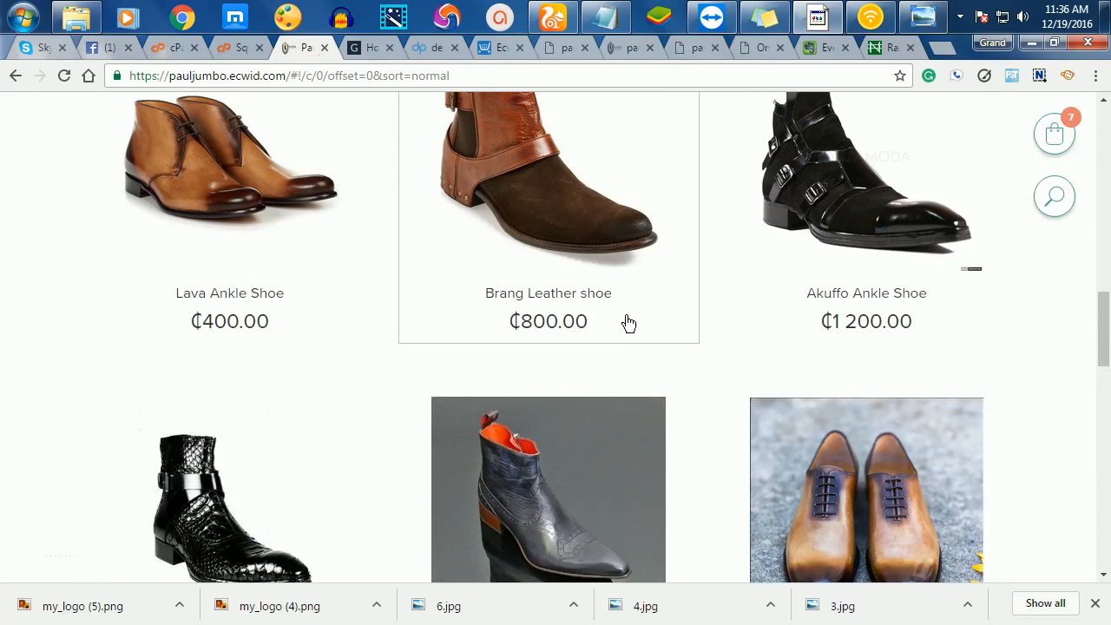
scroll(626, 319, "down", 3)
scroll(628, 317, "down", 1)
left_click(528, 234)
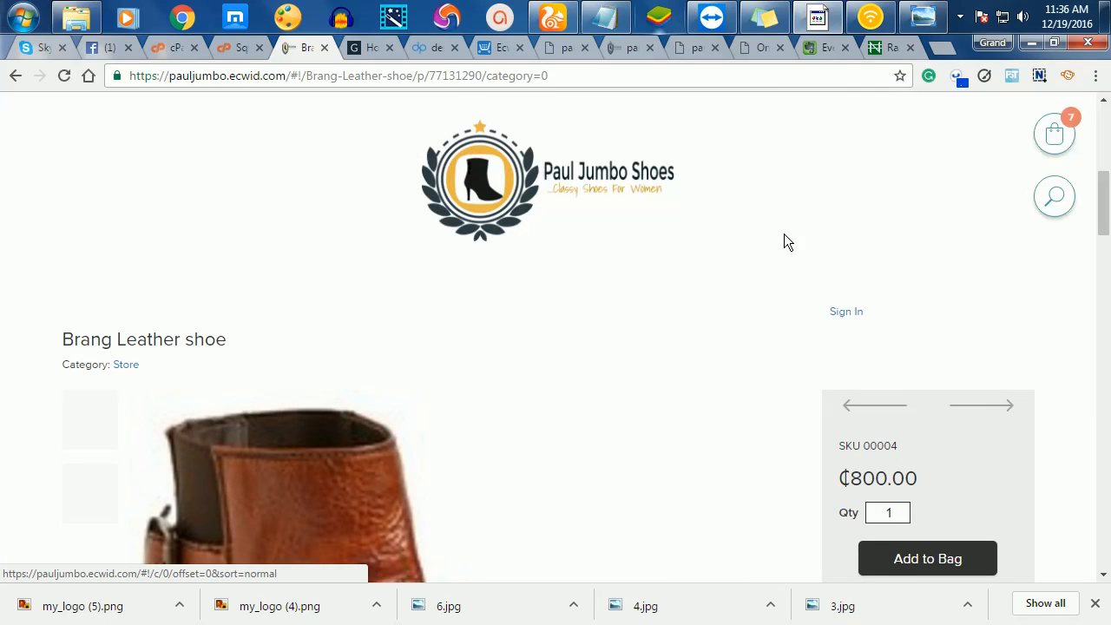
scroll(854, 289, "down", 5)
scroll(855, 285, "down", 2)
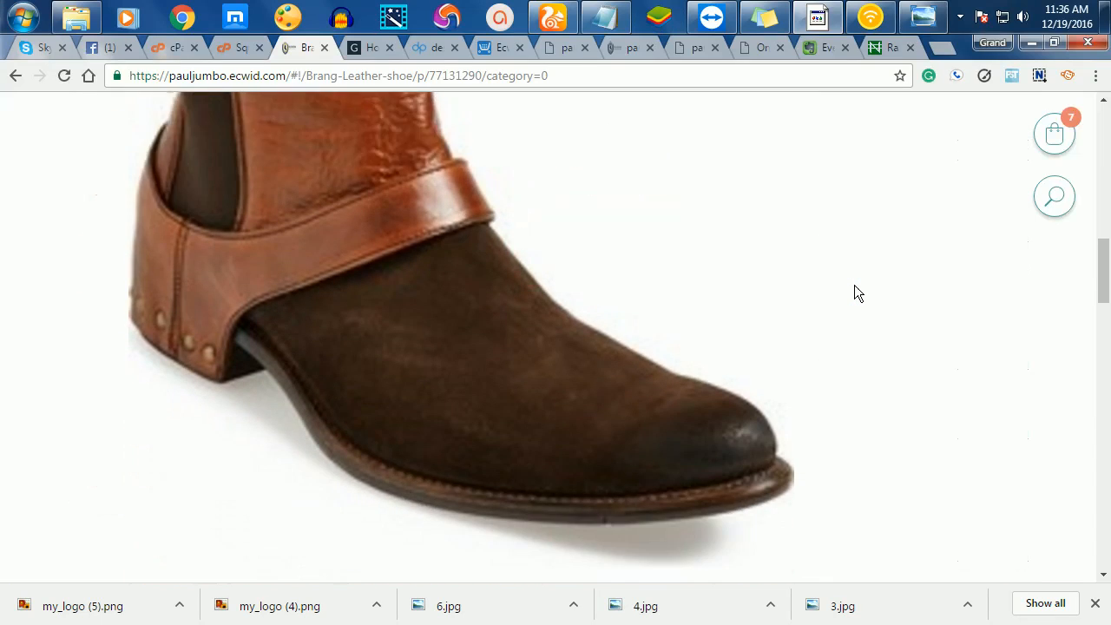
scroll(854, 286, "up", 8)
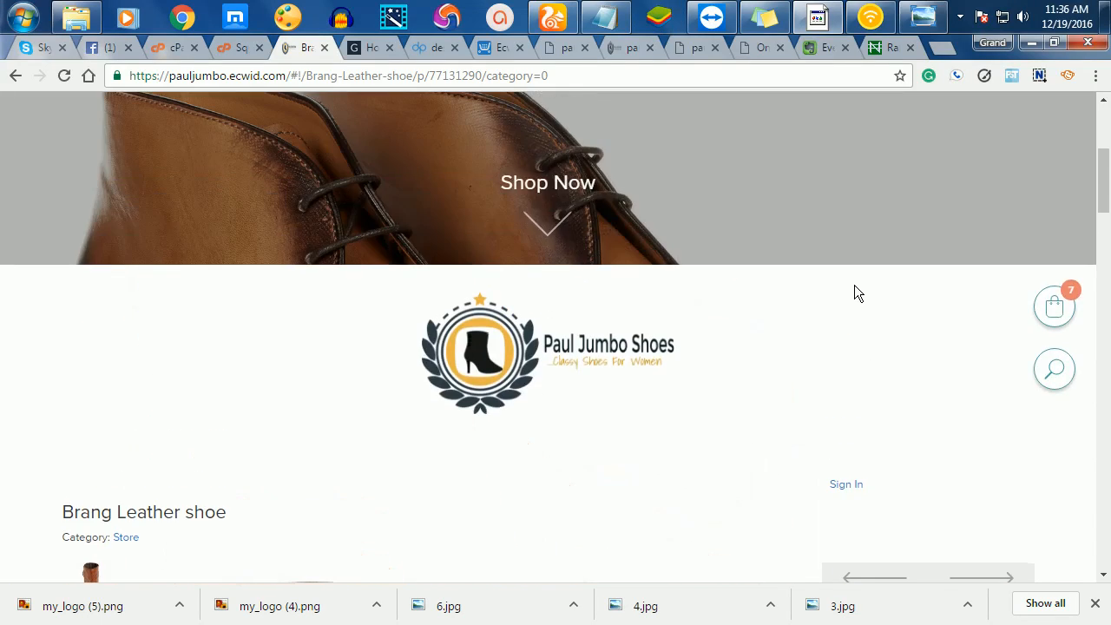
scroll(854, 292, "down", 7)
scroll(854, 292, "down", 2)
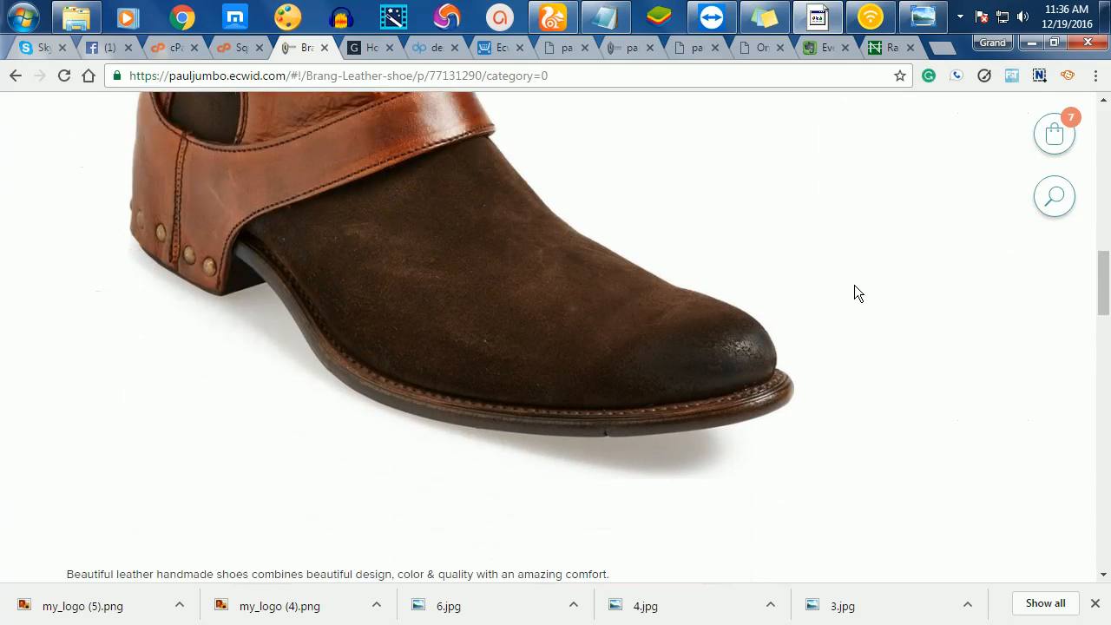
scroll(853, 286, "down", 3)
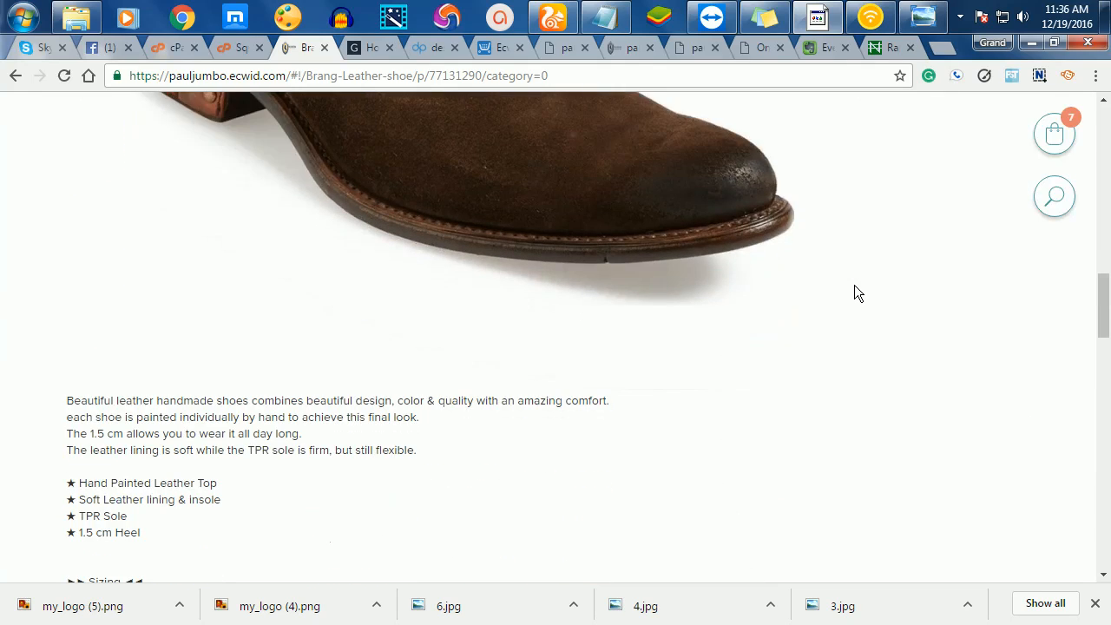
scroll(853, 293, "down", 4)
scroll(854, 292, "down", 5)
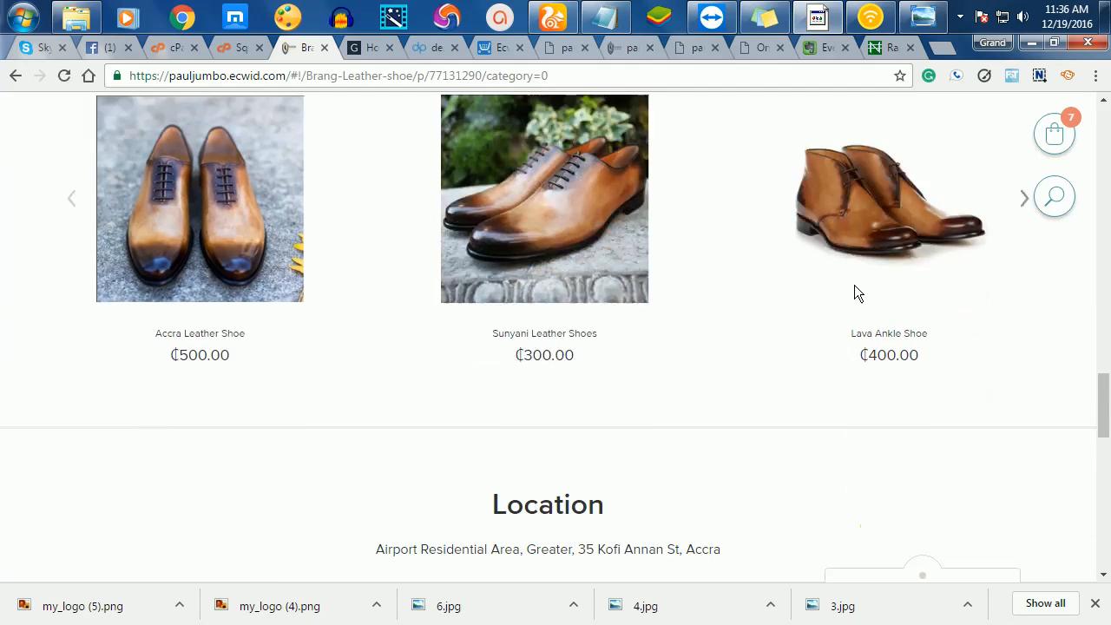
scroll(856, 292, "up", 15)
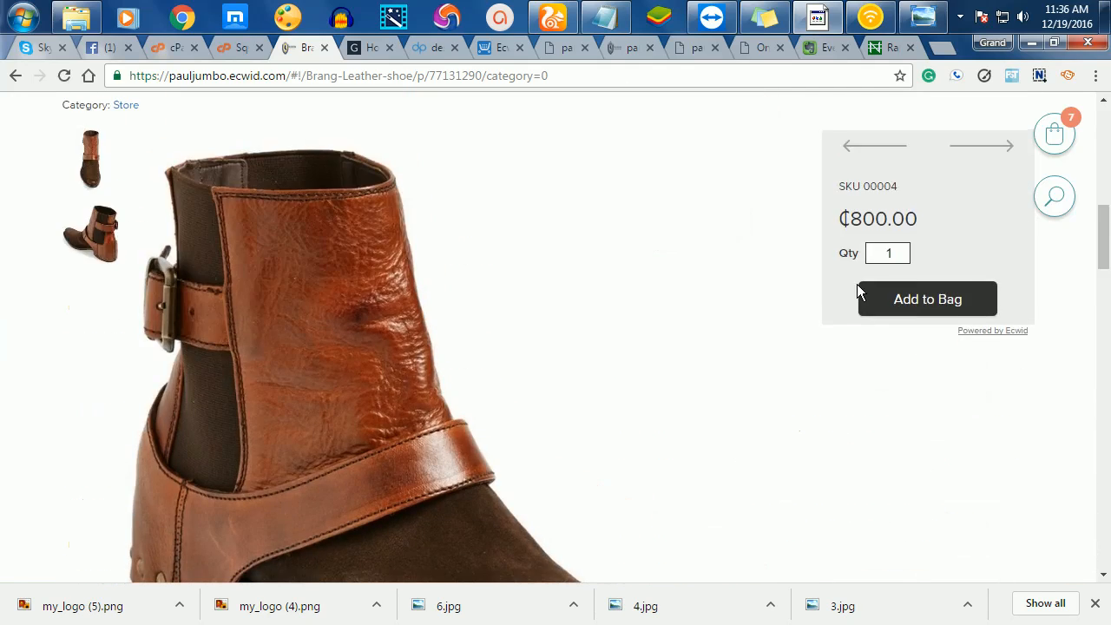
scroll(875, 247, "down", 3)
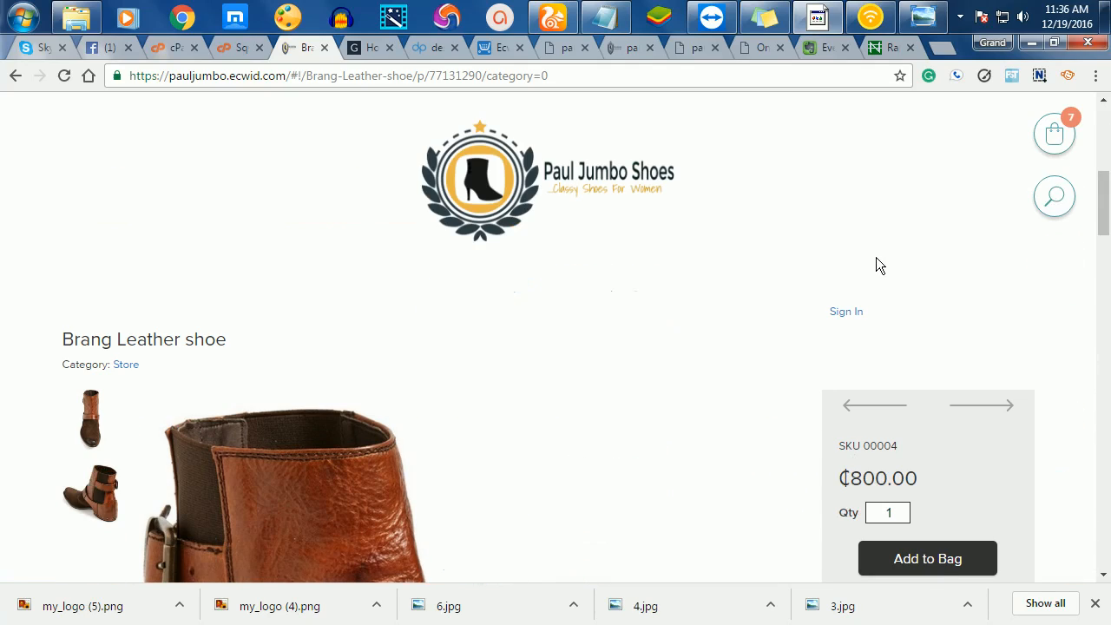
left_click(921, 557)
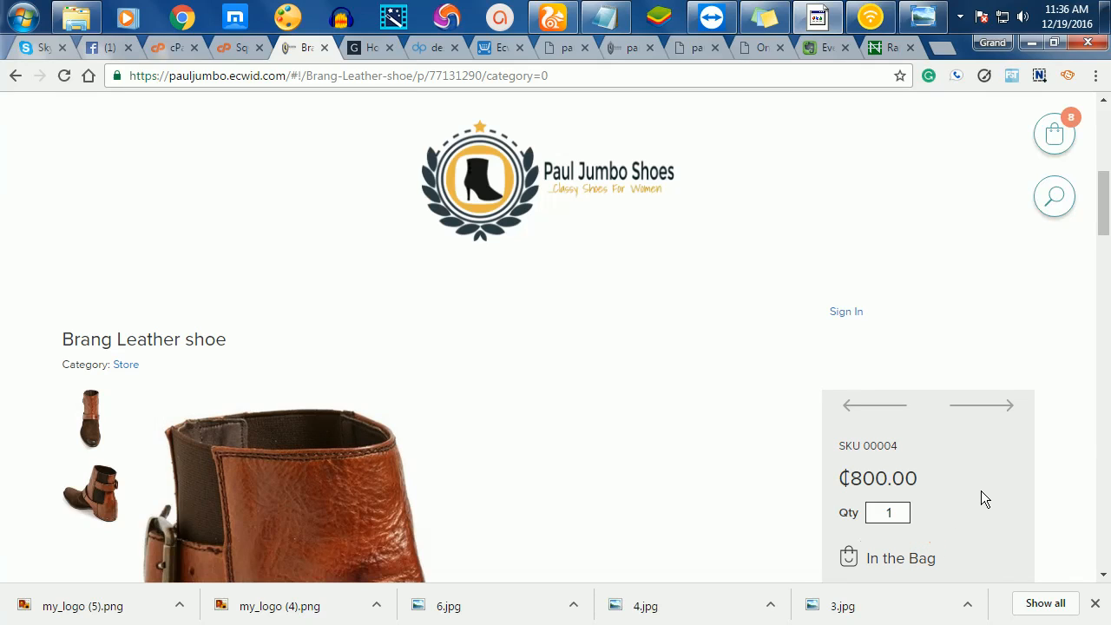
- Open the shopping bag, dismiss the out-of-stock notice and proceed to checkout
scroll(985, 442, "down", 1)
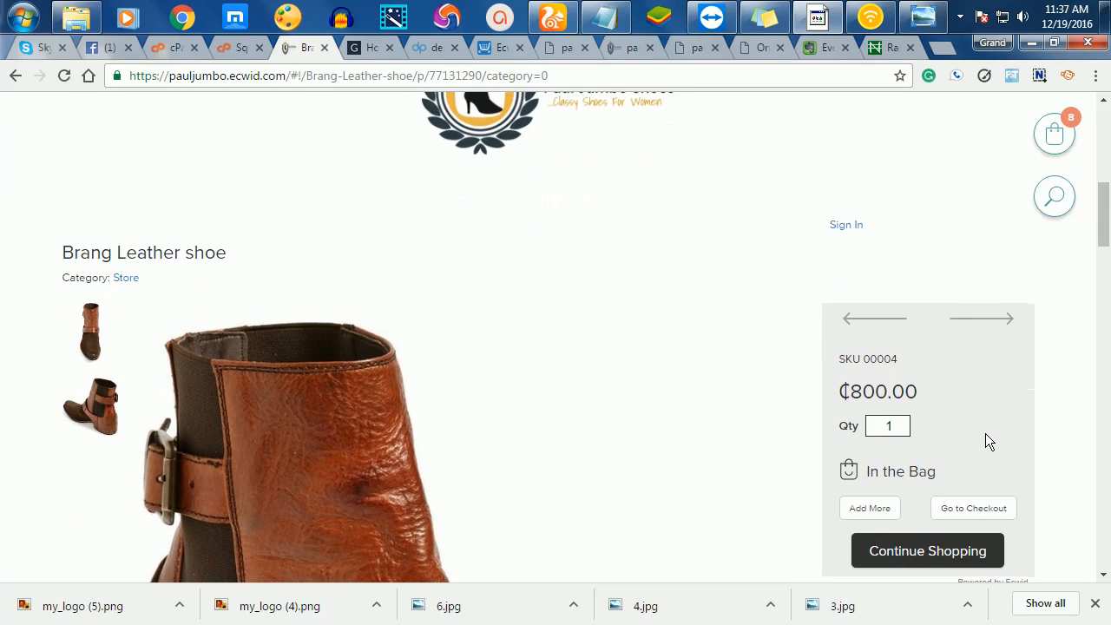
scroll(989, 406, "down", 2)
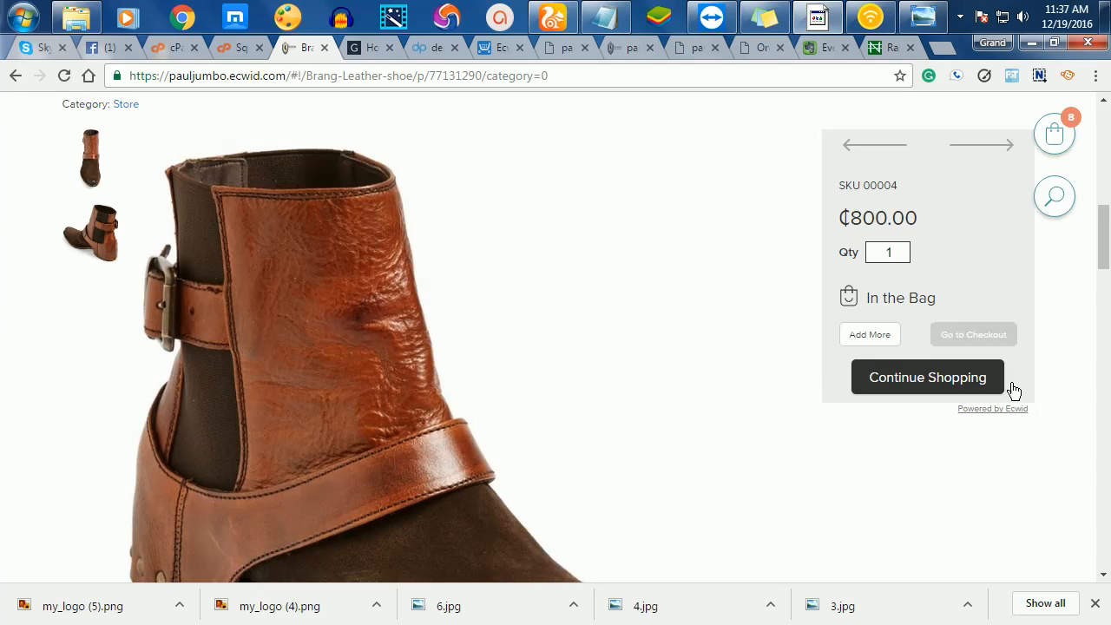
left_click(963, 338)
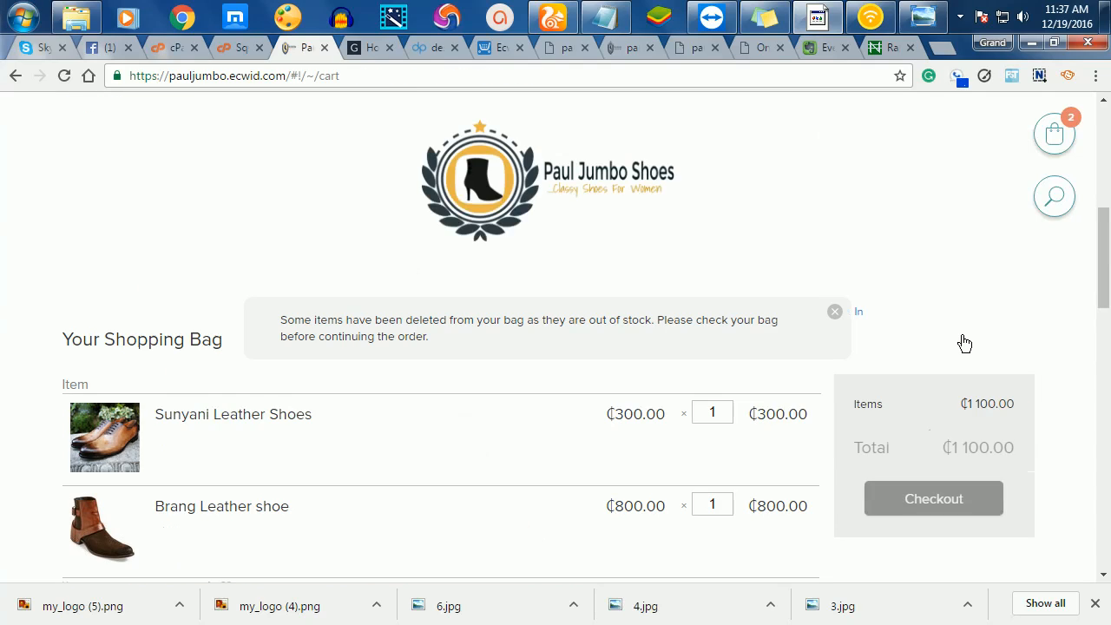
scroll(822, 310, "down", 3)
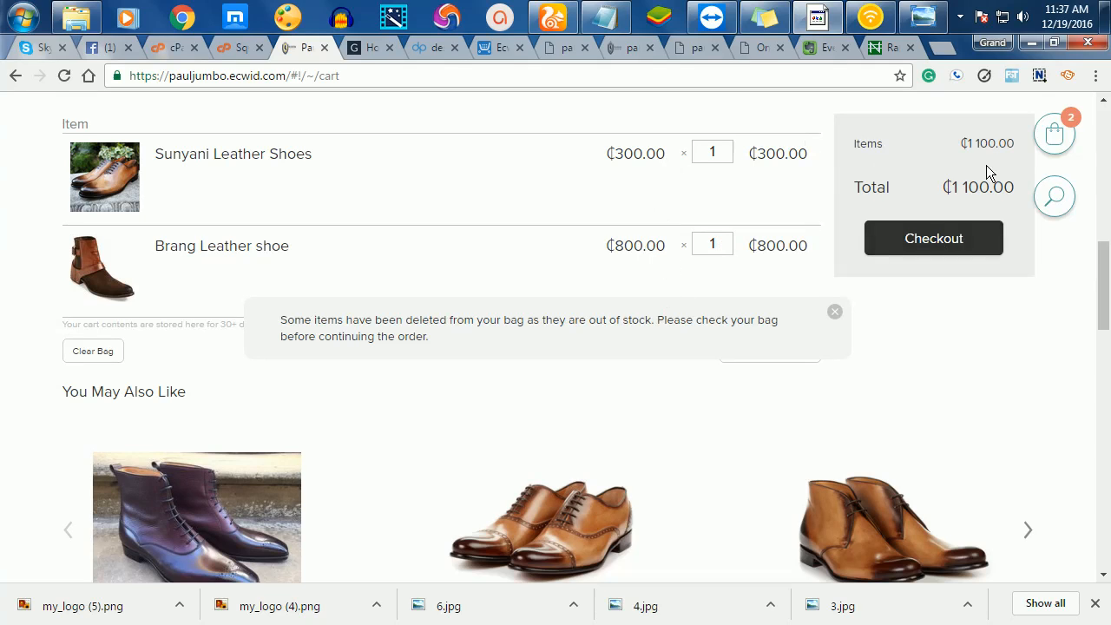
scroll(986, 167, "down", 1)
scroll(959, 157, "up", 2)
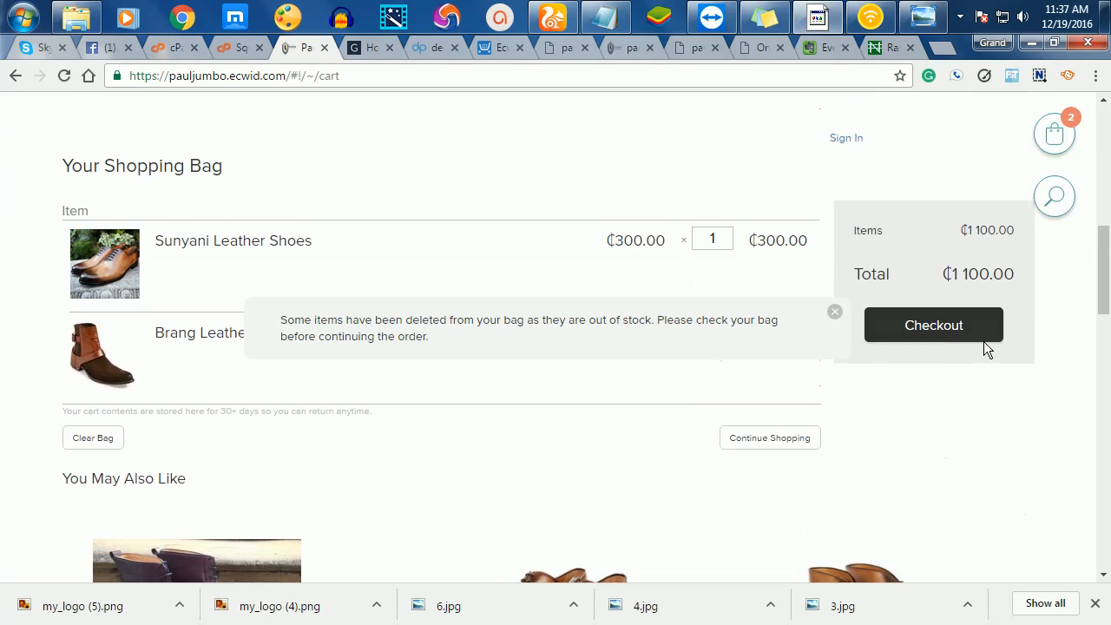
left_click(945, 330)
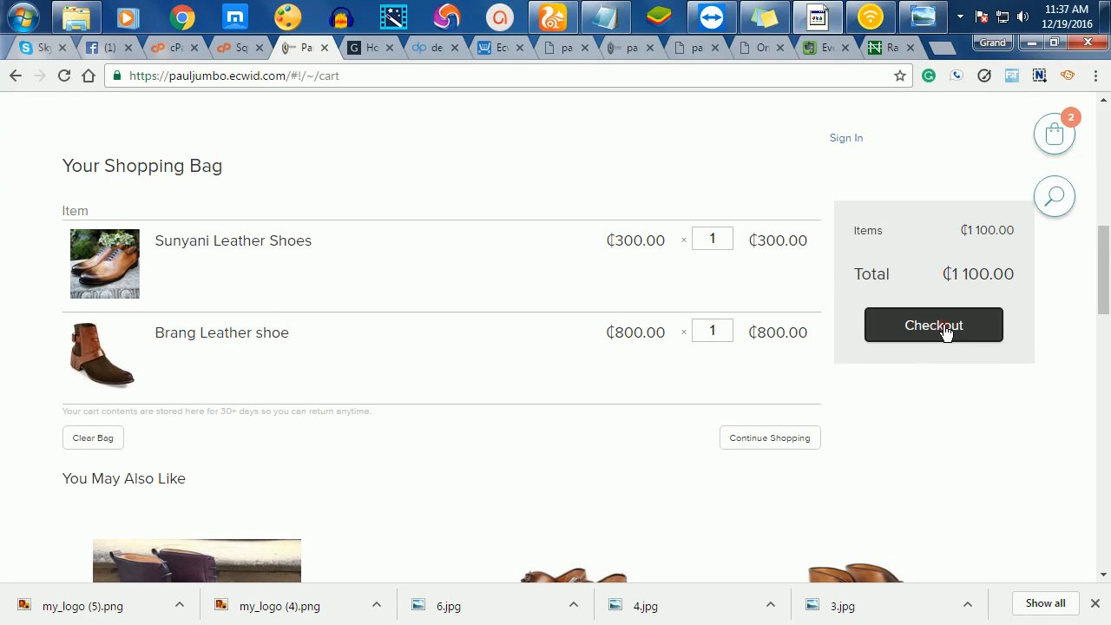
left_click(945, 330)
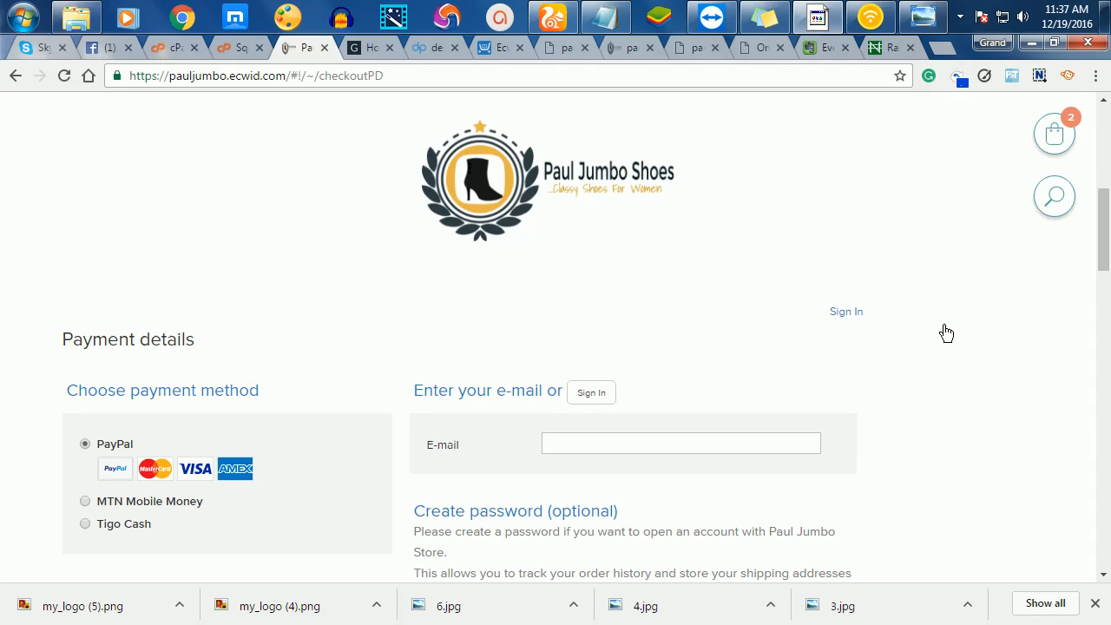
- Preview MTN Mobile Money, then select Tigo Cash and review the billing address form
scroll(977, 321, "down", 4)
scroll(974, 319, "up", 1)
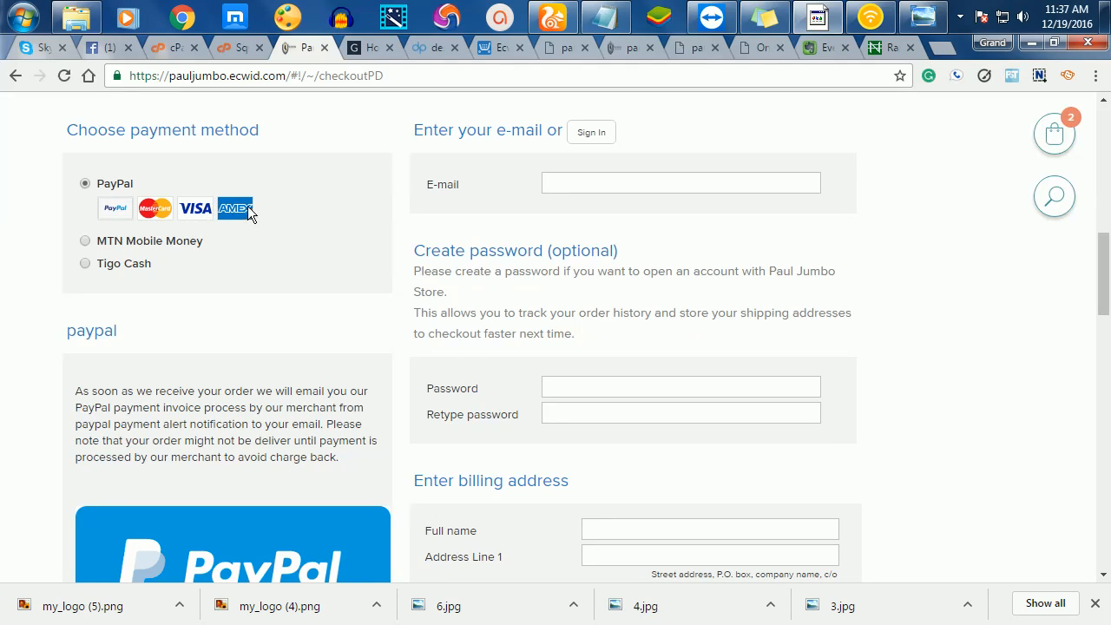
left_click(85, 241)
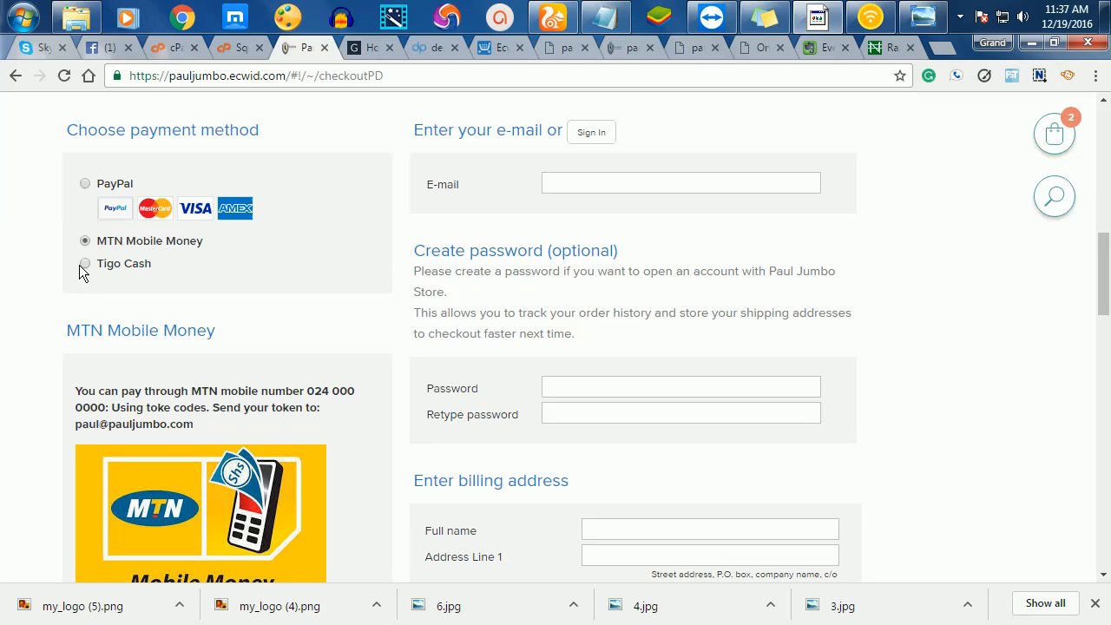
left_click(81, 264)
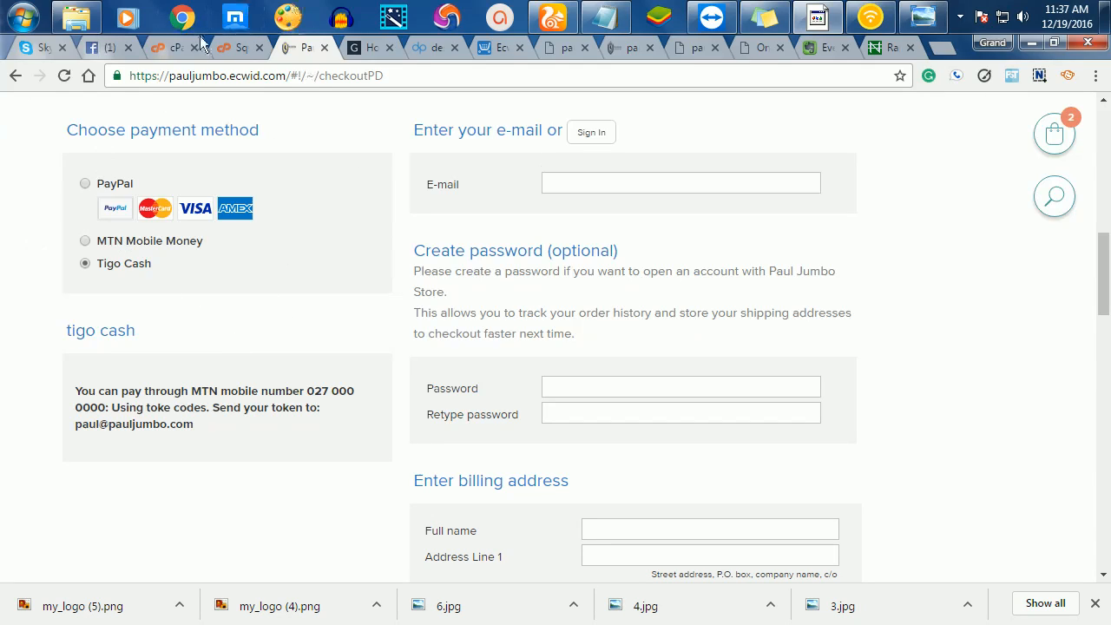
scroll(422, 312, "down", 3)
scroll(360, 323, "up", 2)
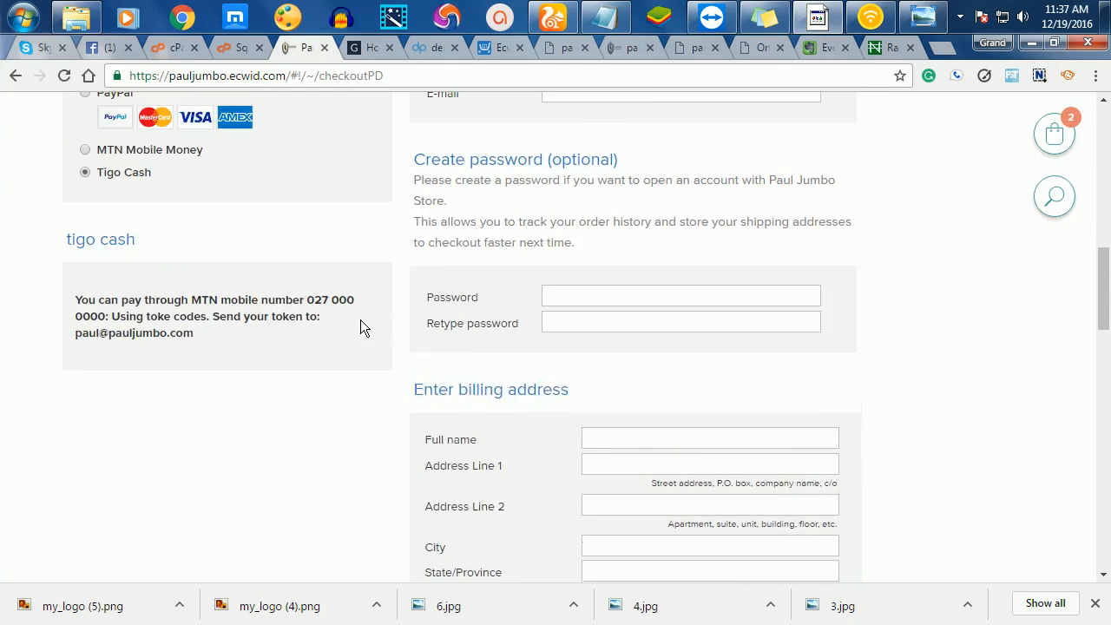
scroll(360, 321, "up", 1)
scroll(652, 421, "down", 4)
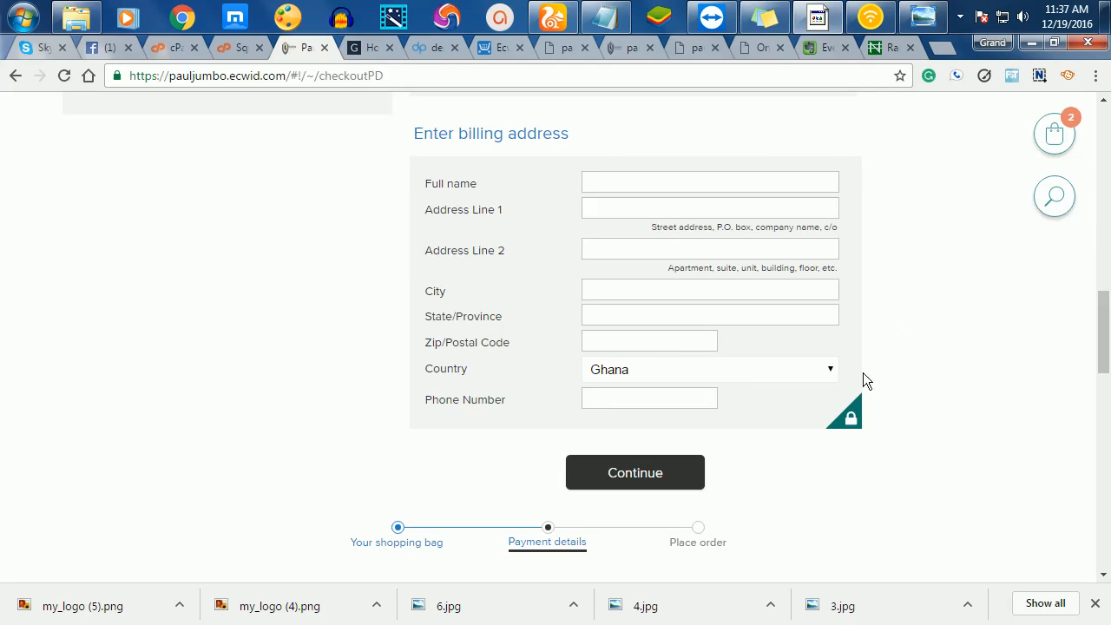
scroll(865, 377, "up", 2)
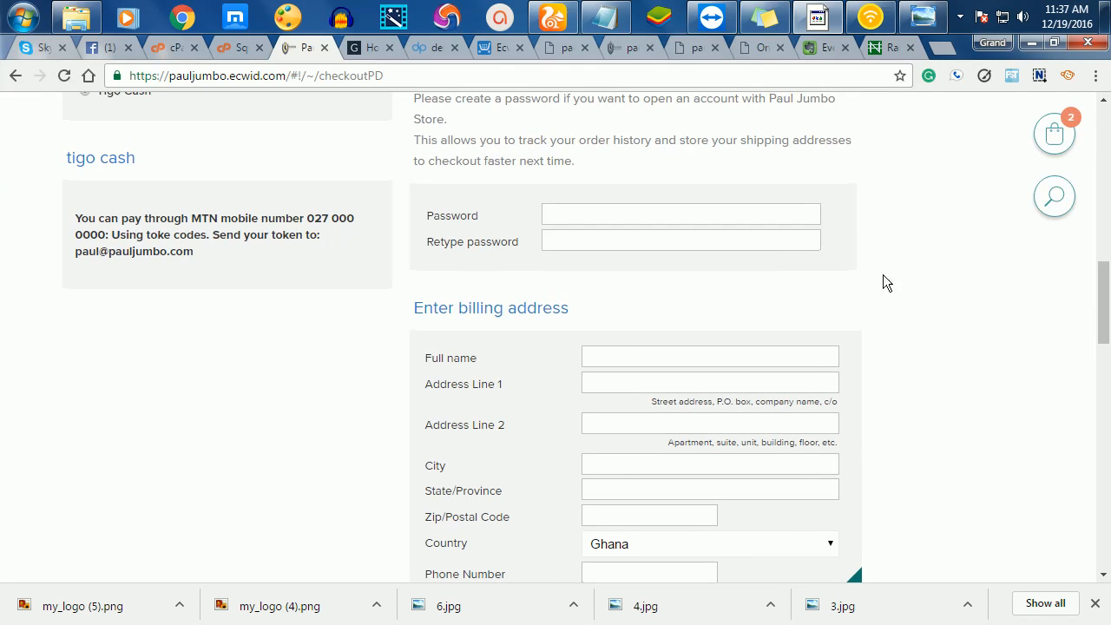
scroll(883, 373, "up", 6)
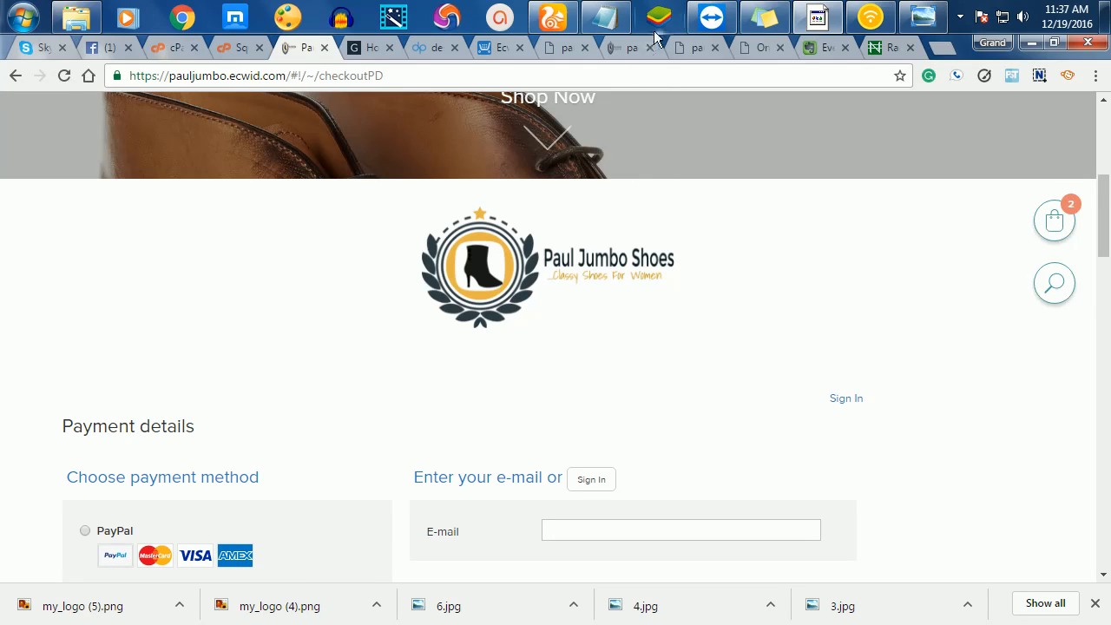
left_click(559, 50)
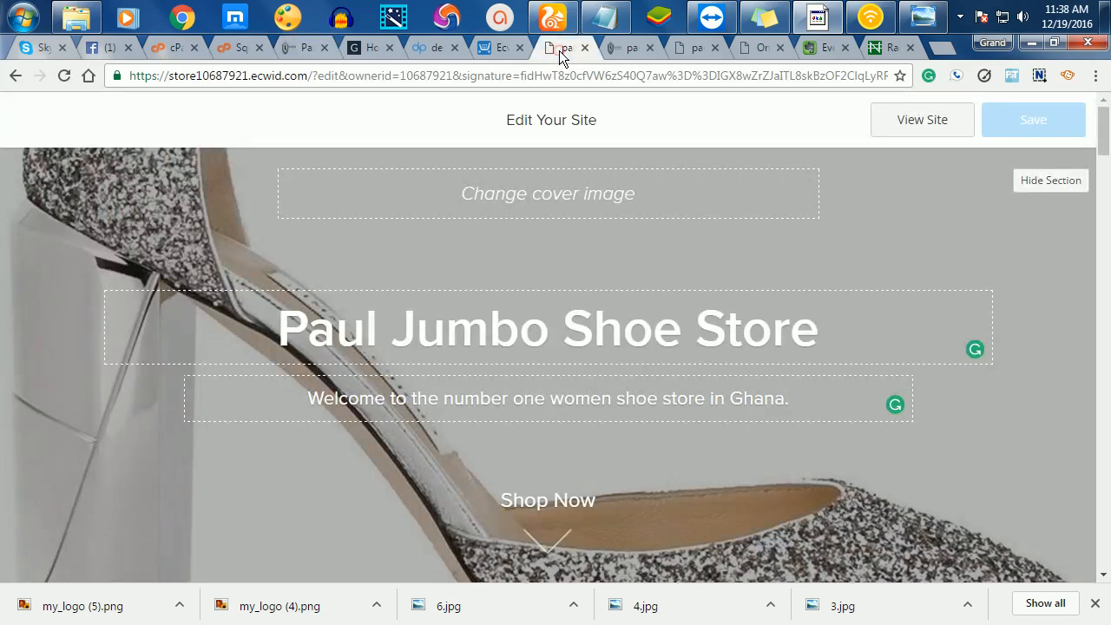
- Open PayPal's Instruction for Customer dialog and title it 'Paypal Payment'
left_click(488, 48)
scroll(625, 252, "up", 3)
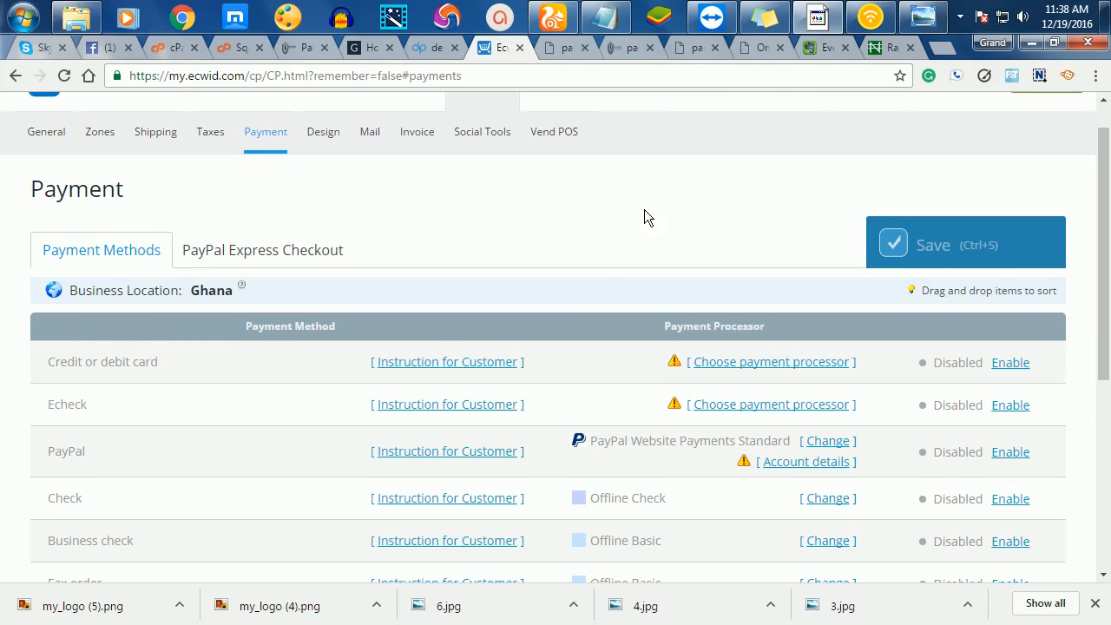
scroll(253, 397, "down", 1)
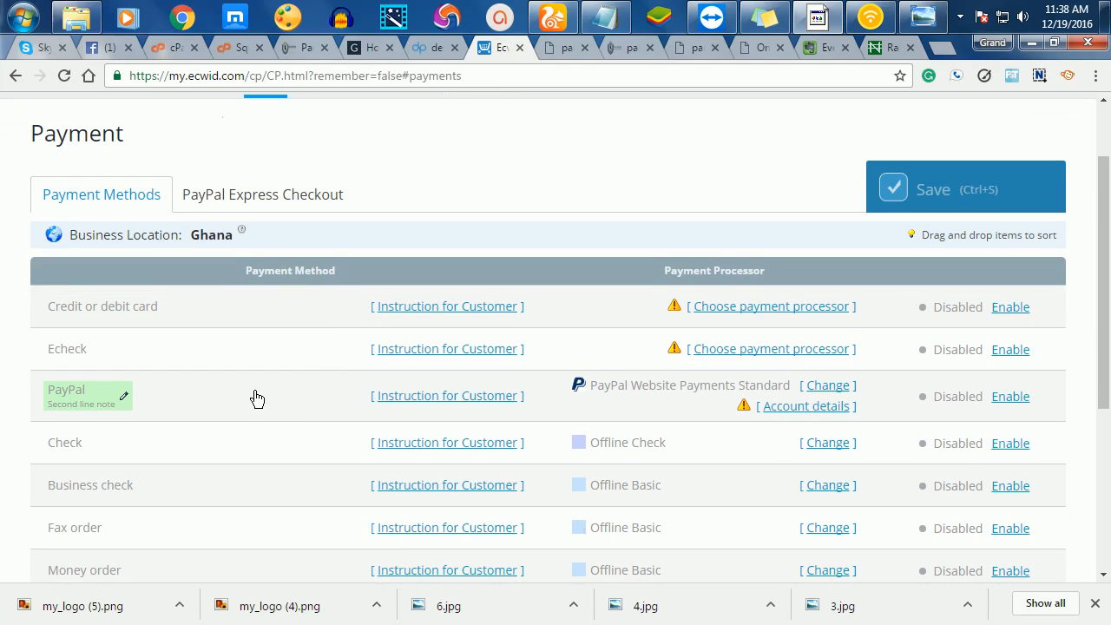
scroll(257, 391, "down", 2)
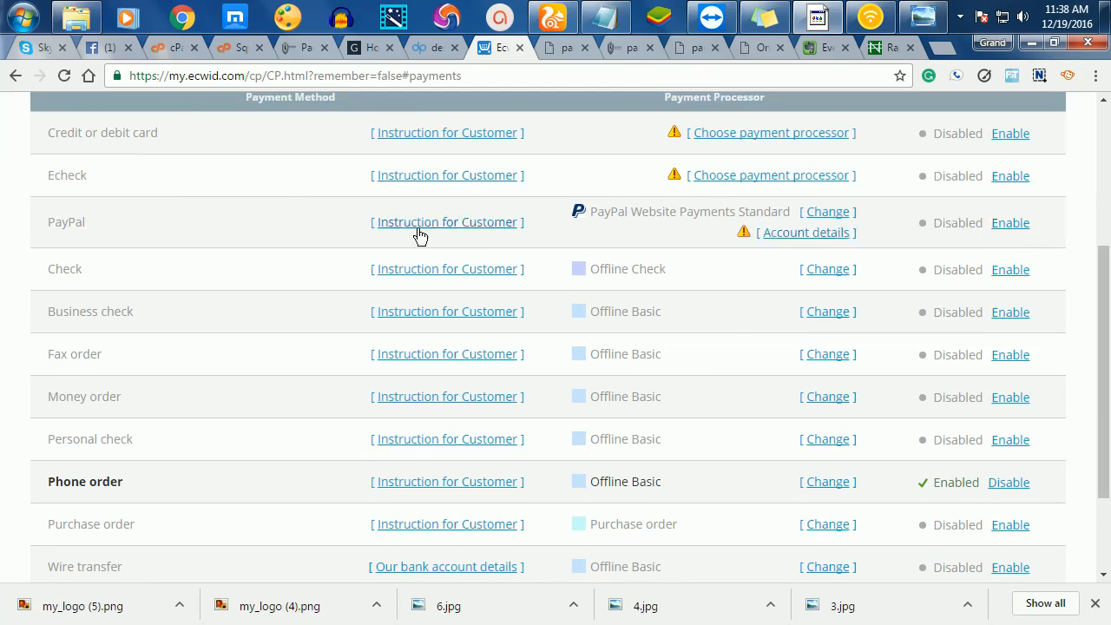
left_click(480, 224)
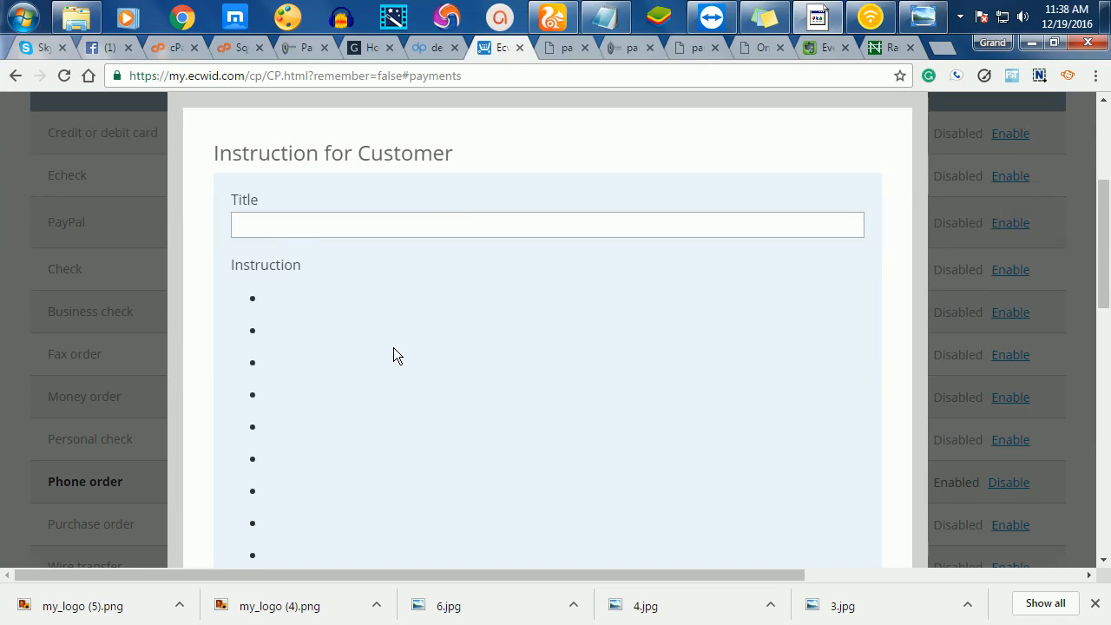
scroll(394, 352, "down", 10)
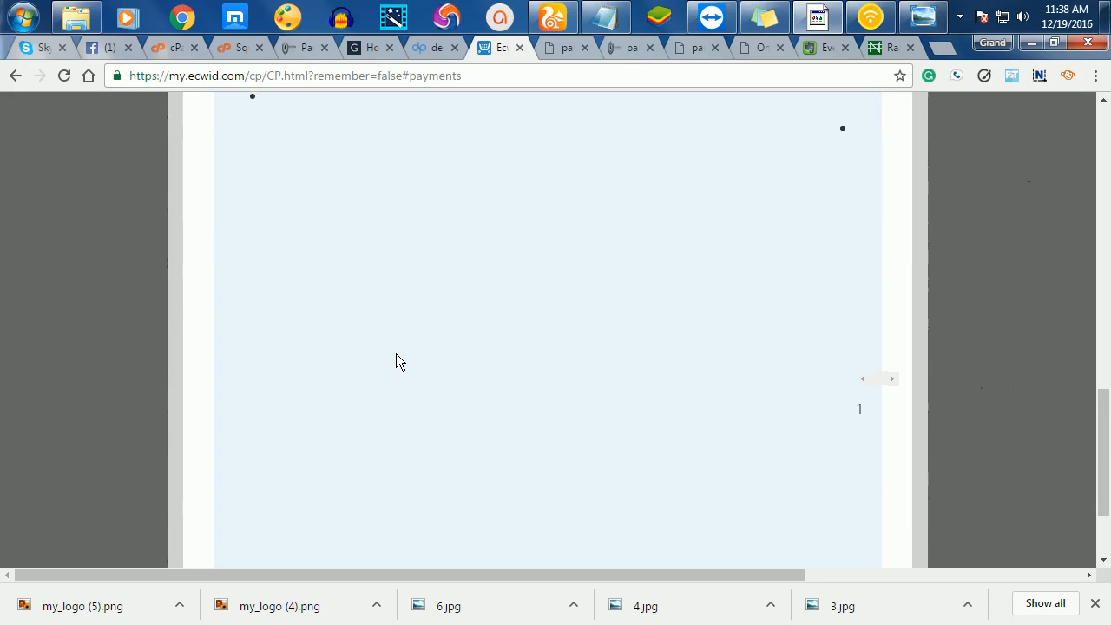
scroll(468, 241, "up", 4)
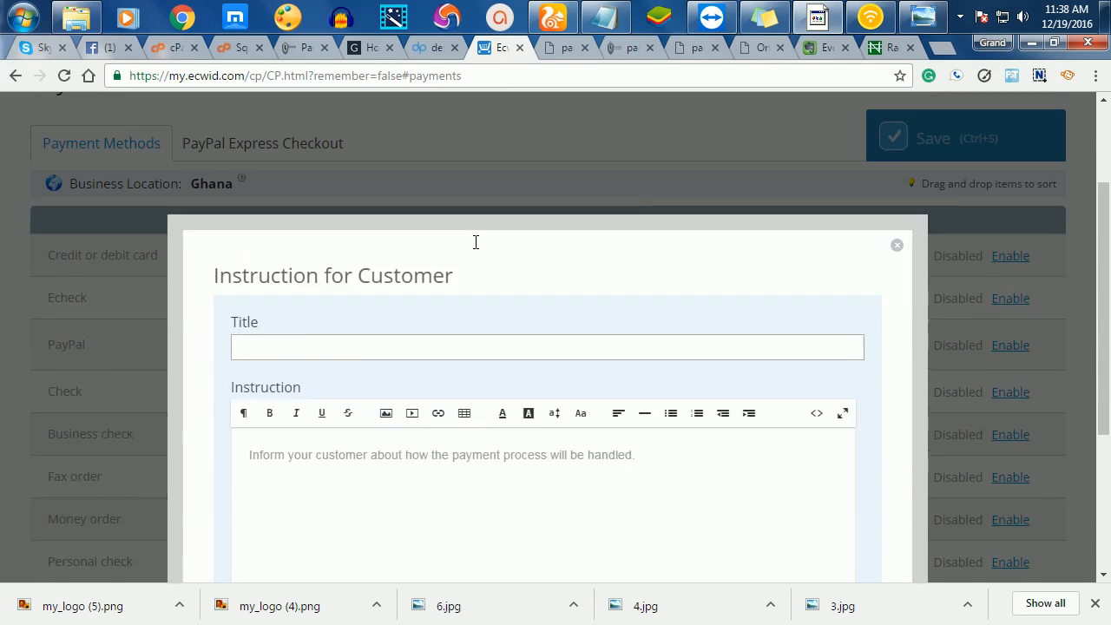
scroll(476, 242, "up", 1)
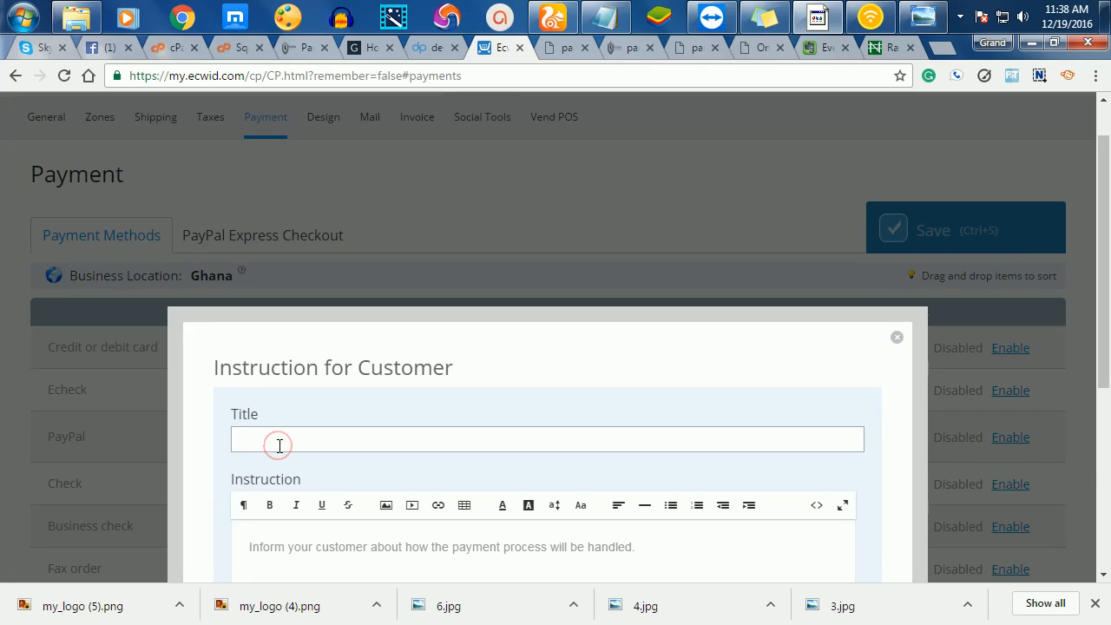
type("aypal Payment")
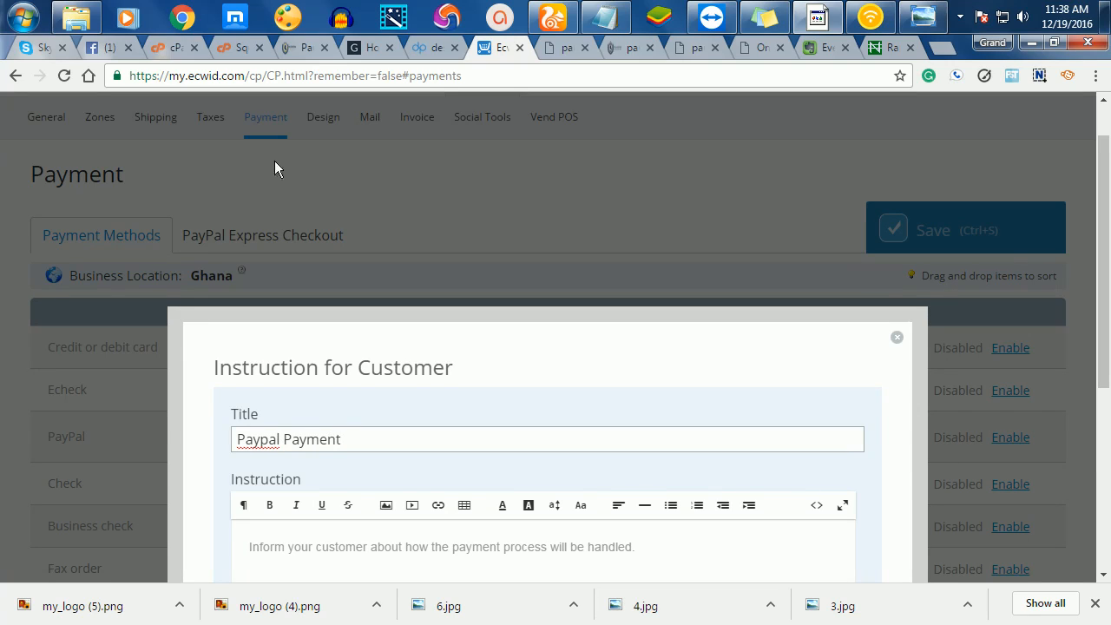
- Draft the instruction text asking customers to pay to the PayPal account
scroll(325, 343, "down", 2)
left_click(310, 376)
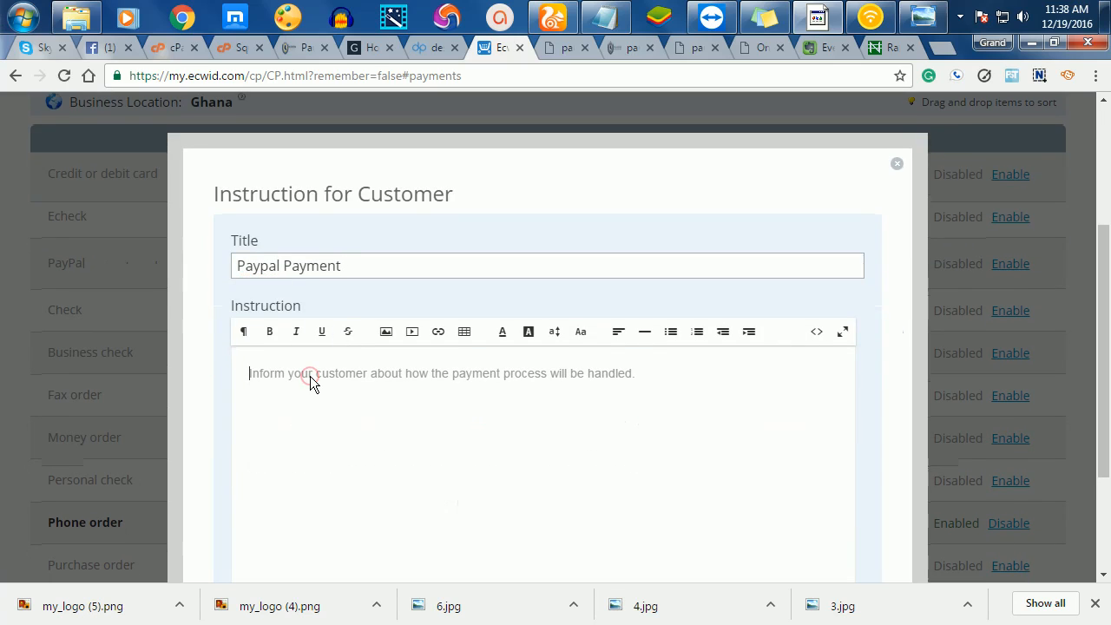
type("pLEA")
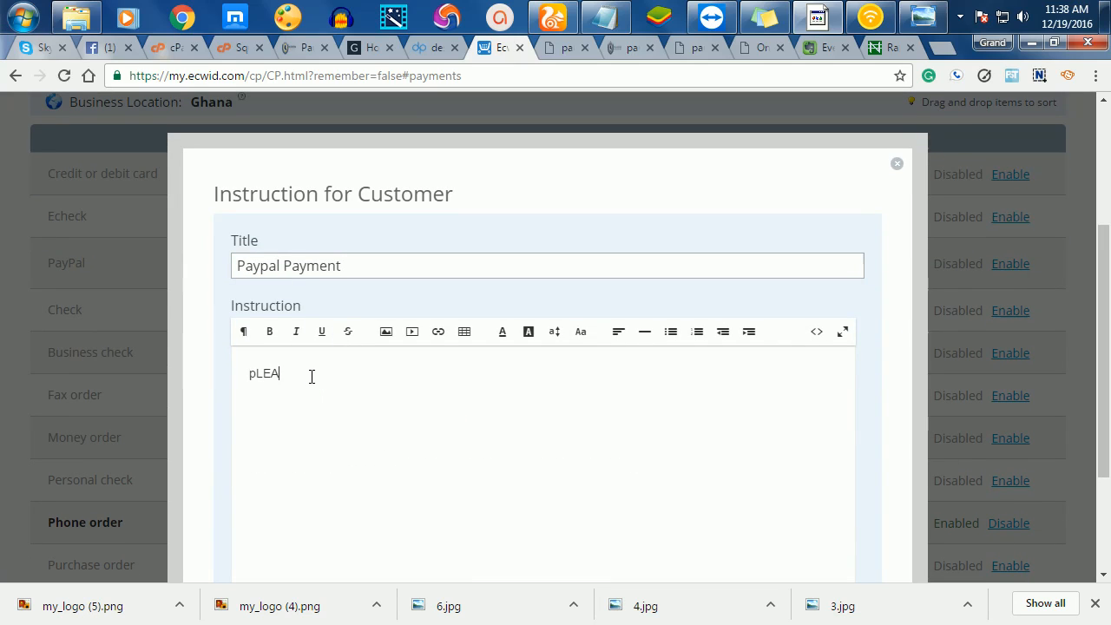
key("BackSpace")
key("BackSpace")
key("BackSpace")
key("BackSpace")
key("BackSpace")
key("BackSpace")
key("BackSpace")
type("P")
type("ase to my paypal account")
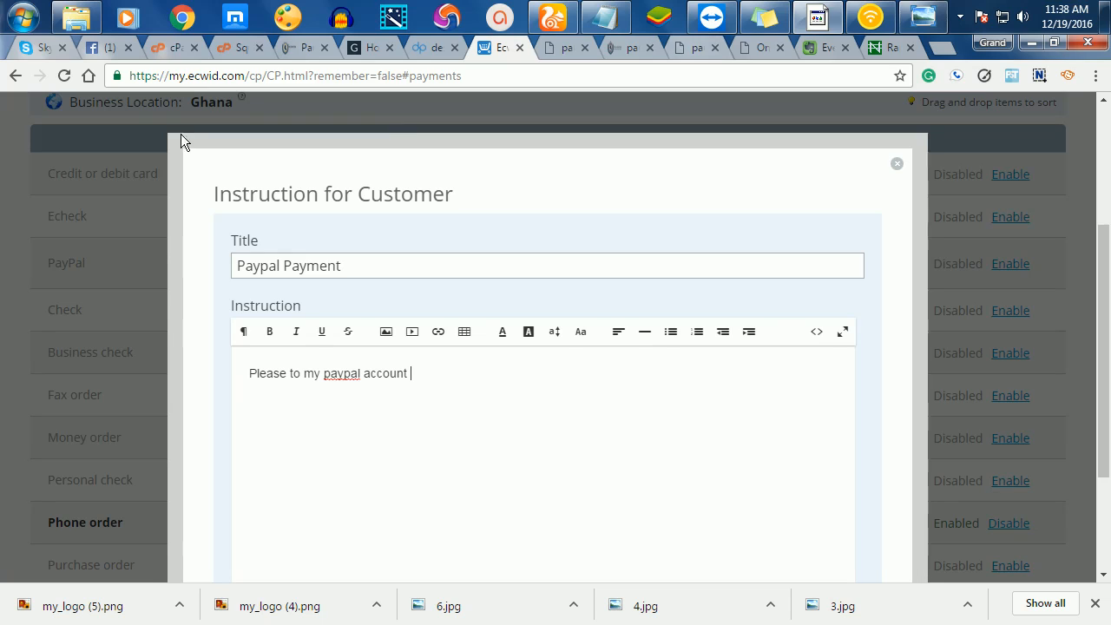
left_click(283, 49)
scroll(350, 356, "down", 3)
scroll(350, 365, "down", 1)
- Copy the checkout page's PayPal explanation paragraph and paste it over the draft PayPal instruction text
scroll(338, 442, "down", 1)
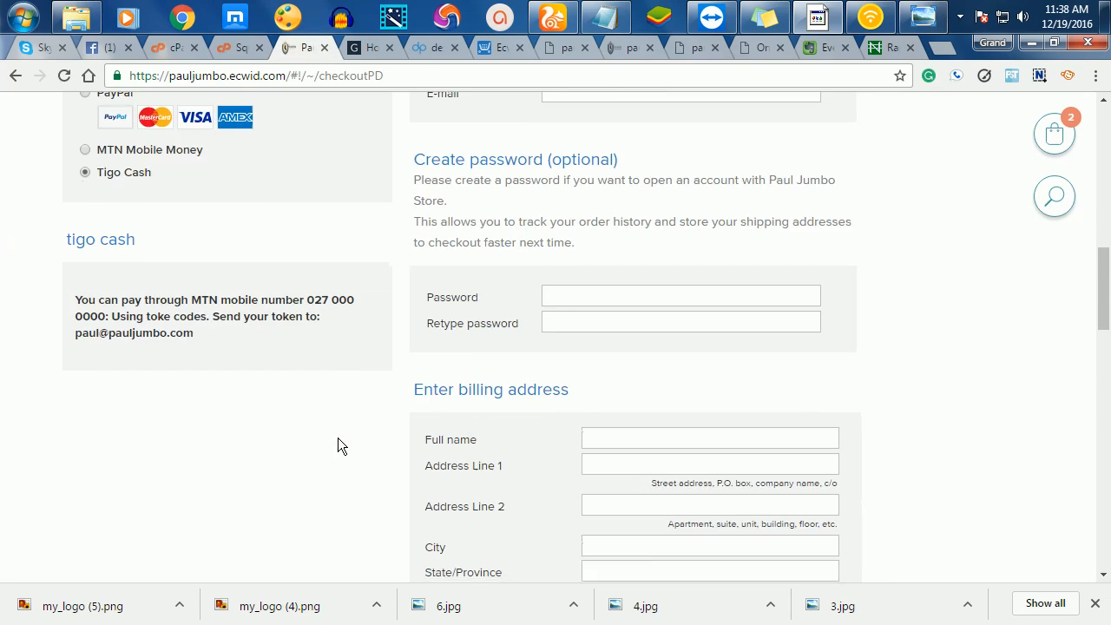
scroll(338, 442, "down", 2)
scroll(336, 399, "up", 3)
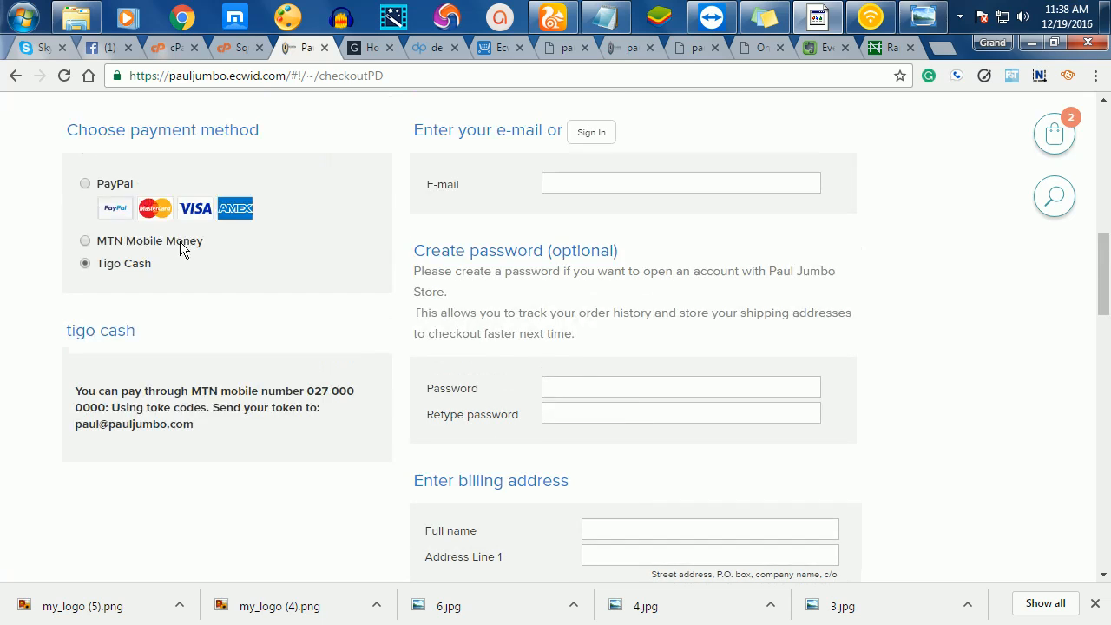
left_click(82, 183)
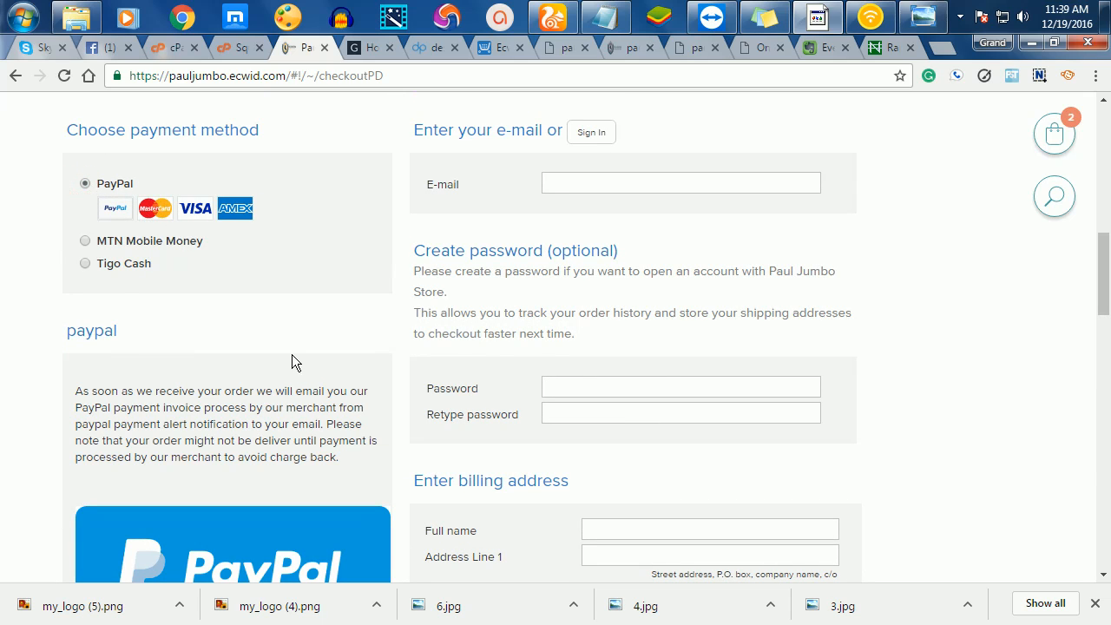
scroll(292, 362, "down", 2)
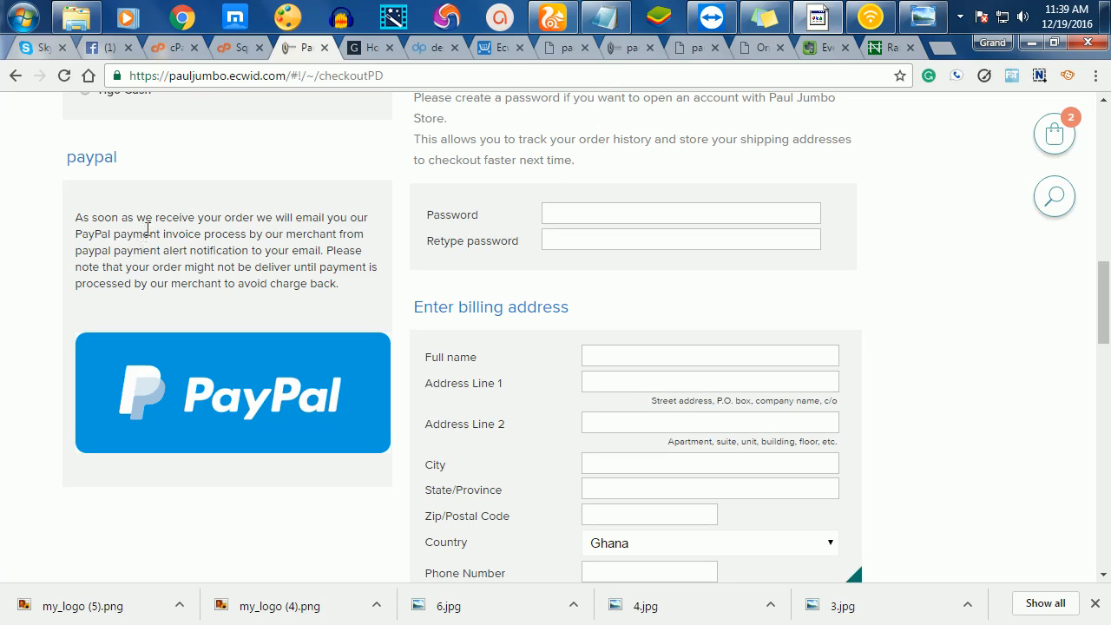
scroll(364, 404, "up", 1)
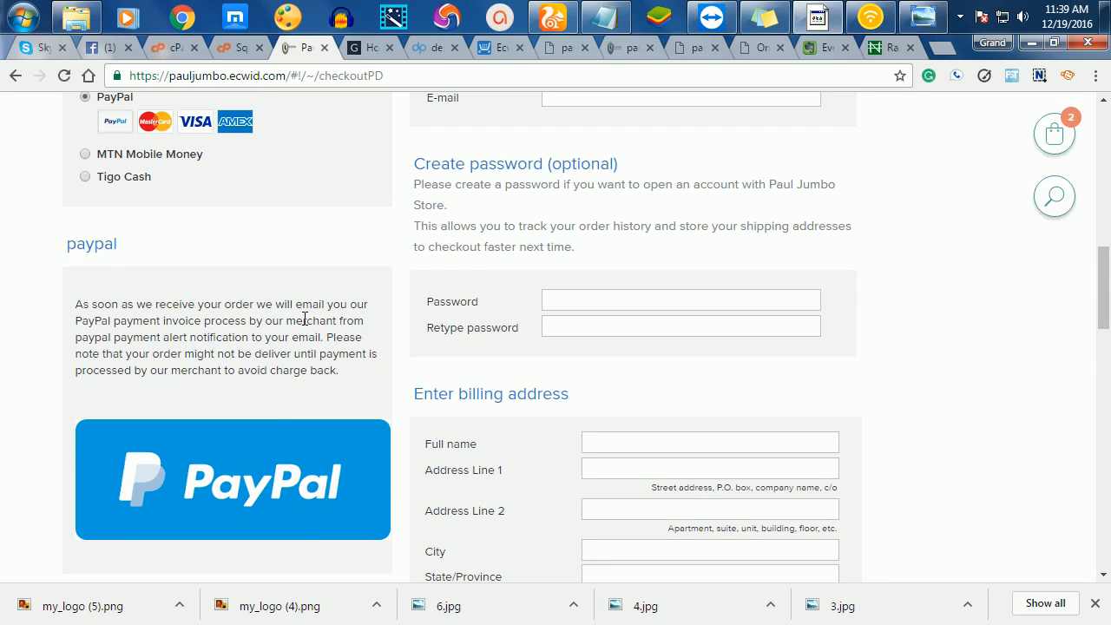
left_click_drag(342, 372, 72, 289)
key("ctrl+c")
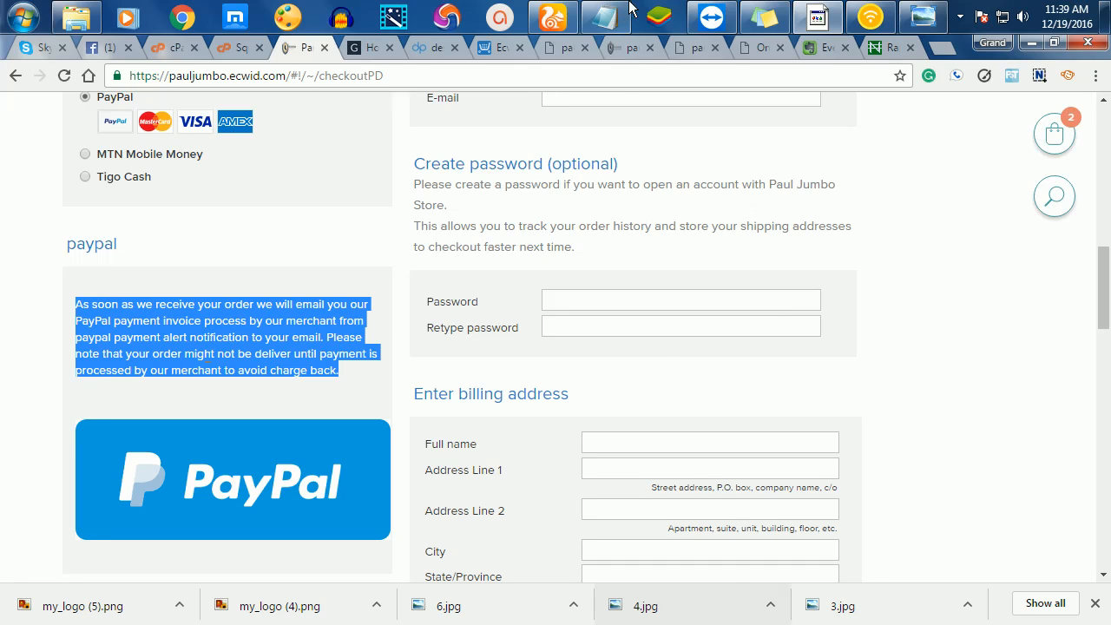
left_click(607, 47)
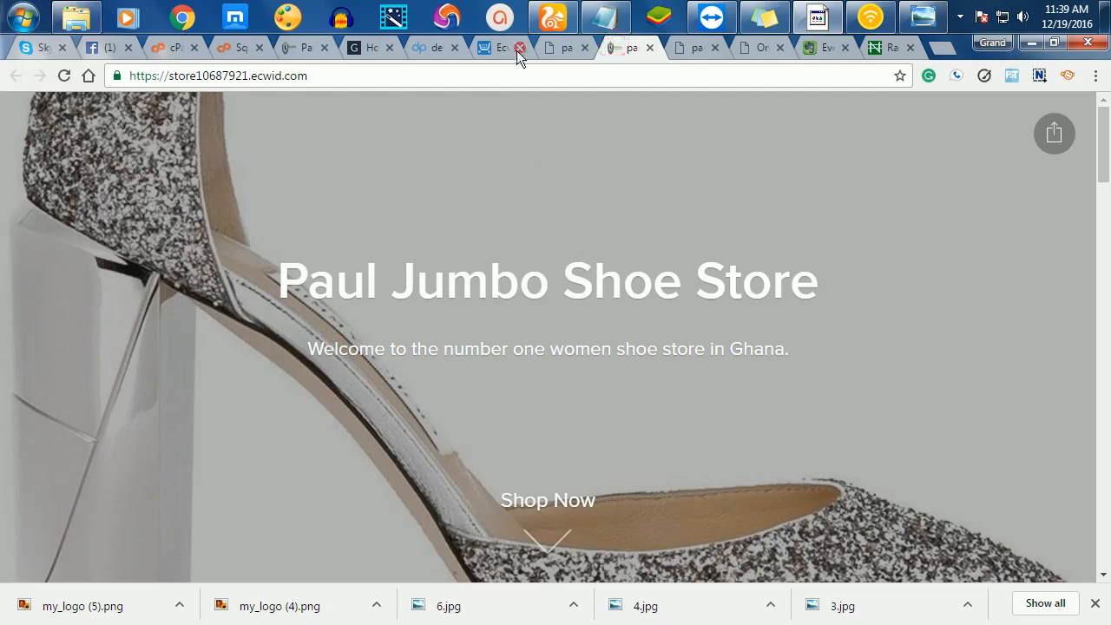
left_click(509, 48)
left_click_drag(438, 378, 231, 364)
key("ctrl+v")
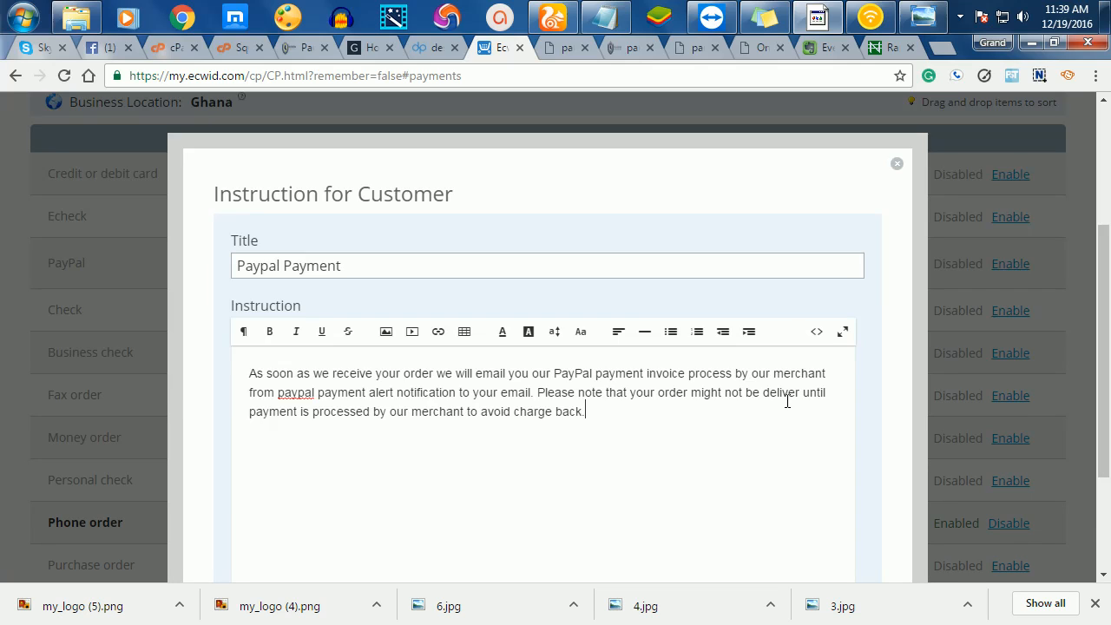
- Insert paypal.png from G:\pauljumbo\shoes\payment images into the PayPal instructions
scroll(659, 416, "down", 3)
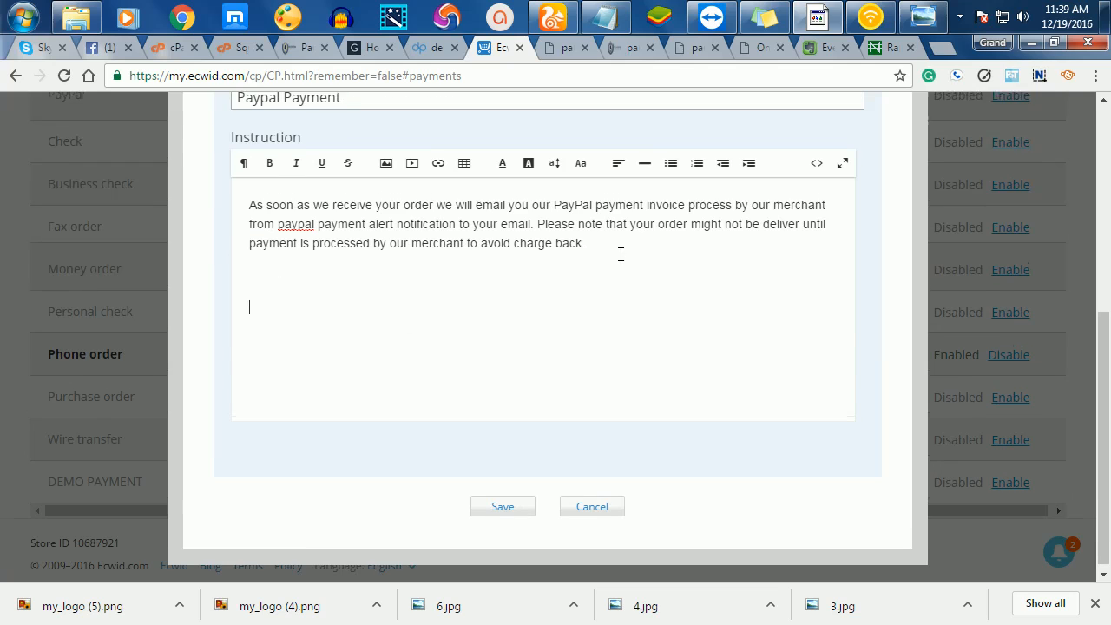
scroll(618, 251, "up", 3)
left_click(387, 334)
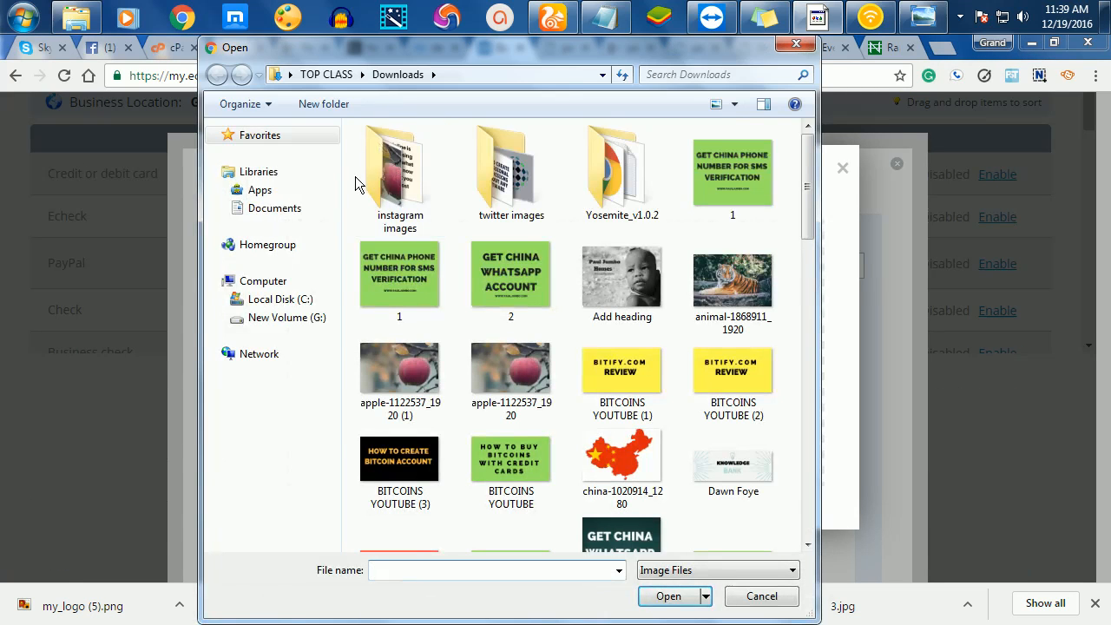
left_click(290, 317)
left_click(282, 300)
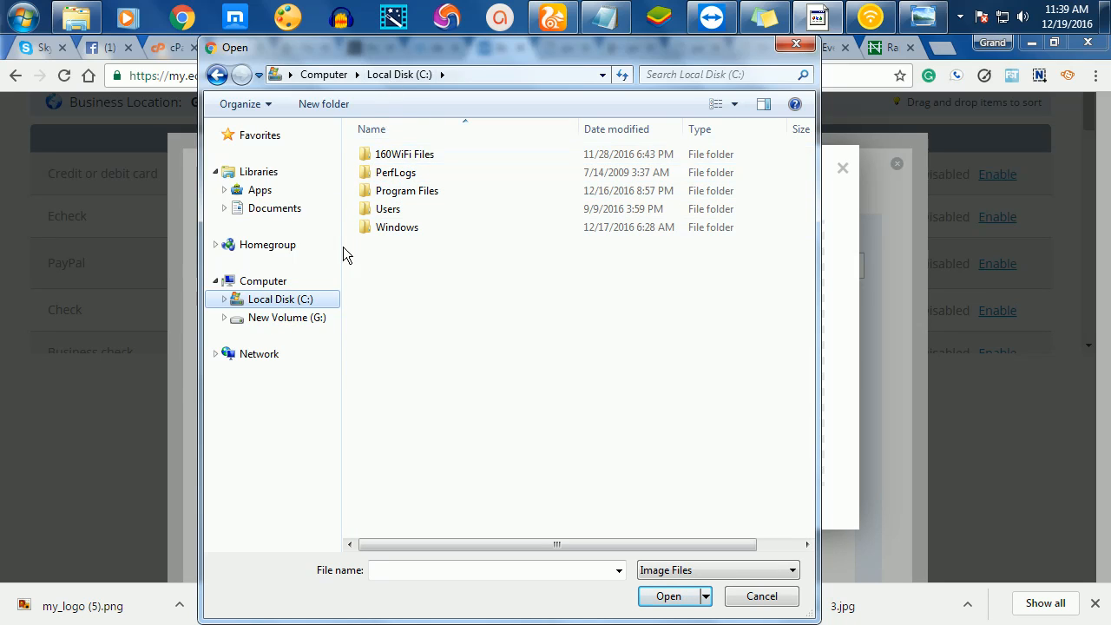
left_click(301, 317)
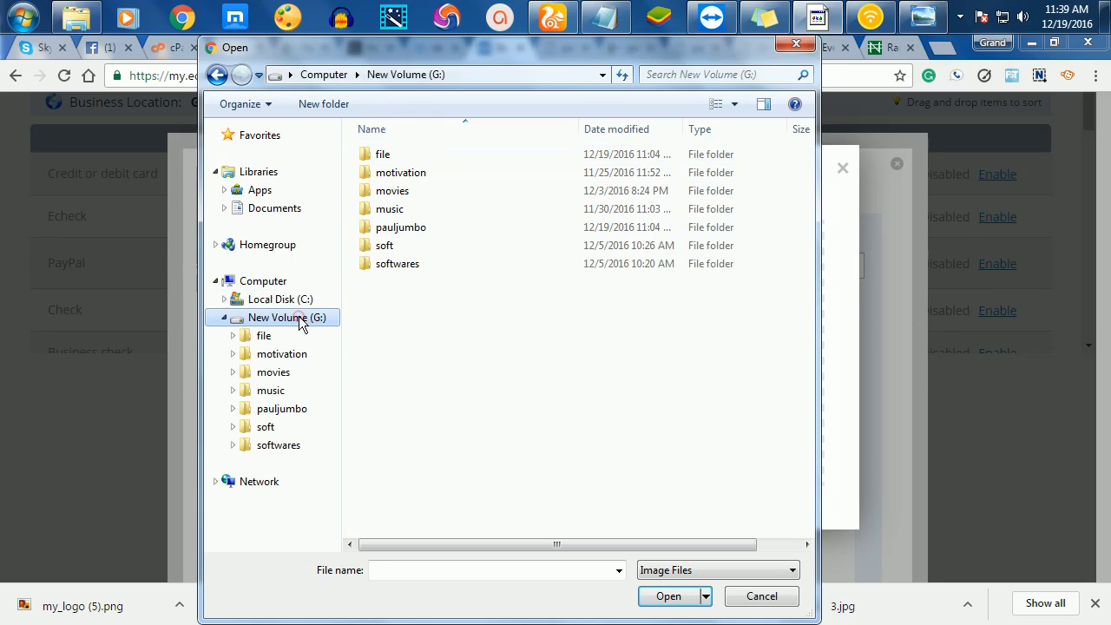
double_click(392, 230)
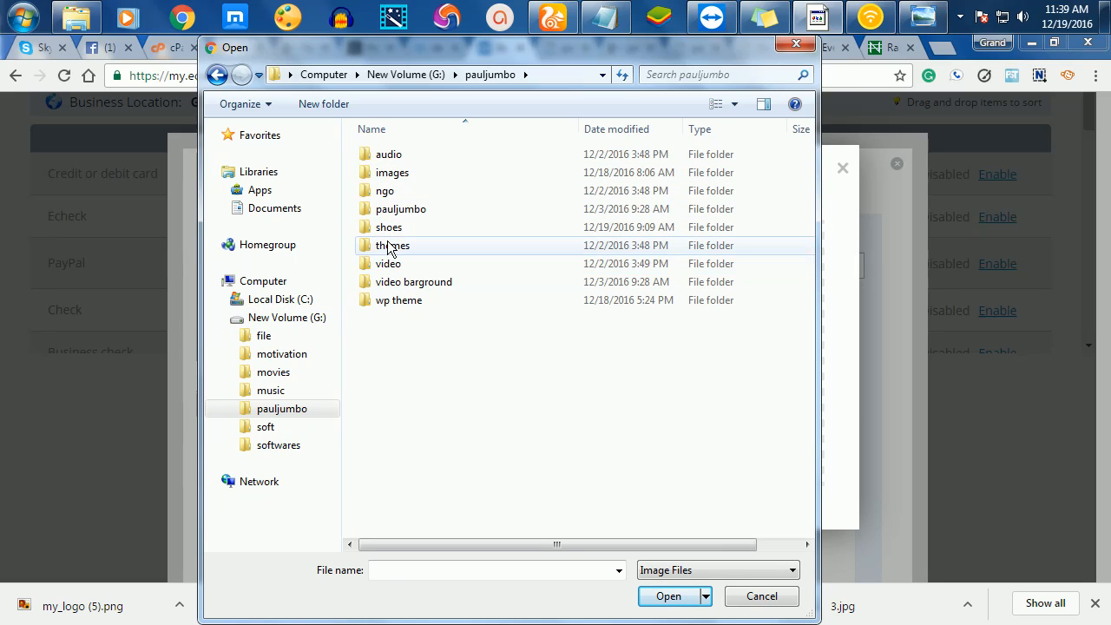
double_click(389, 229)
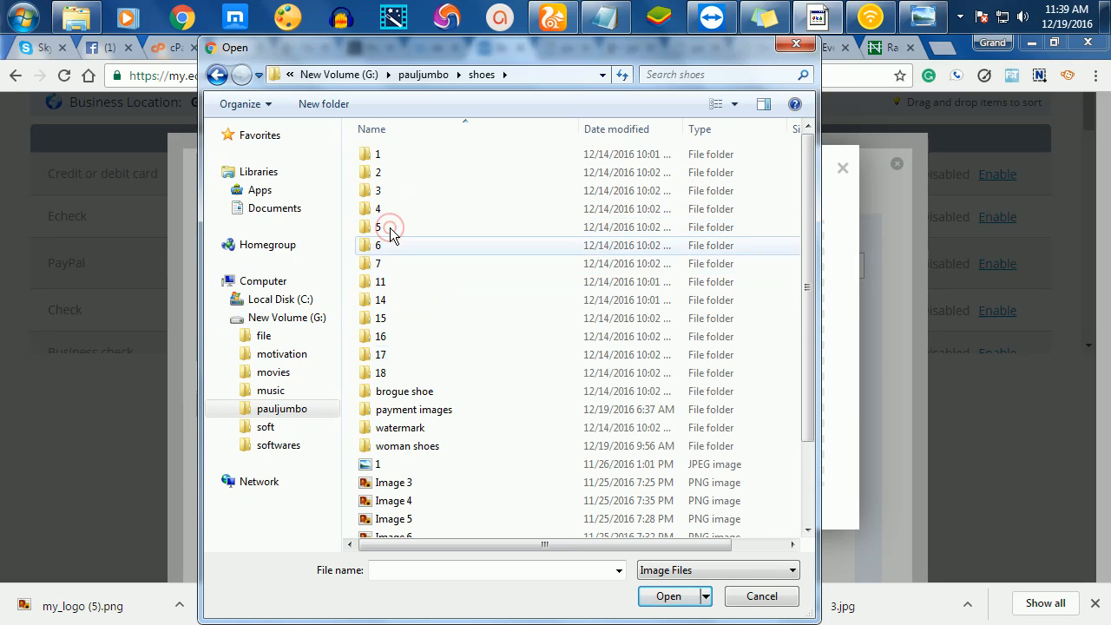
scroll(428, 339, "down", 2)
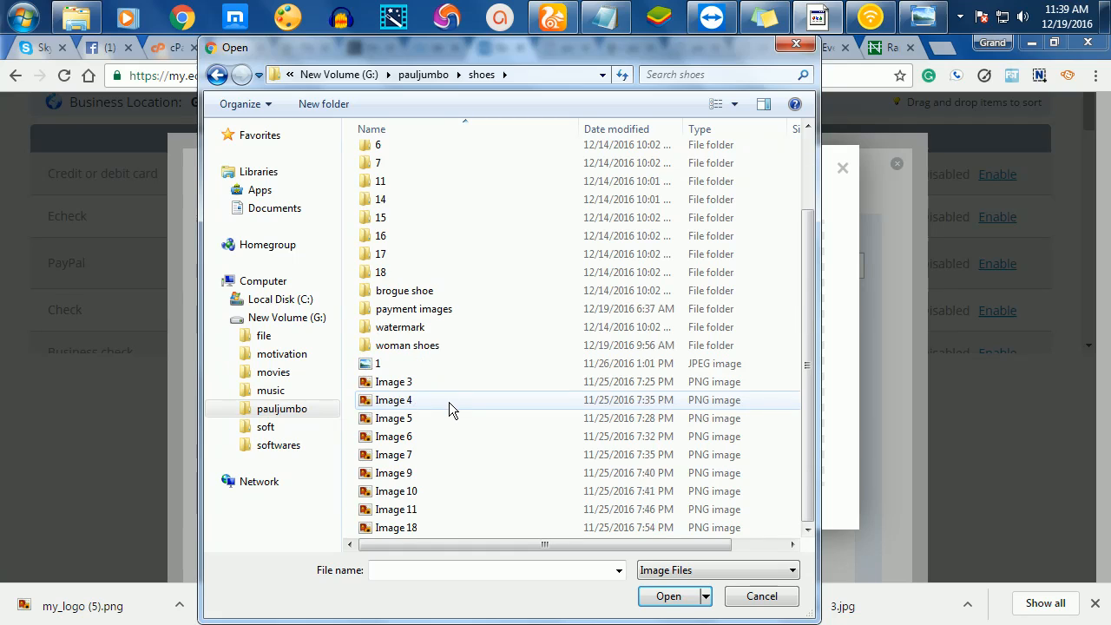
left_click(408, 312)
double_click(407, 312)
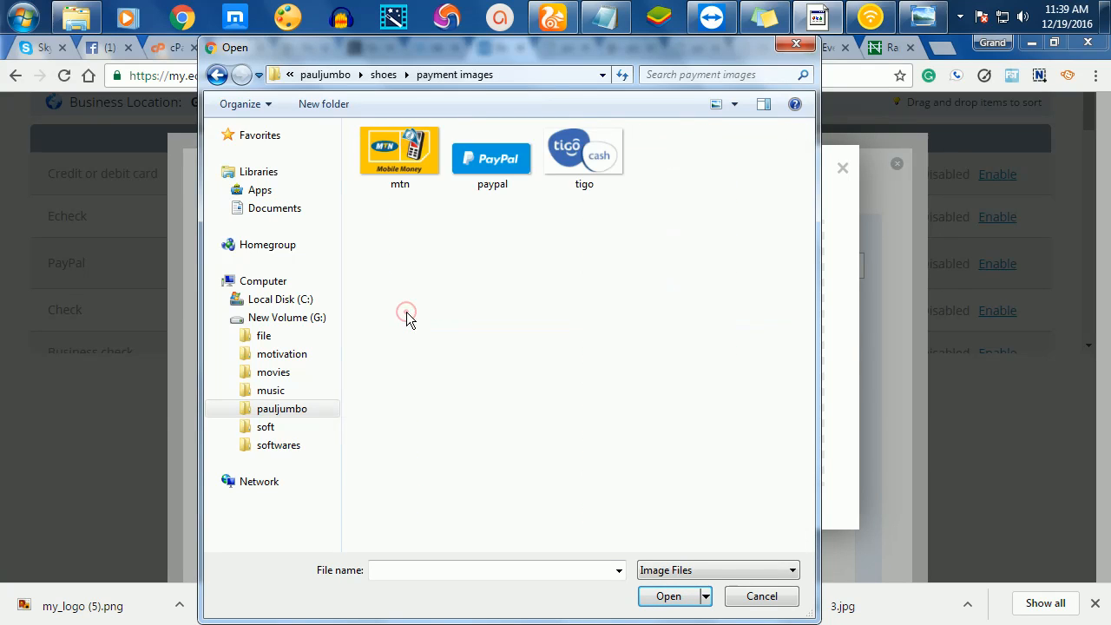
left_click(502, 158)
left_click(668, 596)
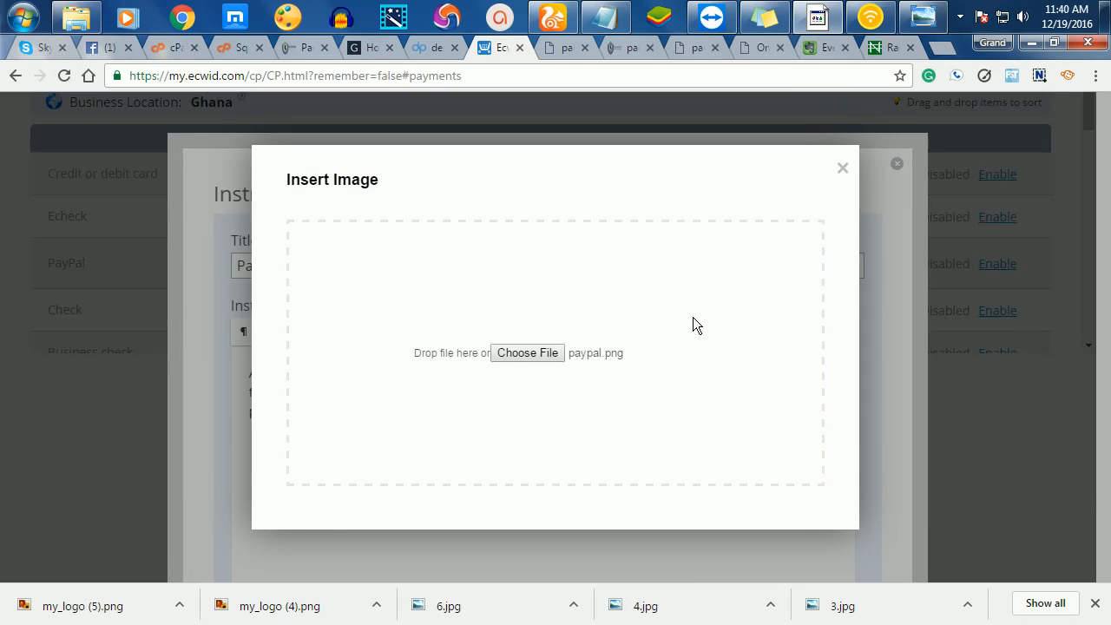
- Save the Paypal Payment customer instructions
scroll(473, 438, "down", 2)
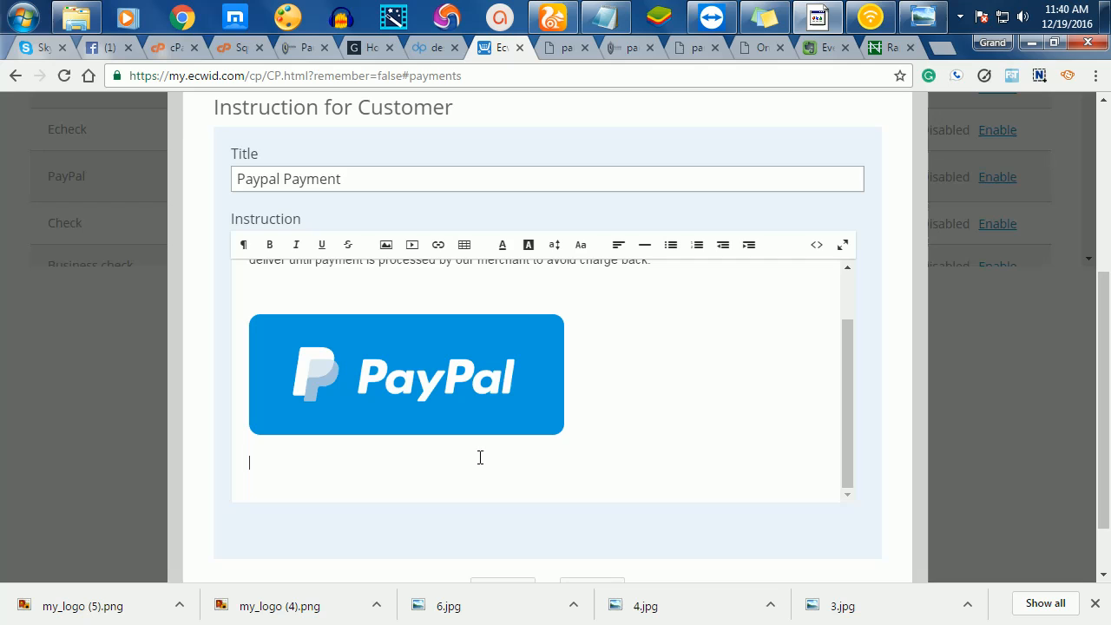
scroll(754, 361, "up", 1)
scroll(761, 395, "down", 1)
scroll(762, 398, "down", 2)
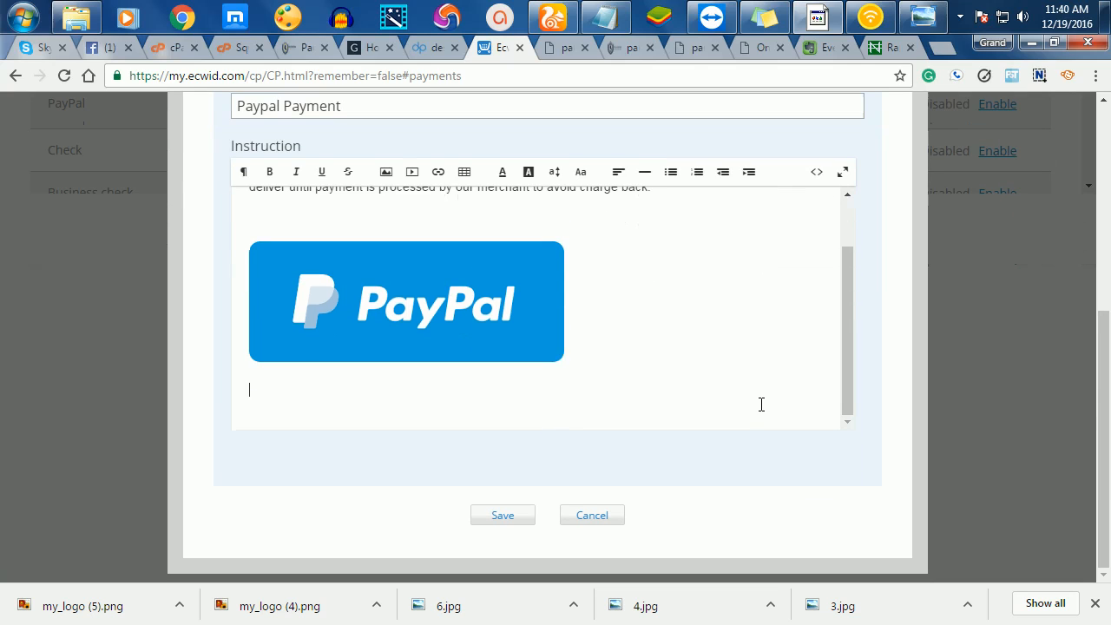
left_click(483, 521)
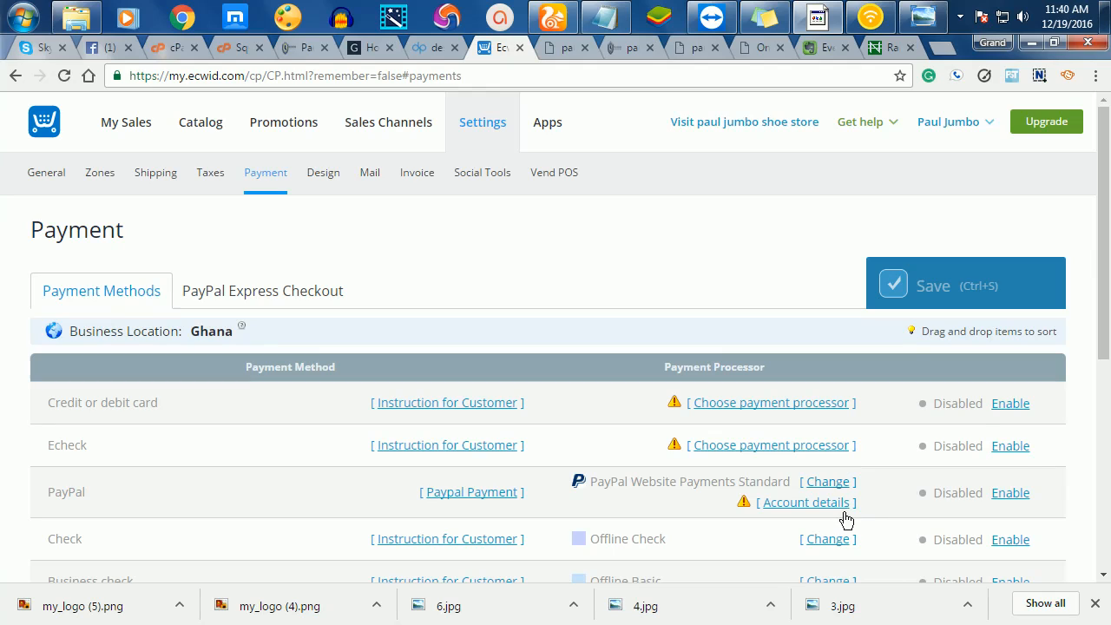
- Set up PayPal Payments Standard with the merchant's PayPal e-mail as a sandbox account, and save
left_click(1010, 493)
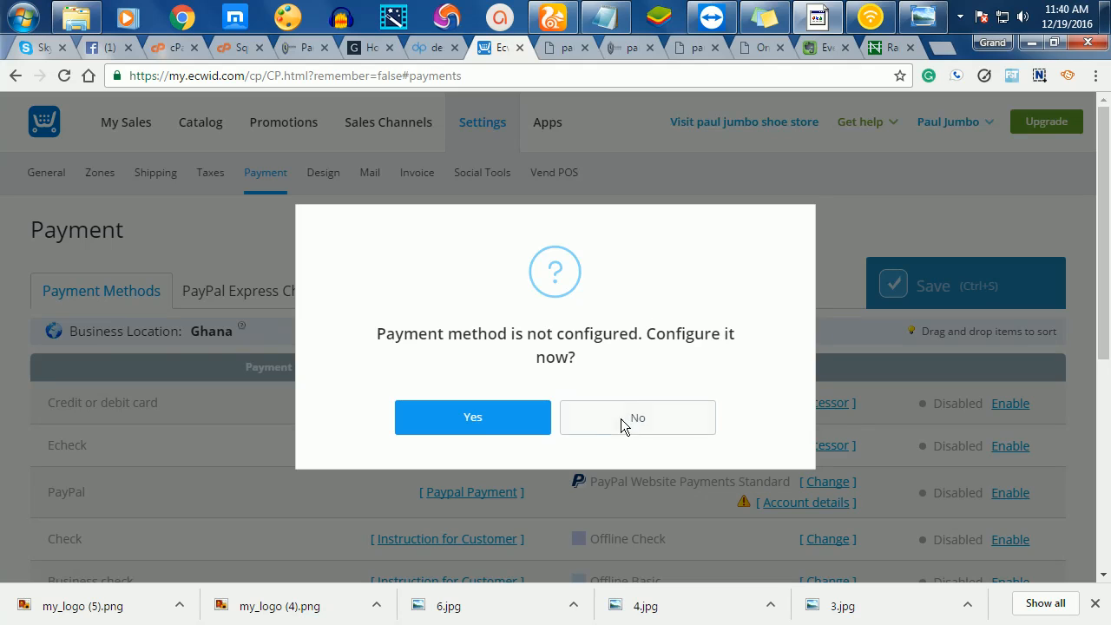
left_click(468, 423)
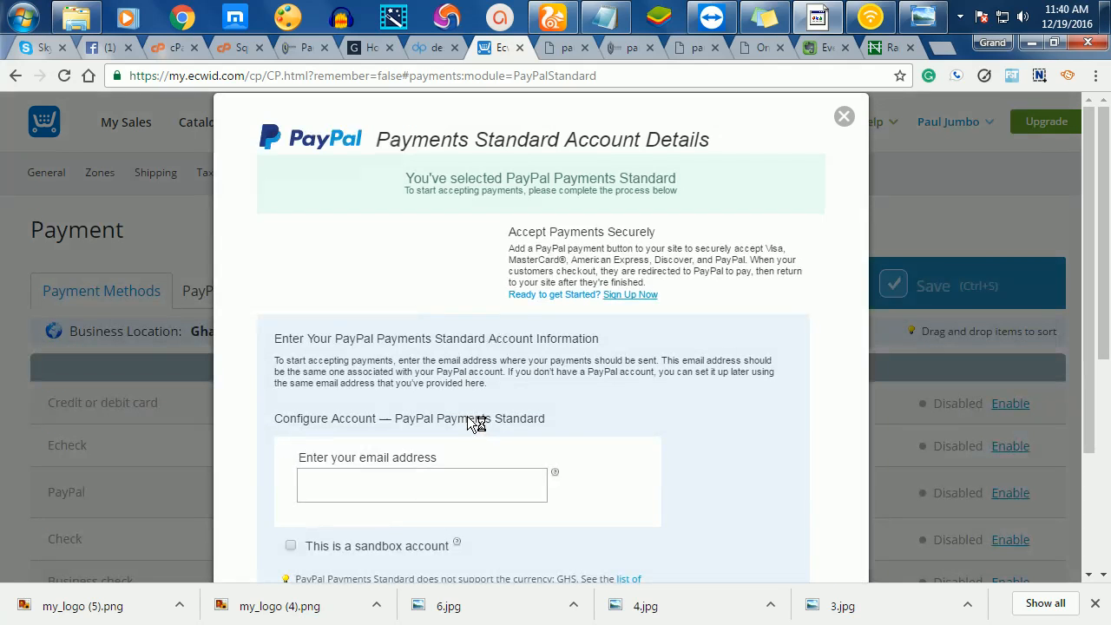
scroll(470, 481, "down", 1)
left_click(357, 398)
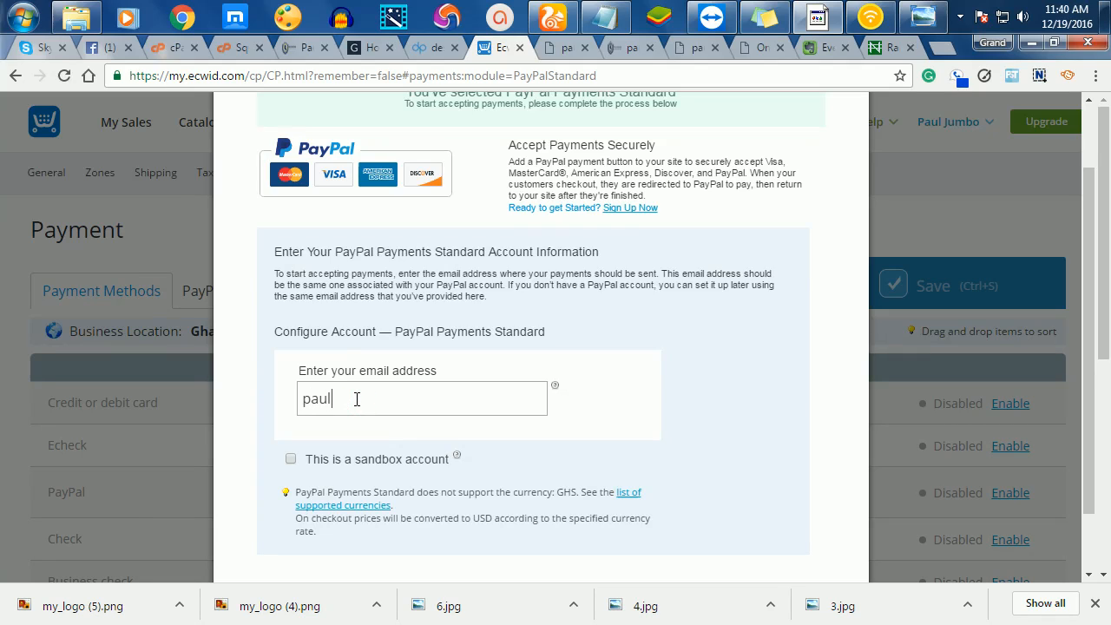
scroll(338, 458, "down", 2)
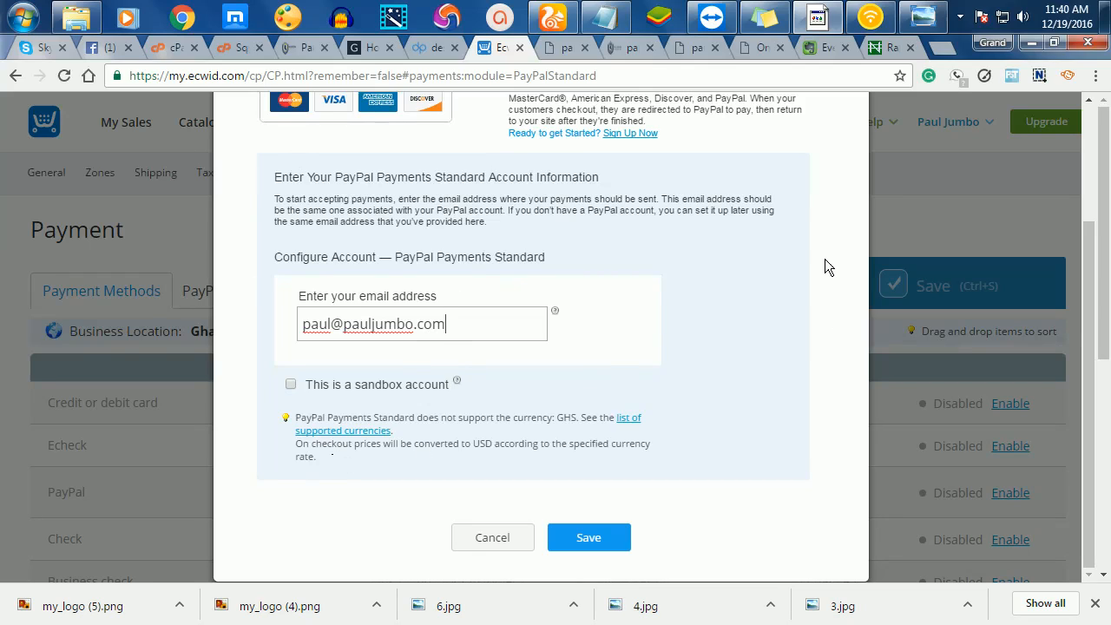
left_click(290, 383)
left_click(590, 539)
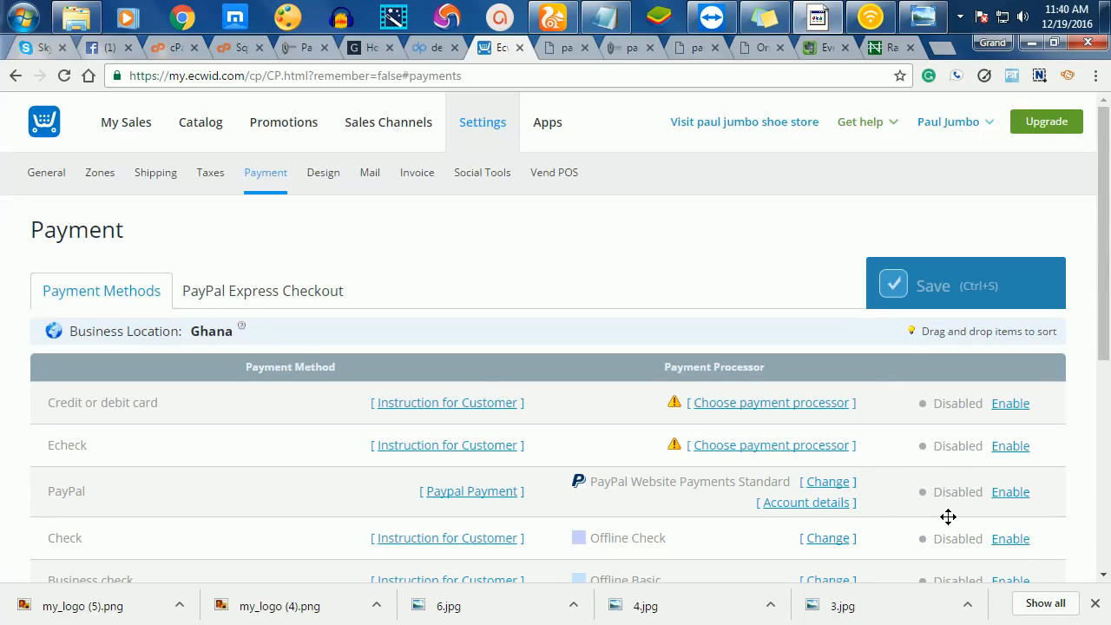
- Turn on PayPal as a payment method
left_click(1012, 485)
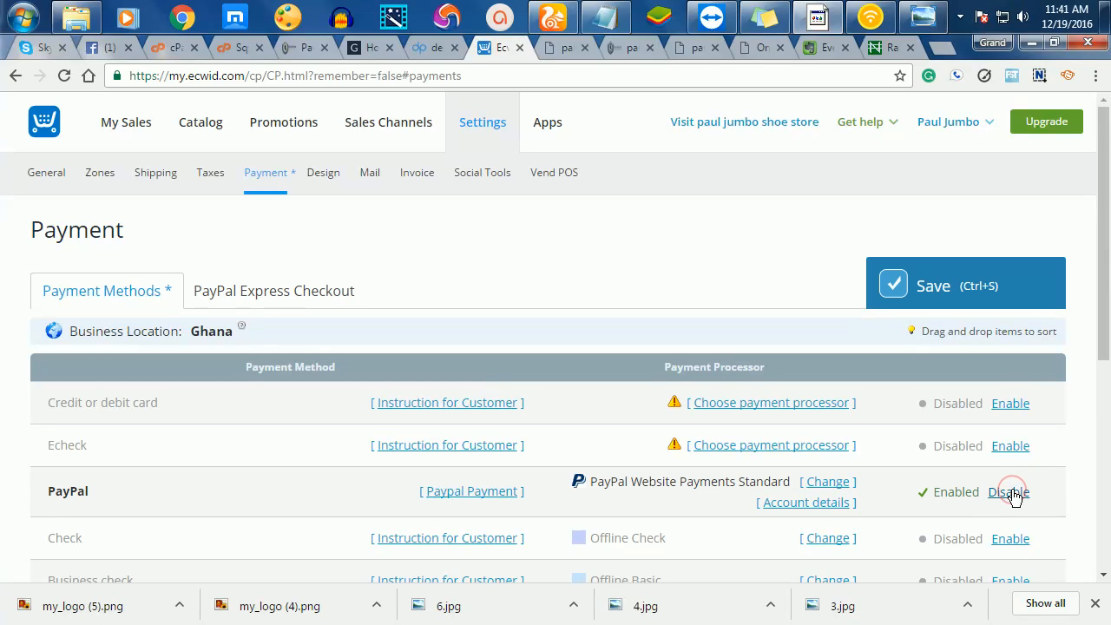
scroll(648, 468, "down", 3)
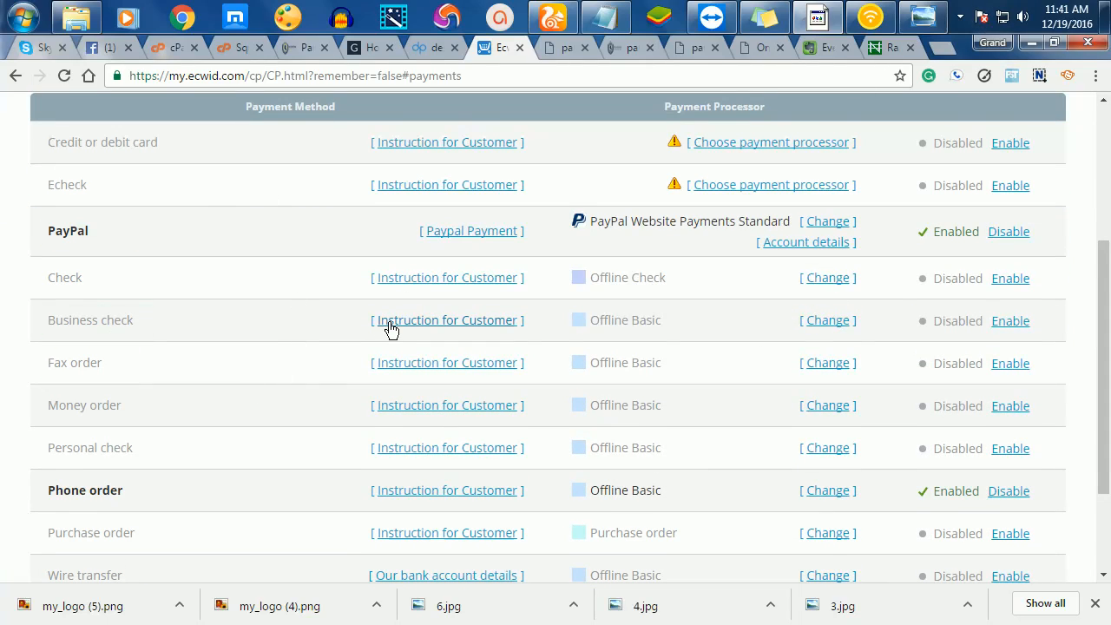
scroll(388, 323, "down", 1)
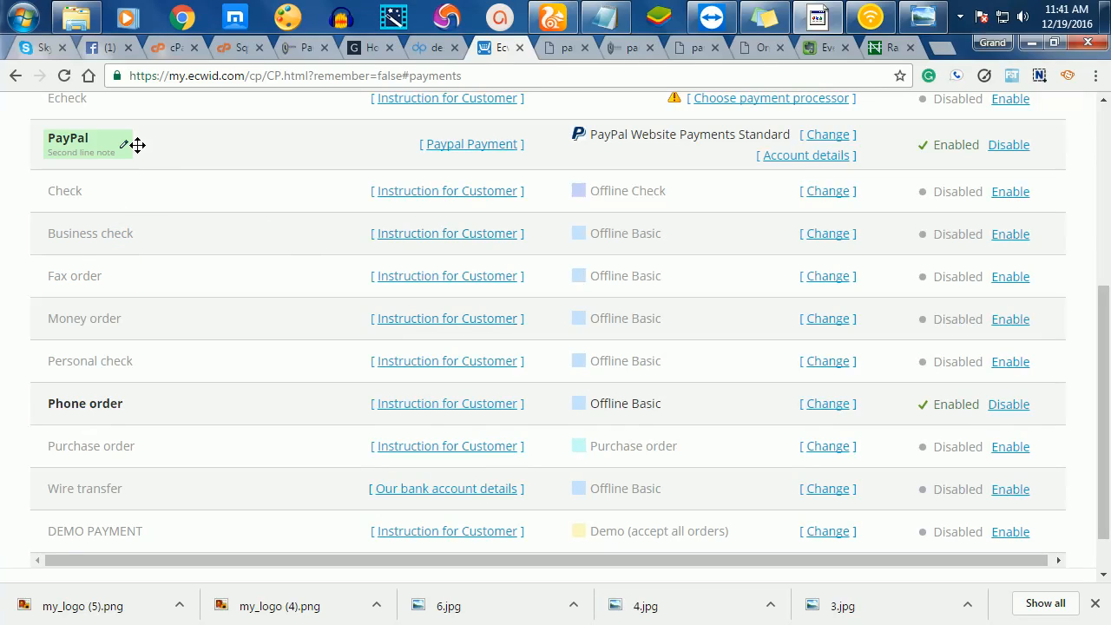
- Rename the Business check method to MTN Mobile Money and open its customer instructions
left_click(143, 241)
left_click_drag(143, 232, 0, 208)
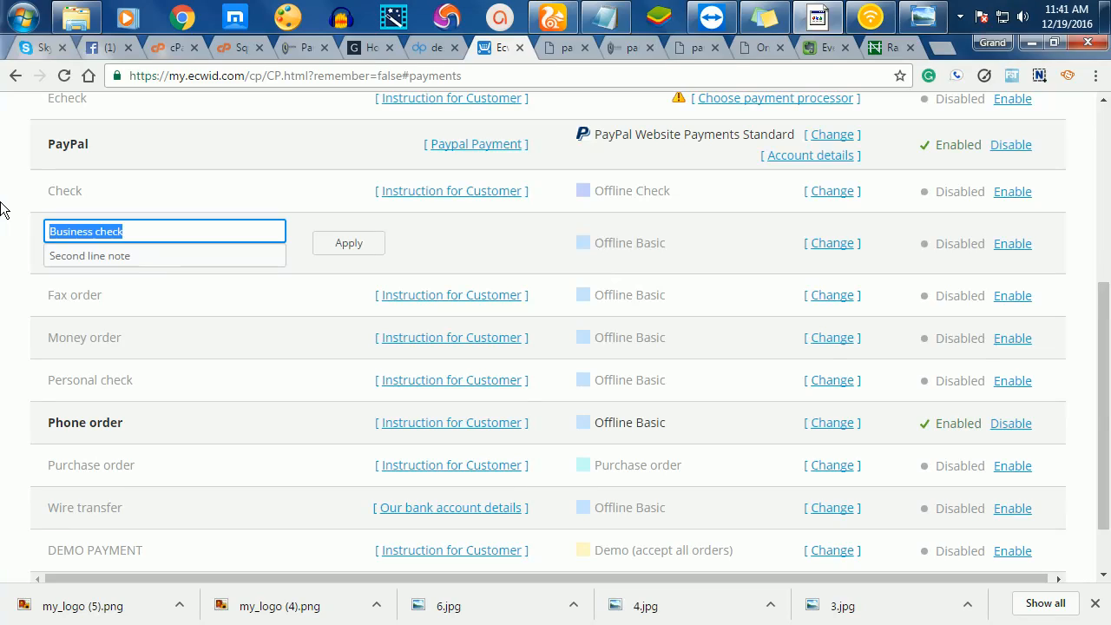
type("MTN Mobile Money")
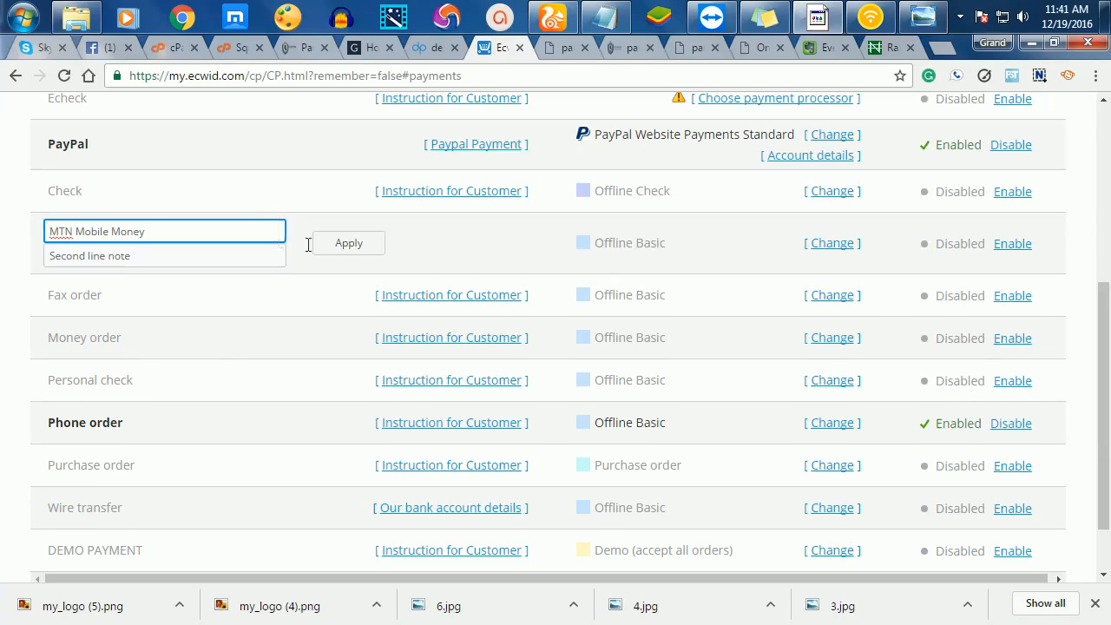
left_click(338, 243)
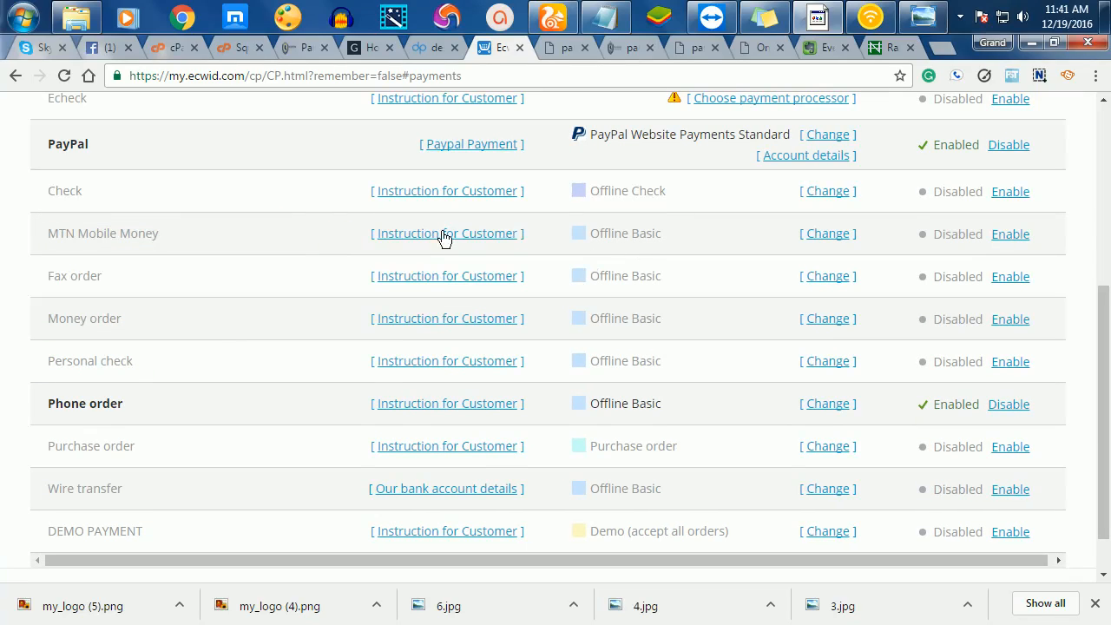
left_click(442, 234)
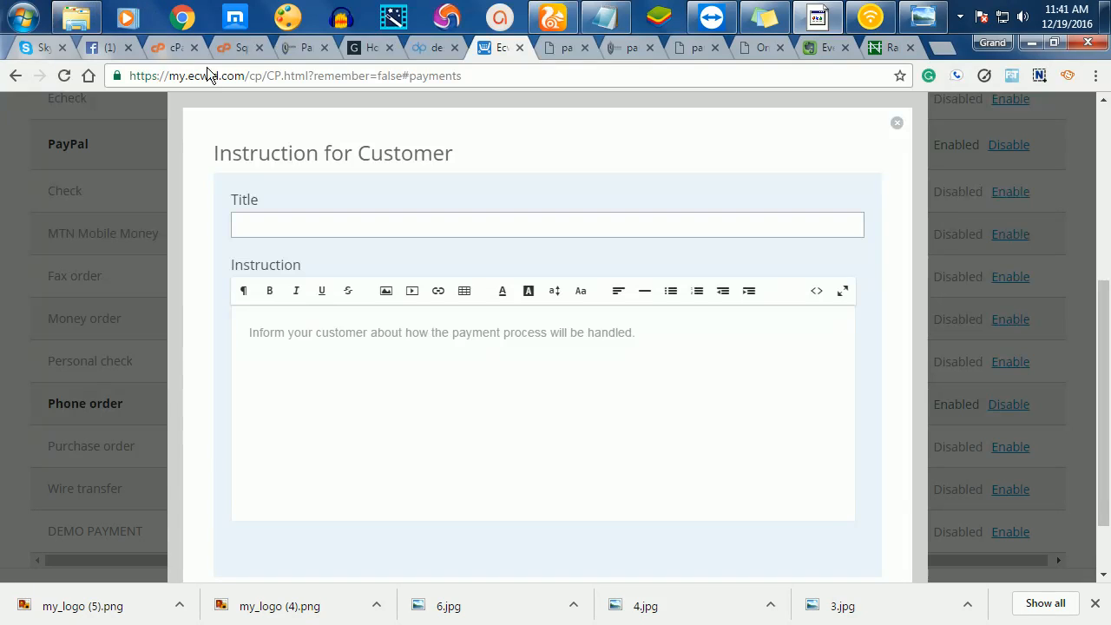
- Copy the MTN Mobile Money payment text from checkout and paste it into the instruction editor
left_click(296, 51)
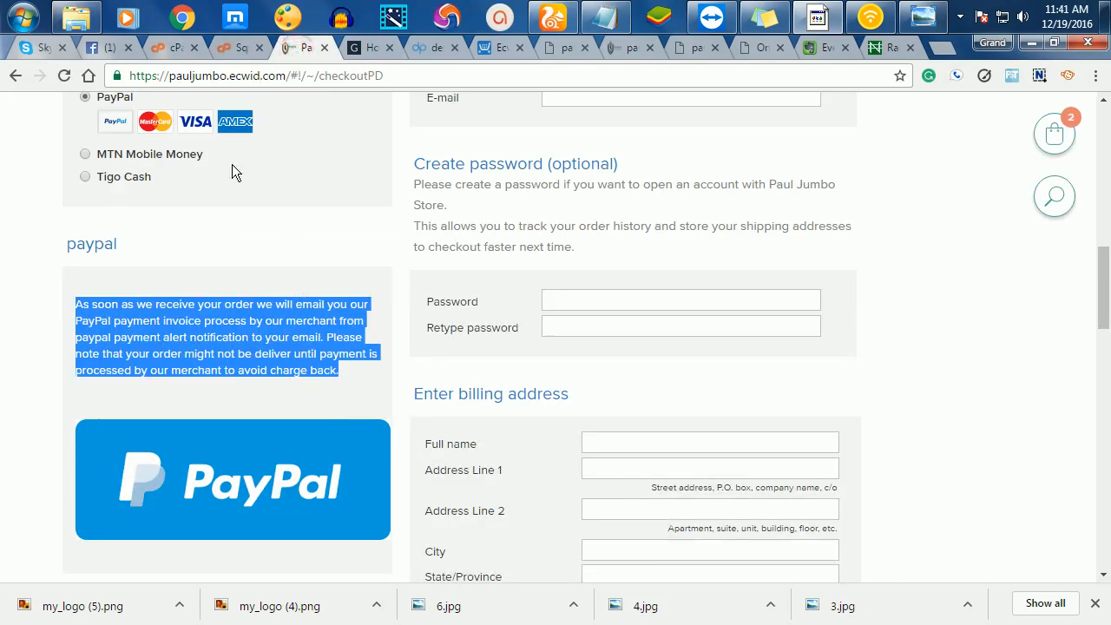
left_click(86, 155)
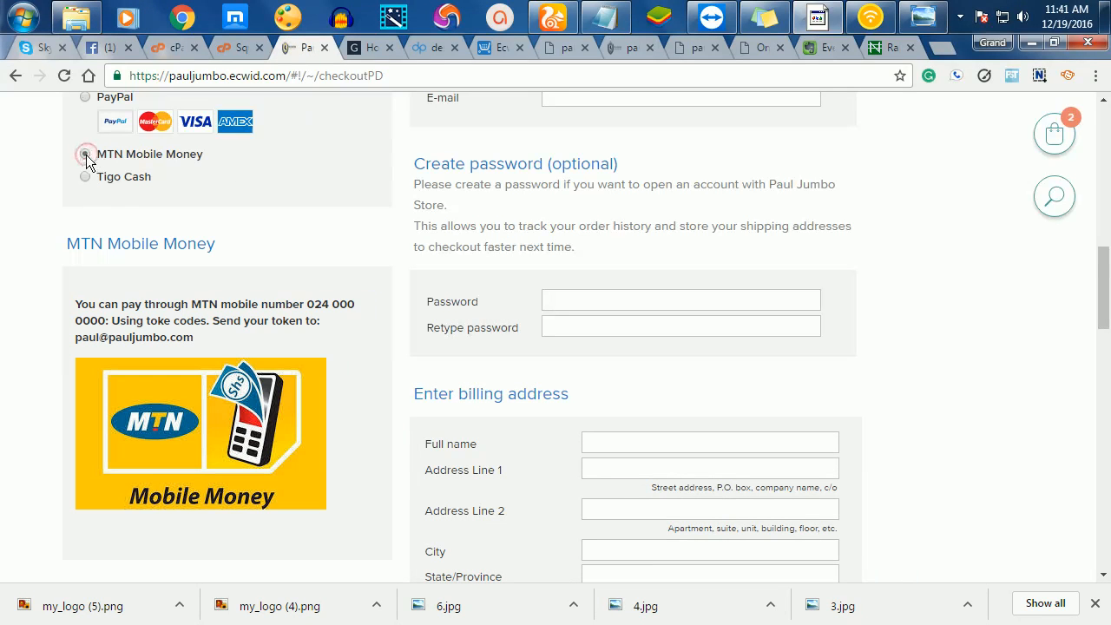
left_click_drag(197, 341, 96, 286)
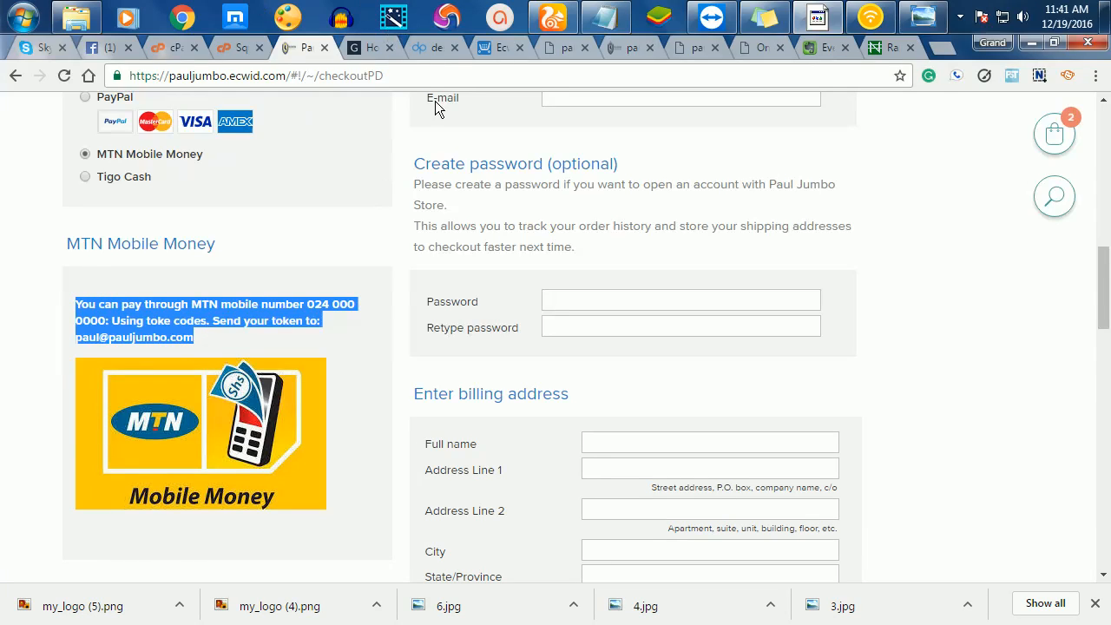
left_click(627, 50)
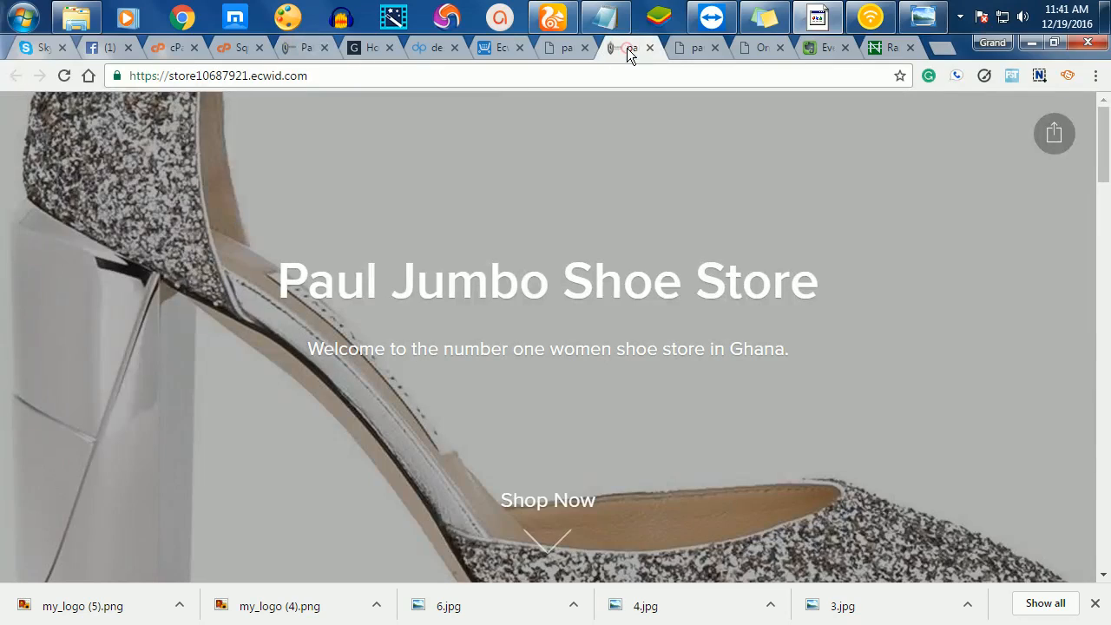
left_click(500, 49)
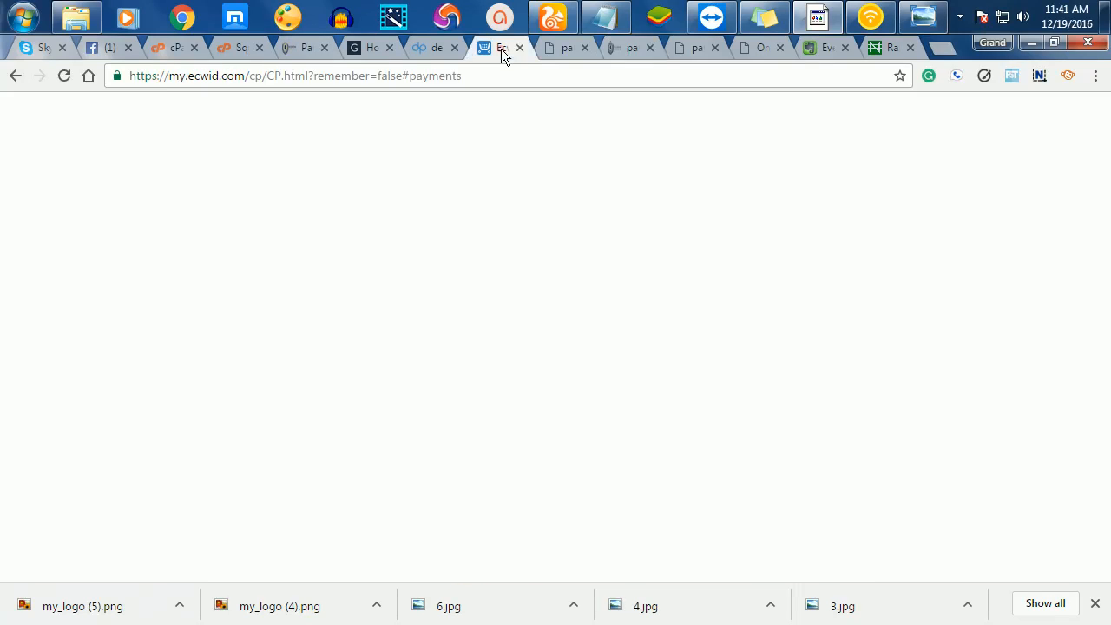
left_click(409, 349)
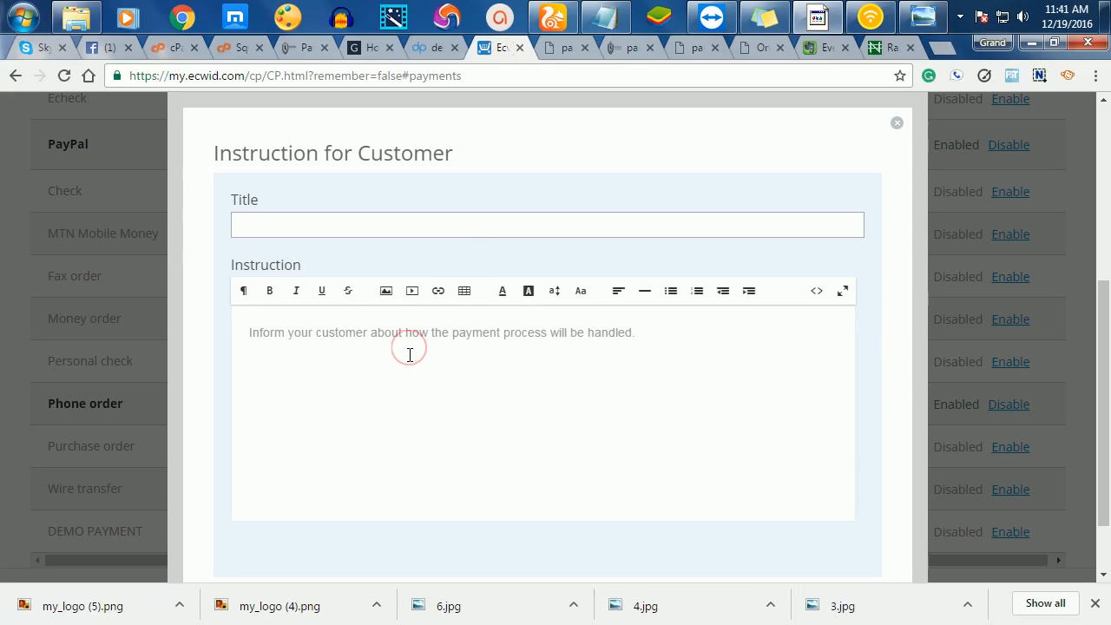
key("ctrl+v")
- Title the instruction 'mtn Mobile Money' and add a blank line below the text
left_click(354, 220)
type("P")
type("tn Mobi")
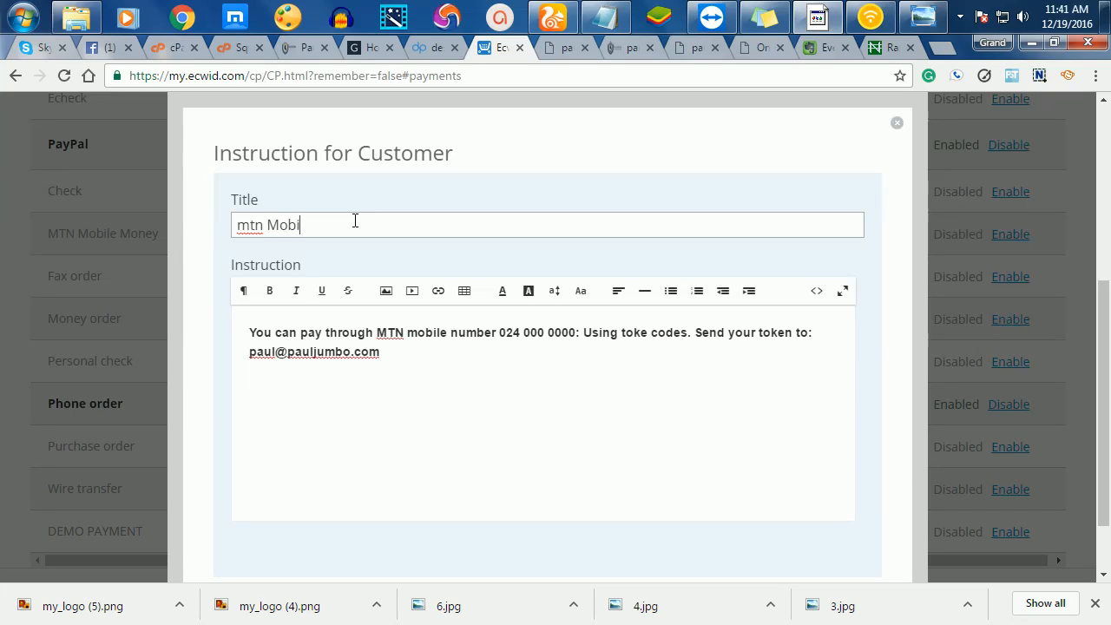
type("le Moneyu")
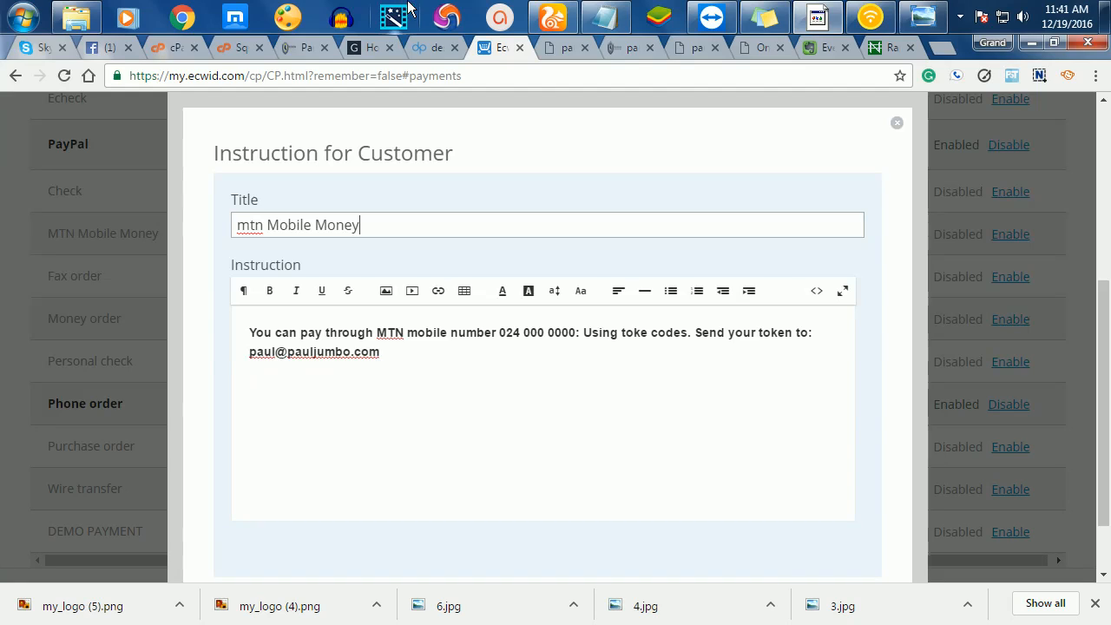
scroll(634, 349, "down", 1)
left_click(422, 270)
key("Return")
key("Return")
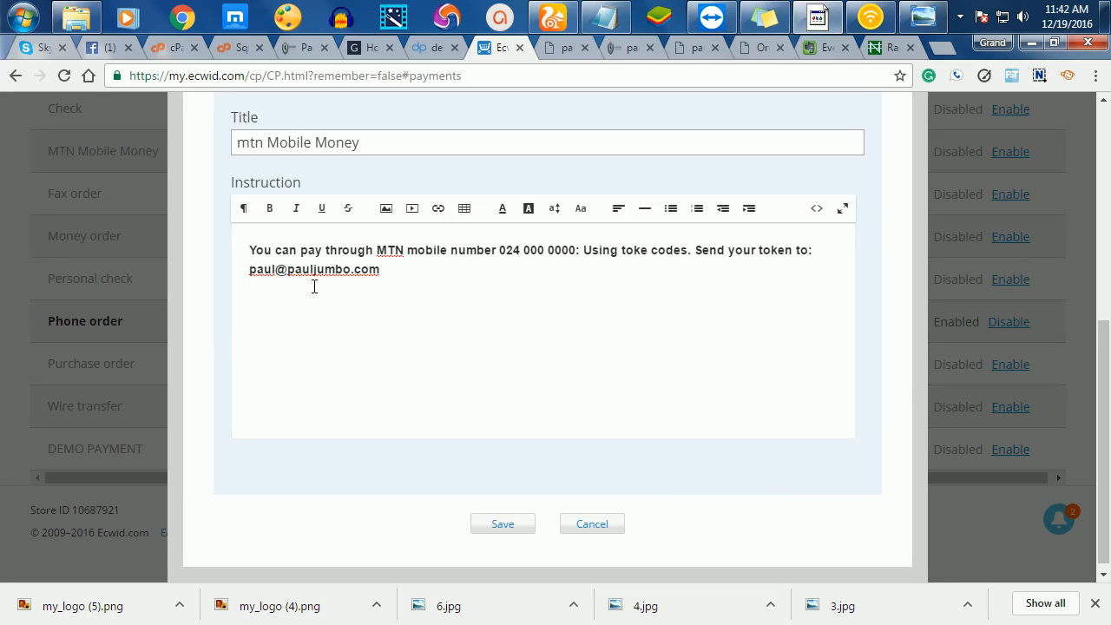
- Insert the mtn.jpg logo, save the instructions, and enable MTN Mobile Money
left_click(386, 208)
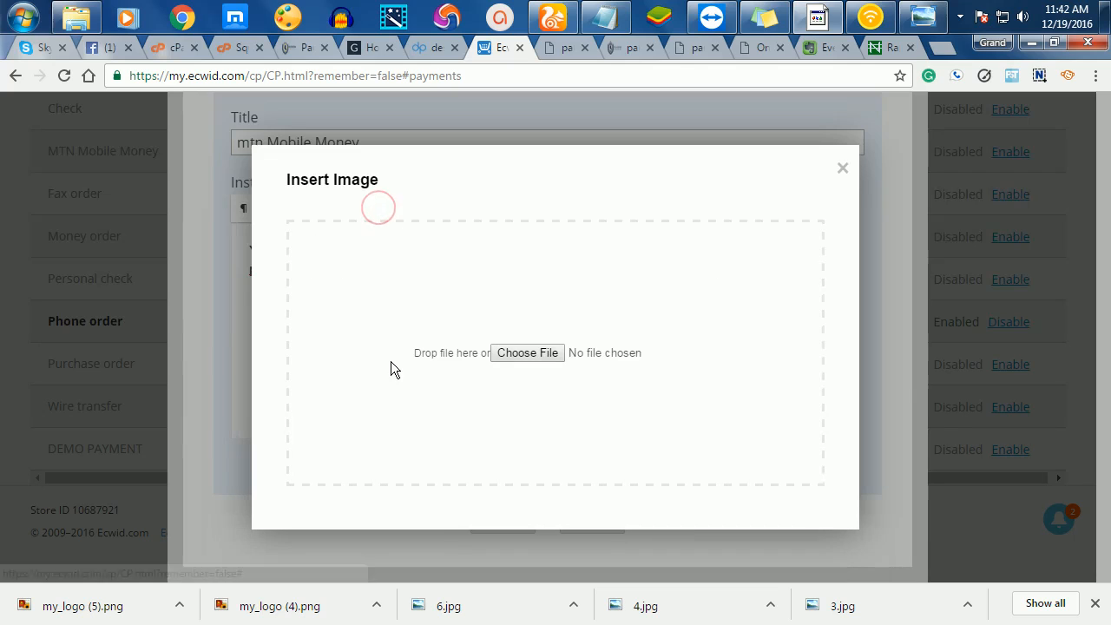
left_click(530, 353)
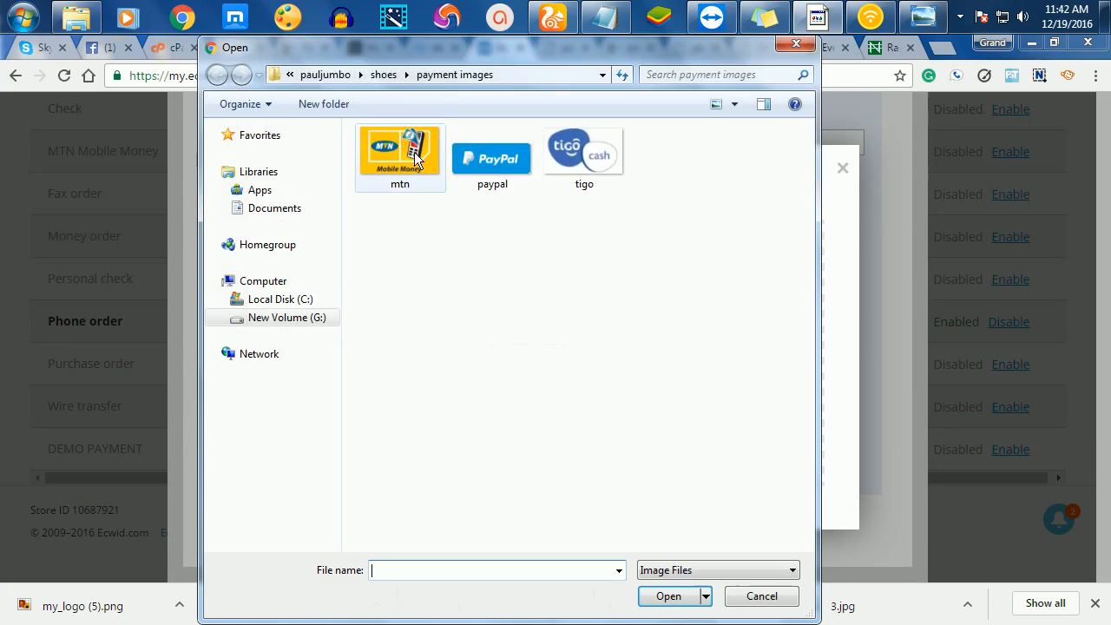
left_click(423, 149)
double_click(424, 150)
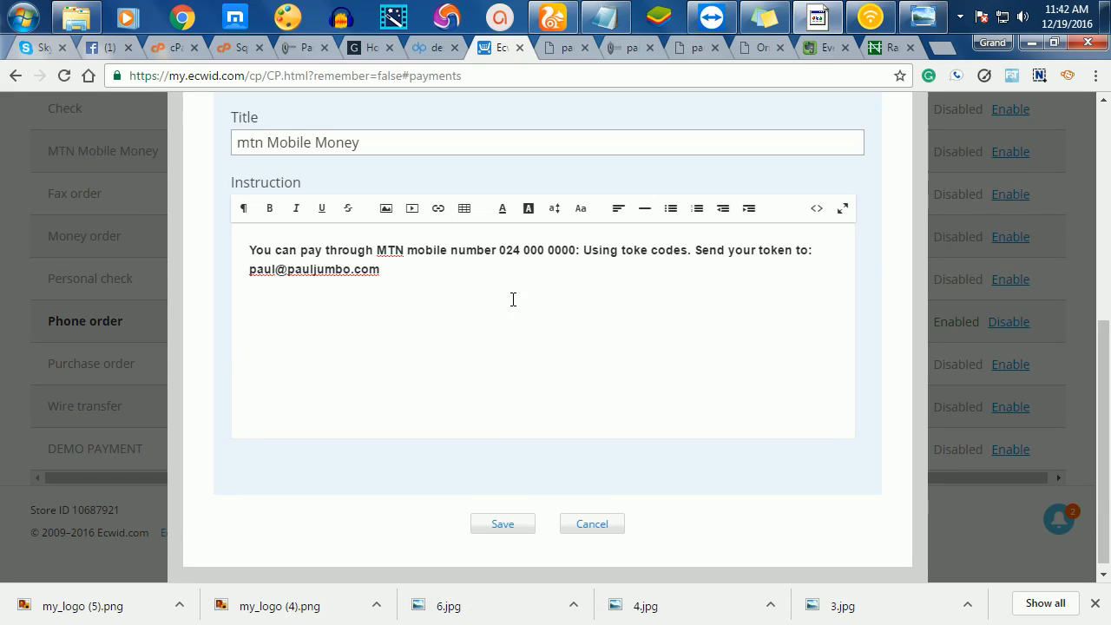
scroll(445, 383, "up", 1)
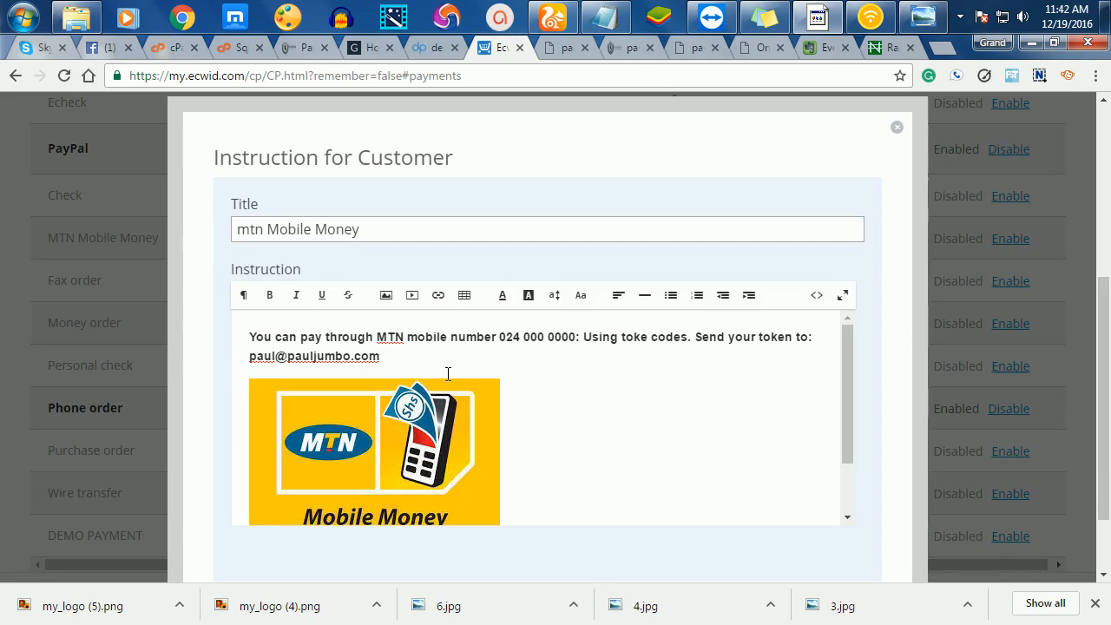
scroll(446, 374, "up", 1)
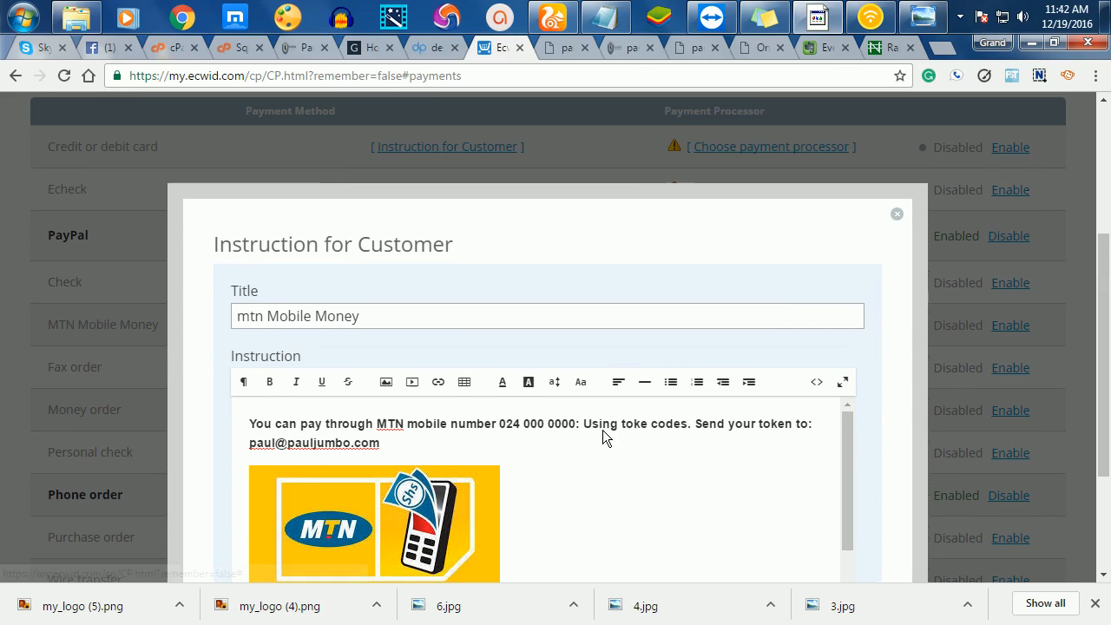
scroll(602, 429, "down", 4)
left_click(518, 524)
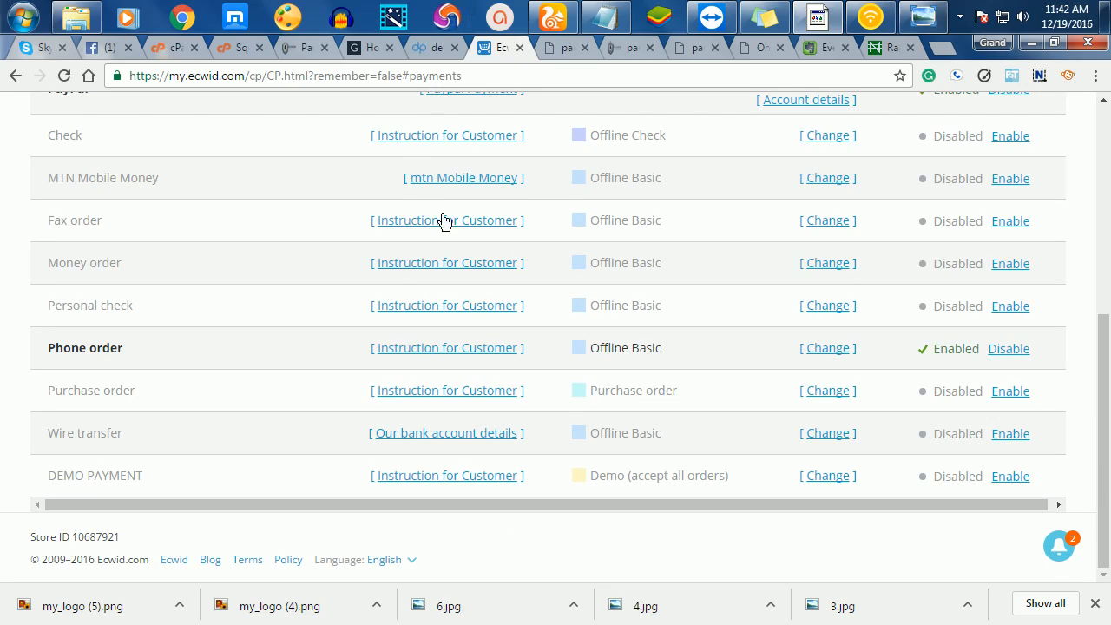
left_click(1005, 182)
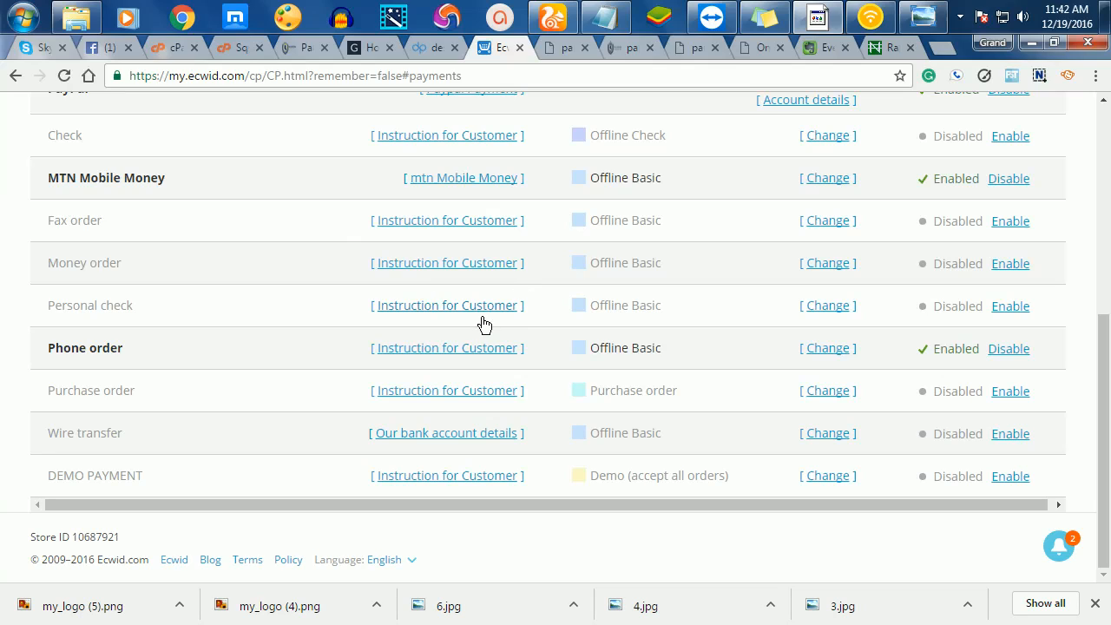
left_click(119, 273)
- Rename the Money order payment method to Credit Cards
left_click_drag(119, 263, 9, 277)
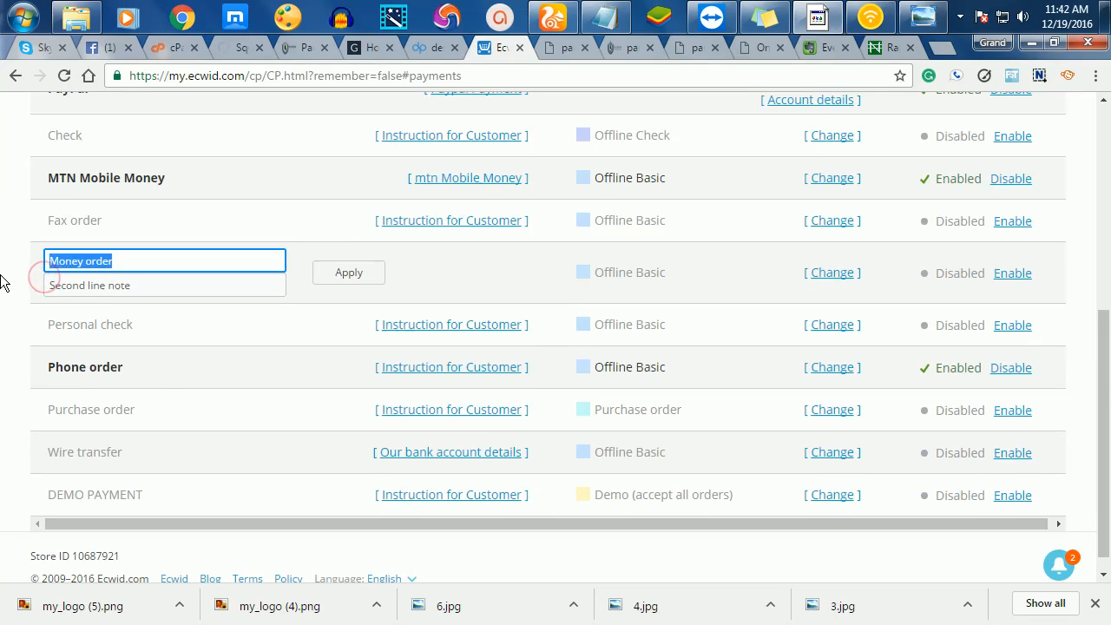
type("Credit")
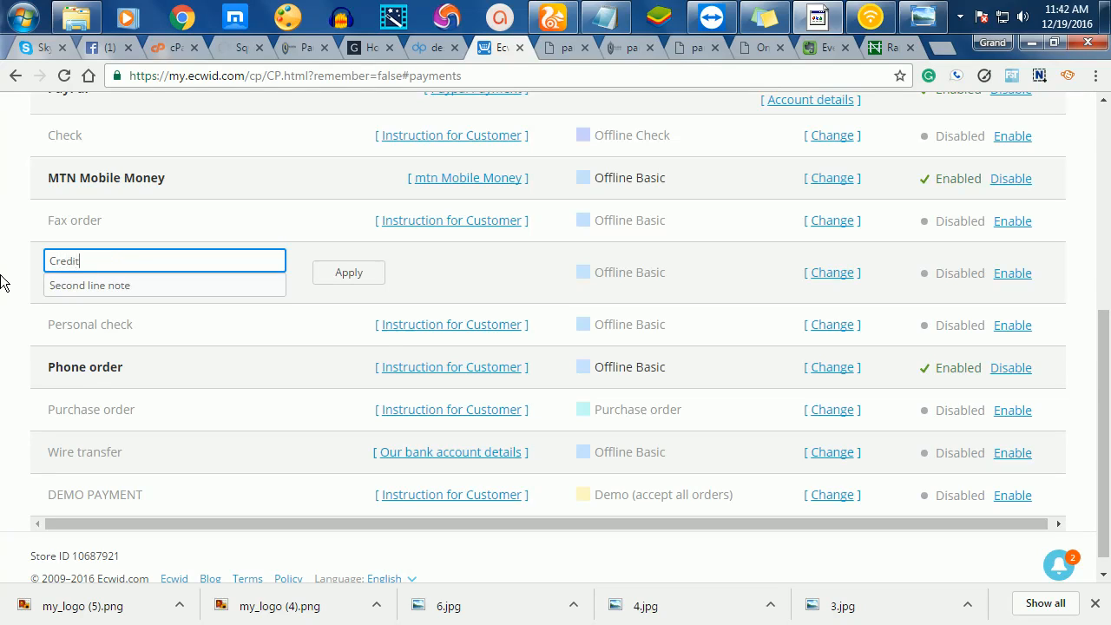
type(" Cards")
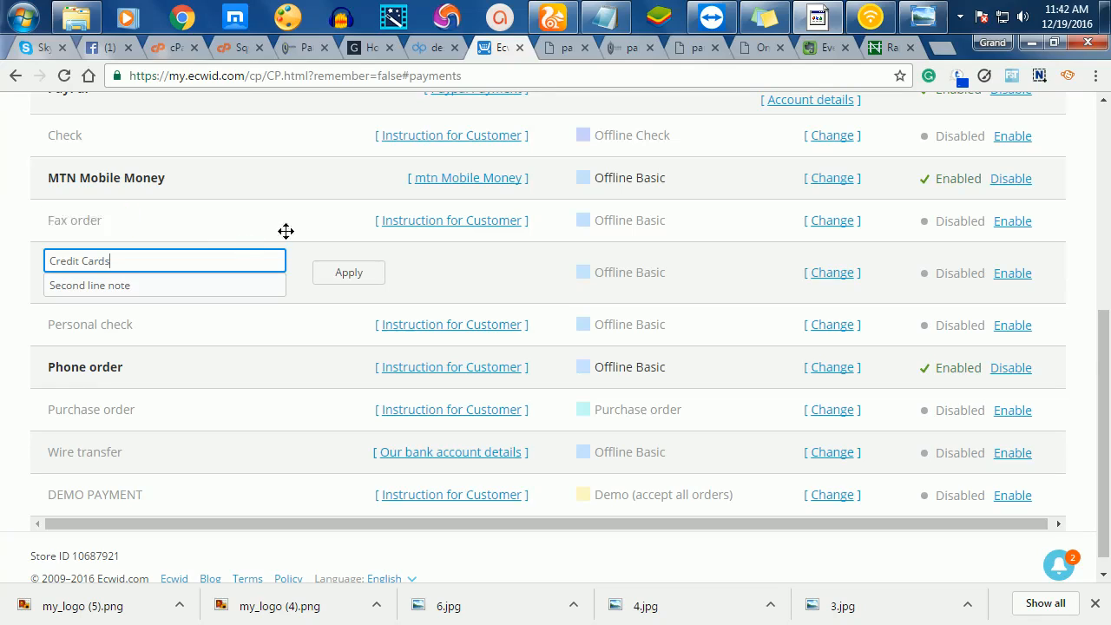
left_click(356, 284)
left_click(362, 277)
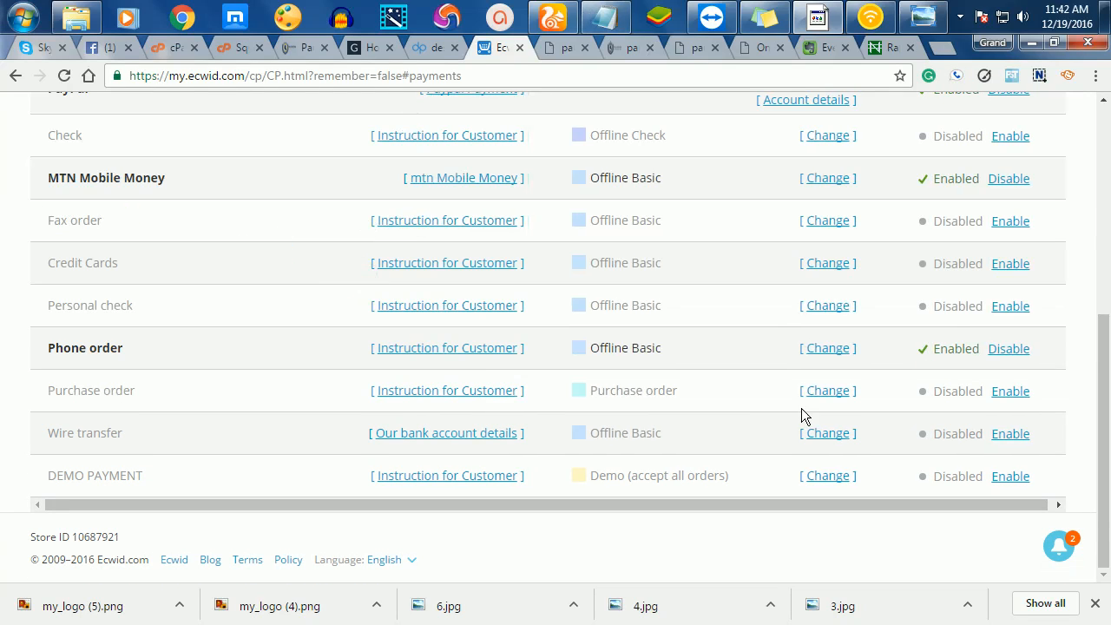
- Set the Credit Cards processor to Credit Card: Virtual Card Services
left_click(826, 267)
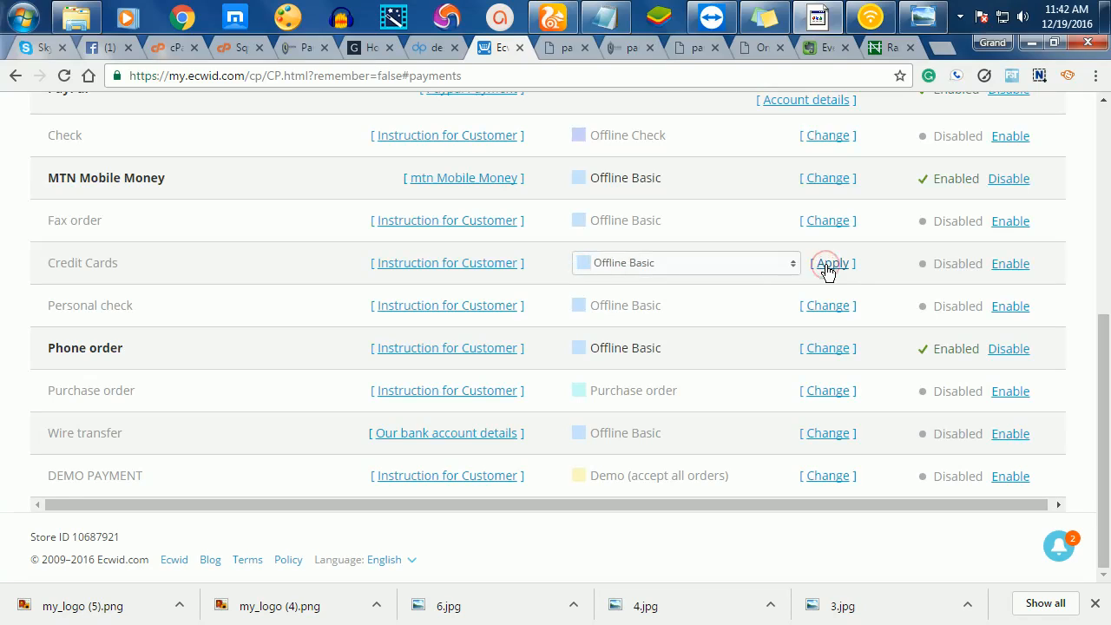
left_click(791, 265)
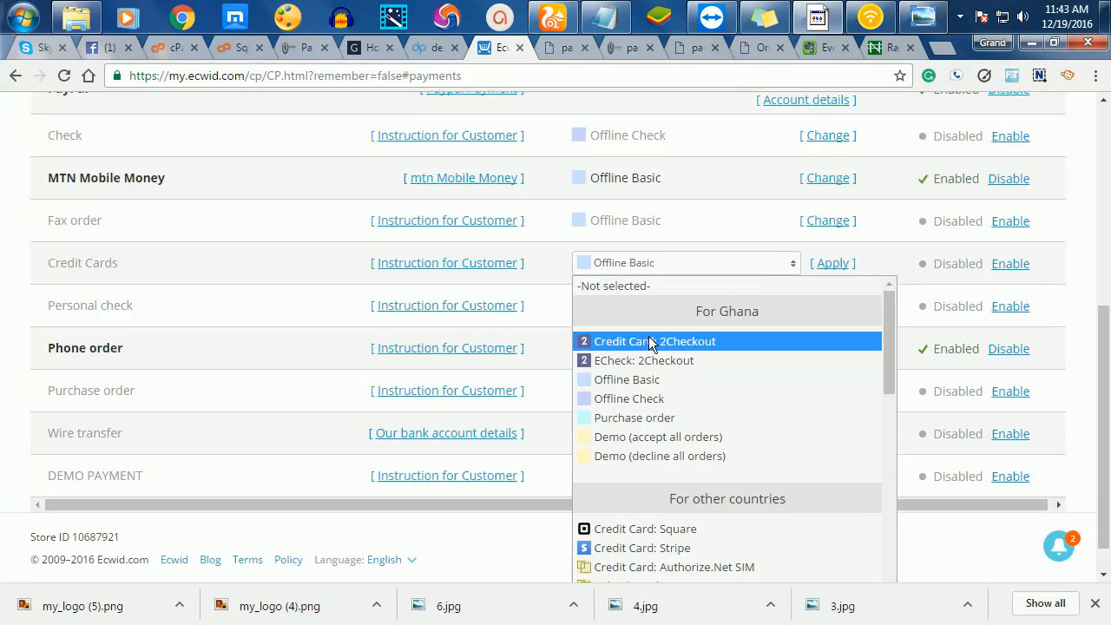
scroll(719, 565, "down", 3)
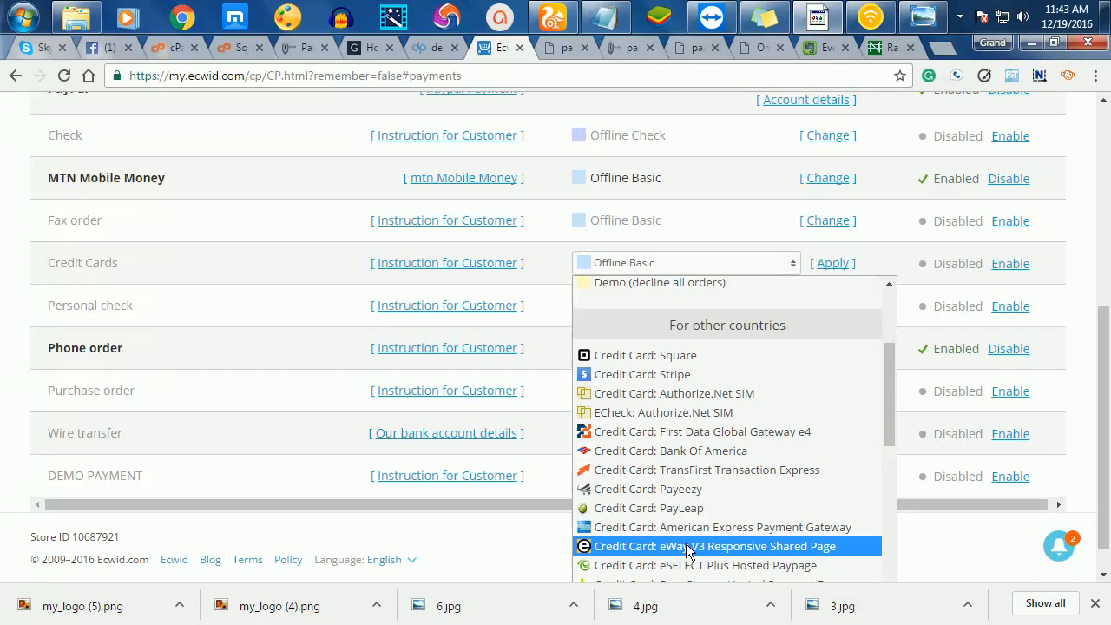
scroll(686, 542, "down", 2)
scroll(686, 540, "down", 4)
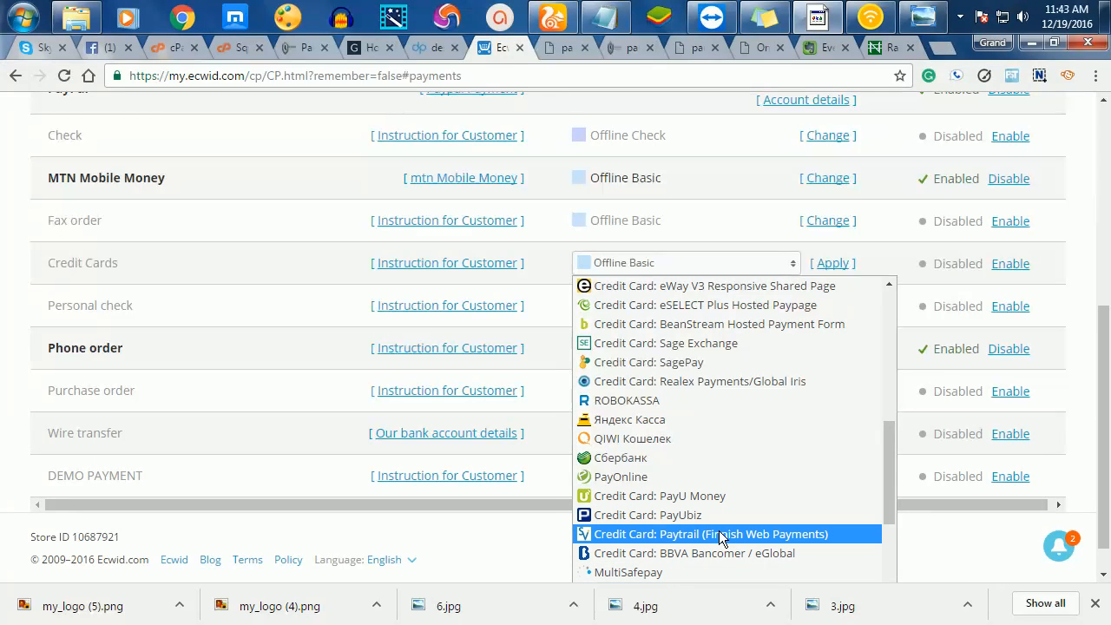
scroll(719, 533, "down", 7)
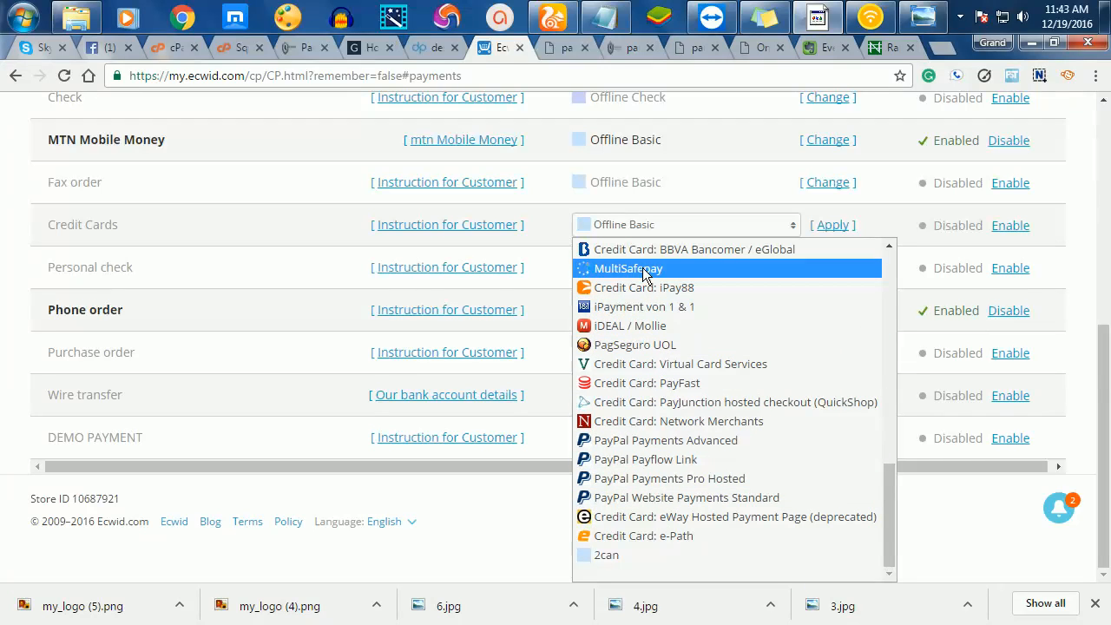
scroll(711, 527, "up", 1)
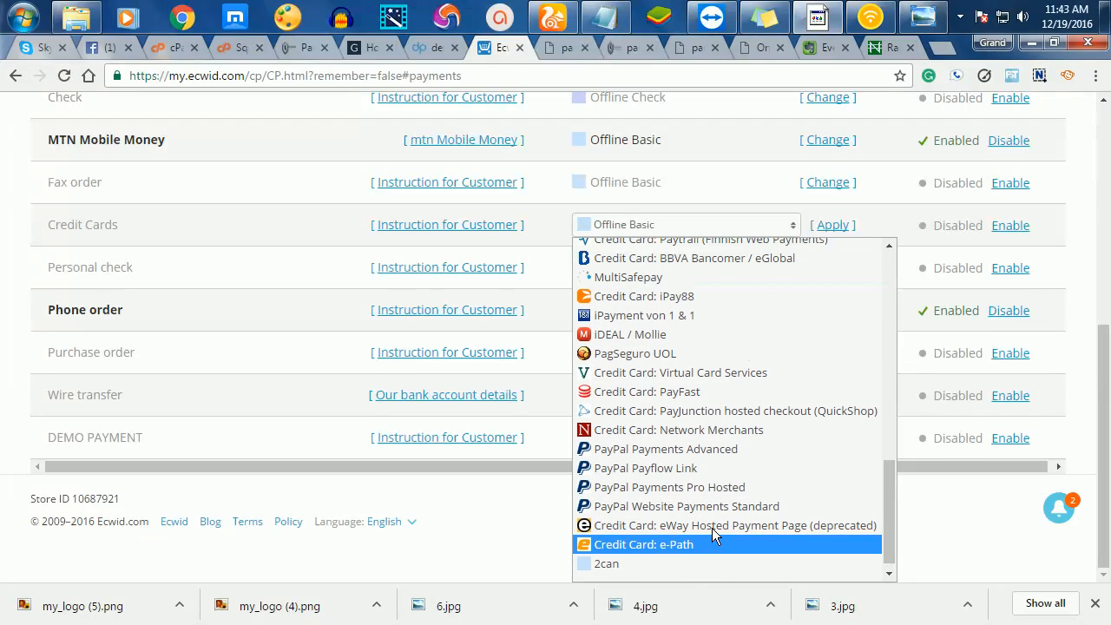
scroll(713, 531, "down", 1)
scroll(713, 530, "up", 4)
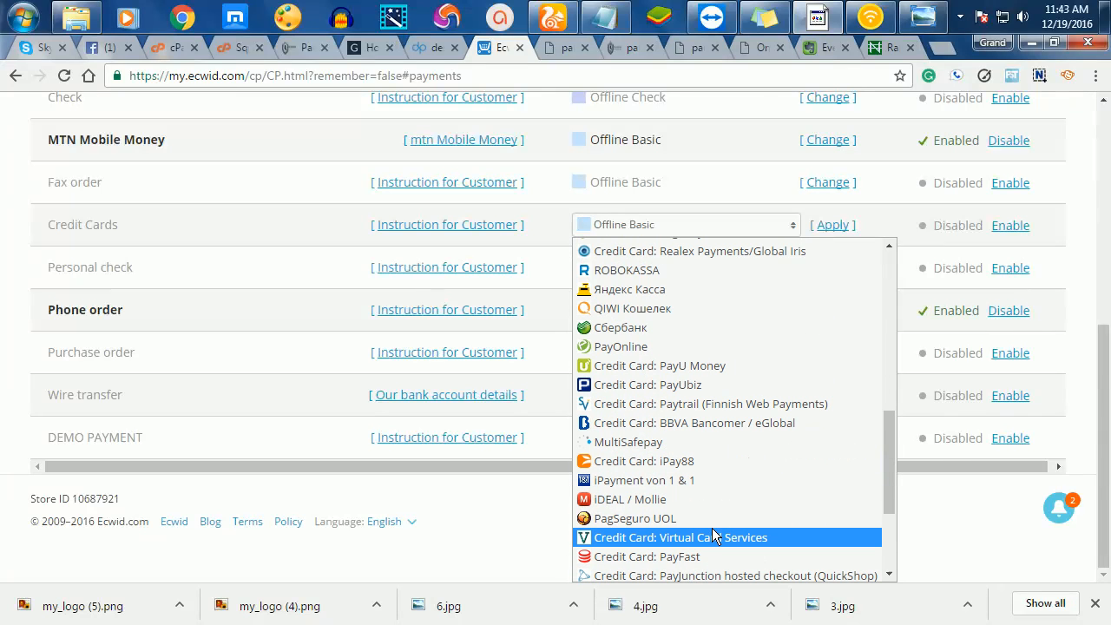
scroll(717, 512, "up", 2)
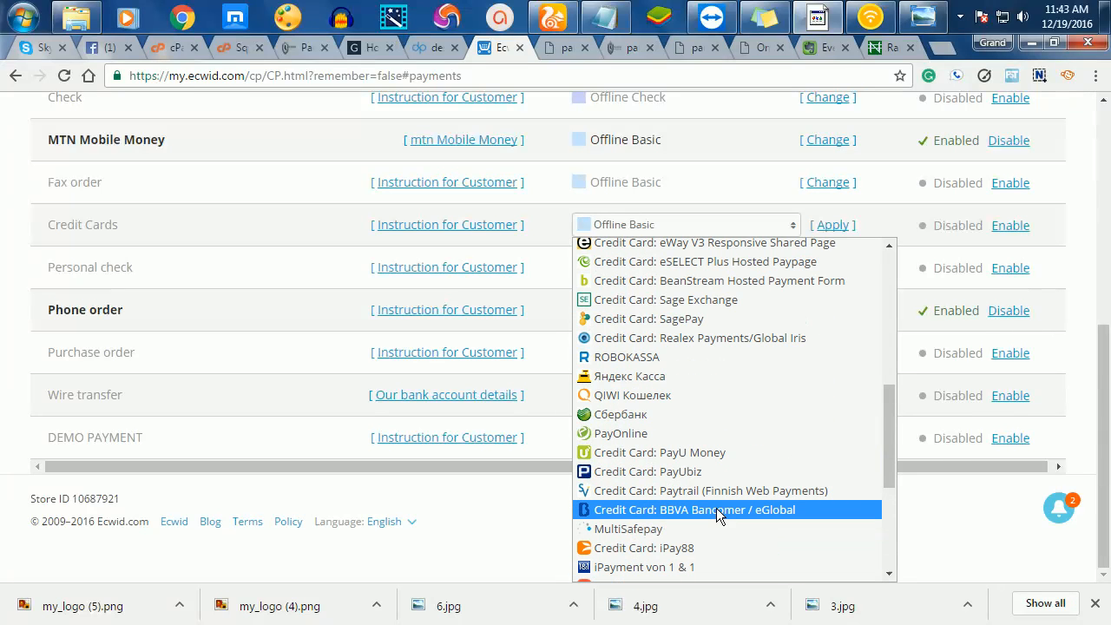
scroll(717, 514, "up", 6)
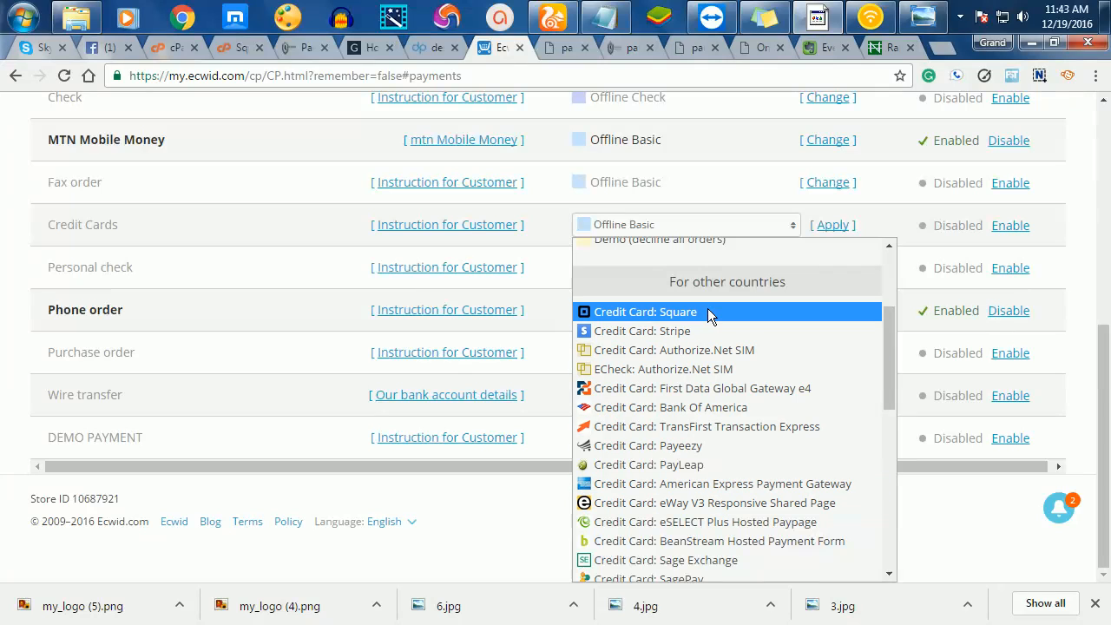
scroll(725, 489, "up", 4)
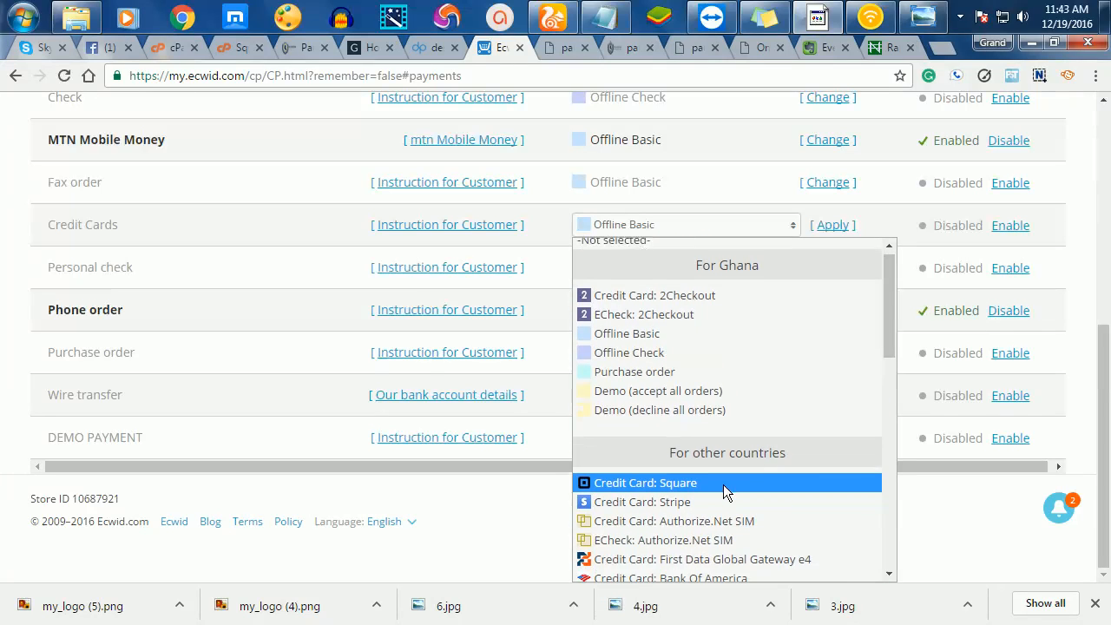
scroll(722, 484, "down", 10)
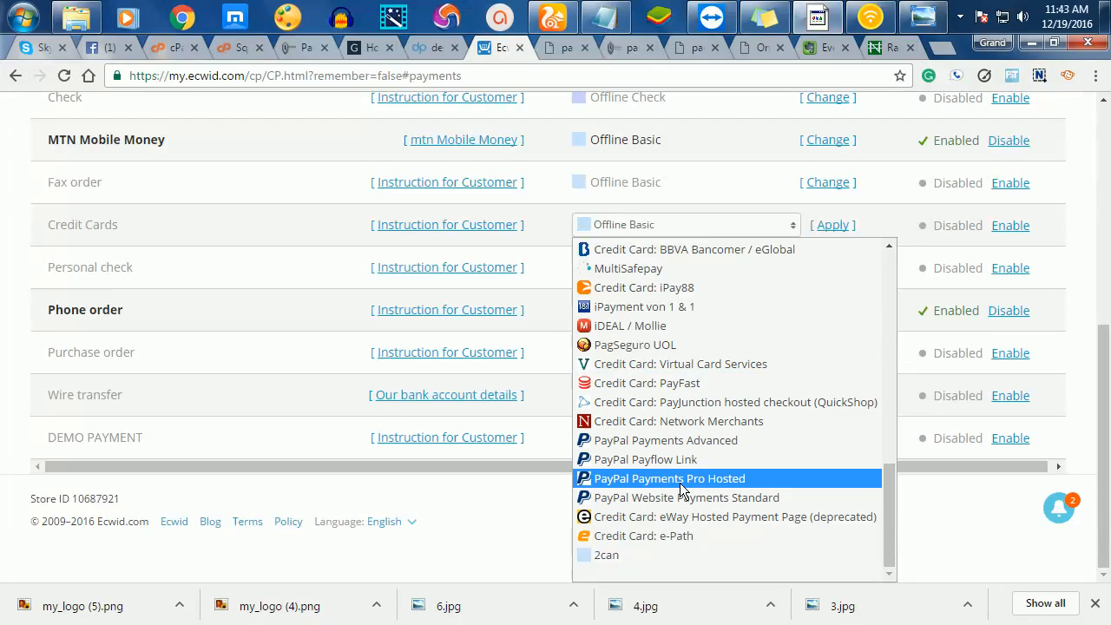
left_click(696, 366)
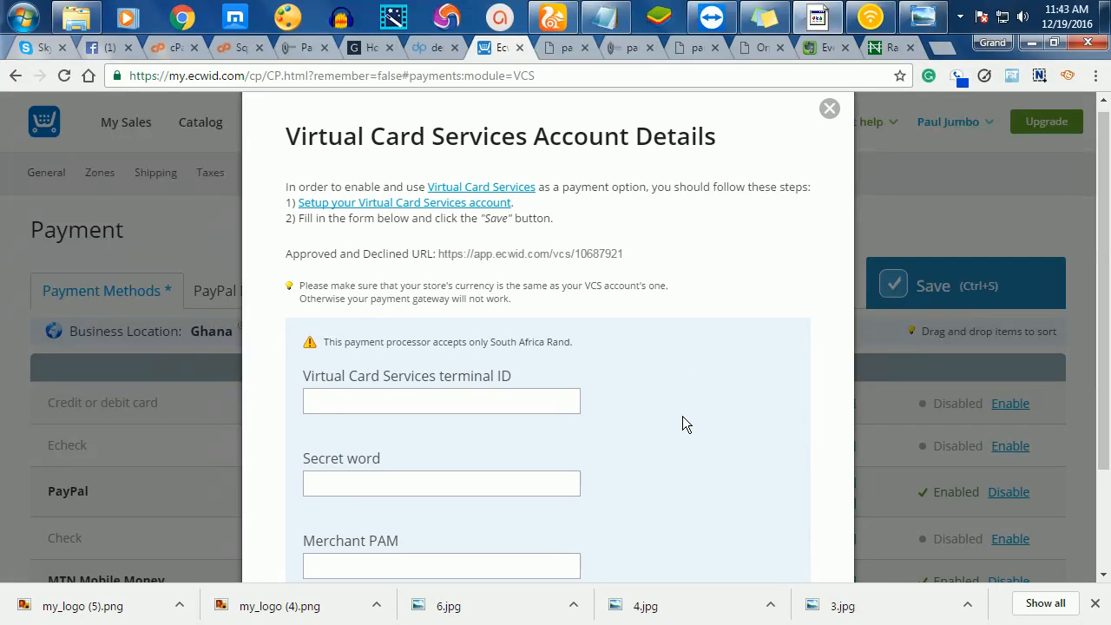
scroll(681, 421, "down", 2)
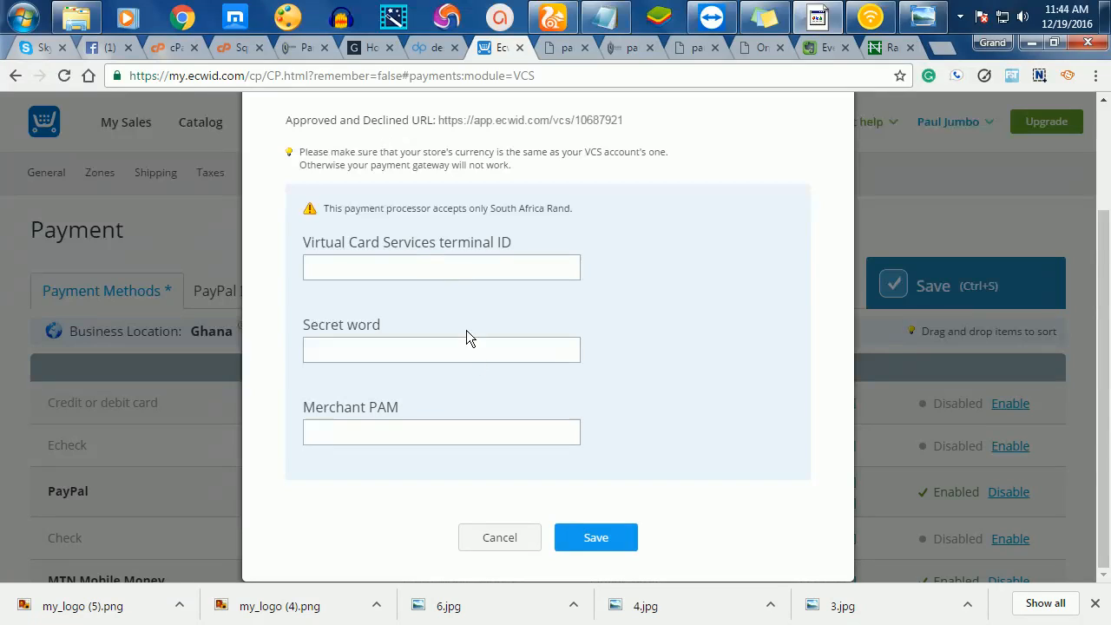
scroll(478, 356, "up", 2)
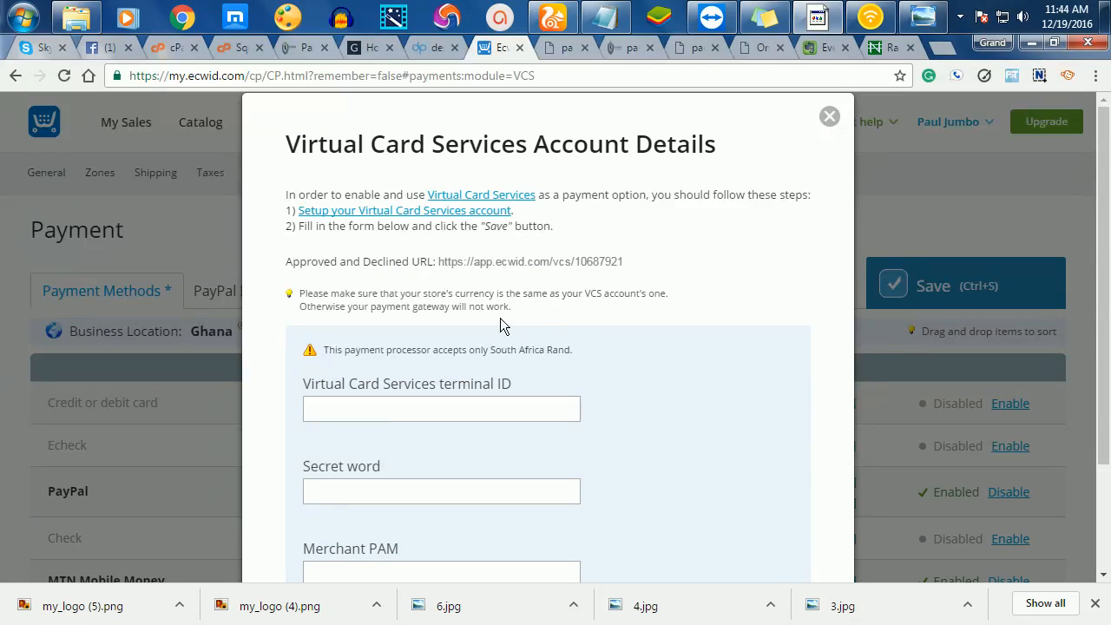
- Close the Virtual Card Services details and go to Catalog, leaving without saving payment changes
left_click(828, 121)
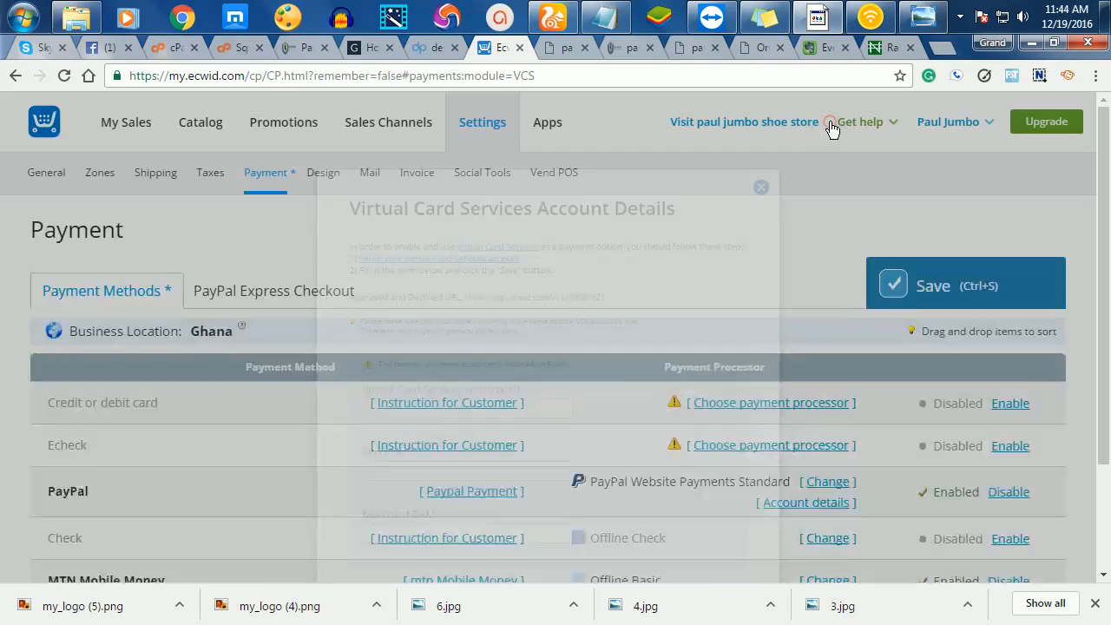
scroll(637, 435, "down", 3)
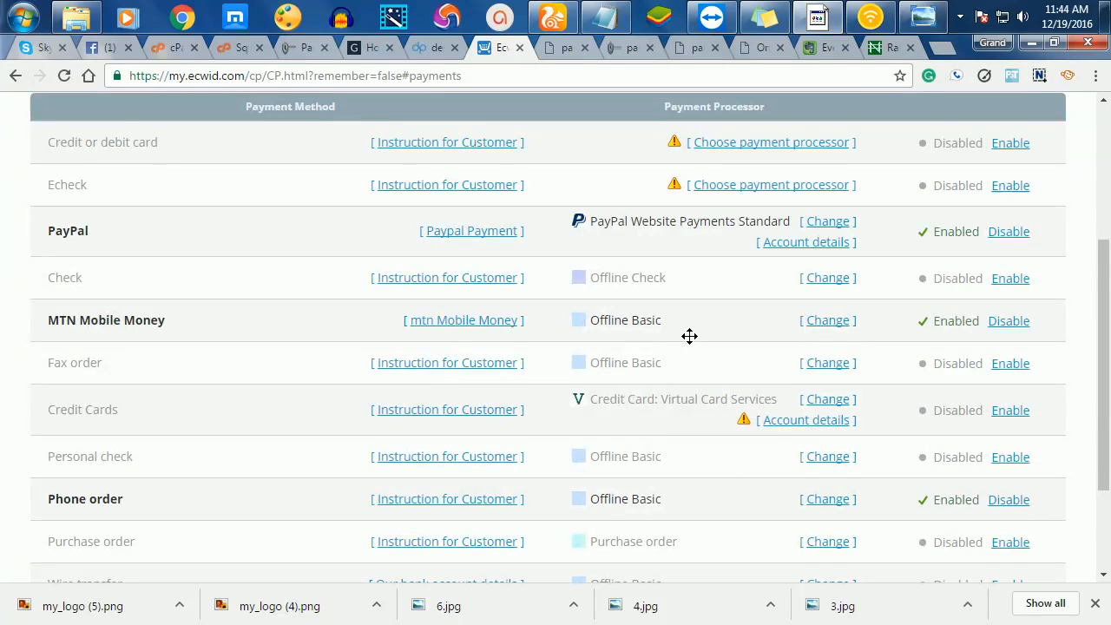
scroll(690, 335, "up", 3)
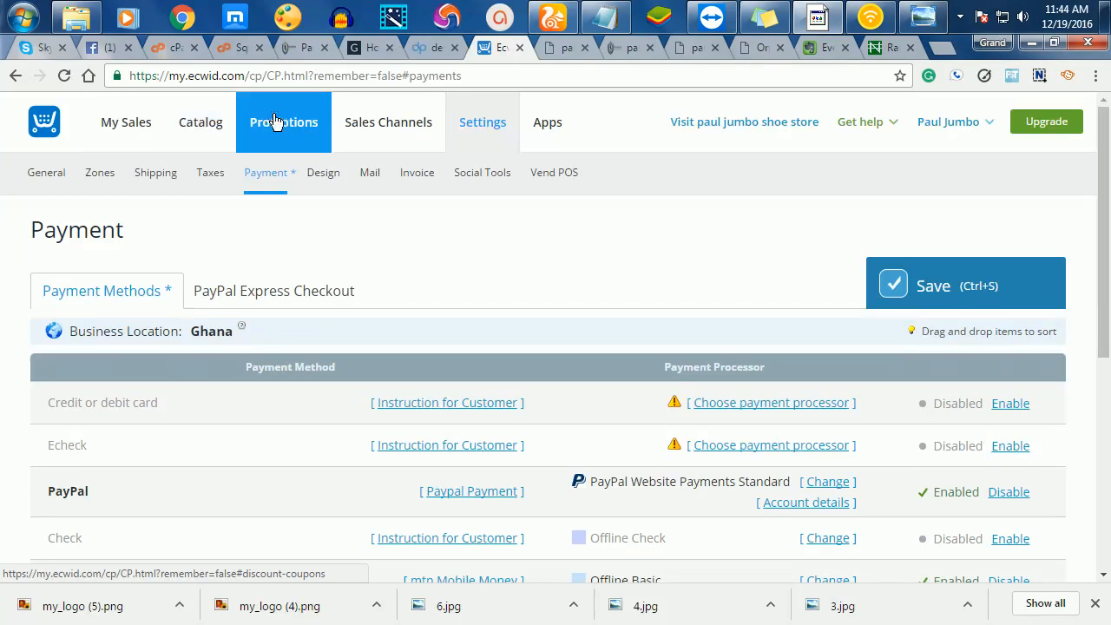
left_click(199, 139)
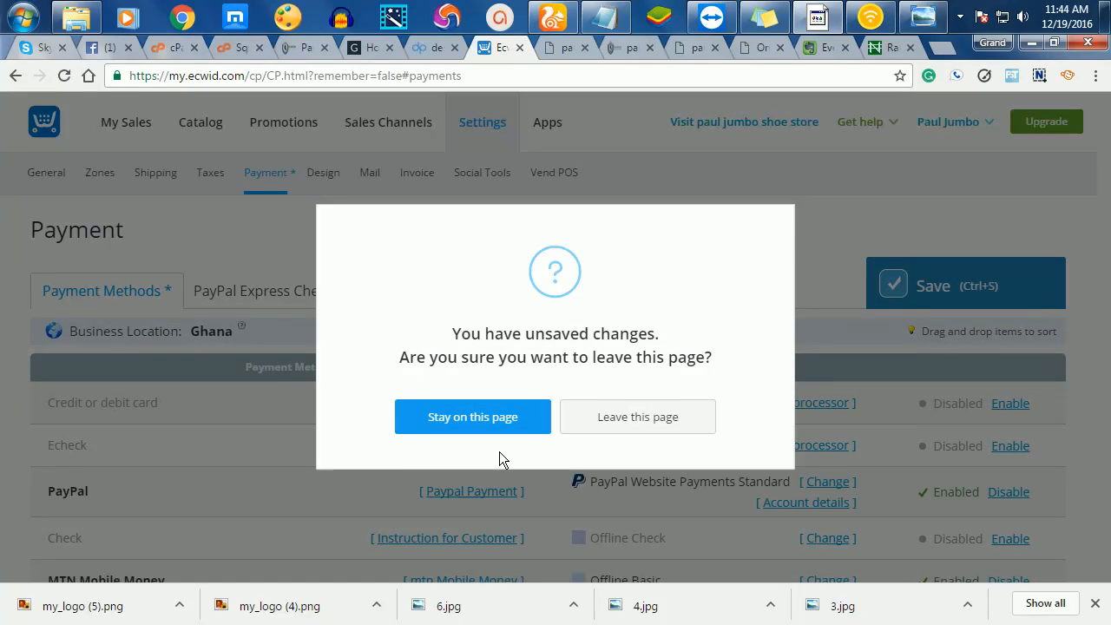
left_click(647, 417)
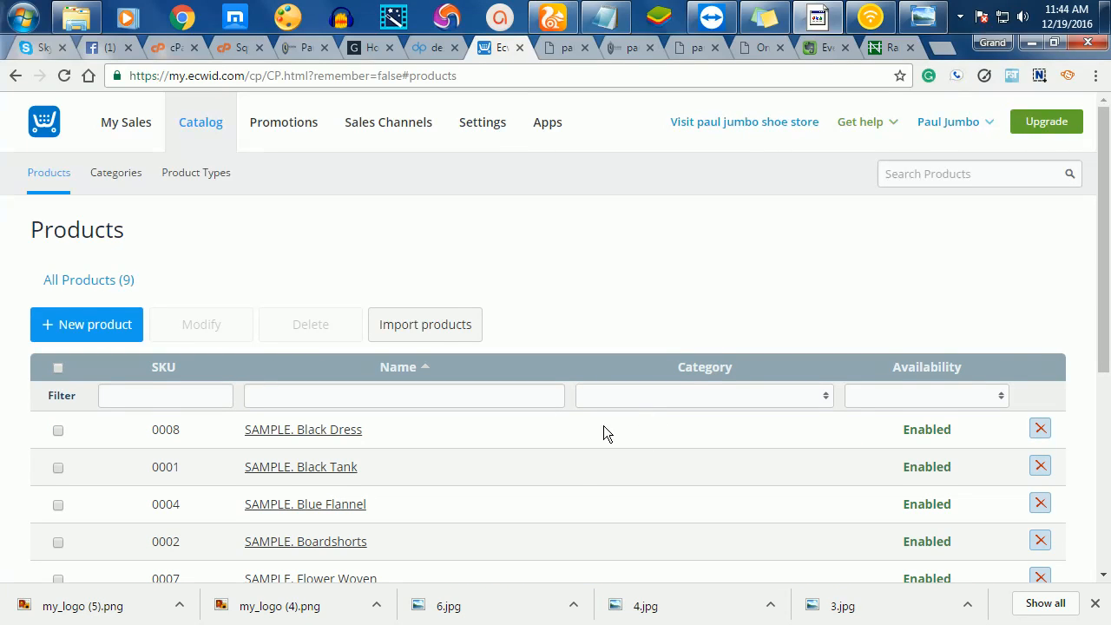
scroll(607, 431, "down", 4)
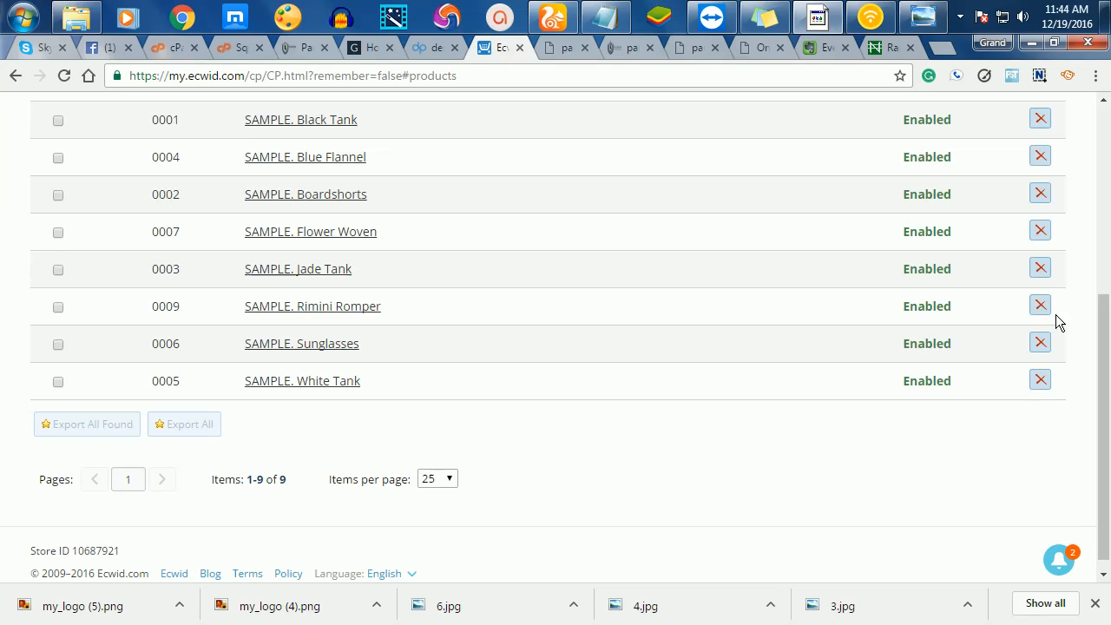
- Delete the SAMPLE products Black Dress, Black Tank, Blue Flannel and Boardshorts
scroll(585, 373, "up", 4)
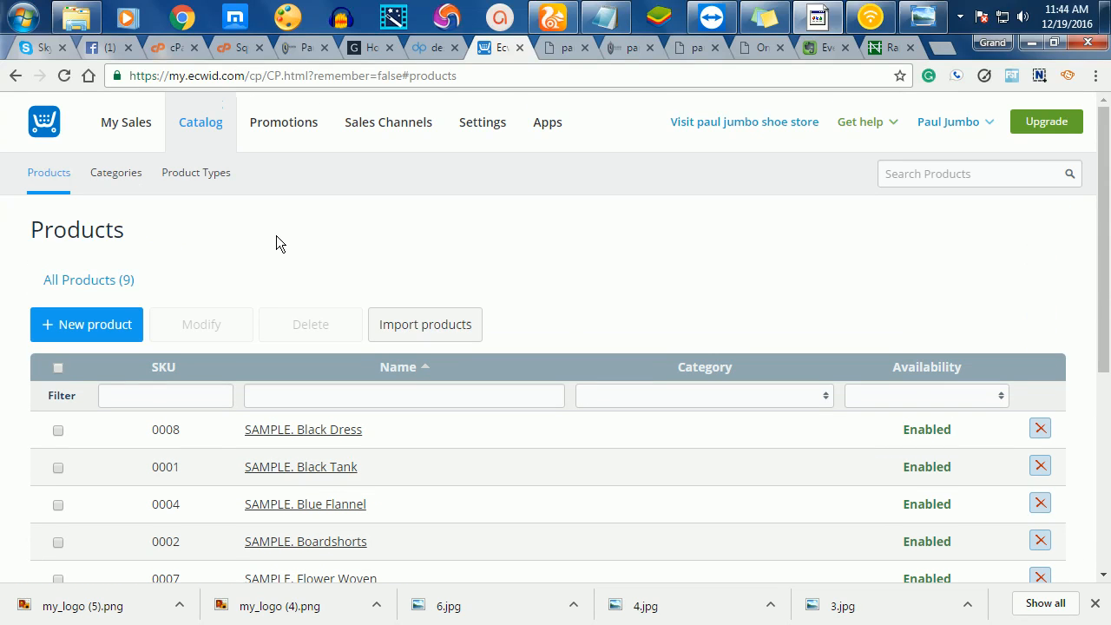
scroll(271, 318, "down", 1)
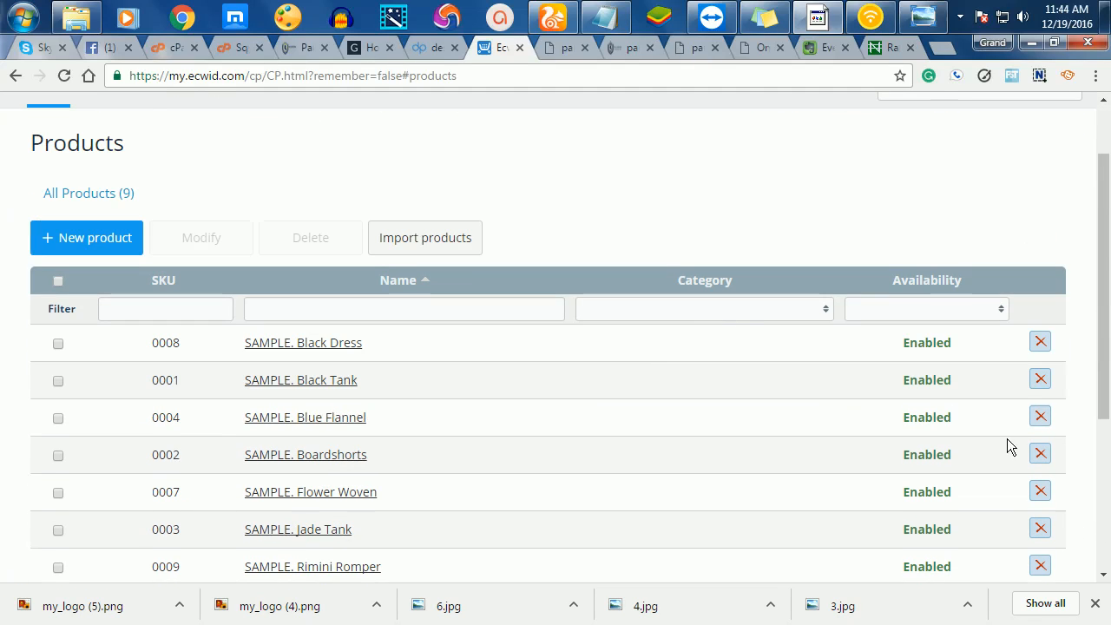
left_click(1041, 345)
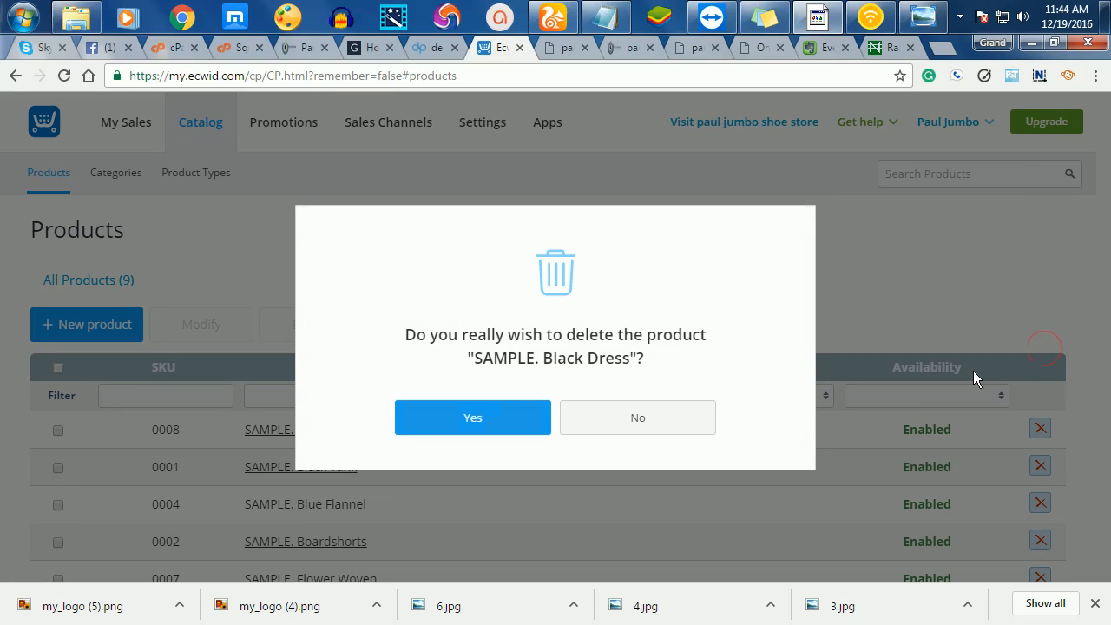
left_click(537, 423)
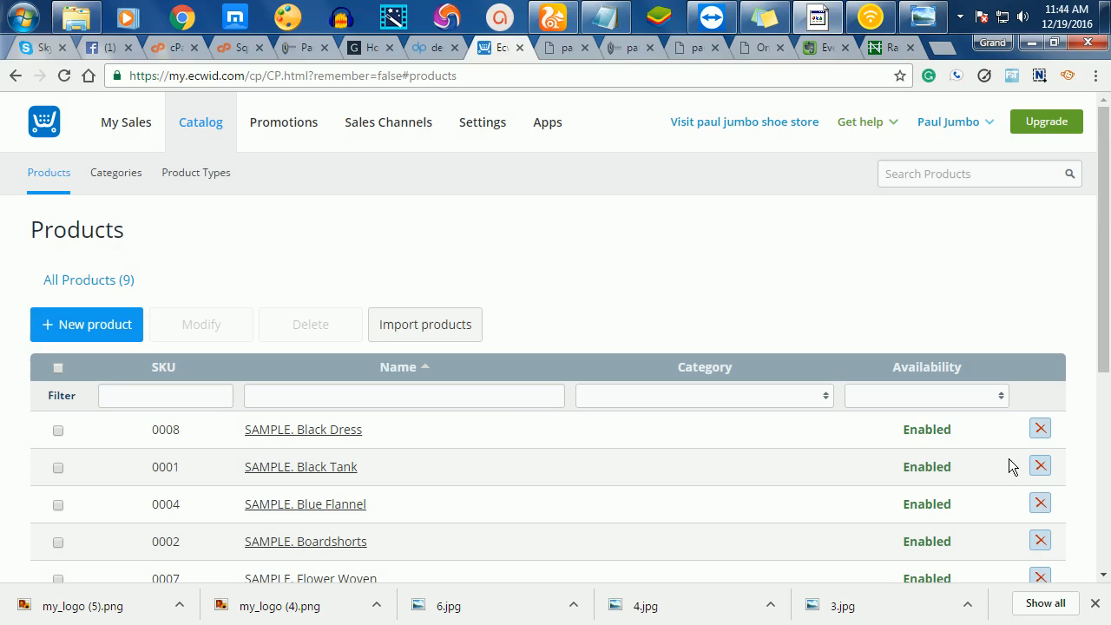
left_click(1038, 429)
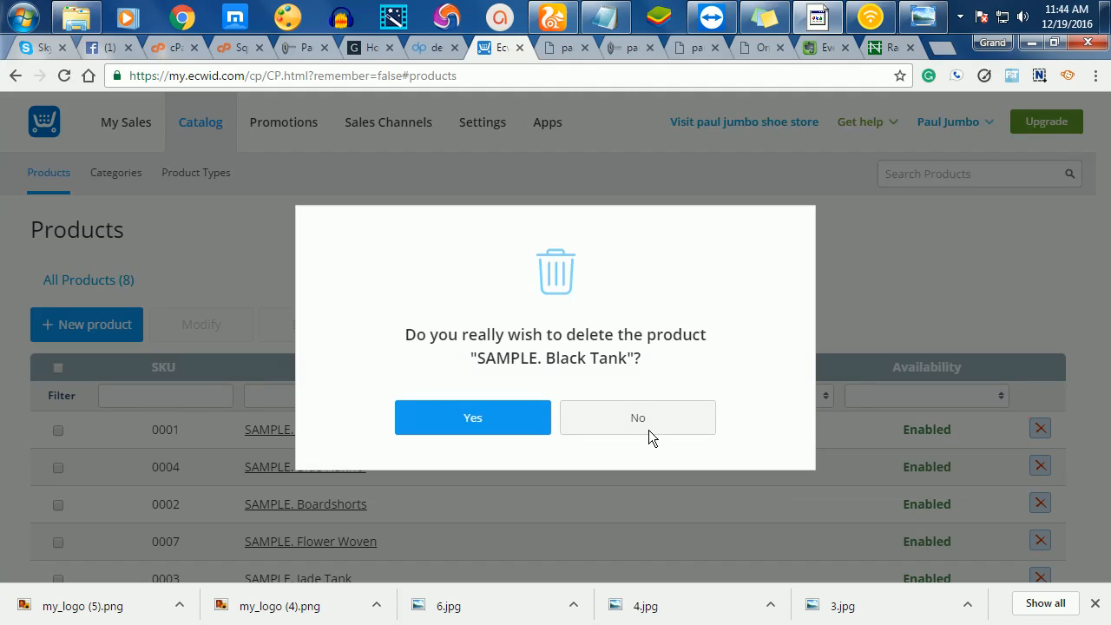
left_click(526, 420)
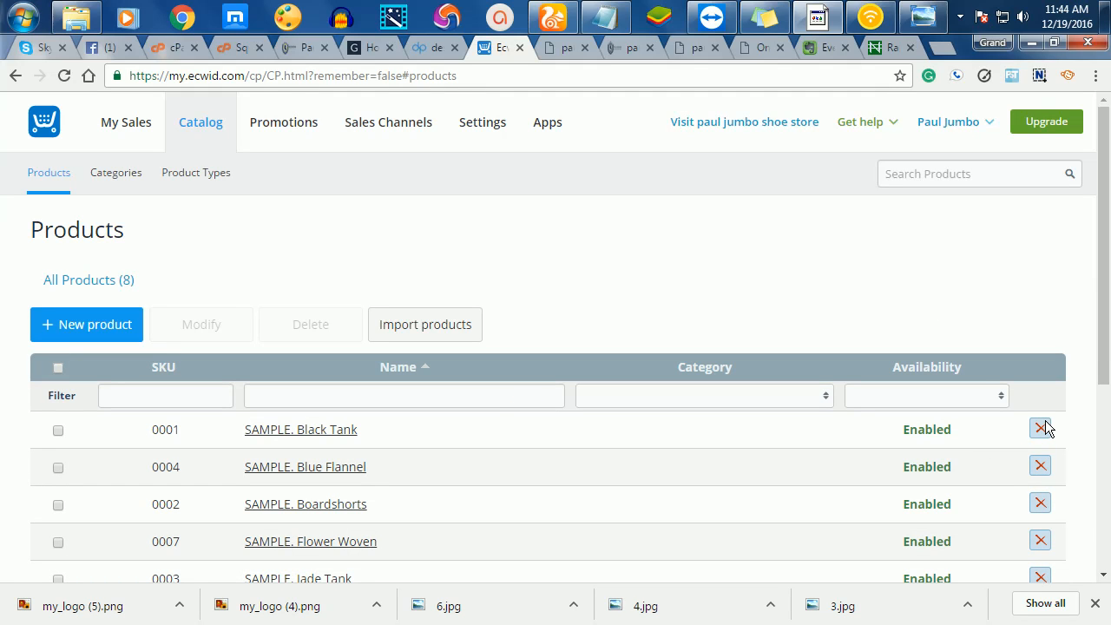
left_click(1042, 431)
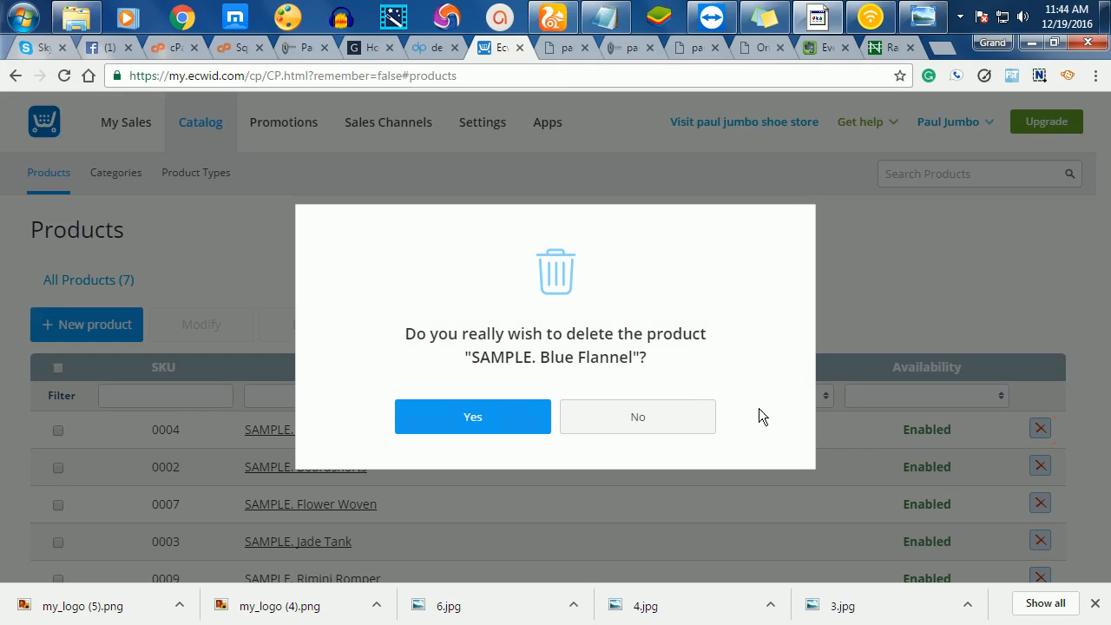
left_click(502, 439)
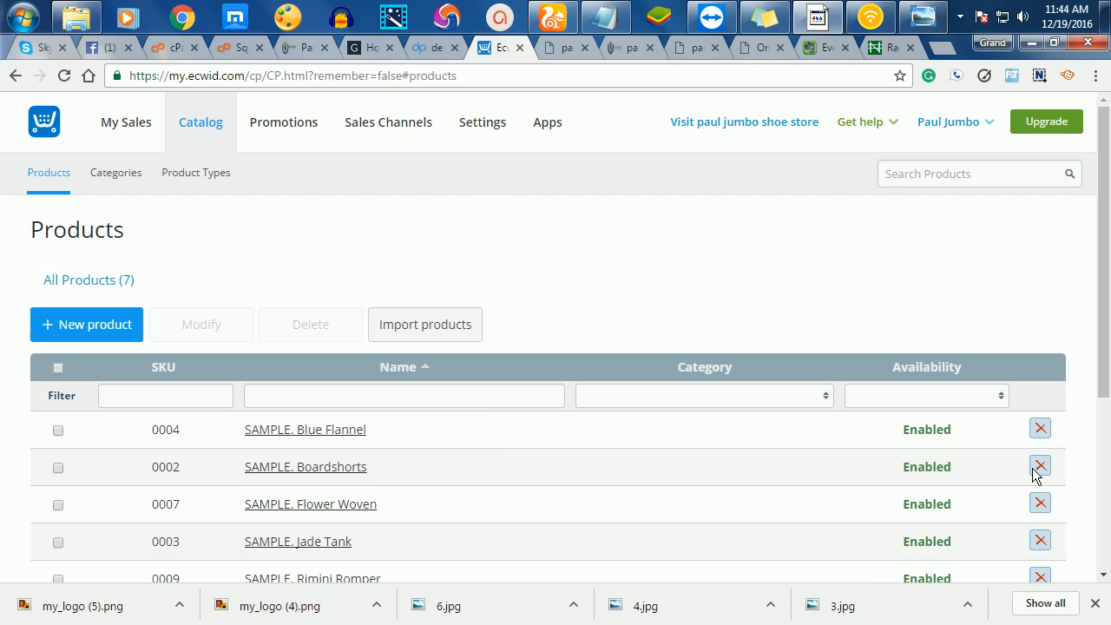
left_click(1038, 431)
left_click(456, 417)
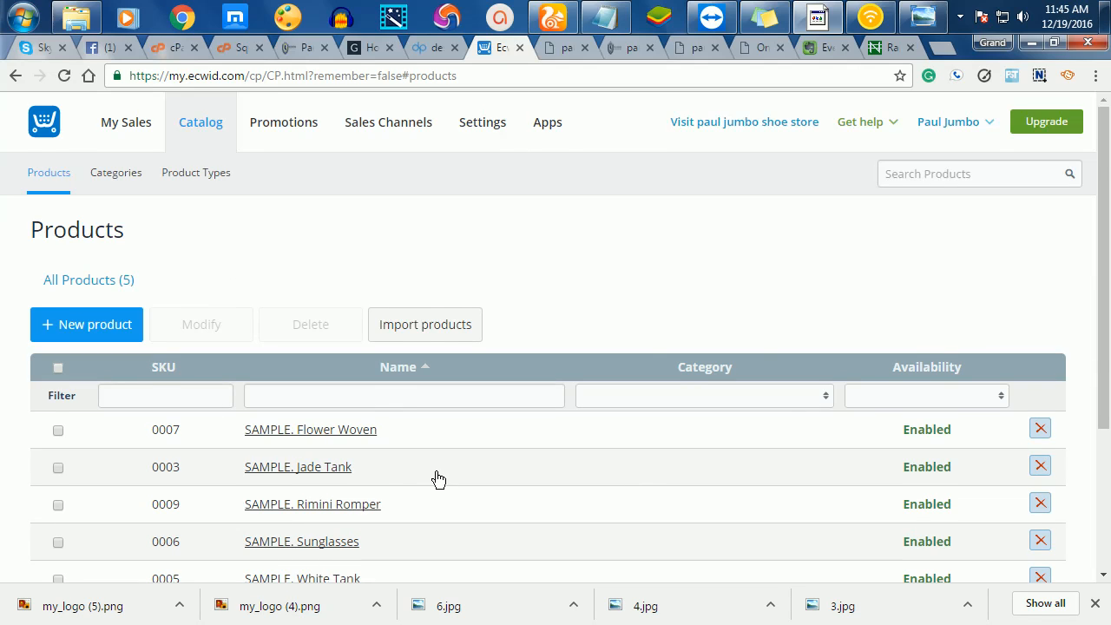
- Delete the SAMPLE. Sunglasses and SAMPLE. Jade Tank products
scroll(438, 479, "down", 3)
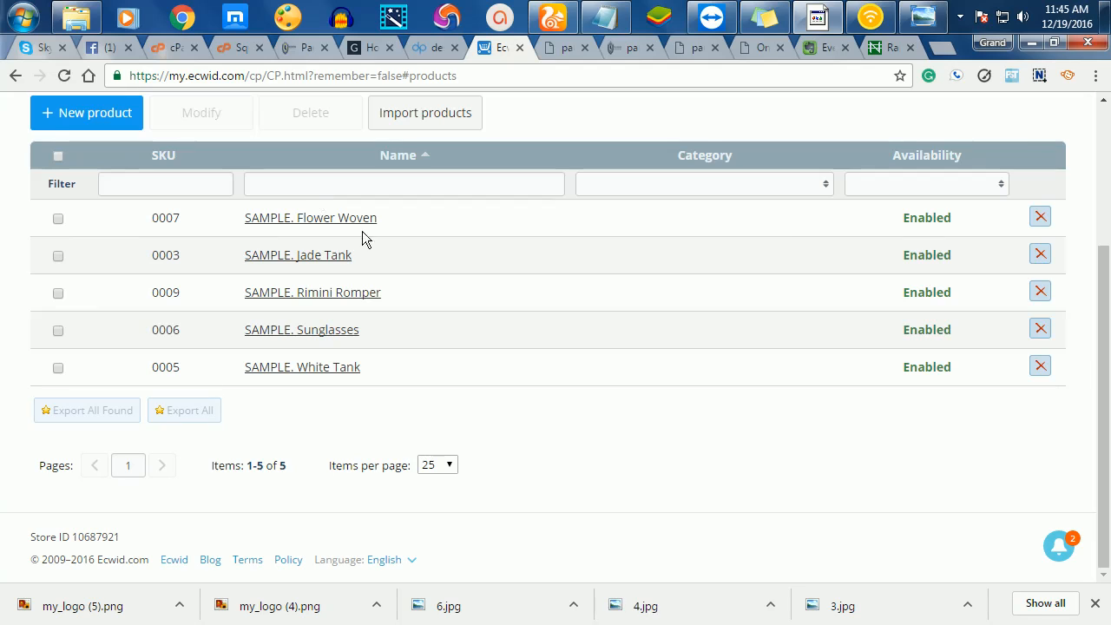
left_click(1038, 330)
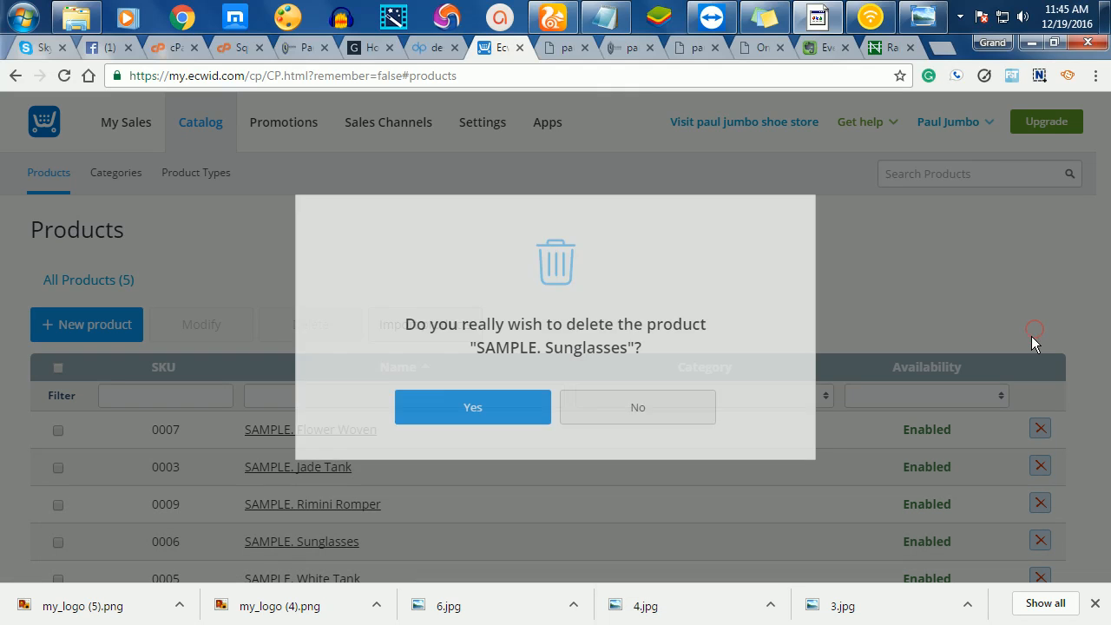
left_click(473, 425)
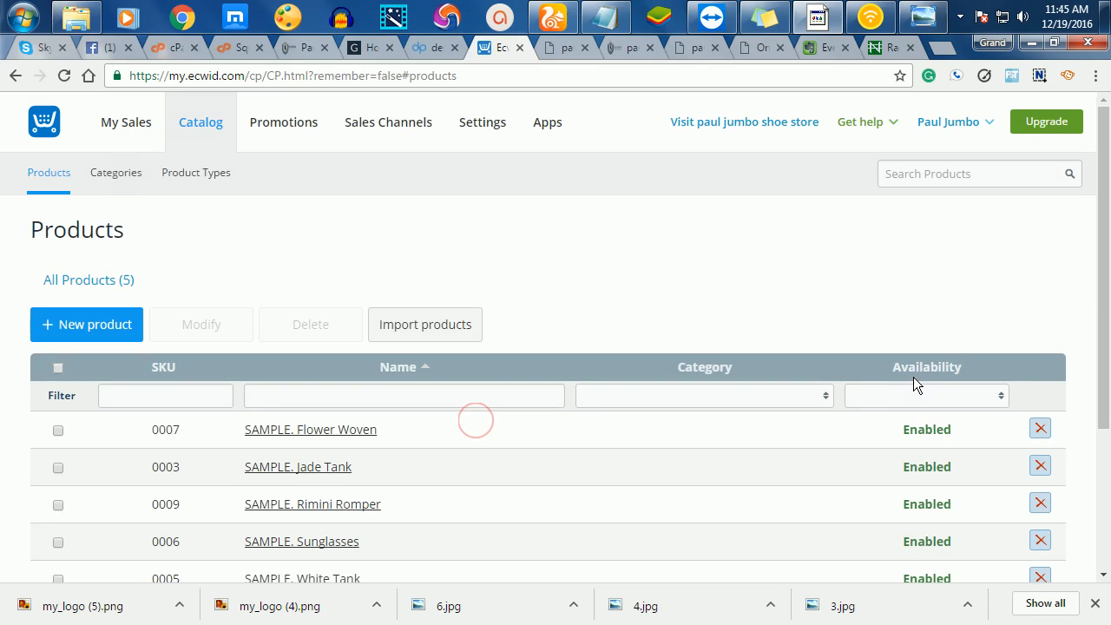
scroll(955, 345, "down", 1)
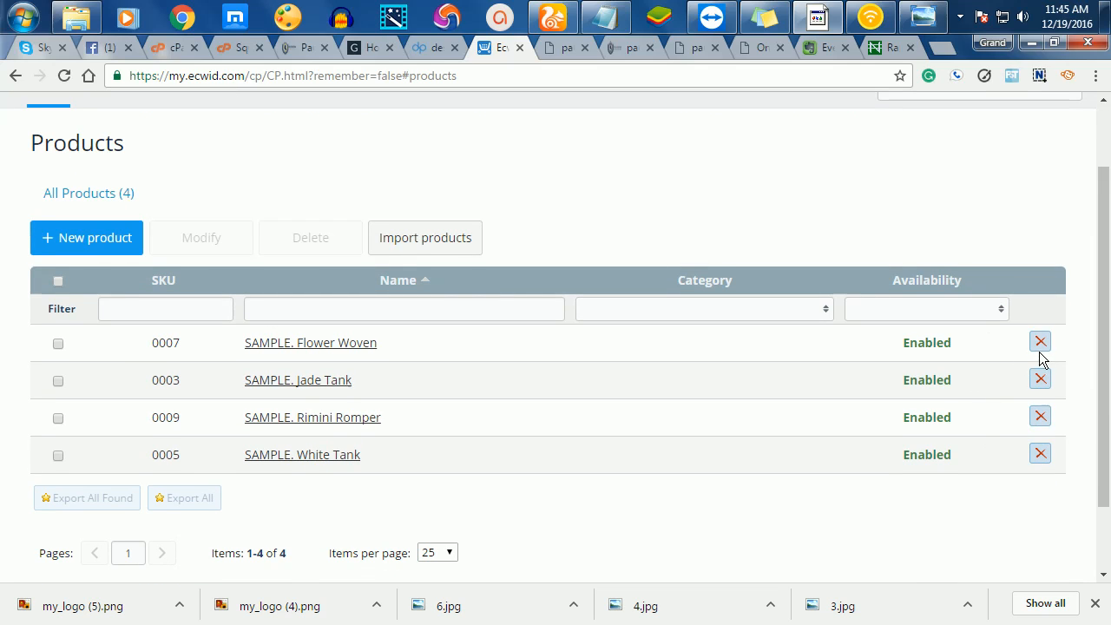
left_click(1035, 379)
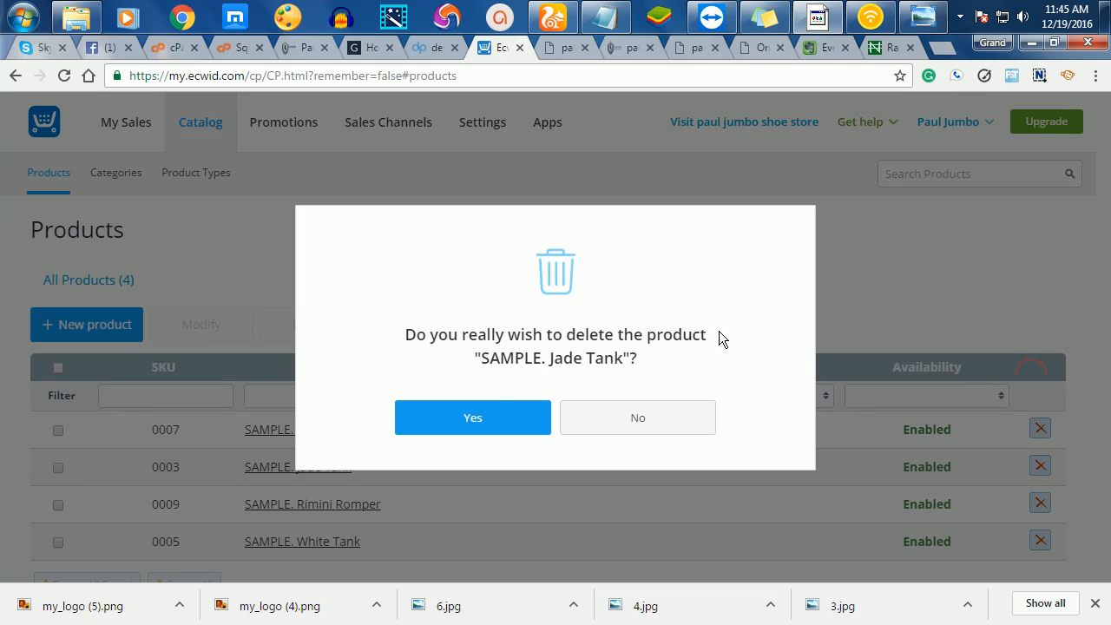
left_click(486, 415)
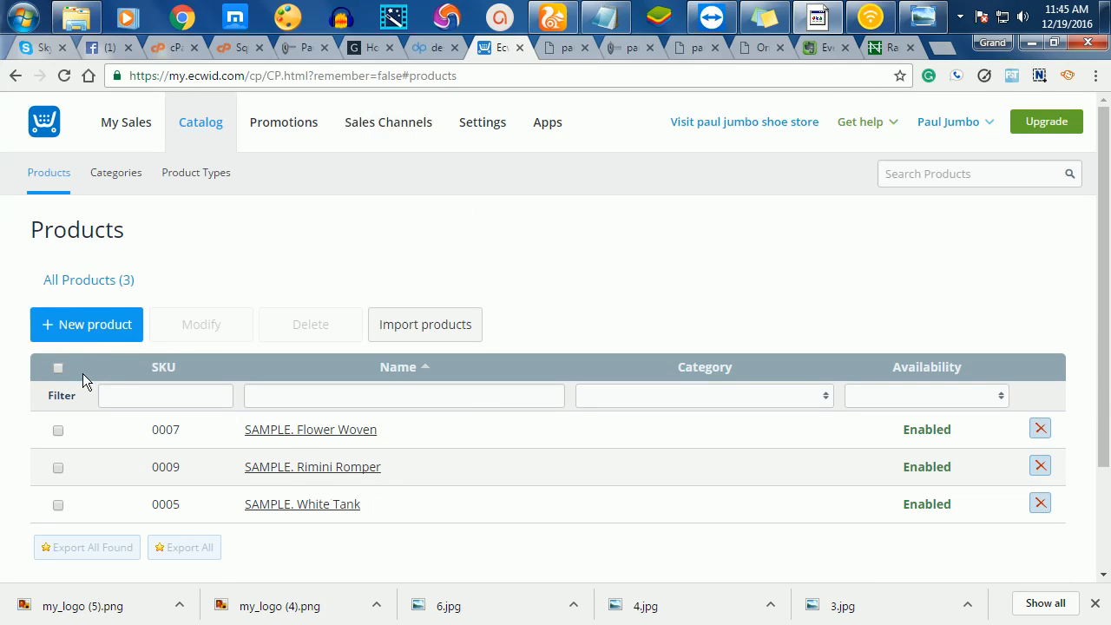
- Create a new product named 'Abena Leather Shoe' and clear its Weight field
left_click(93, 326)
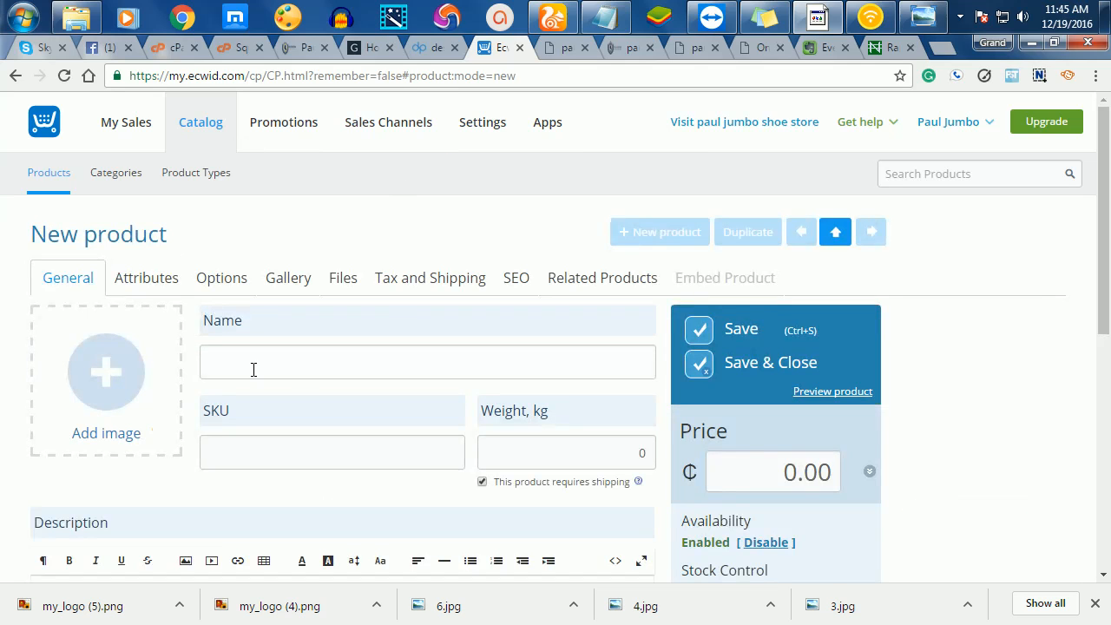
left_click(227, 360)
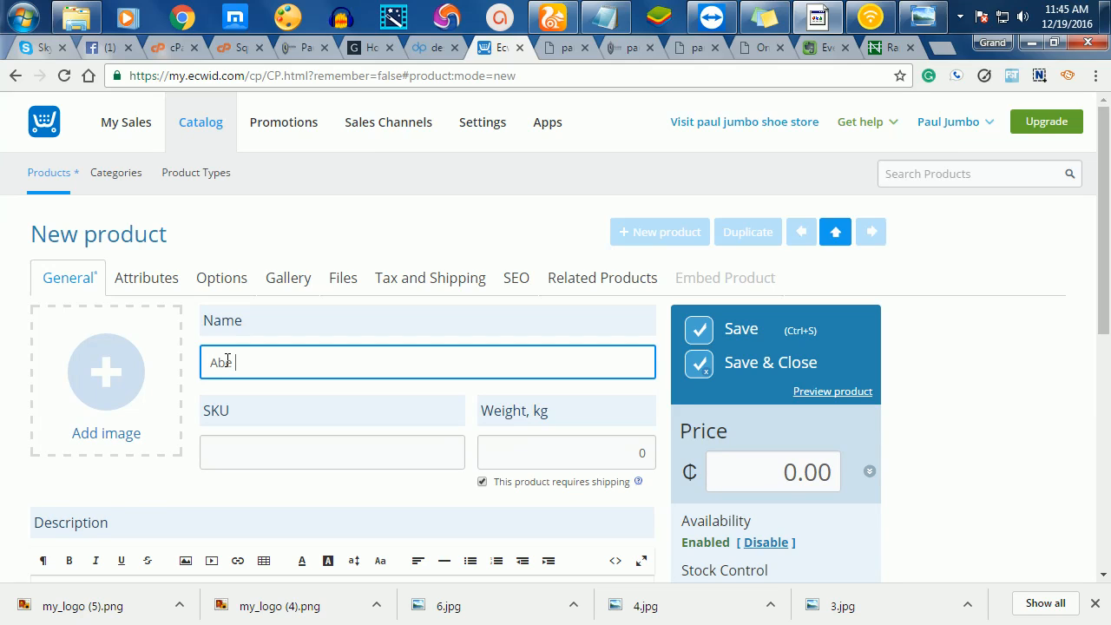
type("Abena Leather Shoe")
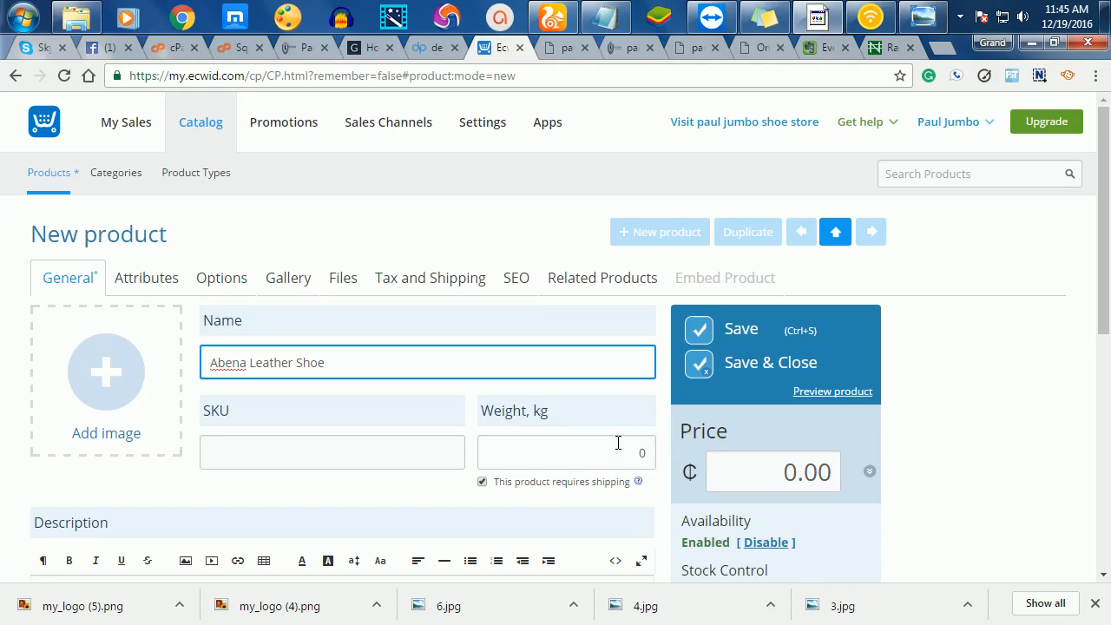
left_click(644, 459)
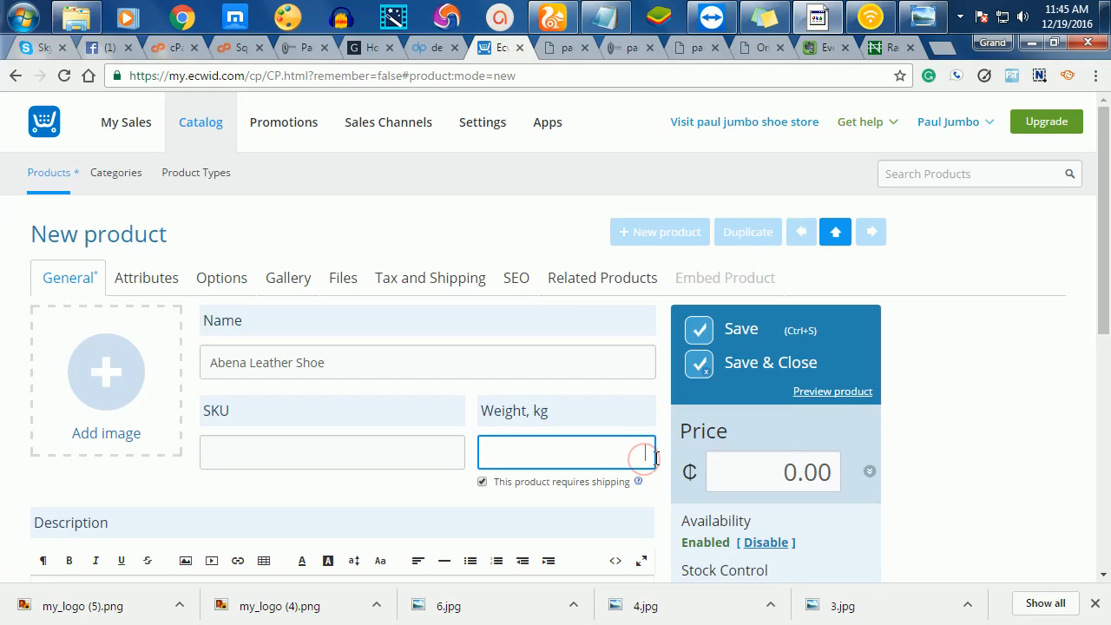
- Place the caret at the start of the product's Description editor
scroll(594, 458, "down", 3)
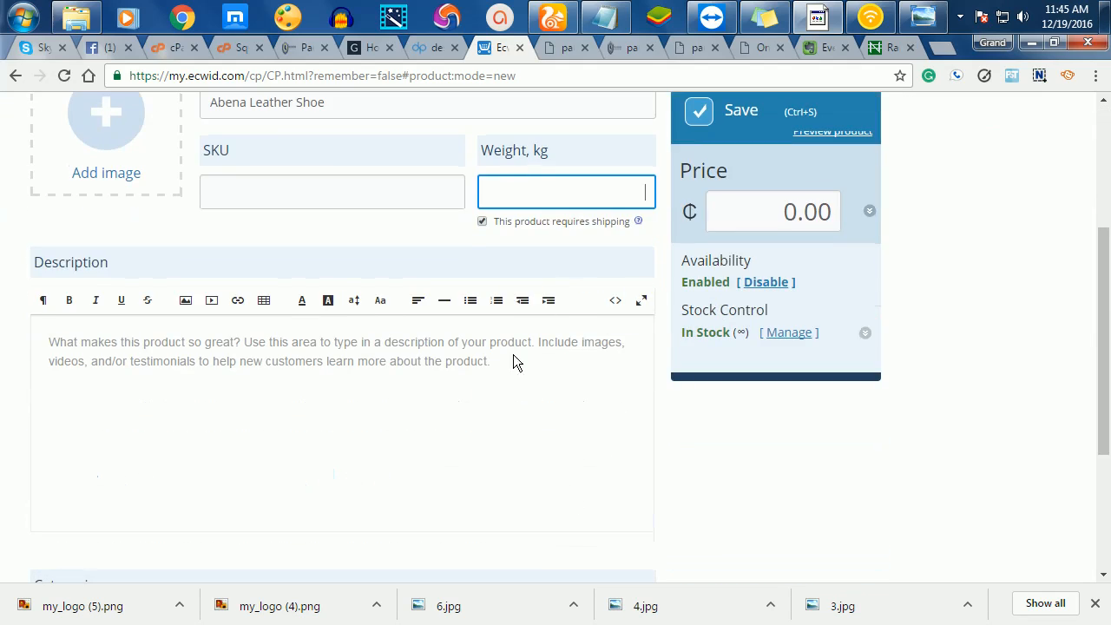
left_click(321, 371)
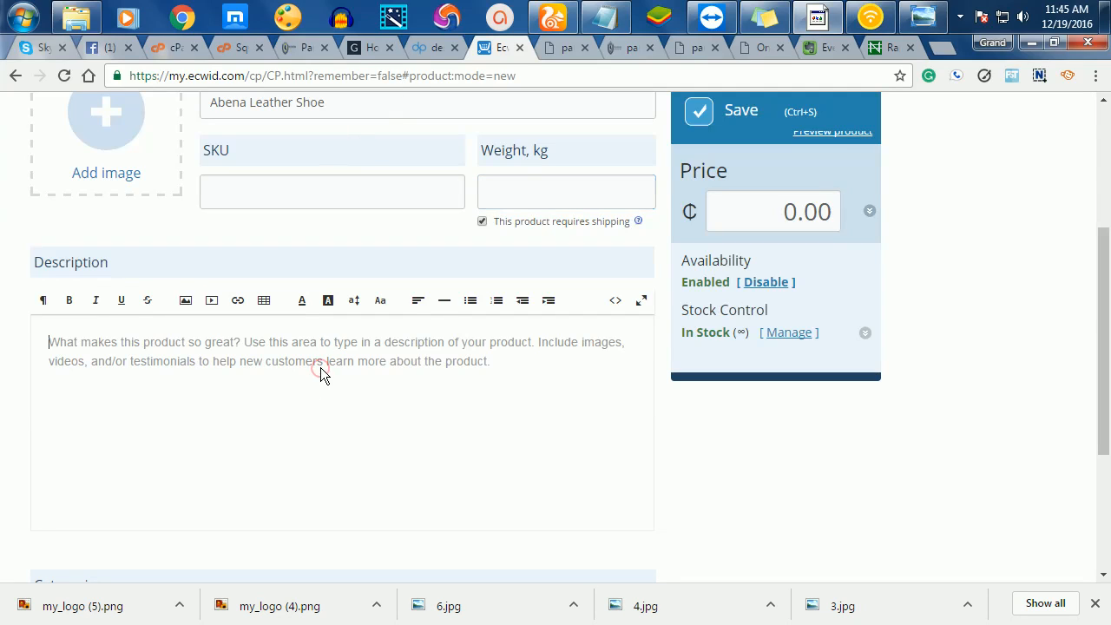
left_click(219, 343)
left_click(207, 416)
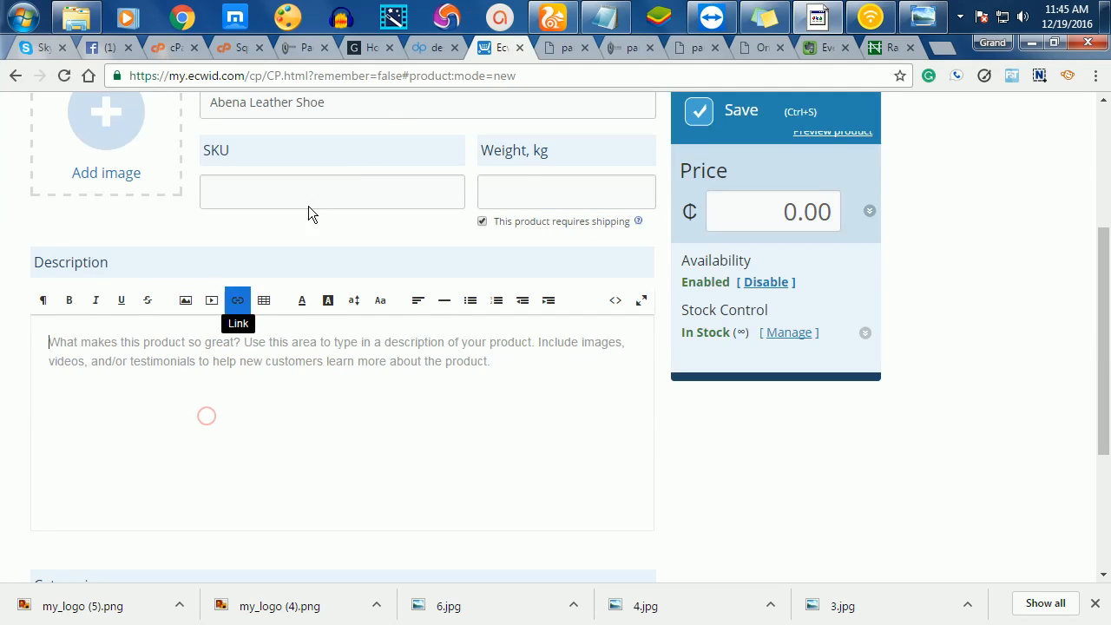
left_click(831, 51)
- Select all of the Bangi's Sahara Sandals note text, then return to Ecwid's empty description box
left_click(377, 451)
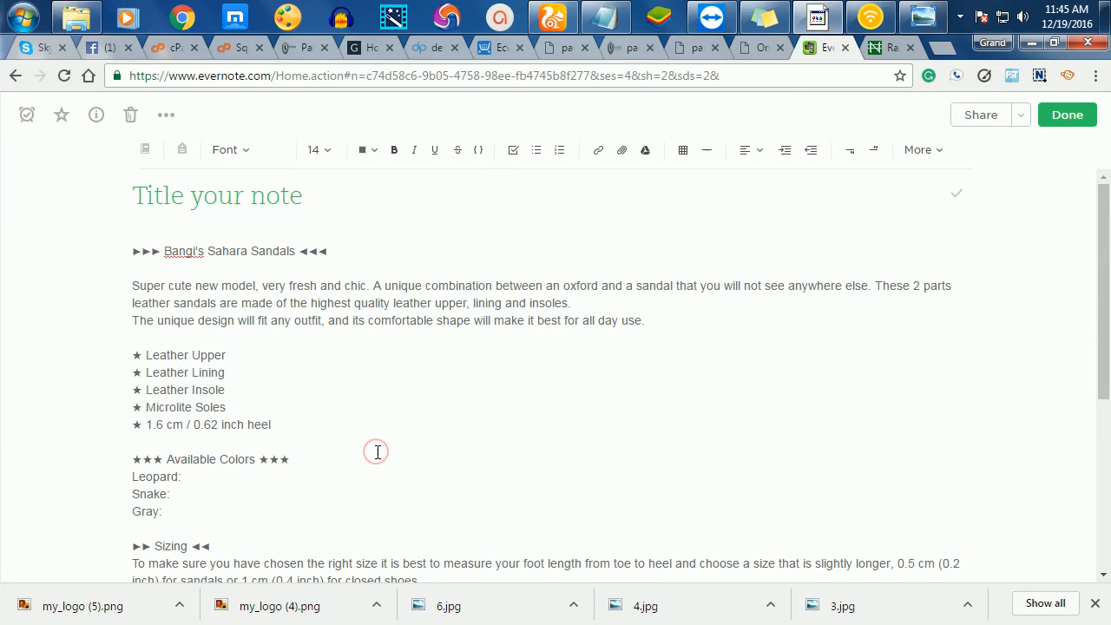
key("ctrl+a")
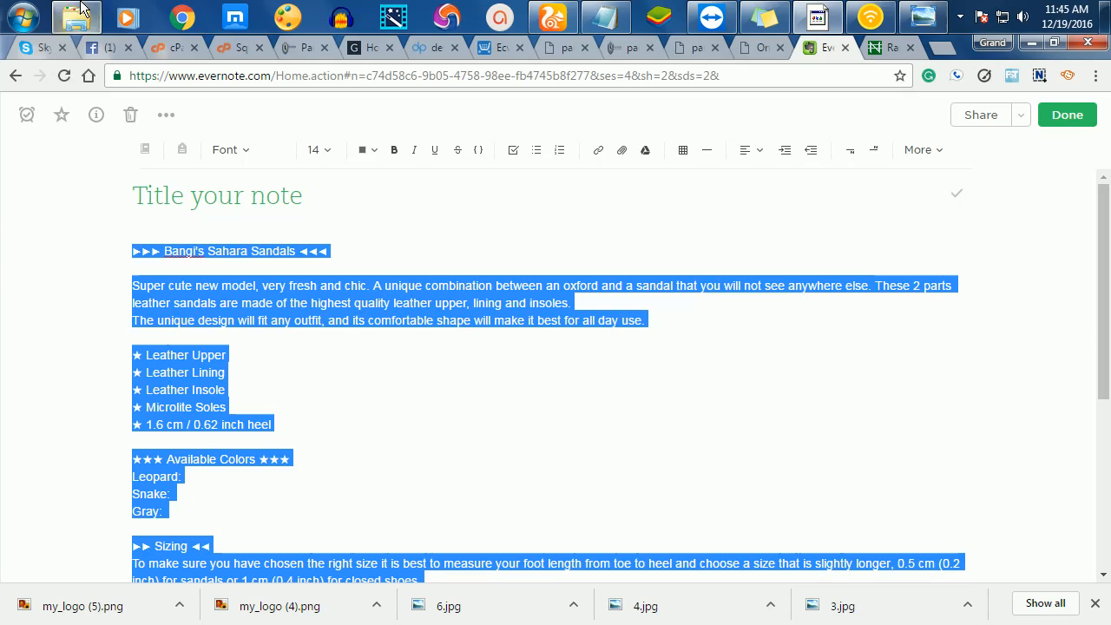
left_click(491, 45)
left_click(363, 370)
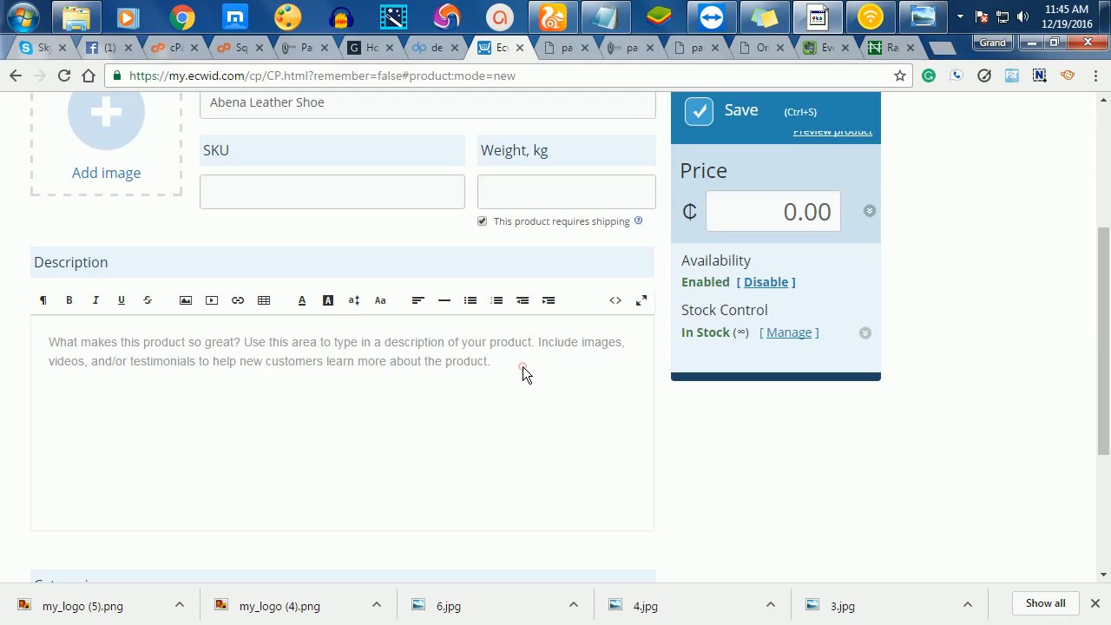
- Paste the Bangi's Sahara Sandals text into the product description
left_click(222, 346)
key("ctrl+v")
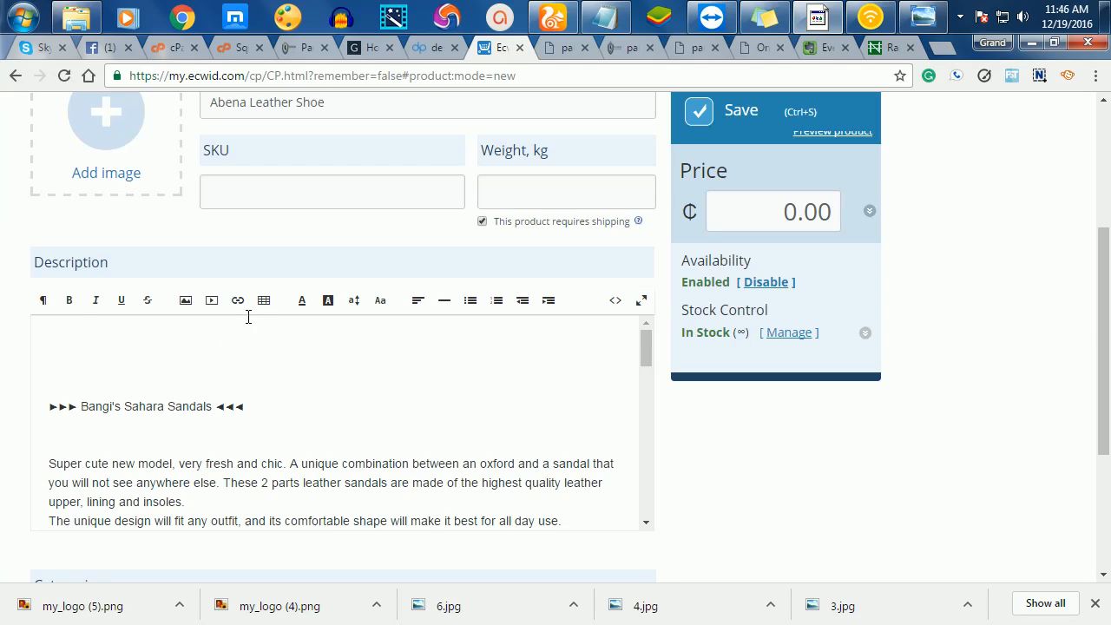
scroll(436, 434, "up", 3)
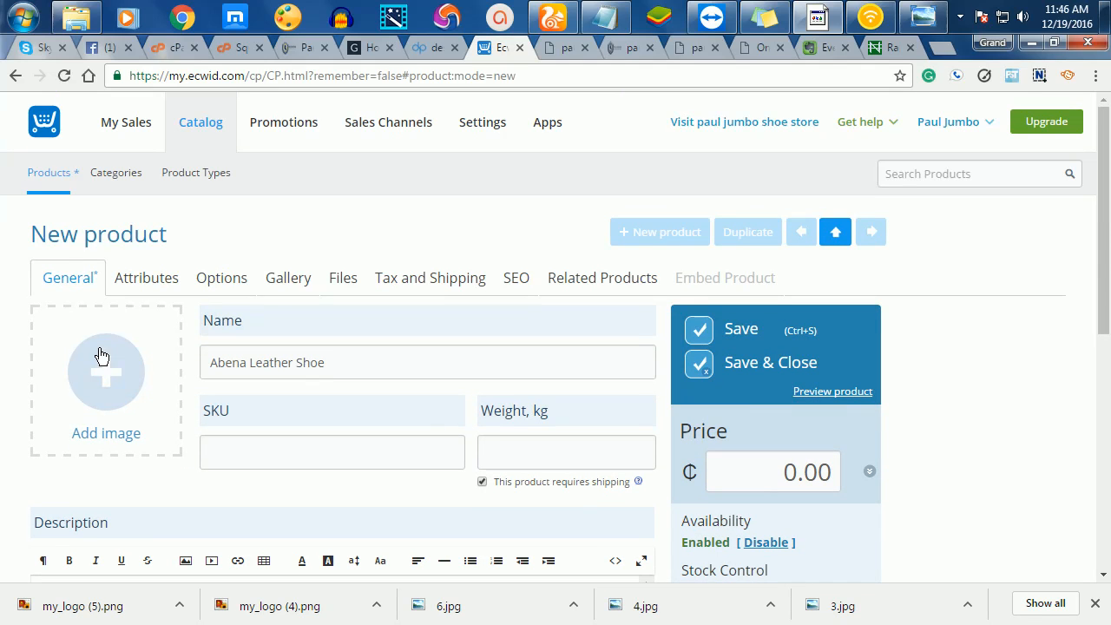
scroll(240, 347, "down", 2)
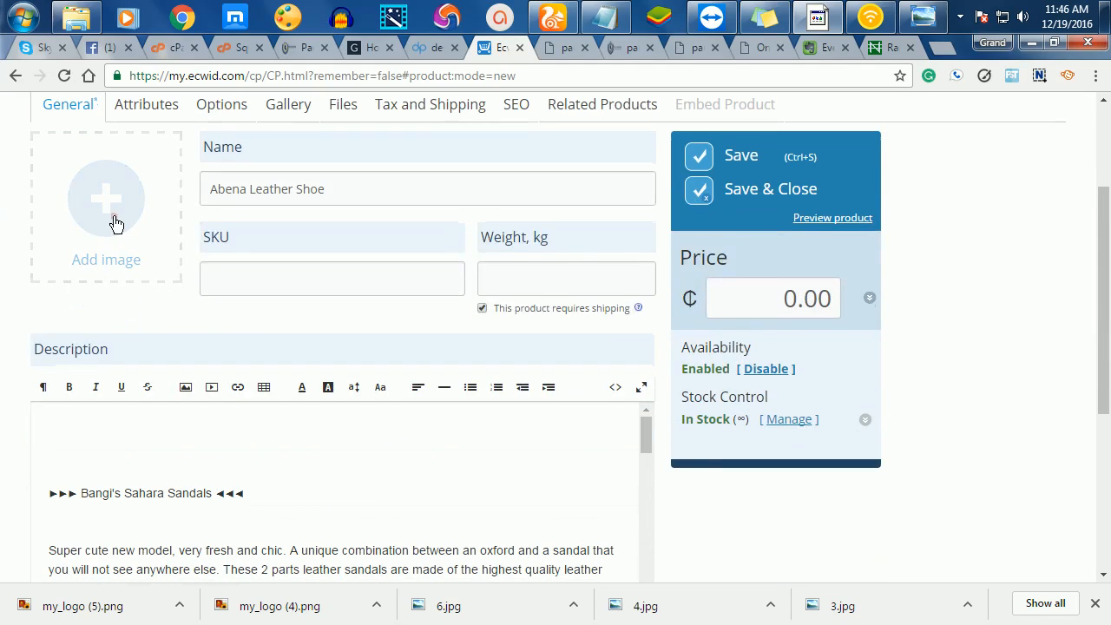
- Upload image 1 from shoes > woman shoes > 1 as the main product image
left_click(115, 221)
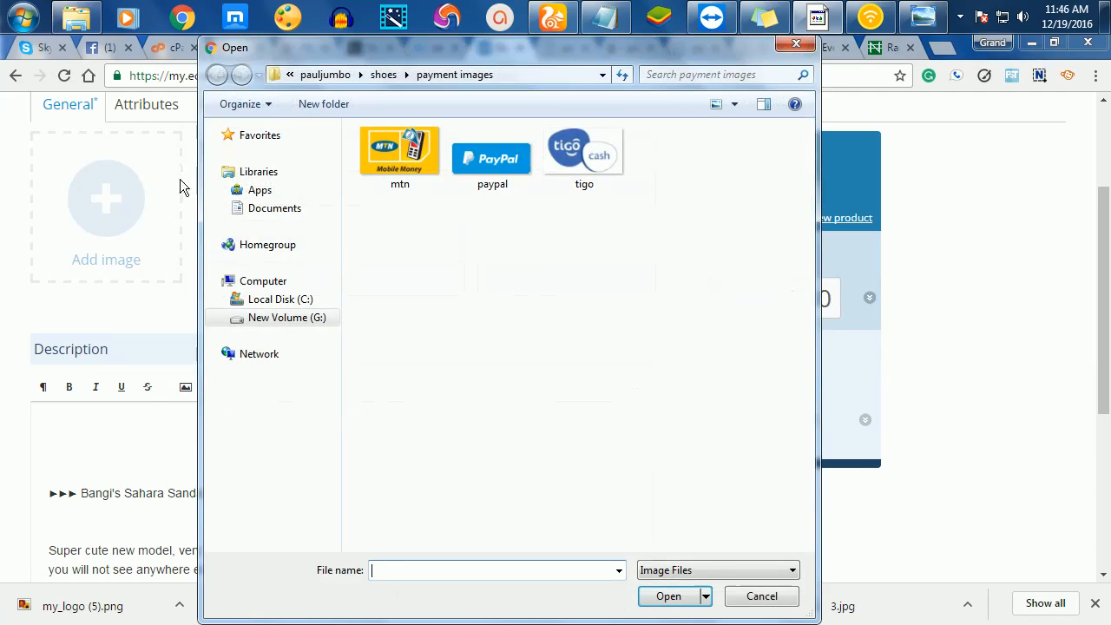
left_click(383, 74)
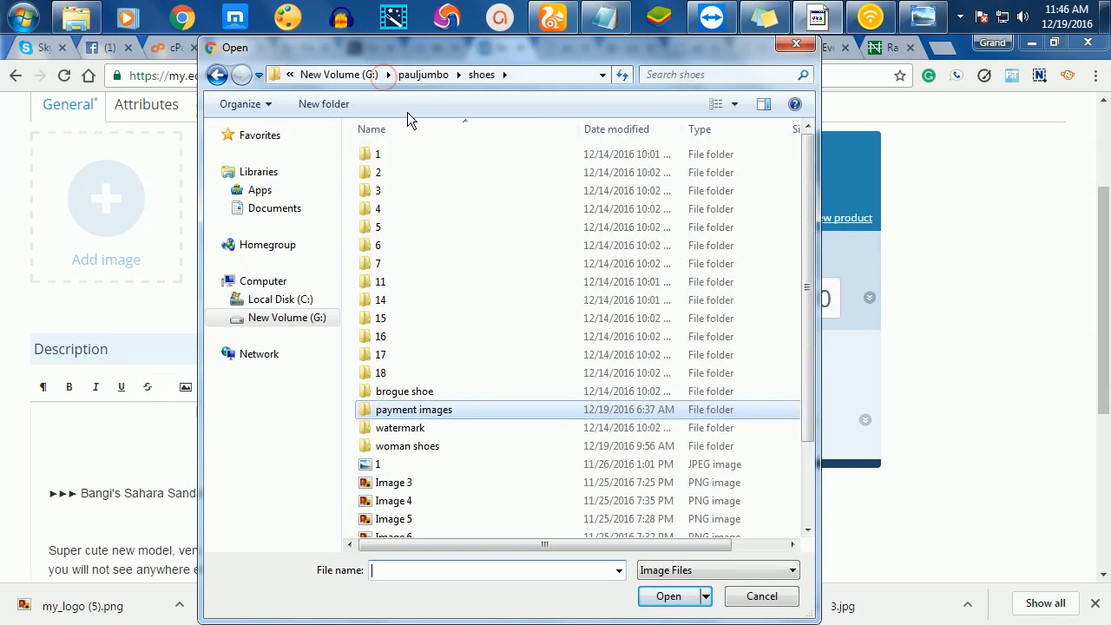
double_click(407, 448)
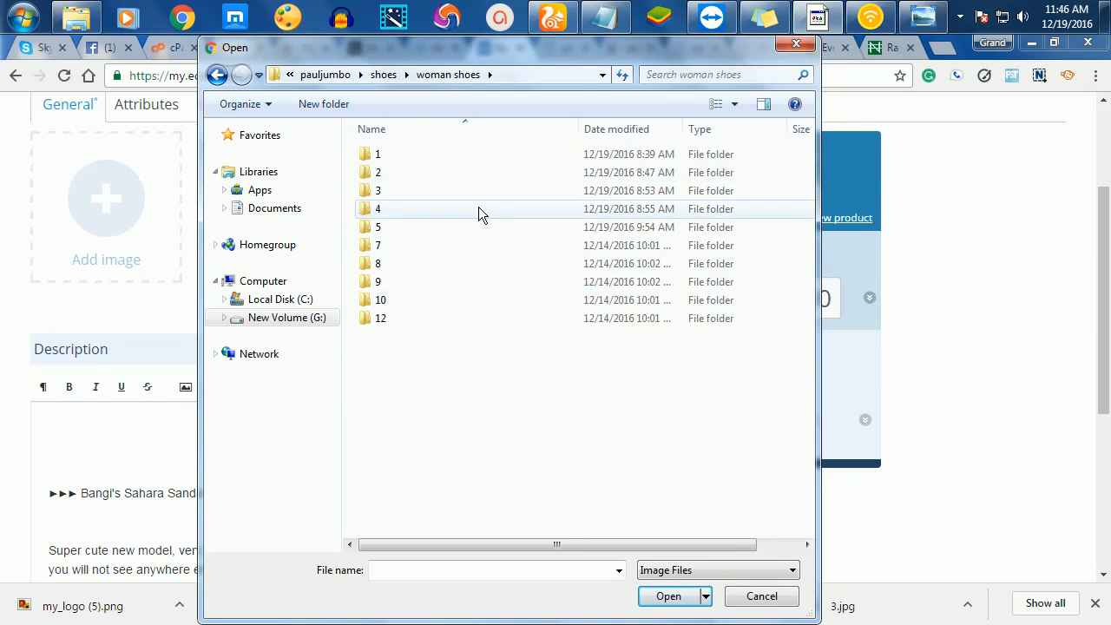
double_click(388, 154)
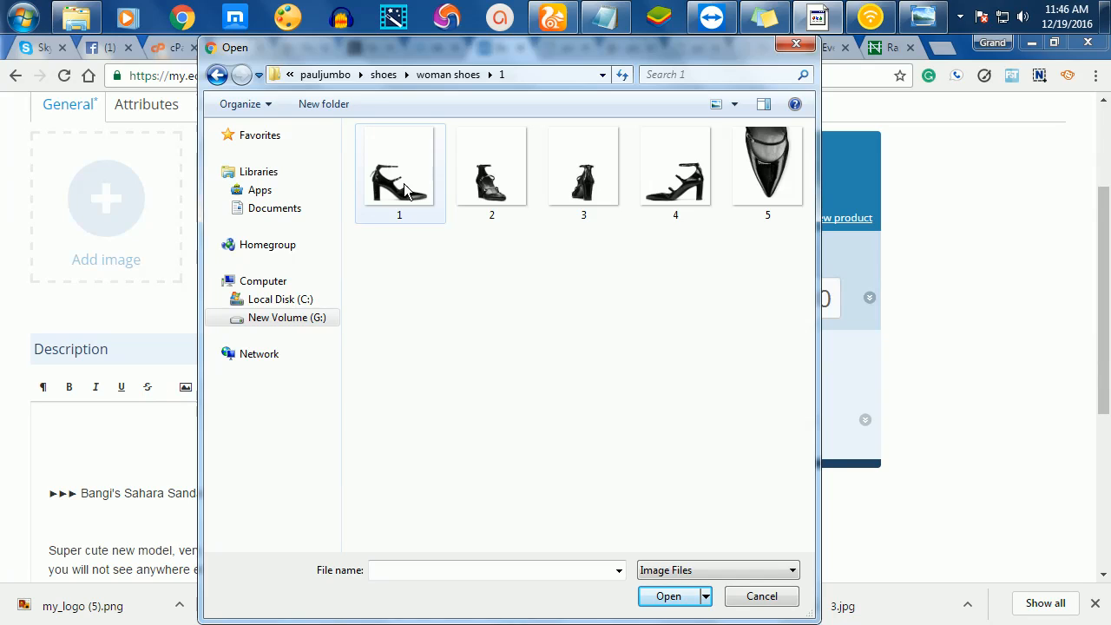
left_click(404, 189)
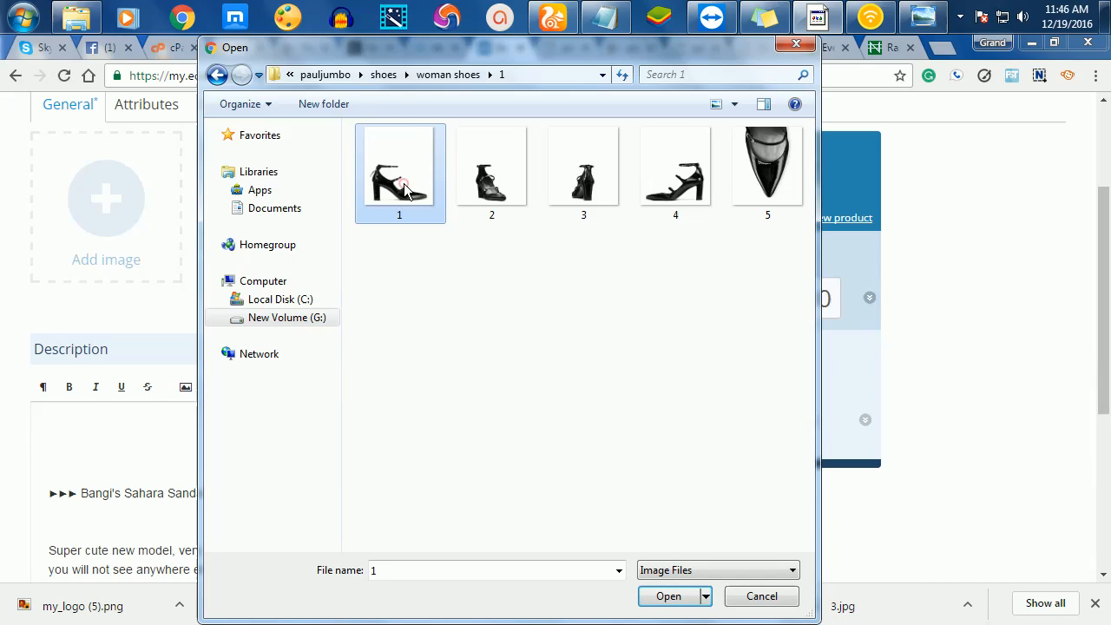
left_click(669, 596)
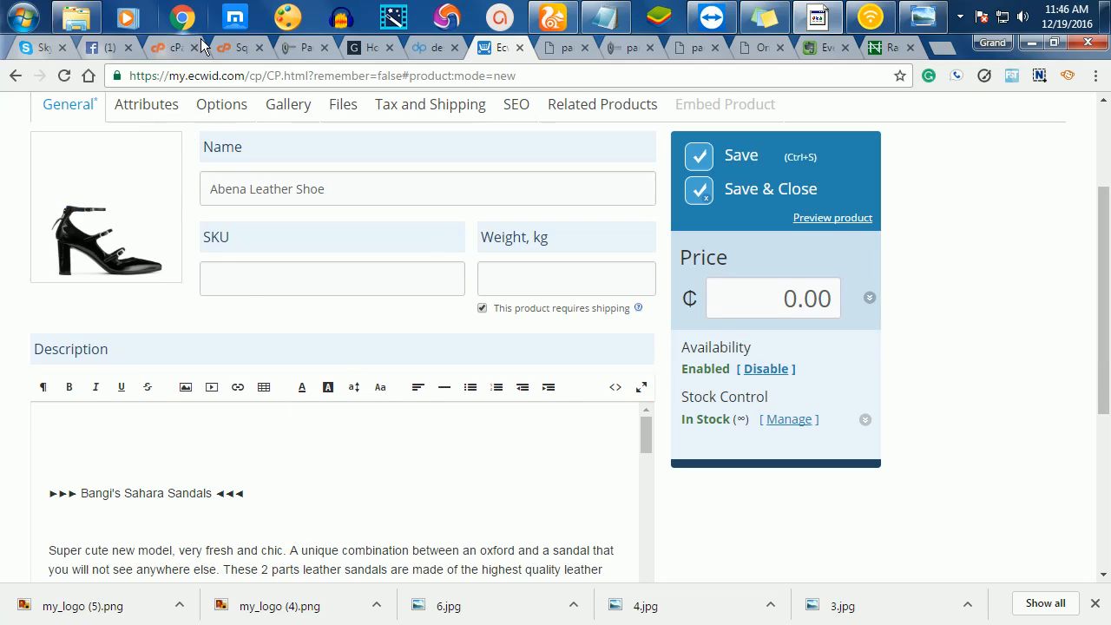
- Check the blank Attributes and Options tabs, then show the product's empty Gallery tab
scroll(233, 263, "up", 2)
left_click(152, 286)
scroll(352, 482, "down", 2)
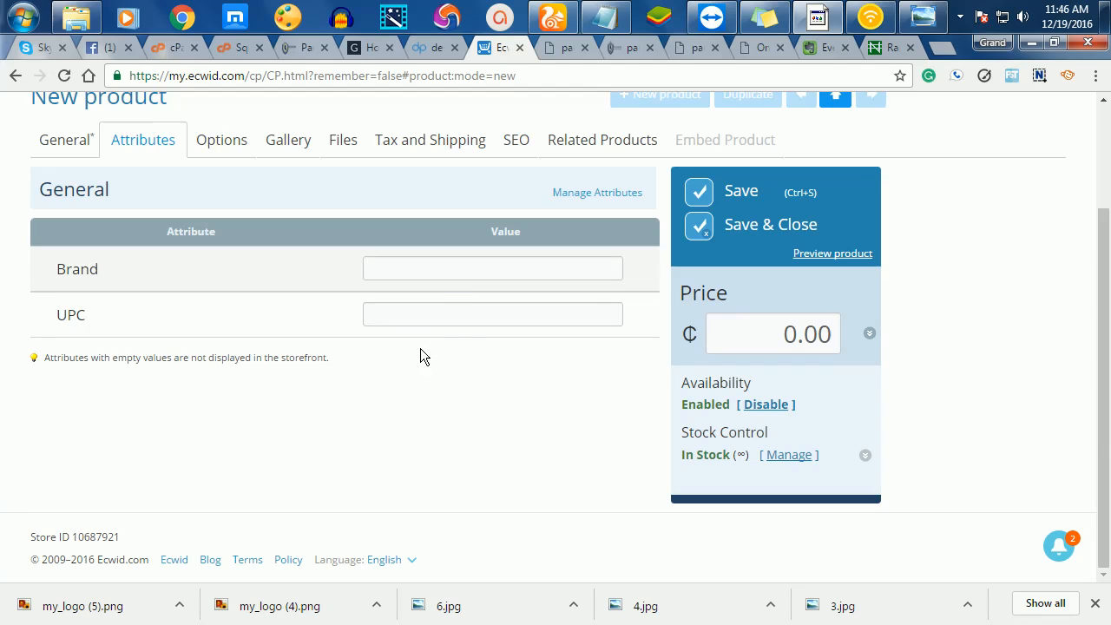
scroll(382, 355, "up", 2)
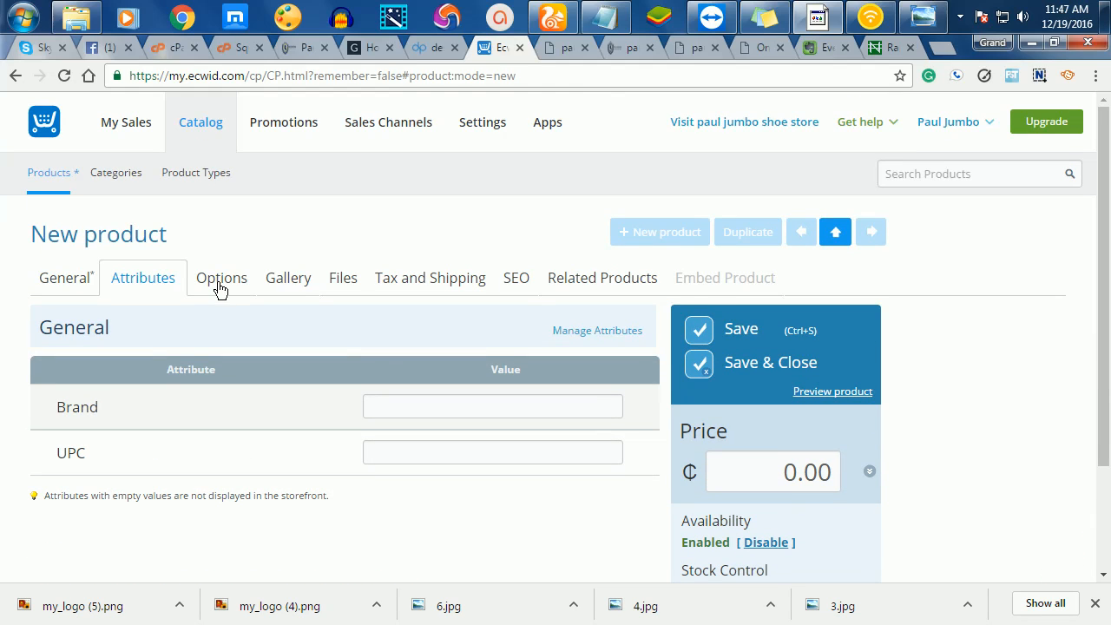
left_click(217, 287)
scroll(372, 449, "down", 2)
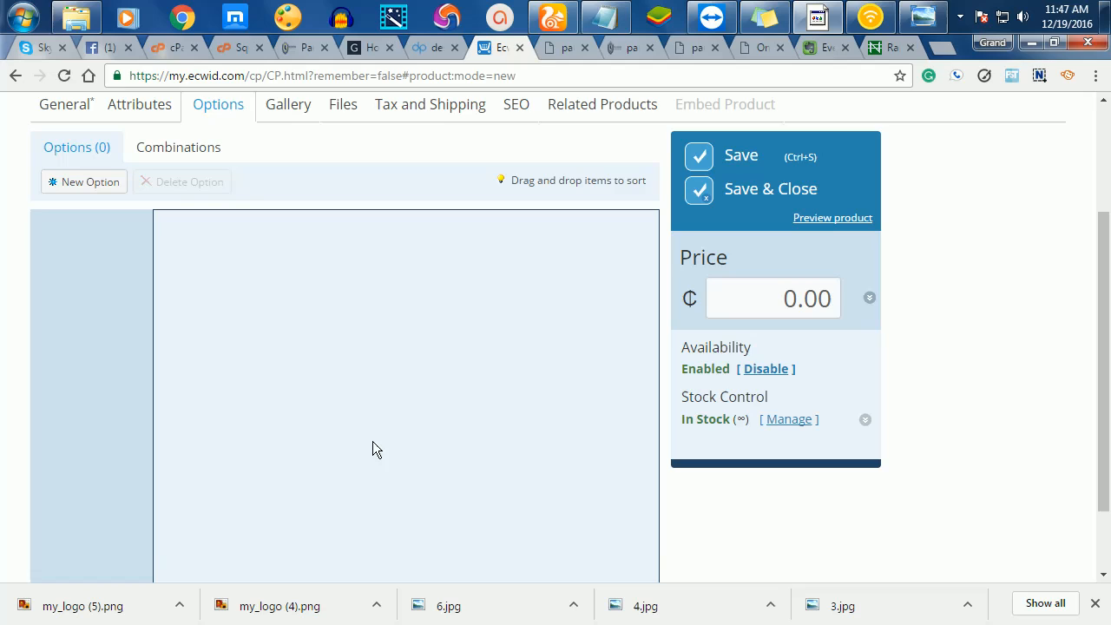
scroll(450, 294, "down", 1)
scroll(450, 294, "up", 1)
left_click(286, 108)
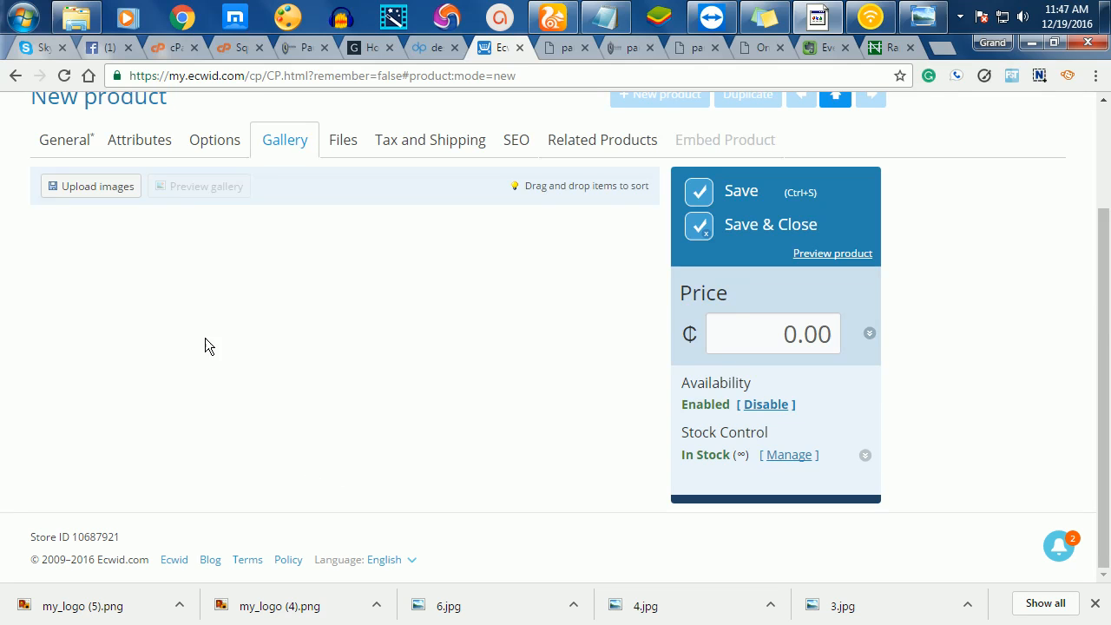
left_click(290, 43)
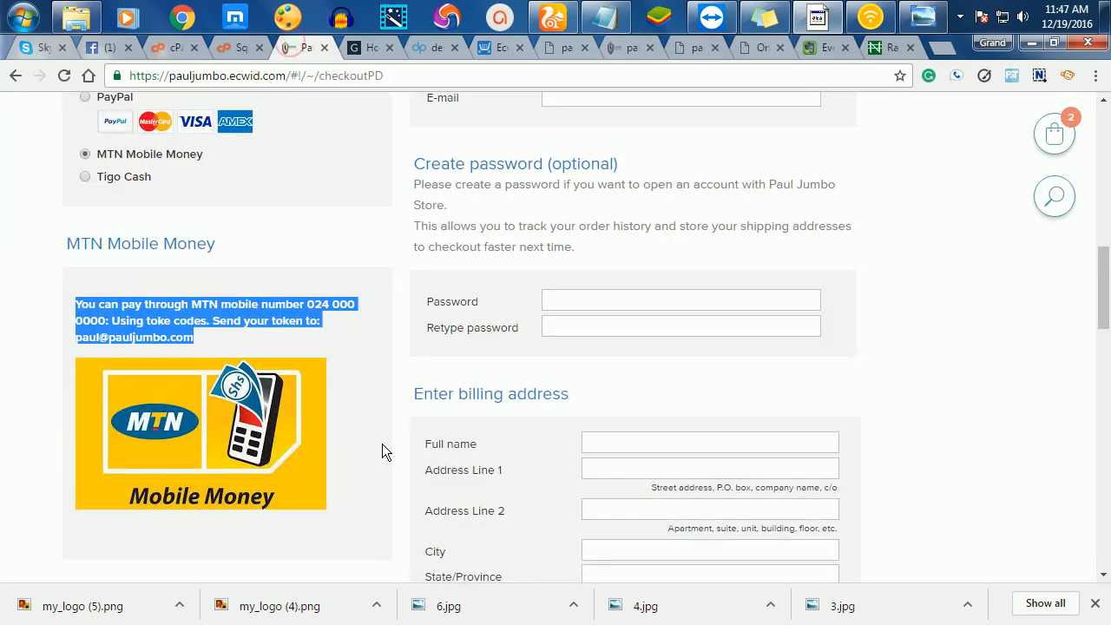
scroll(379, 454, "up", 10)
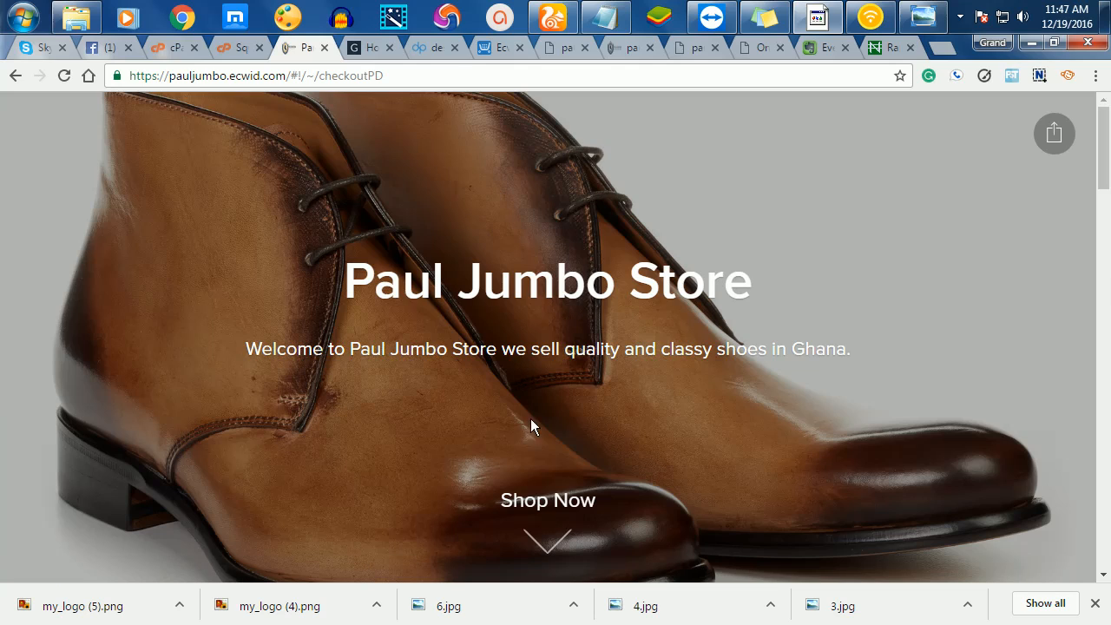
left_click(558, 498)
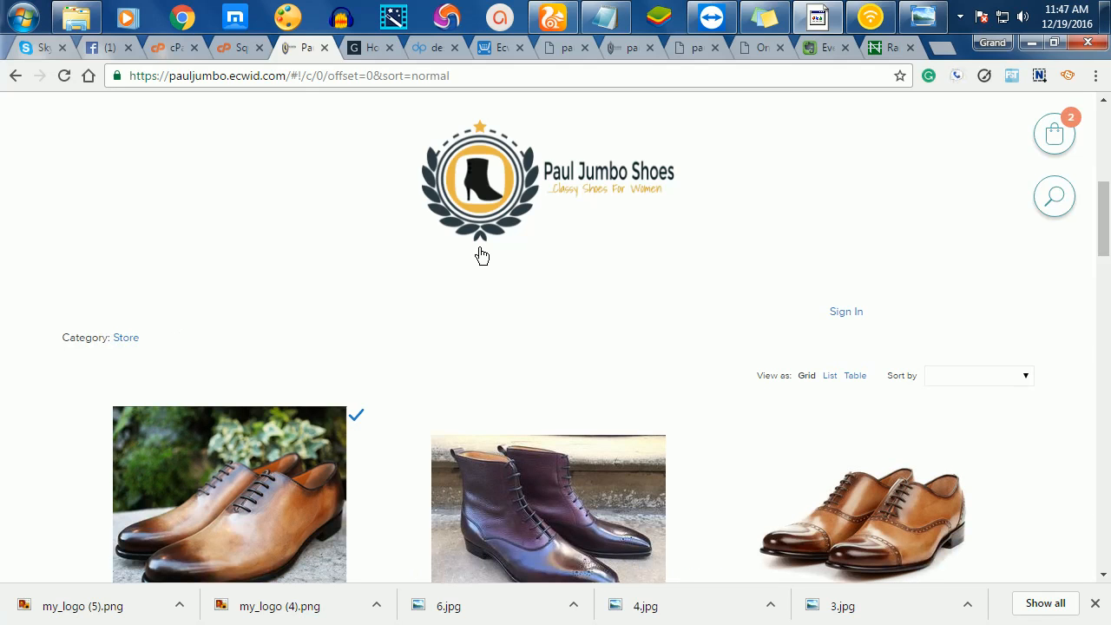
scroll(674, 245, "down", 1)
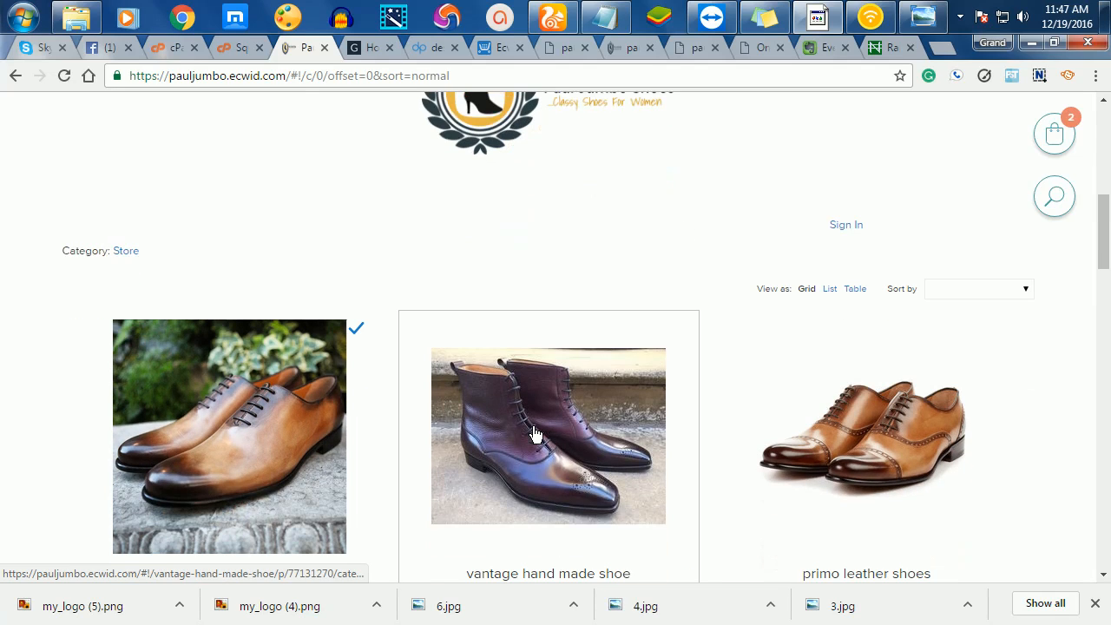
left_click(535, 434)
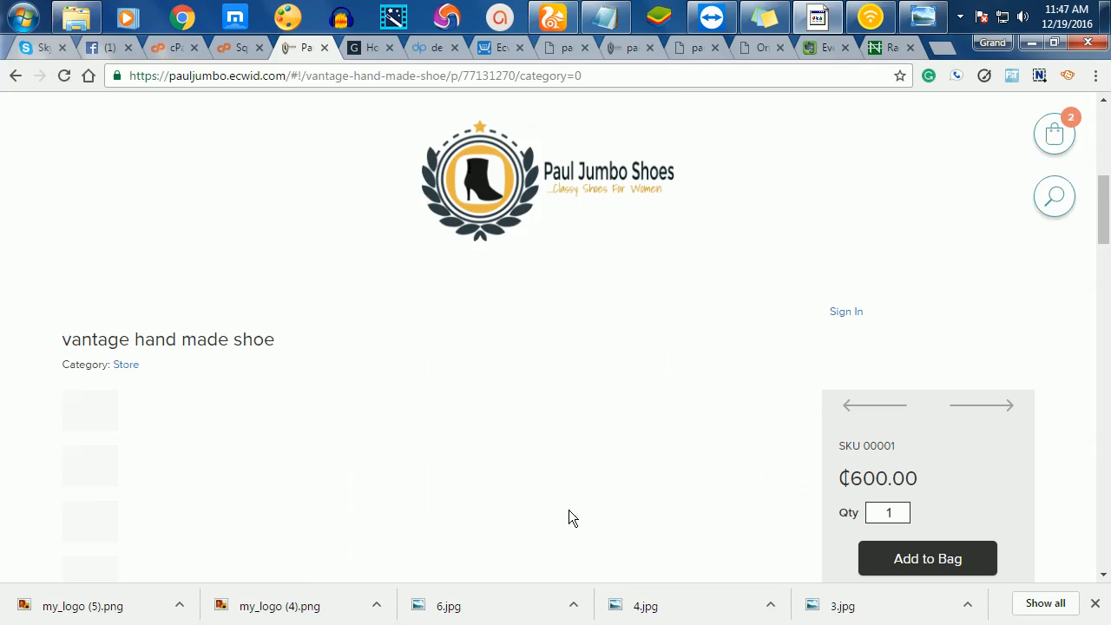
scroll(389, 255, "down", 4)
scroll(349, 225, "up", 3)
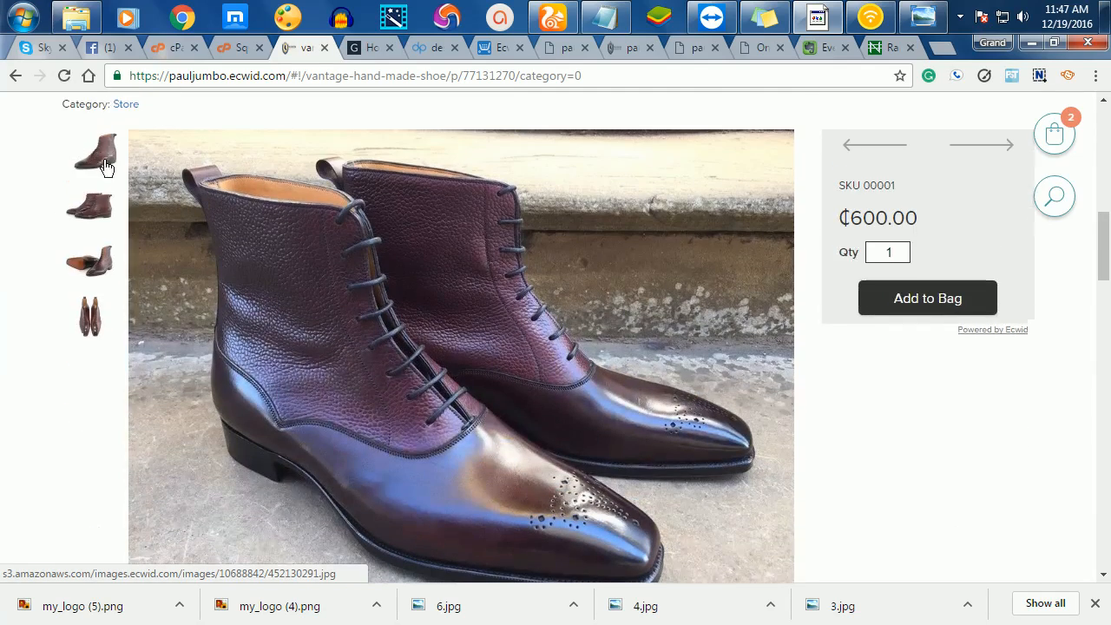
left_click(105, 167)
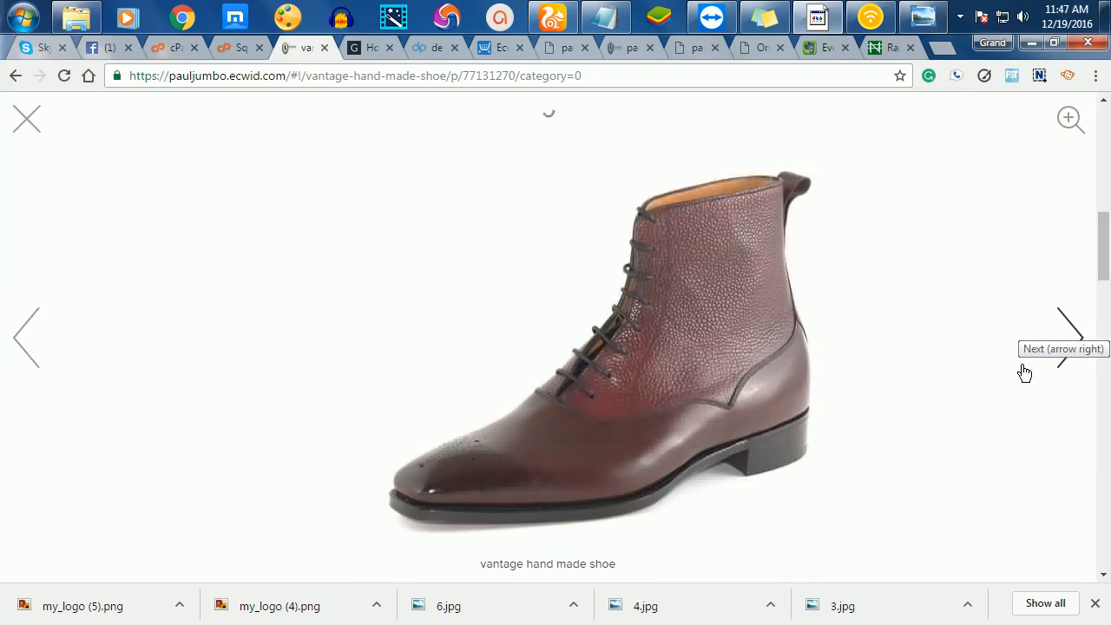
left_click(1072, 330)
left_click(1072, 331)
left_click(1072, 331)
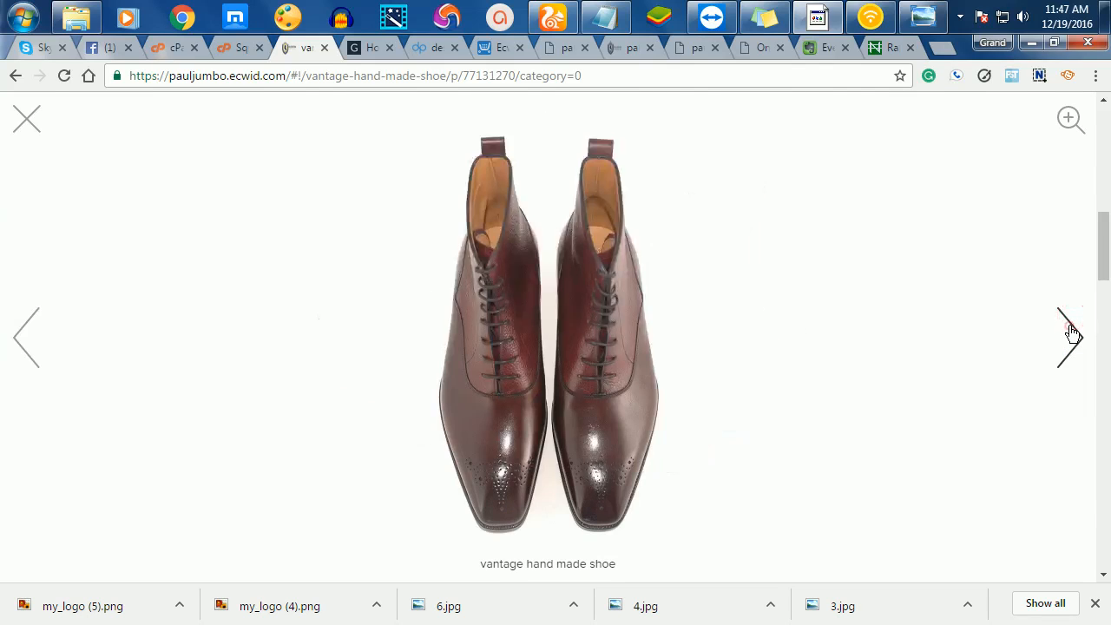
left_click(1071, 331)
left_click(1071, 331)
left_click(1071, 331)
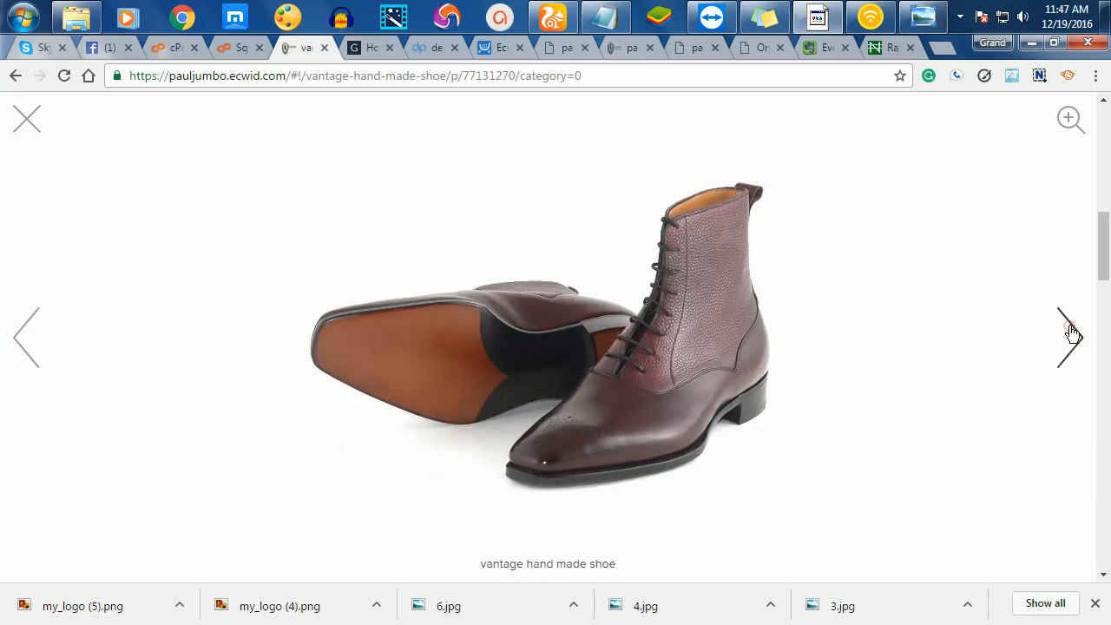
left_click(1072, 330)
left_click(1072, 330)
left_click(1070, 330)
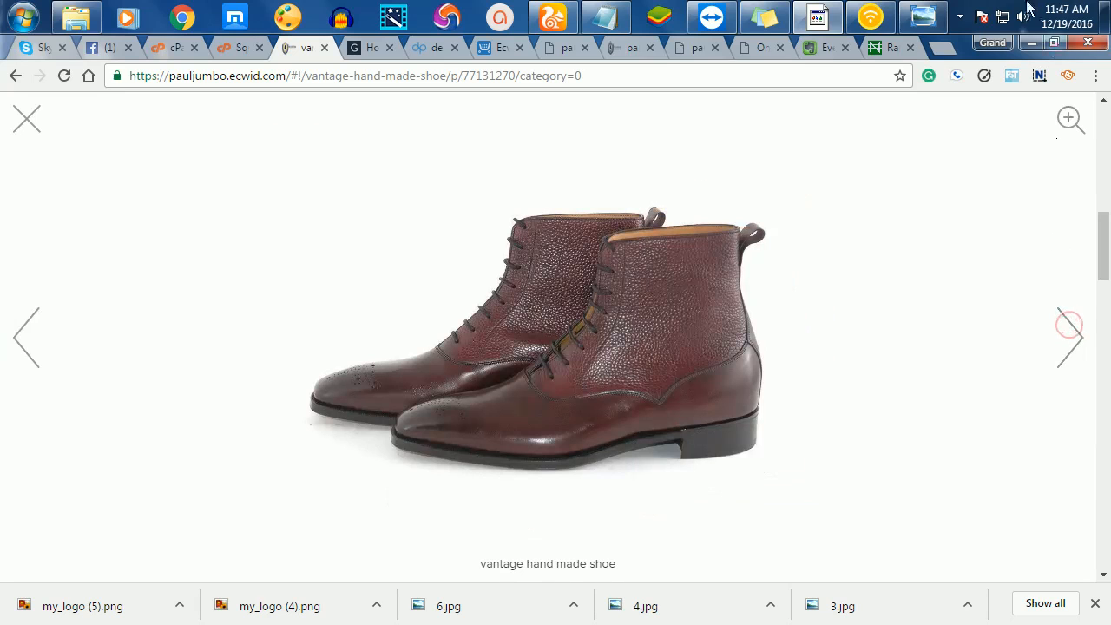
left_click(26, 121)
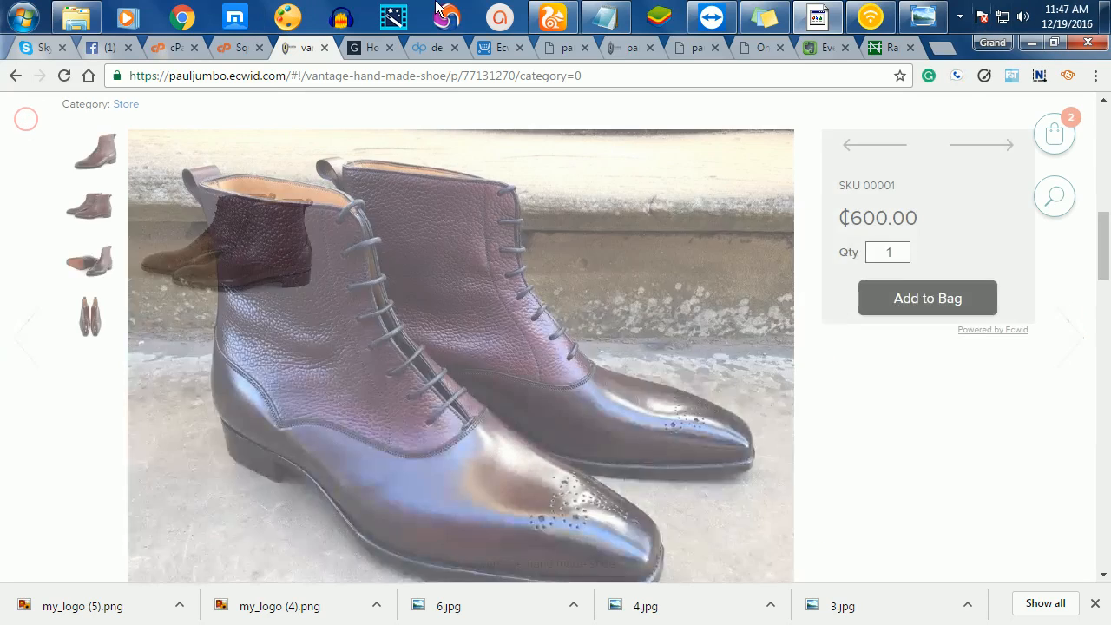
left_click(494, 48)
left_click(86, 187)
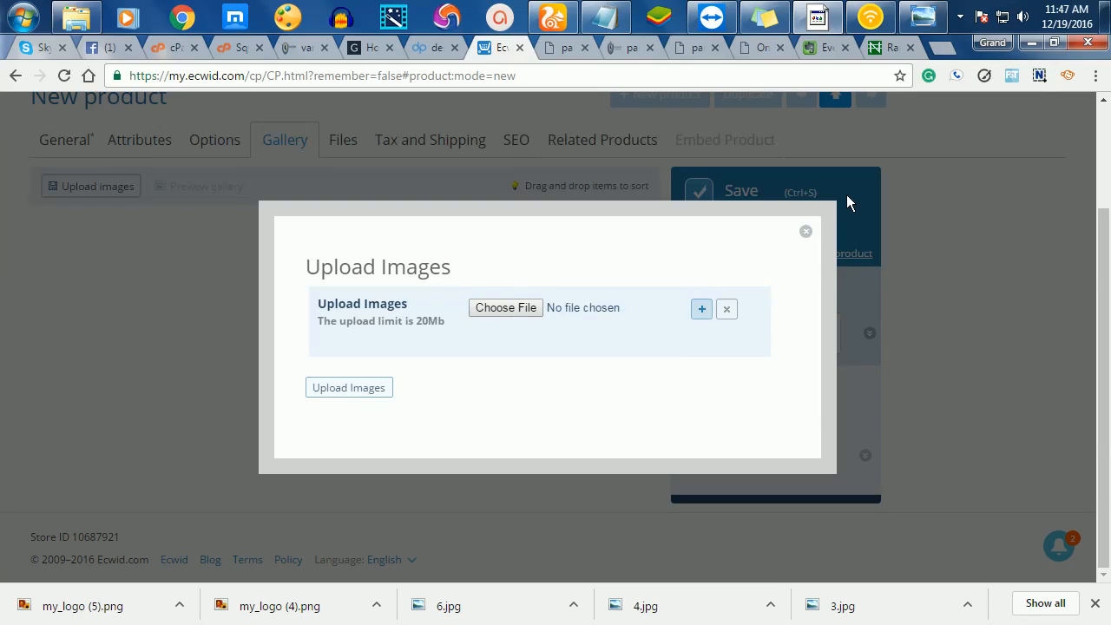
- Add file rows and queue 2.JPG and 3.JPG in the gallery upload form
left_click(701, 310)
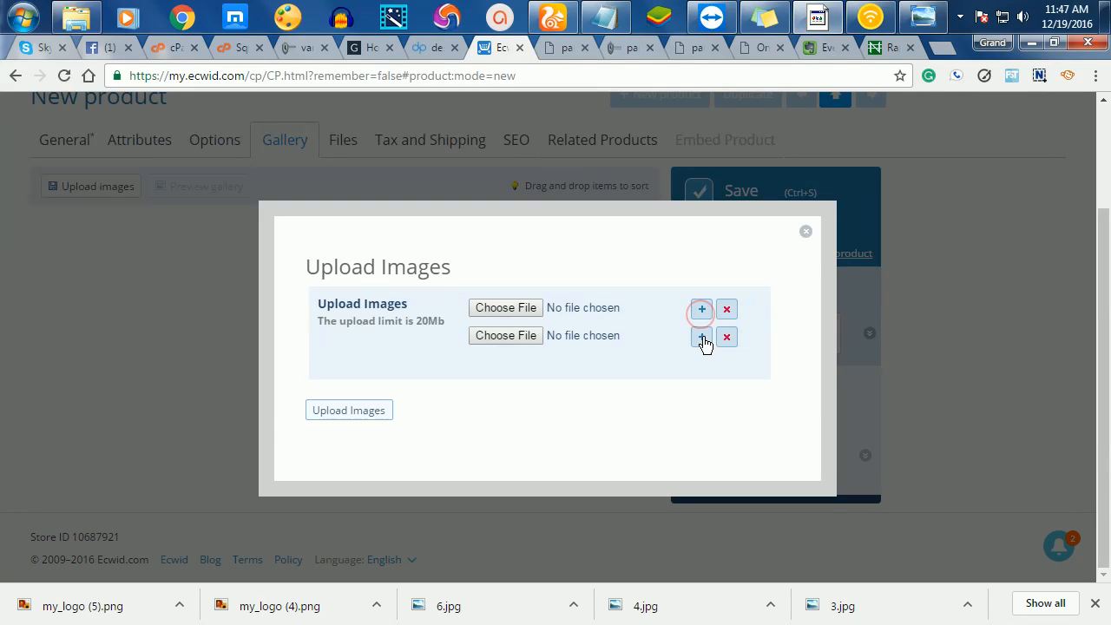
left_click(702, 337)
left_click(518, 308)
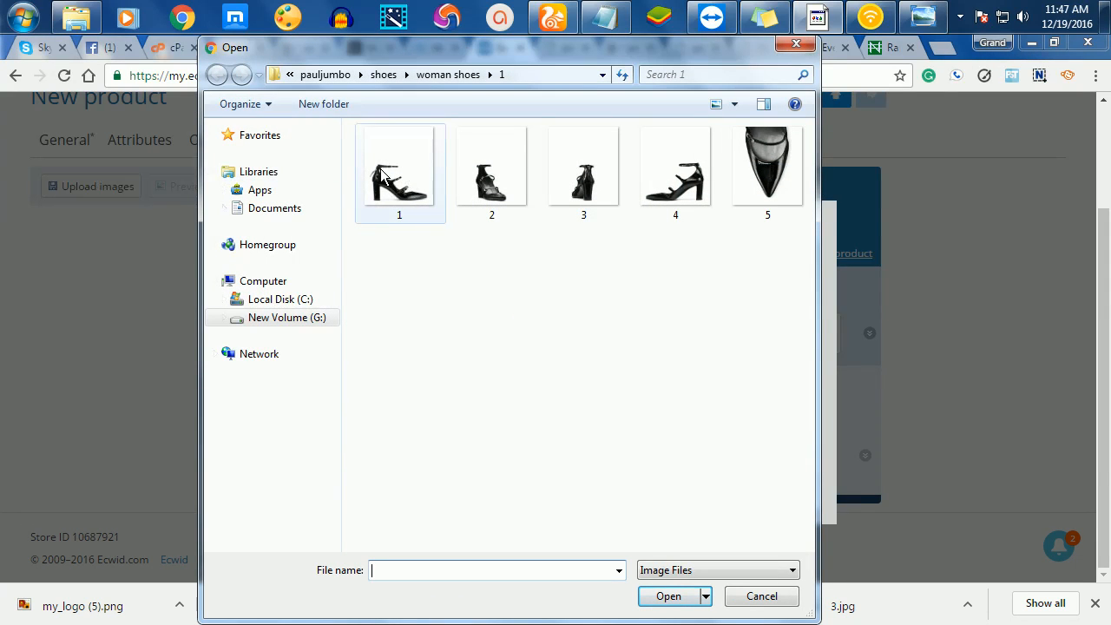
left_click(469, 179)
left_click(672, 595)
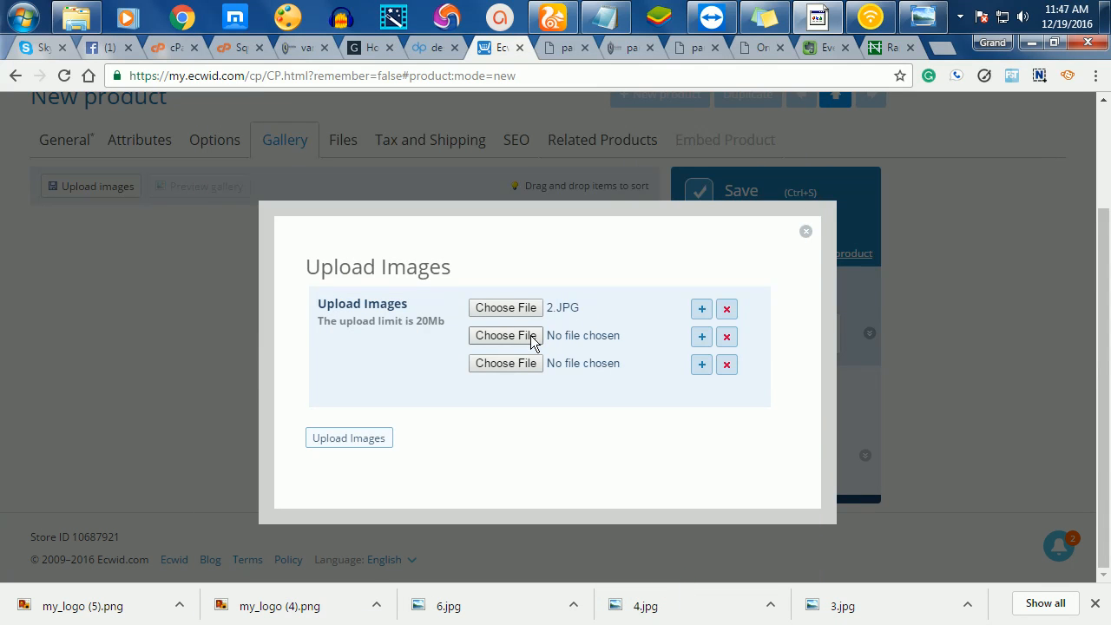
left_click(531, 338)
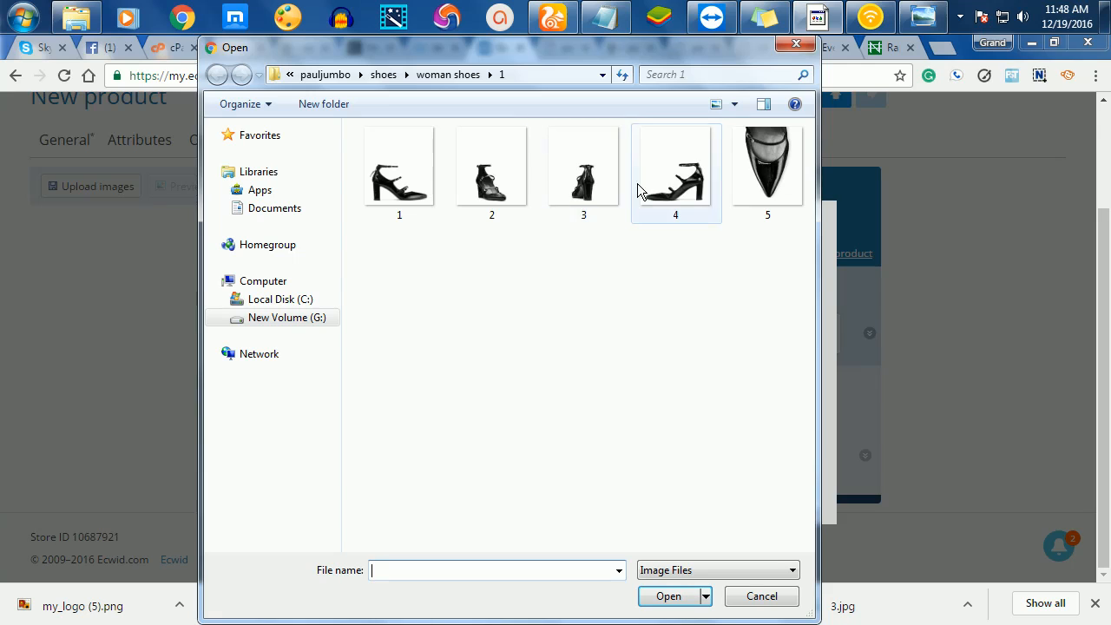
left_click(614, 190)
left_click(669, 597)
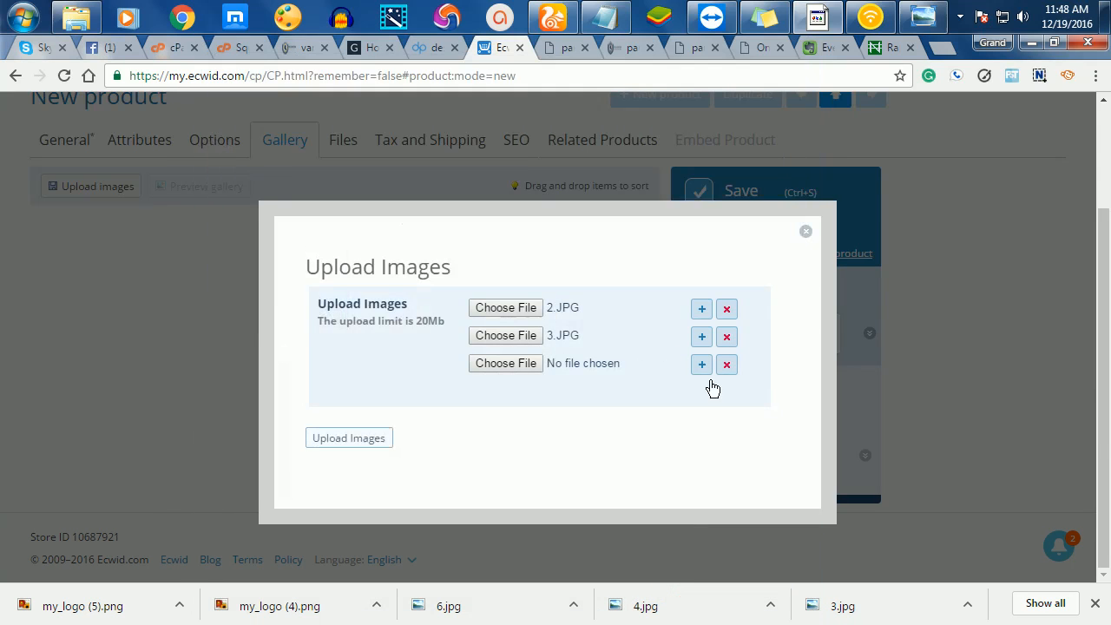
- Queue 4.JPG and 5.JPG in further rows and upload all four gallery images
left_click(506, 364)
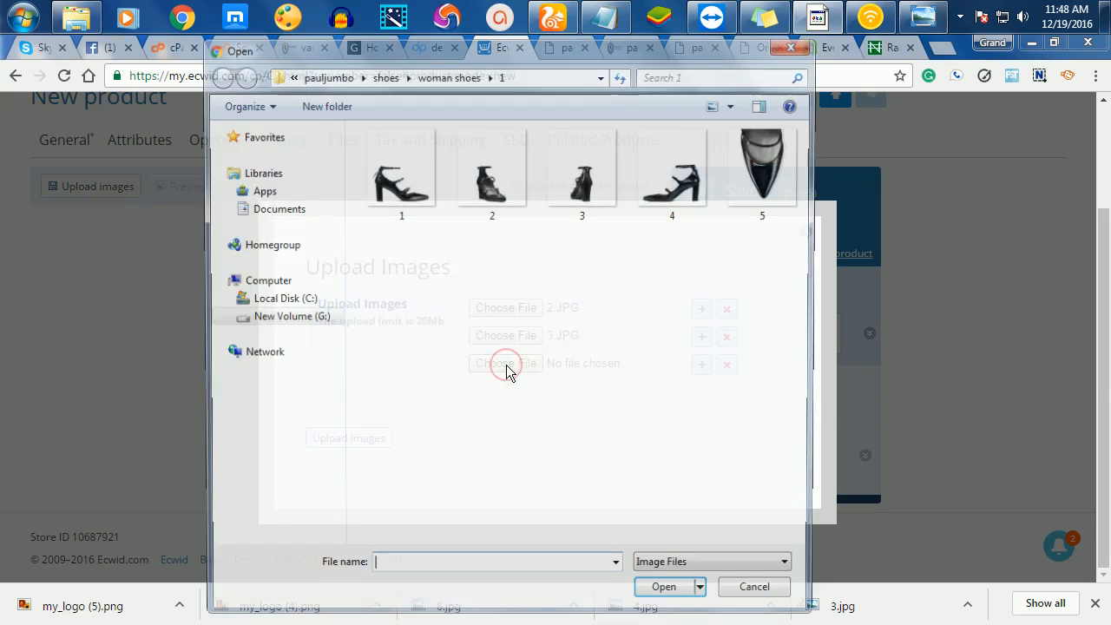
left_click(675, 171)
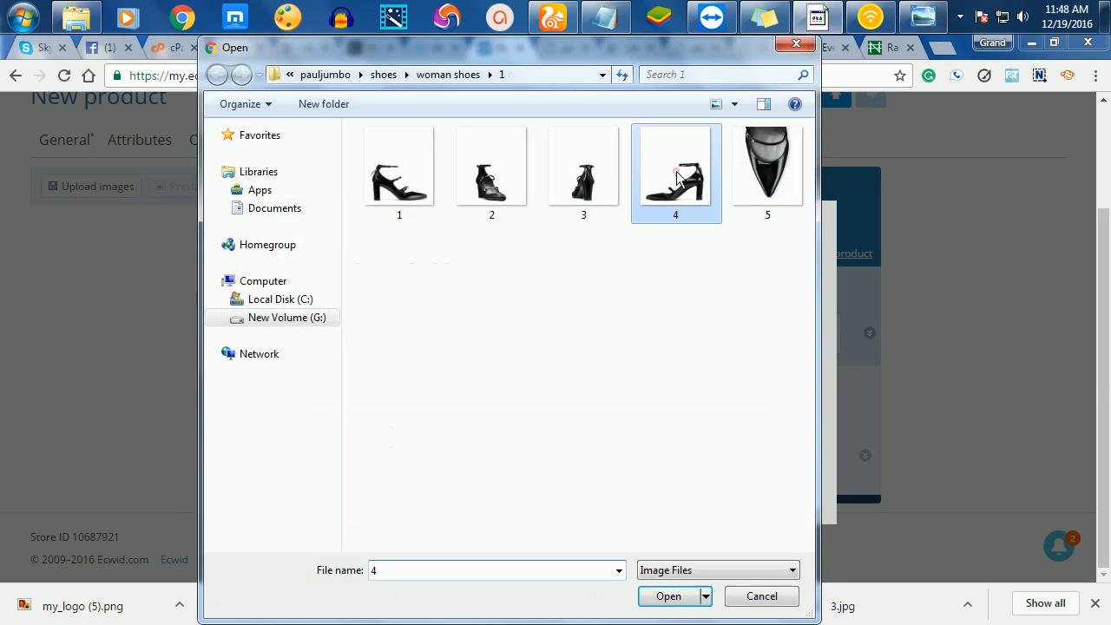
left_click(668, 596)
left_click(701, 364)
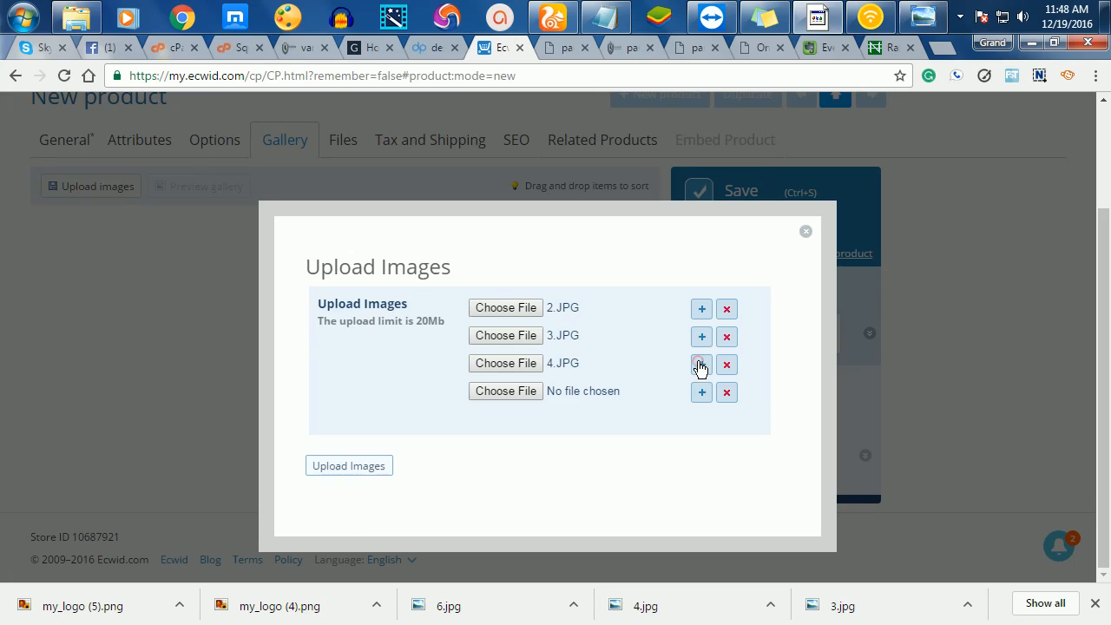
left_click(531, 389)
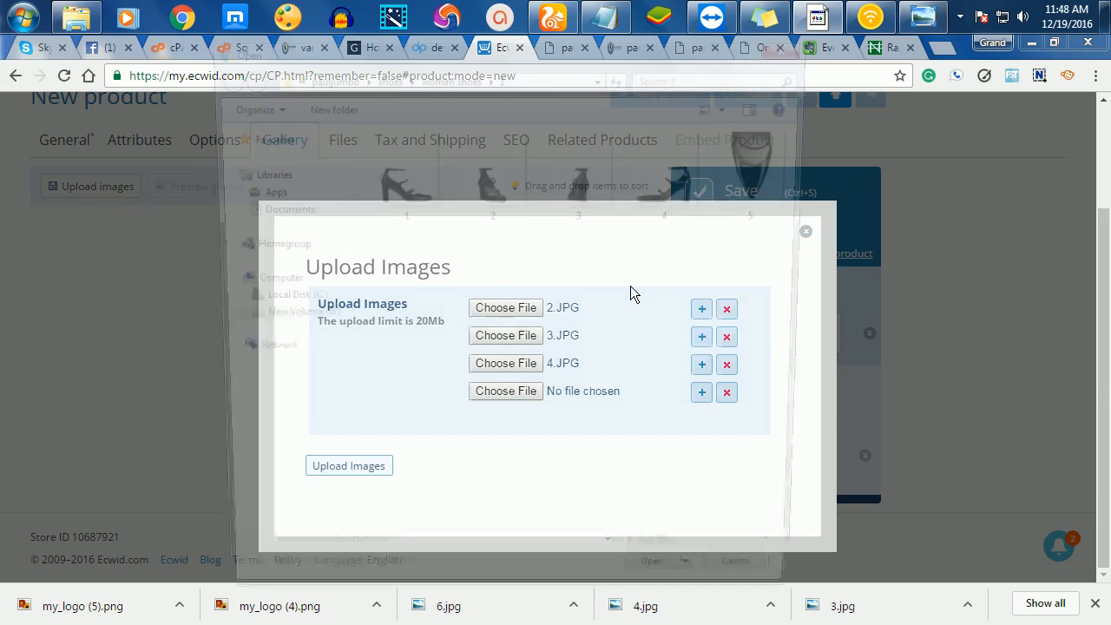
left_click(755, 167)
left_click(667, 597)
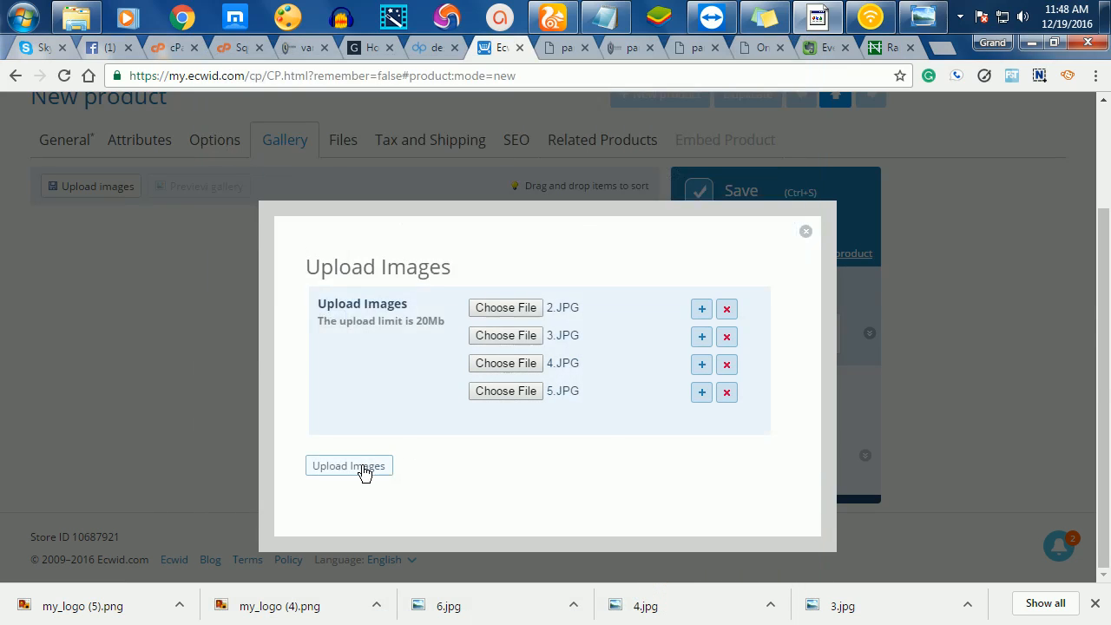
left_click(365, 469)
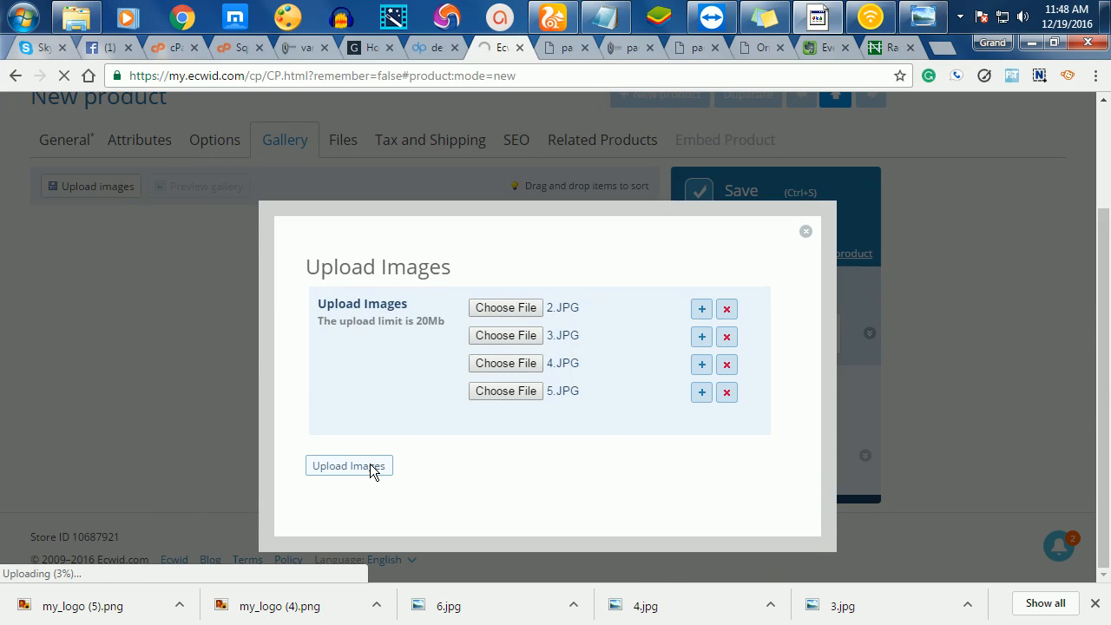
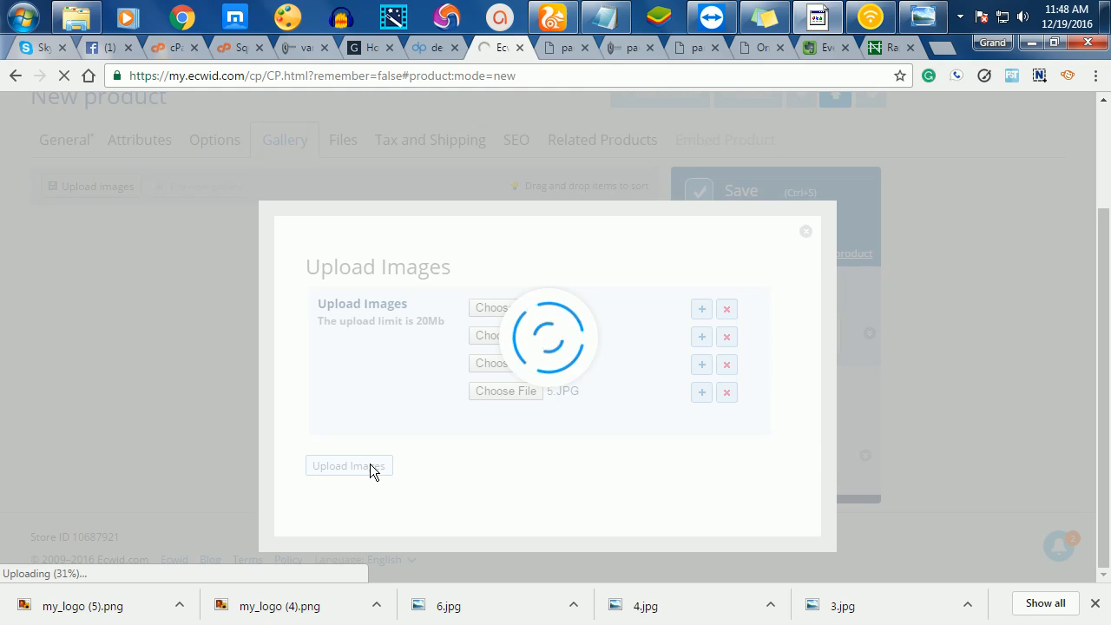
- On the live shoe page, page through the You May Also Like carousel of related shoes
left_click(296, 48)
scroll(617, 421, "down", 10)
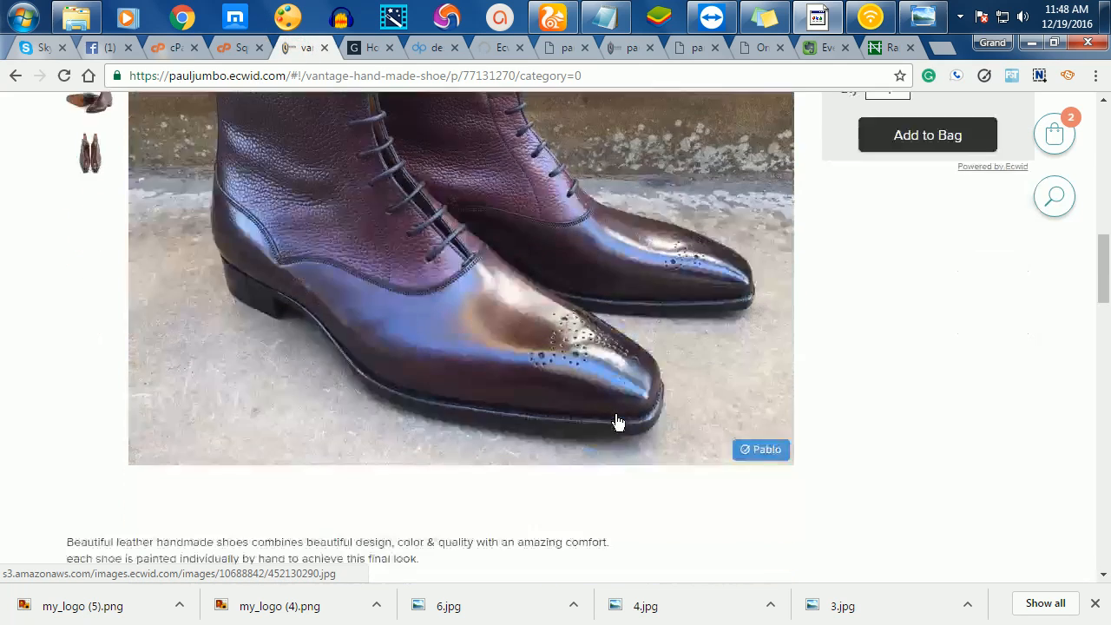
scroll(619, 475, "down", 3)
scroll(623, 480, "up", 2)
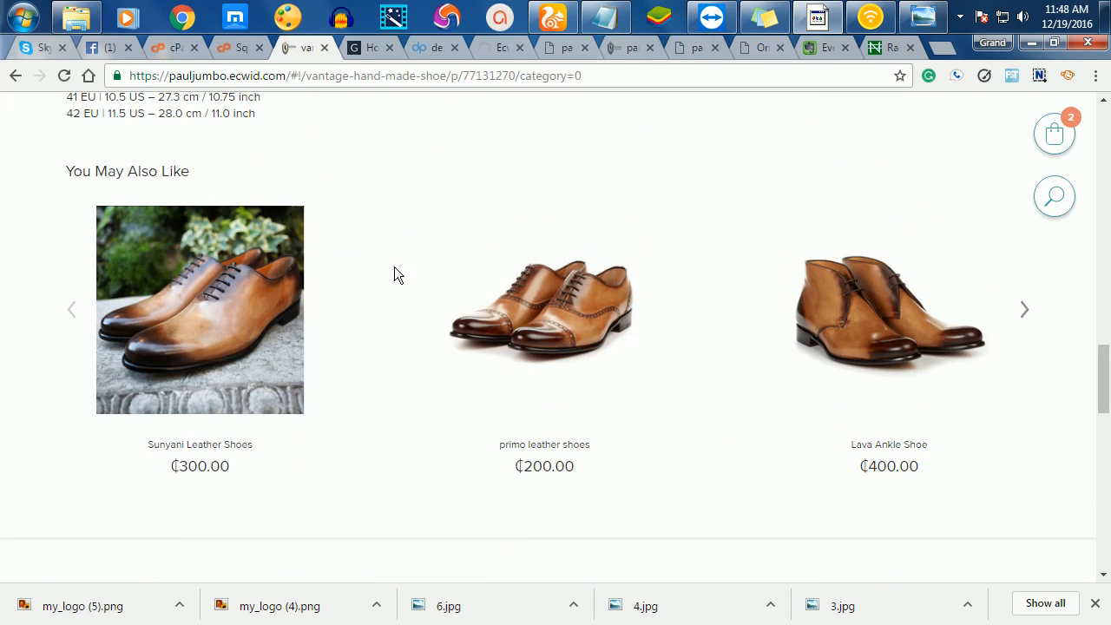
scroll(411, 269, "up", 6)
scroll(516, 224, "up", 4)
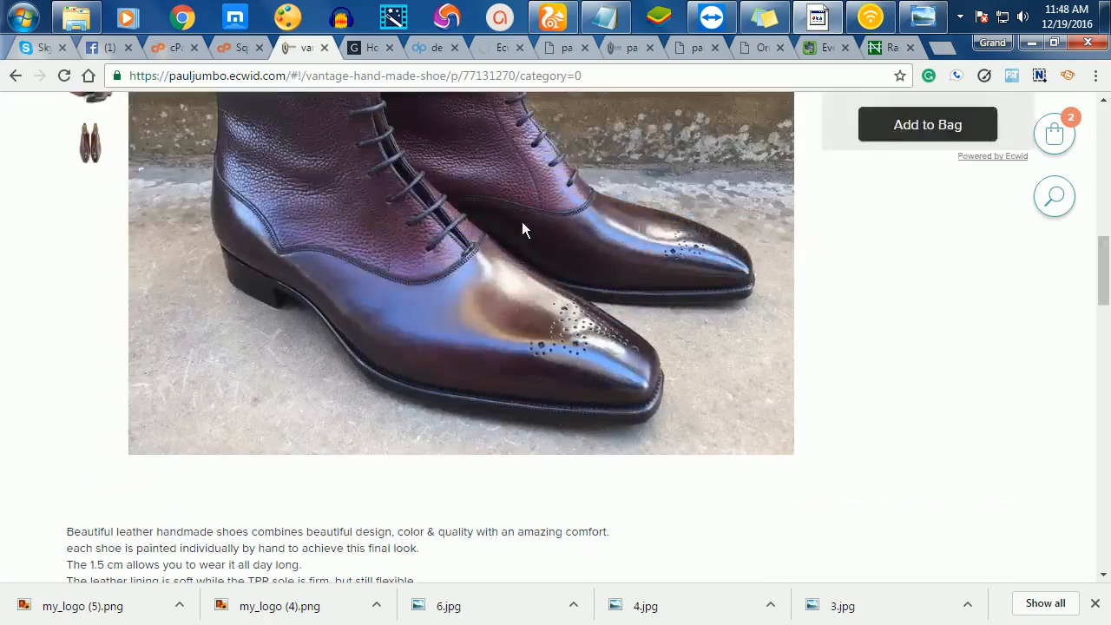
scroll(515, 266, "down", 7)
scroll(510, 283, "down", 7)
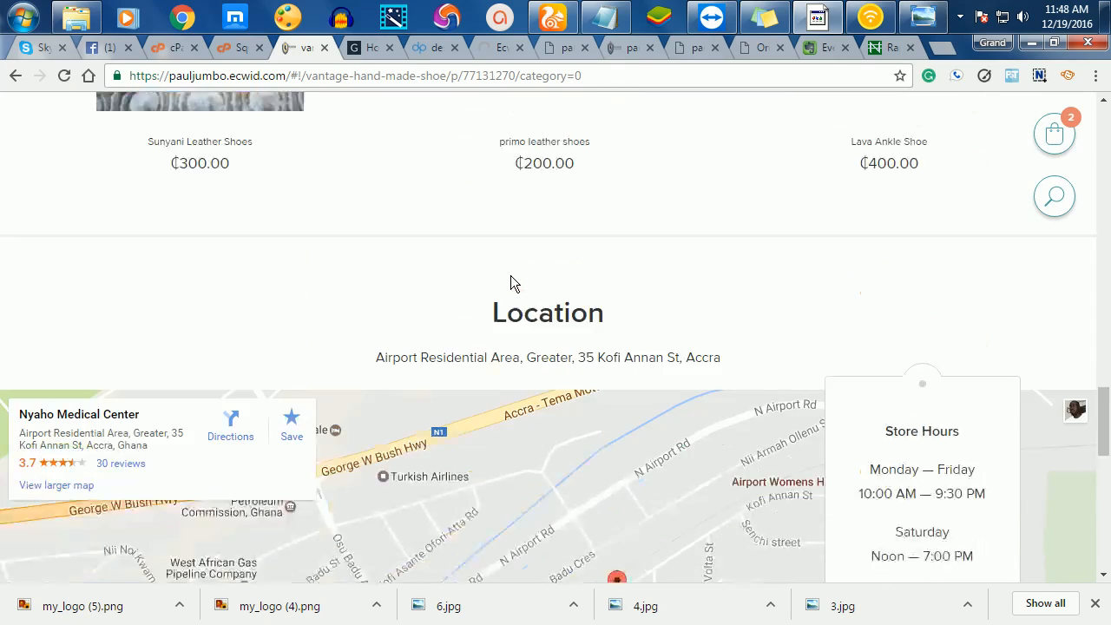
scroll(515, 266, "up", 4)
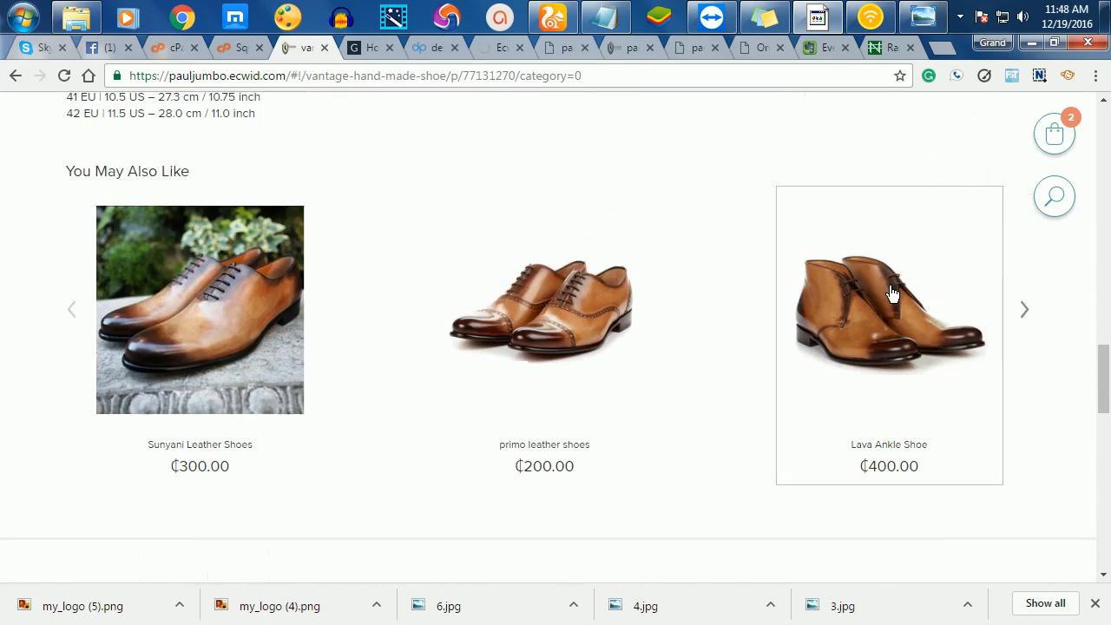
left_click(1024, 312)
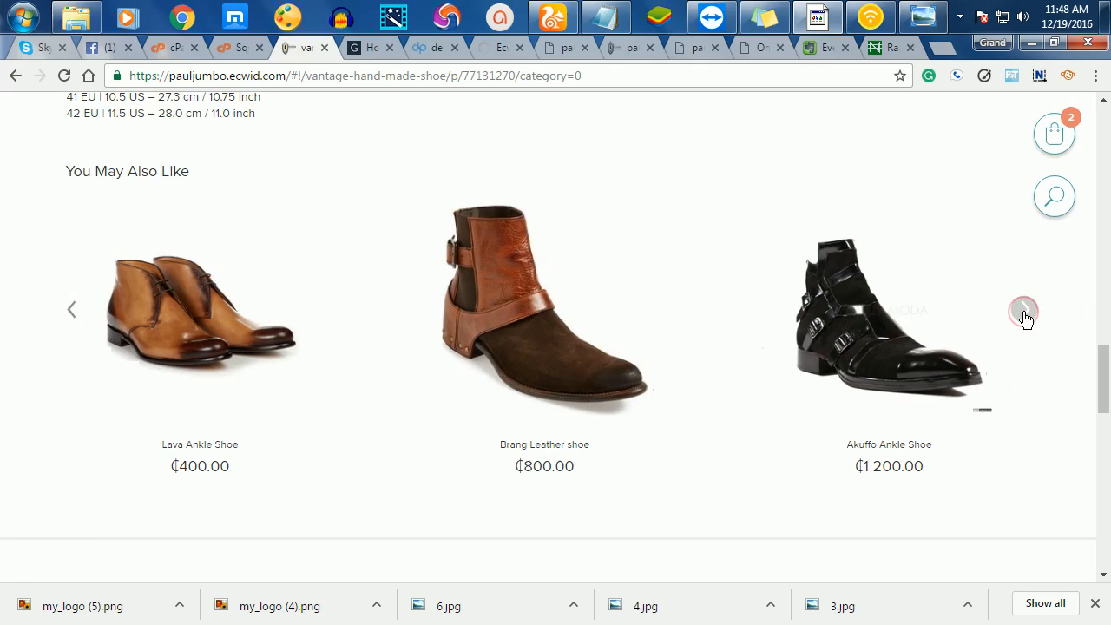
left_click(1024, 311)
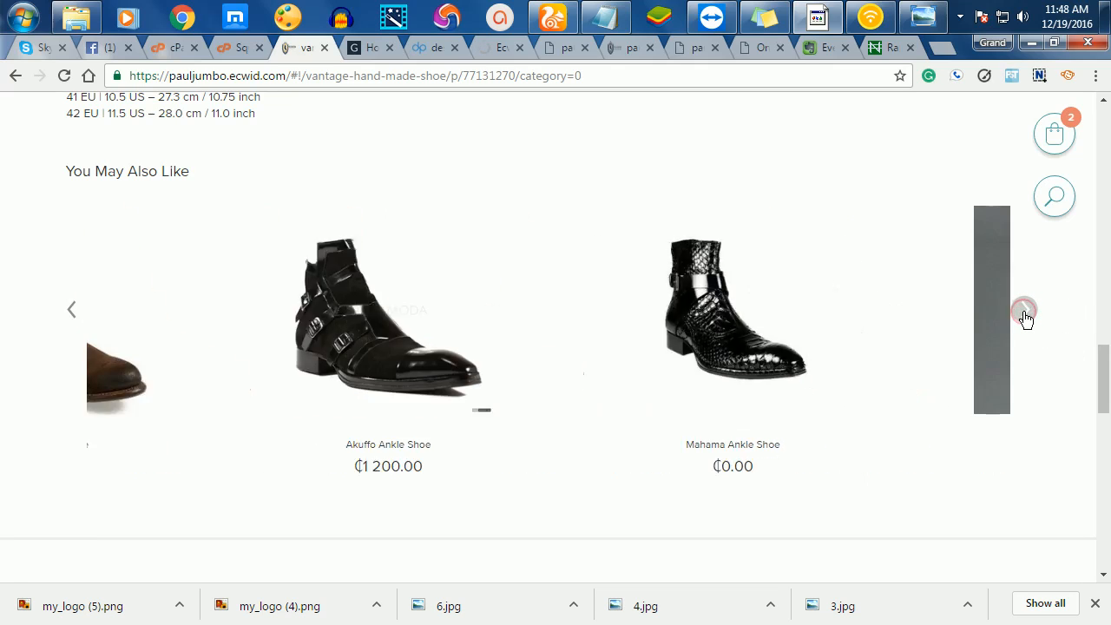
left_click(1024, 311)
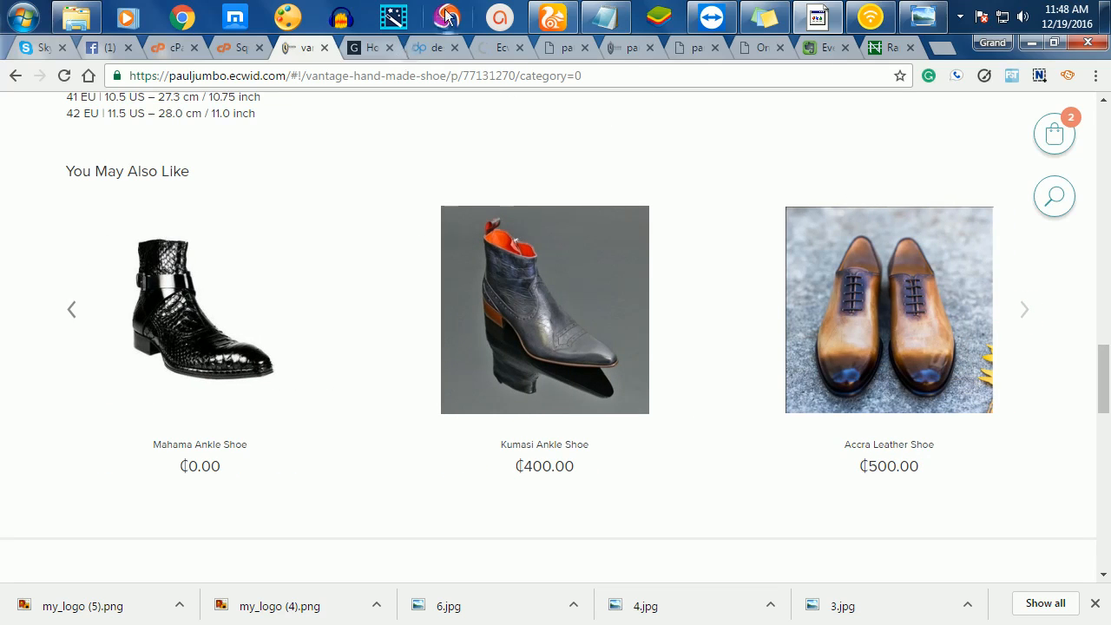
- Check the image upload, browse the storefront again, then return to the four-photo gallery
left_click(484, 47)
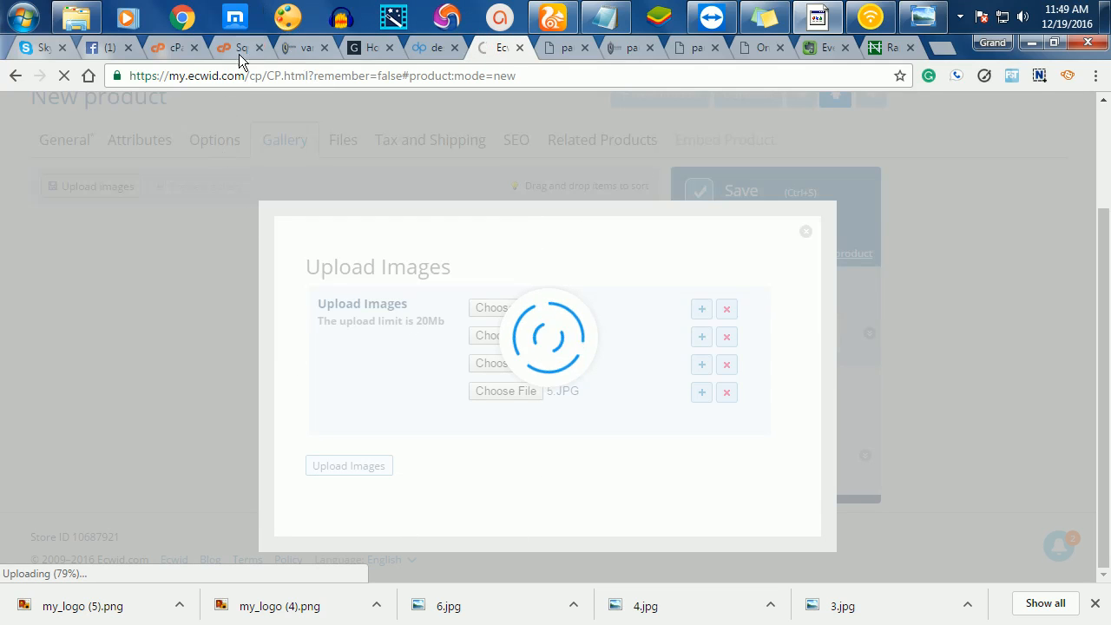
left_click(293, 46)
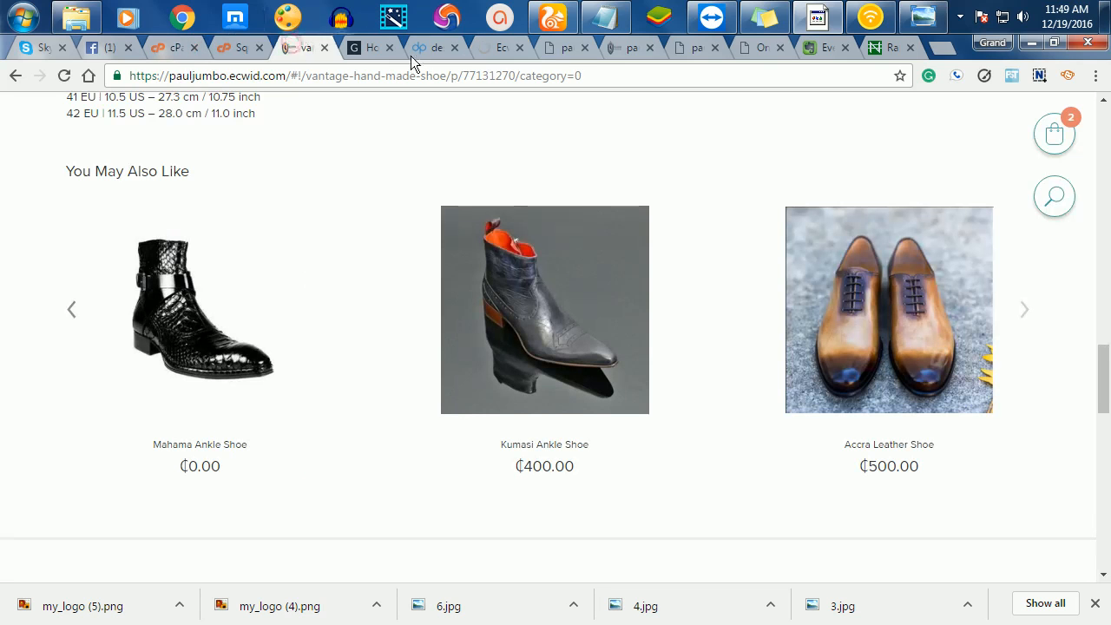
scroll(657, 380, "up", 4)
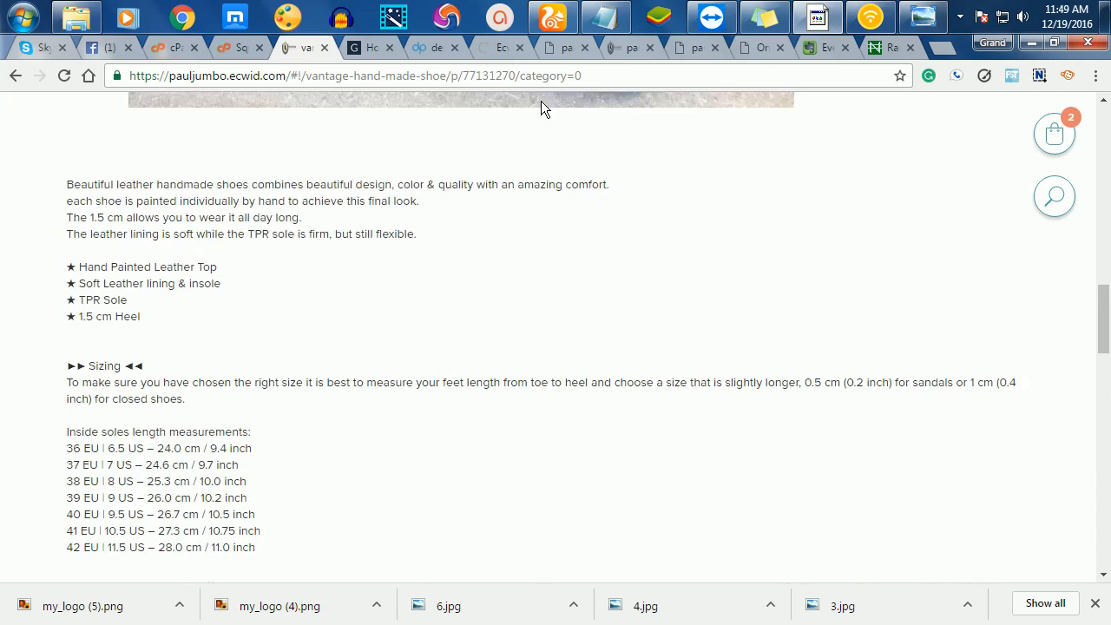
scroll(408, 337, "up", 10)
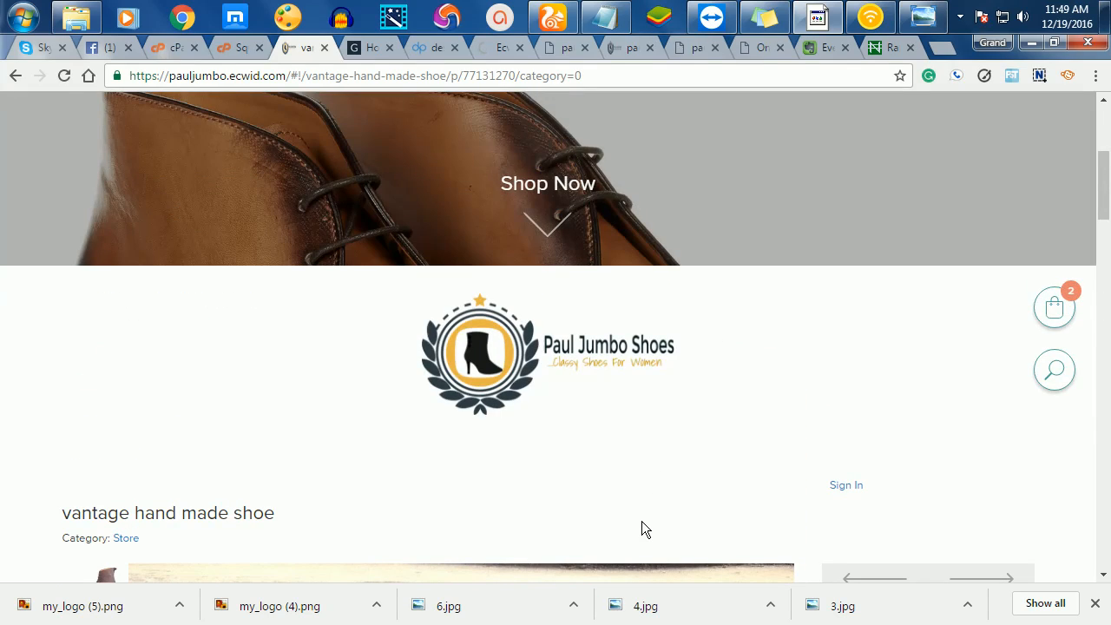
scroll(642, 521, "down", 7)
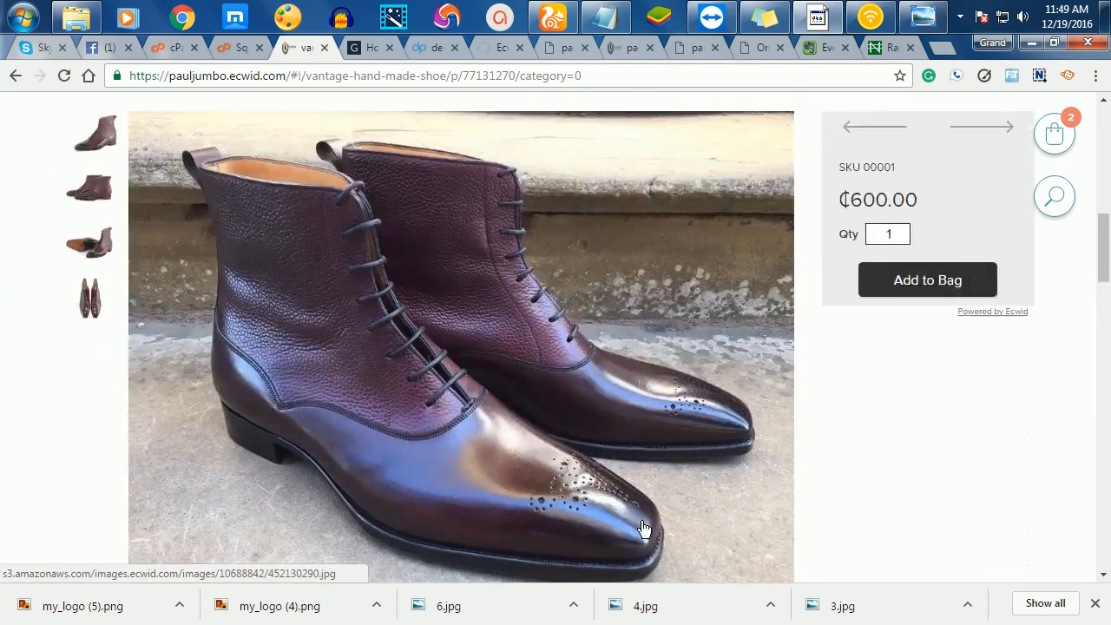
scroll(647, 485, "up", 5)
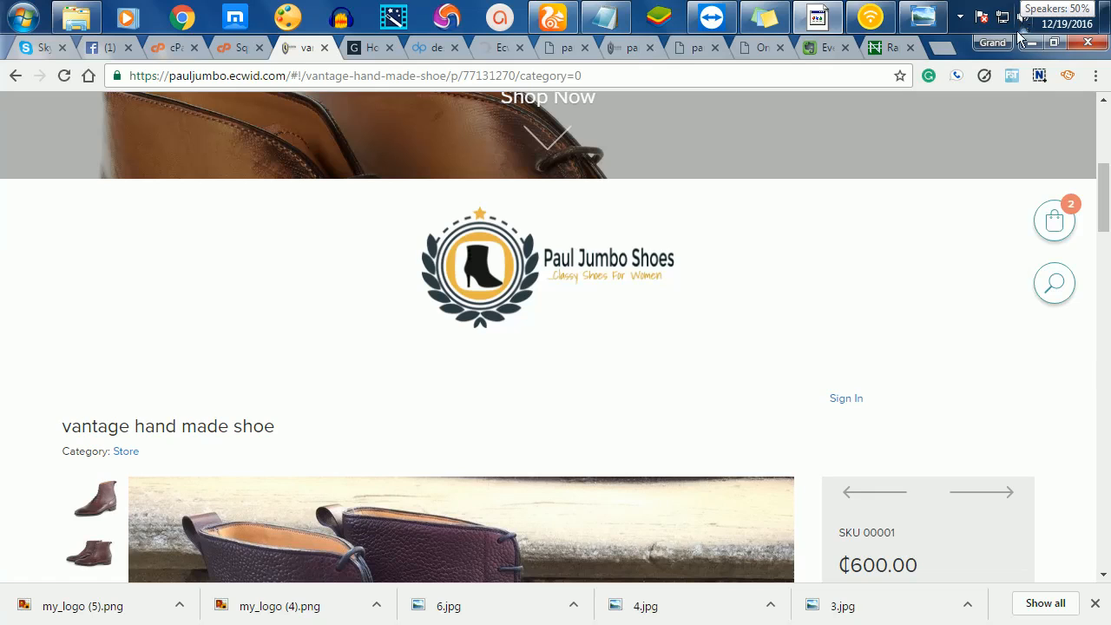
left_click(496, 48)
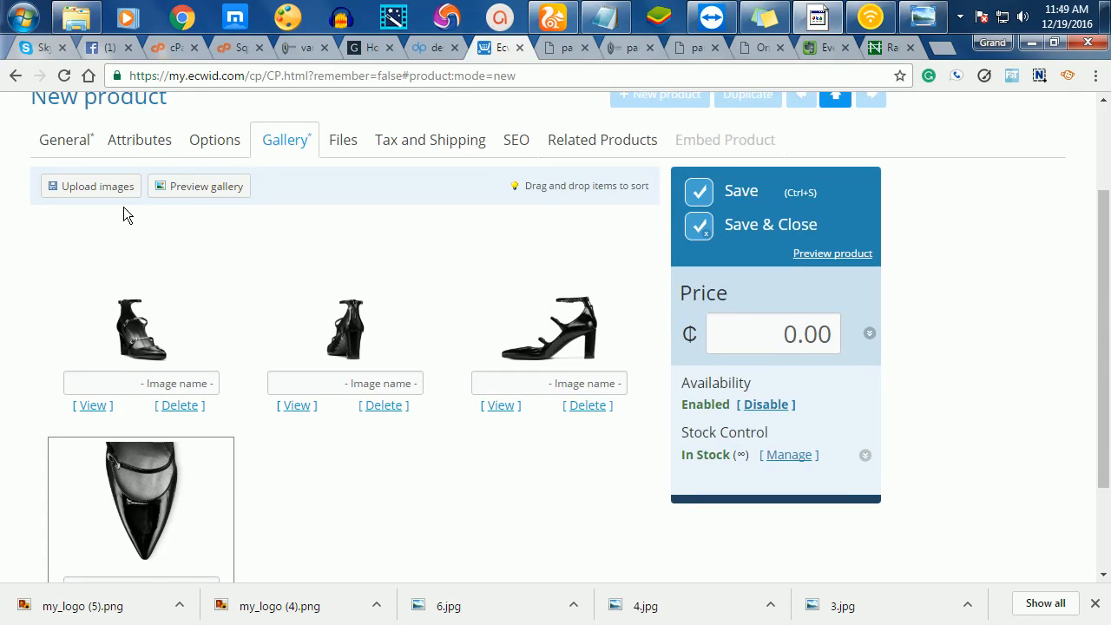
- Select all and add SAMPLE. Rimini Romper, White Tank and Flower Woven as related products
scroll(260, 347, "up", 2)
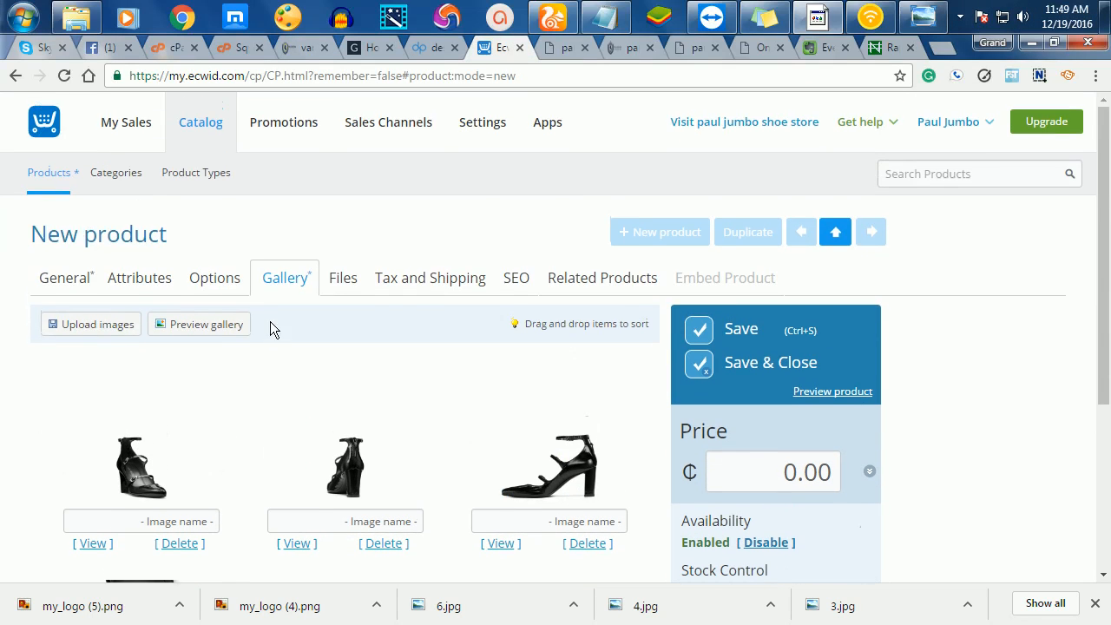
left_click(605, 288)
scroll(346, 442, "down", 2)
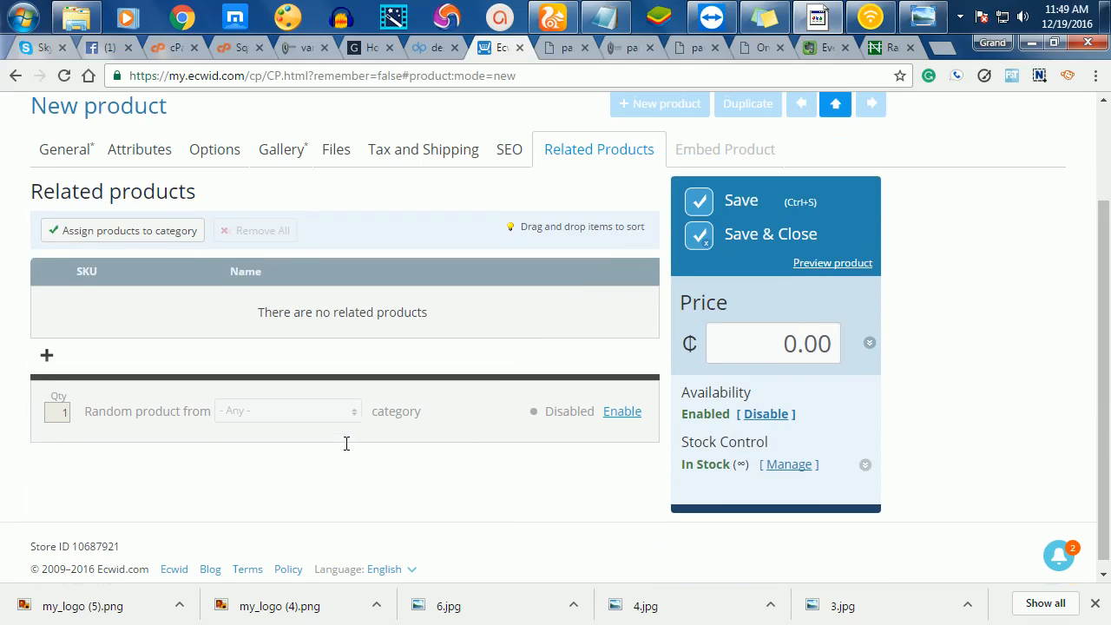
left_click(137, 227)
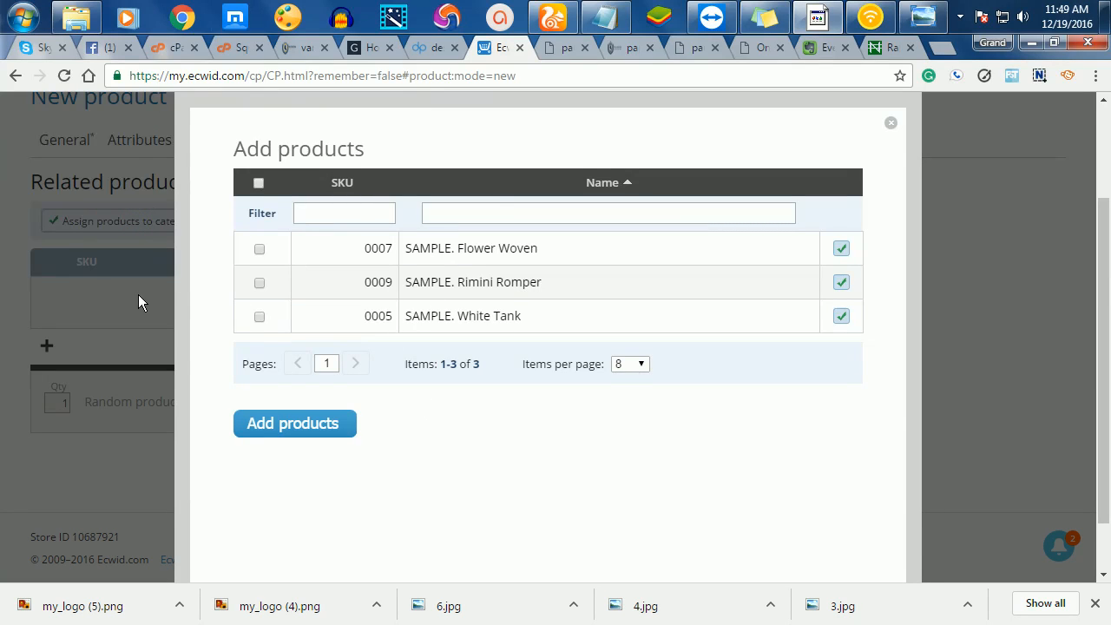
left_click(258, 182)
left_click(292, 424)
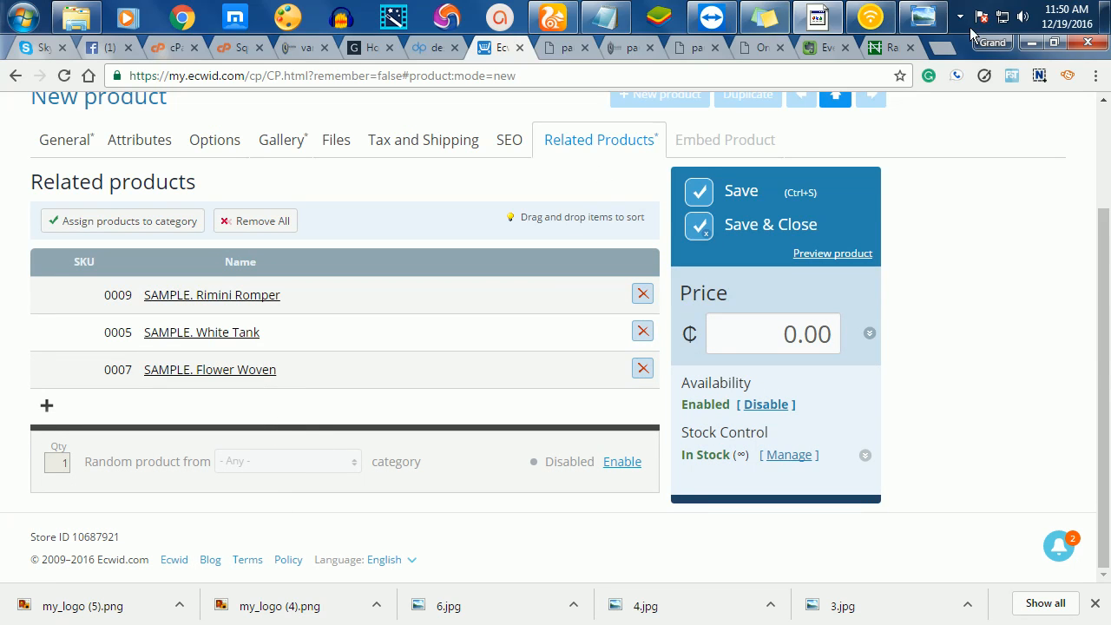
- Price the product at 400.00 and save it, adding Abena Leather Shoe (SKU 00000) to the list
left_click(771, 342)
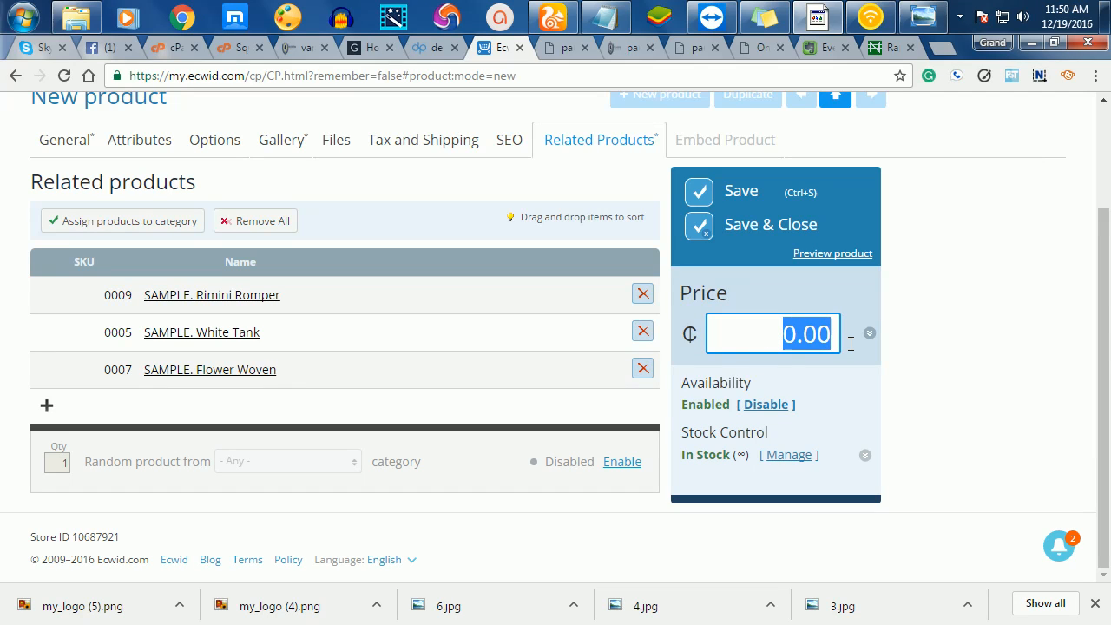
type("4")
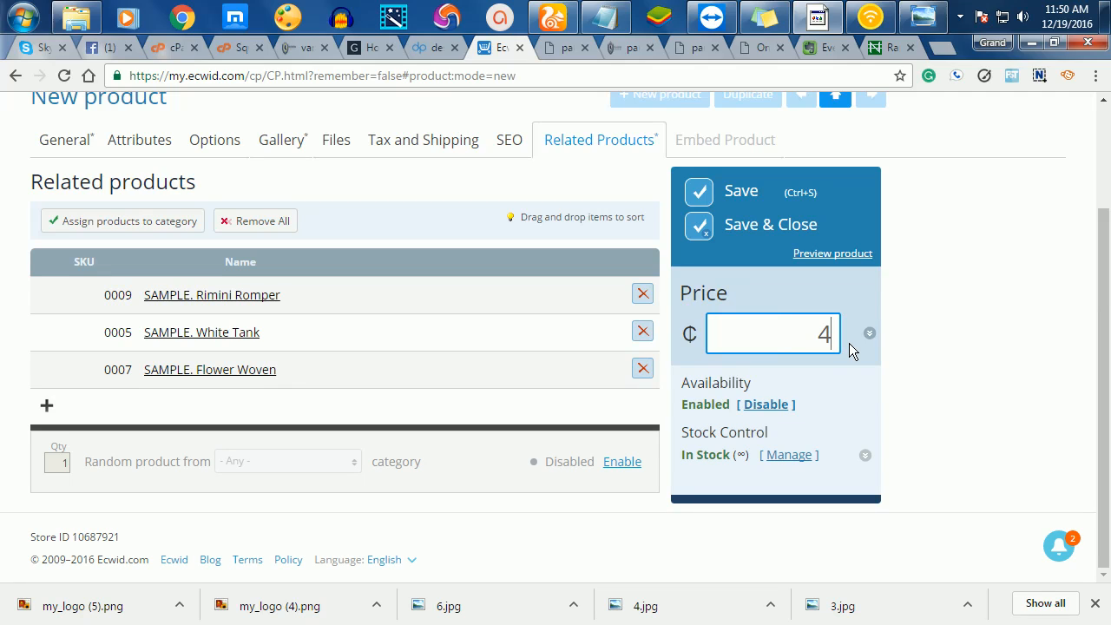
type("00")
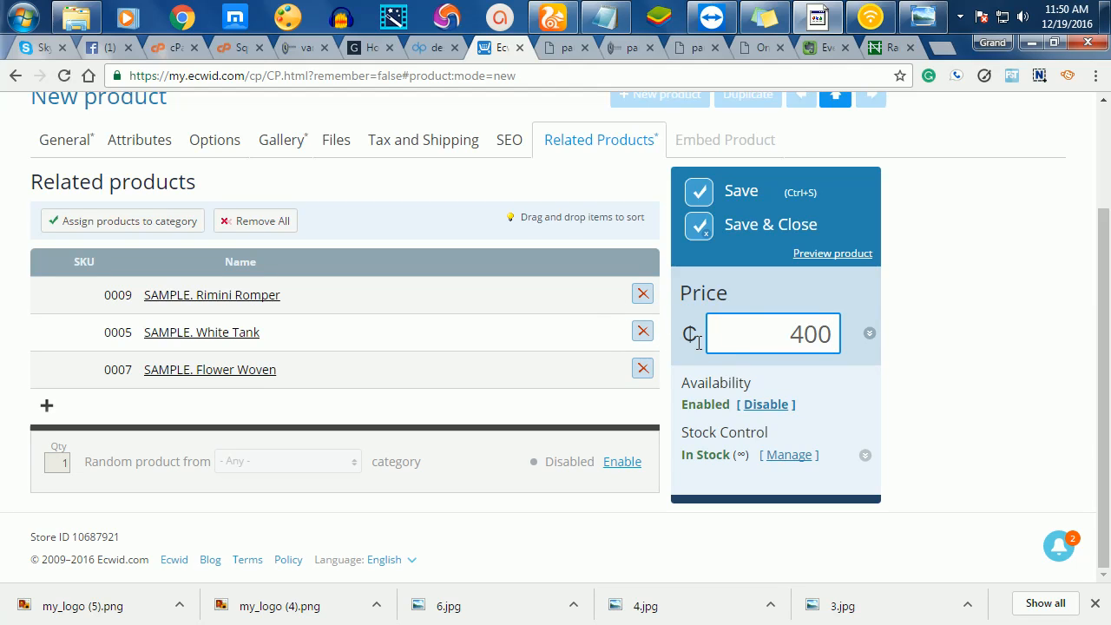
left_click(766, 224)
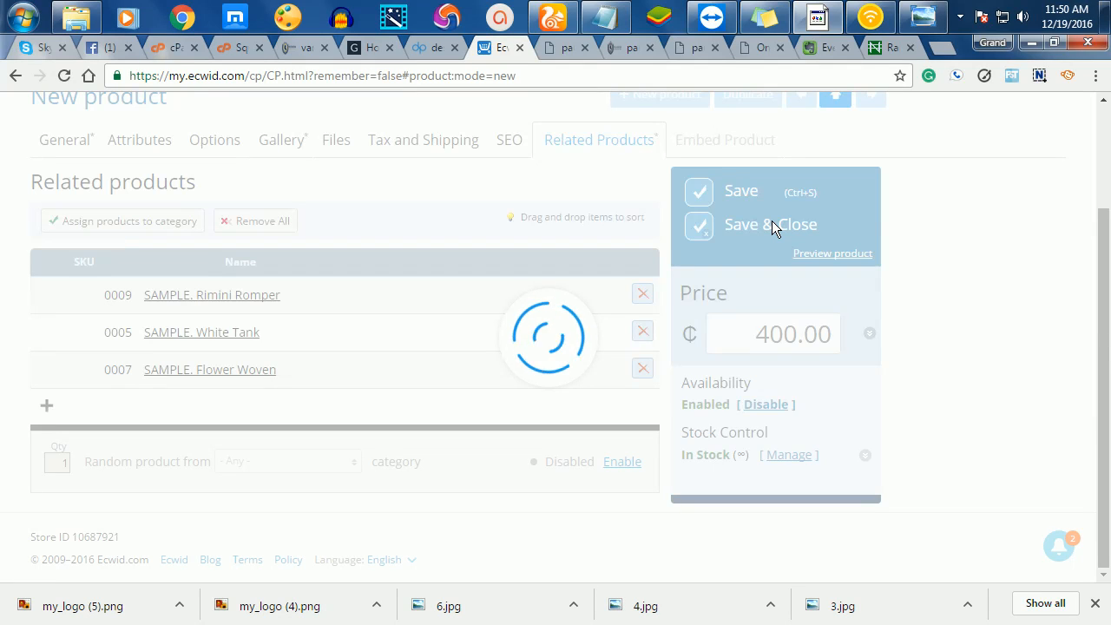
left_click(565, 47)
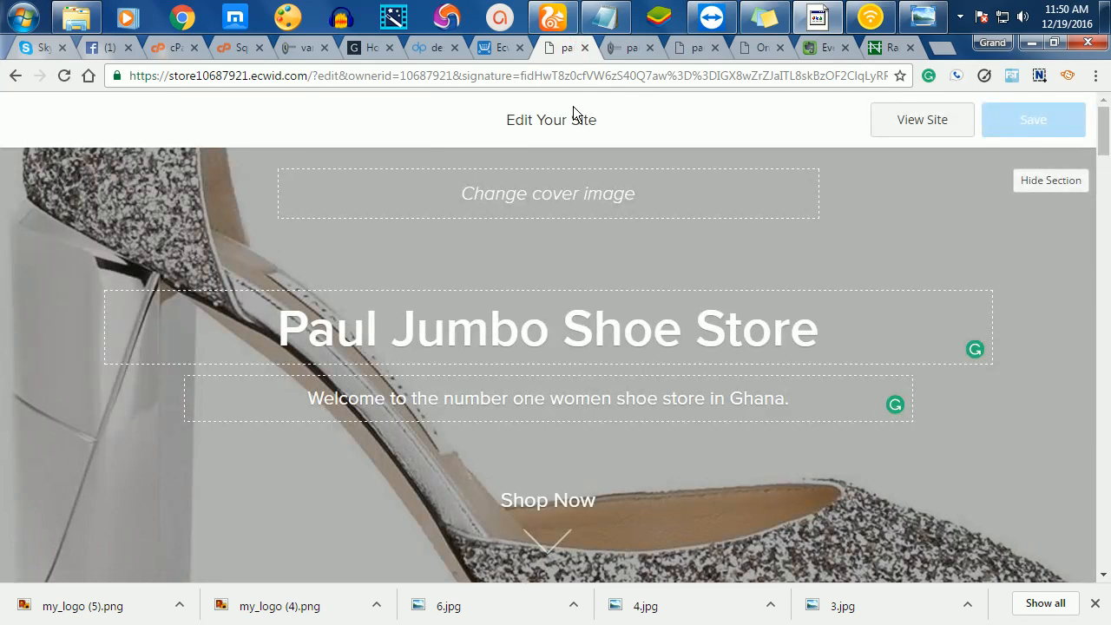
- Reload the live storefront and jump from the banner down to the store's products
left_click(630, 48)
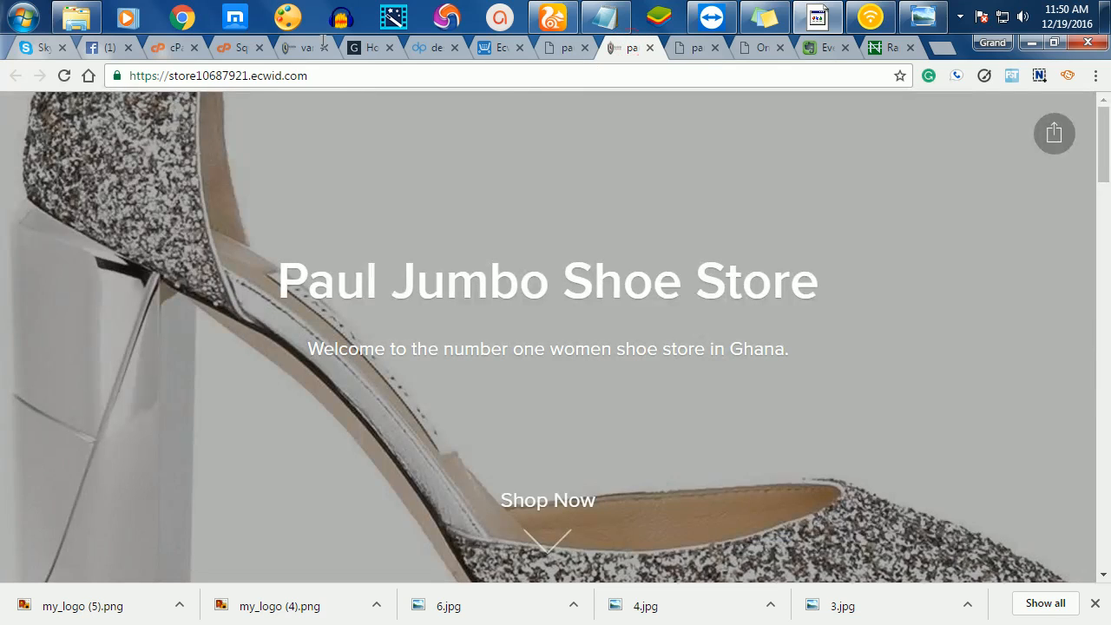
left_click(65, 78)
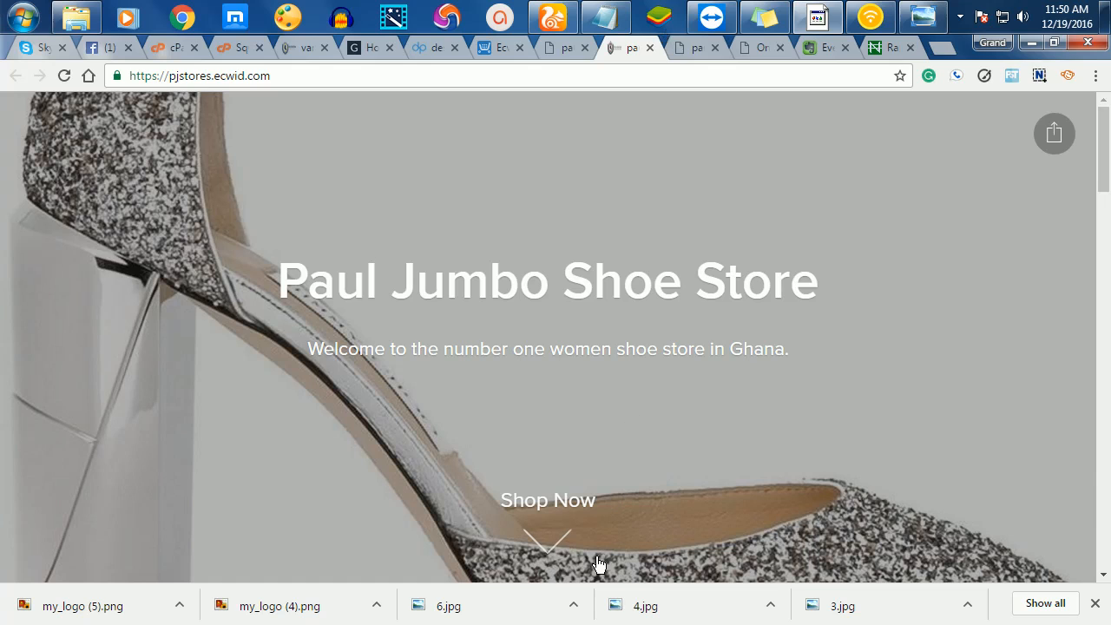
left_click(546, 545)
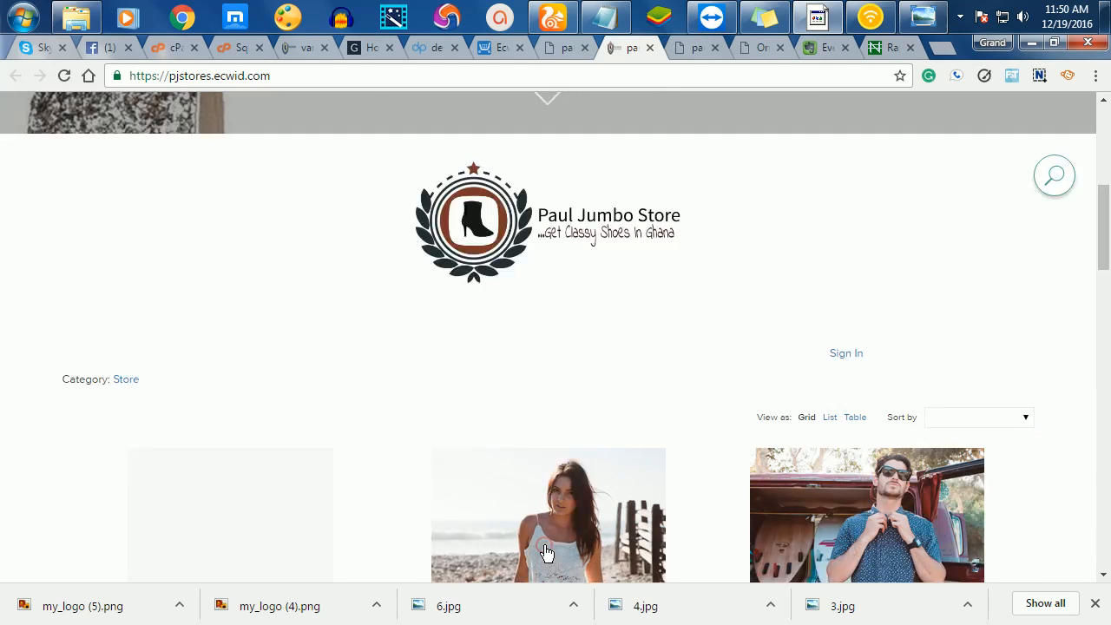
scroll(624, 278, "down", 3)
scroll(624, 283, "down", 3)
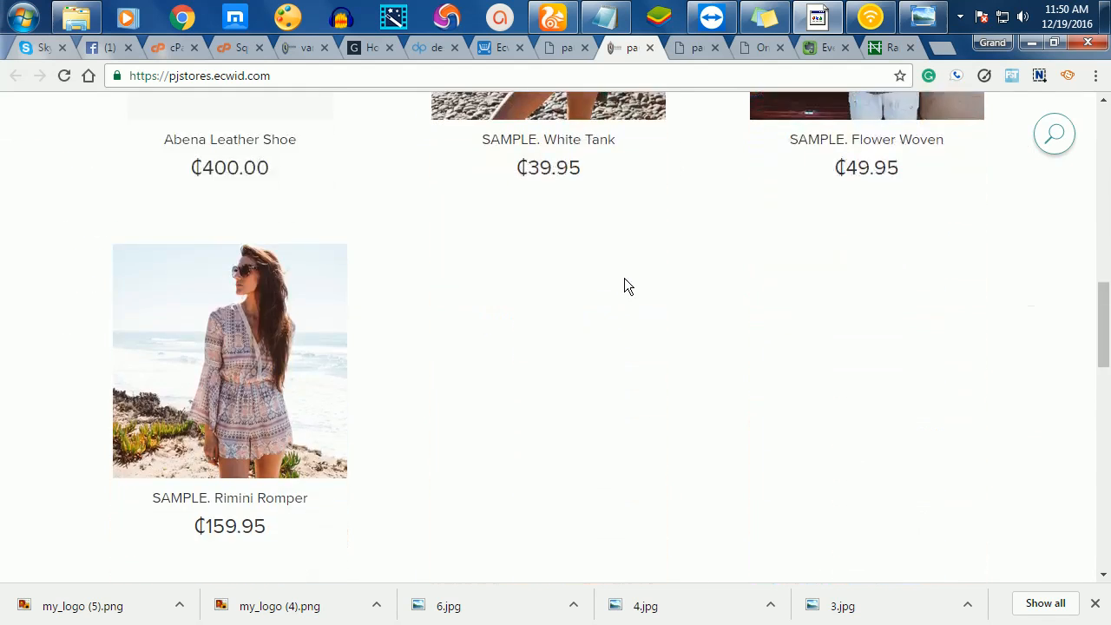
scroll(625, 283, "up", 3)
scroll(624, 283, "down", 1)
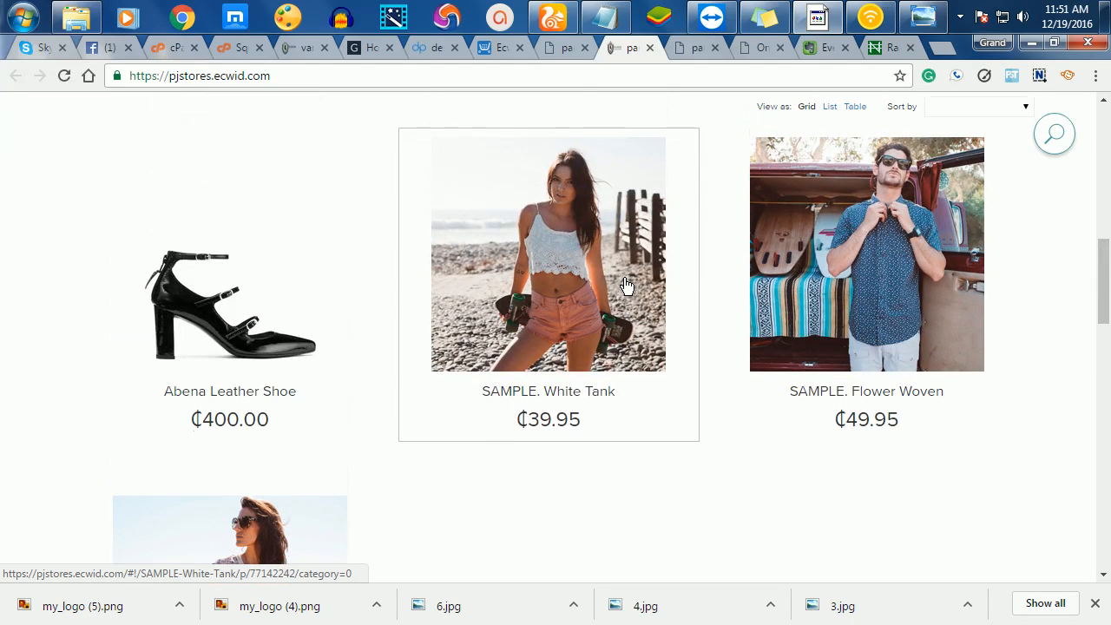
scroll(625, 283, "down", 4)
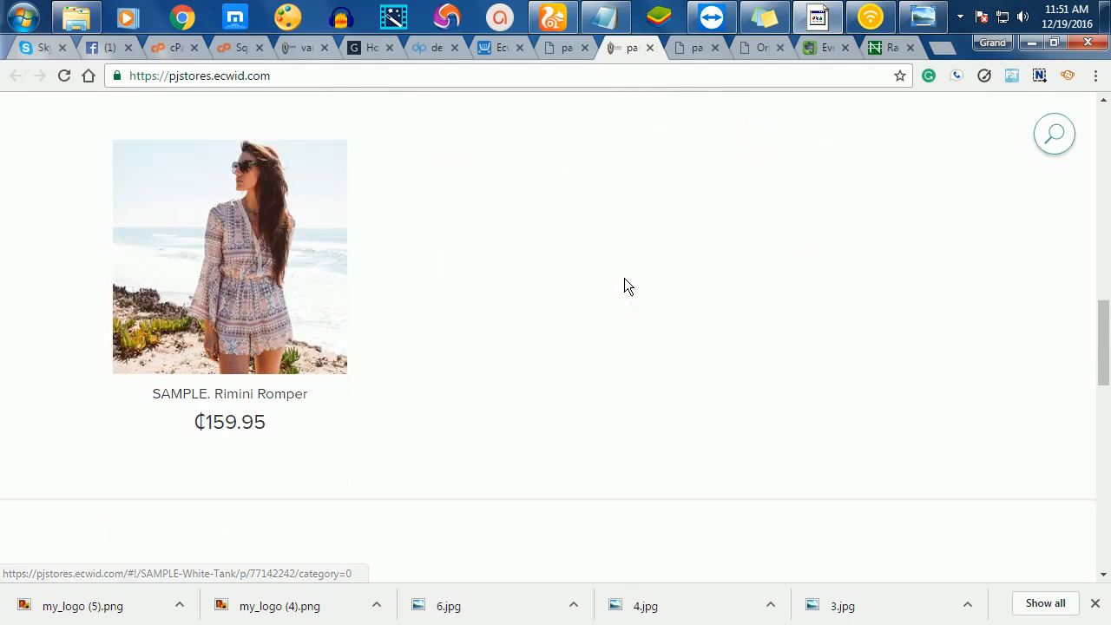
scroll(624, 282, "up", 4)
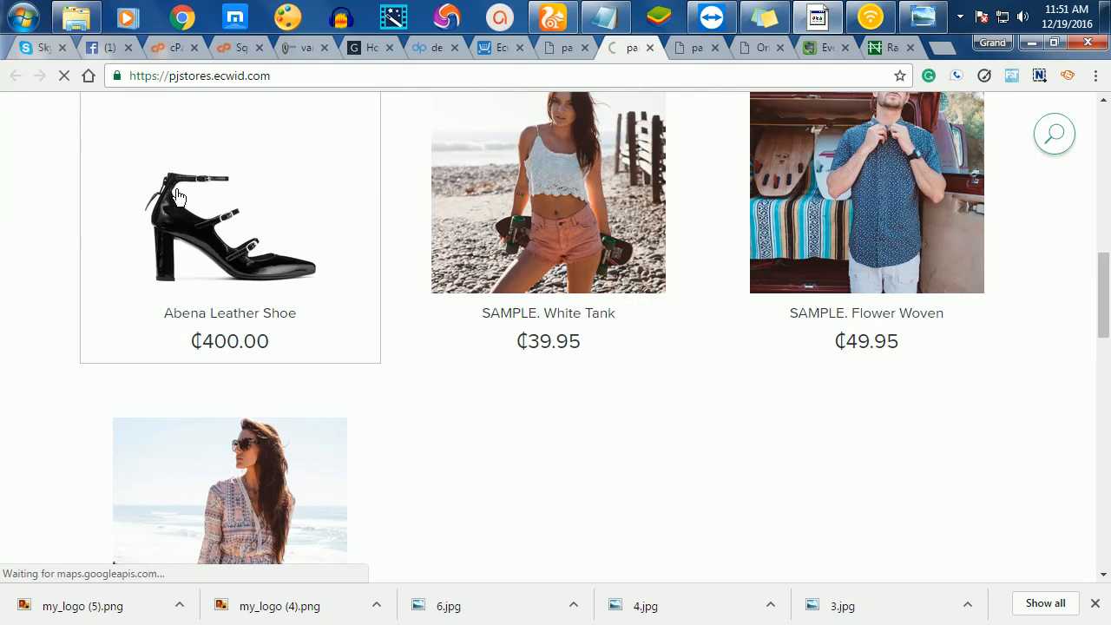
scroll(733, 347, "down", 1)
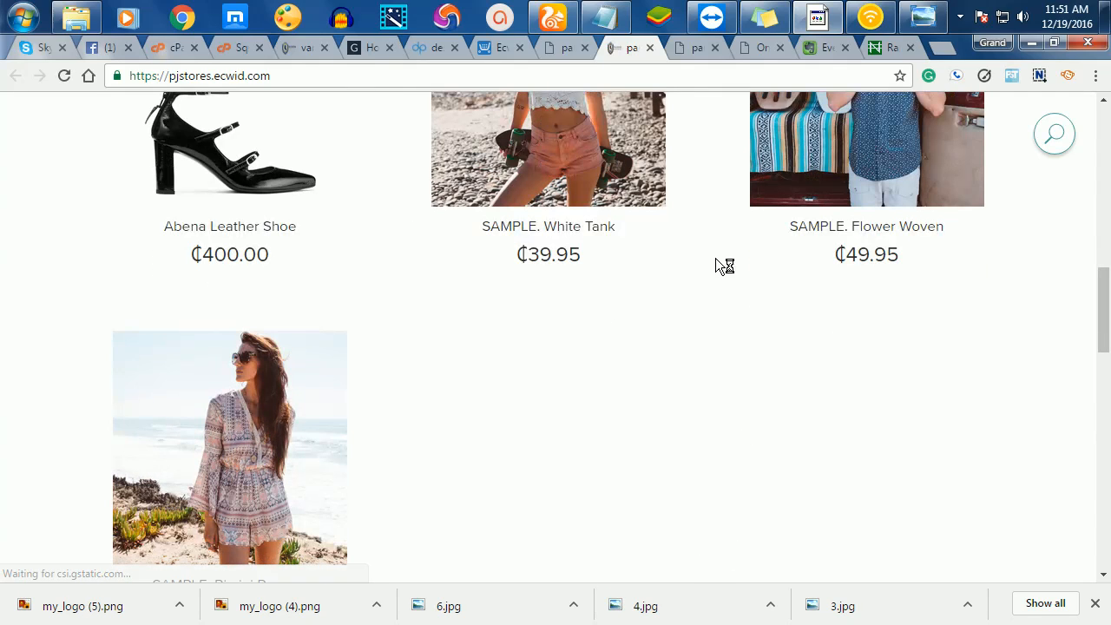
- Open the Abena Leather Shoe page and review its SKU 00000 and ₵400.00 price
left_click(234, 152)
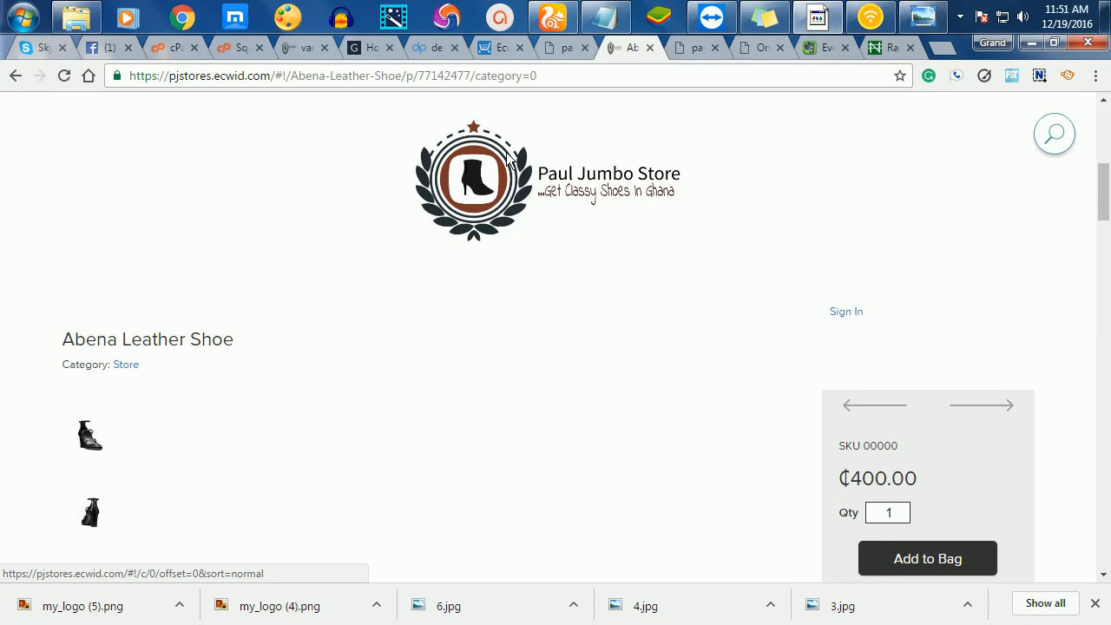
scroll(733, 226, "down", 3)
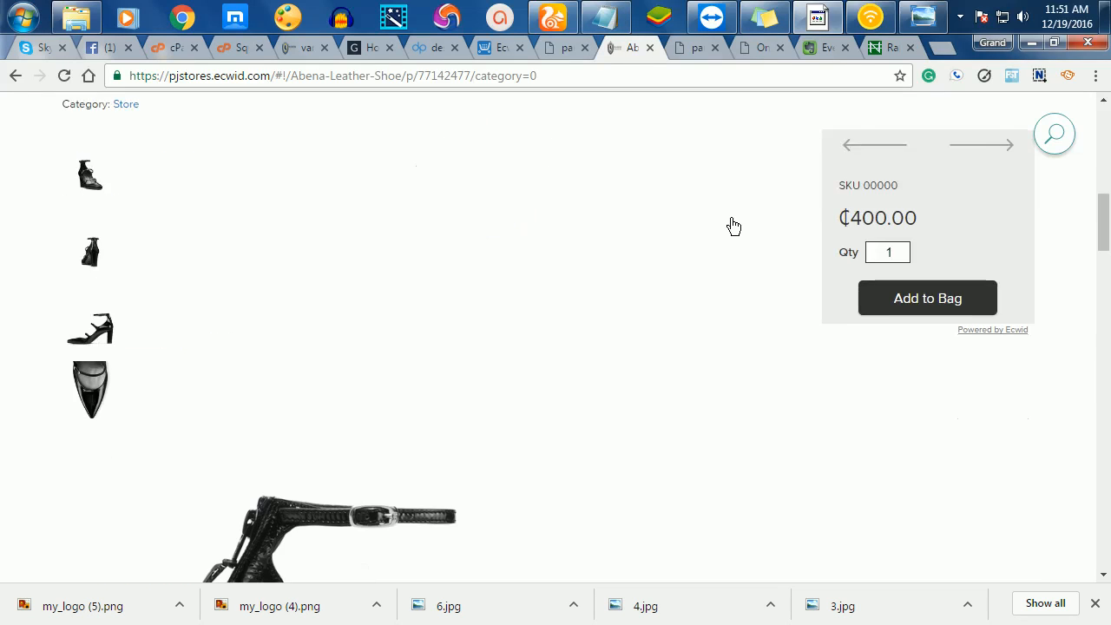
scroll(733, 226, "down", 7)
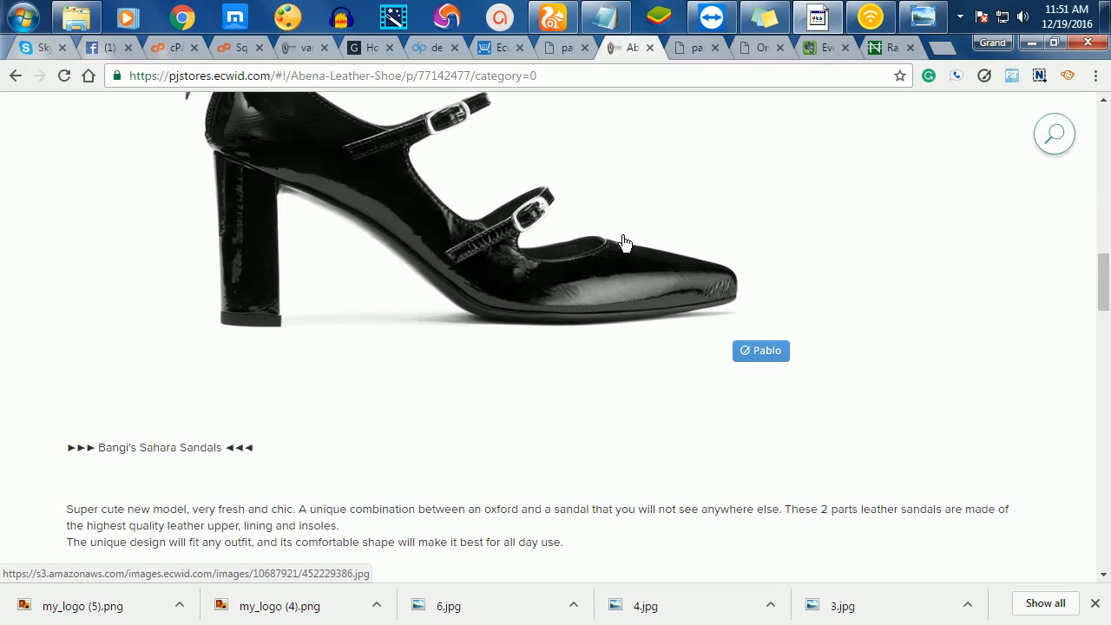
scroll(737, 245, "up", 6)
scroll(737, 243, "down", 8)
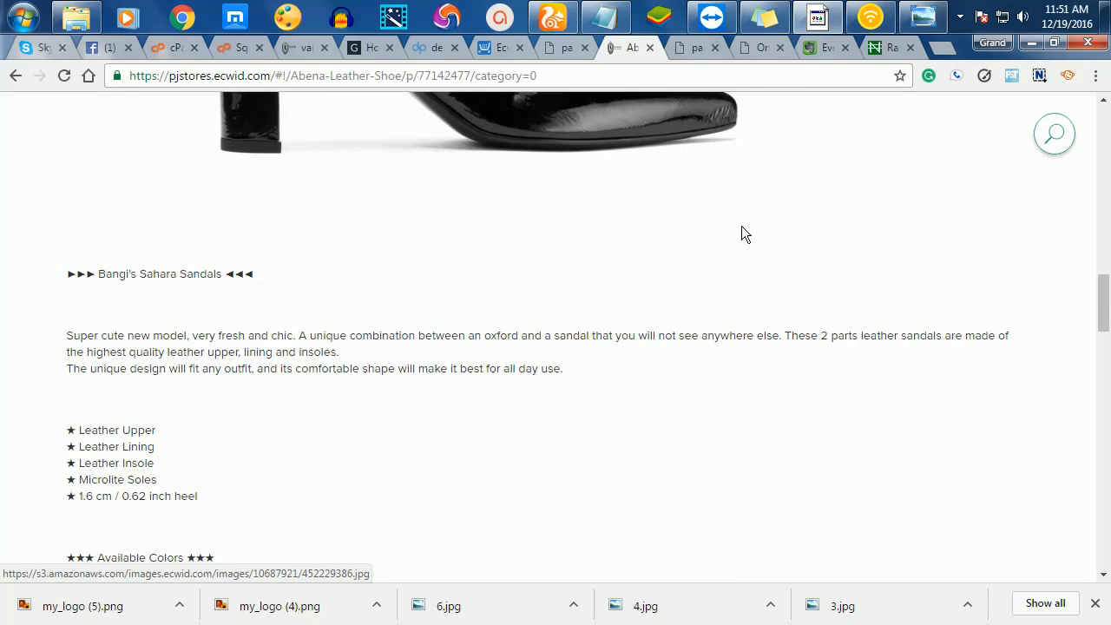
scroll(729, 168, "up", 15)
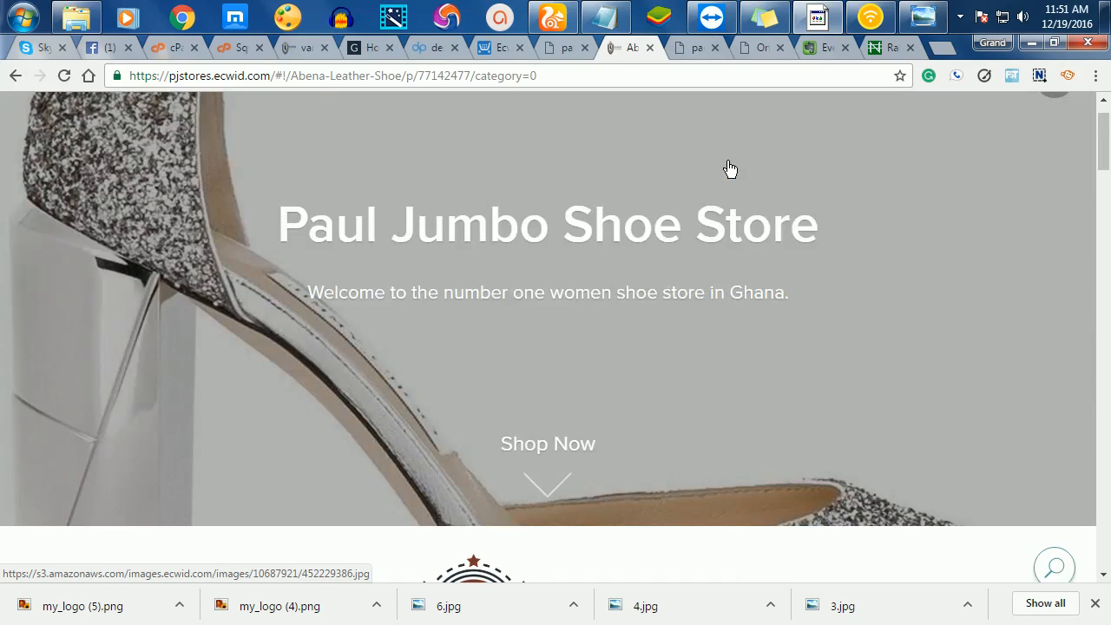
scroll(728, 209, "down", 8)
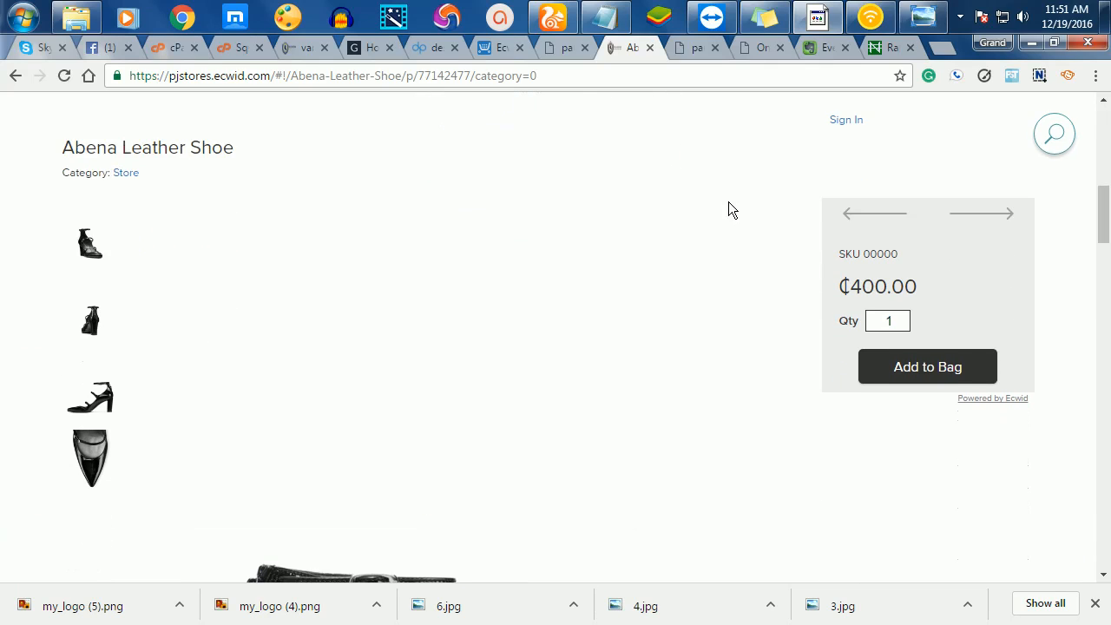
scroll(729, 208, "down", 2)
scroll(504, 235, "down", 3)
scroll(504, 235, "down", 1)
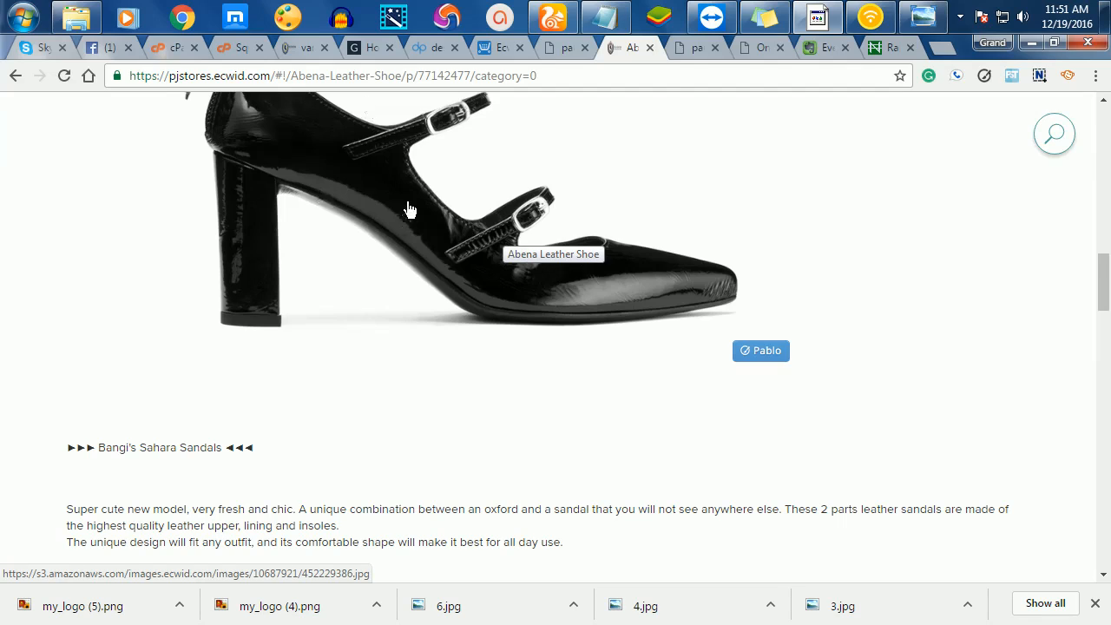
scroll(408, 210, "up", 2)
scroll(408, 211, "up", 3)
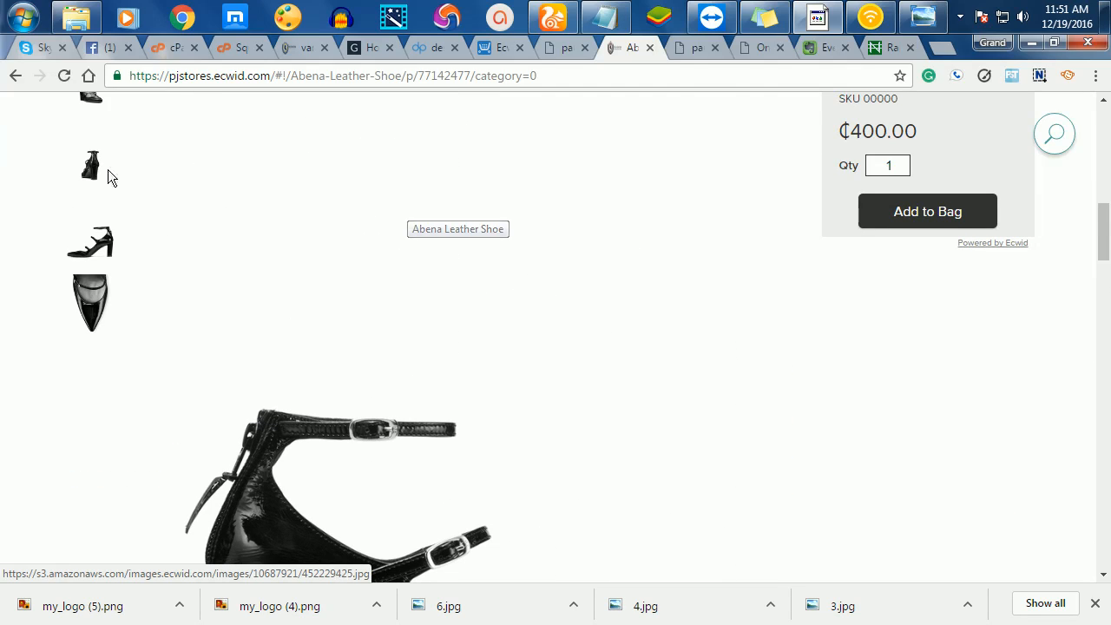
- View the shoe photos full-screen, step through two more, then close the gallery
left_click(100, 164)
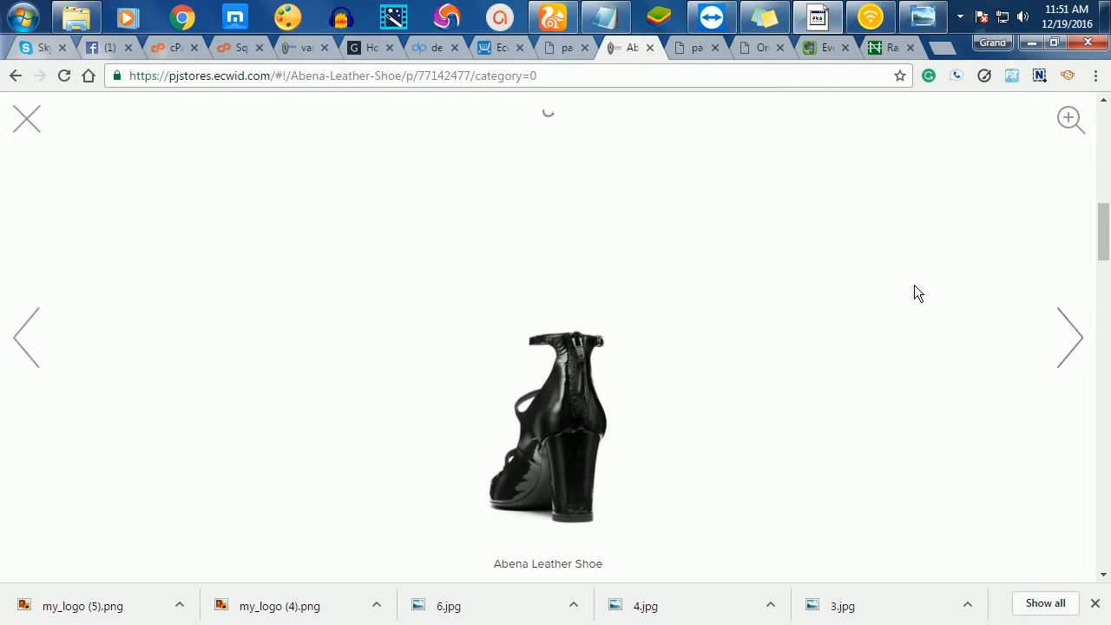
left_click(1082, 328)
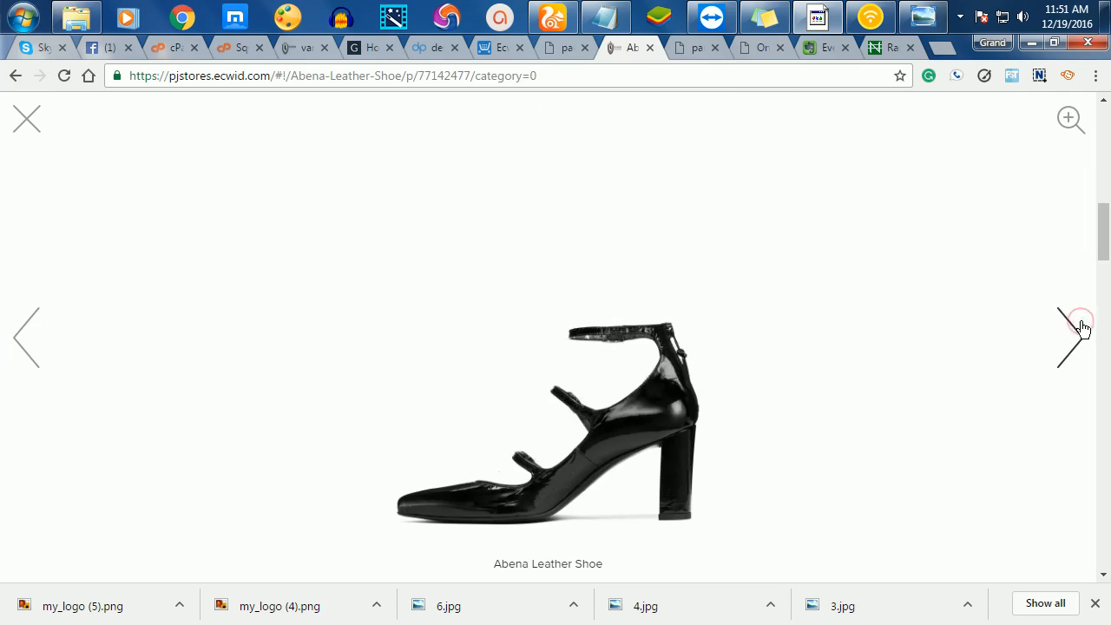
left_click(1072, 331)
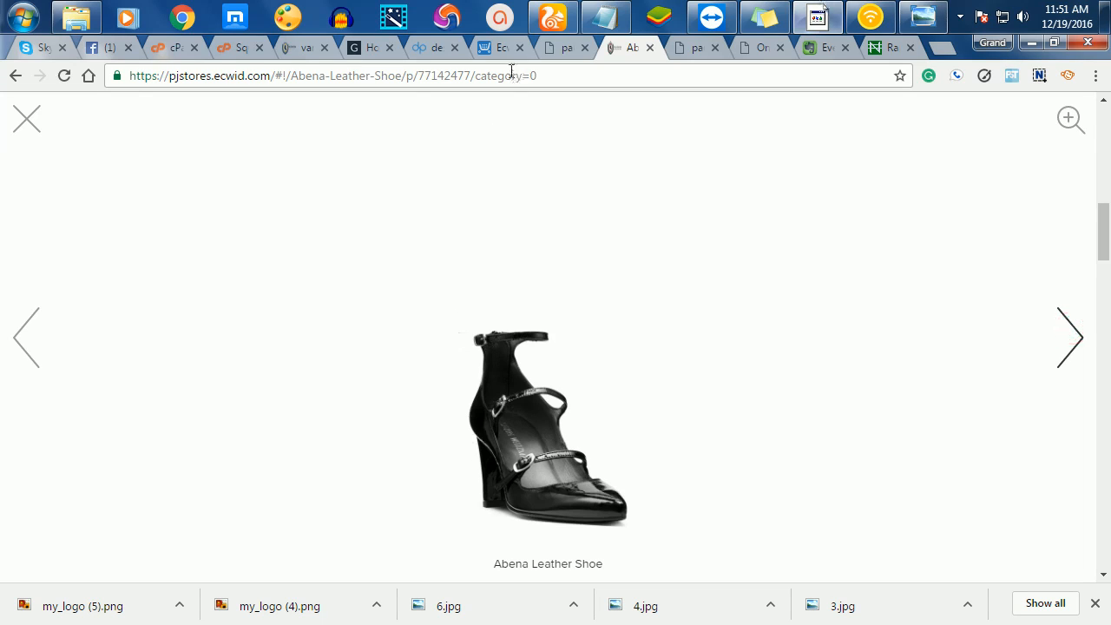
left_click(21, 115)
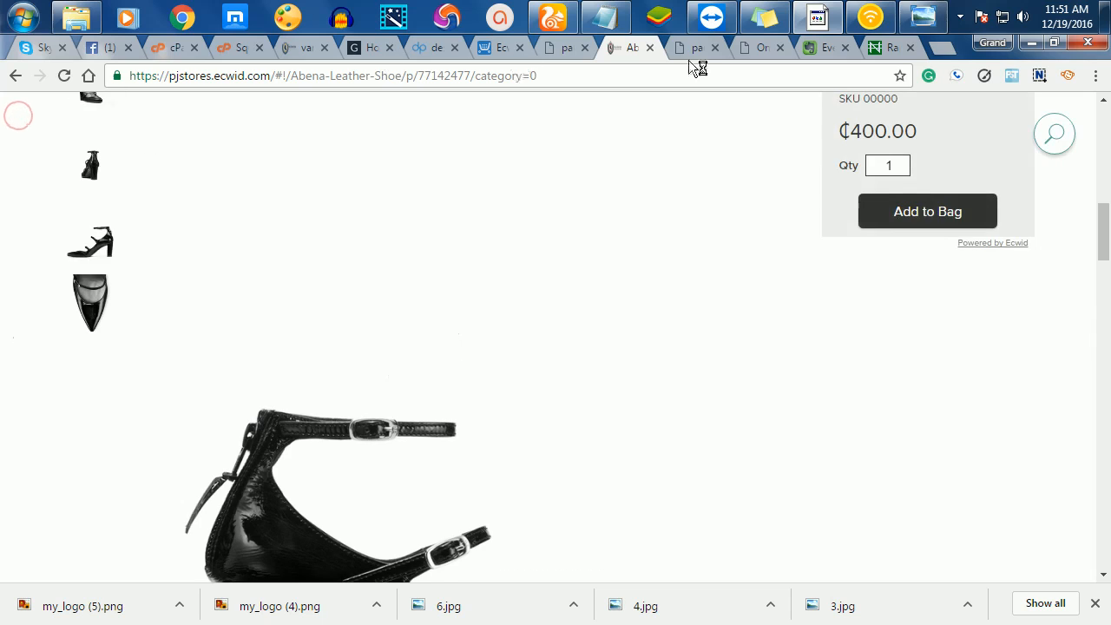
scroll(595, 300, "up", 10)
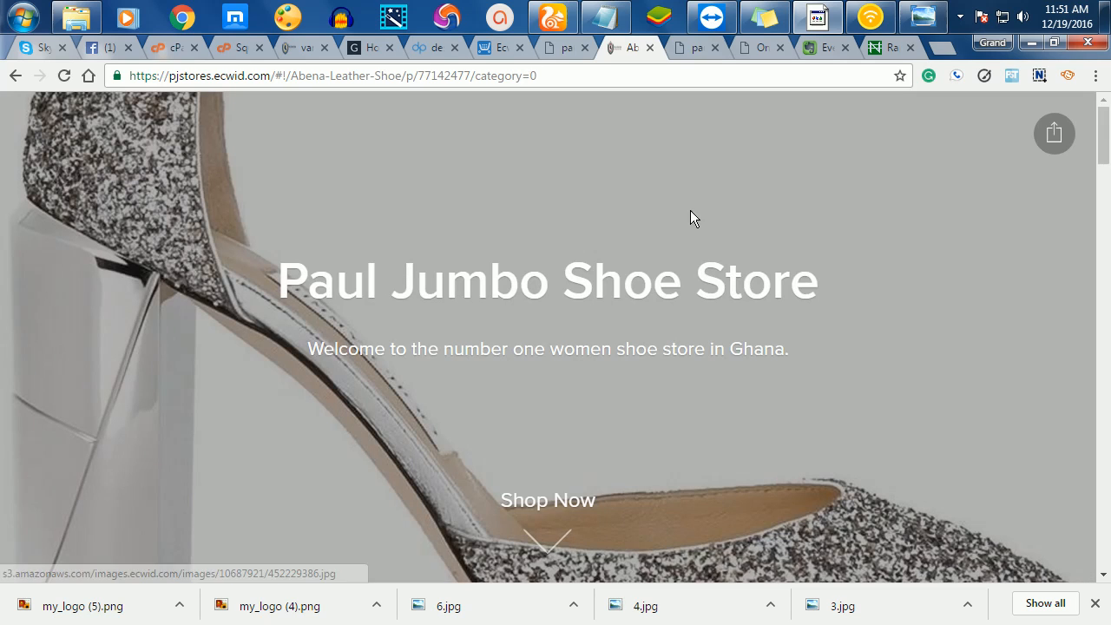
scroll(699, 330, "down", 9)
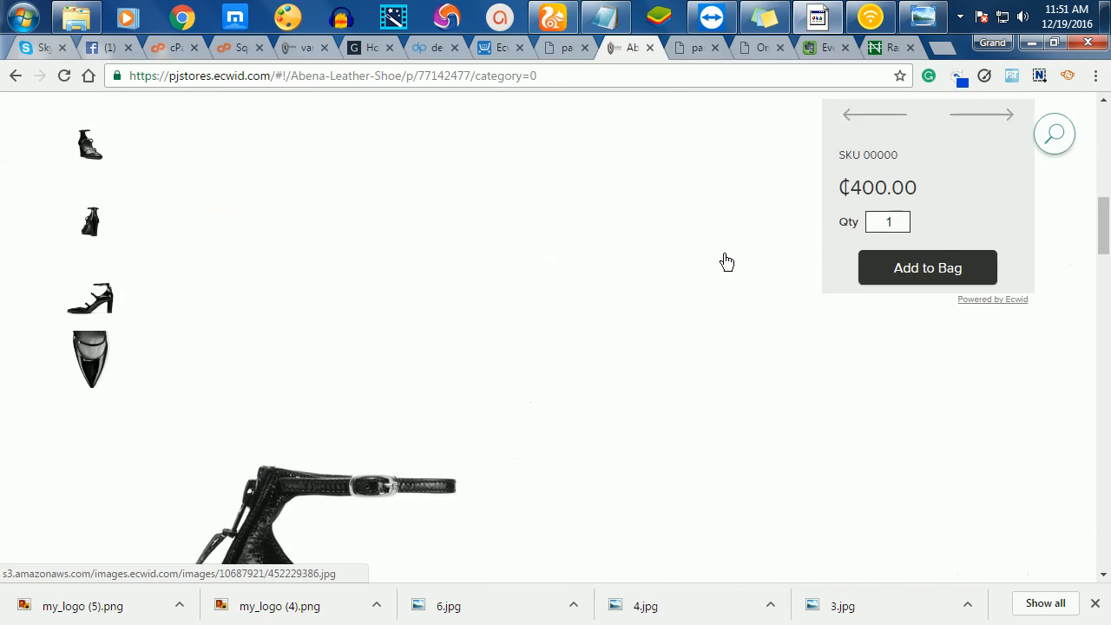
- Add the Abena Leather Shoe to the bag and return to the store home page
left_click(895, 265)
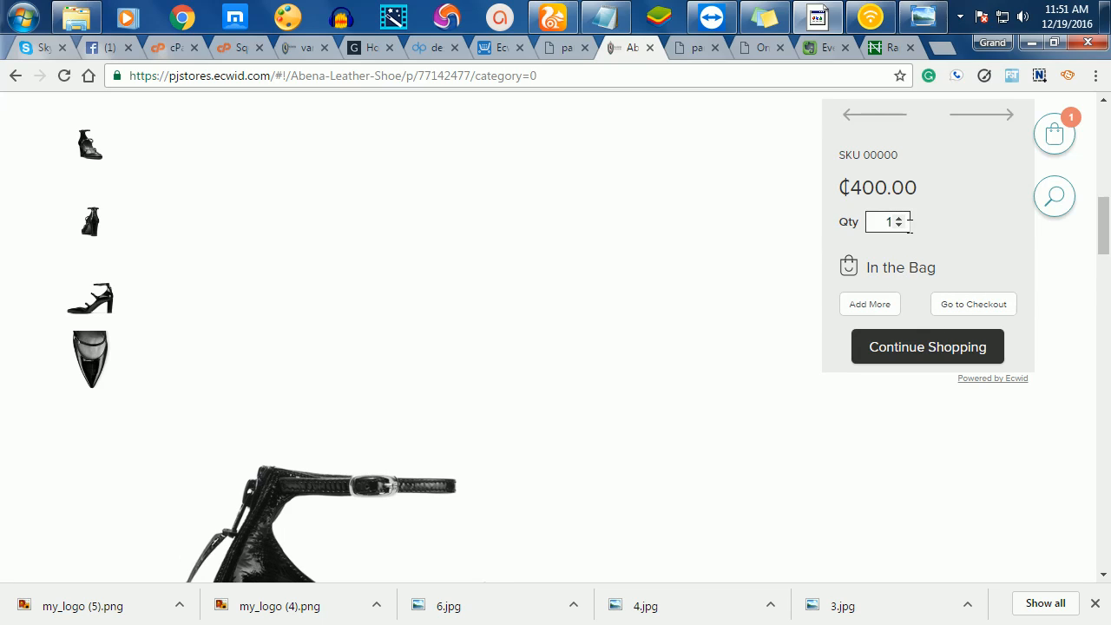
left_click(874, 220)
left_click(917, 347)
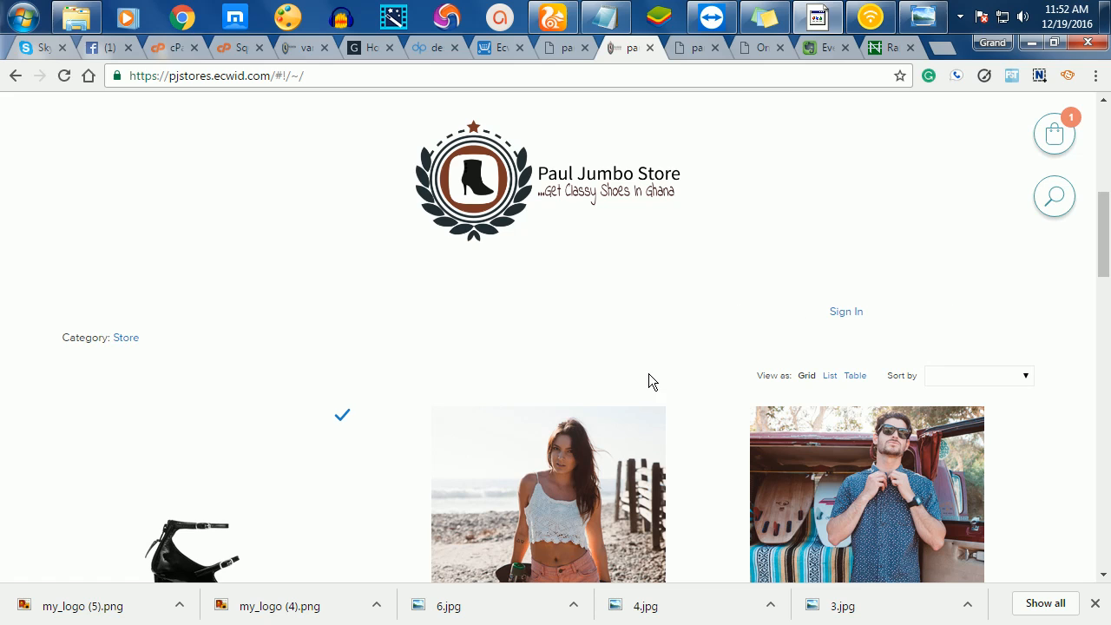
- Find SAMPLE. White Tank and add it in size S to the bag
scroll(649, 382, "down", 4)
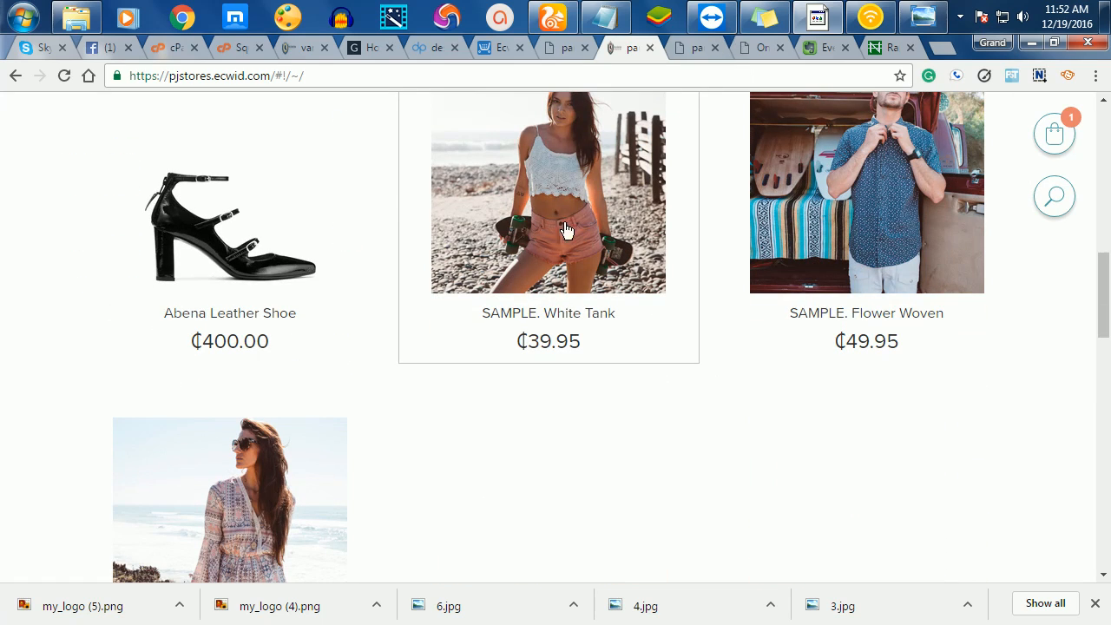
scroll(573, 253, "up", 8)
scroll(574, 253, "down", 6)
scroll(573, 259, "down", 10)
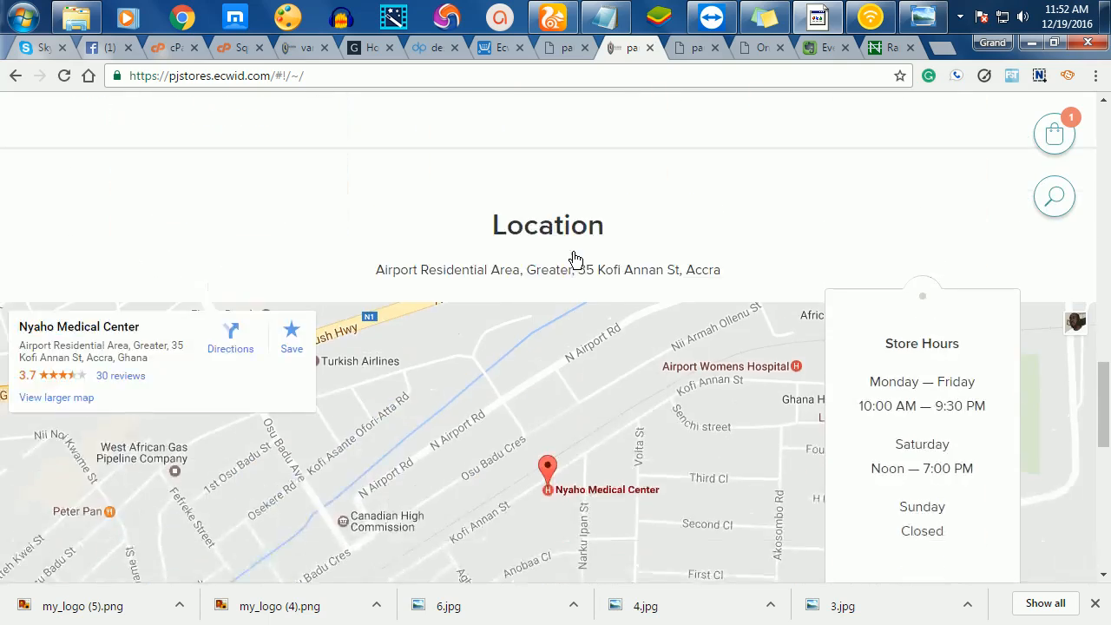
scroll(572, 257, "up", 10)
scroll(574, 262, "down", 1)
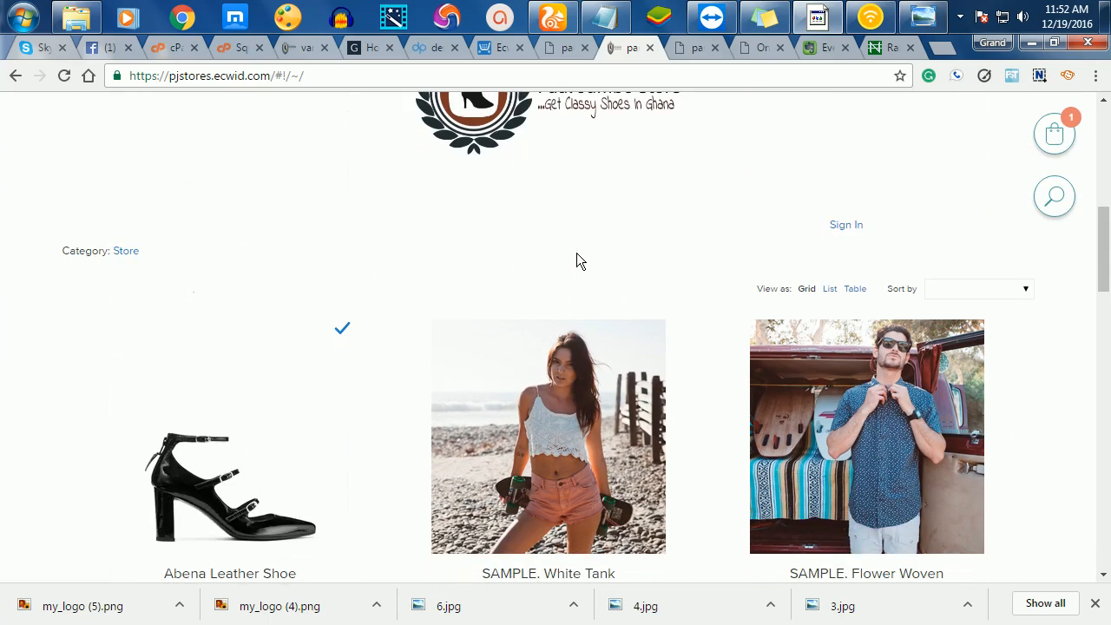
scroll(576, 261, "down", 3)
left_click(578, 262)
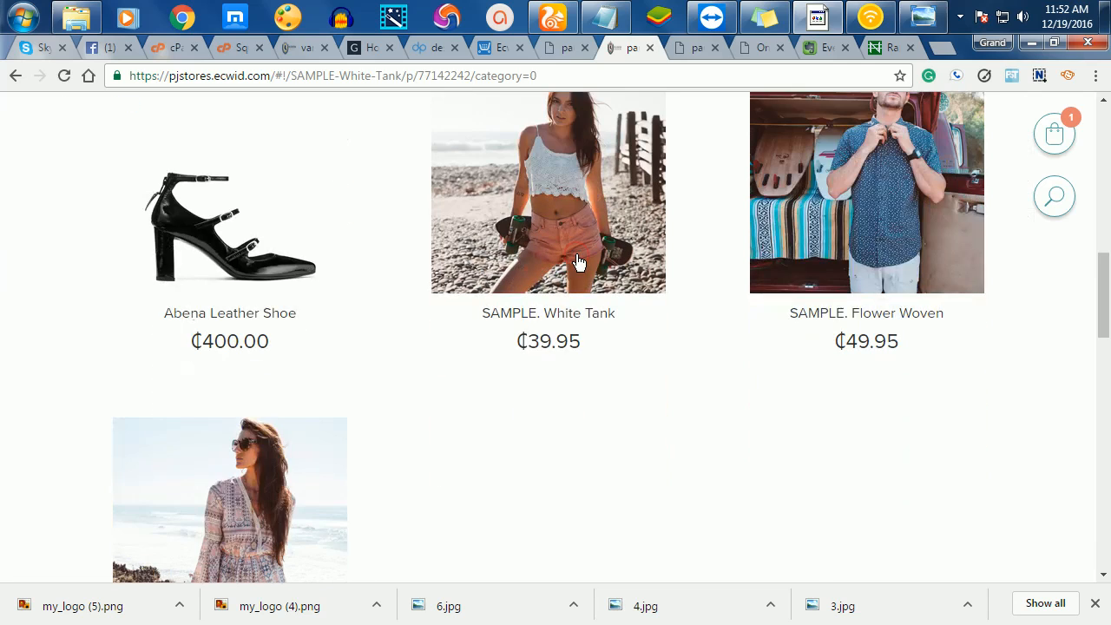
scroll(596, 347, "down", 4)
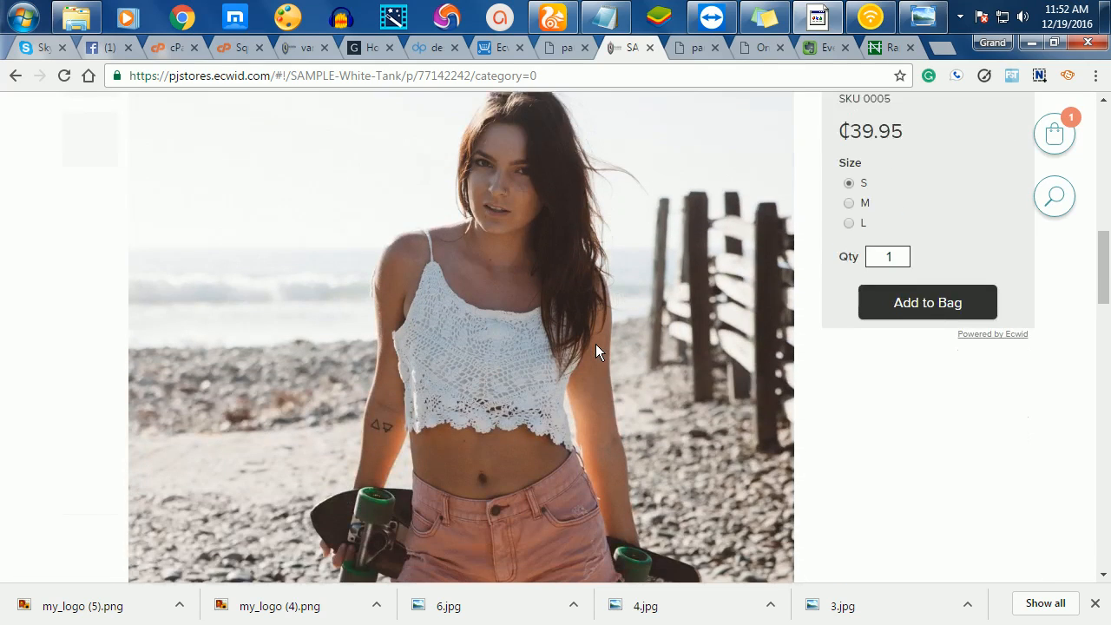
left_click(910, 305)
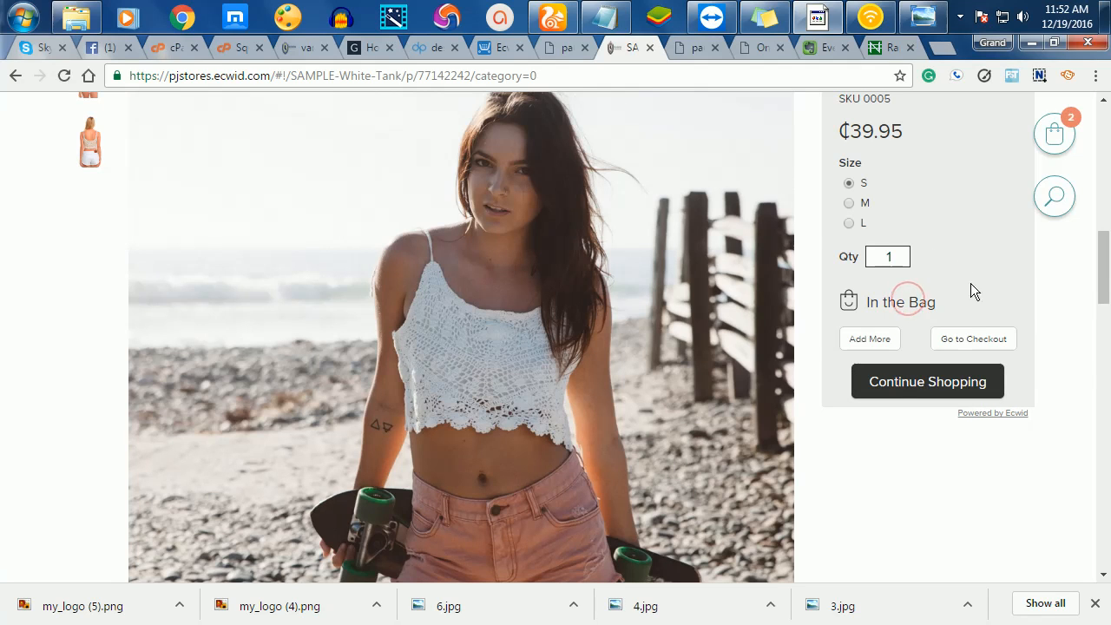
- Proceed from the bag to checkout to test it, then return to the site editor
left_click(965, 338)
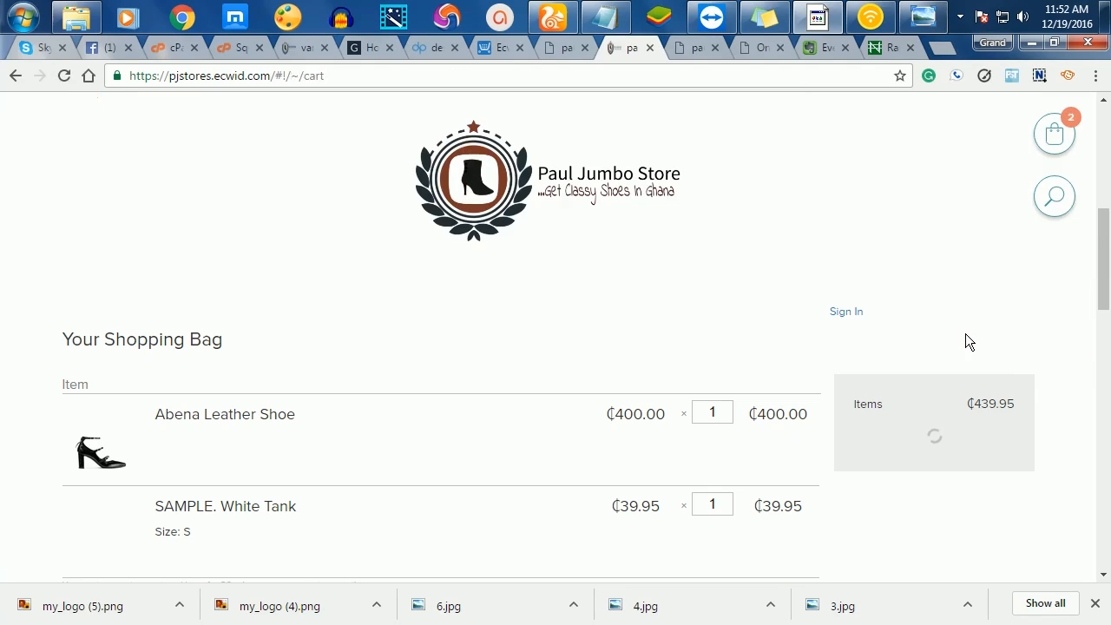
scroll(796, 397, "down", 2)
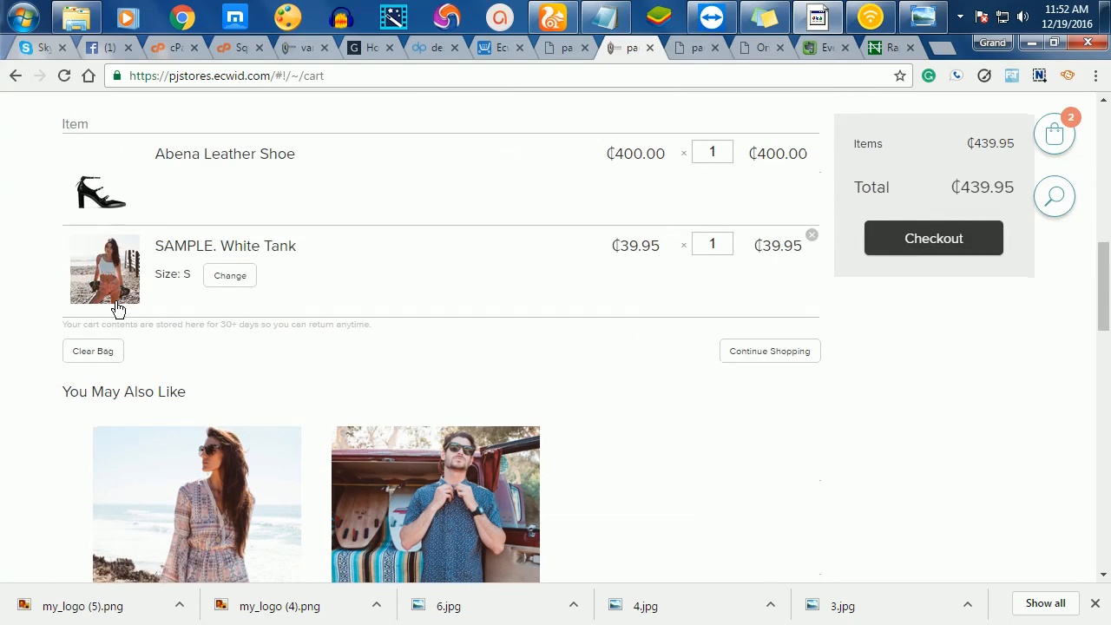
left_click(909, 242)
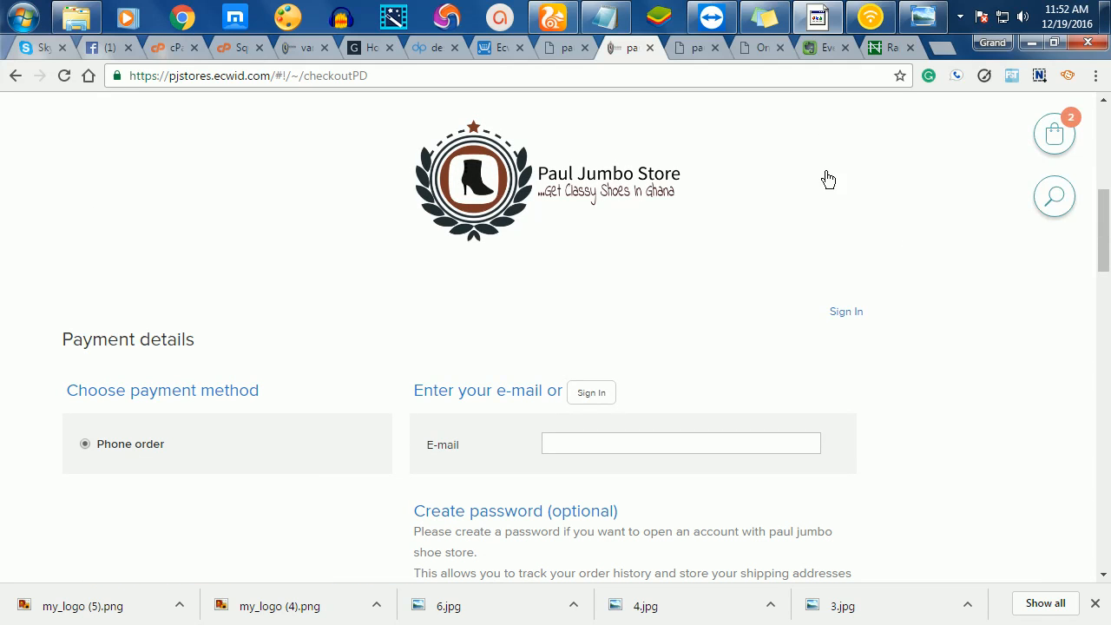
scroll(651, 309, "down", 5)
scroll(681, 304, "up", 2)
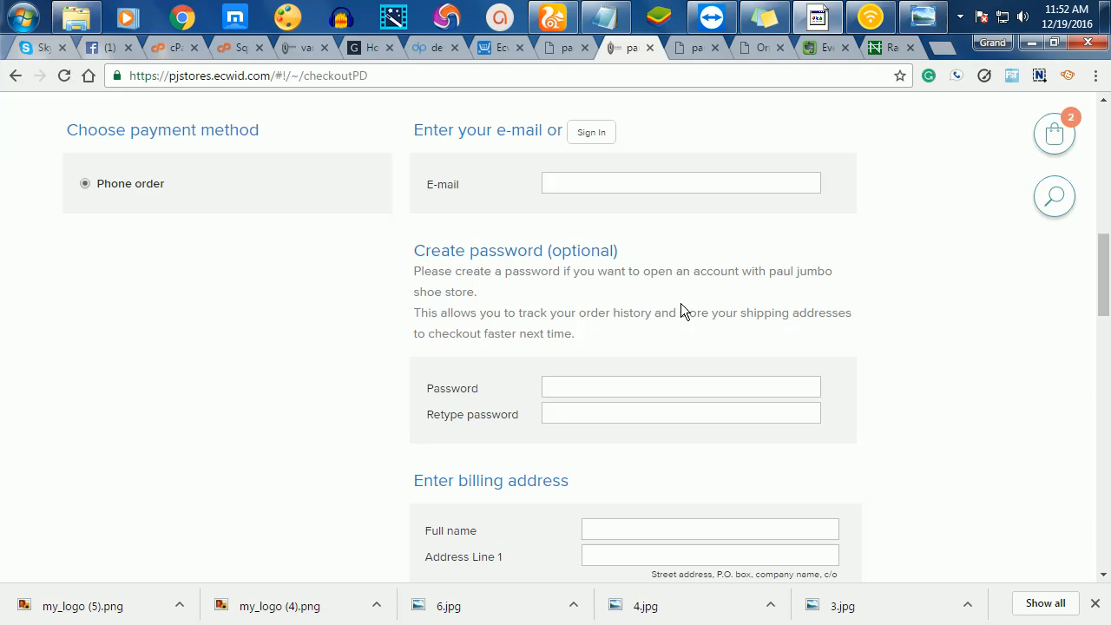
scroll(696, 285, "down", 2)
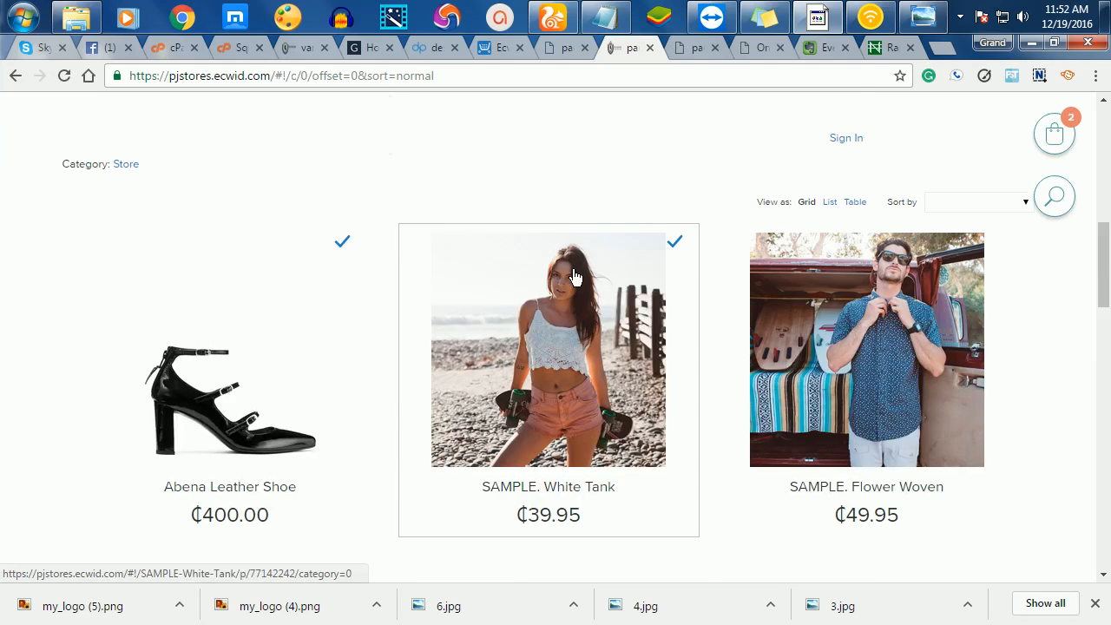
left_click(564, 49)
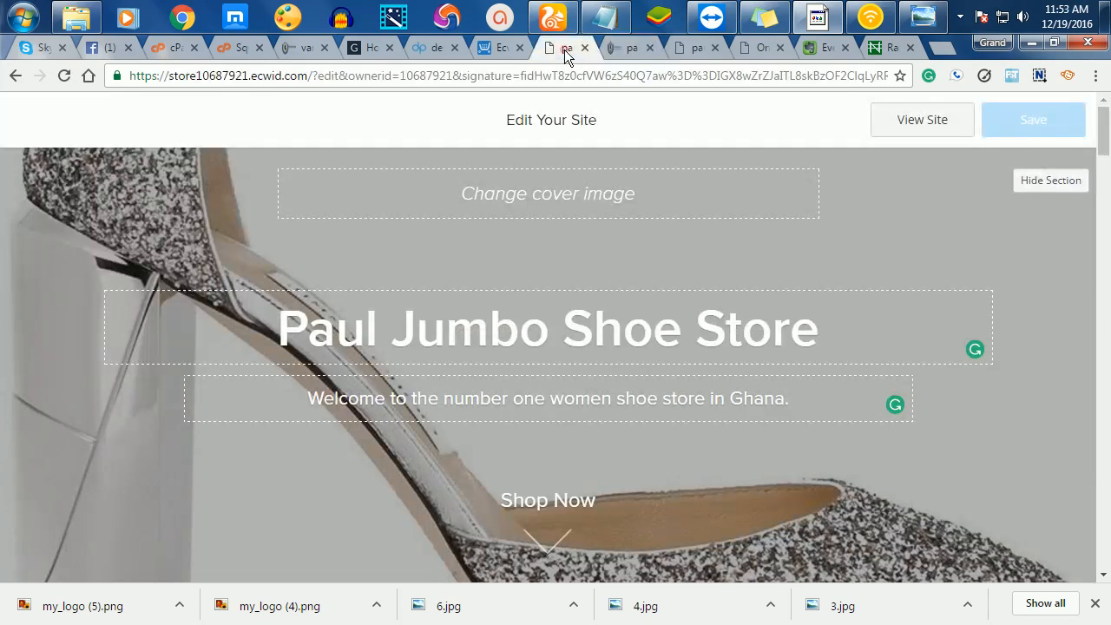
- Show Catalog > Products with Abena Leather Shoe (SKU 00000) among four enabled products
left_click(502, 49)
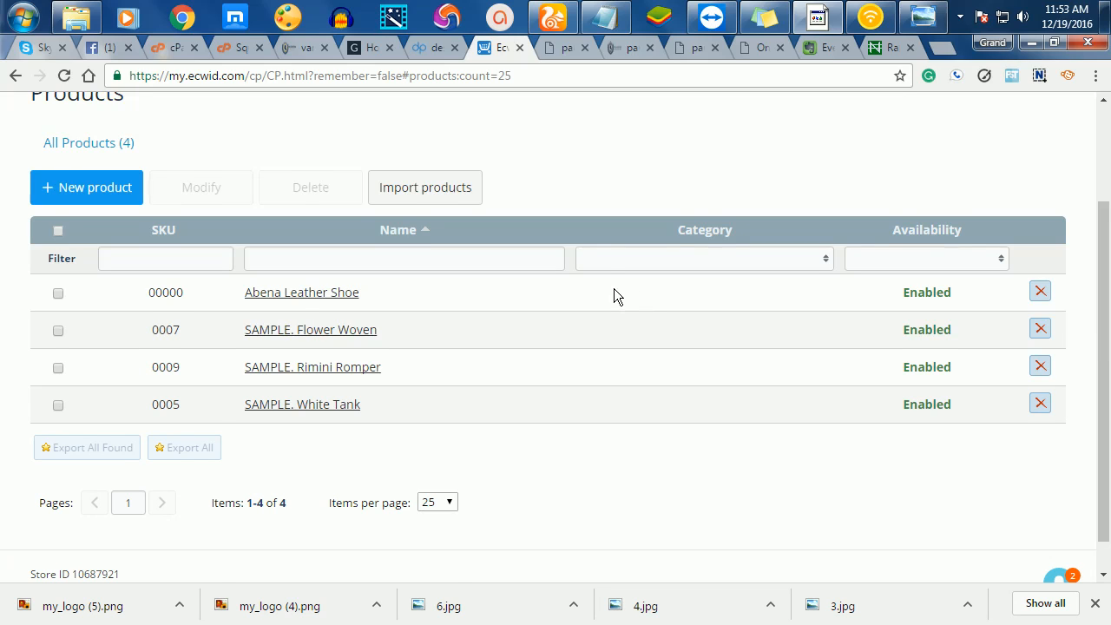
scroll(612, 297, "up", 2)
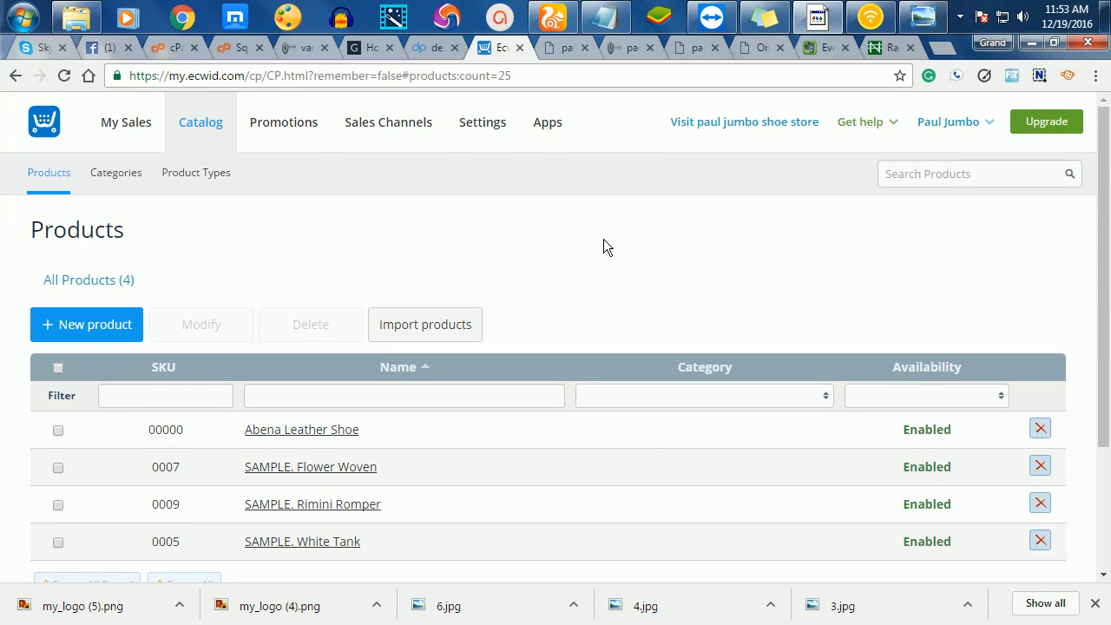
- Review the Sales Channels page's website, Facebook, eBay, Google Shopping and mobile options
left_click(402, 127)
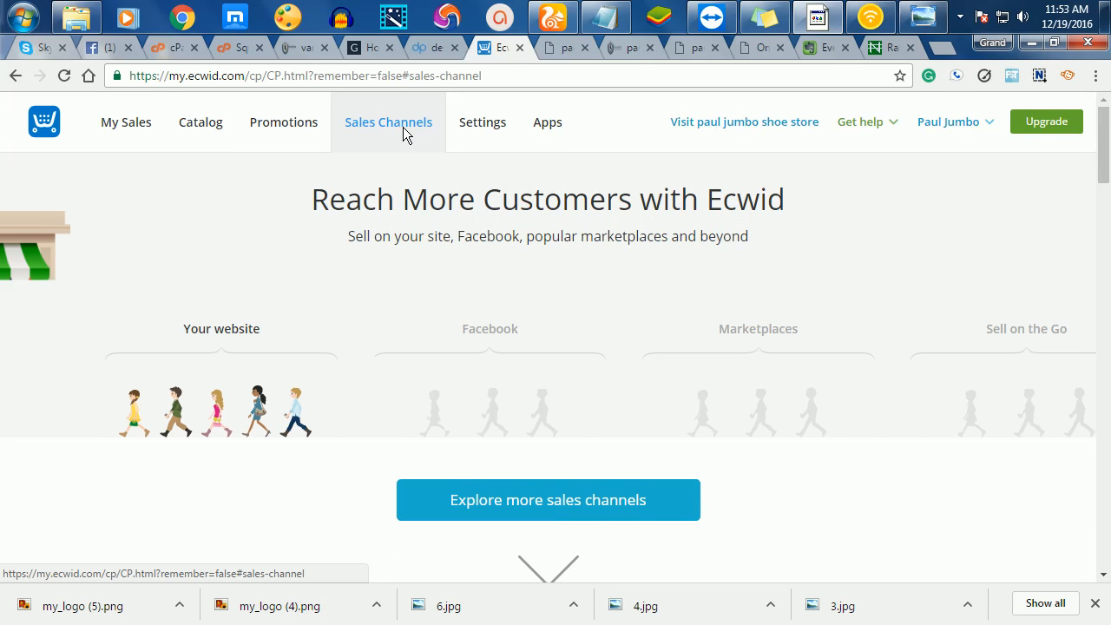
scroll(488, 268, "down", 10)
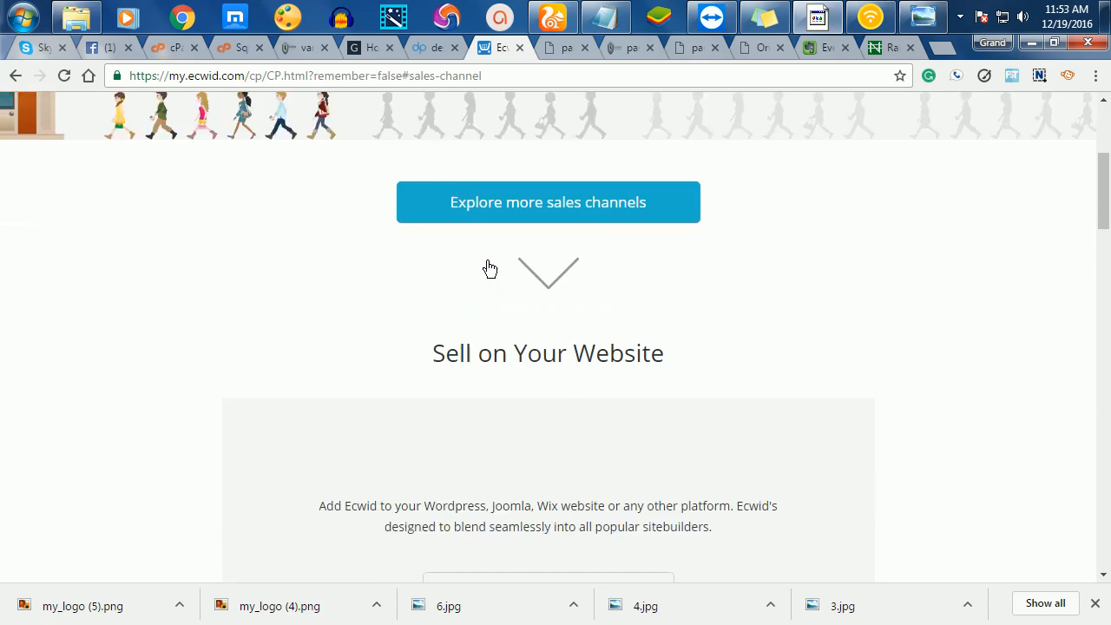
scroll(487, 260, "down", 7)
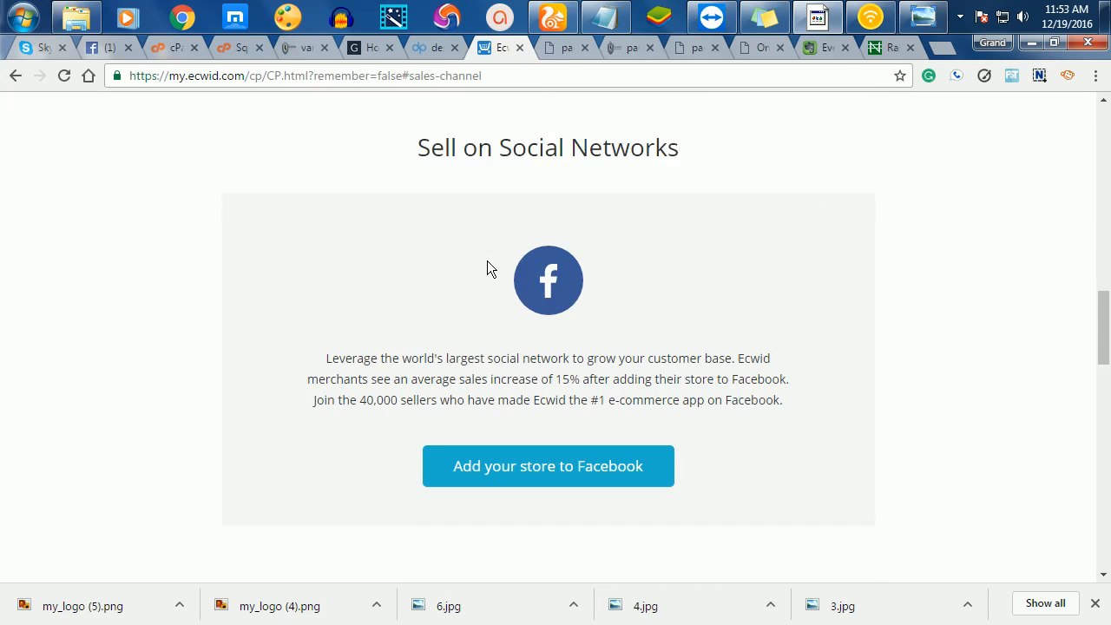
scroll(549, 353, "down", 1)
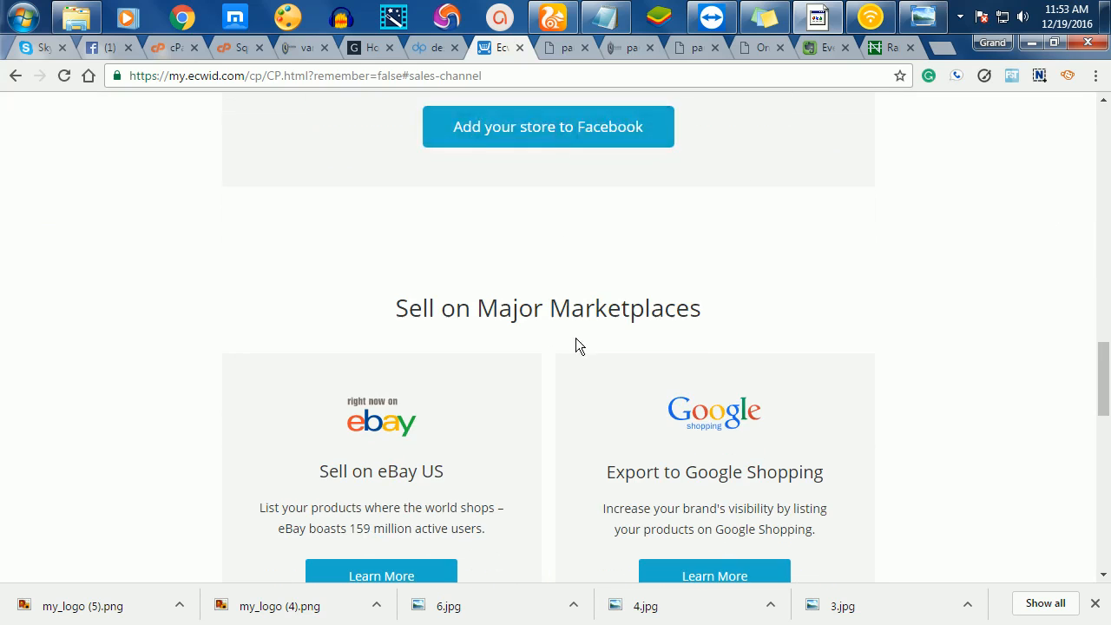
scroll(576, 337, "down", 4)
scroll(709, 226, "up", 2)
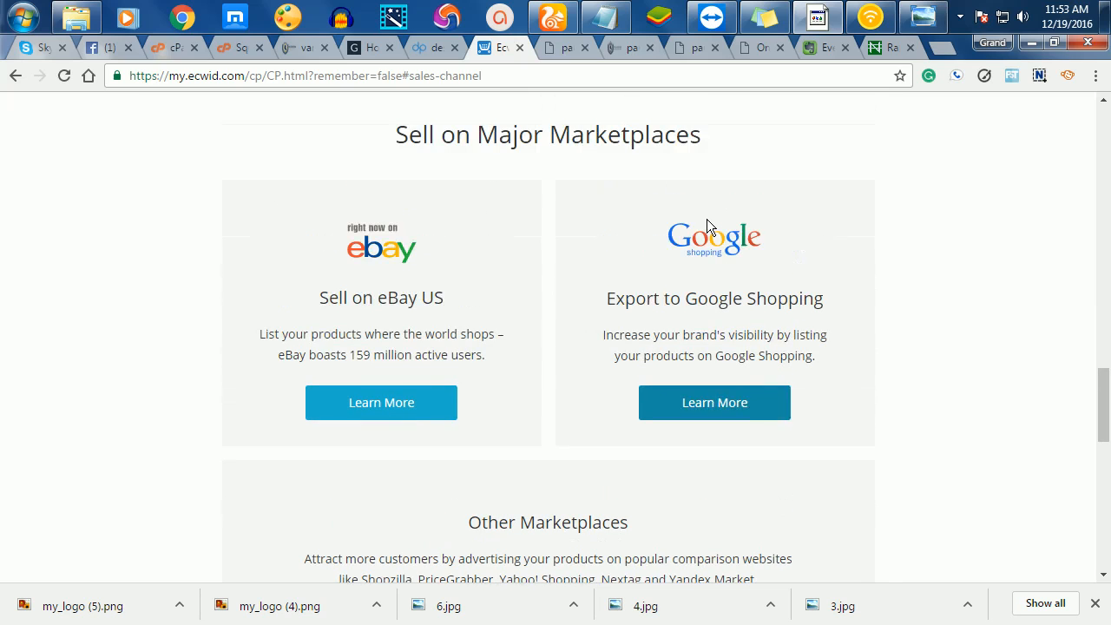
scroll(581, 364, "down", 1)
scroll(581, 365, "down", 4)
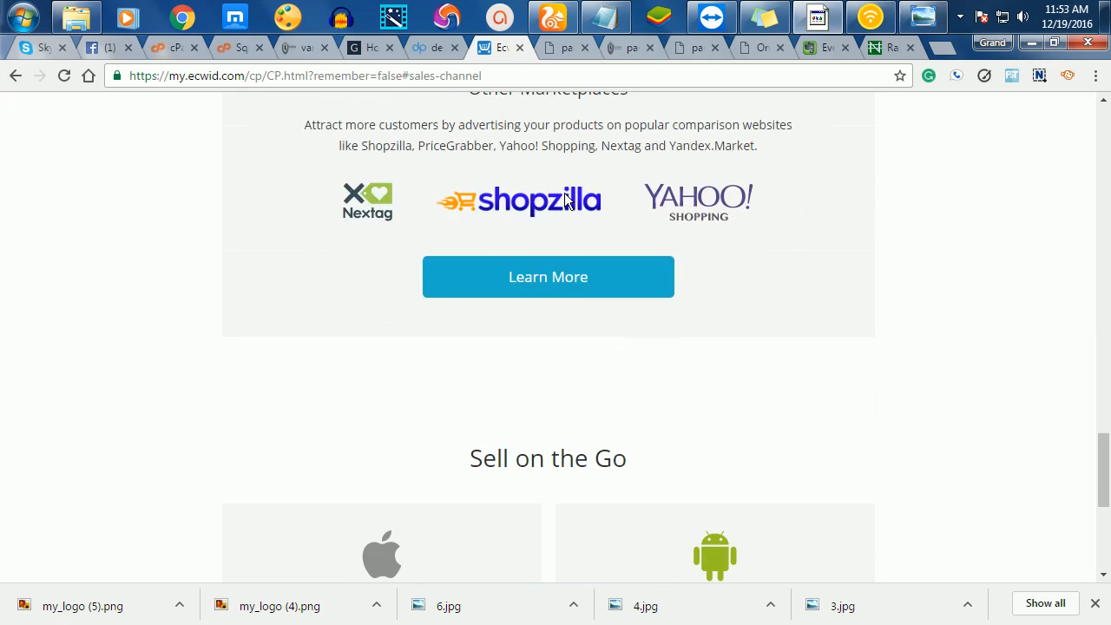
scroll(469, 334, "down", 3)
scroll(458, 342, "up", 15)
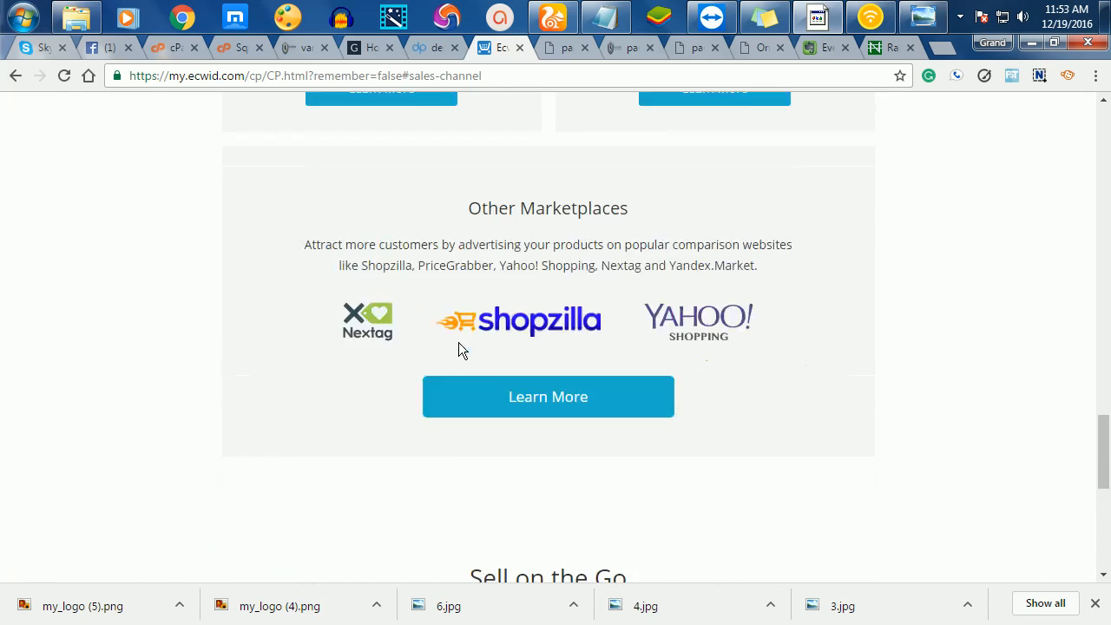
scroll(461, 260, "up", 10)
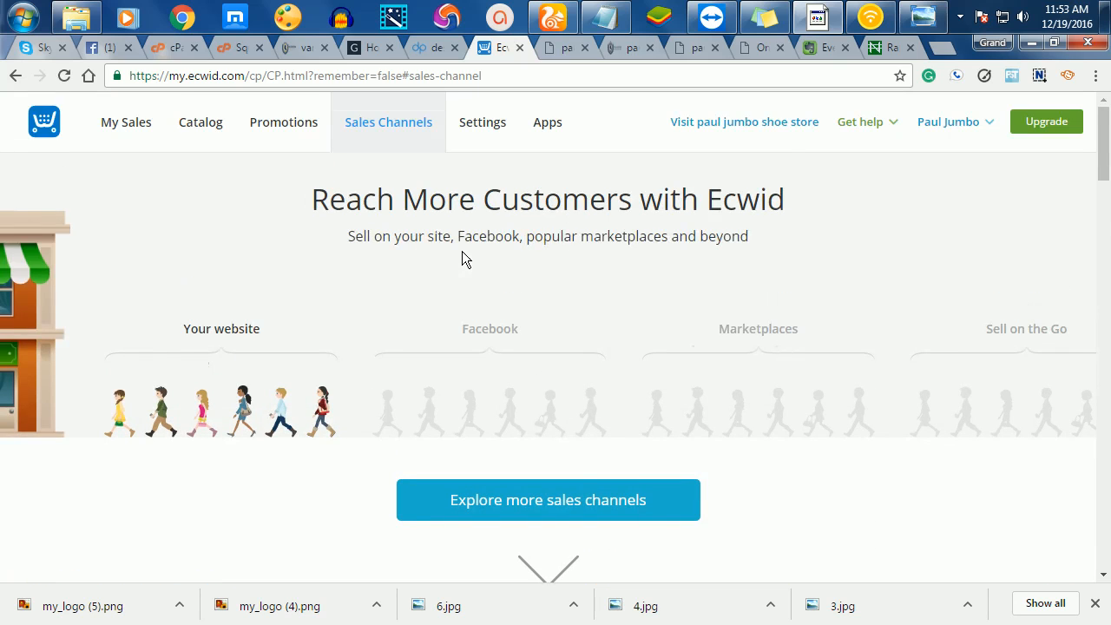
- Return the pauljumbo.ecwid.com storefront to its Store product grid and dismiss the colour-scheme dialog
left_click(298, 50)
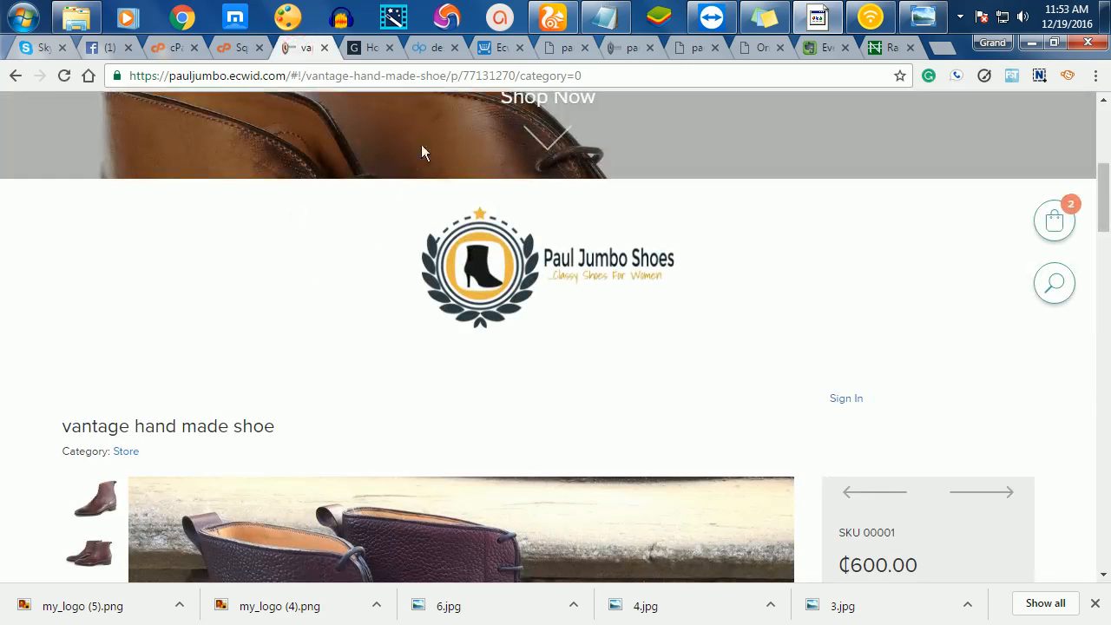
left_click(494, 233)
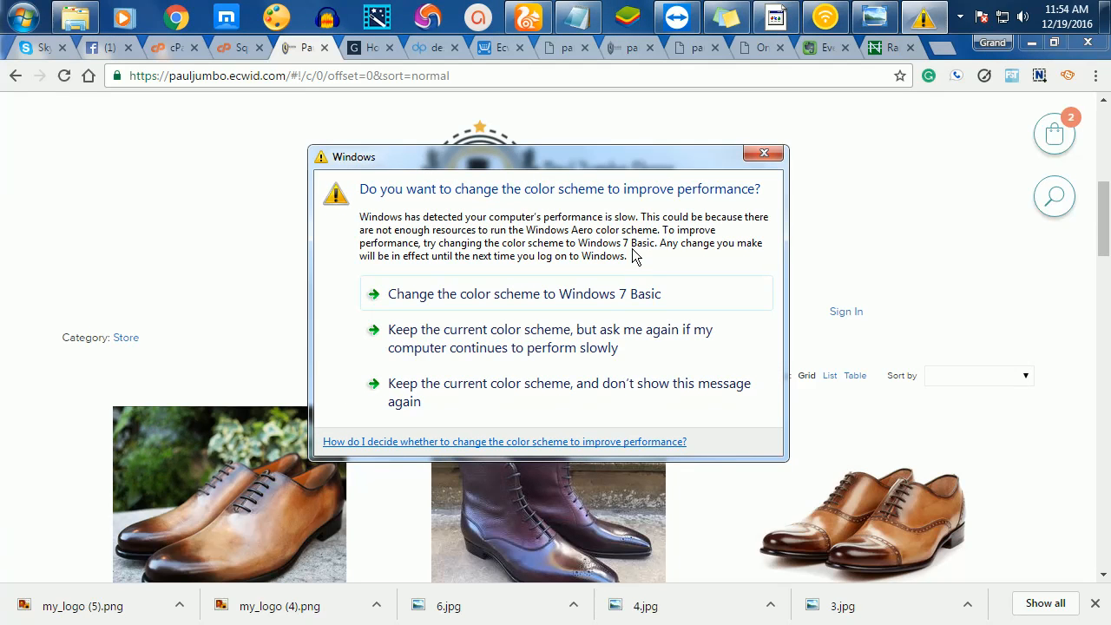
left_click(763, 154)
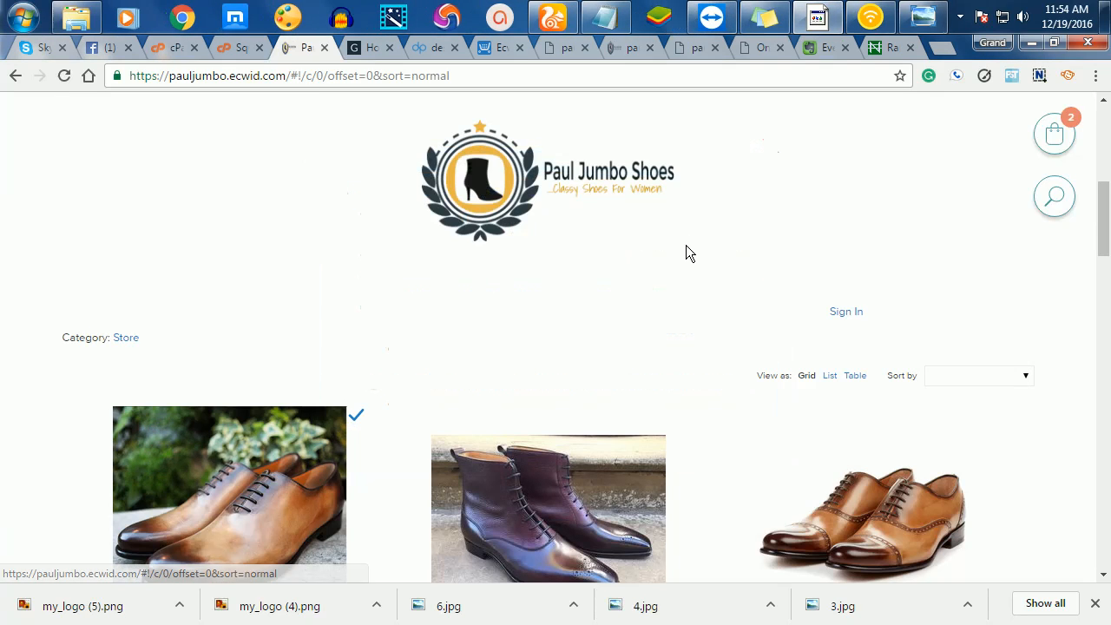